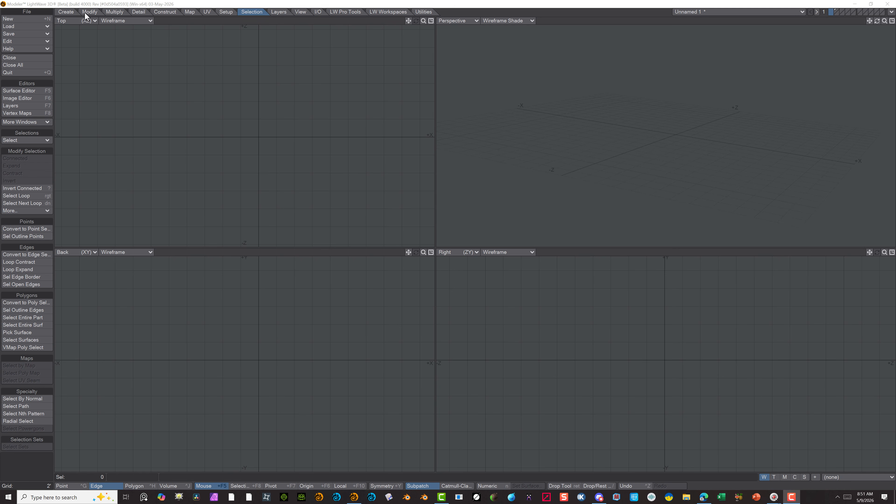
# Draw a flat disc centred on the origin in the Top view, with radii of about 6'2" in X and 5'8" in Z
pyautogui.click(64, 13)
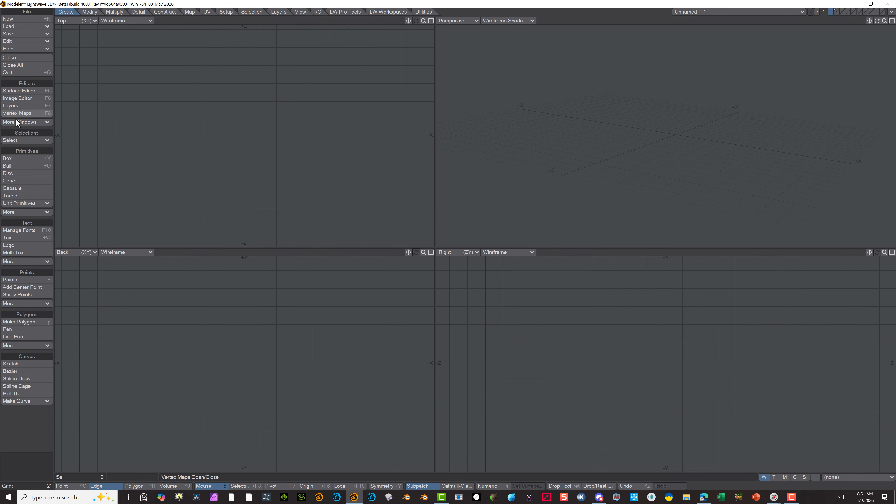
pyautogui.click(10, 173)
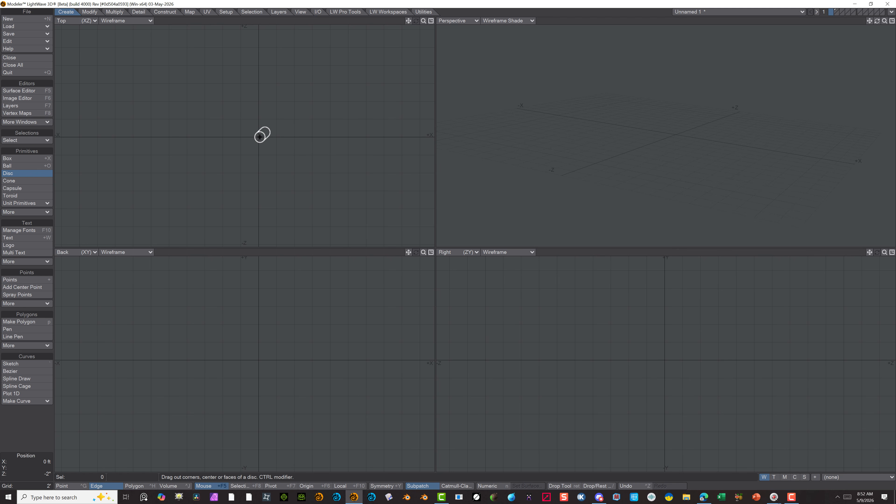
pyautogui.moveTo(260, 136); pyautogui.dragTo(315, 186)
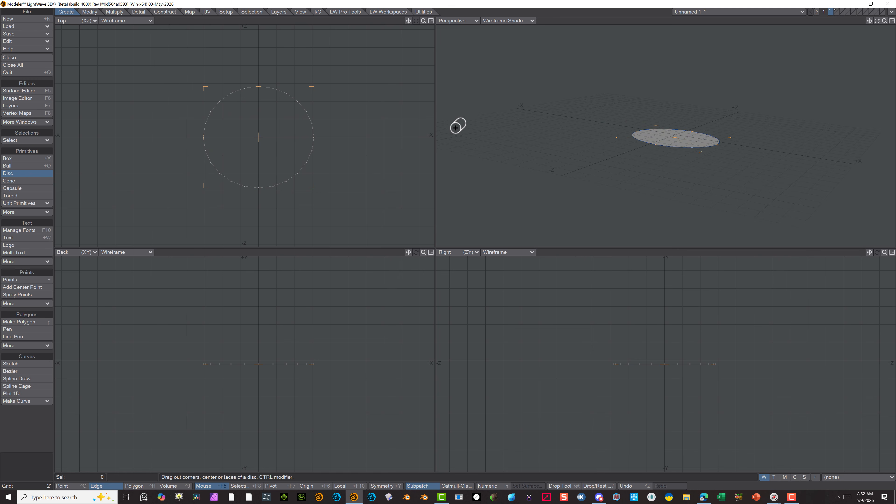
# Set the disc's radius numerically to 5' in X, 5' in Z and 6" in Y to give it thickness
pyautogui.press('n')
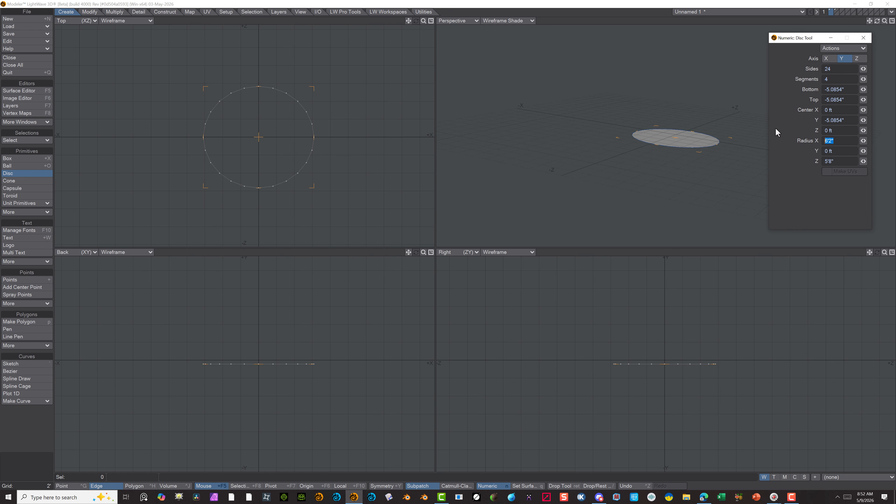
pyautogui.write('5')
pyautogui.press('Tab')
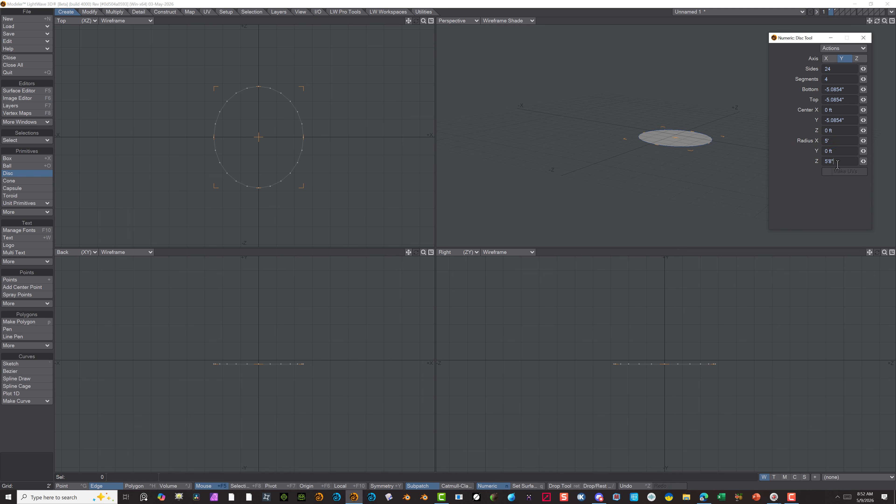
pyautogui.write('5')
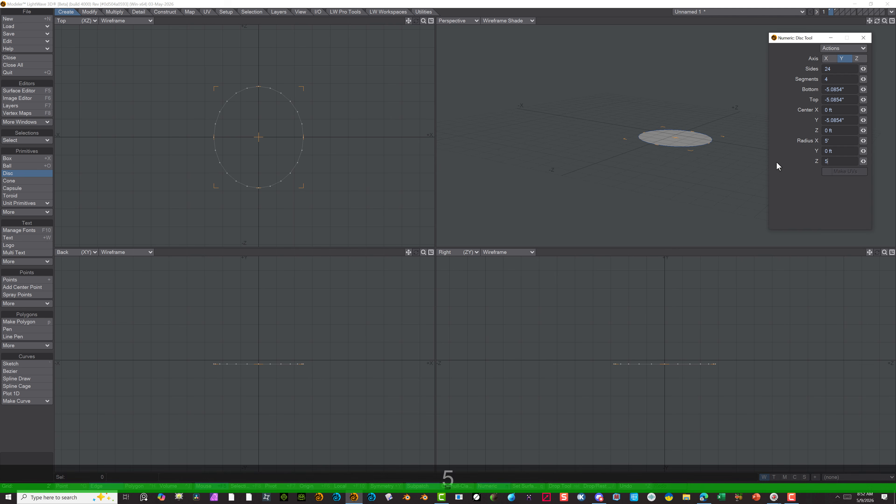
pyautogui.press('Tab')
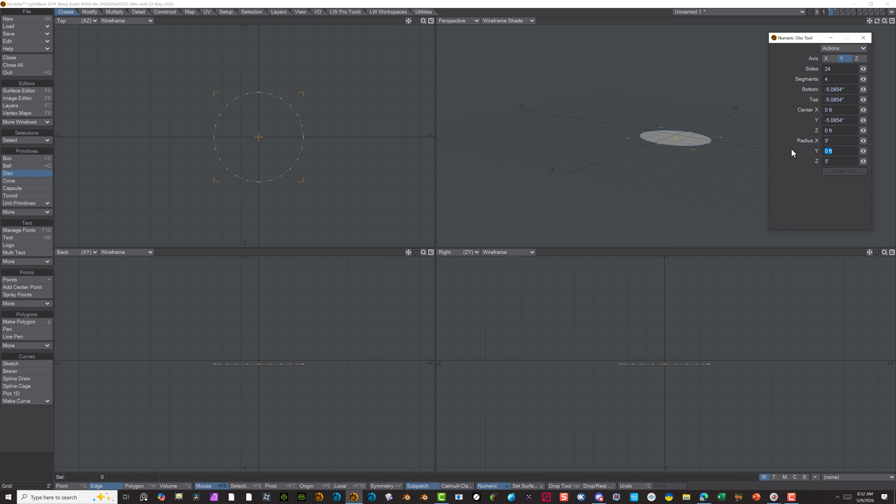
pyautogui.write('.5')
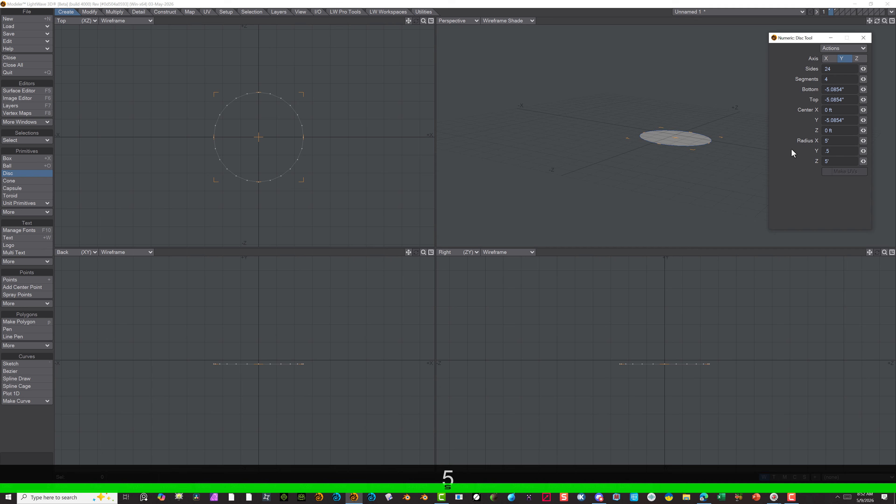
pyautogui.press('Tab')
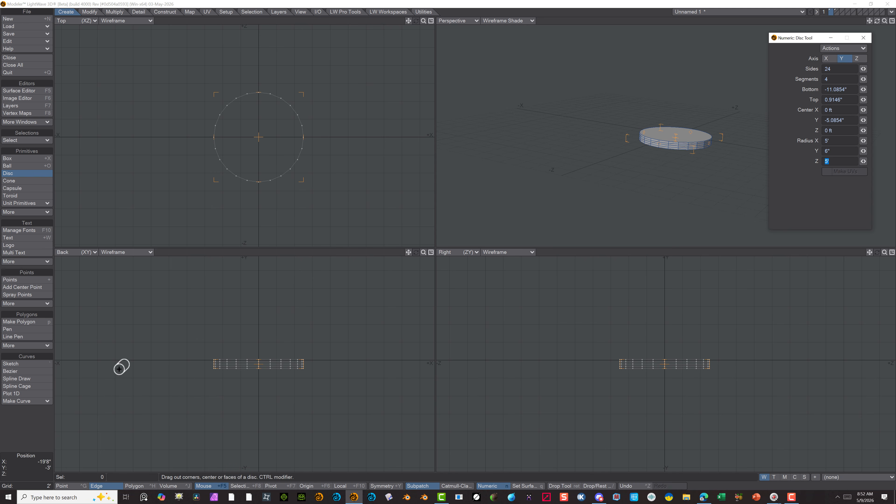
# Set the disc's Center Y to 0 and finish creating the disc
pyautogui.scroll(3, 222, 408)
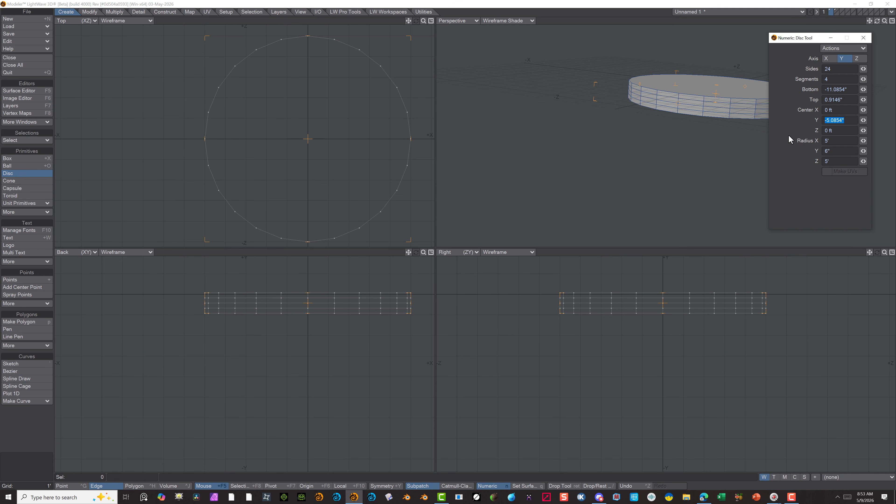
pyautogui.write('0')
pyautogui.press('Tab')
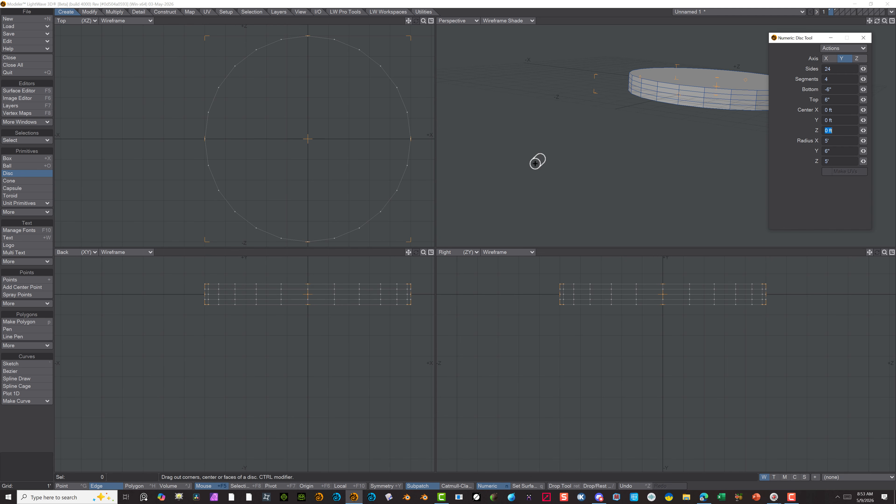
pyautogui.press('space')
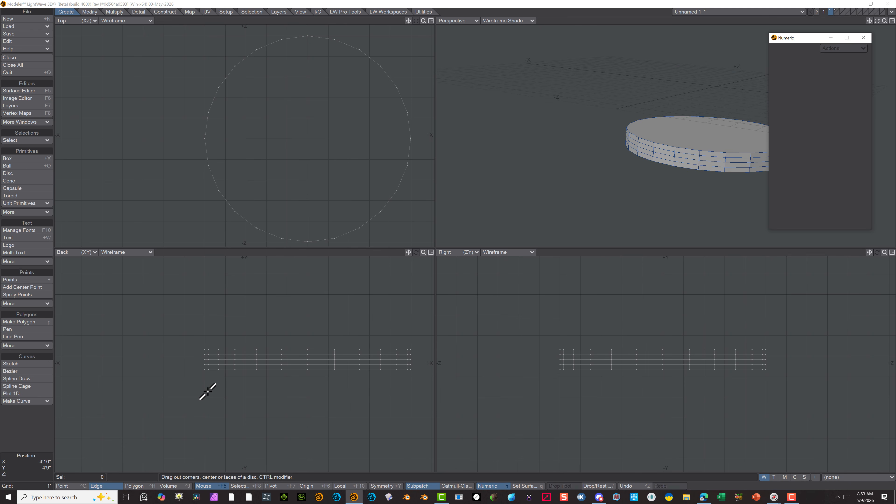
# Select the two complete point loops around the disc's side that lie directly above and below the middle loop
pyautogui.scroll(3, 307, 387)
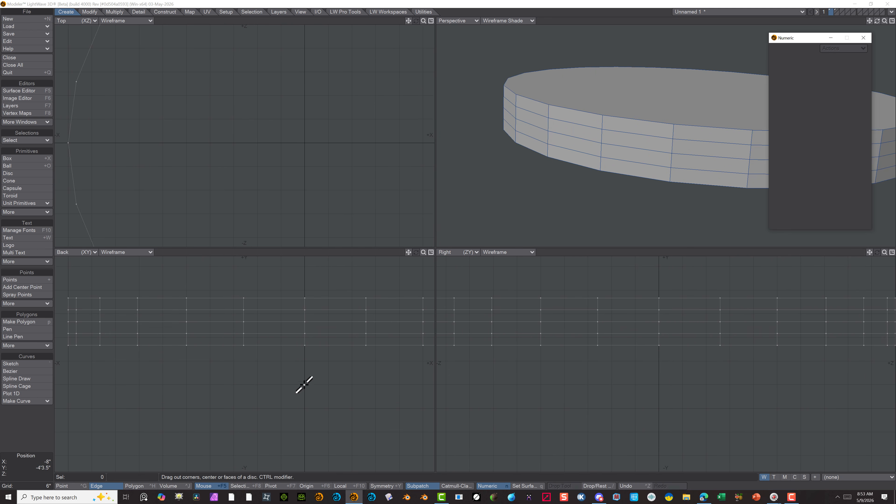
pyautogui.scroll(-1, 227, 360)
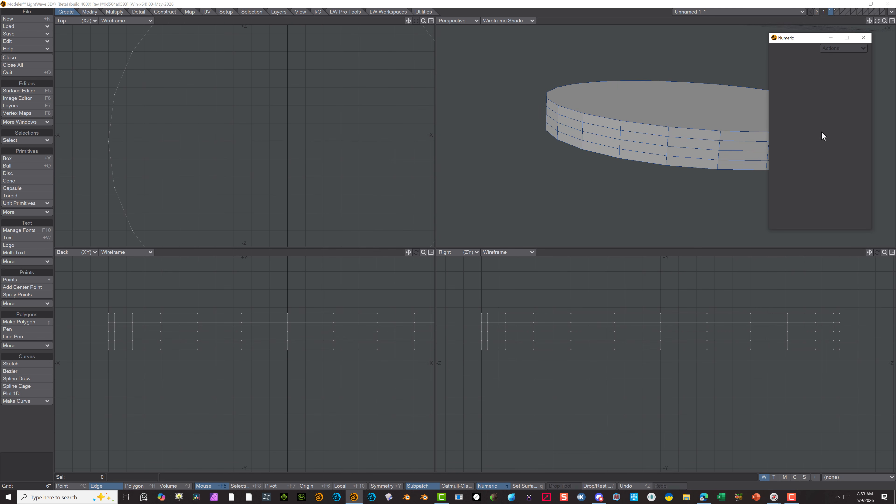
pyautogui.click(70, 487)
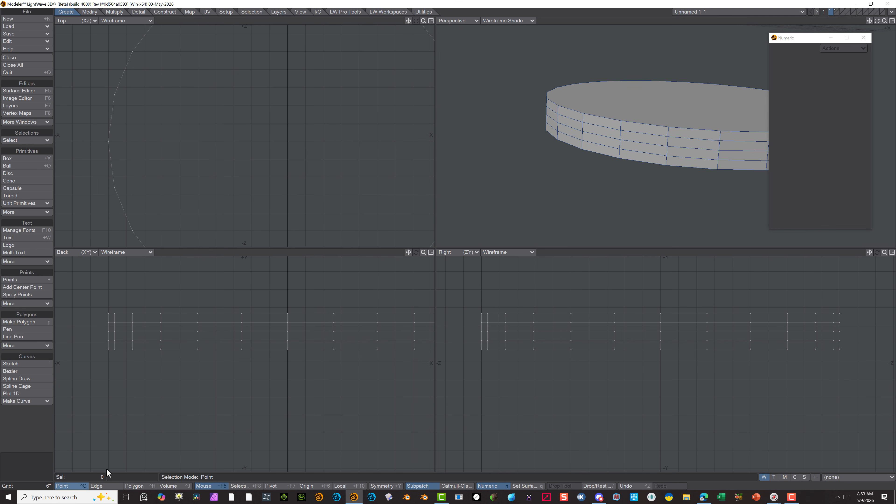
pyautogui.click(622, 130)
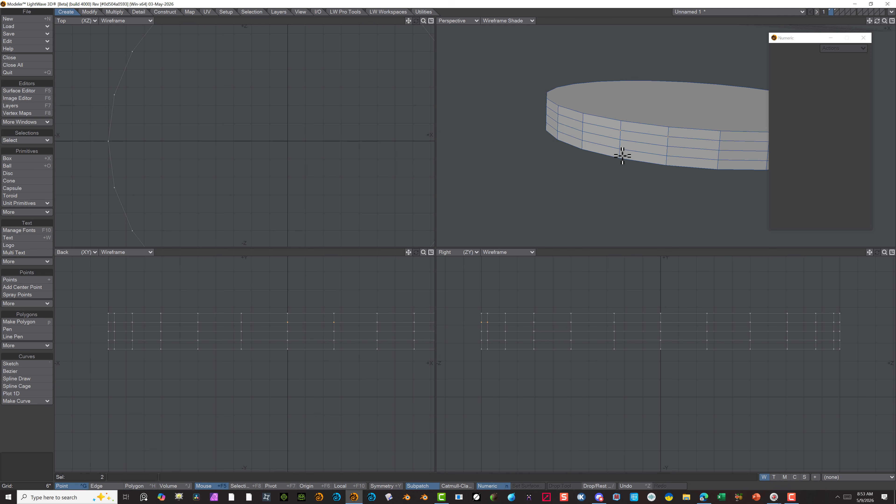
pyautogui.press('shift')
pyautogui.click(246, 13)
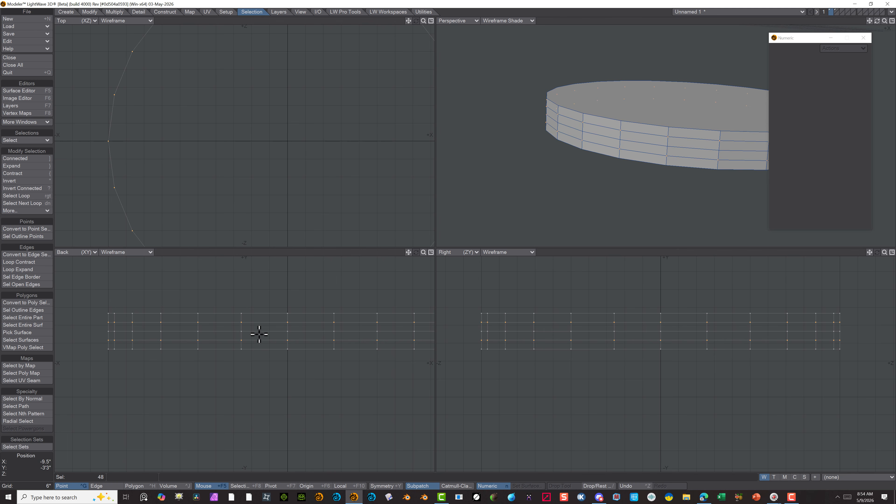
# Stretch the selected point loops vertically to 156% about the disc's mid-height, towards the rims, and deselect them
pyautogui.press('h')
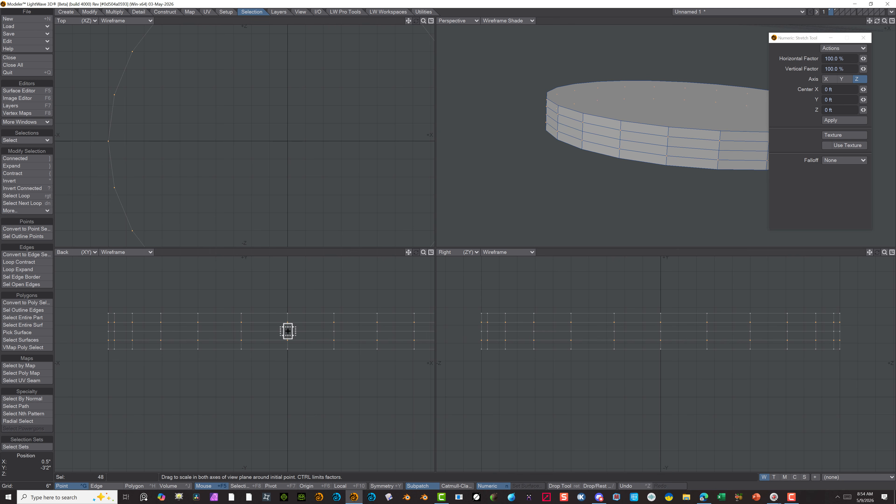
pyautogui.moveTo(287, 331); pyautogui.dragTo(288, 275)
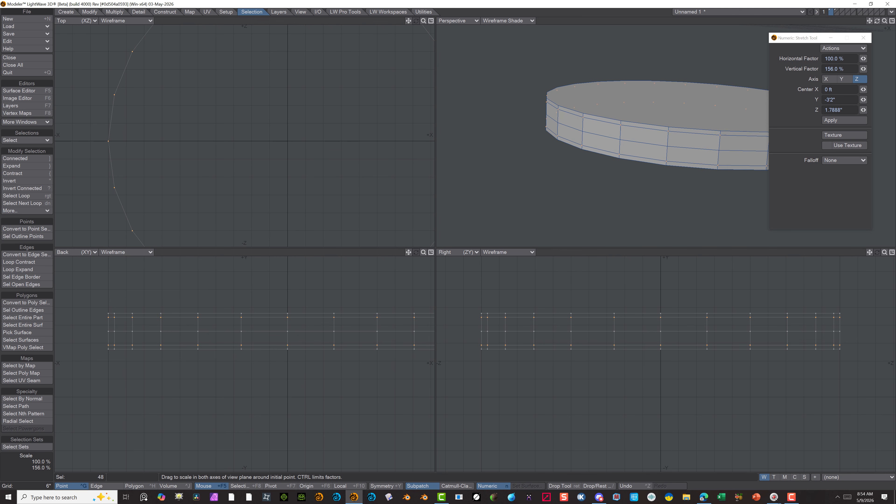
pyautogui.moveTo(287, 331); pyautogui.dragTo(287, 331)
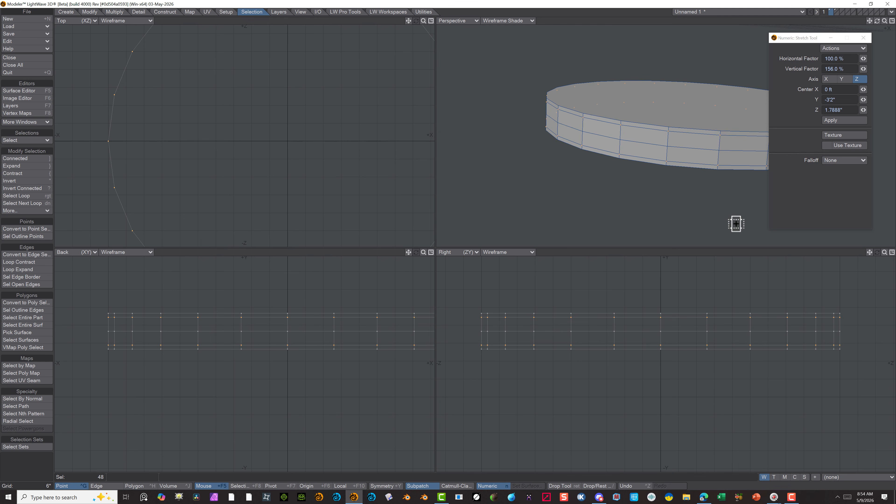
pyautogui.scroll(4, 498, 390)
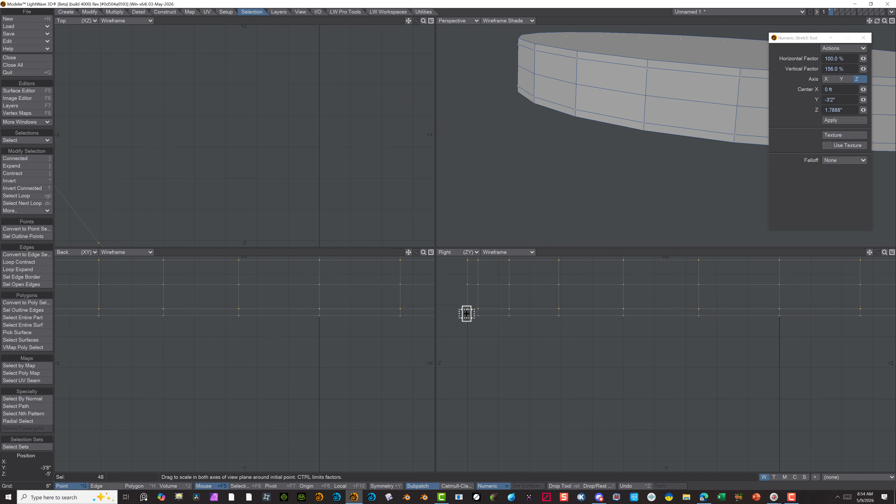
pyautogui.scroll(-5, 476, 324)
pyautogui.scroll(-1, 433, 306)
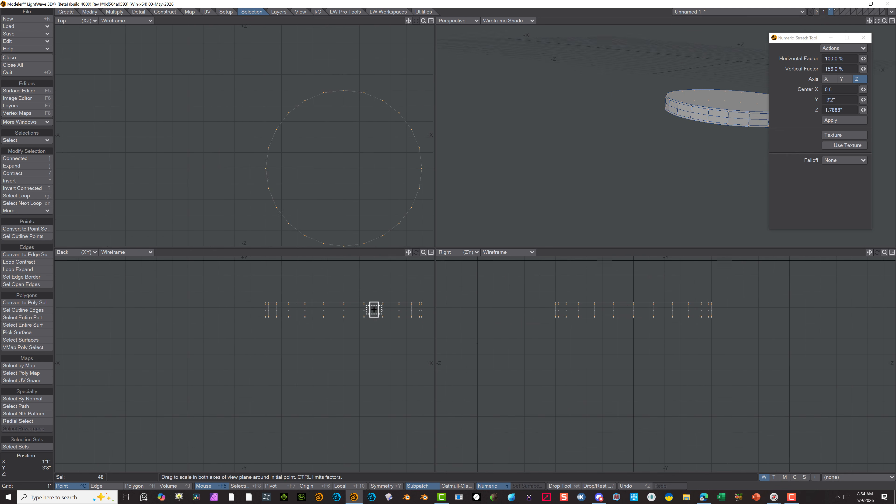
pyautogui.scroll(1, 375, 284)
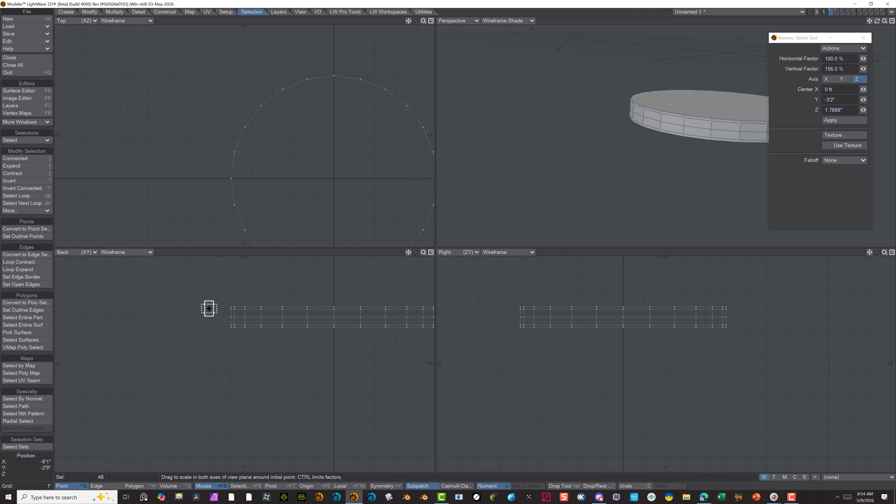
pyautogui.press('space')
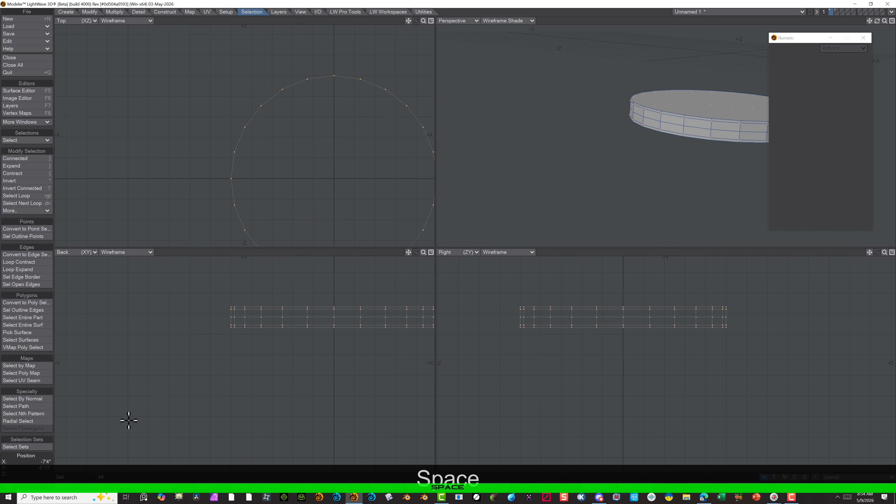
pyautogui.click(34, 471)
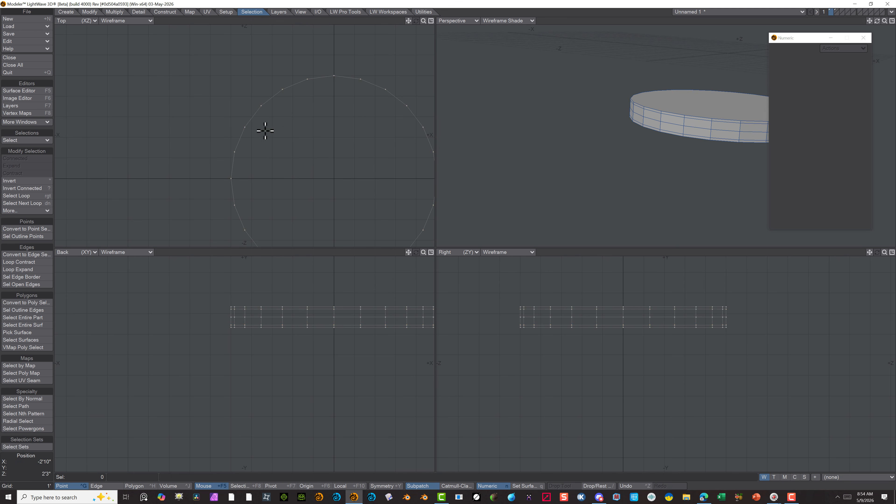
# Try to convert the whole disc to SubPatches and toggle the conversion back off
pyautogui.press('a')
pyautogui.scroll(3, 570, 99)
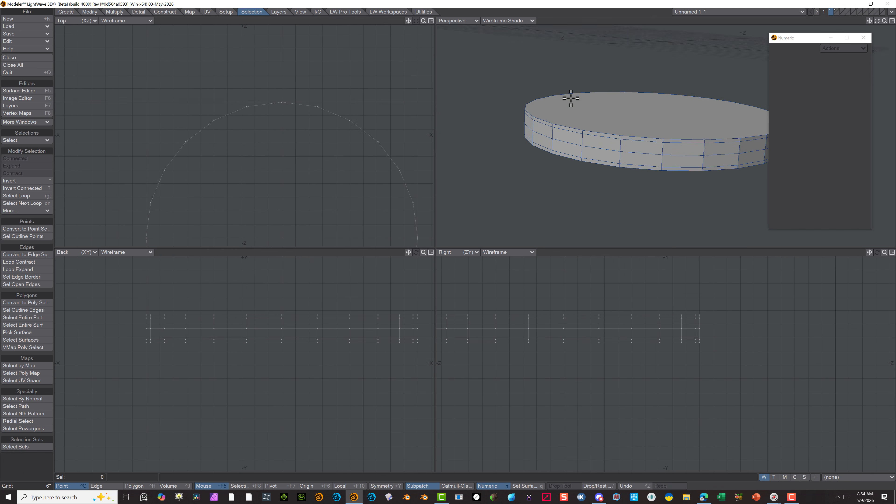
pyautogui.scroll(-1, 504, 156)
pyautogui.press('Tab')
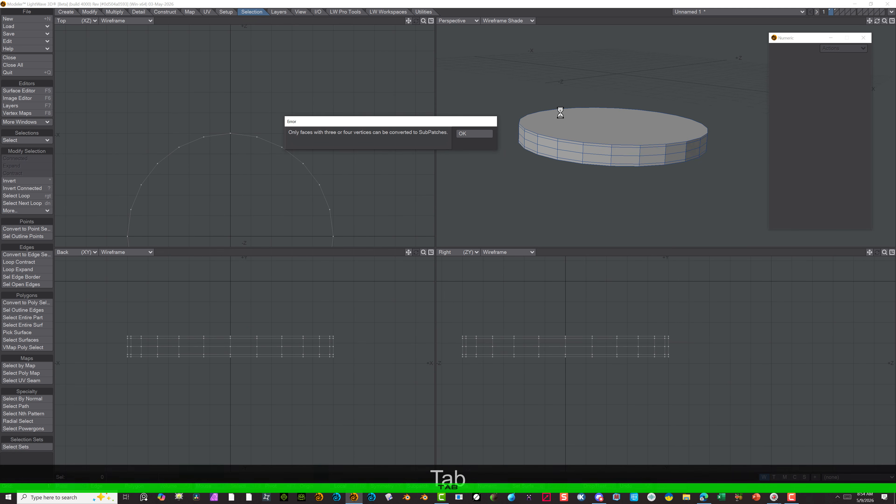
pyautogui.click(464, 133)
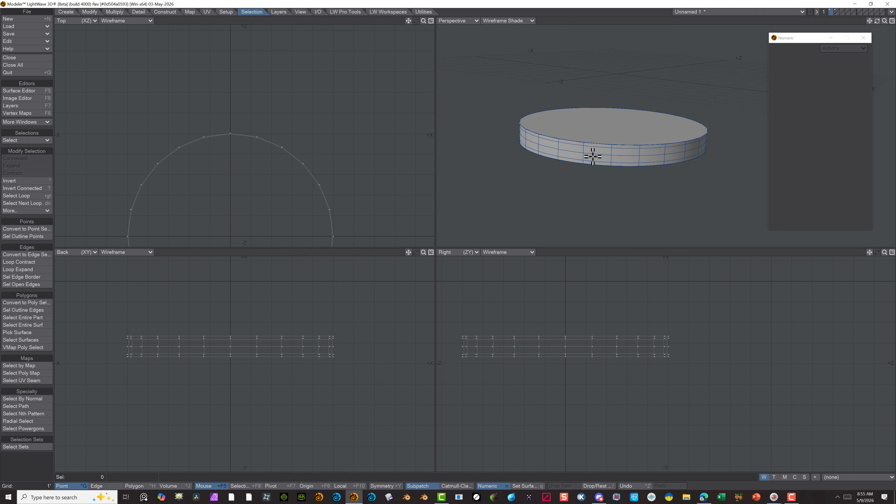
pyautogui.press('Tab')
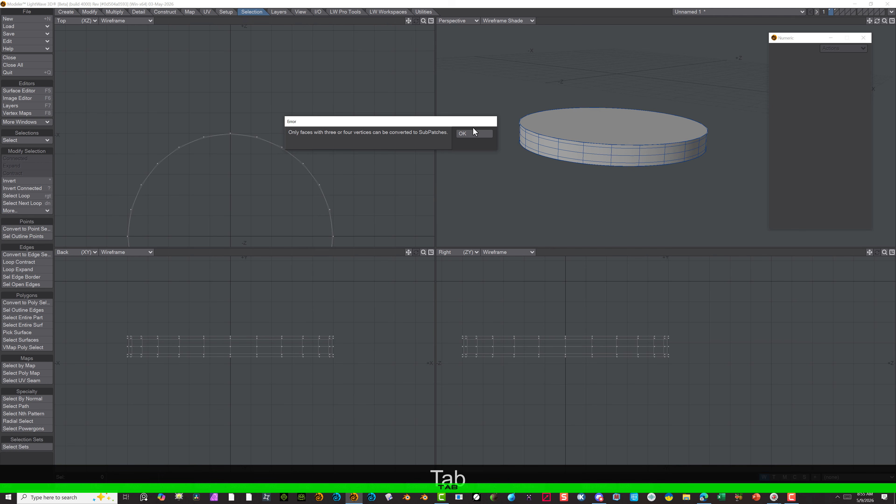
pyautogui.click(471, 134)
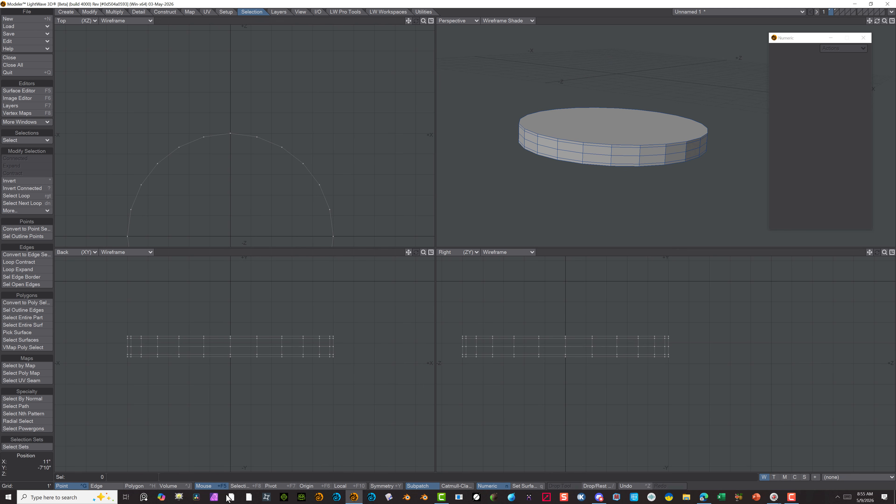
# Select both flat cap polygons of the disc, the upper one and the lower one, in polygon mode
pyautogui.click(156, 486)
pyautogui.click(593, 123)
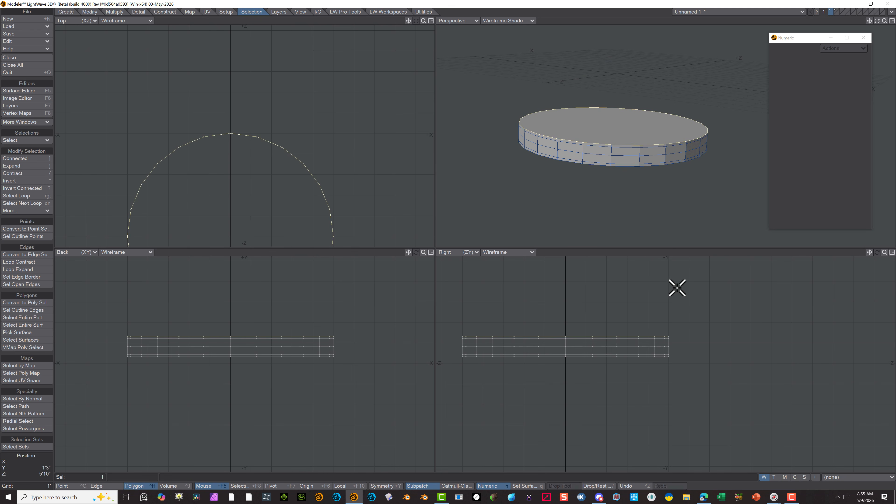
pyautogui.keyDown('alt'); pyautogui.moveTo(632, 236); pyautogui.dragTo(615, 139); pyautogui.keyUp('alt')
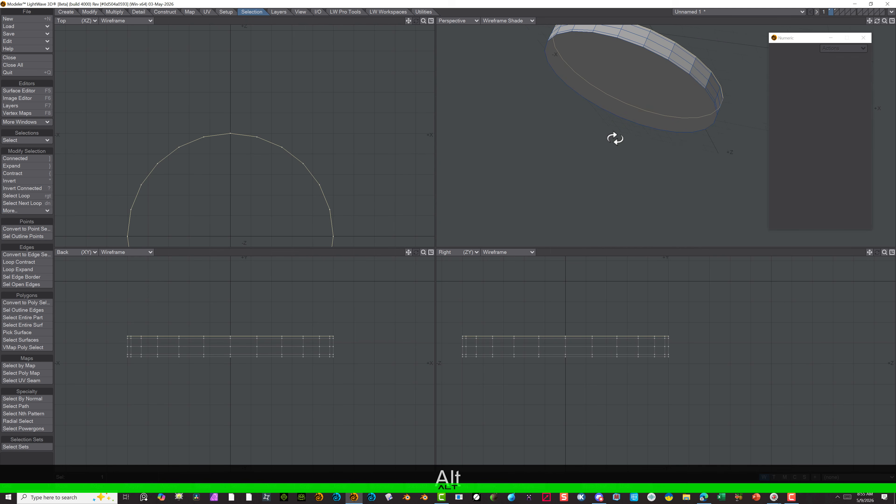
pyautogui.hotkey('alt', 'capslock')
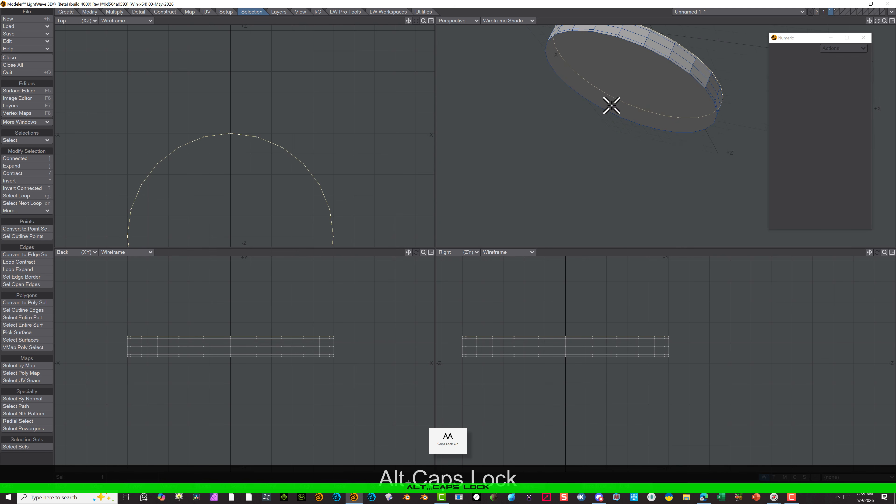
pyautogui.press('capslock')
pyautogui.hotkey('shift', 'capslock')
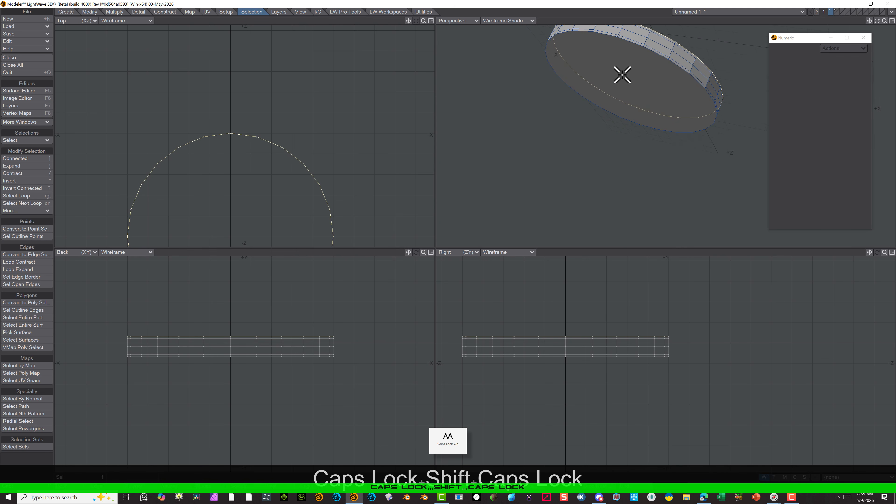
pyautogui.press('capslock')
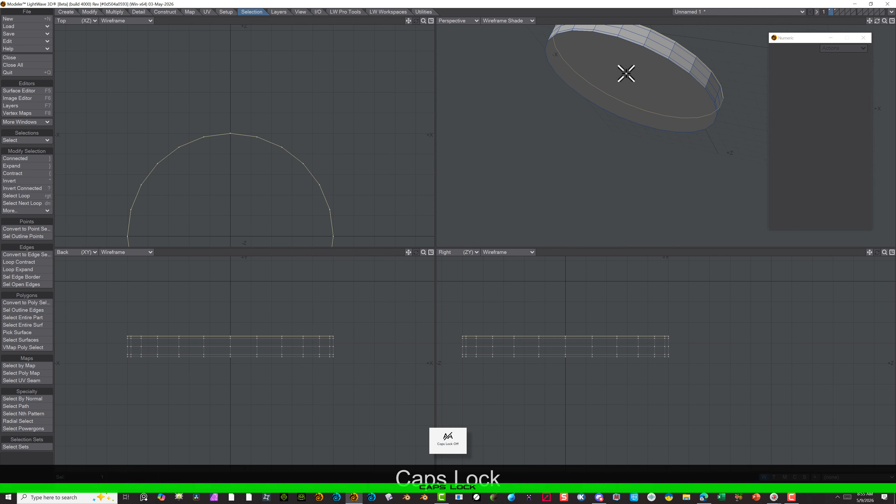
pyautogui.keyDown('shift'); pyautogui.click(656, 82); pyautogui.keyUp('shift')
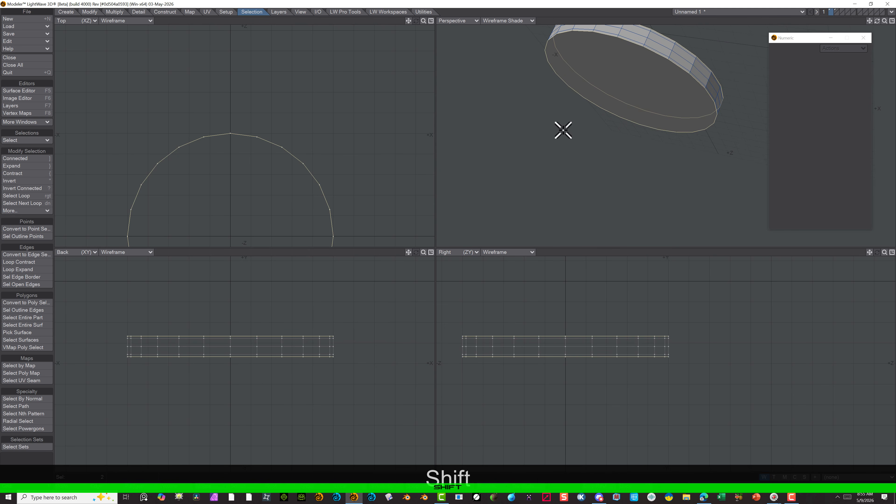
# Inset both selected cap polygons by 8.0625" with Multishift, leaving the shift at 0
pyautogui.keyDown('alt'); pyautogui.moveTo(499, 113); pyautogui.dragTo(671, 101); pyautogui.keyUp('alt')
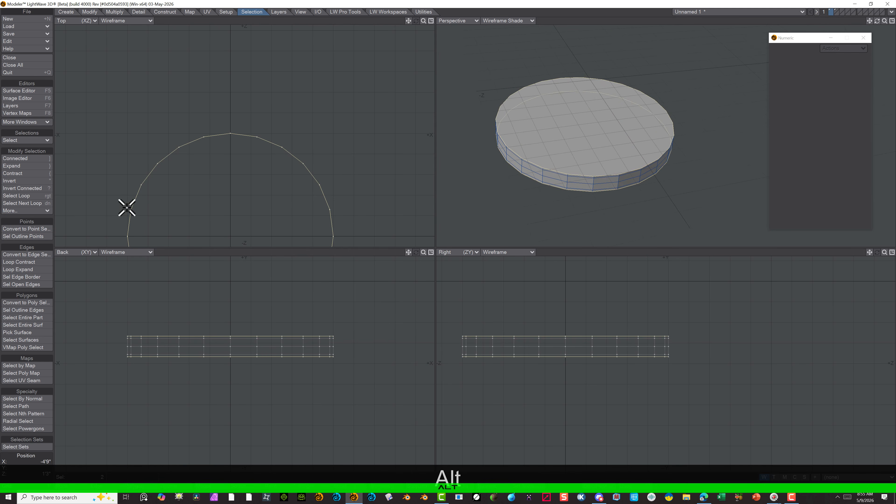
pyautogui.click(120, 13)
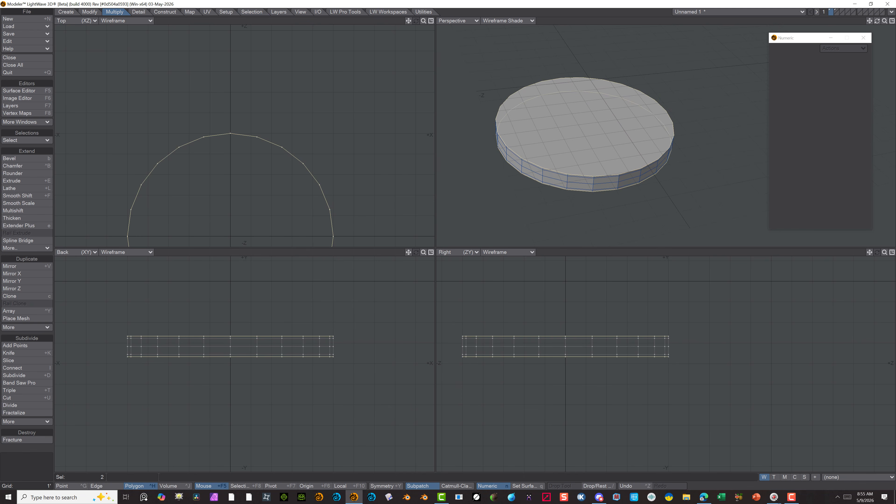
pyautogui.click(27, 212)
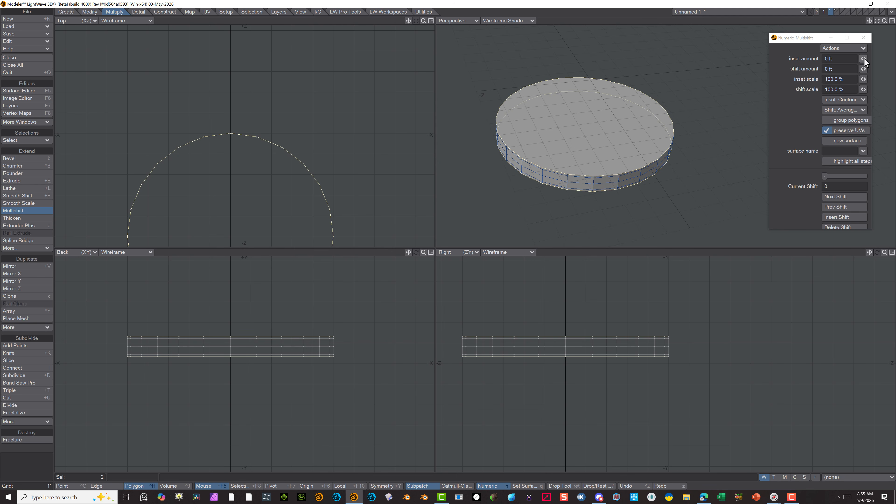
pyautogui.moveTo(864, 59); pyautogui.dragTo(889, 58)
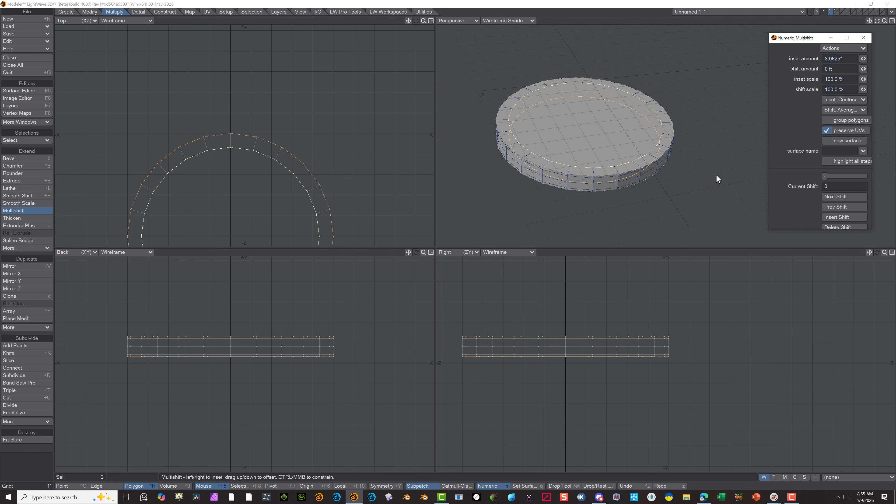
pyautogui.press('space')
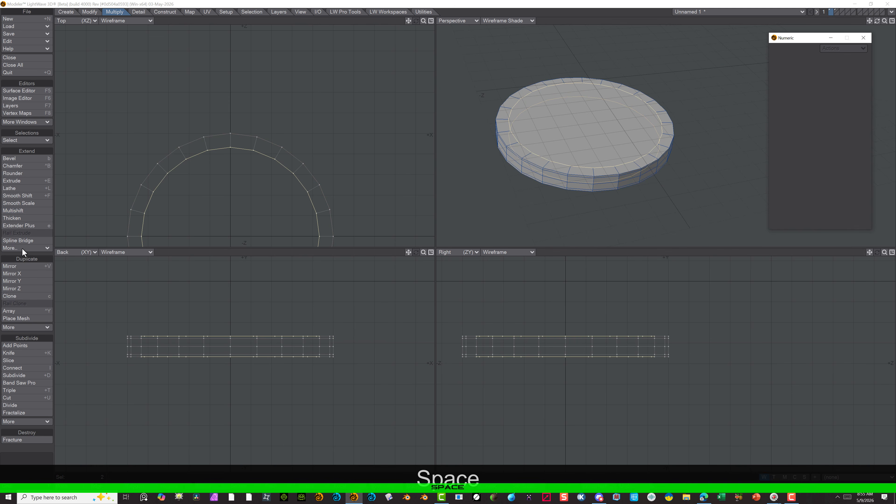
# Multishift both cap polygons again with an inset of 7.5" and a shift of -3.5313" to recess them into the disc
pyautogui.click(14, 211)
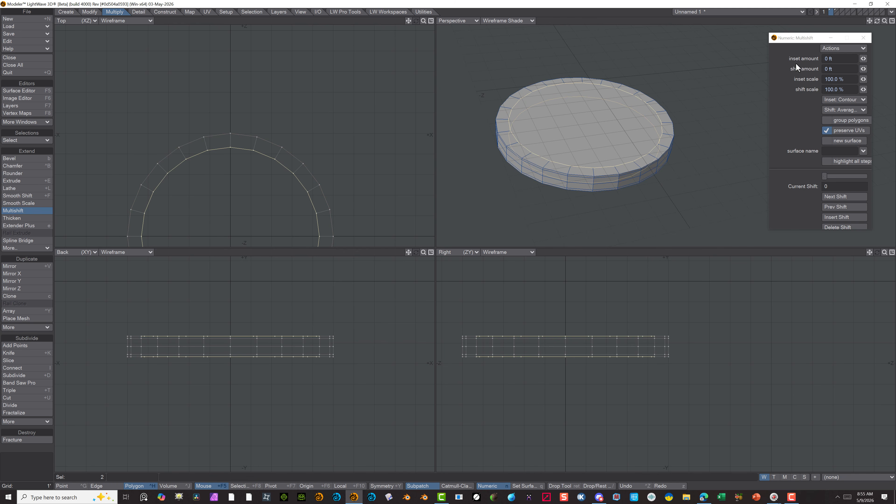
pyautogui.moveTo(863, 59)
pyautogui.mouseDown()
pyautogui.moveTo(894, 59)
pyautogui.moveTo(877, 60)
pyautogui.mouseUp()
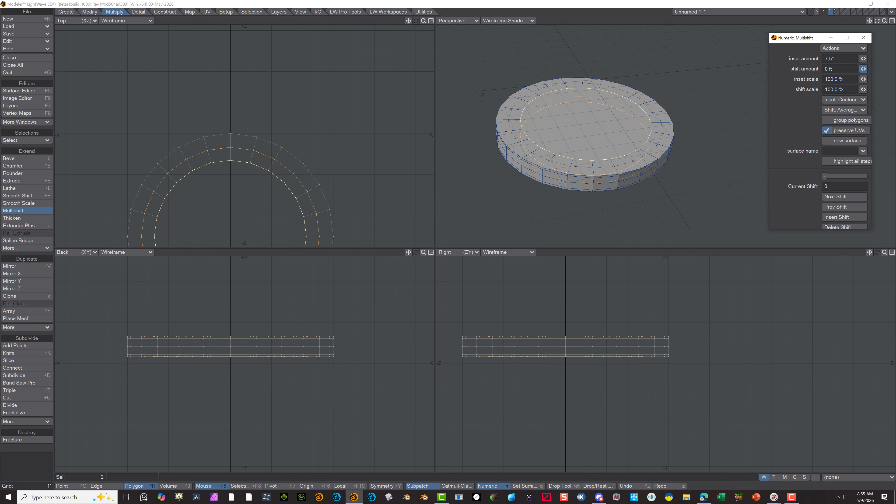
pyautogui.moveTo(863, 69); pyautogui.dragTo(859, 69)
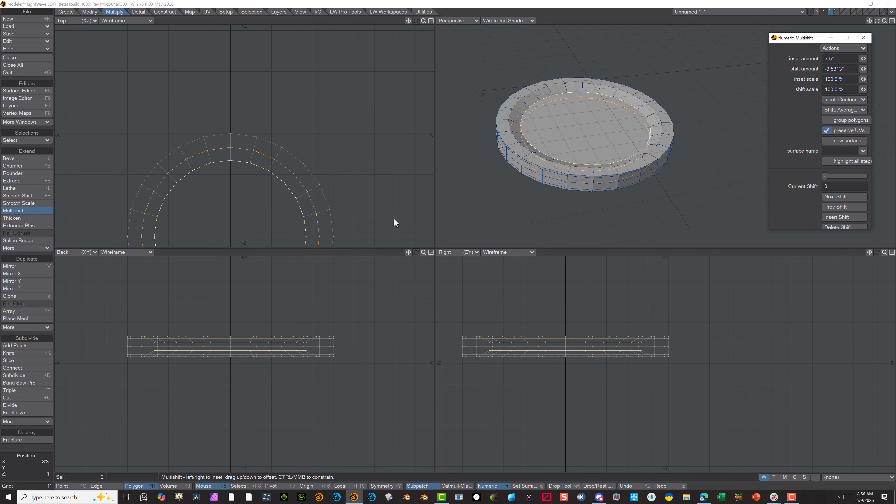
pyautogui.click(30, 211)
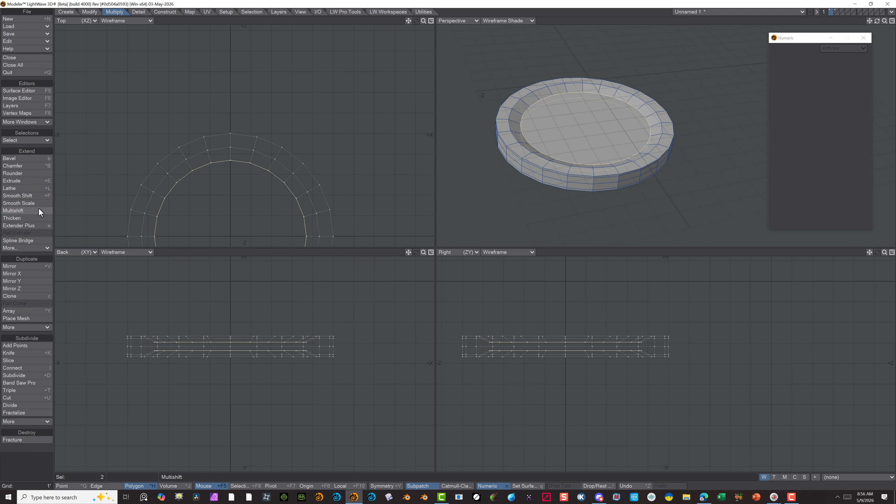
# Inset the two recessed cap polygons twice more with Multishift, first by 7.4375" and then by 5.5313"
pyautogui.click(29, 211)
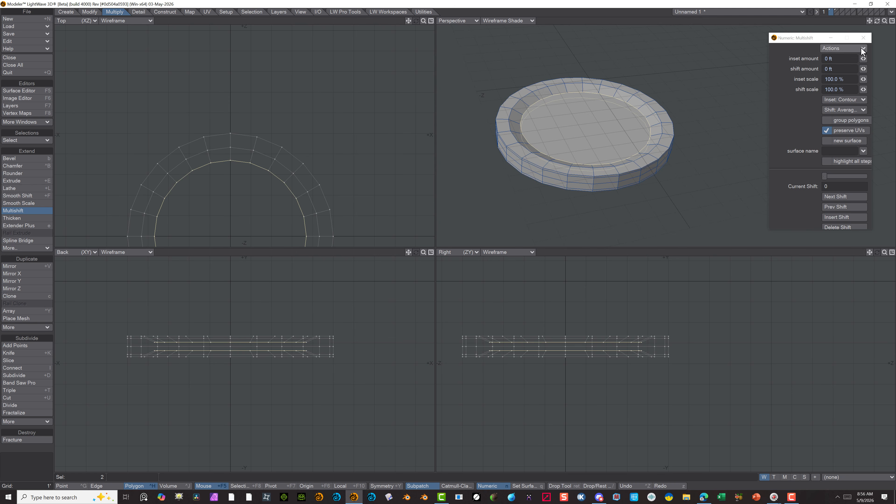
pyautogui.moveTo(863, 58); pyautogui.dragTo(879, 59)
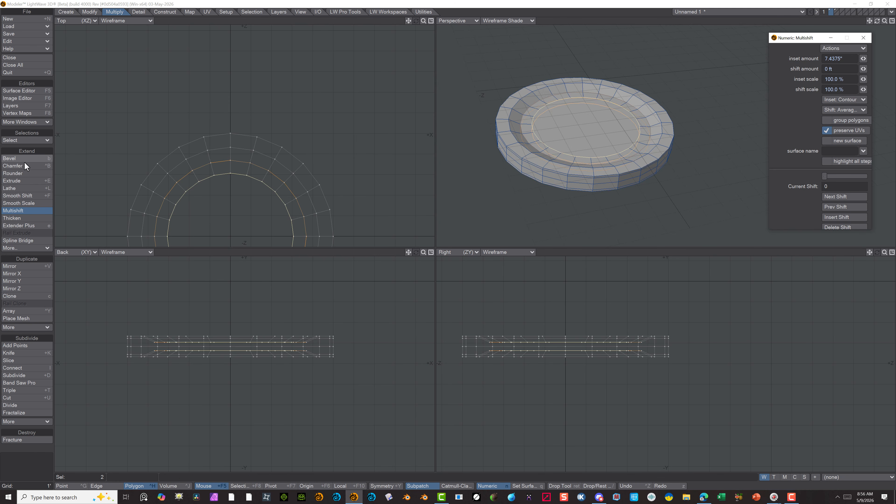
pyautogui.click(14, 212)
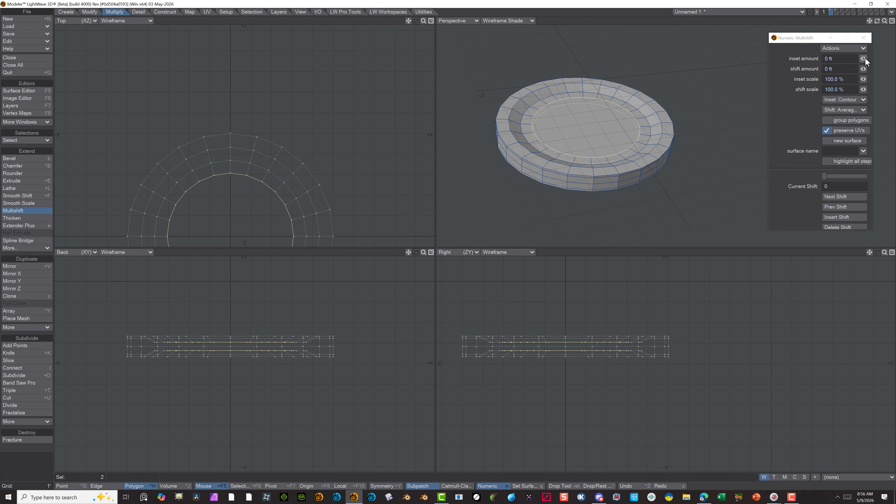
pyautogui.moveTo(863, 59); pyautogui.dragTo(891, 58)
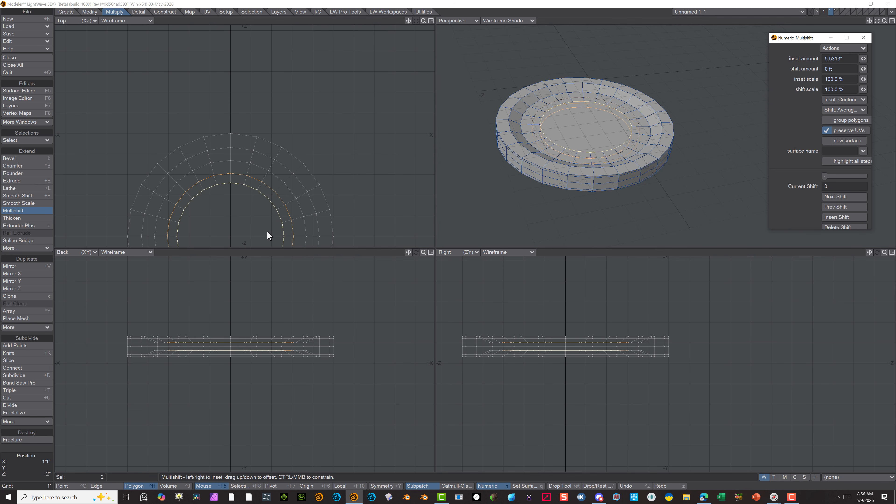
pyautogui.press('space')
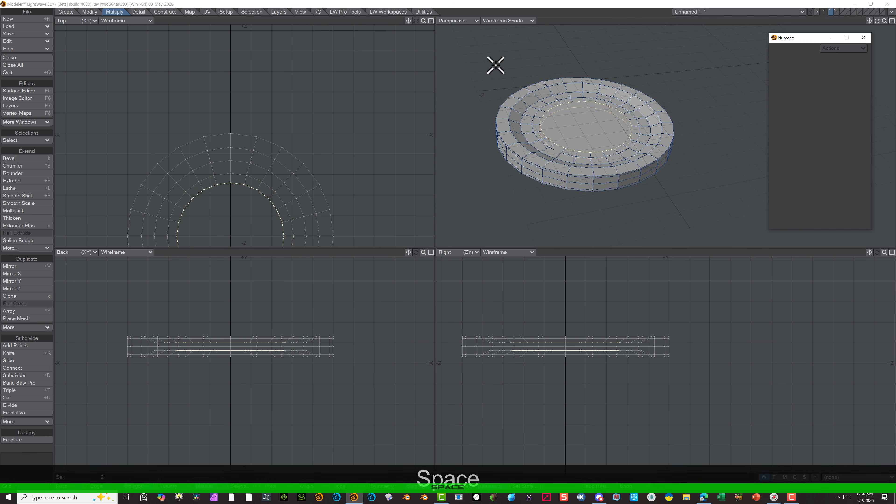
# Delete the two innermost cap polygons and convert the remaining ring to SubPatches
pyautogui.click(496, 66)
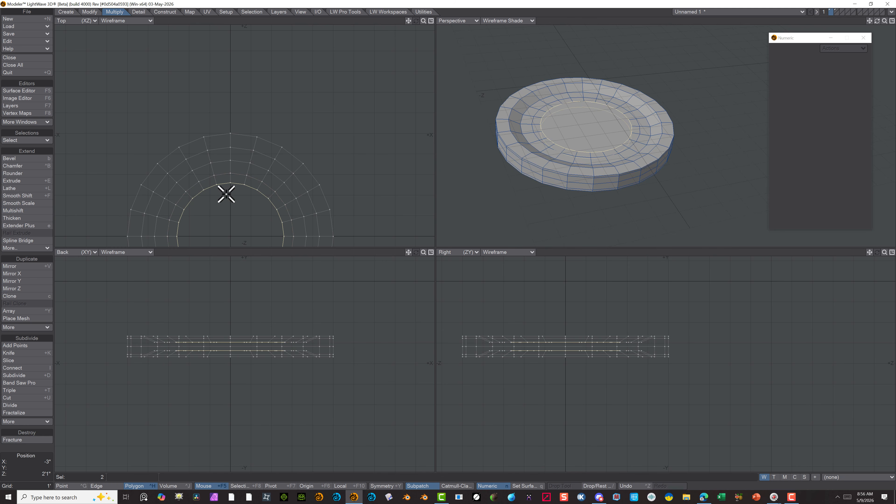
pyautogui.press('Delete')
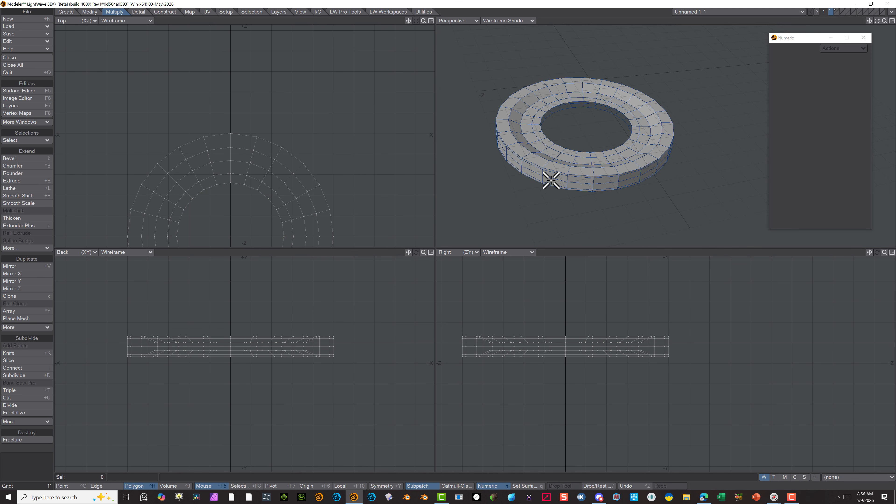
pyautogui.press('Tab')
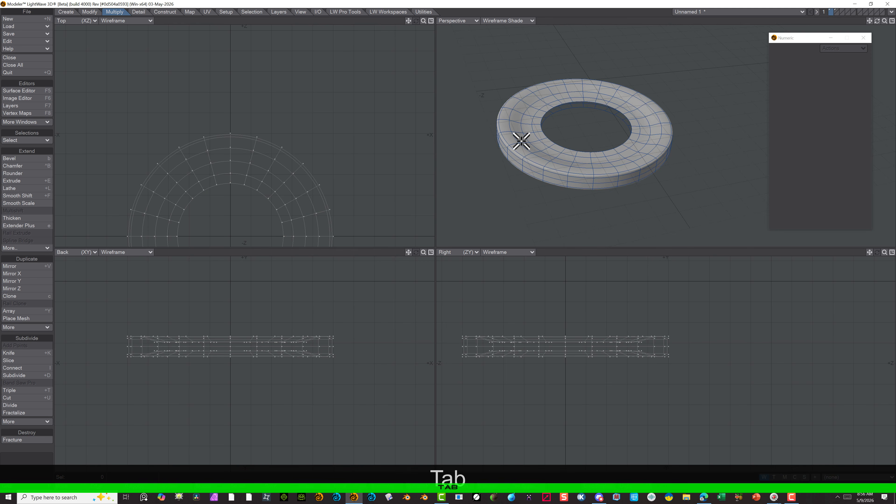
# Set the perspective view to Smooth Shade and examine the SubPatch ring's surface from different angles and distances
pyautogui.click(505, 20)
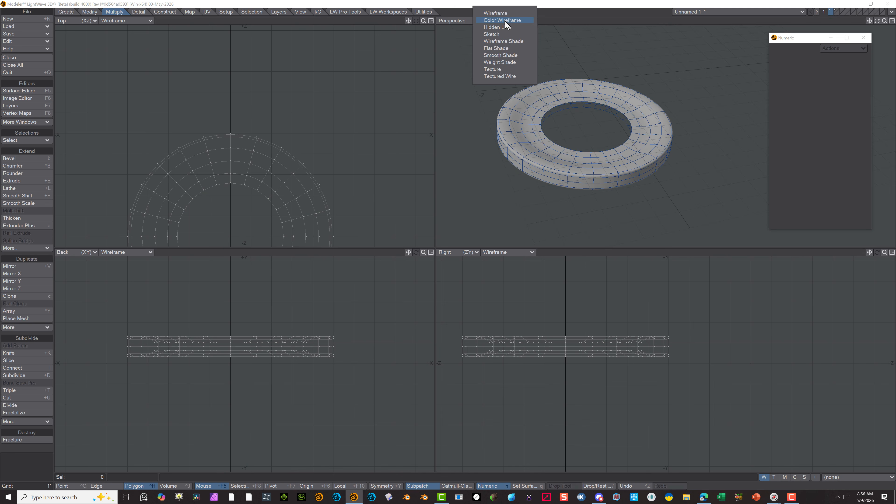
pyautogui.click(504, 56)
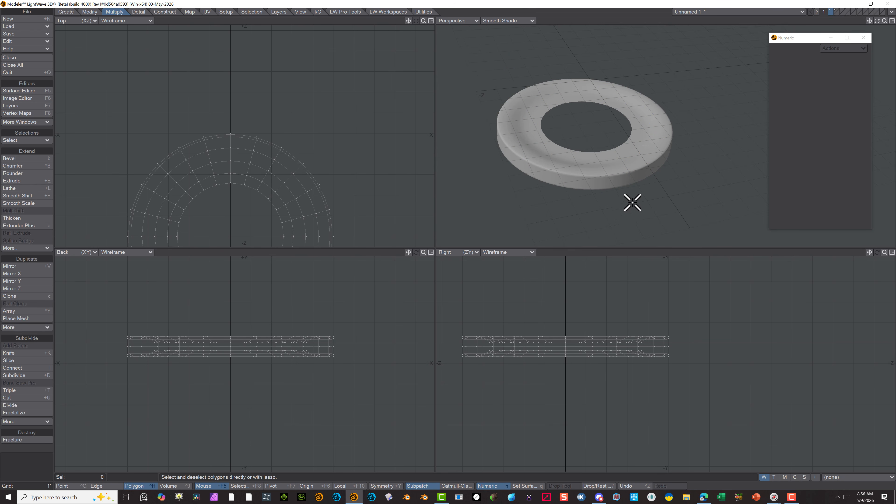
pyautogui.keyDown('alt'); pyautogui.moveTo(712, 123); pyautogui.dragTo(585, 116); pyautogui.keyUp('alt')
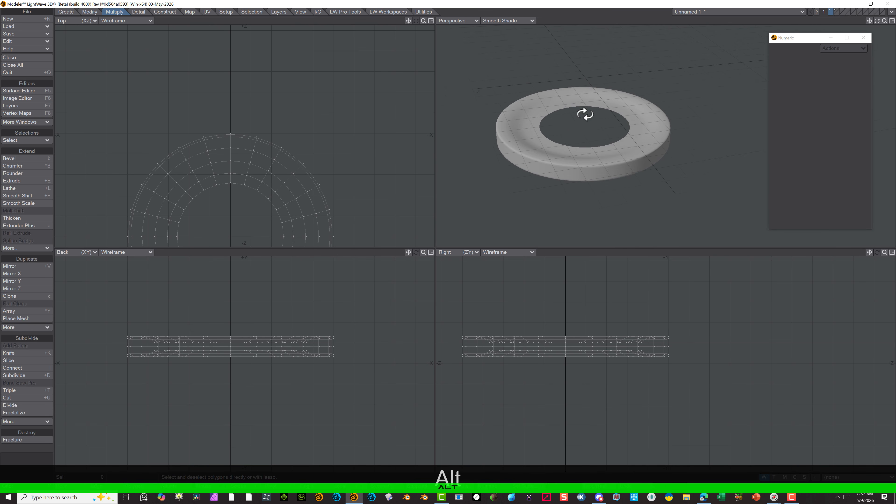
pyautogui.press('a')
pyautogui.scroll(1, 580, 155)
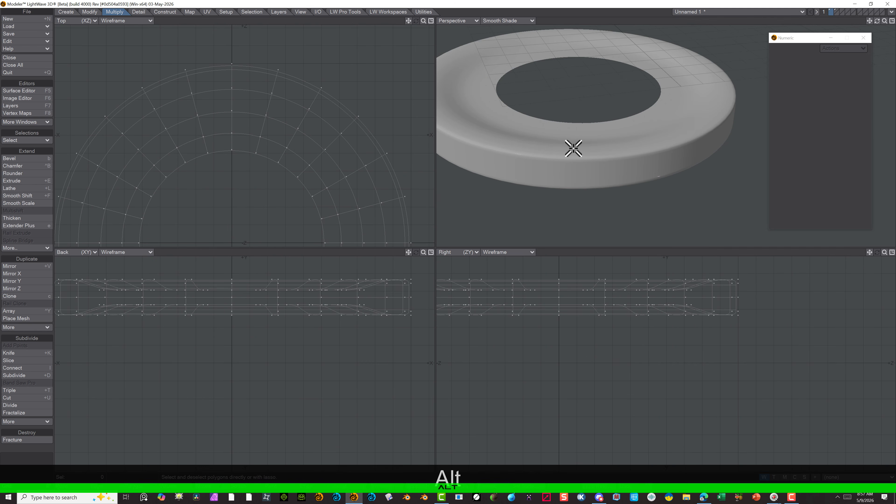
pyautogui.scroll(-2, 579, 131)
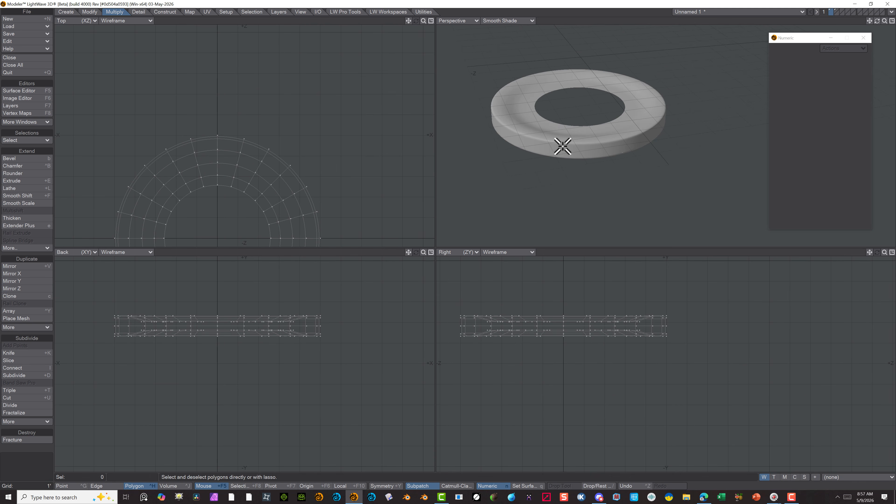
pyautogui.keyDown('alt'); pyautogui.moveTo(564, 144); pyautogui.dragTo(554, 159); pyautogui.keyUp('alt')
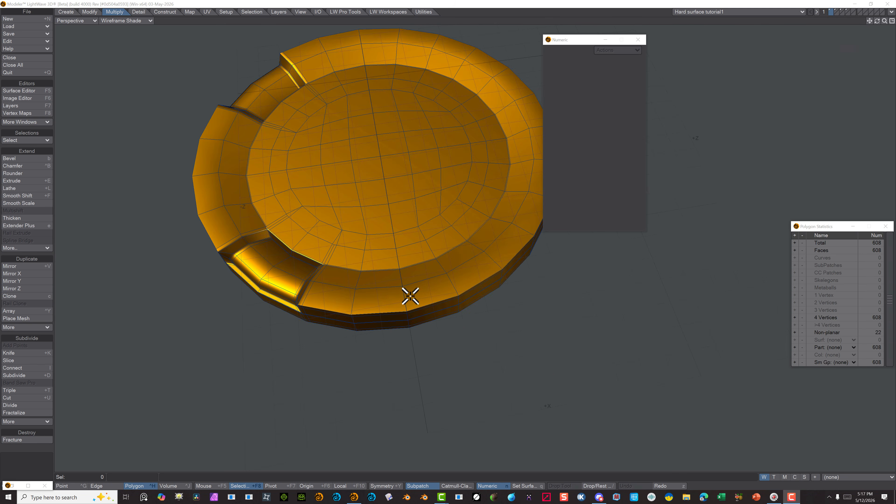
# Select a block of eight adjacent polygons across the gold disc's rim and side, and inset them as a group by 1.4063" with Multishift
pyautogui.click(396, 294)
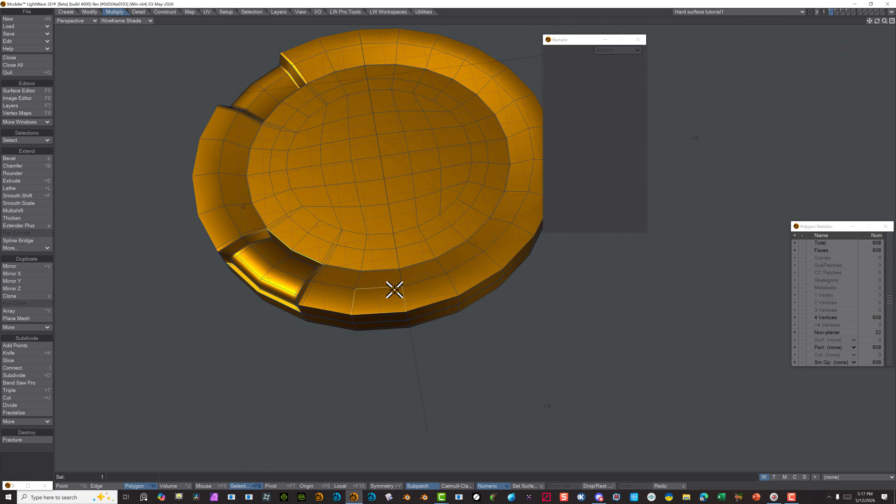
pyautogui.moveTo(394, 290)
pyautogui.mouseDown()
pyautogui.moveTo(400, 281)
pyautogui.moveTo(413, 295)
pyautogui.moveTo(412, 312)
pyautogui.moveTo(394, 304)
pyautogui.moveTo(394, 314)
pyautogui.moveTo(394, 304)
pyautogui.mouseUp()
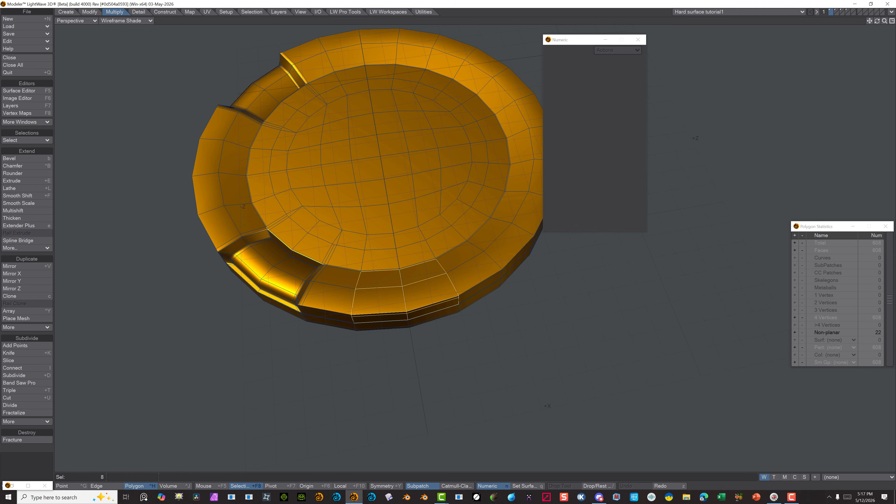
pyautogui.click(13, 210)
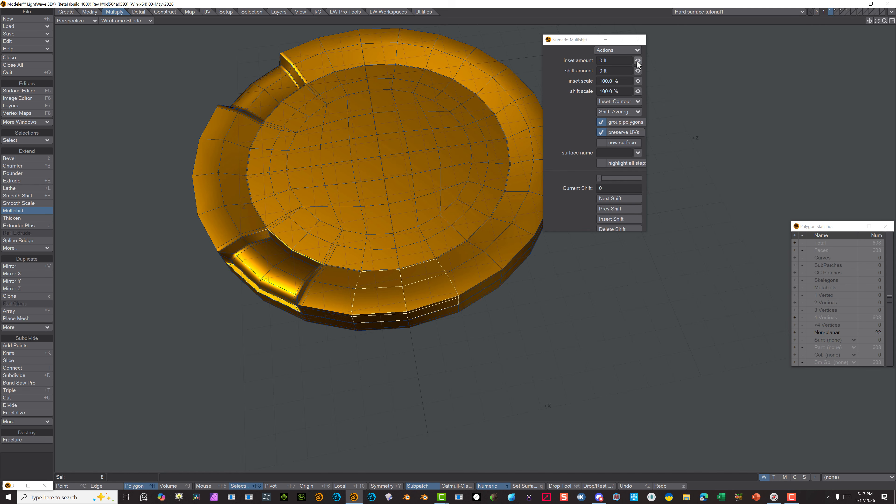
pyautogui.moveTo(638, 63); pyautogui.dragTo(643, 60)
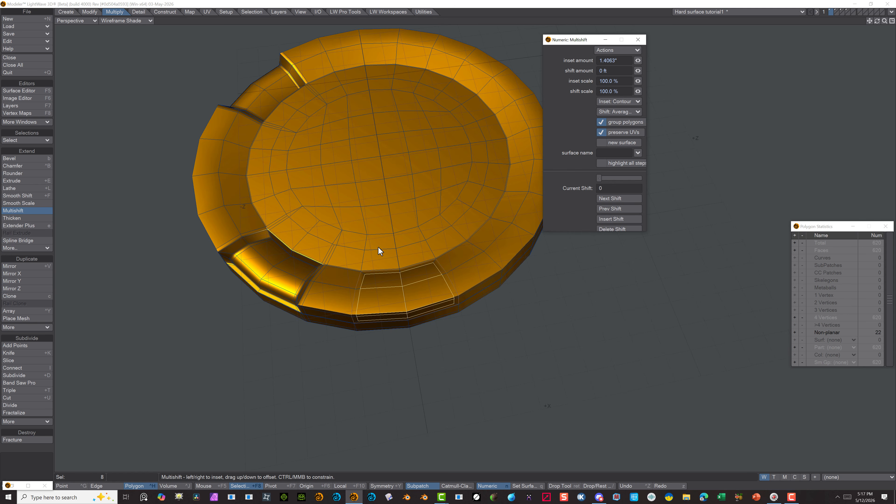
# Change the single viewport from Perspective to the Top (XZ) view
pyautogui.click(89, 21)
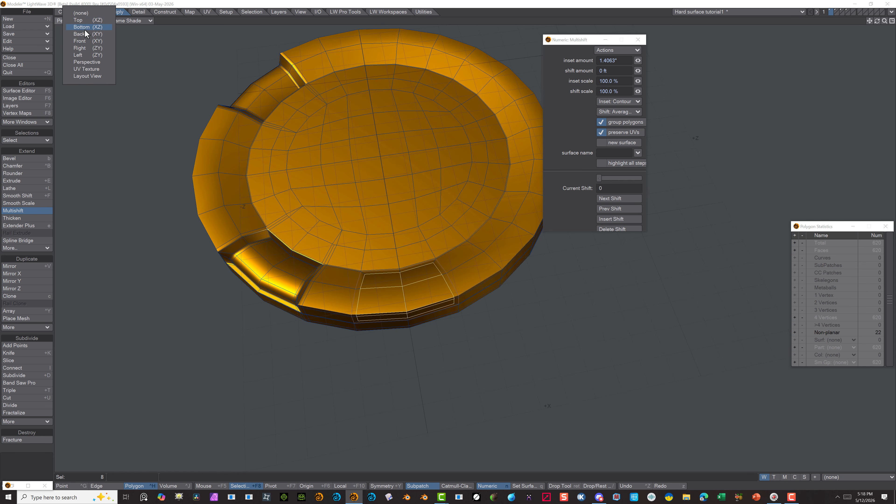
pyautogui.click(84, 19)
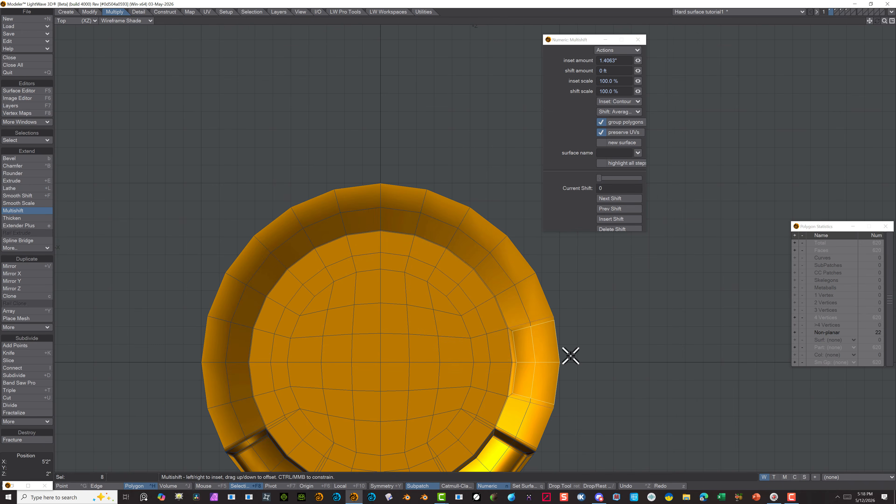
# Stretch the inset eight-polygon block in the Top view to 78% horizontally and 99% vertically
pyautogui.scroll(3, 571, 356)
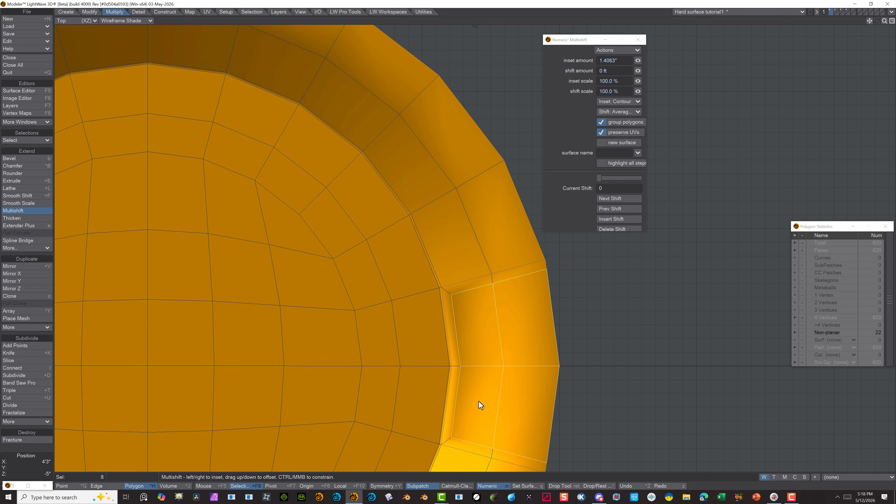
pyautogui.press('h')
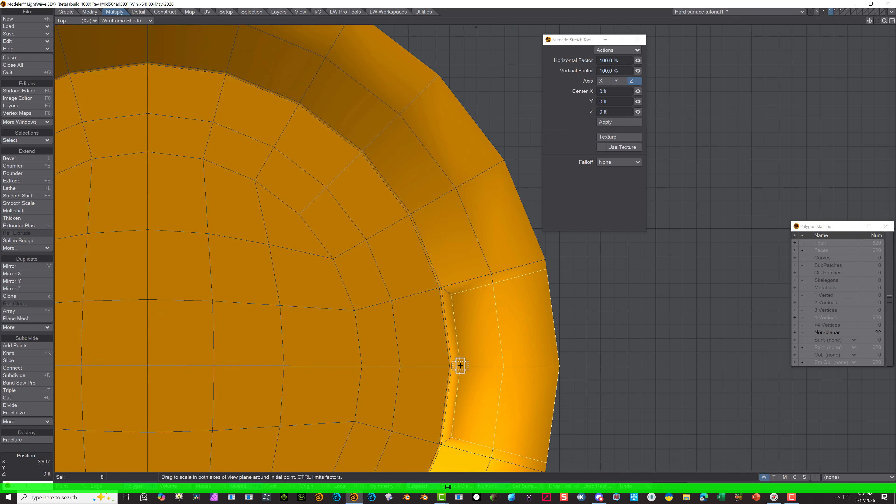
pyautogui.moveTo(460, 366); pyautogui.dragTo(429, 367)
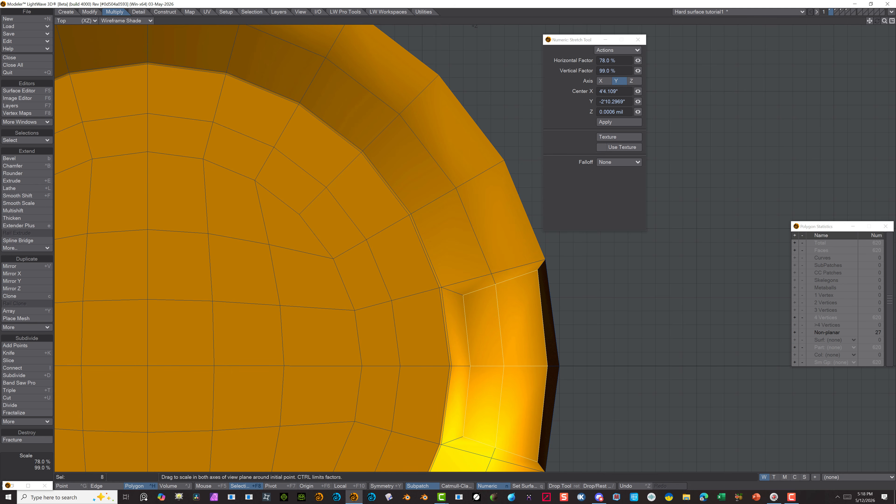
# Move the selected block -1.5" in X and 0.25" in Z in the Top view, and check it in Perspective
pyautogui.press('t')
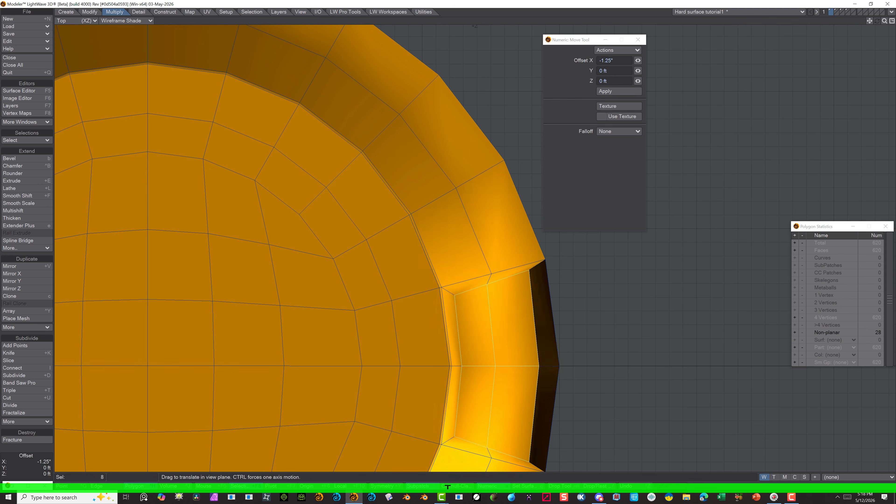
pyautogui.moveTo(646, 372); pyautogui.dragTo(599, 313)
pyautogui.click(77, 21)
pyautogui.click(76, 63)
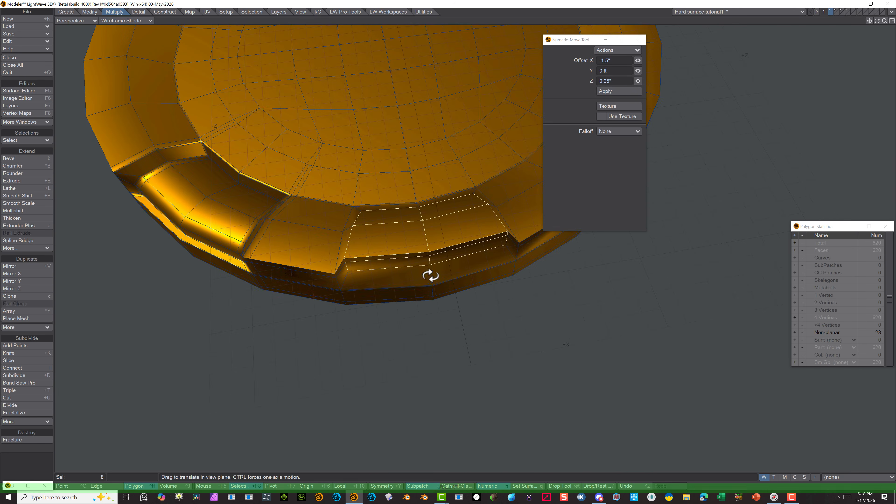
pyautogui.keyDown('alt'); pyautogui.moveTo(430, 276); pyautogui.dragTo(246, 76); pyautogui.keyUp('alt')
# Lower the selected block in the Front (XY) view with moves of -0.25" X, -1" Y and -0.25" X, -0.5" Y, and return to Perspective
pyautogui.click(77, 21)
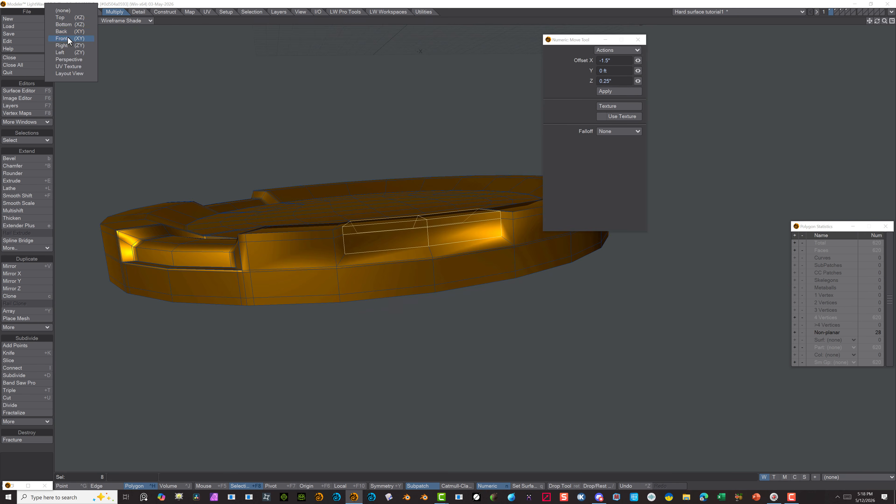
pyautogui.click(68, 38)
pyautogui.moveTo(462, 191); pyautogui.dragTo(456, 196)
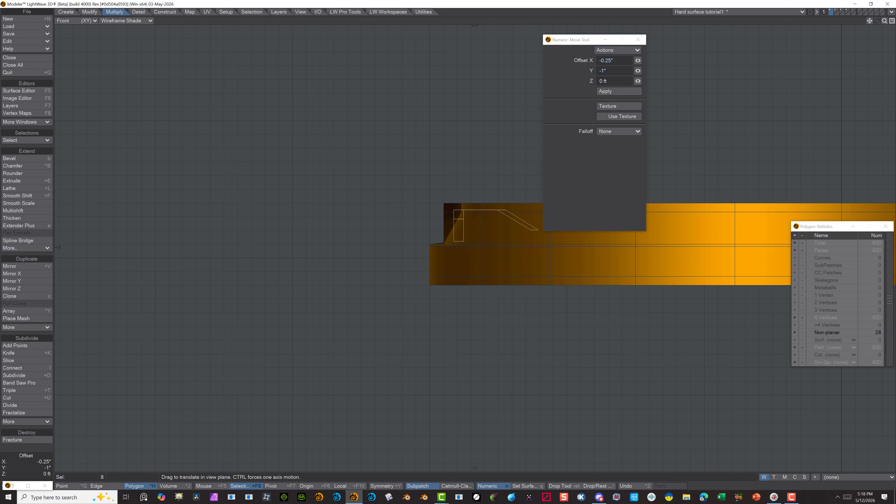
pyautogui.moveTo(463, 241)
pyautogui.mouseDown()
pyautogui.moveTo(453, 258)
pyautogui.moveTo(456, 247)
pyautogui.mouseUp()
pyautogui.press('h')
pyautogui.press('t')
pyautogui.click(62, 21)
pyautogui.click(77, 62)
pyautogui.keyDown('alt'); pyautogui.moveTo(400, 300); pyautogui.dragTo(320, 272); pyautogui.keyUp('alt')
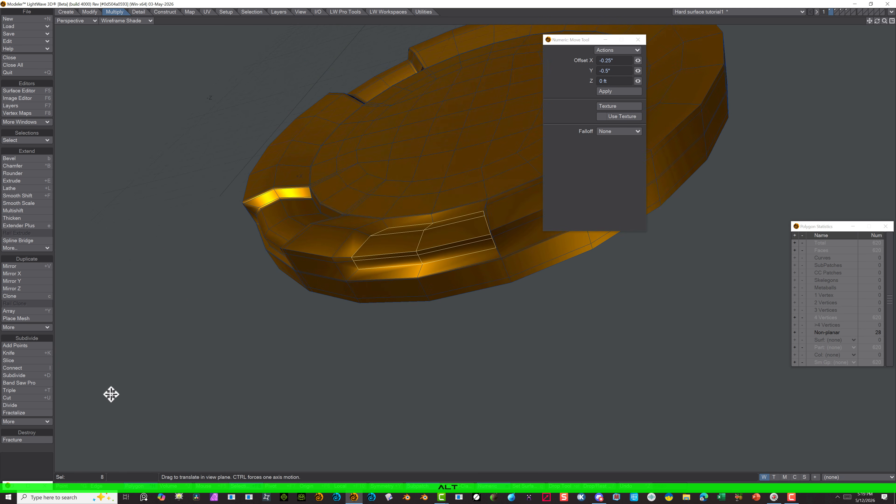
pyautogui.click(77, 488)
pyautogui.scroll(3, 356, 259)
pyautogui.click(343, 265)
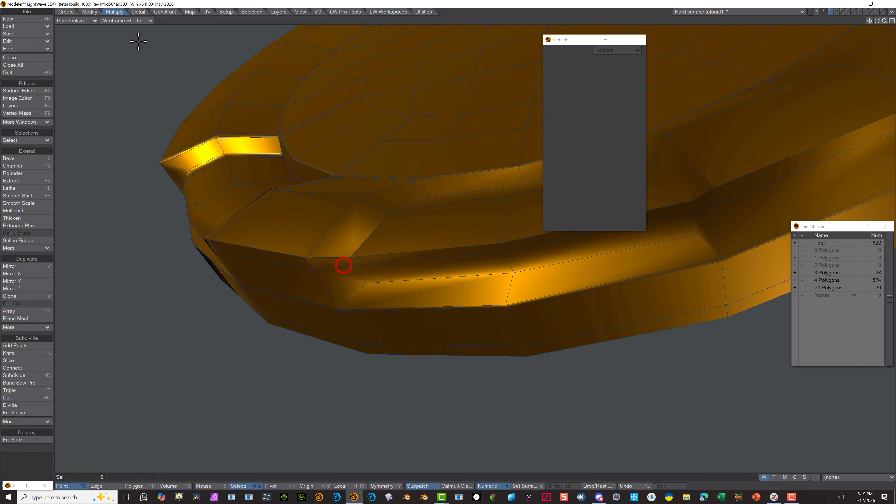
pyautogui.click(131, 488)
# Set the perspective viewport's display style to Sketch
pyautogui.click(136, 21)
pyautogui.click(141, 40)
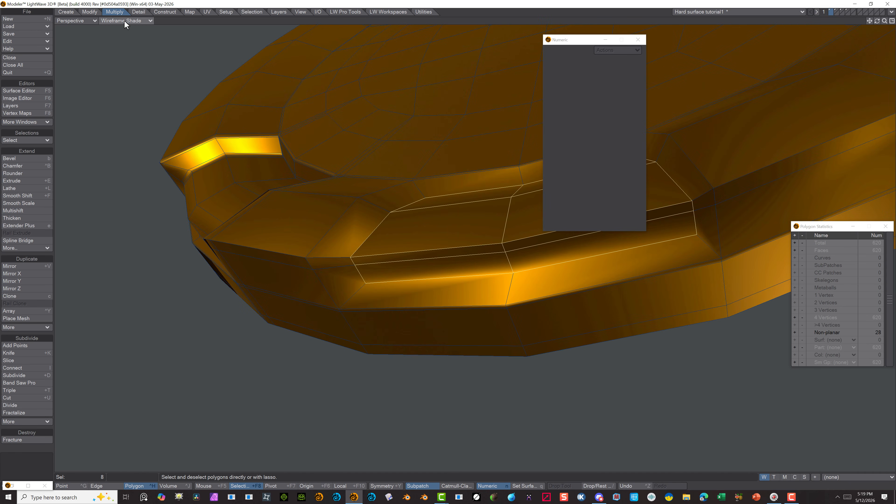
pyautogui.click(124, 21)
pyautogui.click(125, 41)
pyautogui.click(123, 21)
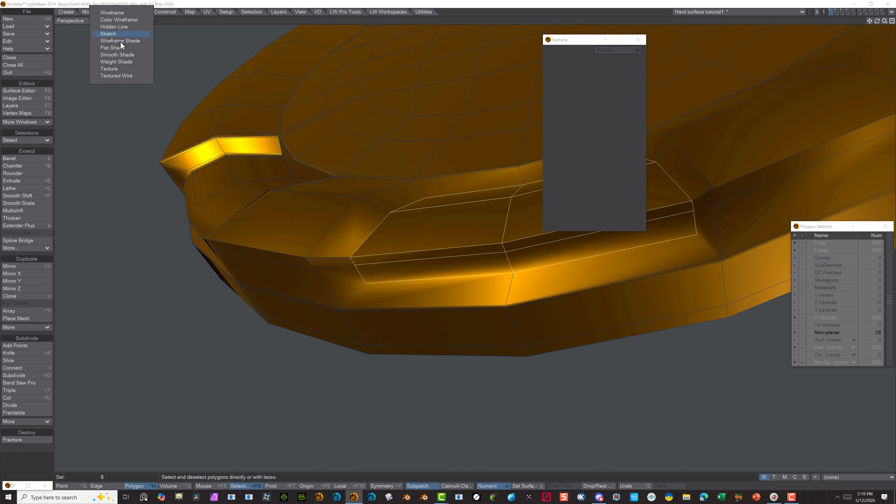
pyautogui.click(126, 55)
pyautogui.click(124, 22)
pyautogui.click(125, 15)
pyautogui.click(127, 20)
pyautogui.click(130, 33)
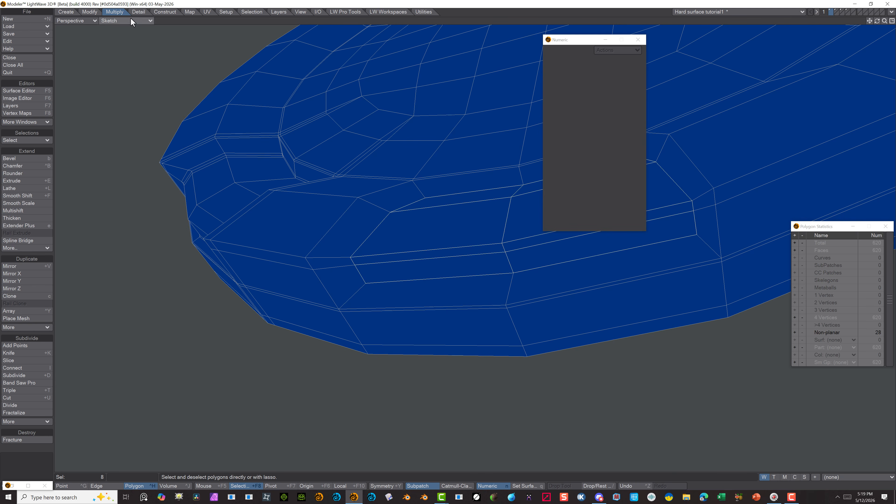
# Cut mirrored edge loops at 9% from each side of the polygon band around the inset panel with Band Saw Pro, and clear the selection
pyautogui.click(19, 383)
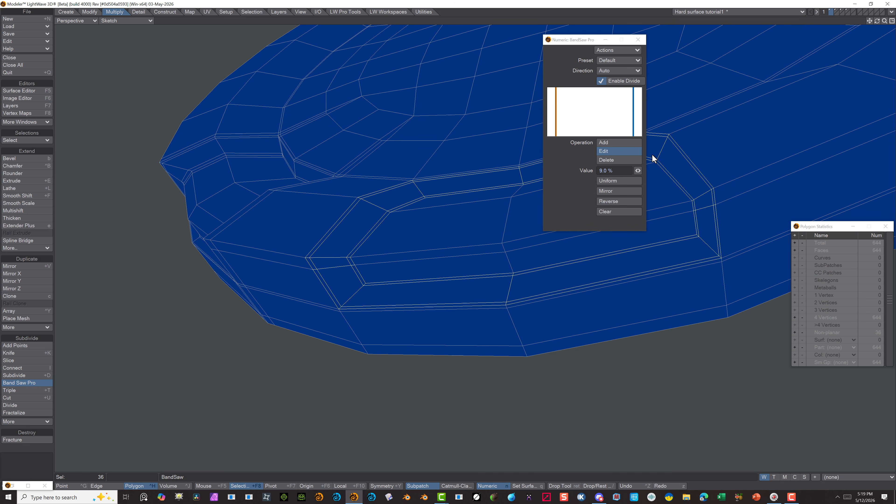
pyautogui.click(167, 331)
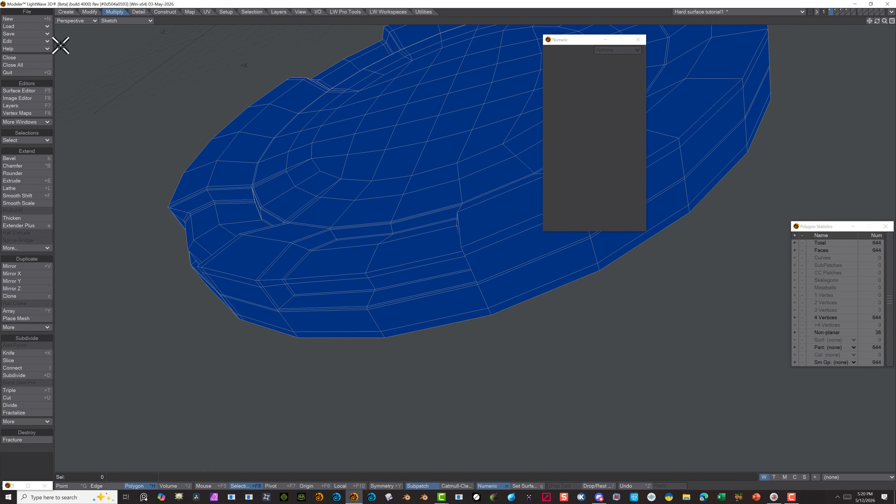
# Convert the disc to SubPatches, set the perspective view to Texture shading, and examine the rounded panel
pyautogui.click(76, 20)
pyautogui.click(127, 20)
pyautogui.click(138, 64)
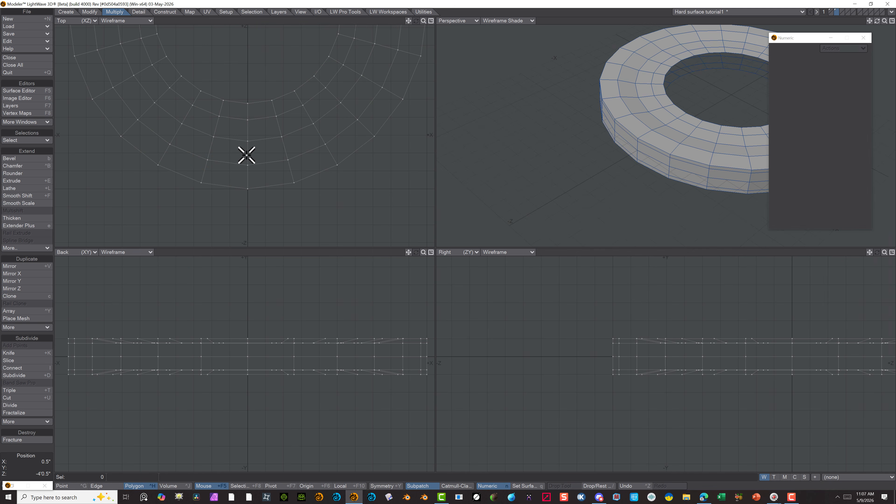
pyautogui.moveTo(246, 155)
pyautogui.mouseDown()
pyautogui.moveTo(236, 170)
pyautogui.moveTo(260, 154)
pyautogui.moveTo(272, 176)
pyautogui.mouseUp()
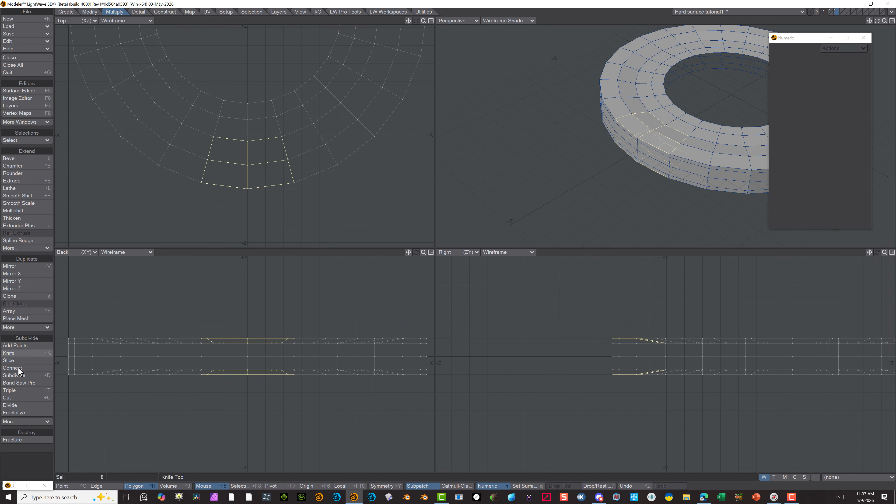
# Knife two radial cuts inside the selected block's side edges in the Top view, the first from X -9.5", Z -3'4" to X -1'3", Z -5'3"
pyautogui.click(11, 353)
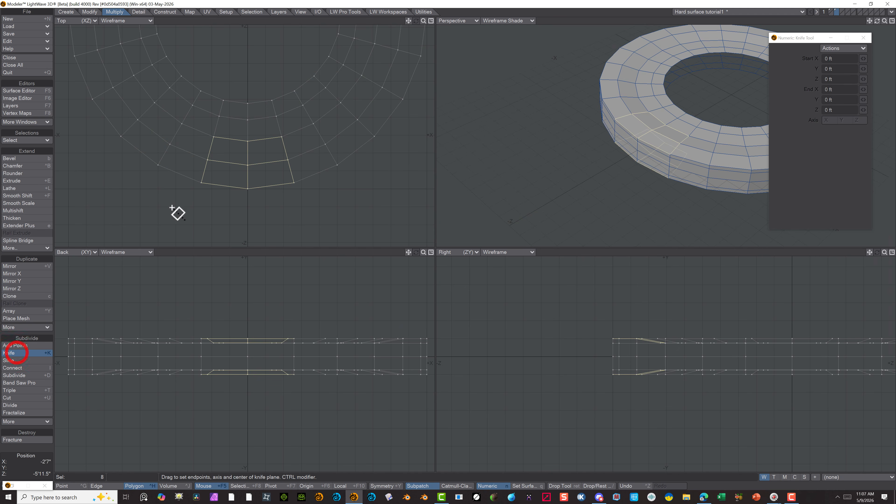
pyautogui.moveTo(211, 202); pyautogui.dragTo(223, 128)
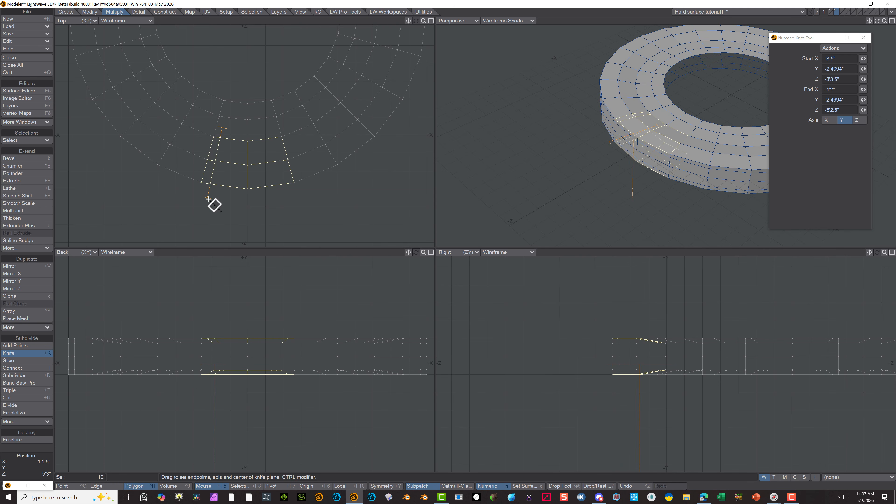
pyautogui.moveTo(206, 197); pyautogui.dragTo(198, 196)
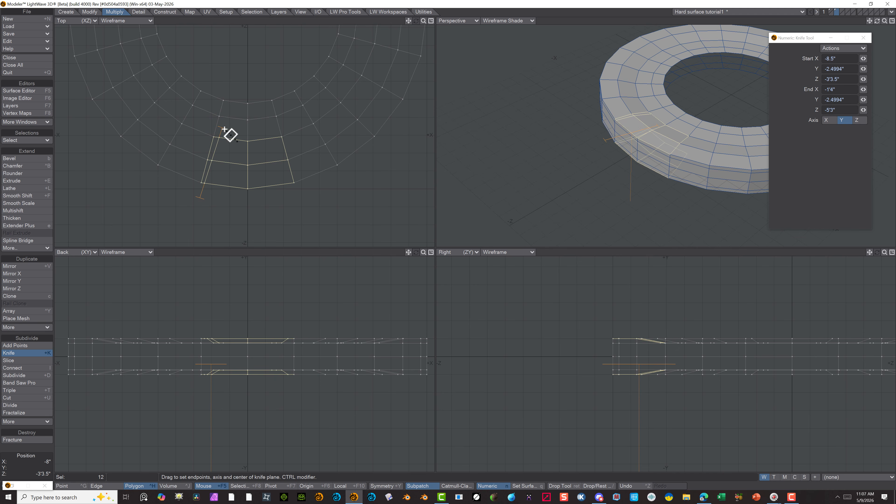
pyautogui.moveTo(224, 127); pyautogui.dragTo(218, 129)
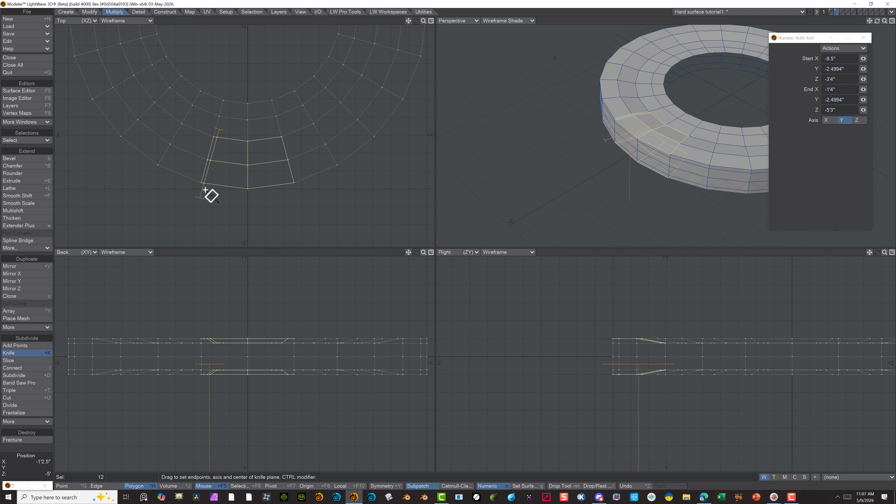
pyautogui.moveTo(201, 202); pyautogui.dragTo(203, 199)
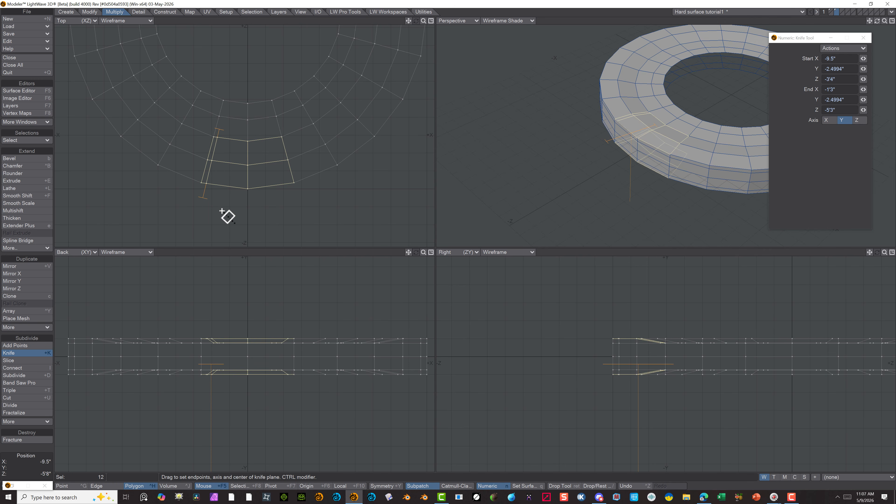
pyautogui.press('space')
pyautogui.click(9, 353)
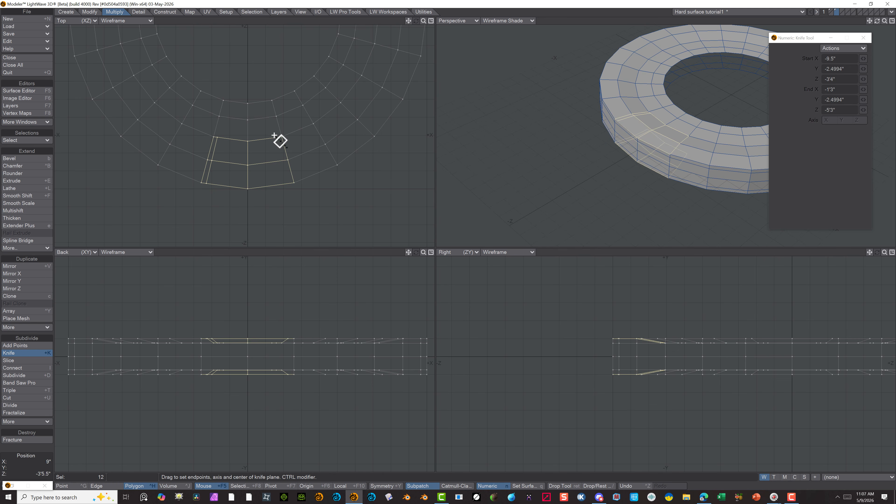
pyautogui.moveTo(277, 134); pyautogui.dragTo(295, 205)
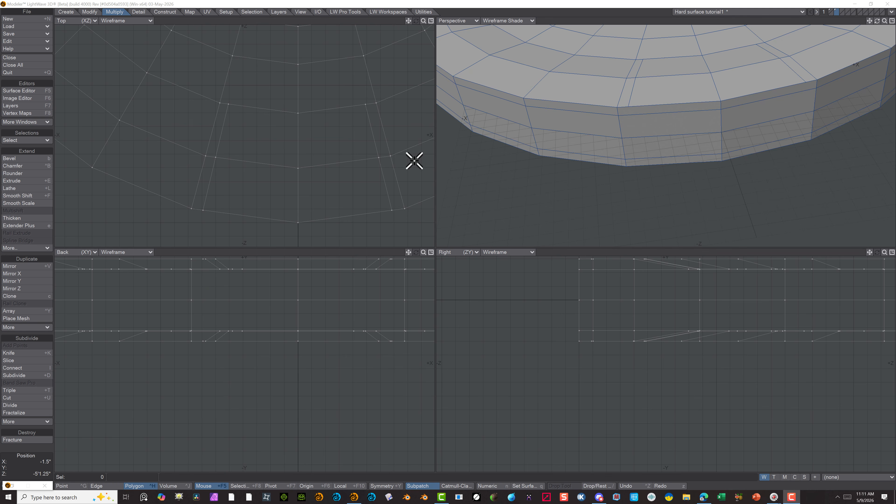
# Select the column of four polygons on the ring's outer side, cut it vertically at 89% with Band Saw Pro, and clear the selection
pyautogui.moveTo(674, 117)
pyautogui.mouseDown()
pyautogui.moveTo(672, 124)
pyautogui.moveTo(666, 110)
pyautogui.moveTo(670, 159)
pyautogui.mouseUp()
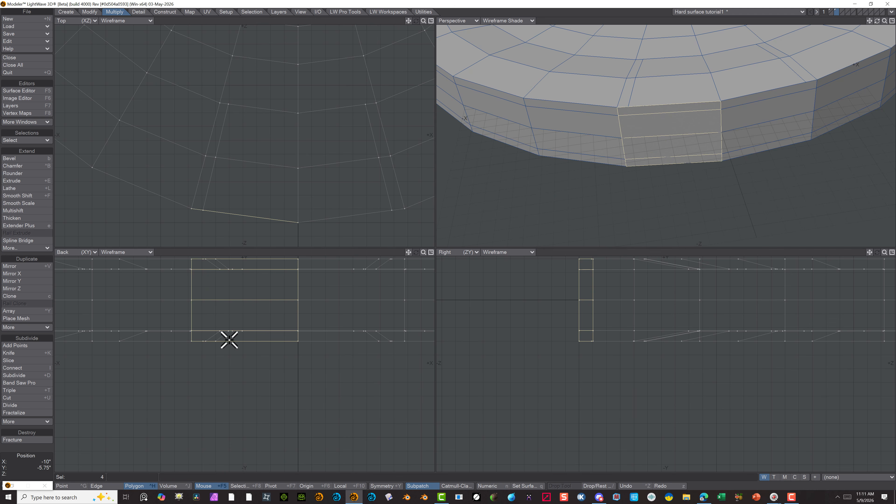
pyautogui.click(23, 382)
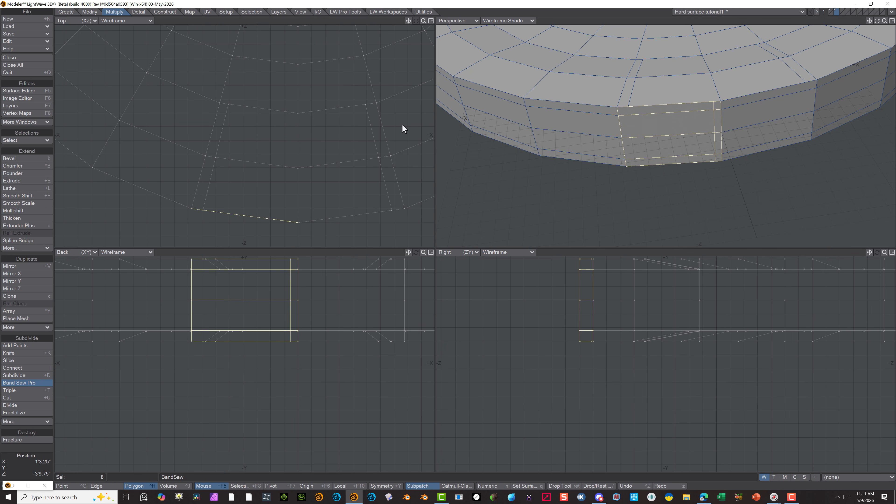
pyautogui.press('n')
pyautogui.click(834, 149)
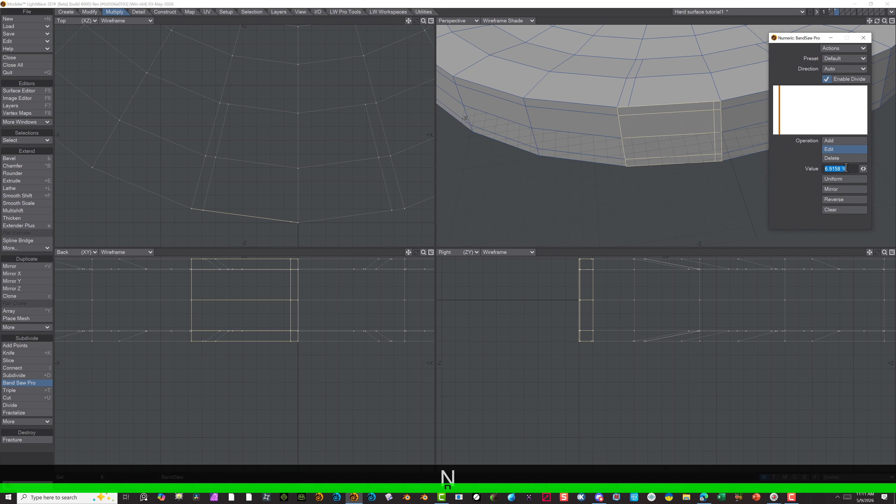
pyautogui.write('69.5')
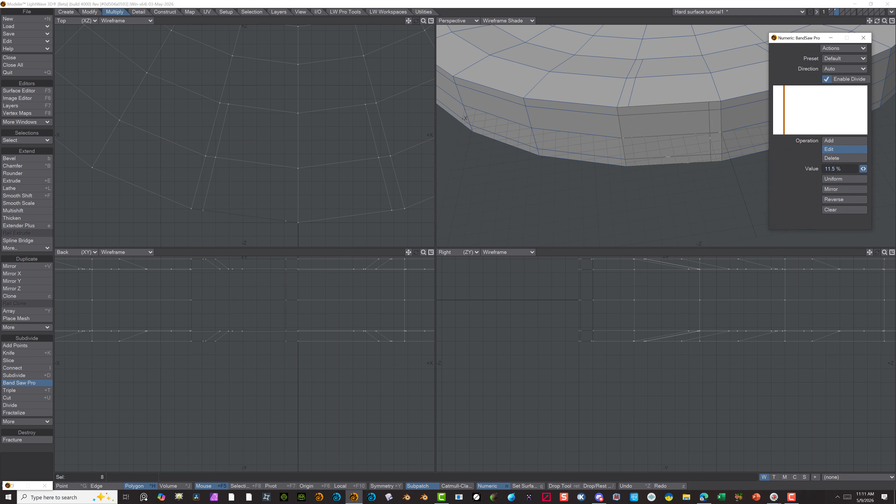
pyautogui.press('Return')
pyautogui.moveTo(864, 169); pyautogui.dragTo(877, 169)
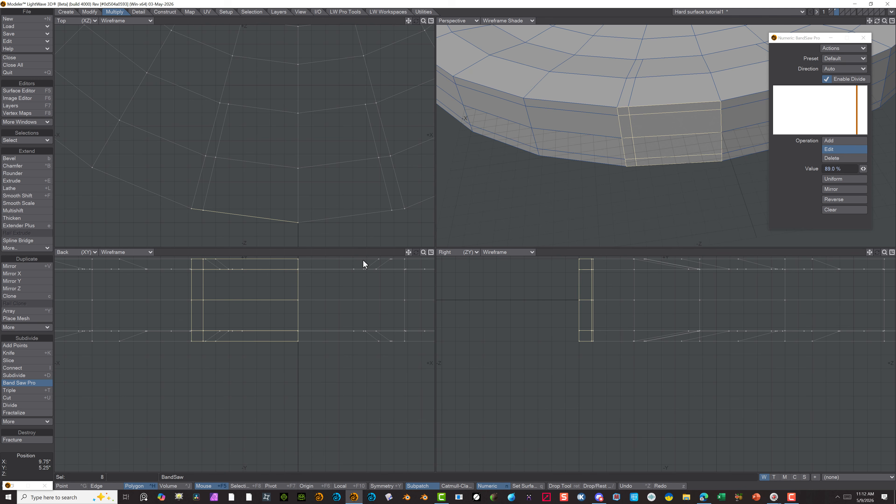
pyautogui.press('space')
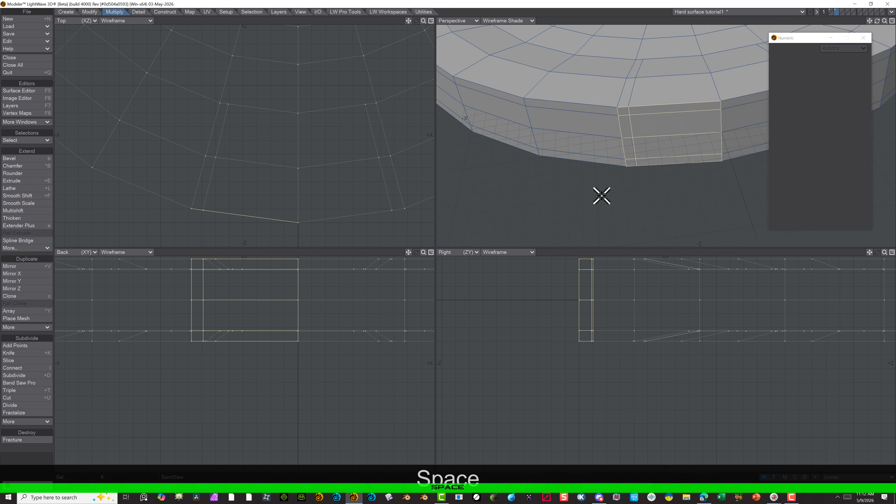
pyautogui.click(32, 462)
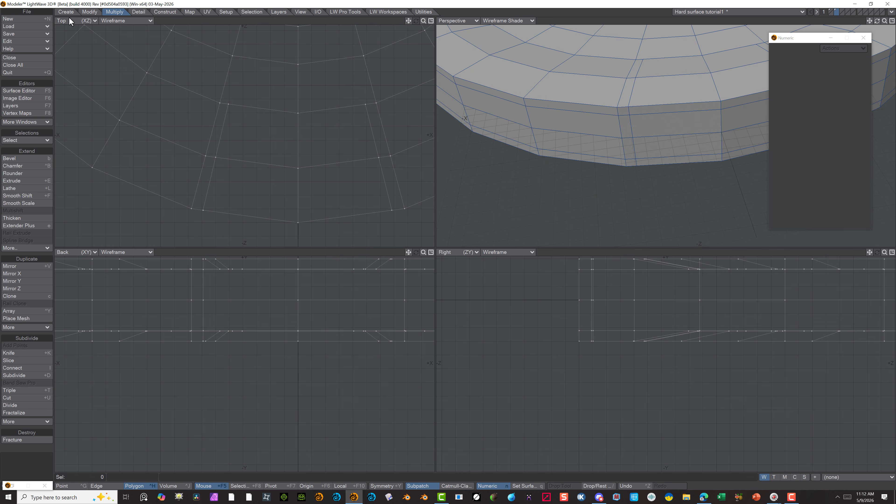
# Select and check the points where the new side cut meets the knife cut on the ring's upper and lower edges
pyautogui.click(64, 489)
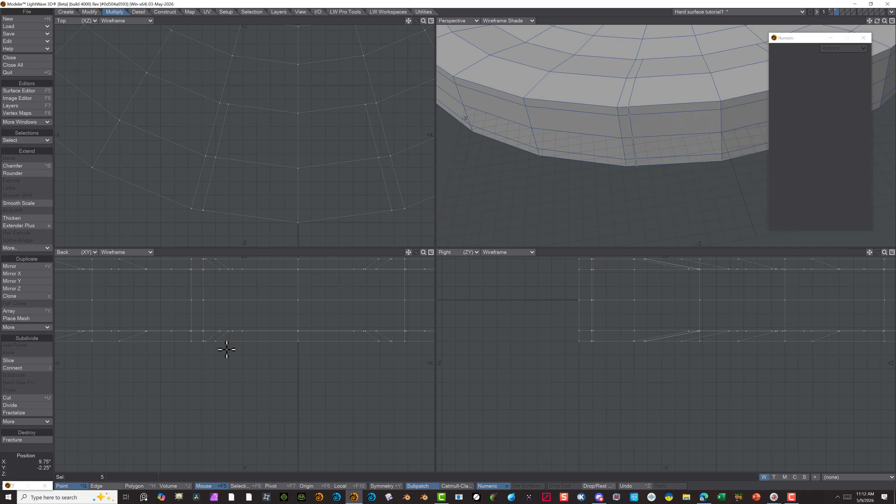
pyautogui.click(19, 462)
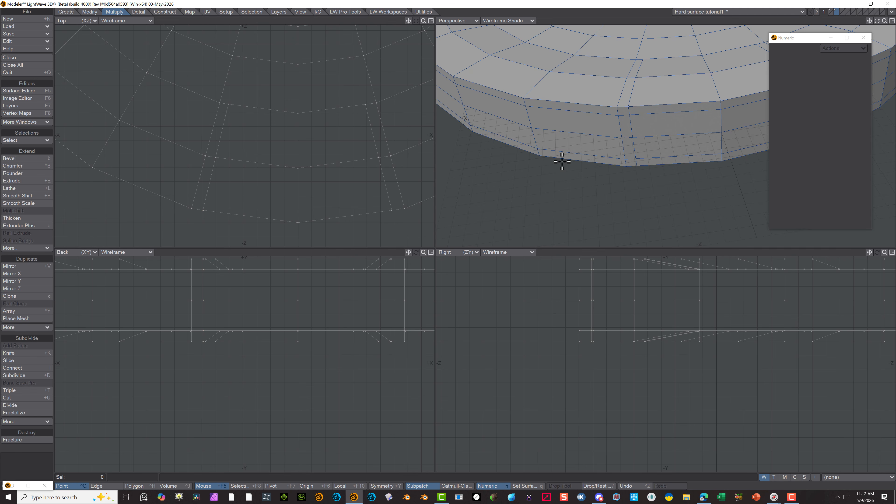
pyautogui.click(631, 99)
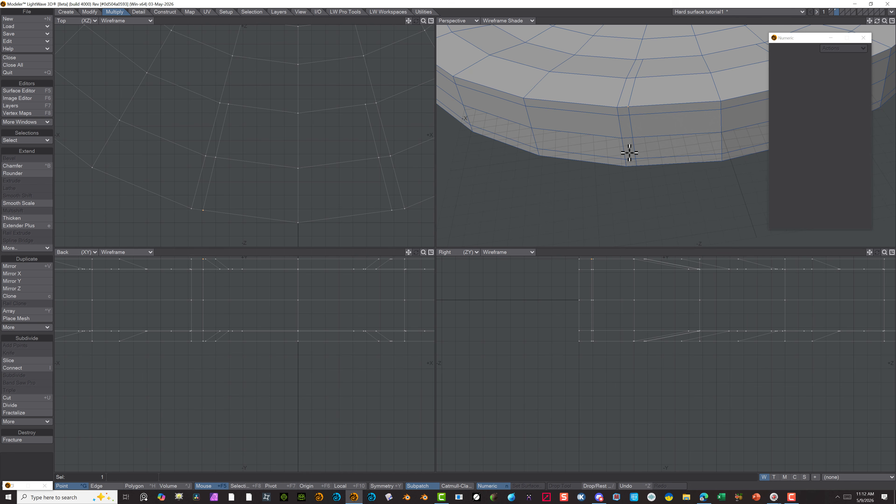
pyautogui.click(34, 459)
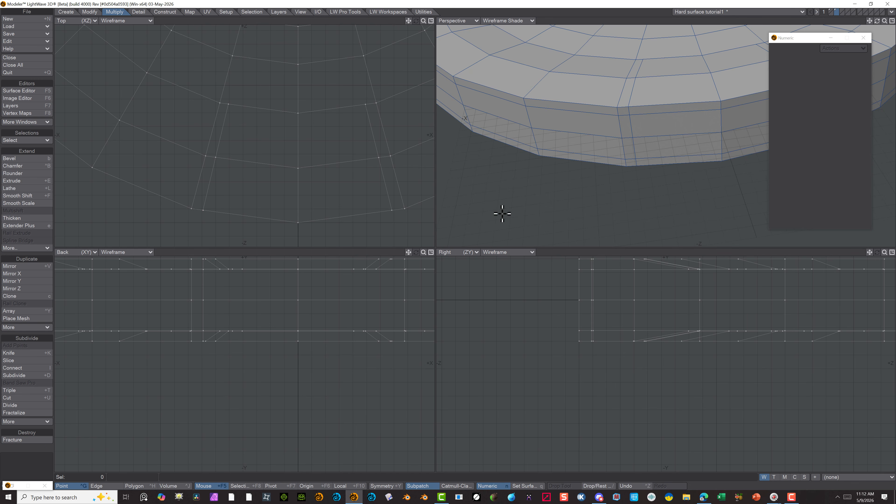
pyautogui.click(643, 160)
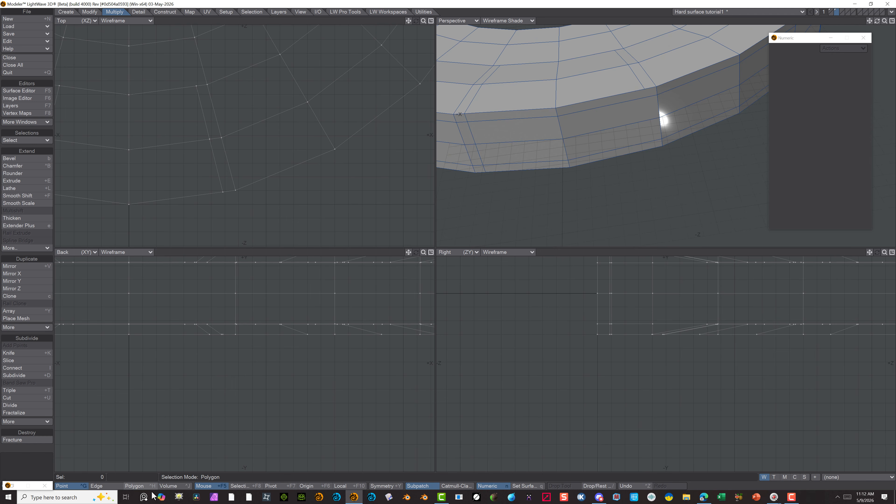
# Cut the four-polygon column on the ring's outer side vertically at 88% with Band Saw Pro and clear the selection
pyautogui.click(140, 490)
pyautogui.click(623, 100)
pyautogui.moveTo(623, 100); pyautogui.dragTo(626, 146)
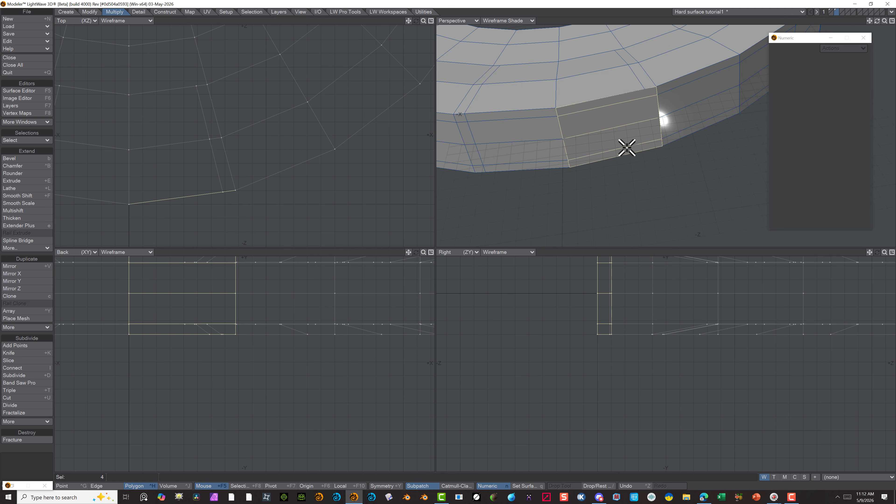
pyautogui.click(22, 383)
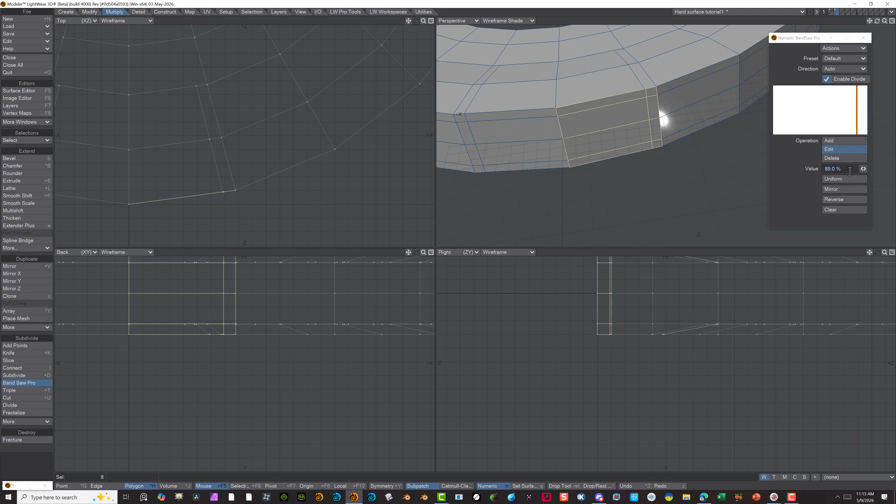
pyautogui.click(864, 169)
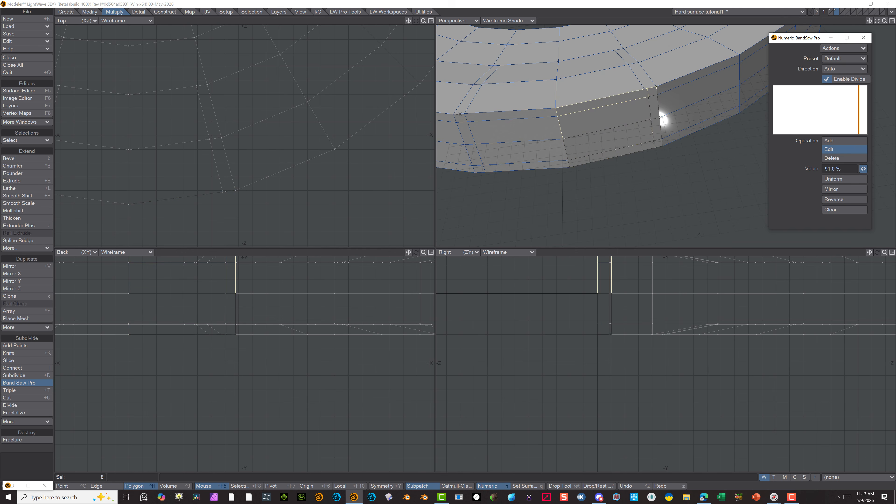
pyautogui.moveTo(863, 169); pyautogui.dragTo(863, 169)
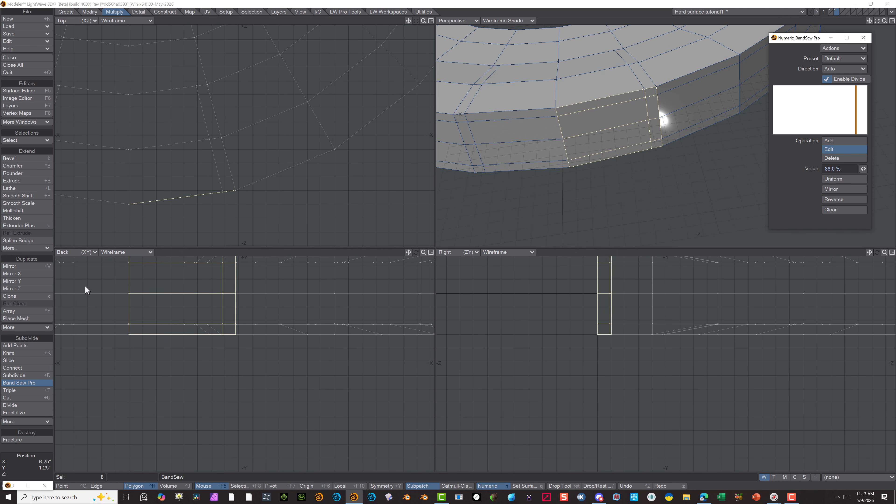
pyautogui.press('space')
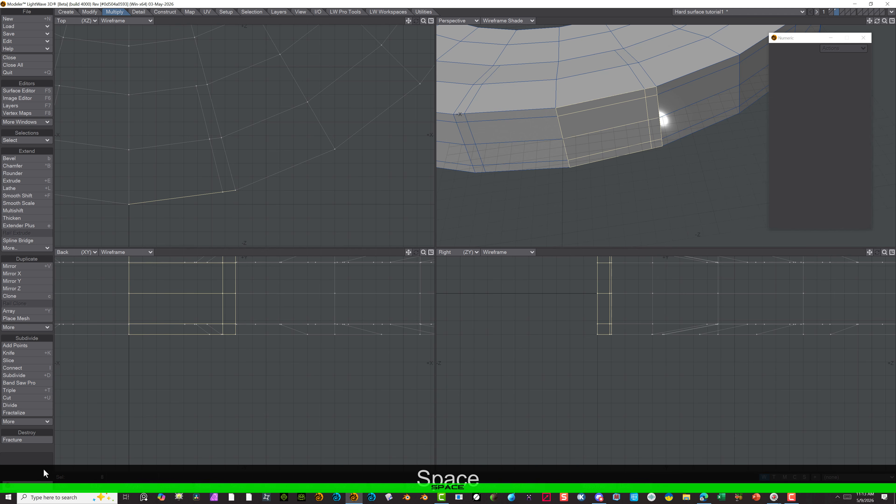
pyautogui.click(35, 460)
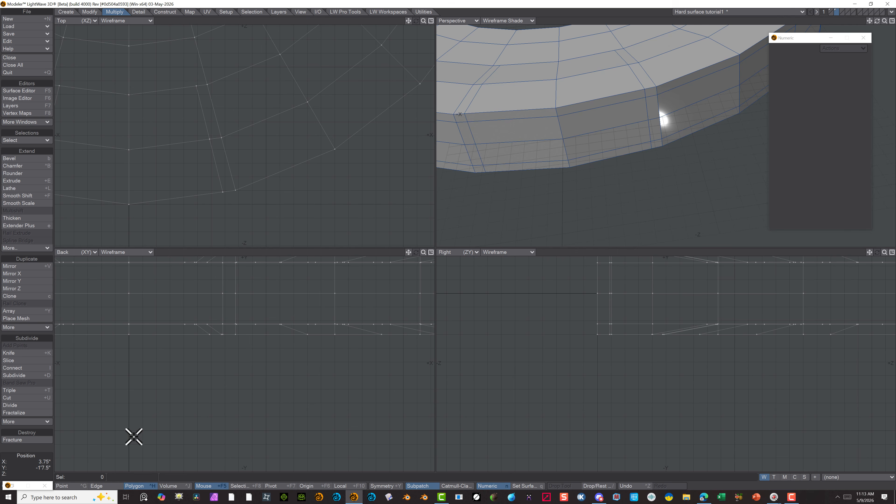
# Merge the two points where the side cut meets the knife cut on the ring's upper edge, using a fixed 0.0394" distance
pyautogui.click(71, 486)
pyautogui.moveTo(528, 198)
pyautogui.mouseDown(button='right')
pyautogui.moveTo(597, 90)
pyautogui.moveTo(546, 164)
pyautogui.mouseUp(button='right')
pyautogui.click(33, 457)
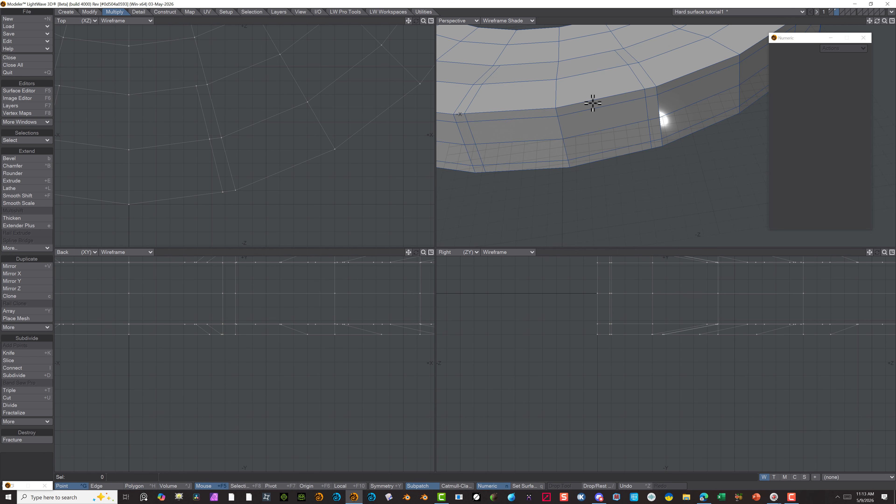
pyautogui.click(619, 92)
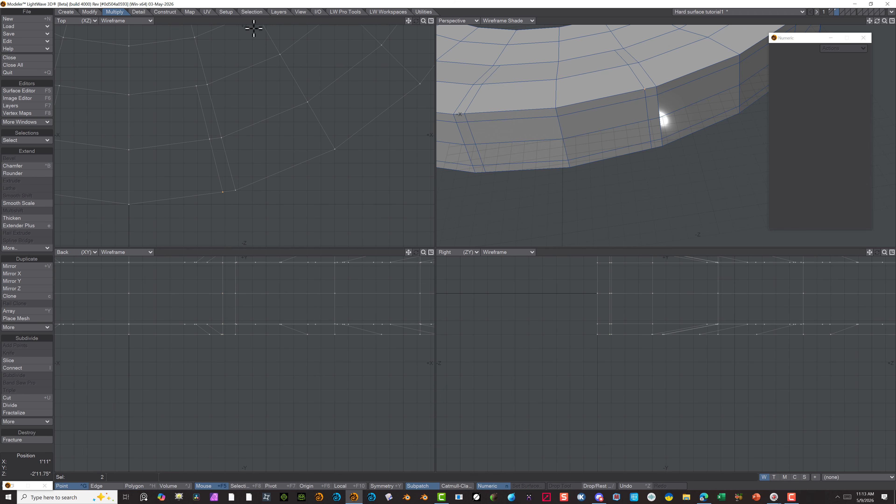
pyautogui.click(140, 12)
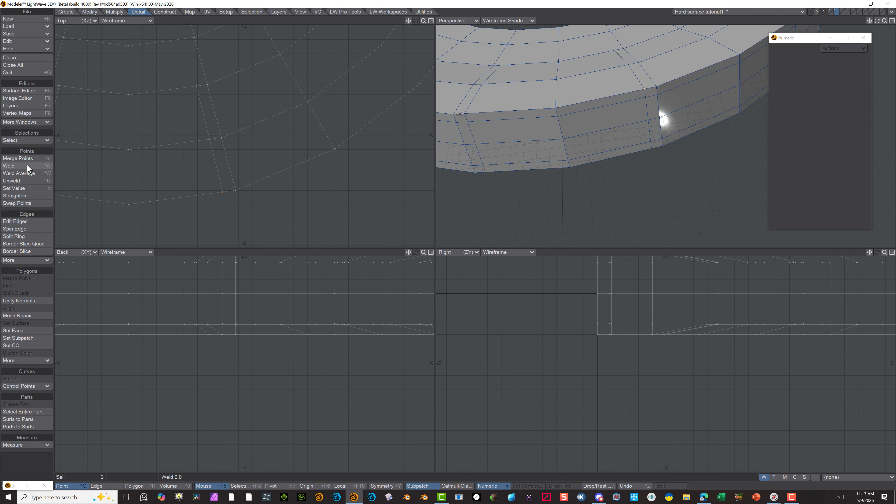
pyautogui.click(23, 159)
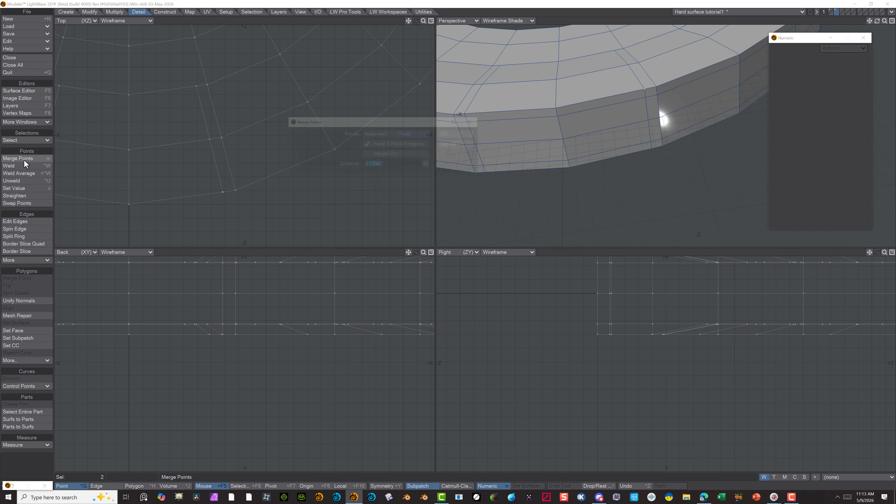
pyautogui.click(448, 131)
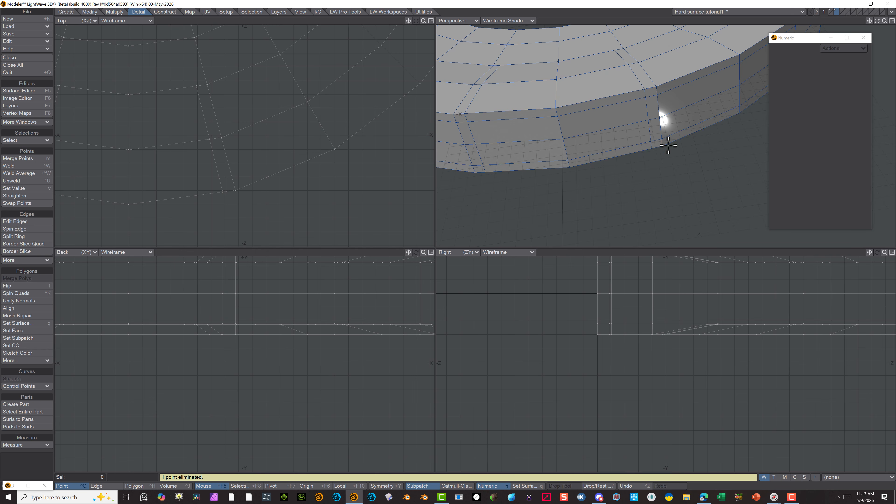
# Merge the two matching points where the cuts meet on the ring's lower edge, using a fixed 0.0394" distance
pyautogui.moveTo(661, 154)
pyautogui.mouseDown(button='right')
pyautogui.moveTo(654, 146)
pyautogui.moveTo(662, 154)
pyautogui.mouseUp(button='right')
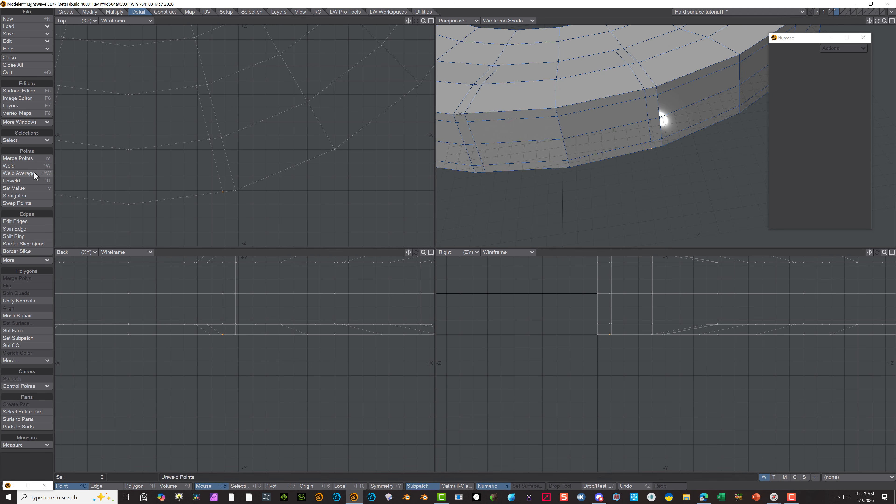
pyautogui.click(18, 158)
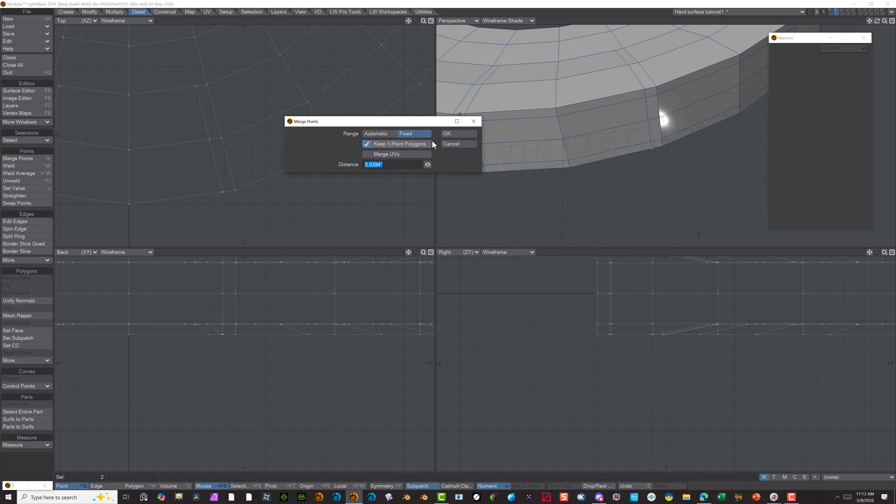
pyautogui.click(445, 134)
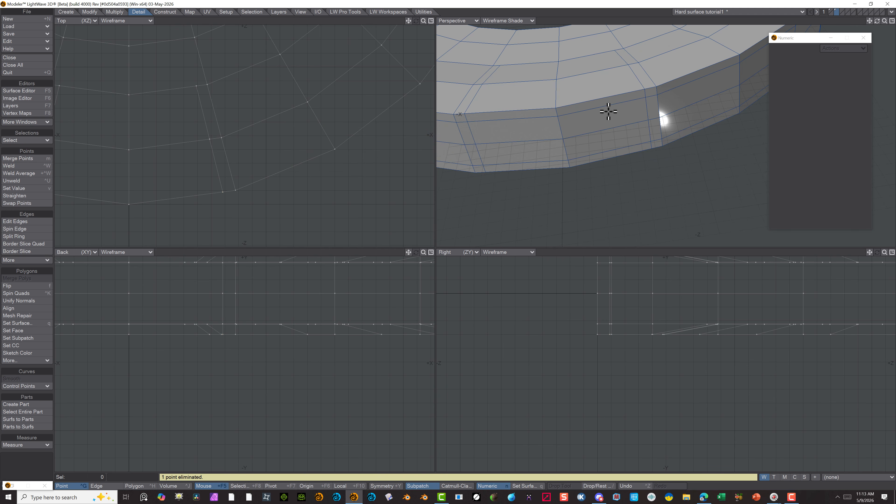
pyautogui.press('a')
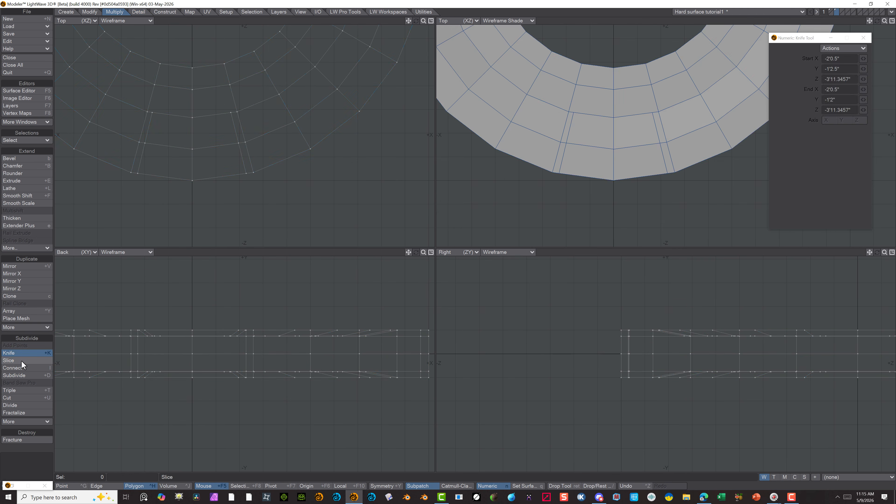
# Slice diagonal edges across the top face from both inner inset corners to the panel block's inner corners
pyautogui.click(14, 360)
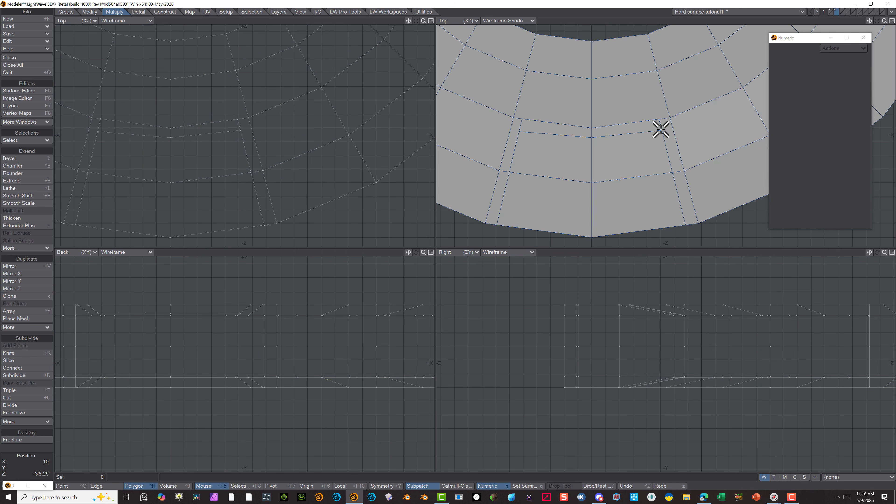
pyautogui.click(19, 362)
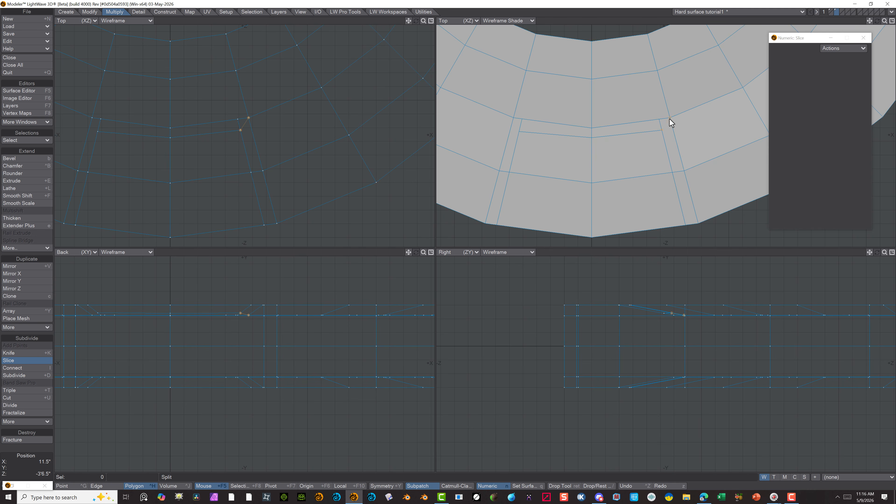
pyautogui.click(518, 134)
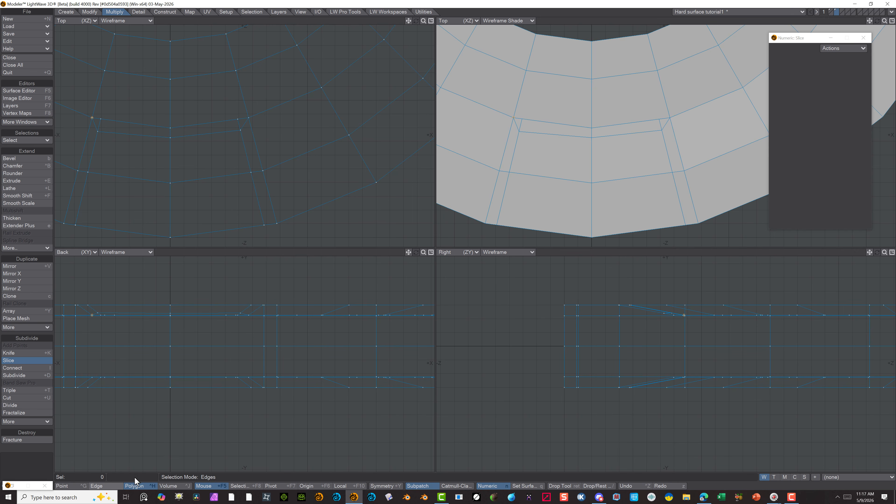
# Delete the two leftover short edges beside the new diagonal corner cuts on the top face
pyautogui.click(112, 487)
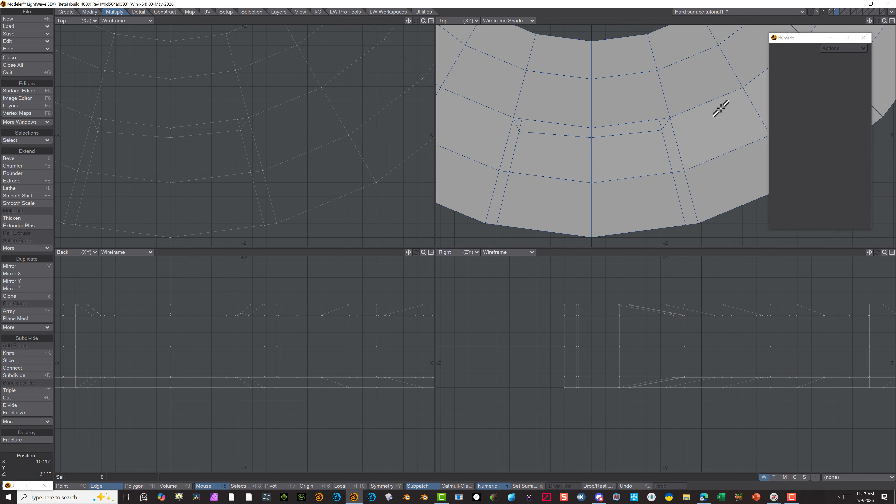
pyautogui.click(660, 123)
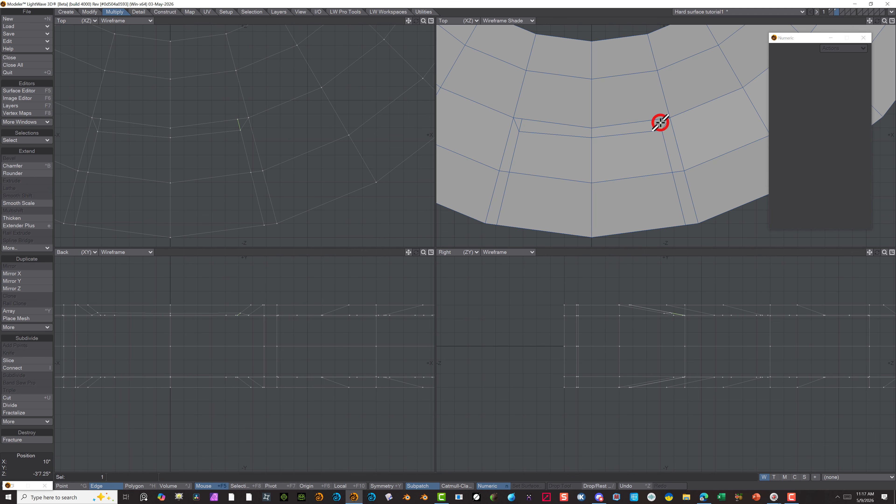
pyautogui.keyDown('shift'); pyautogui.click(520, 124); pyautogui.keyUp('shift')
pyautogui.press('Delete')
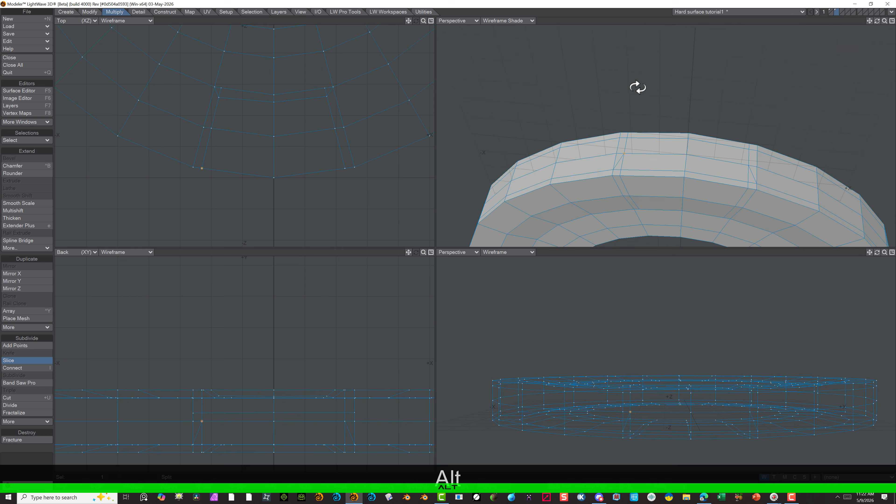
# Slice matching diagonal edges at both inner inset corners on the ring's underside
pyautogui.keyDown('alt'); pyautogui.moveTo(636, 87); pyautogui.dragTo(620, 74); pyautogui.keyUp('alt')
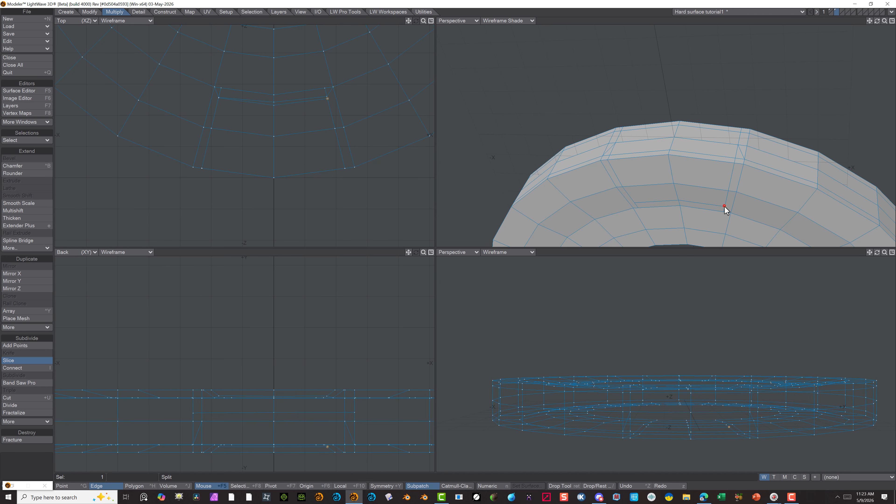
pyautogui.click(731, 214)
pyautogui.click(635, 207)
pyautogui.press('Return')
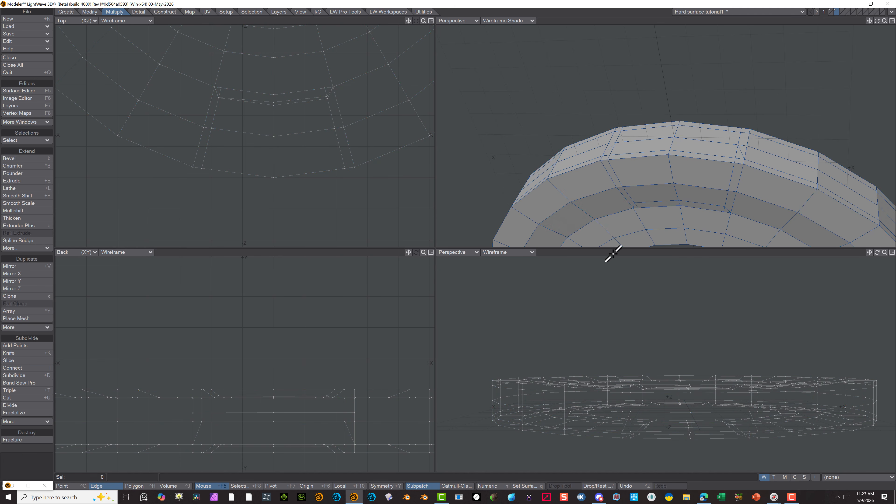
# Delete the two leftover short edges at the underside inset corners and the stray diagonal edge on the outer side
pyautogui.click(637, 206)
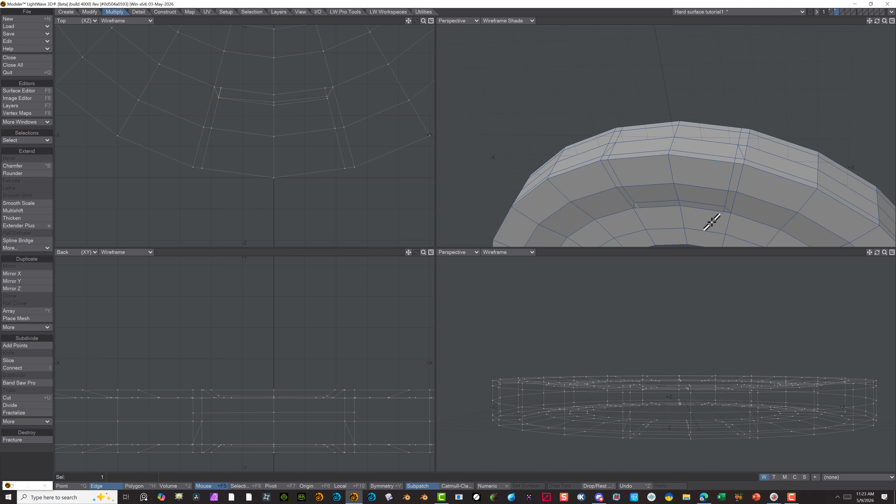
pyautogui.press('Delete')
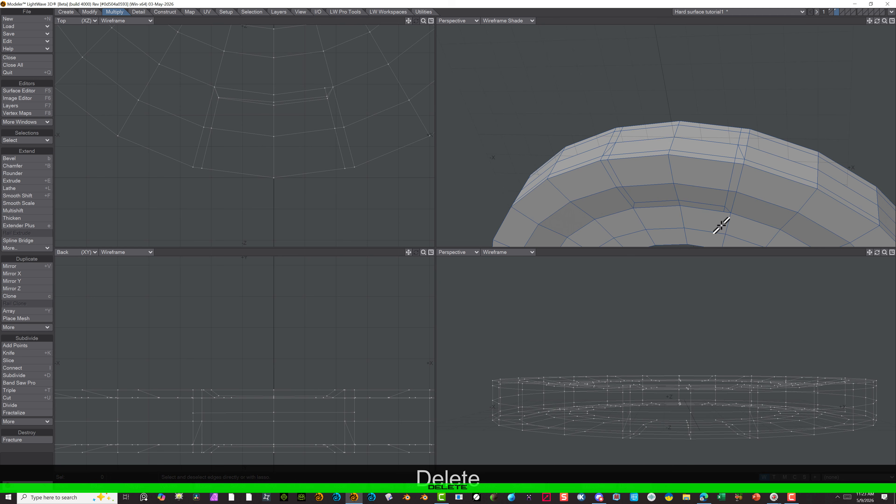
pyautogui.click(724, 208)
pyautogui.press('Delete')
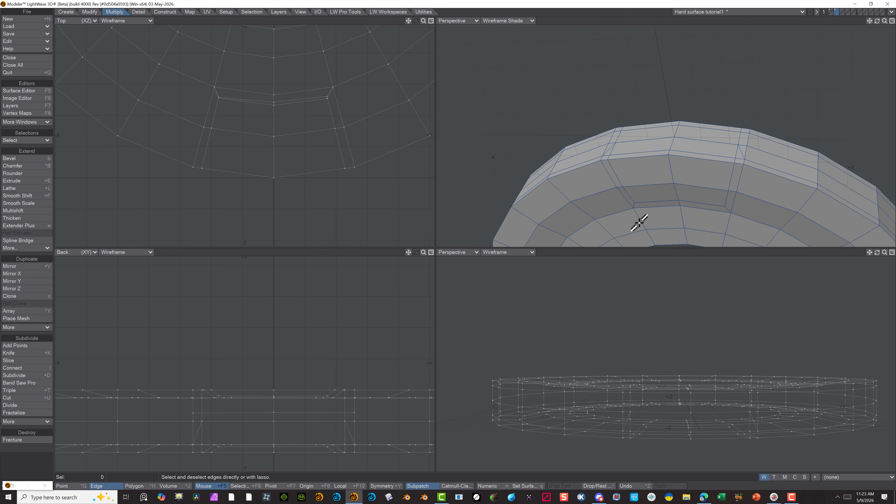
pyautogui.click(741, 150)
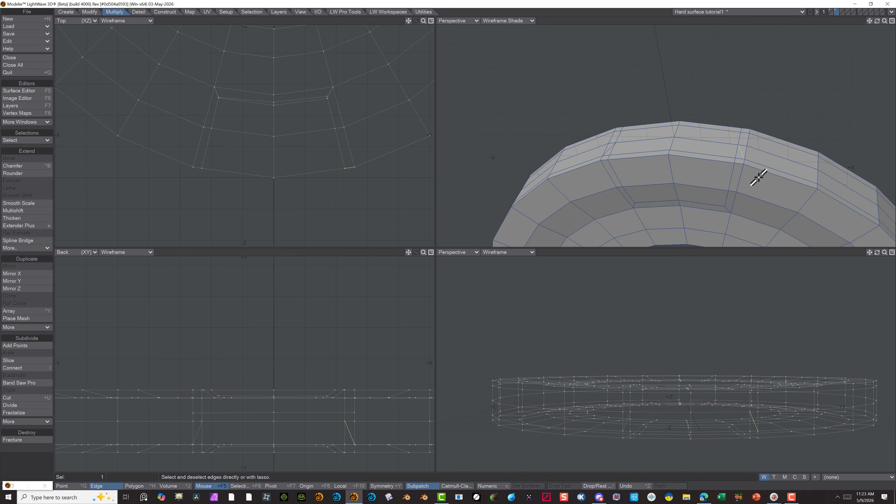
pyautogui.press('Delete')
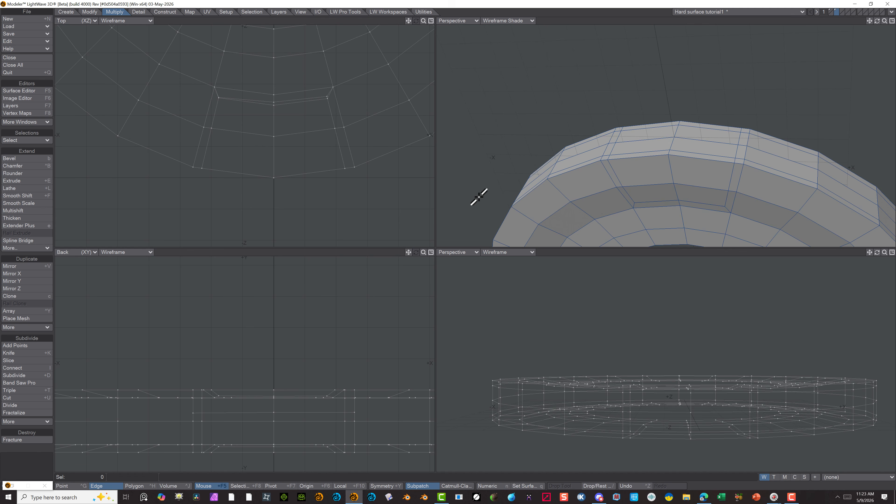
# Select the 16 inset polygons that wrap the panel block across the ring's underside, outer side and top face
pyautogui.click(134, 487)
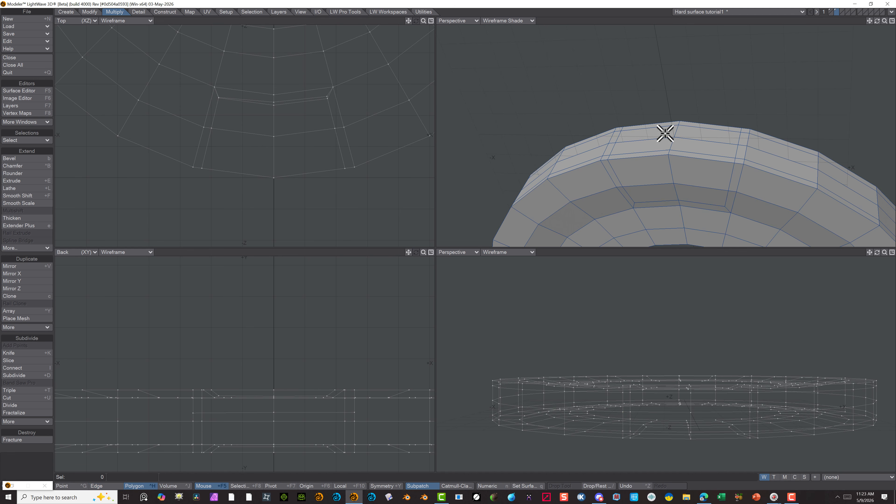
pyautogui.moveTo(642, 169)
pyautogui.mouseDown()
pyautogui.moveTo(652, 124)
pyautogui.moveTo(690, 123)
pyautogui.moveTo(680, 190)
pyautogui.moveTo(665, 187)
pyautogui.mouseUp()
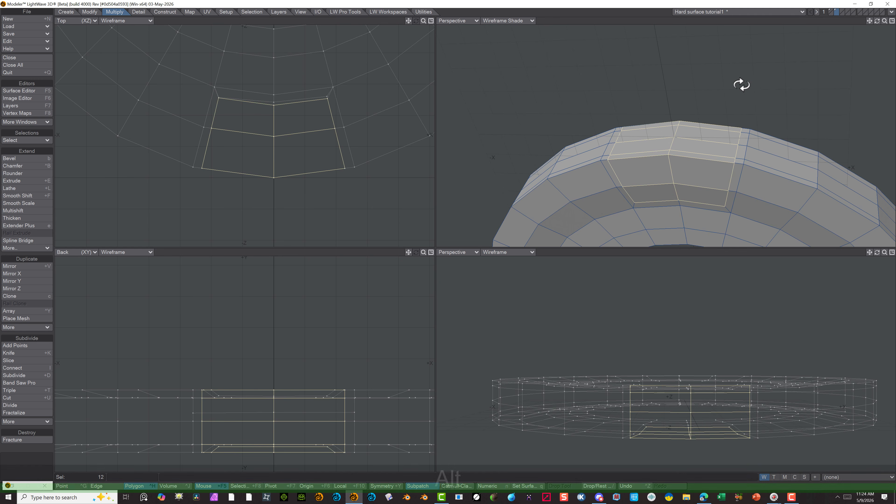
pyautogui.moveTo(740, 84)
pyautogui.keyDown('alt'); pyautogui.mouseDown()
pyautogui.moveTo(721, 128)
pyautogui.moveTo(636, 164)
pyautogui.moveTo(642, 126)
pyautogui.moveTo(660, 146)
pyautogui.moveTo(660, 170)
pyautogui.moveTo(614, 167)
pyautogui.mouseUp(); pyautogui.keyUp('alt')
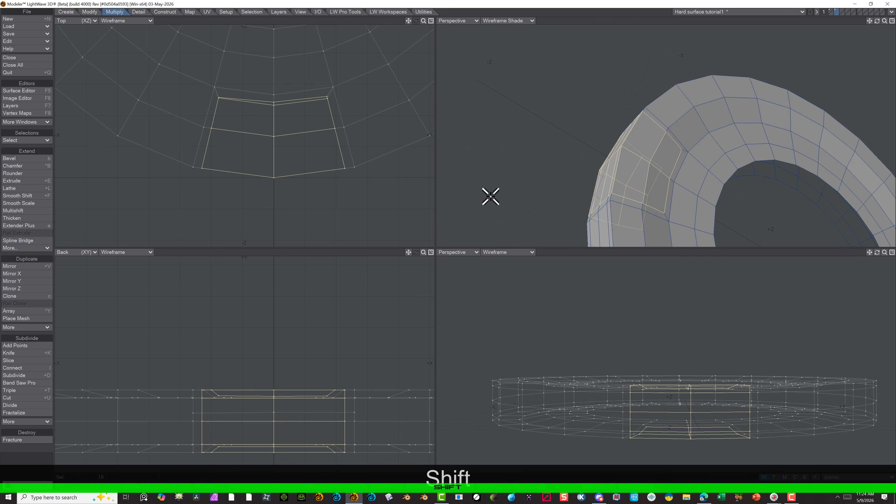
pyautogui.moveTo(490, 194)
pyautogui.keyDown('alt'); pyautogui.mouseDown()
pyautogui.moveTo(516, 224)
pyautogui.moveTo(650, 221)
pyautogui.moveTo(704, 240)
pyautogui.moveTo(610, 204)
pyautogui.moveTo(649, 176)
pyautogui.moveTo(620, 124)
pyautogui.moveTo(644, 166)
pyautogui.moveTo(672, 182)
pyautogui.moveTo(633, 175)
pyautogui.mouseUp(); pyautogui.keyUp('alt')
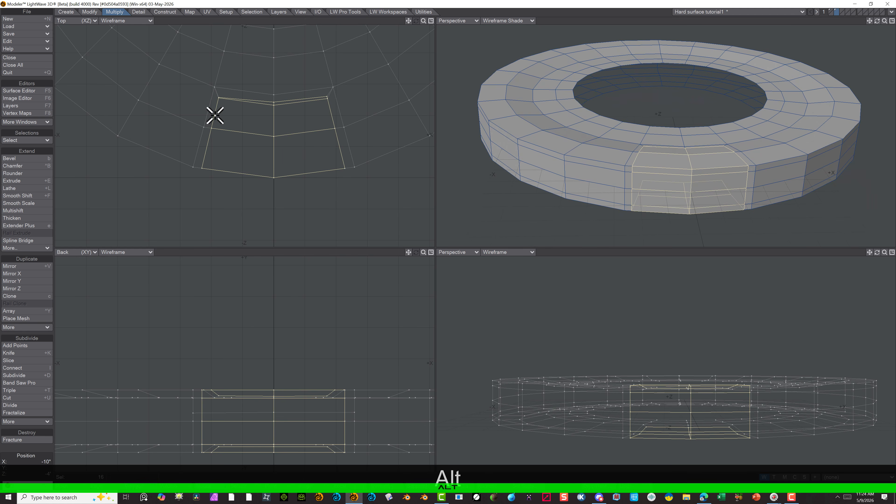
# Stretch the selected block inward from its centre, narrowing it slightly in the Top view and reducing its height in the Back view
pyautogui.press('h')
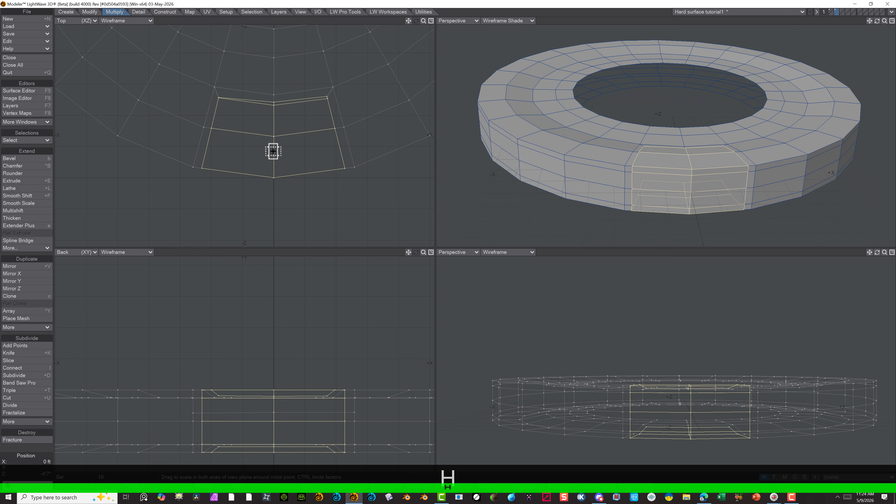
pyautogui.moveTo(273, 151); pyautogui.dragTo(249, 153)
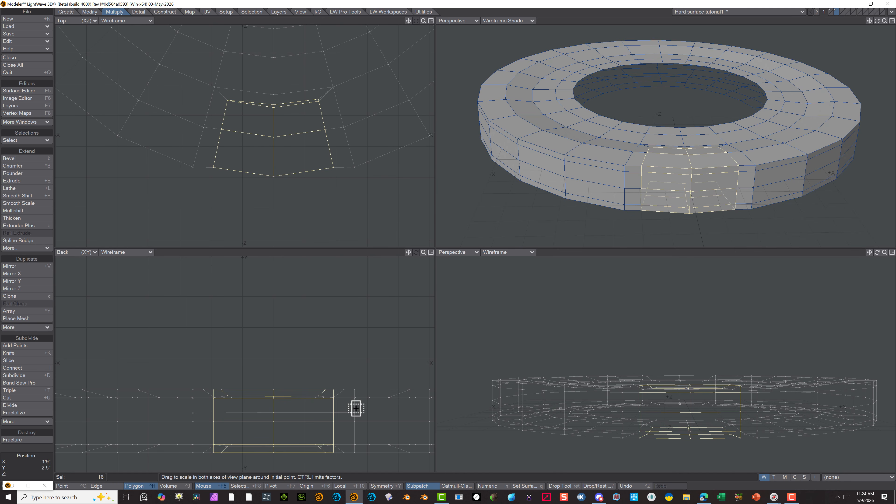
pyautogui.moveTo(274, 421); pyautogui.dragTo(273, 430)
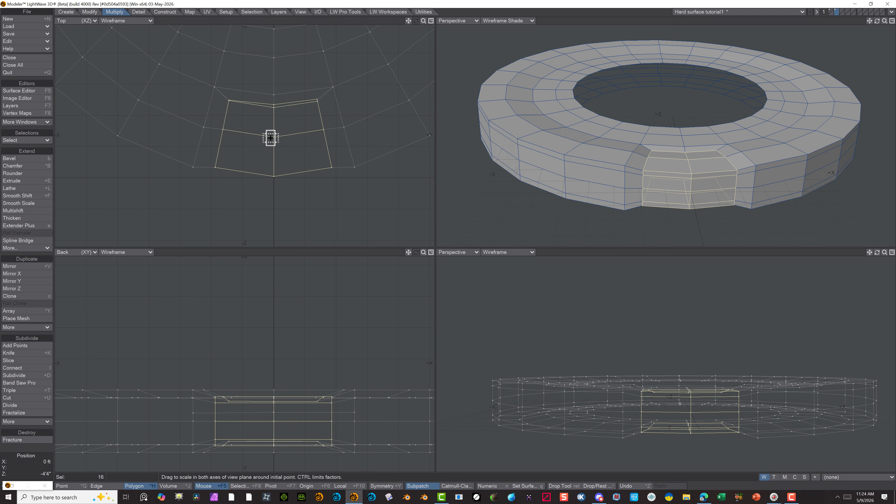
pyautogui.moveTo(273, 137); pyautogui.dragTo(284, 138)
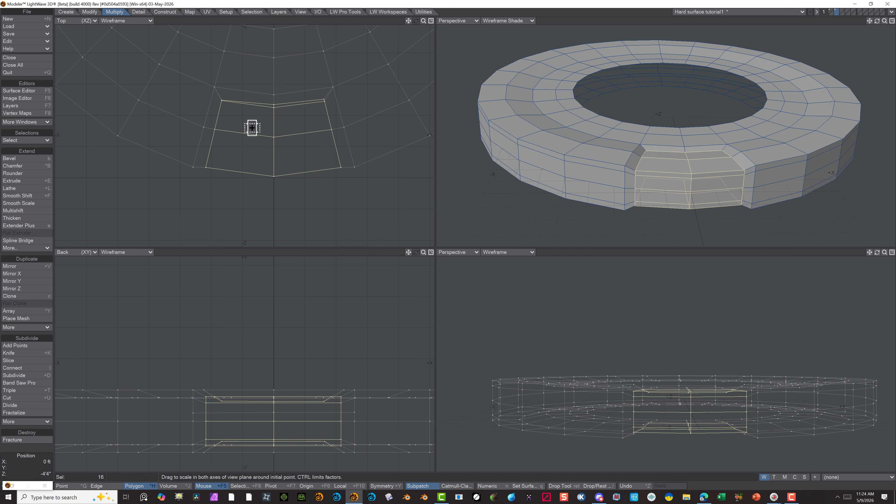
# Try to adjust the corner and centre points along the block's inner edge with the Drag tool in the Top view, undoing the moves
pyautogui.click(90, 12)
pyautogui.click(21, 166)
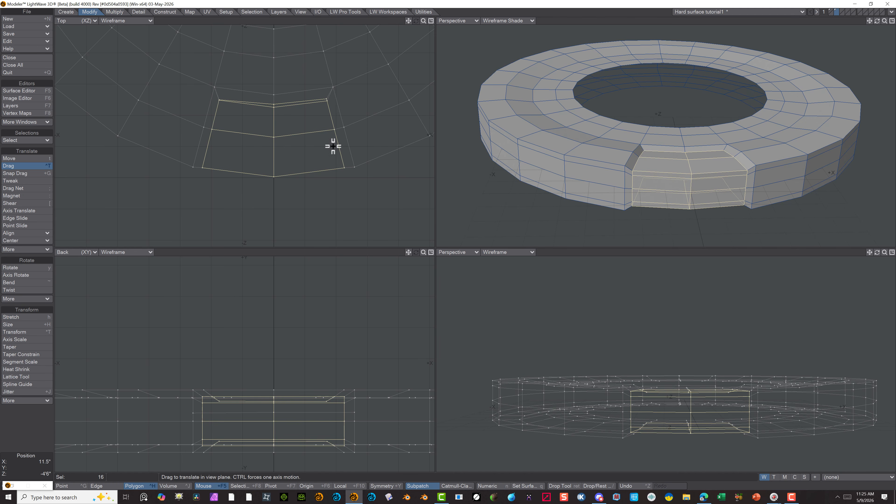
pyautogui.click(327, 103)
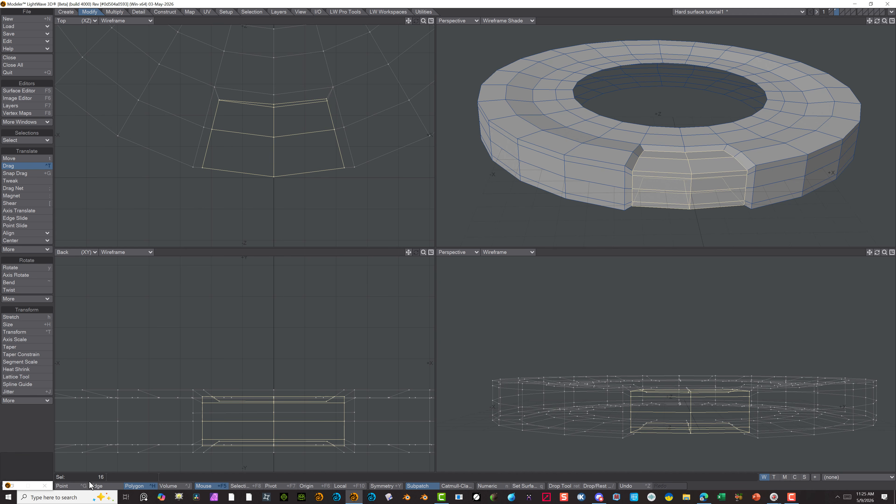
pyautogui.click(70, 486)
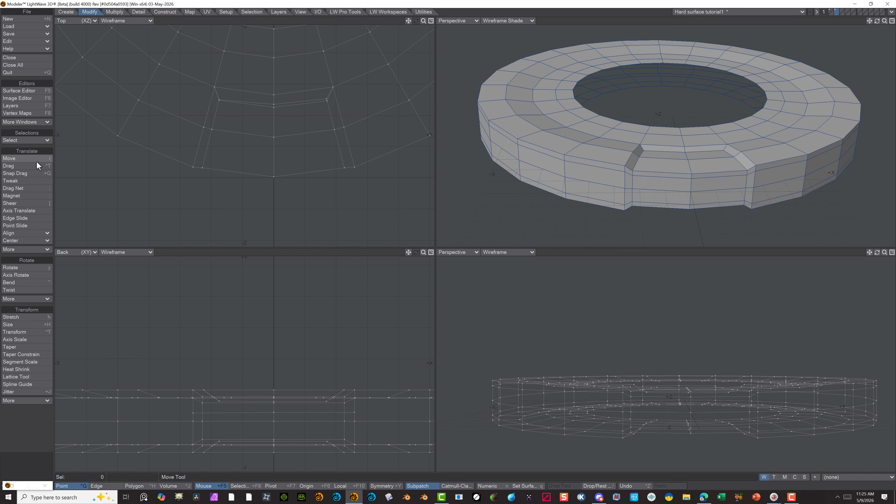
pyautogui.click(14, 165)
pyautogui.moveTo(329, 102); pyautogui.dragTo(327, 103)
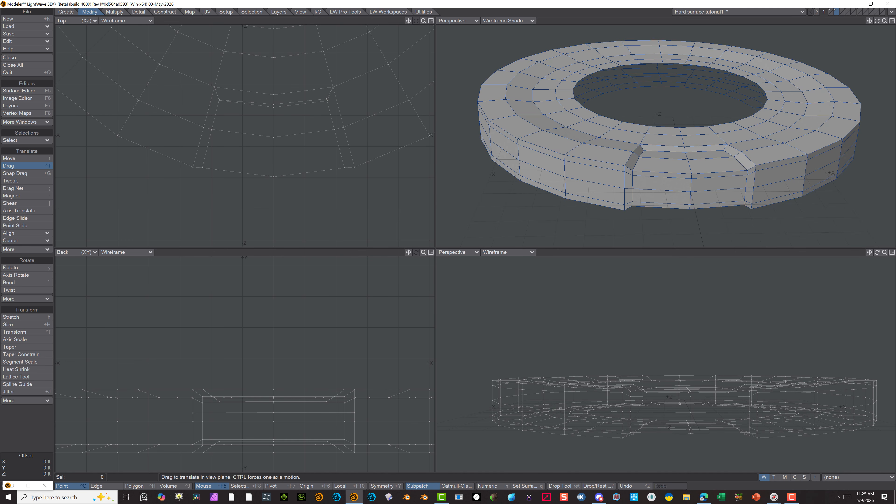
pyautogui.moveTo(273, 107); pyautogui.dragTo(272, 109)
pyautogui.moveTo(328, 100); pyautogui.dragTo(328, 101)
pyautogui.scroll(3, 325, 103)
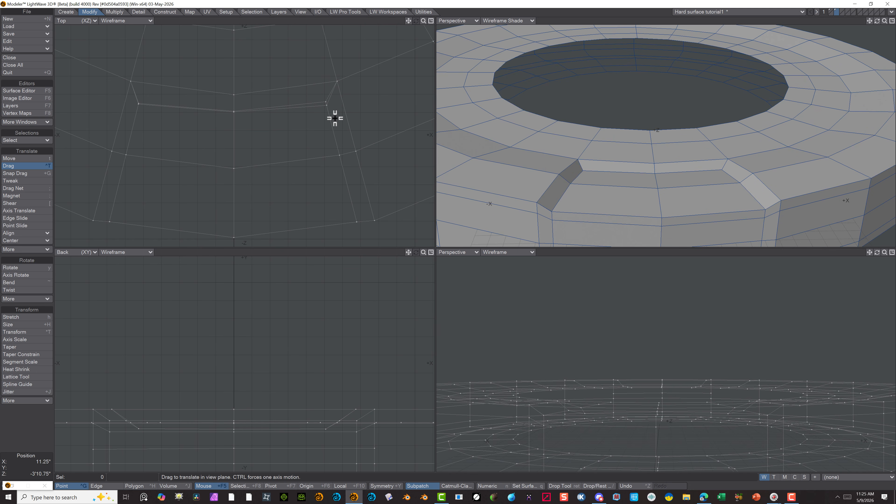
pyautogui.hotkey('ctrl', 'z')
pyautogui.hotkey('ctrl', 'z')
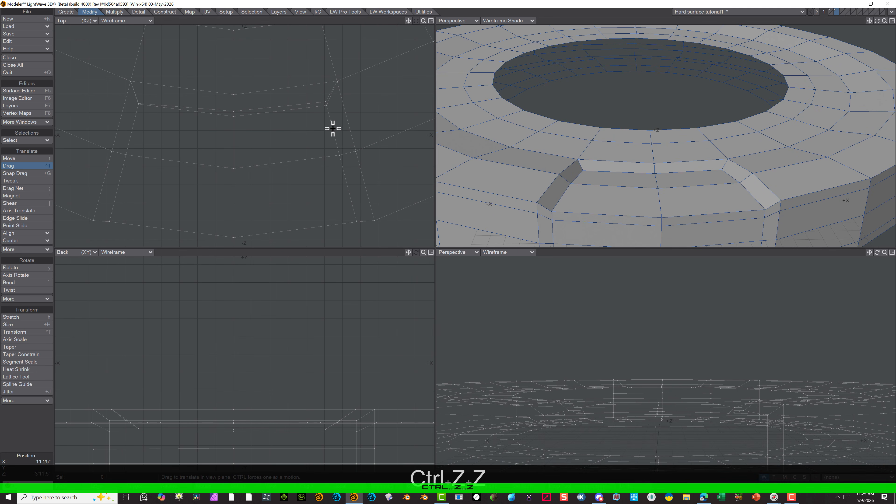
pyautogui.moveTo(136, 106); pyautogui.dragTo(138, 106)
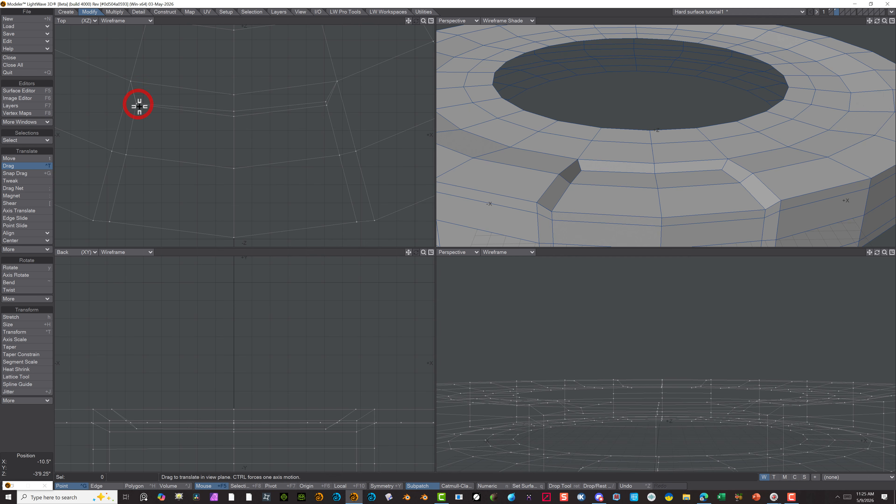
pyautogui.hotkey('ctrl', 'z')
# Nudge the nearly overlapping points at both inner corners of the block slightly apart in the Top view
pyautogui.scroll(7, 128, 93)
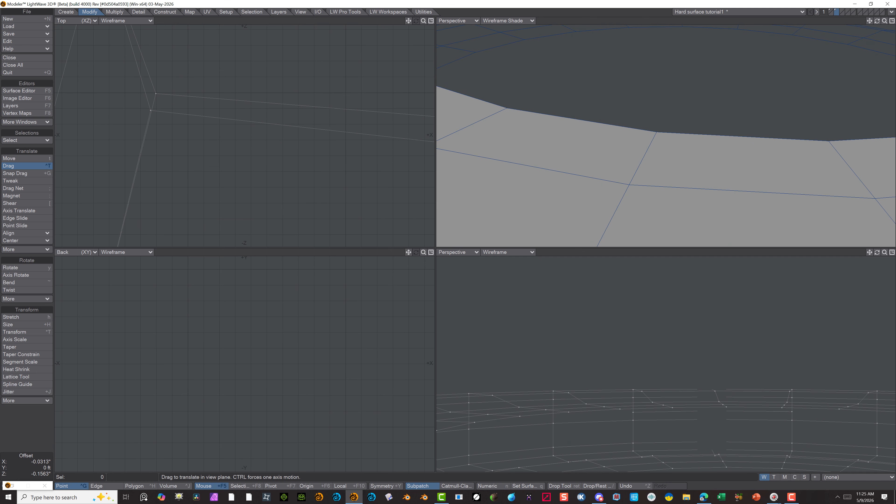
pyautogui.scroll(-5, 173, 114)
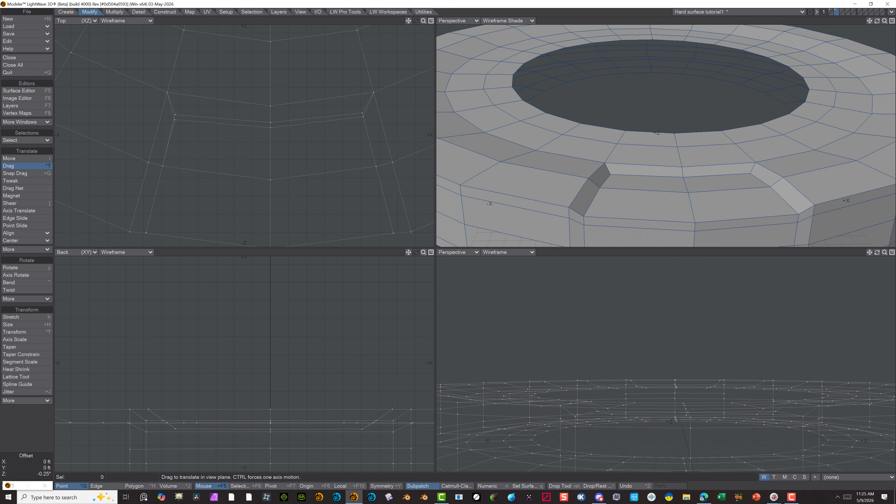
pyautogui.scroll(6, 365, 112)
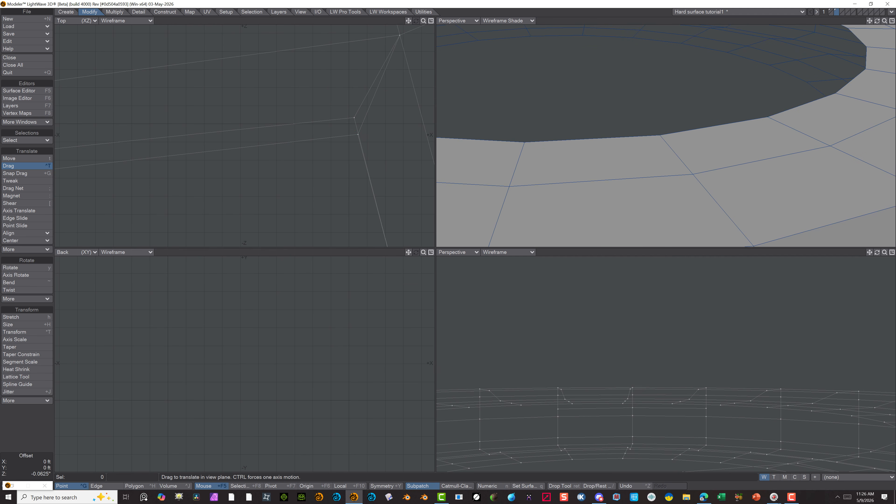
pyautogui.scroll(-6, 346, 133)
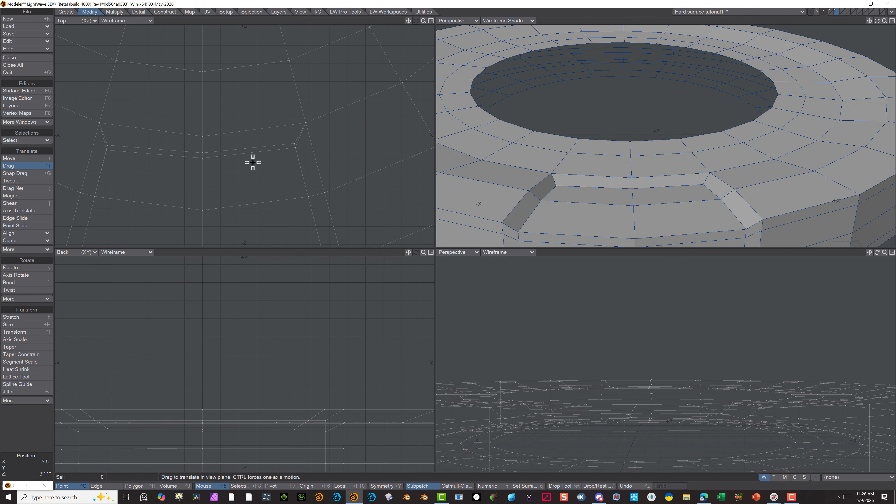
# Cut a supporting edge down the outer side of one half of the panel block with Band Saw Pro at 91%, dividing enabled
pyautogui.scroll(-5, 578, 67)
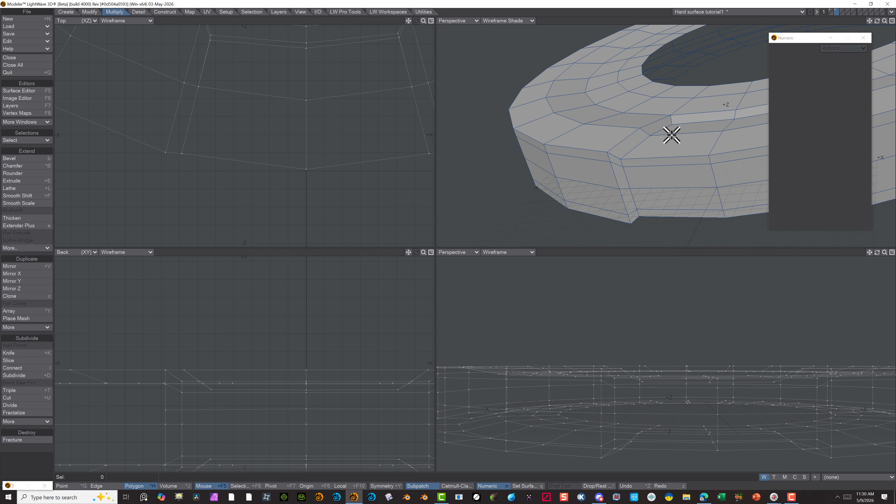
pyautogui.click(677, 133)
pyautogui.moveTo(677, 133); pyautogui.dragTo(683, 214)
pyautogui.moveTo(683, 214)
pyautogui.keyDown('alt'); pyautogui.mouseDown()
pyautogui.moveTo(644, 120)
pyautogui.moveTo(654, 85)
pyautogui.mouseUp(); pyautogui.keyUp('alt')
pyautogui.keyDown('shift'); pyautogui.moveTo(615, 190); pyautogui.dragTo(632, 222); pyautogui.keyUp('shift')
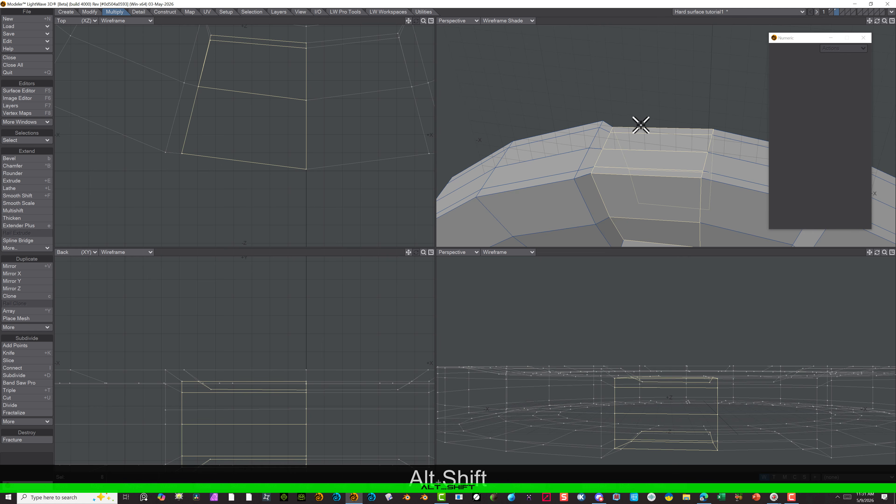
pyautogui.scroll(4, 641, 115)
pyautogui.scroll(-4, 640, 114)
pyautogui.keyDown('alt'); pyautogui.moveTo(636, 90); pyautogui.dragTo(681, 124); pyautogui.keyUp('alt')
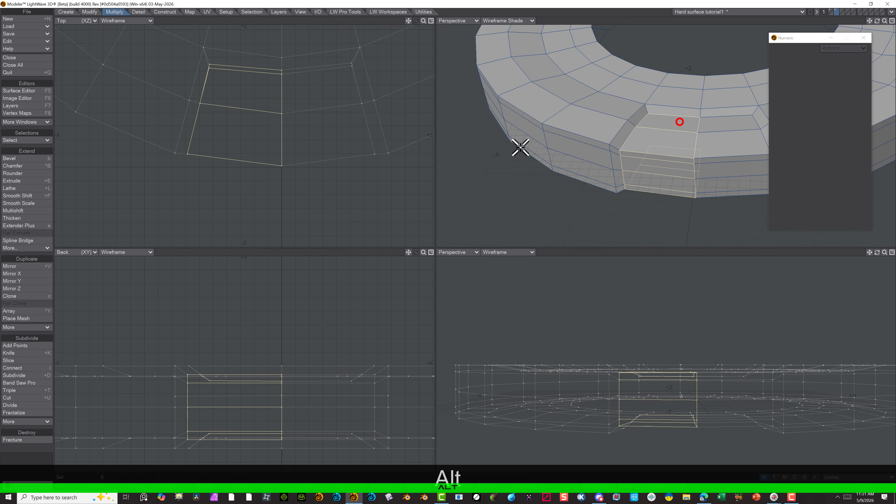
pyautogui.click(33, 382)
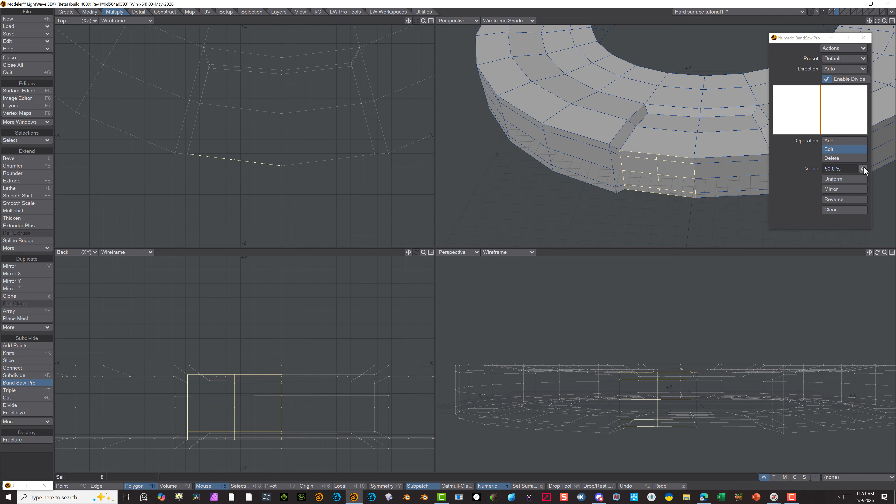
pyautogui.moveTo(864, 168); pyautogui.dragTo(881, 168)
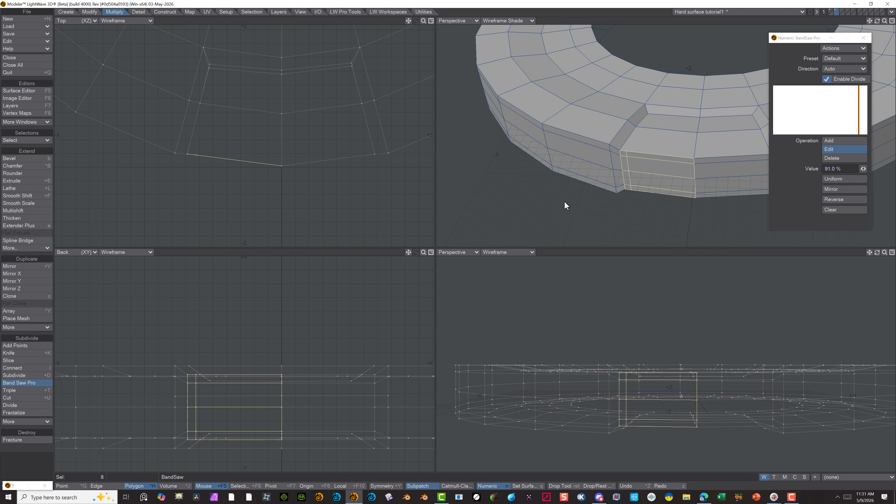
pyautogui.press('space')
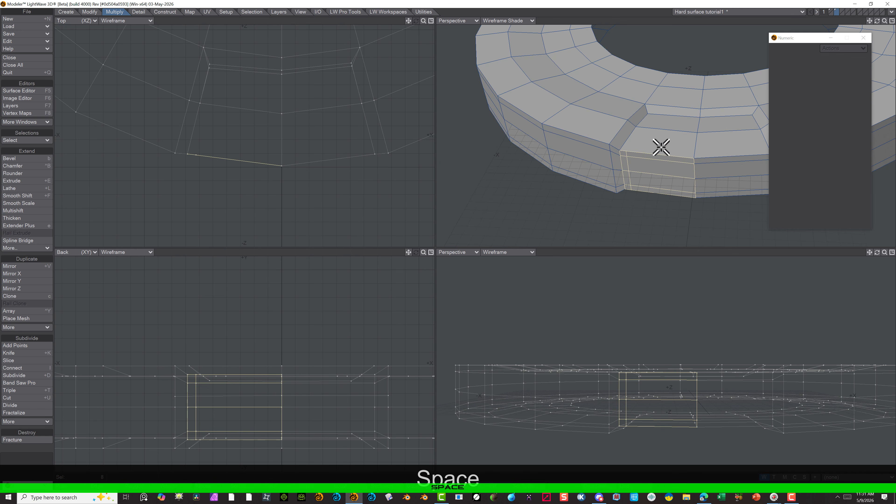
pyautogui.click(14, 473)
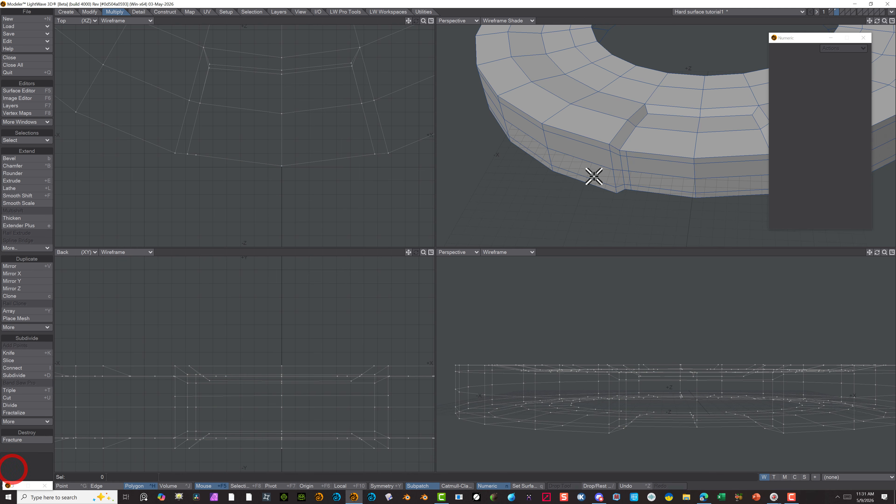
# Cut a matching supporting edge across the top face of the same block half with Band Saw Pro at 91%
pyautogui.moveTo(663, 138); pyautogui.dragTo(666, 129)
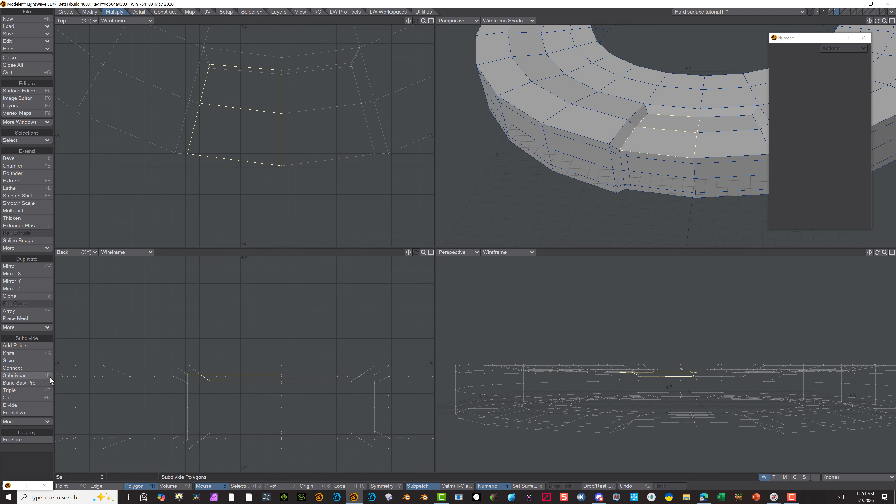
pyautogui.click(28, 383)
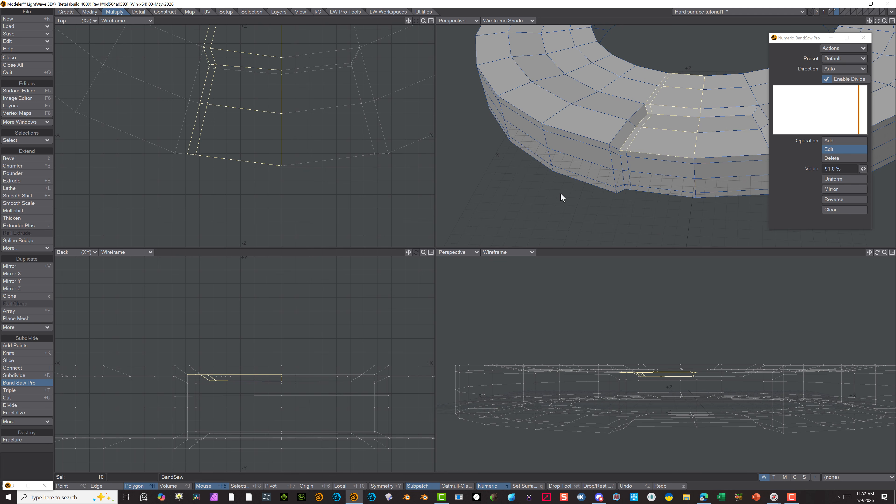
pyautogui.press('space')
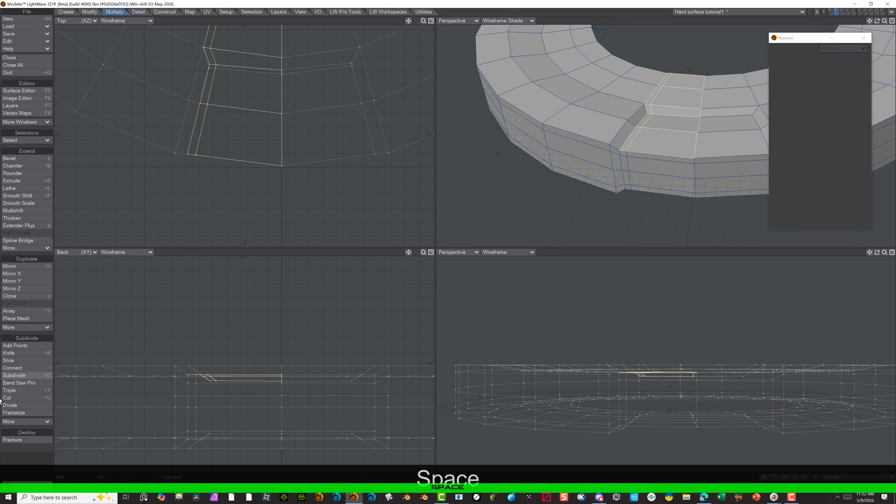
pyautogui.click(36, 460)
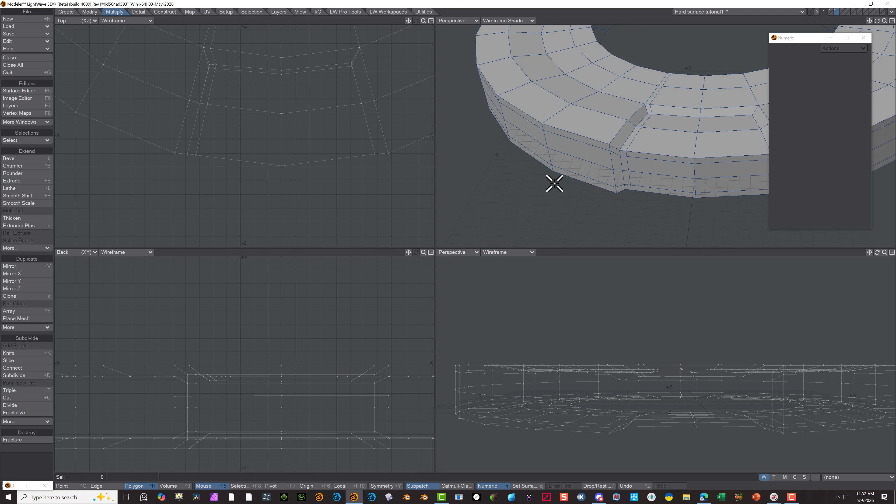
# Cut a matching supporting edge across the underside of the same block half with Band Saw Pro at 9%
pyautogui.press('alt')
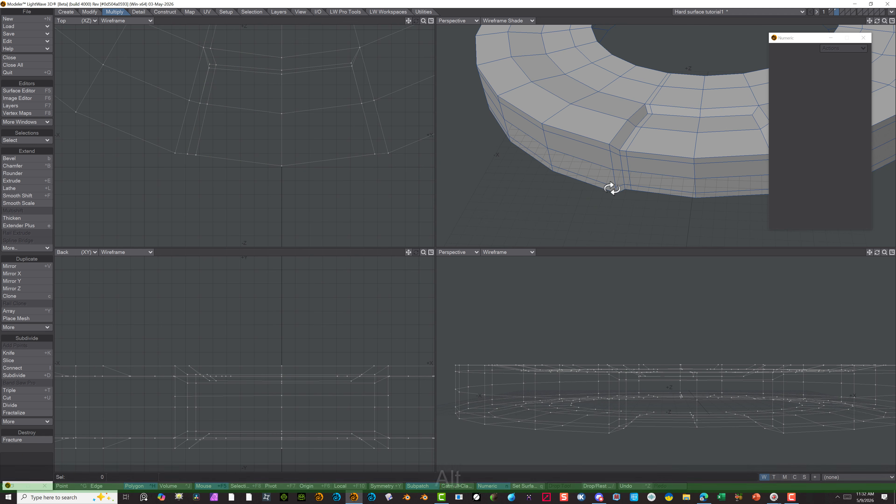
pyautogui.moveTo(612, 188)
pyautogui.keyDown('alt'); pyautogui.mouseDown()
pyautogui.moveTo(645, 130)
pyautogui.moveTo(642, 142)
pyautogui.moveTo(631, 138)
pyautogui.moveTo(627, 176)
pyautogui.mouseUp(); pyautogui.keyUp('alt')
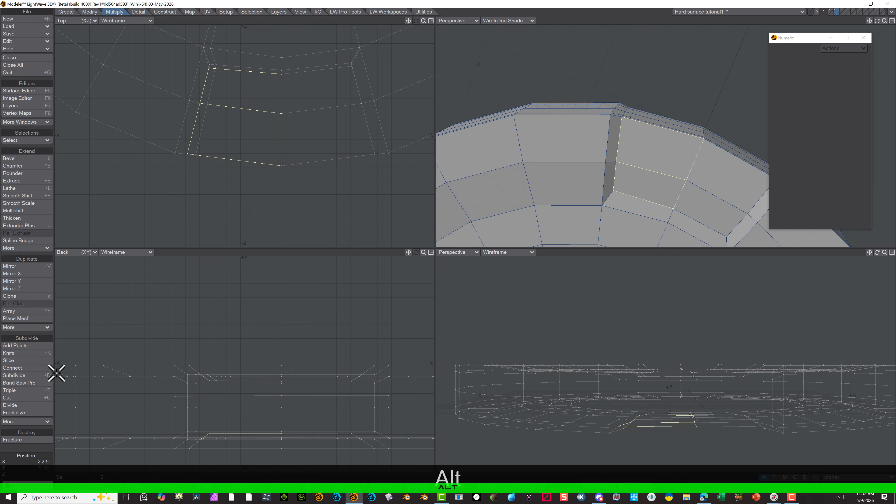
pyautogui.click(38, 382)
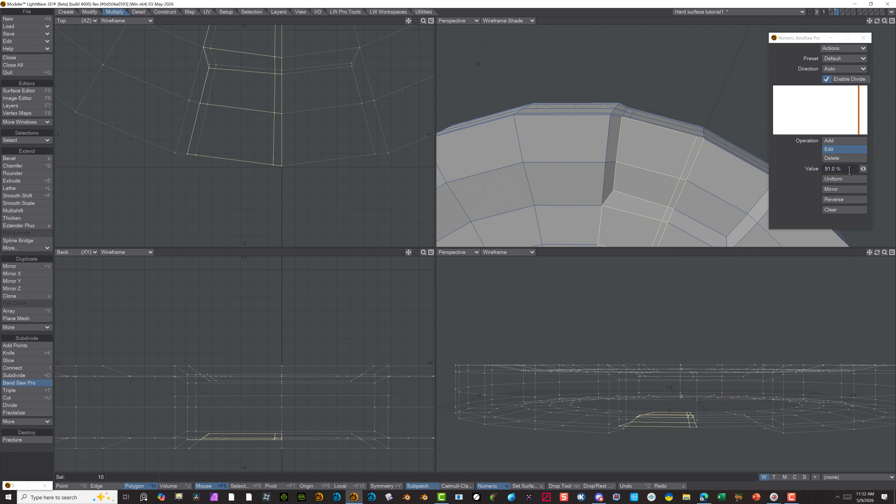
pyautogui.moveTo(864, 170); pyautogui.dragTo(799, 169)
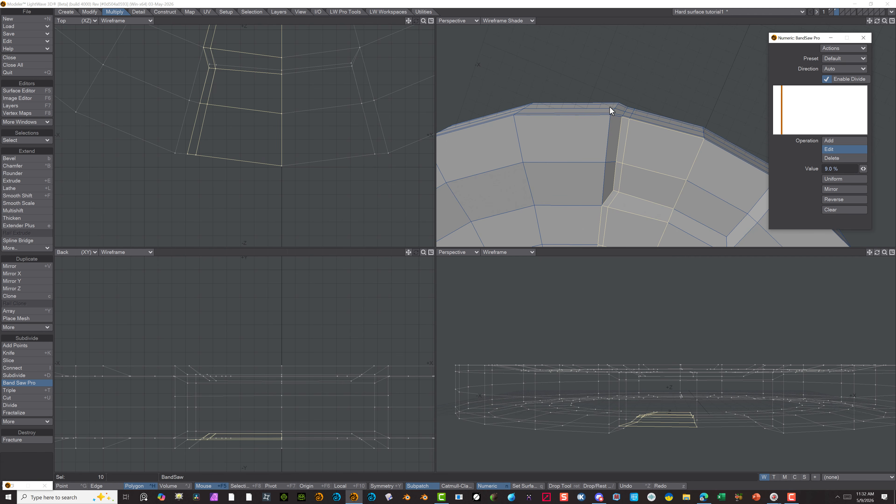
pyautogui.press('space')
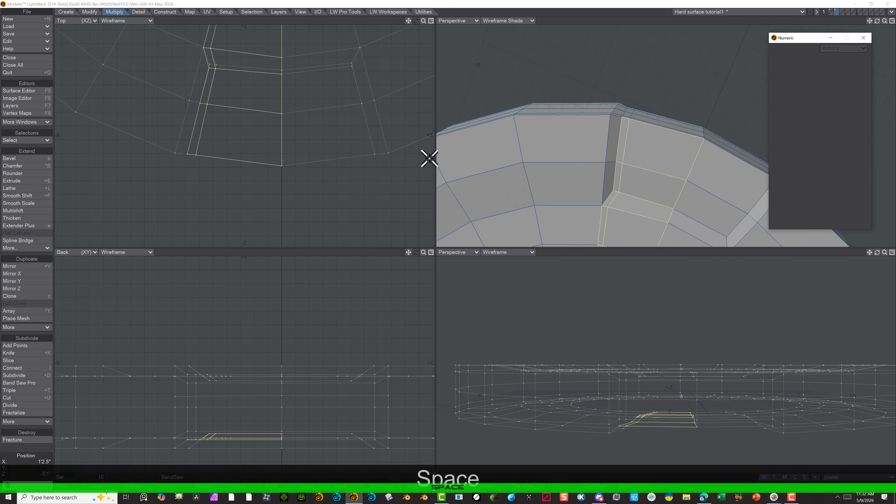
# Check the point where the side and underside cuts meet at the block's lower edge
pyautogui.keyDown('alt'); pyautogui.moveTo(640, 74); pyautogui.dragTo(621, 132); pyautogui.keyUp('alt')
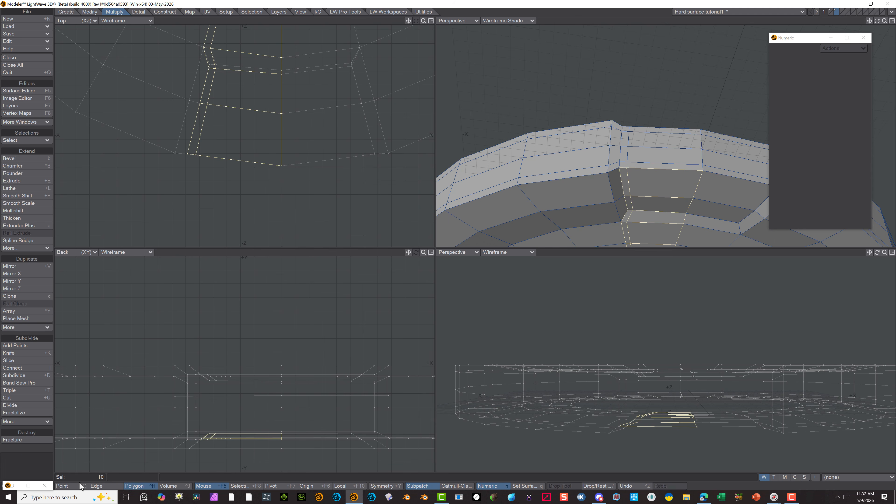
pyautogui.click(62, 485)
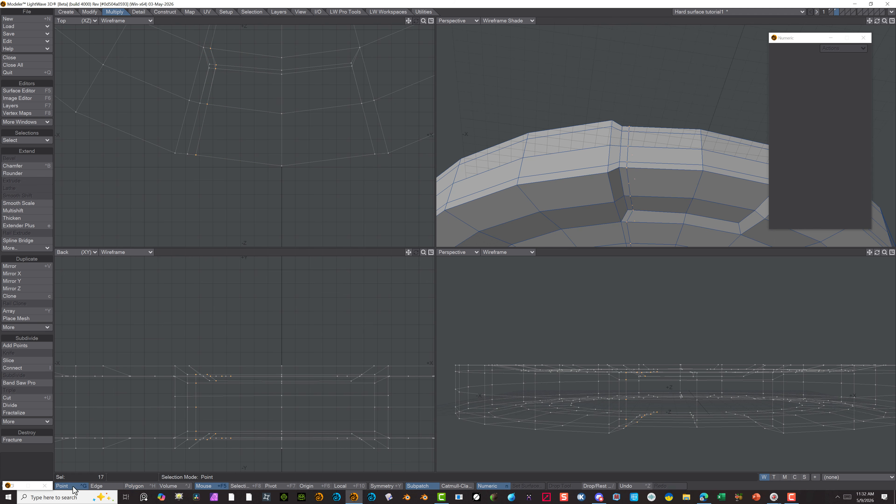
pyautogui.click(626, 165)
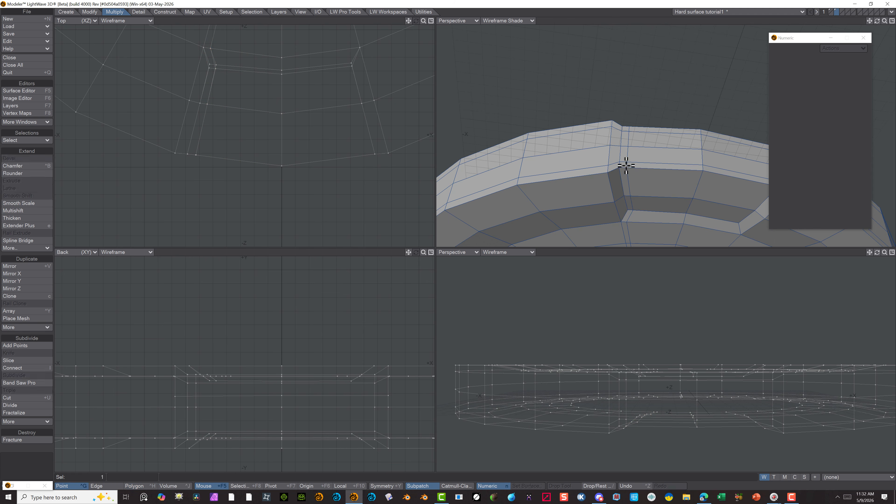
pyautogui.click(635, 175)
pyautogui.click(49, 458)
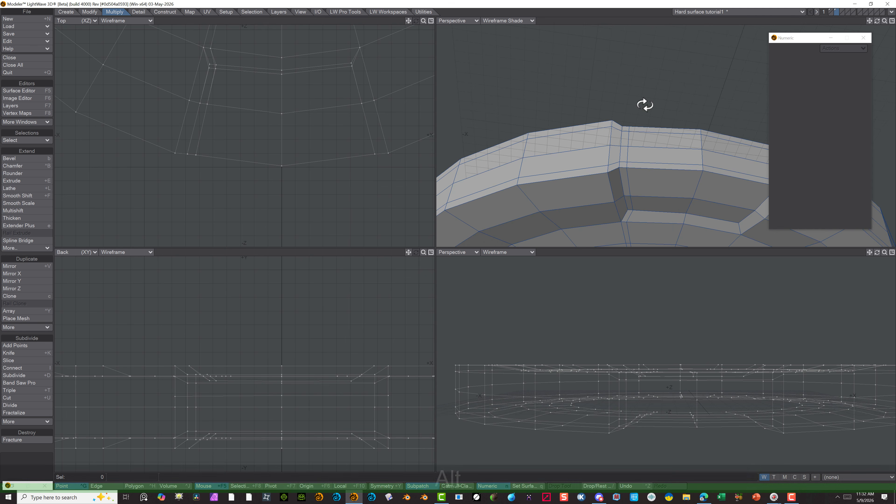
# Cut a supporting edge around the other half of the panel block, over its top, outer side and underside, with Band Saw Pro at 9%, dividing enabled
pyautogui.keyDown('alt'); pyautogui.moveTo(644, 104); pyautogui.dragTo(735, 137); pyautogui.keyUp('alt')
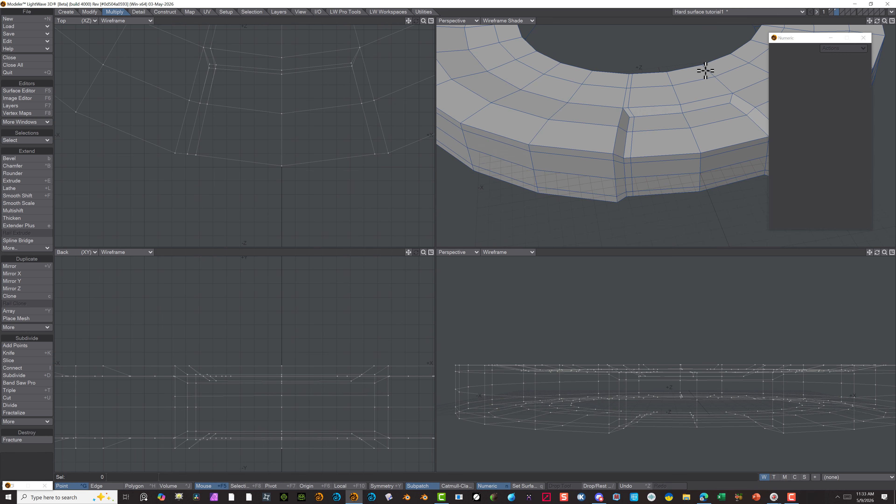
pyautogui.hotkey('ctrl', 'h')
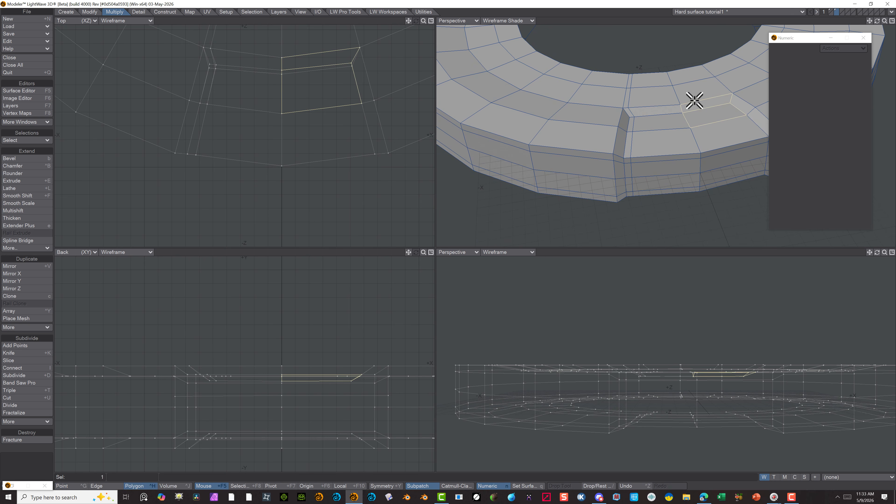
pyautogui.moveTo(688, 85); pyautogui.dragTo(744, 180)
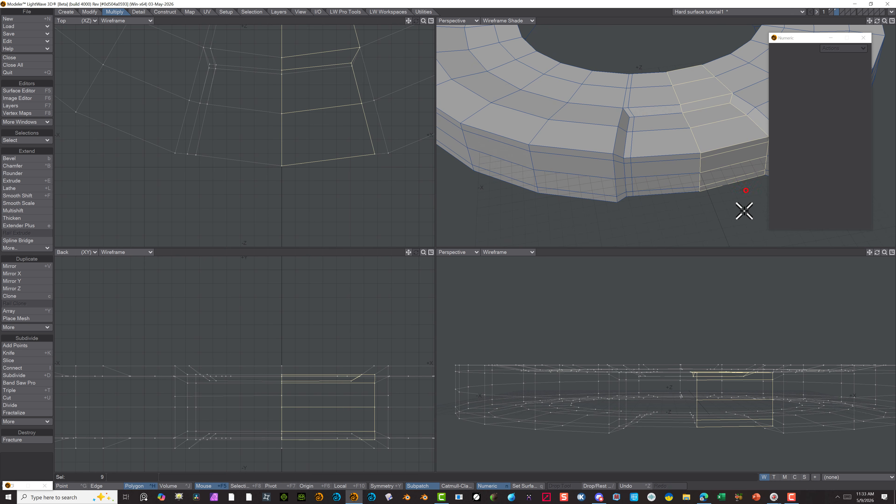
pyautogui.moveTo(730, 212)
pyautogui.keyDown('alt'); pyautogui.mouseDown()
pyautogui.moveTo(726, 124)
pyautogui.moveTo(680, 76)
pyautogui.mouseUp(); pyautogui.keyUp('alt')
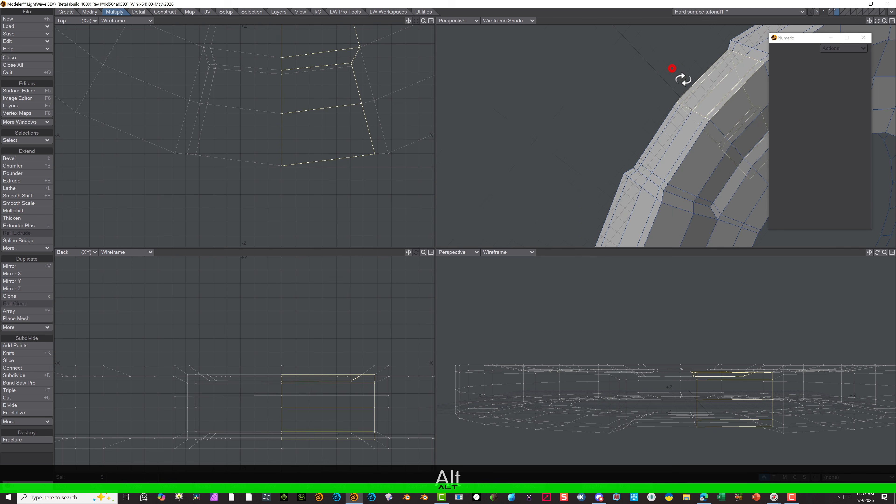
pyautogui.keyDown('shift'); pyautogui.click(739, 96); pyautogui.keyUp('shift')
pyautogui.keyDown('shift'); pyautogui.scroll(-3, 616, 86); pyautogui.keyUp('shift')
pyautogui.keyDown('shift'); pyautogui.click(716, 123); pyautogui.keyUp('shift')
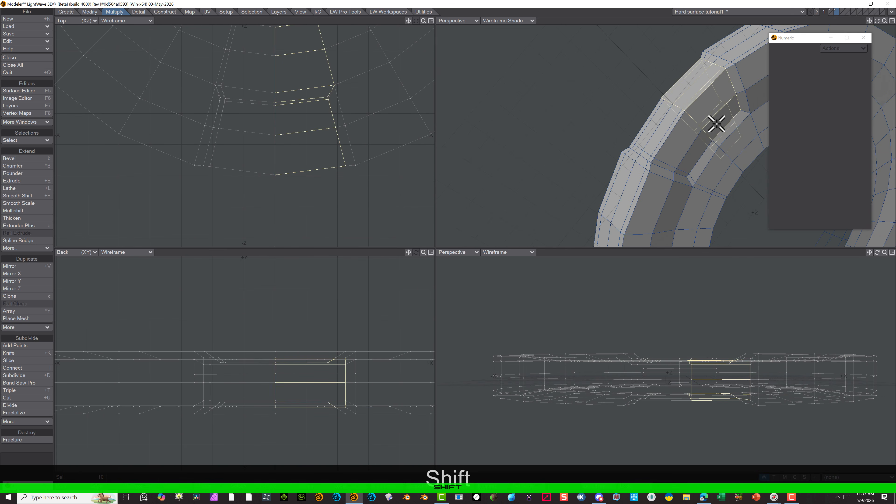
pyautogui.keyDown('shift'); pyautogui.click(729, 135); pyautogui.keyUp('shift')
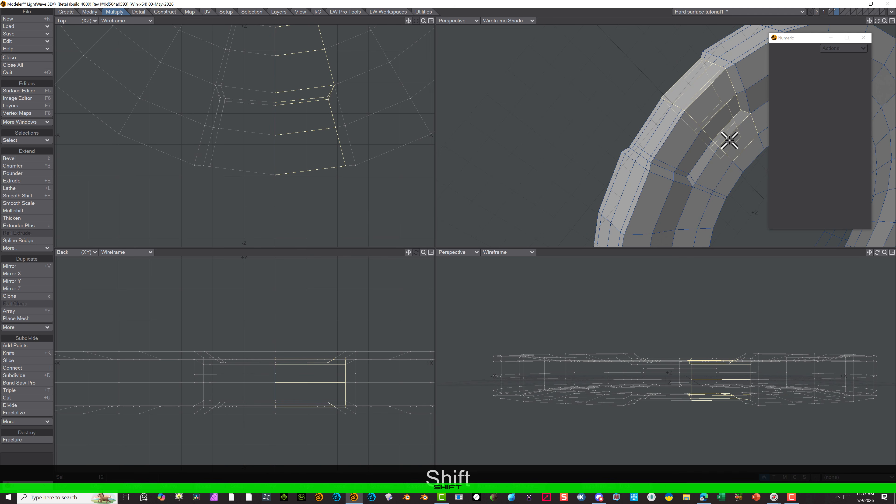
pyautogui.keyDown('shift'); pyautogui.click(742, 155); pyautogui.keyUp('shift')
pyautogui.keyDown('shift'); pyautogui.click(752, 162); pyautogui.keyUp('shift')
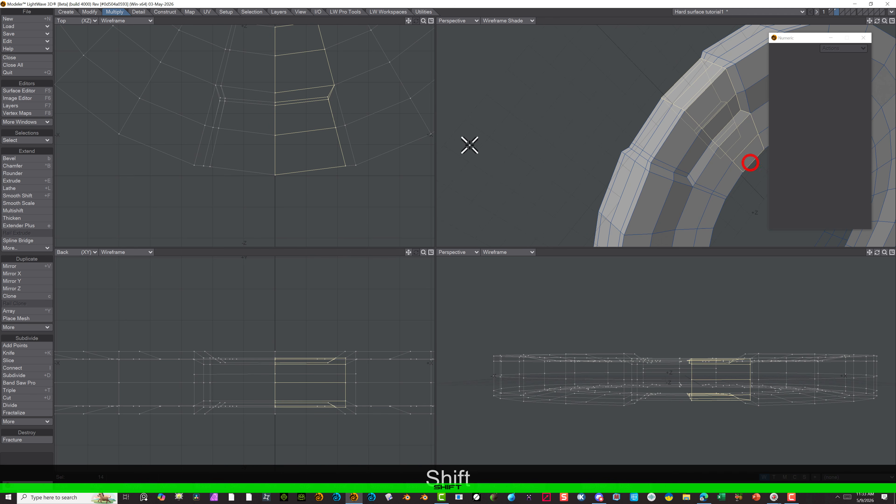
pyautogui.click(36, 383)
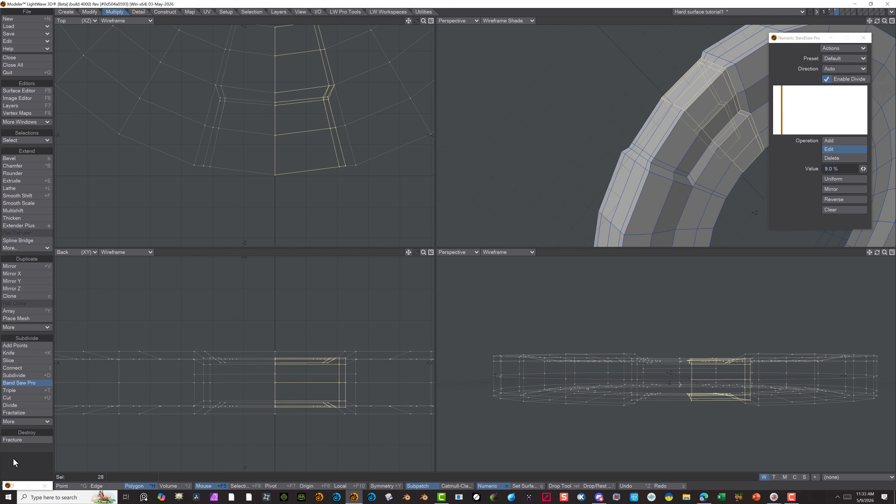
pyautogui.press('space')
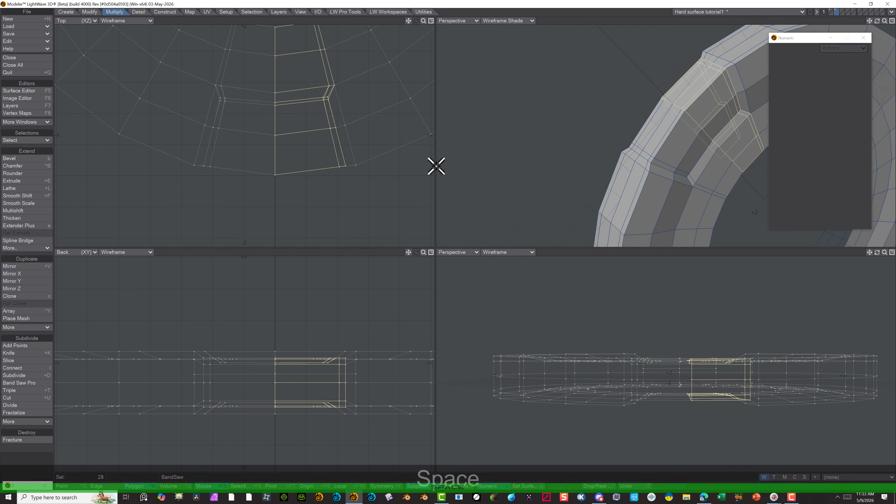
pyautogui.click(152, 351)
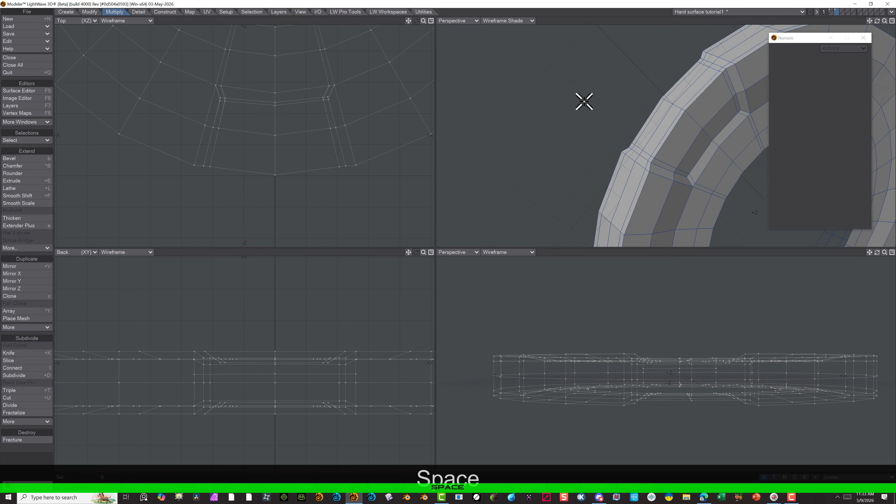
# Slice a supporting edge across the two polygons beside the top recess's inner wall, joining its ends to the recess corners
pyautogui.keyDown('alt'); pyautogui.moveTo(632, 88); pyautogui.dragTo(672, 126); pyautogui.keyUp('alt')
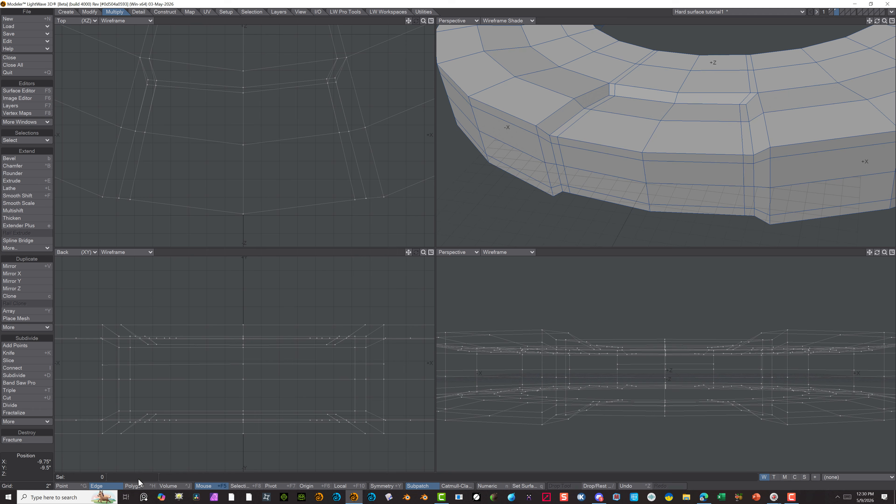
pyautogui.click(139, 484)
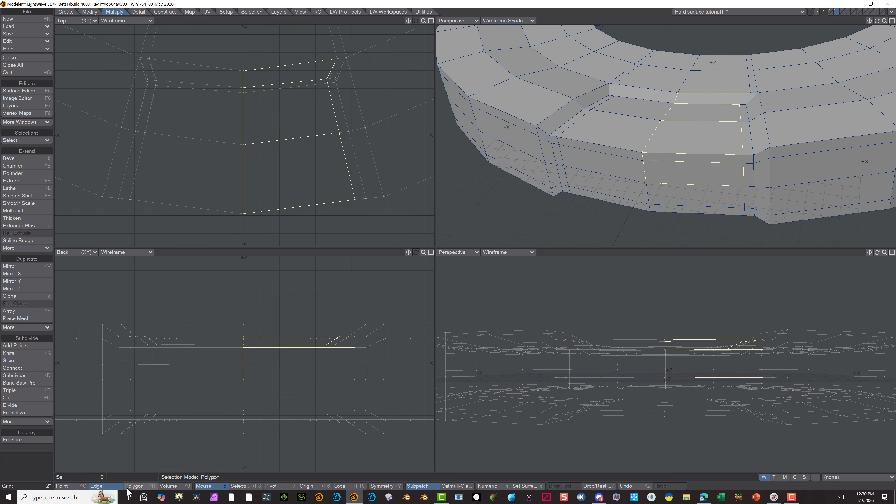
pyautogui.click(32, 453)
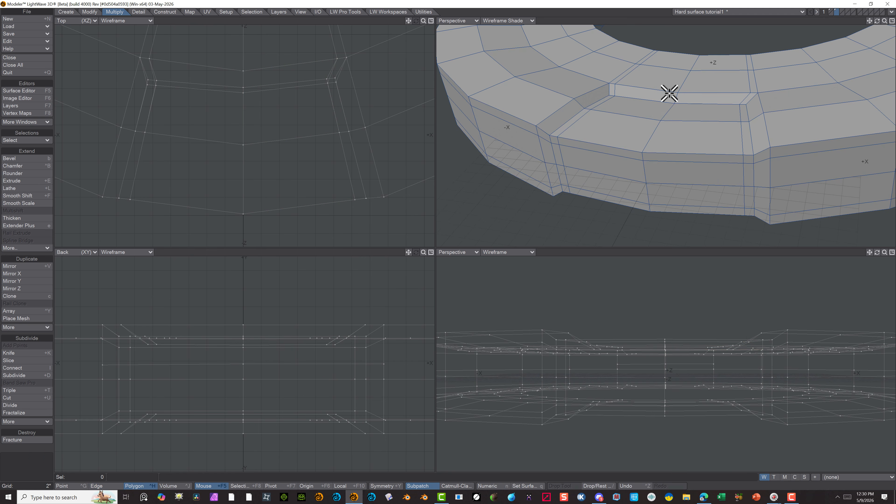
pyautogui.click(641, 112)
pyautogui.click(663, 113)
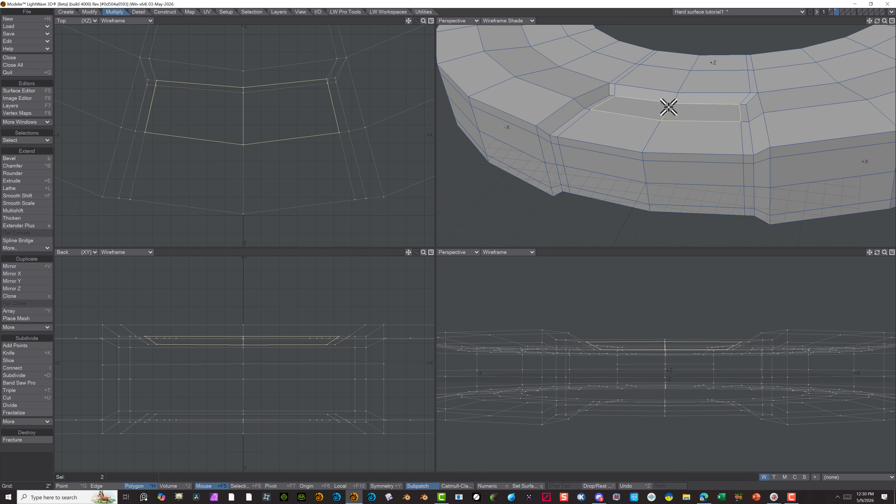
pyautogui.keyDown('alt'); pyautogui.moveTo(698, 94); pyautogui.dragTo(615, 72); pyautogui.keyUp('alt')
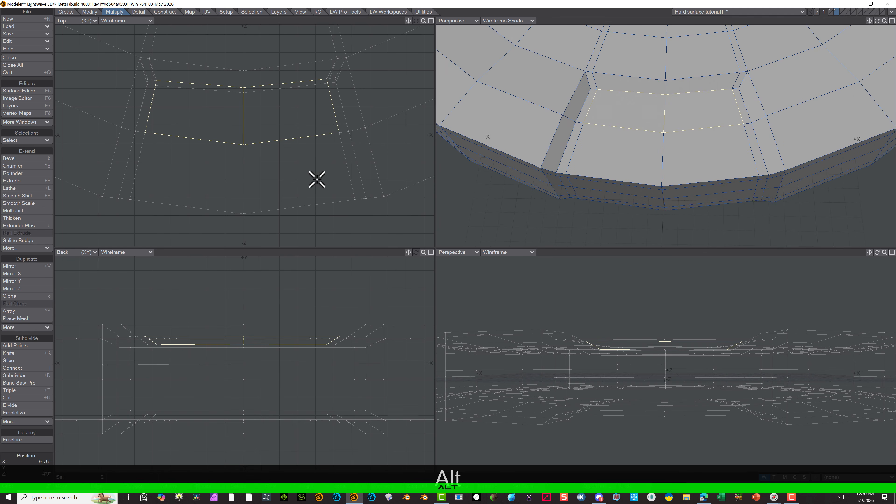
pyautogui.click(25, 362)
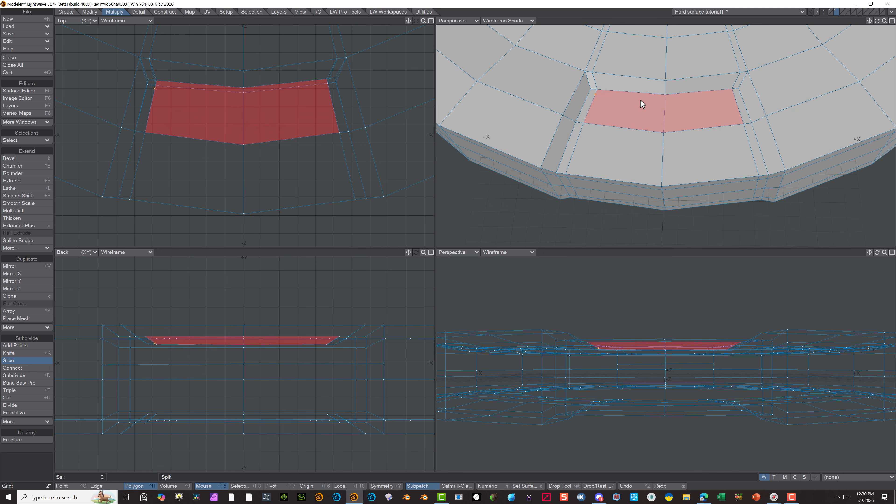
pyautogui.click(665, 100)
pyautogui.press('Return')
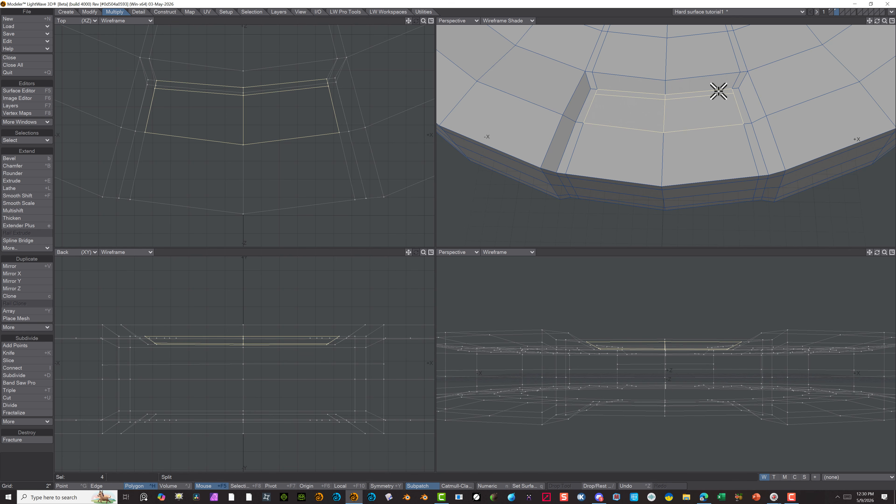
pyautogui.click(26, 359)
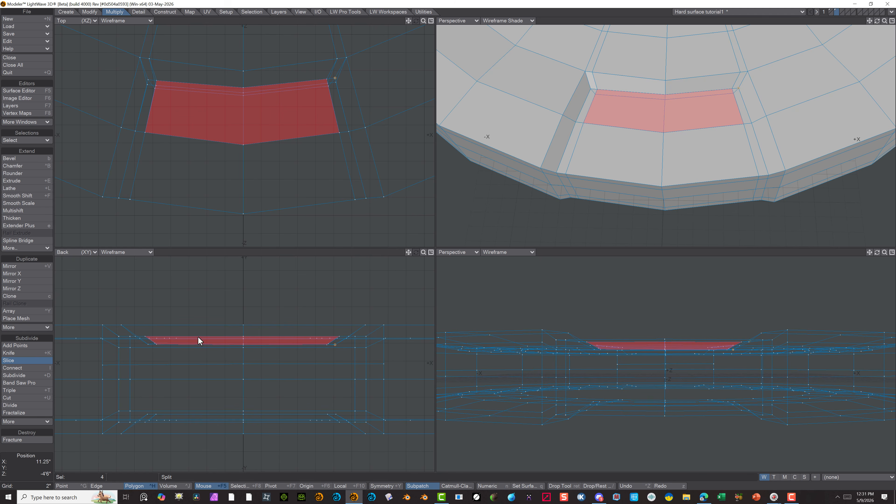
# Delete the leftover cut edges running from the top recess's two inner corners toward the disc's hole
pyautogui.click(98, 486)
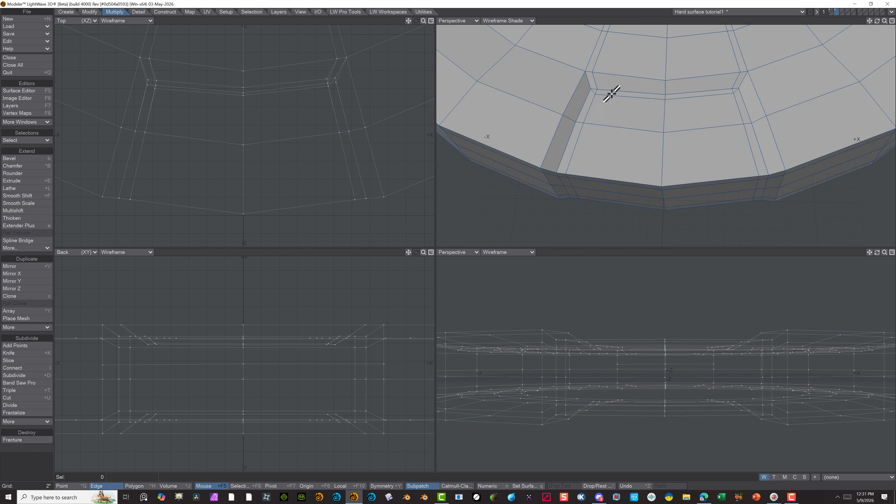
pyautogui.click(596, 90)
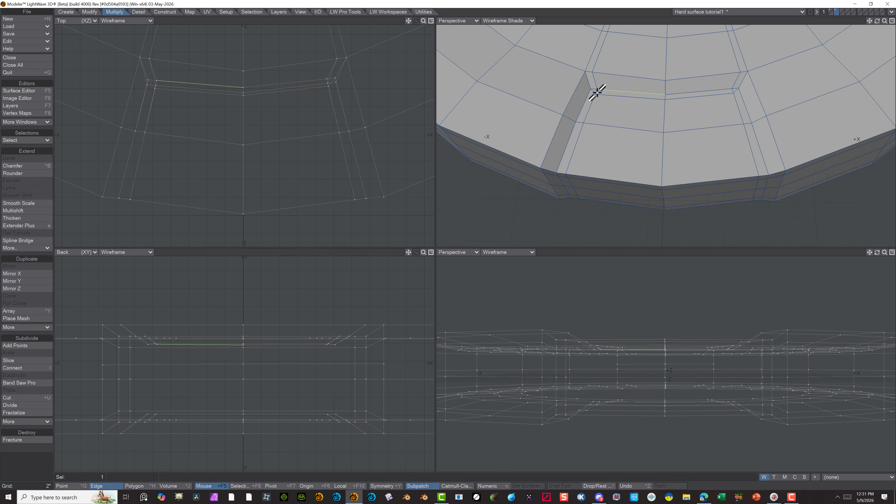
pyautogui.click(550, 79)
pyautogui.keyDown('shift'); pyautogui.click(599, 90); pyautogui.keyUp('shift')
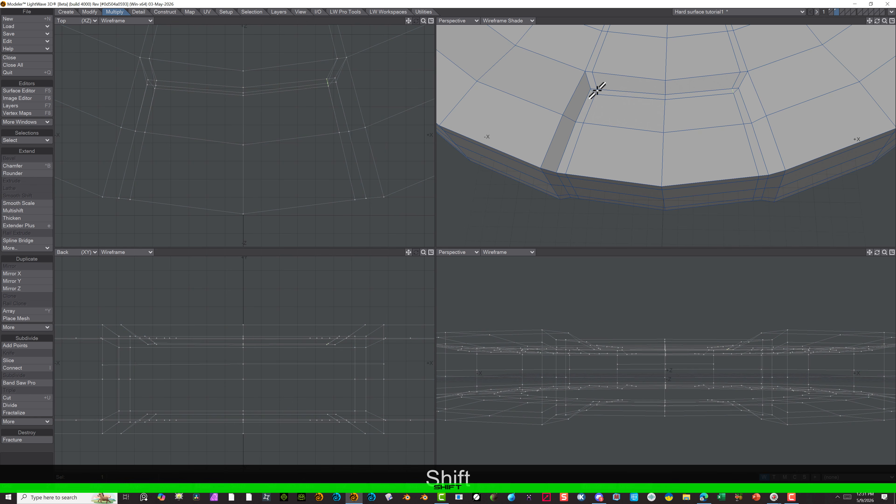
pyautogui.keyDown('shift'); pyautogui.click(598, 57); pyautogui.keyUp('shift')
pyautogui.keyDown('shift'); pyautogui.click(737, 80); pyautogui.keyUp('shift')
pyautogui.scroll(-3, 747, 73)
pyautogui.keyDown('shift'); pyautogui.click(667, 41); pyautogui.keyUp('shift')
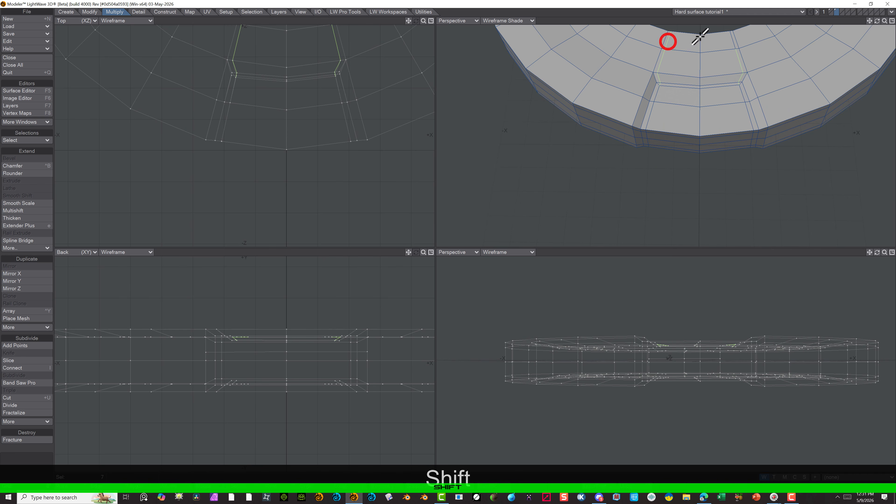
pyautogui.keyDown('shift'); pyautogui.click(731, 41); pyautogui.keyUp('shift')
pyautogui.press('Delete')
pyautogui.scroll(5, 726, 84)
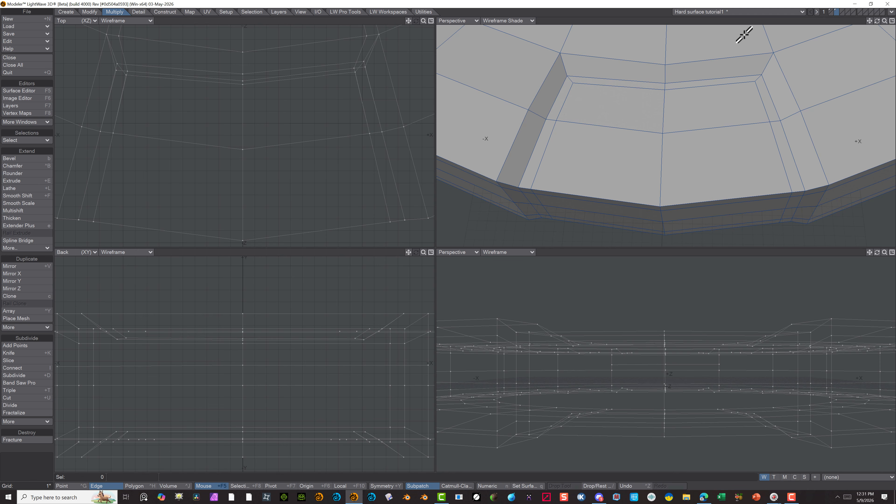
# In a Bottom view, slice a matching supporting edge across the underside panel beside the recess's inner wall, joining its ends to the corners
pyautogui.scroll(-2, 604, 114)
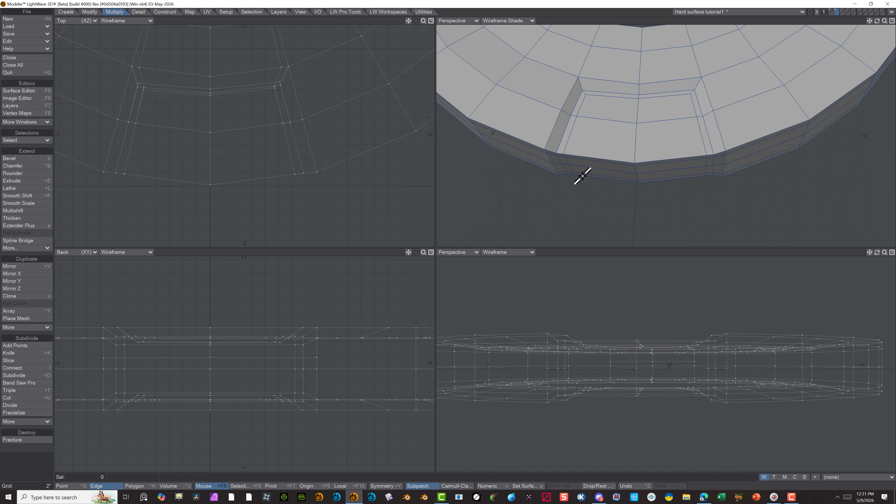
pyautogui.keyDown('alt'); pyautogui.moveTo(611, 177); pyautogui.dragTo(670, 122); pyautogui.keyUp('alt')
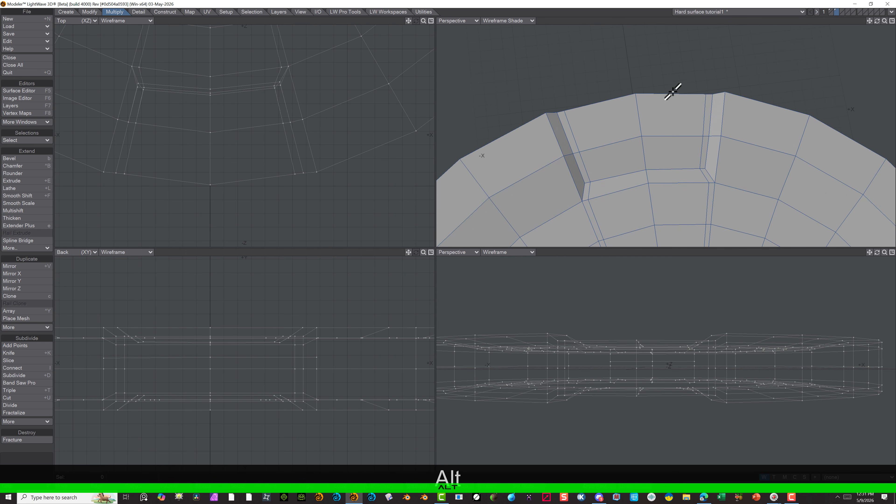
pyautogui.click(464, 22)
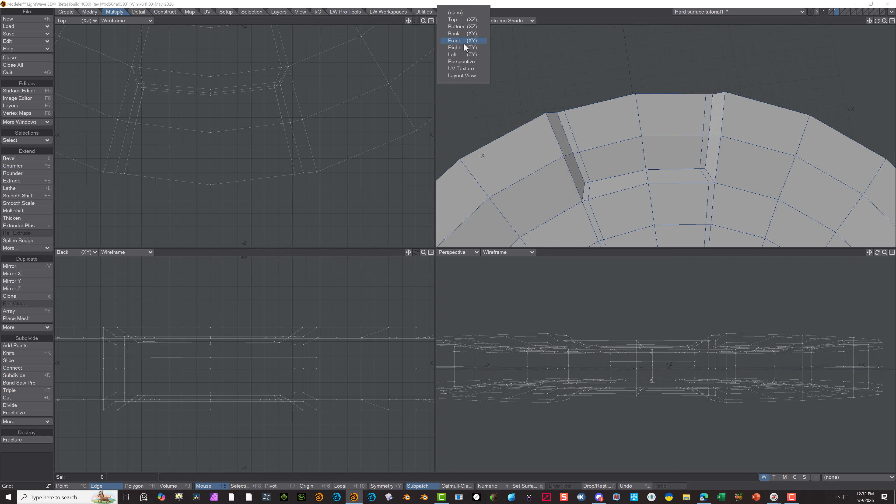
pyautogui.click(464, 26)
pyautogui.scroll(2, 702, 120)
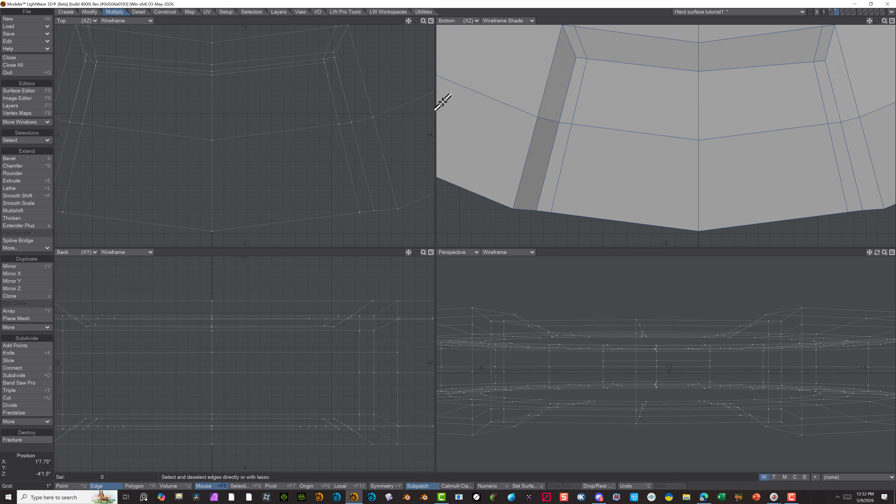
pyautogui.click(26, 360)
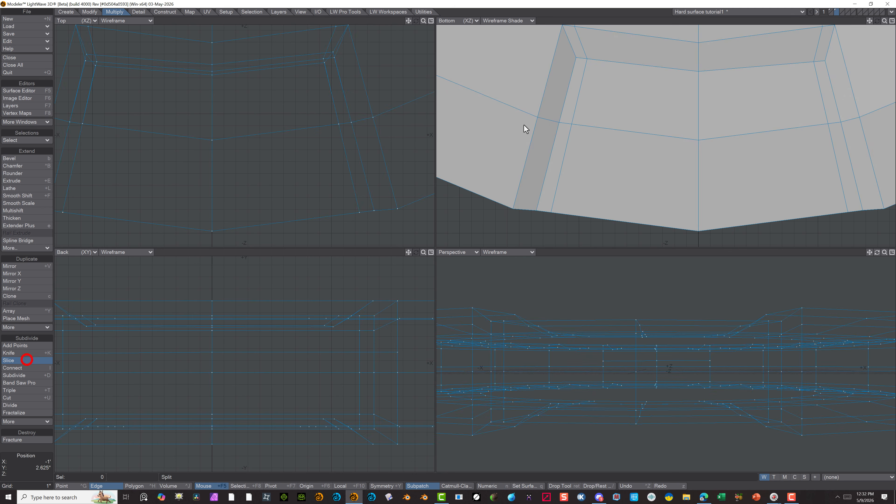
pyautogui.click(585, 69)
pyautogui.hotkey('ctrl', 'z')
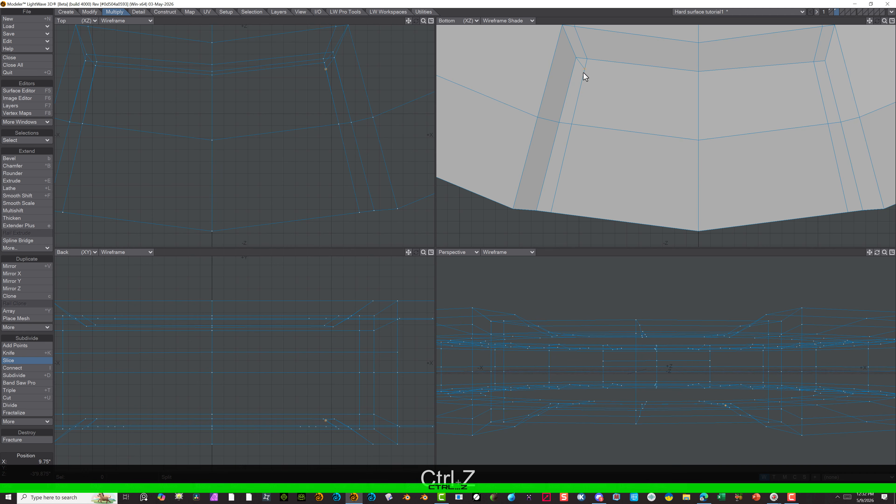
pyautogui.click(698, 80)
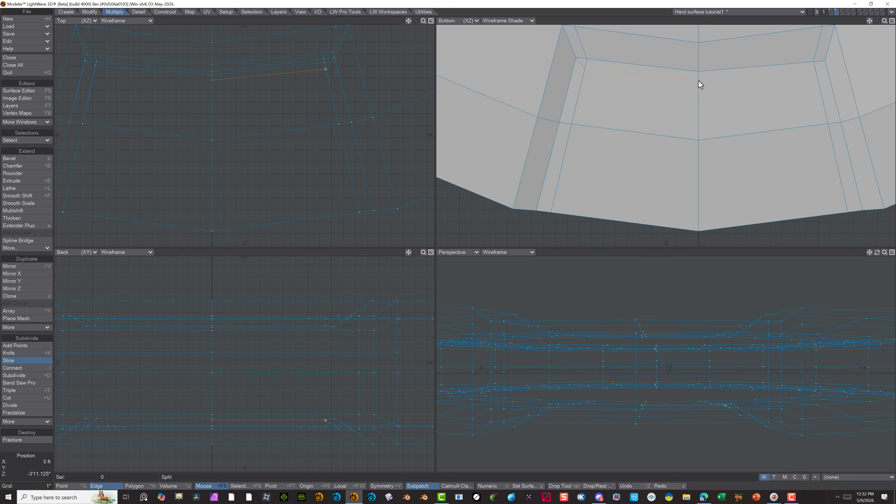
pyautogui.click(815, 70)
pyautogui.click(825, 62)
pyautogui.click(76, 486)
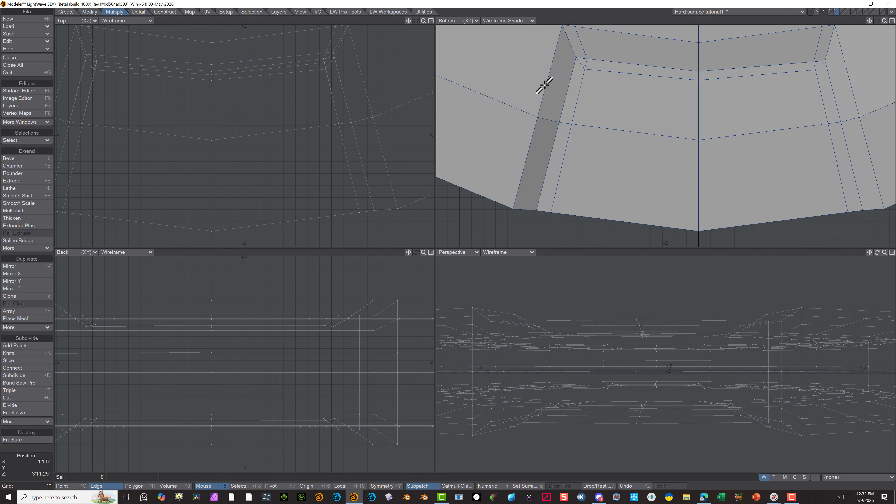
# Delete the leftover cut edges running from the underside recess's two inner corners toward the disc's hole
pyautogui.scroll(-3, 613, 70)
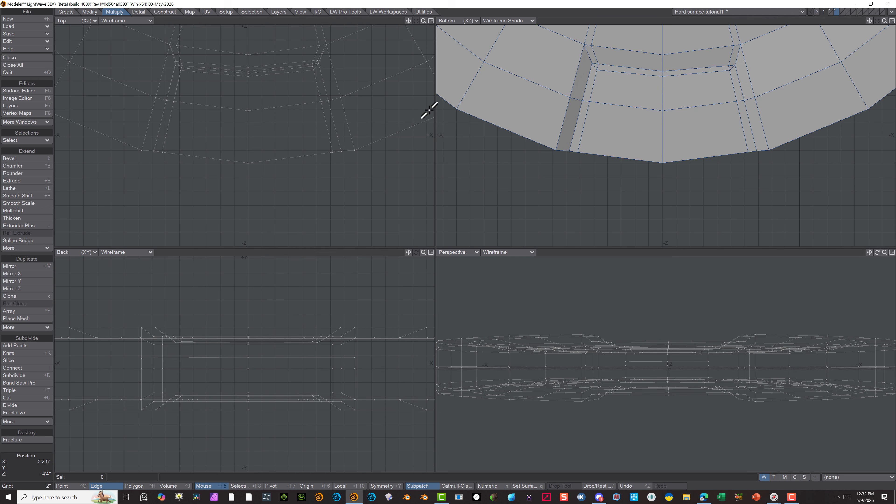
pyautogui.click(596, 66)
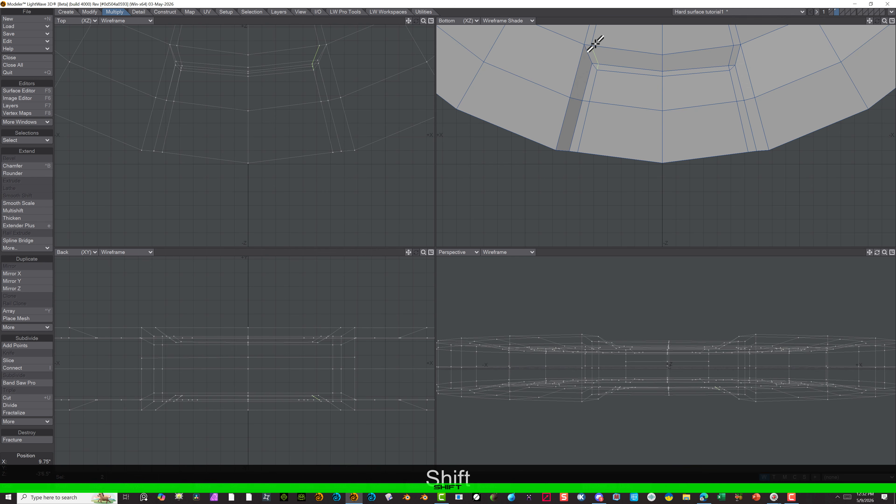
pyautogui.keyDown('shift'); pyautogui.click(594, 36); pyautogui.keyUp('shift')
pyautogui.keyDown('shift'); pyautogui.moveTo(730, 65); pyautogui.dragTo(732, 34); pyautogui.keyUp('shift')
pyautogui.scroll(-4, 733, 50)
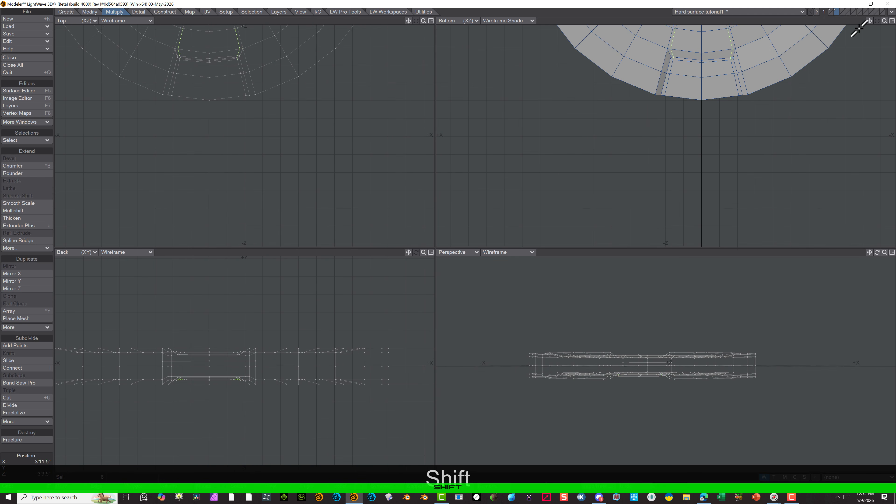
pyautogui.moveTo(870, 21); pyautogui.dragTo(858, 124)
pyautogui.scroll(5, 727, 83)
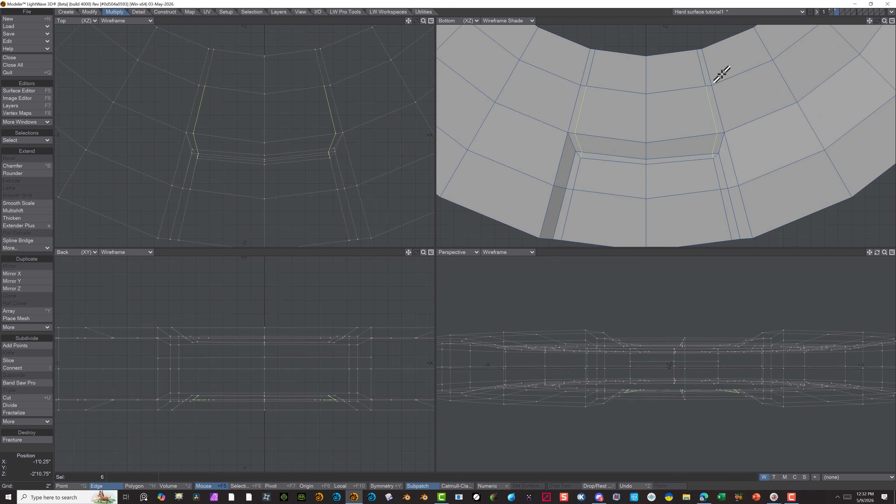
pyautogui.keyDown('shift'); pyautogui.click(588, 66); pyautogui.keyUp('shift')
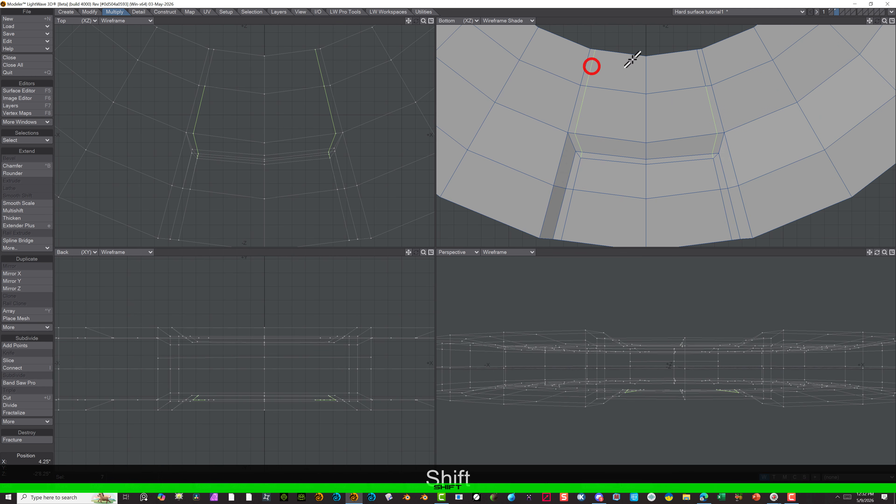
pyautogui.keyDown('shift'); pyautogui.click(700, 68); pyautogui.keyUp('shift')
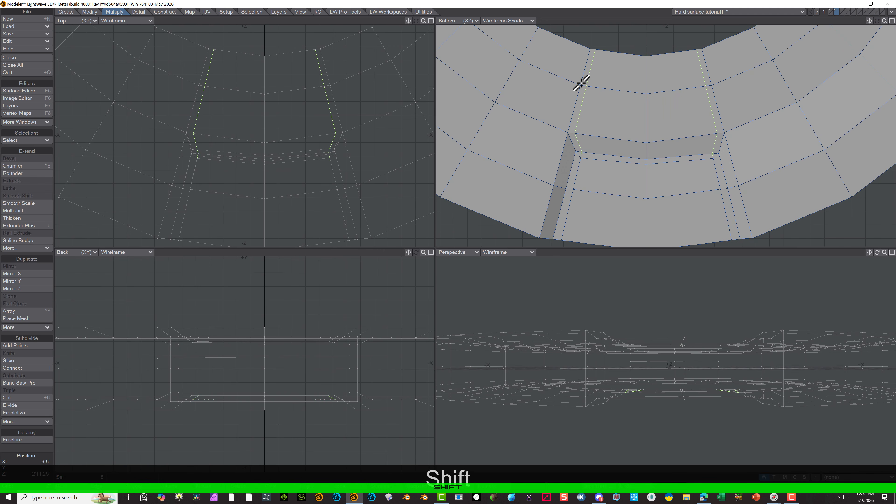
pyautogui.press('Delete')
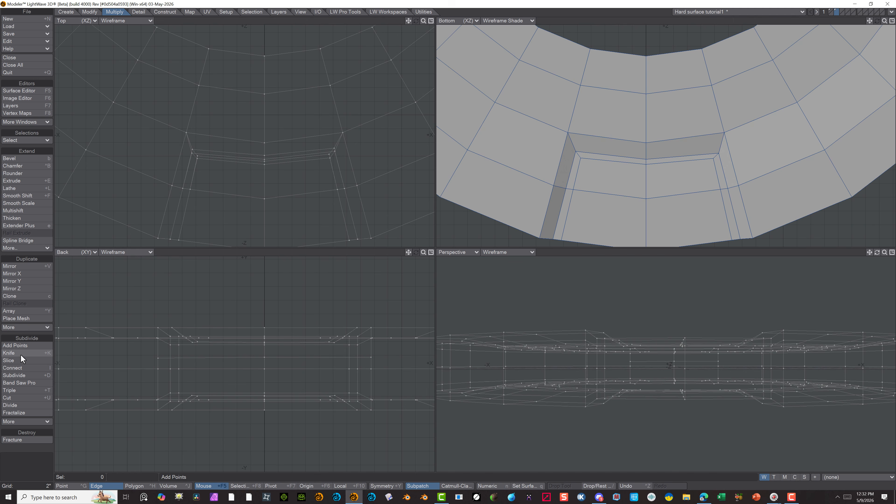
# Select two adjoining polygons on the underside recess's sloped side wall and cut the whole sloped wall band with Band Saw Pro
pyautogui.click(31, 384)
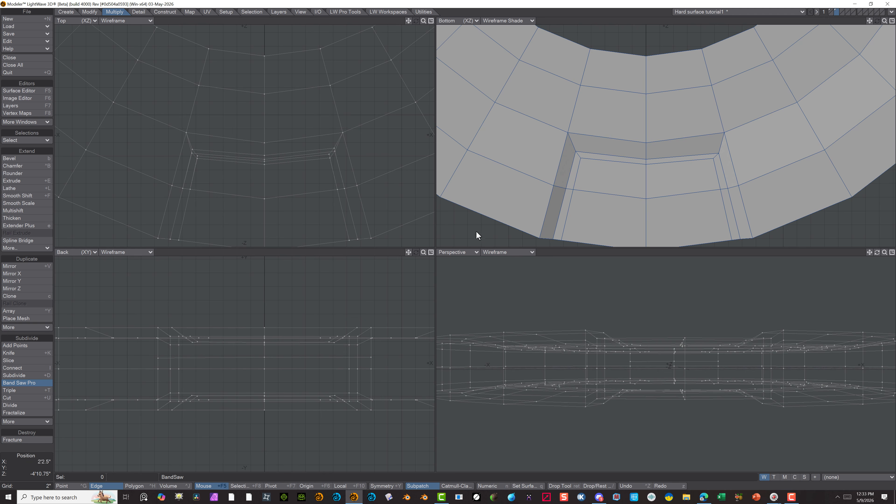
pyautogui.click(83, 486)
pyautogui.click(133, 485)
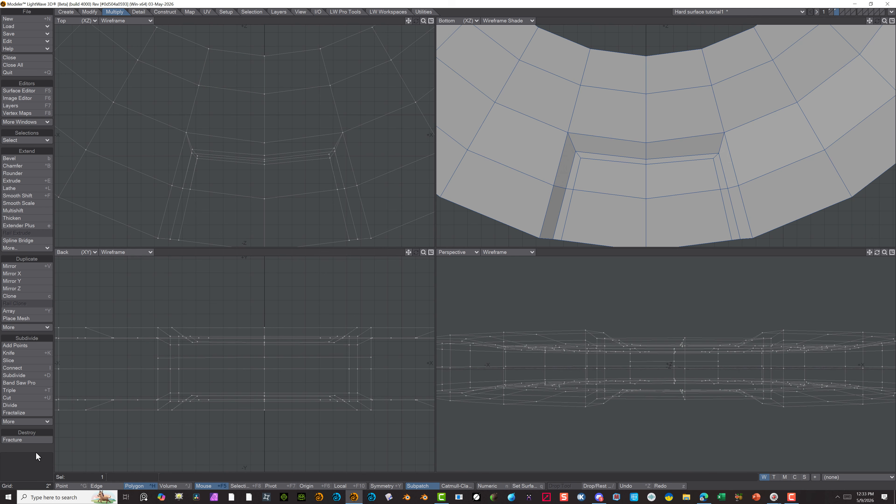
pyautogui.moveTo(562, 192); pyautogui.dragTo(561, 183)
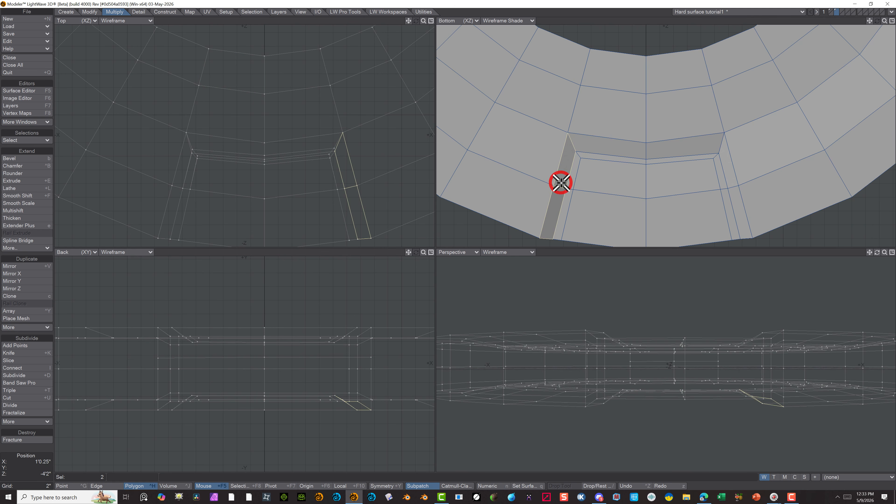
pyautogui.click(33, 380)
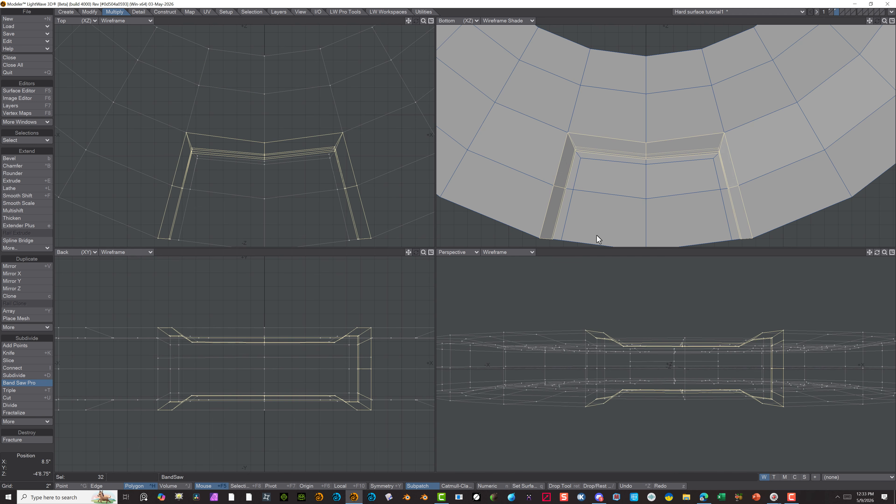
# Add a Band Saw Pro cut at about 88.6%, mirror it to about 11.4%, and delete the original 9% cut
pyautogui.scroll(-3, 663, 155)
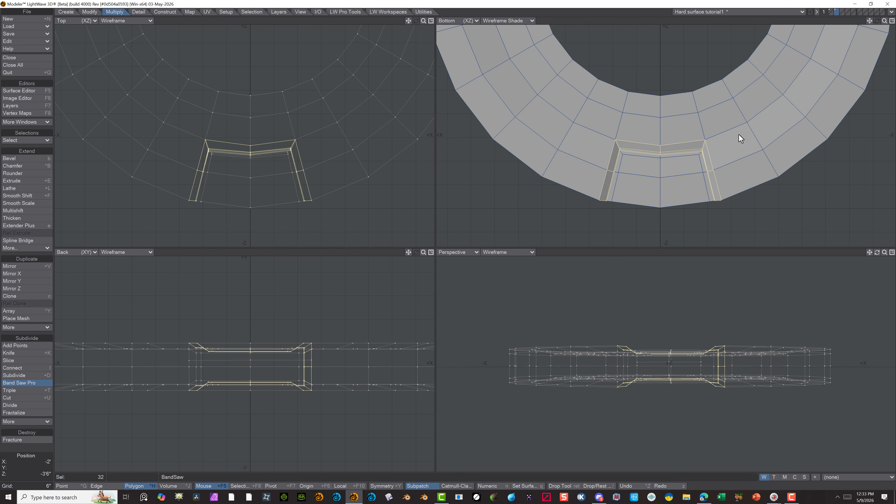
pyautogui.press('n')
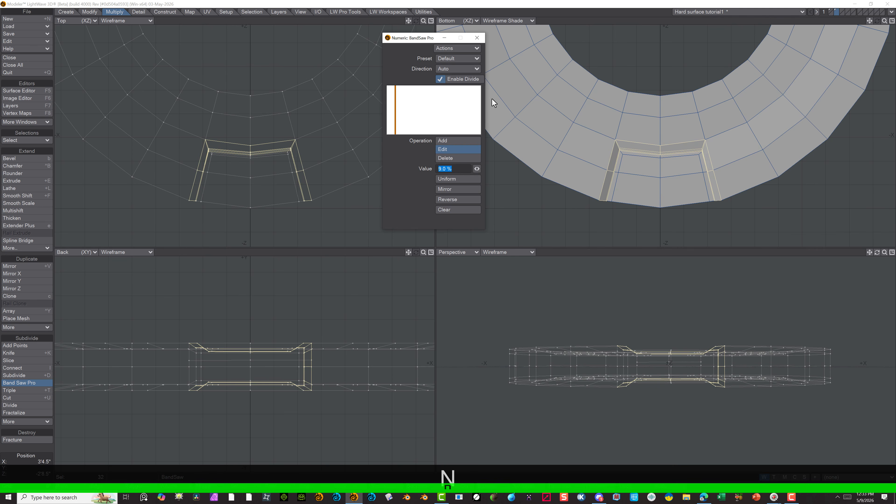
pyautogui.scroll(3, 622, 148)
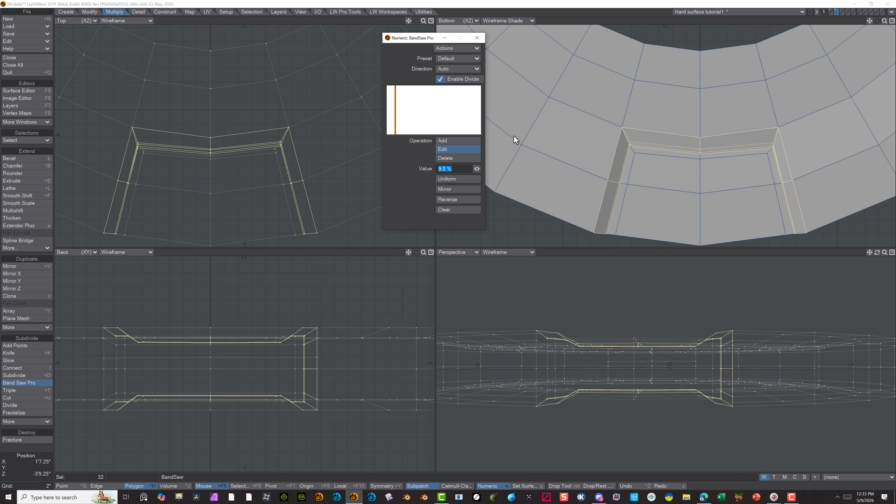
pyautogui.click(449, 141)
pyautogui.click(470, 87)
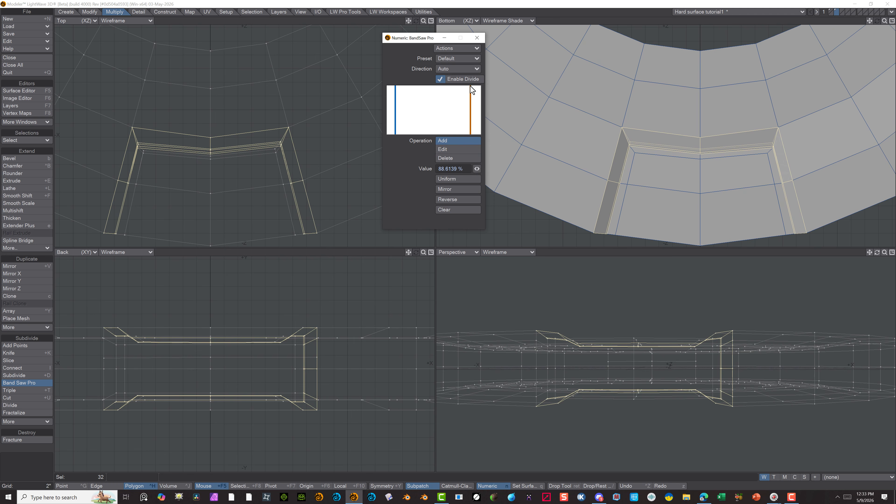
pyautogui.click(454, 190)
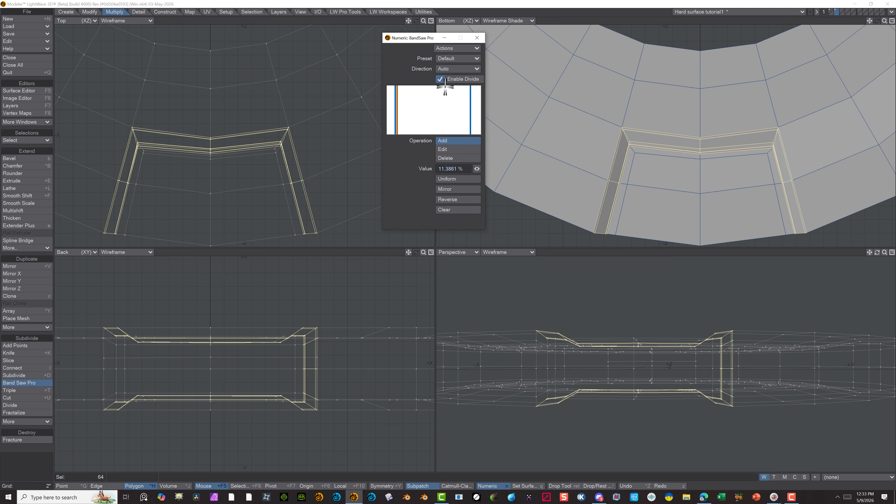
pyautogui.click(448, 157)
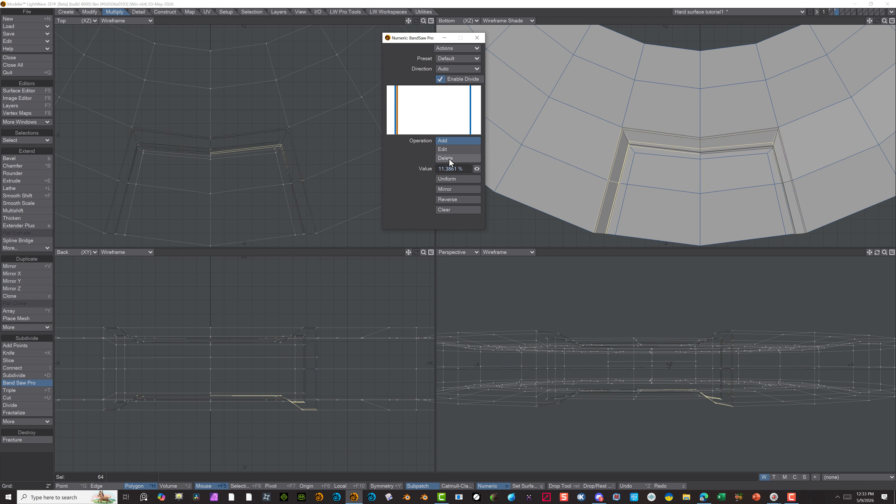
pyautogui.click(395, 106)
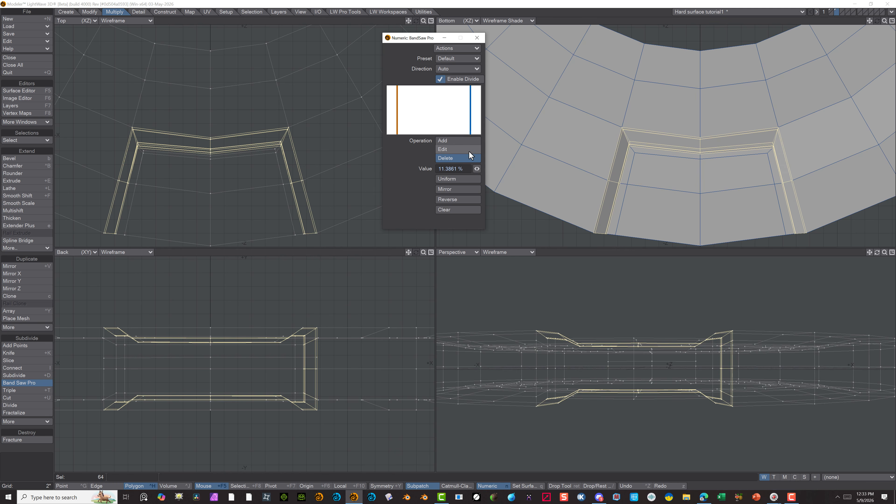
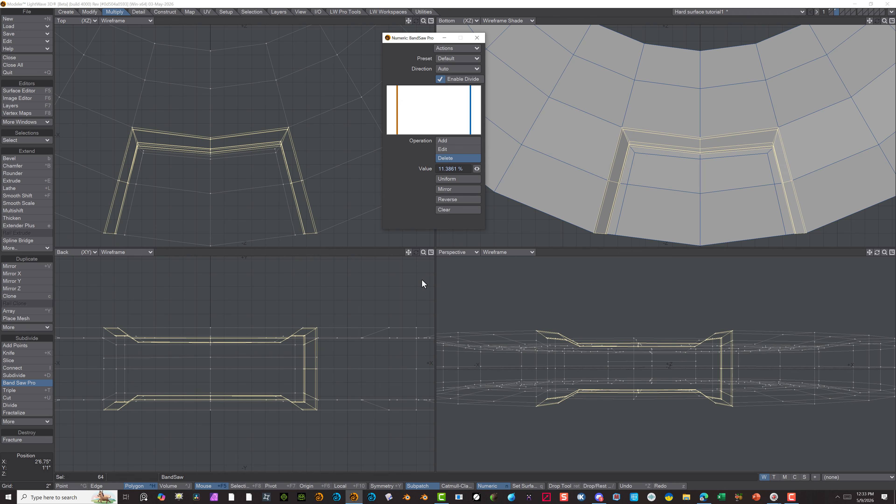
# Select two adjoining polygons on the narrow border strip of the underside recess's floor and cut the whole strip band with Band Saw Pro
pyautogui.press('space')
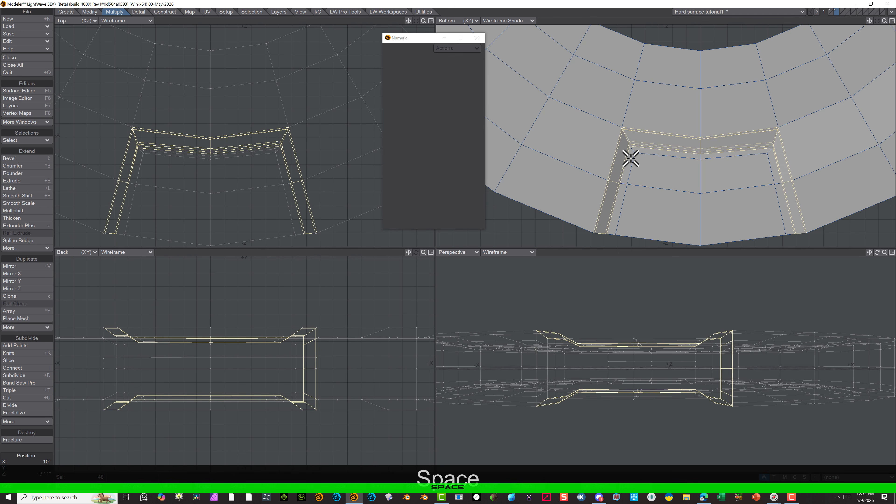
pyautogui.click(18, 468)
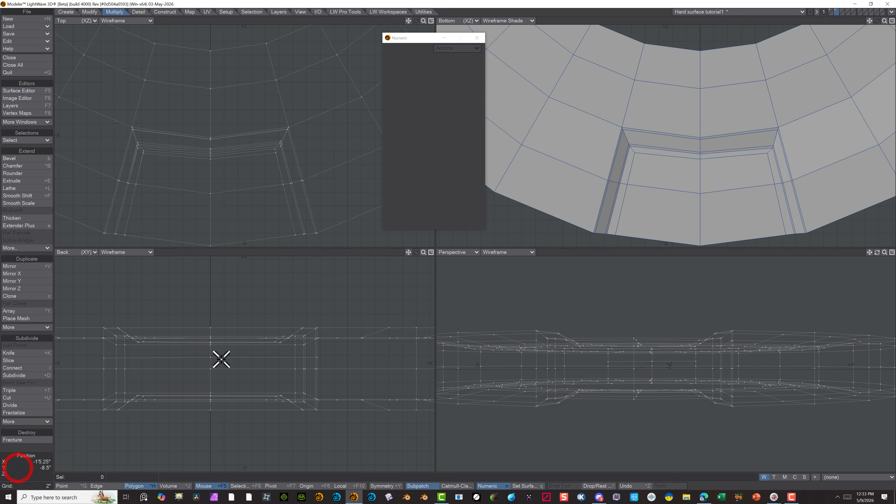
pyautogui.click(770, 155)
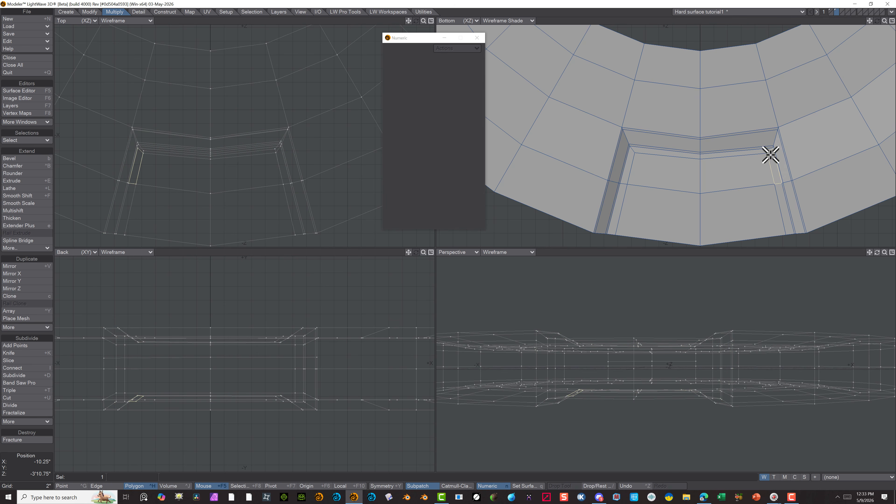
pyautogui.click(769, 181)
pyautogui.click(776, 184)
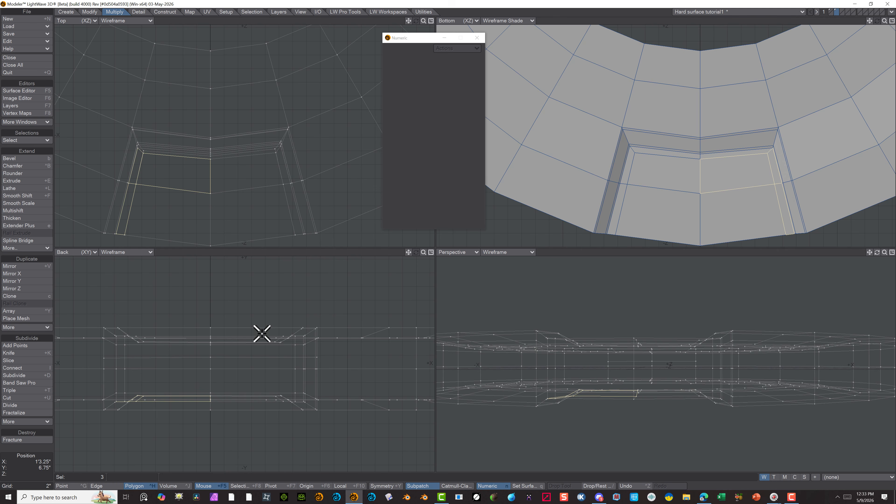
pyautogui.click(19, 464)
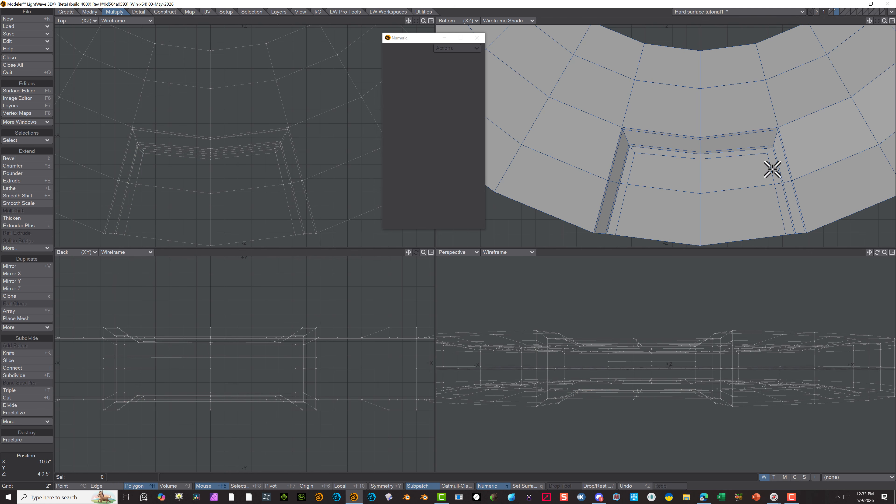
pyautogui.moveTo(772, 172); pyautogui.dragTo(780, 190)
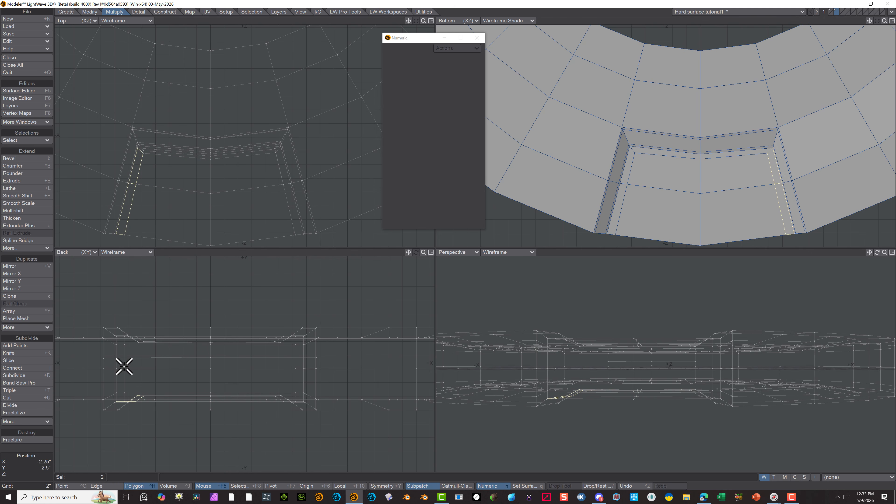
pyautogui.click(28, 383)
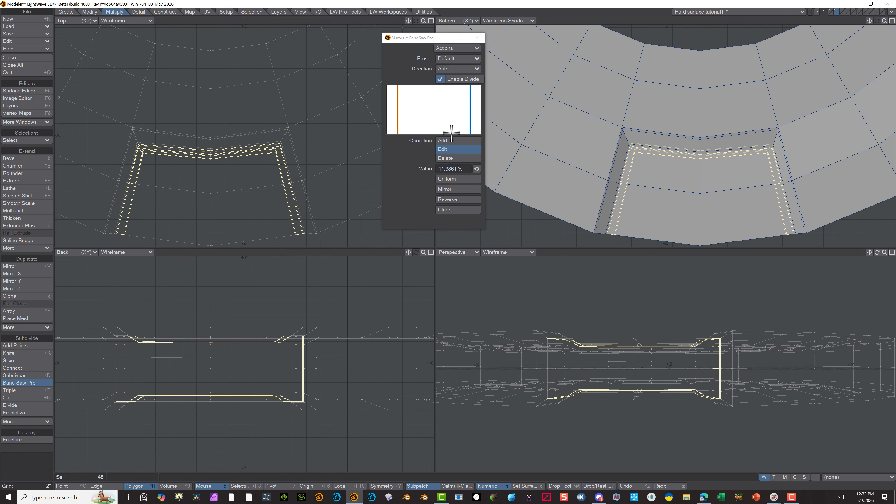
# Delete the 11.4% Band Saw Pro cut and set the remaining cut on the border strip to 90%
pyautogui.click(443, 158)
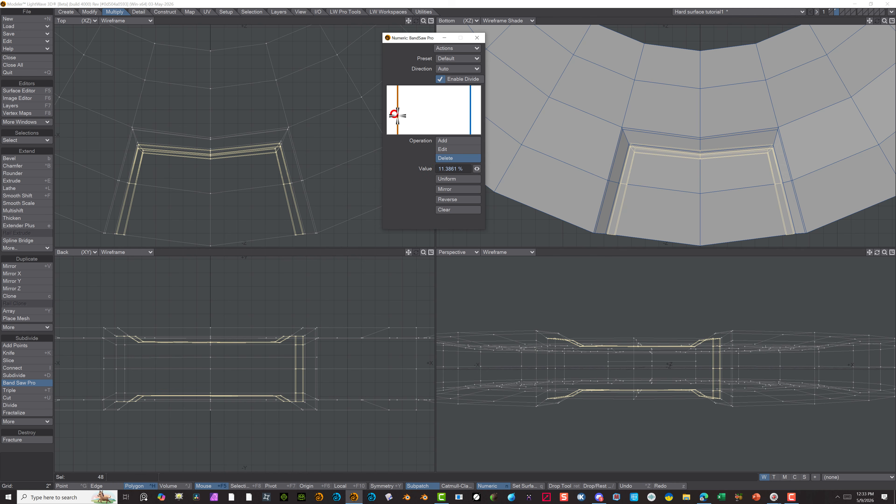
pyautogui.click(400, 121)
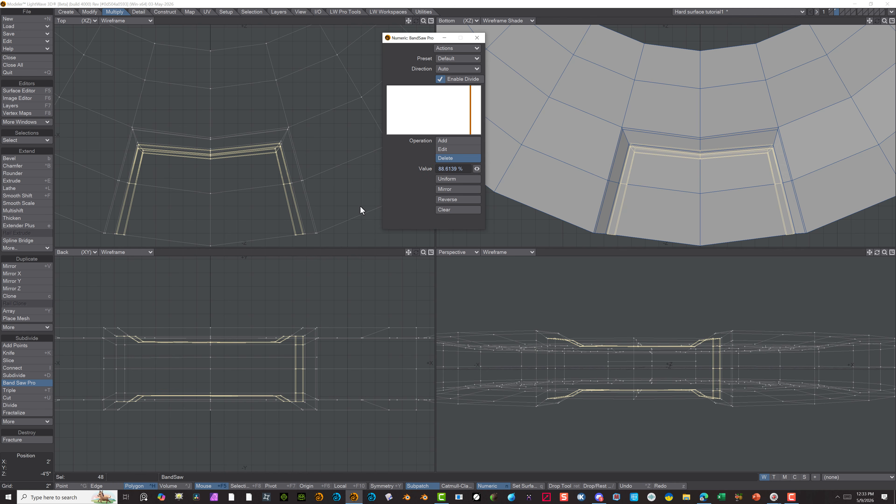
pyautogui.click(661, 188)
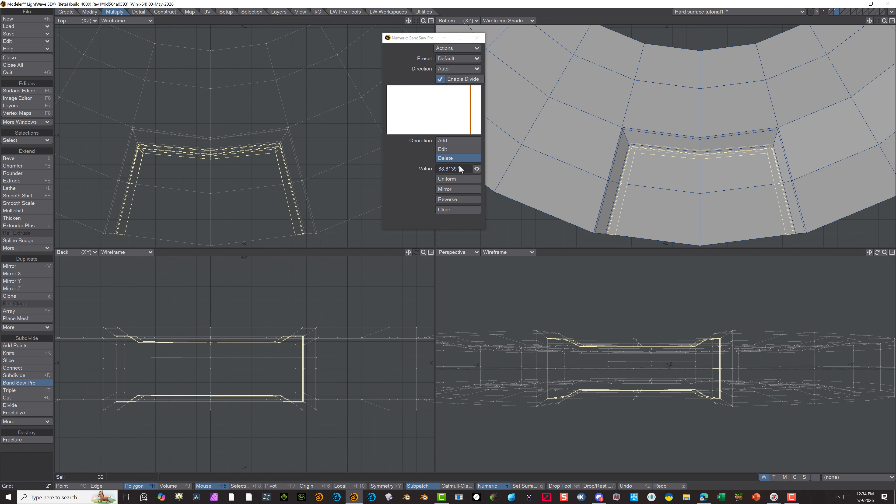
pyautogui.moveTo(474, 169)
pyautogui.mouseDown()
pyautogui.moveTo(206, 169)
pyautogui.moveTo(483, 169)
pyautogui.mouseUp()
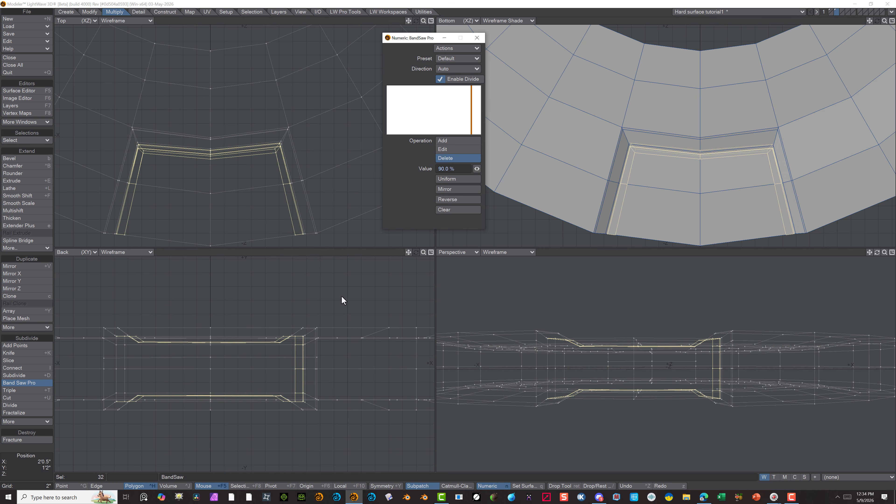
pyautogui.click(46, 471)
# Clear the polygon selection and preview the whole disc with SubPatch smoothing, returning it to the faceted cage
pyautogui.scroll(-3, 637, 72)
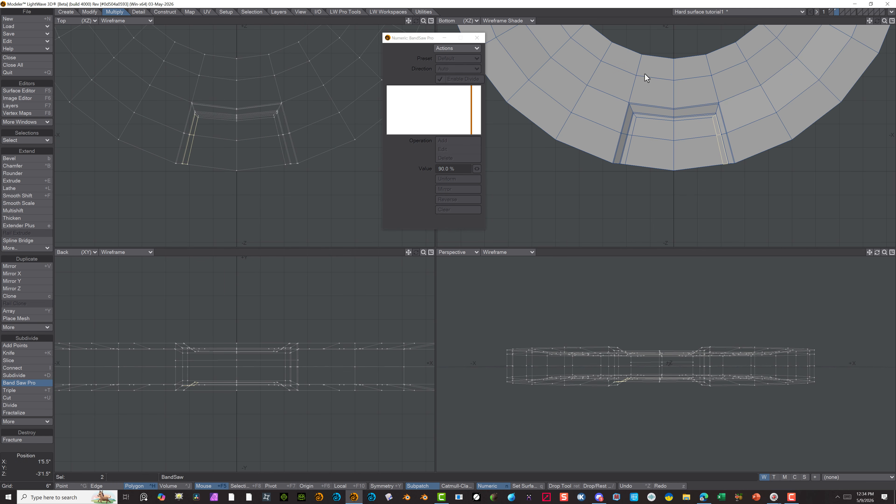
pyautogui.press('Tab')
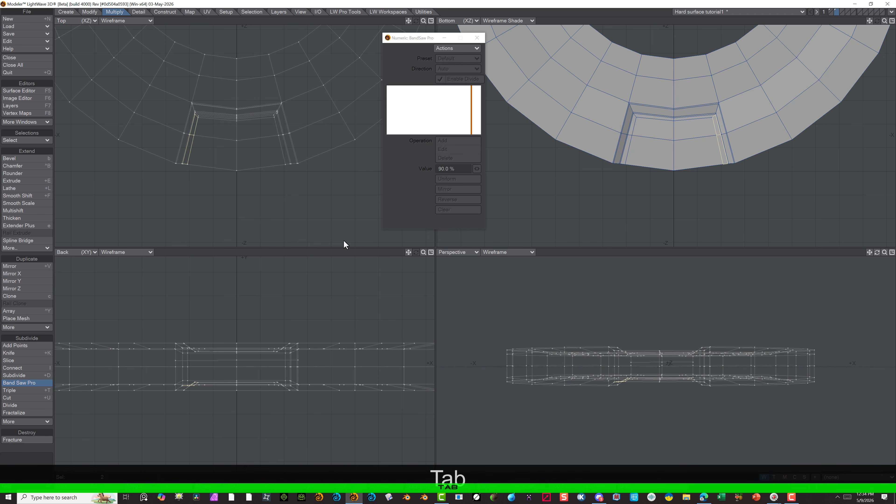
pyautogui.click(40, 458)
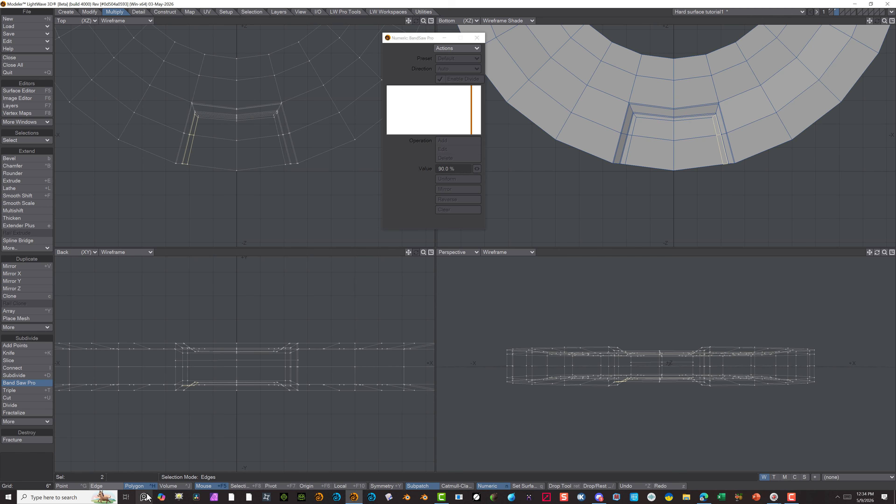
pyautogui.click(110, 486)
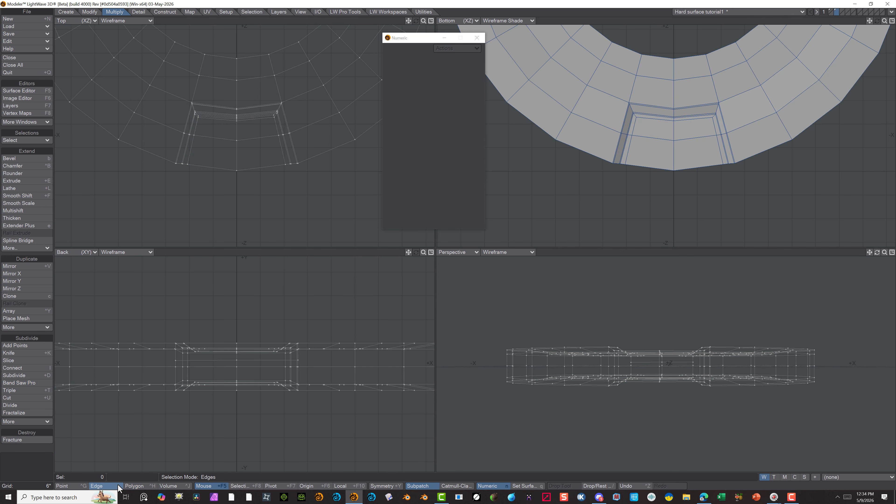
pyautogui.click(141, 486)
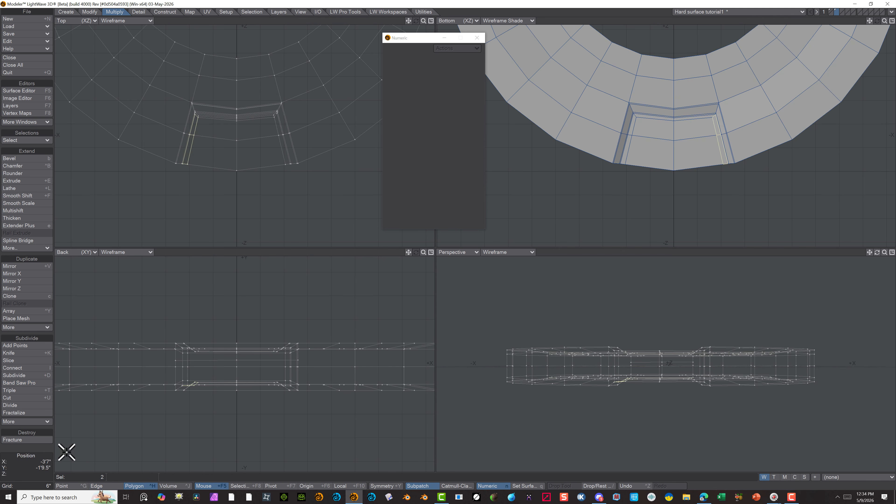
pyautogui.click(40, 451)
pyautogui.press('Tab')
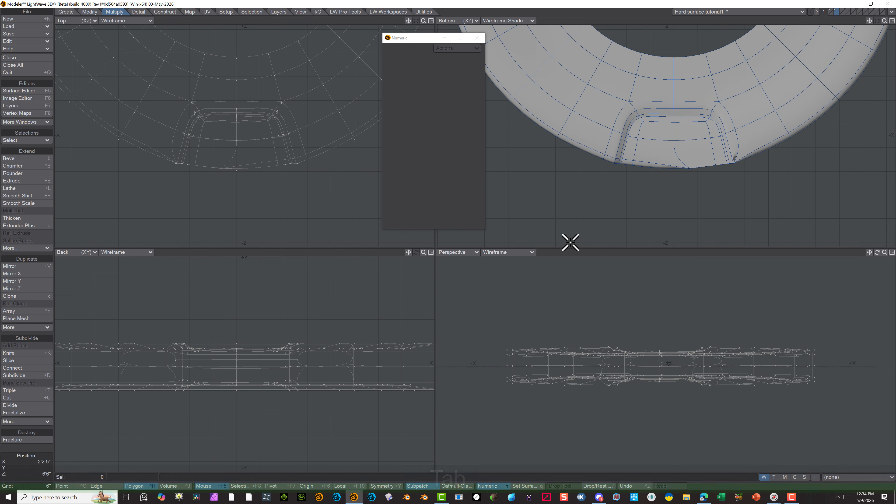
pyautogui.press('Tab')
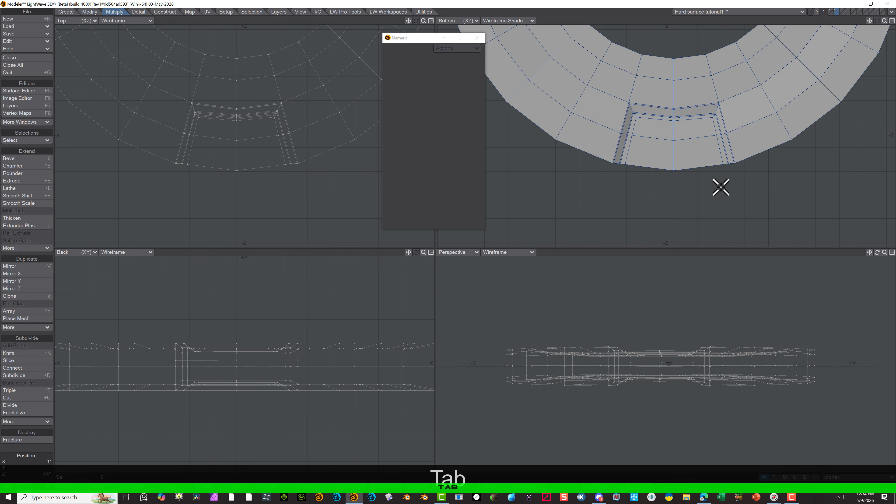
# Change the Bottom view to Perspective and examine the recess's side walls and edges where they meet the disc's outer rim
pyautogui.keyDown('alt'); pyautogui.moveTo(607, 126); pyautogui.dragTo(591, 157); pyautogui.keyUp('alt')
pyautogui.click(446, 38)
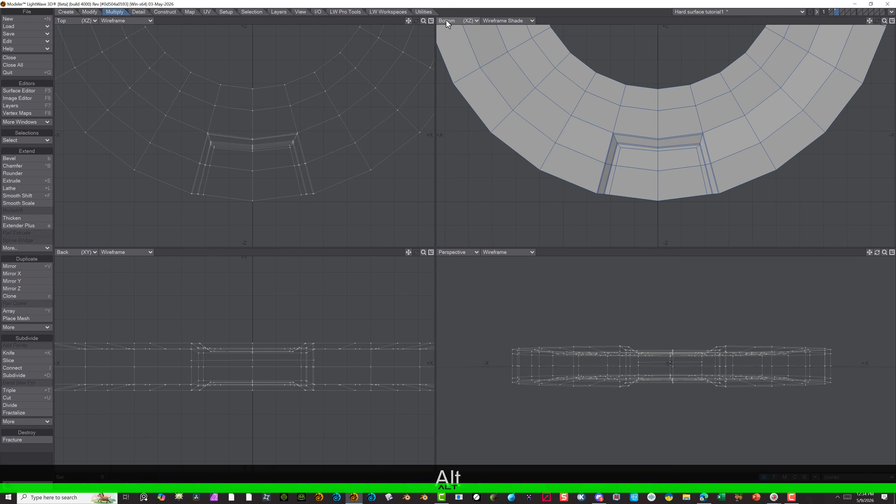
pyautogui.click(446, 20)
pyautogui.click(446, 59)
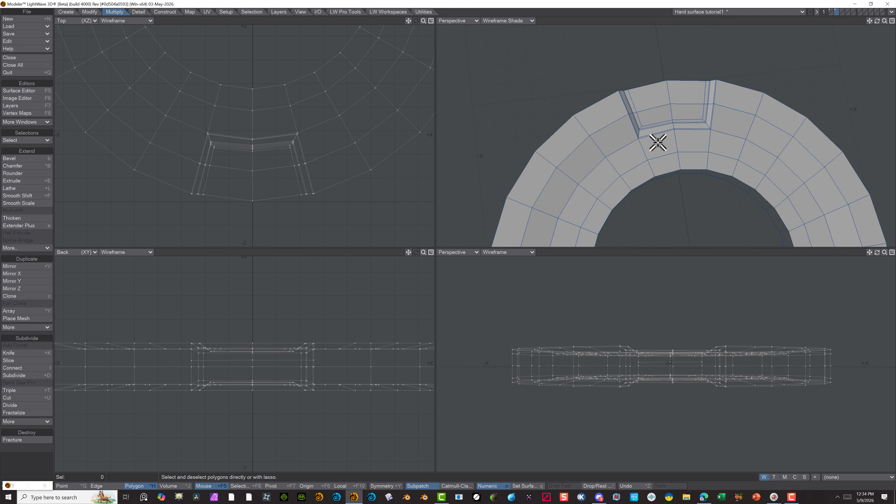
pyautogui.keyDown('alt'); pyautogui.moveTo(699, 90); pyautogui.dragTo(699, 230); pyautogui.keyUp('alt')
pyautogui.scroll(5, 730, 104)
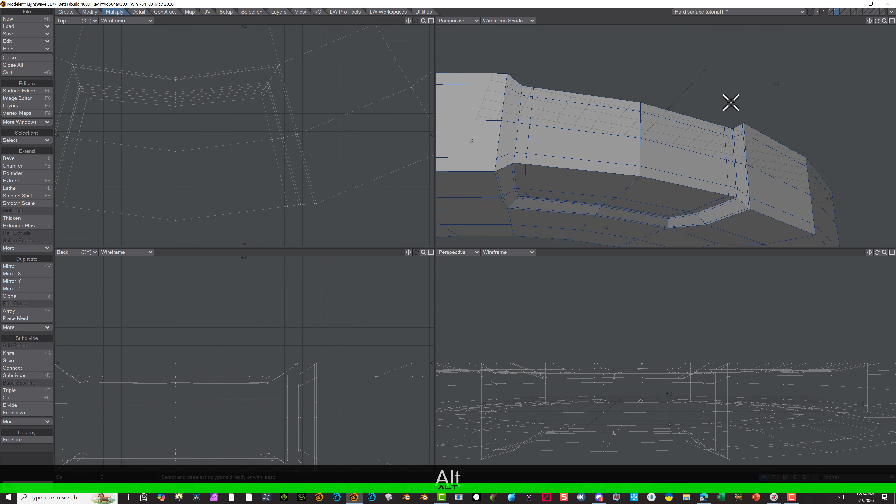
pyautogui.moveTo(655, 131)
pyautogui.keyDown('alt'); pyautogui.mouseDown()
pyautogui.moveTo(644, 156)
pyautogui.moveTo(626, 80)
pyautogui.moveTo(640, 100)
pyautogui.moveTo(646, 88)
pyautogui.moveTo(650, 96)
pyautogui.moveTo(651, 154)
pyautogui.moveTo(630, 224)
pyautogui.moveTo(639, 195)
pyautogui.mouseUp(); pyautogui.keyUp('alt')
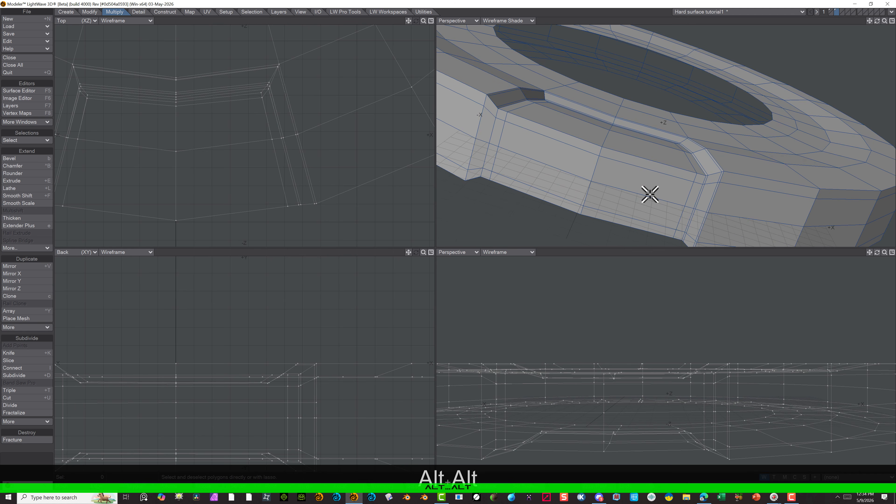
pyautogui.scroll(1, 486, 130)
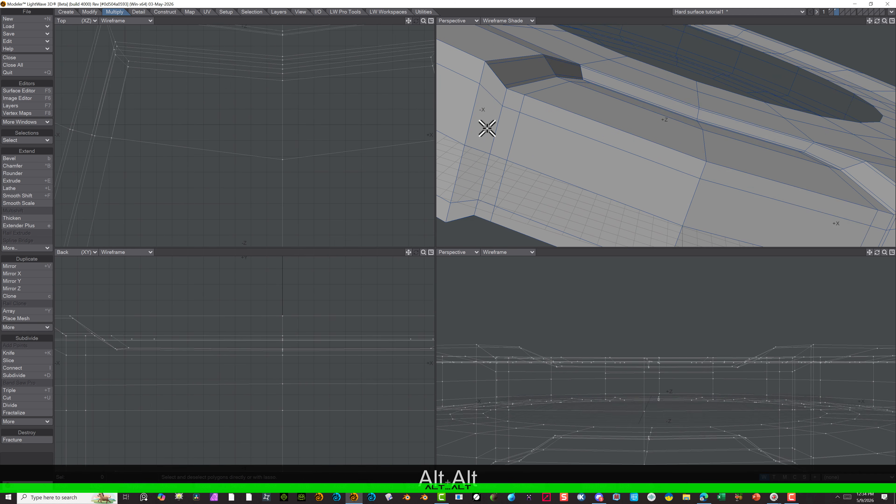
pyautogui.scroll(-1, 505, 111)
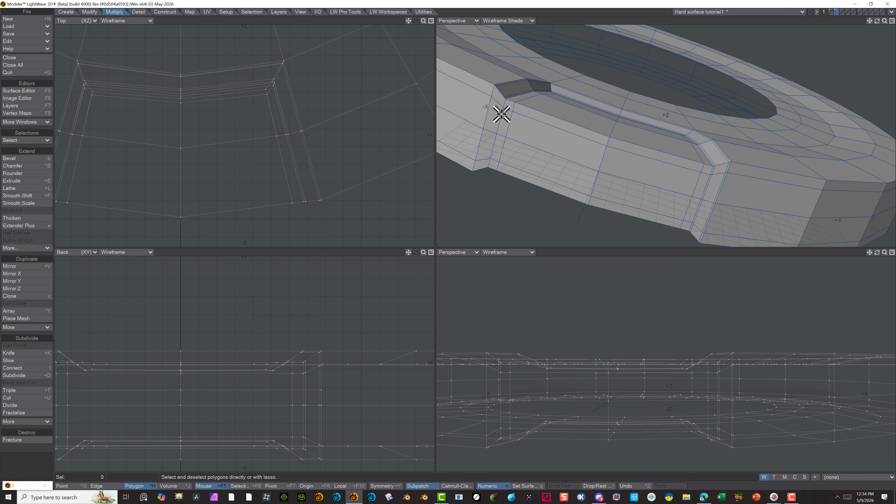
pyautogui.moveTo(560, 196)
pyautogui.keyDown('alt'); pyautogui.mouseDown()
pyautogui.moveTo(616, 186)
pyautogui.moveTo(554, 126)
pyautogui.moveTo(484, 98)
pyautogui.moveTo(556, 76)
pyautogui.moveTo(492, 80)
pyautogui.moveTo(490, 92)
pyautogui.mouseUp(); pyautogui.keyUp('alt')
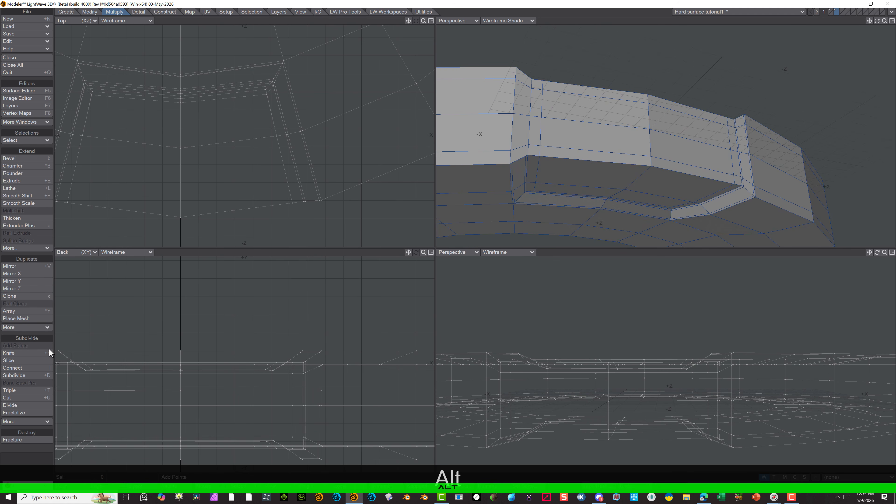
# Slice a supporting edge down the disc's outer rim beside the outer corner of the recess's sloped side wall
pyautogui.click(33, 359)
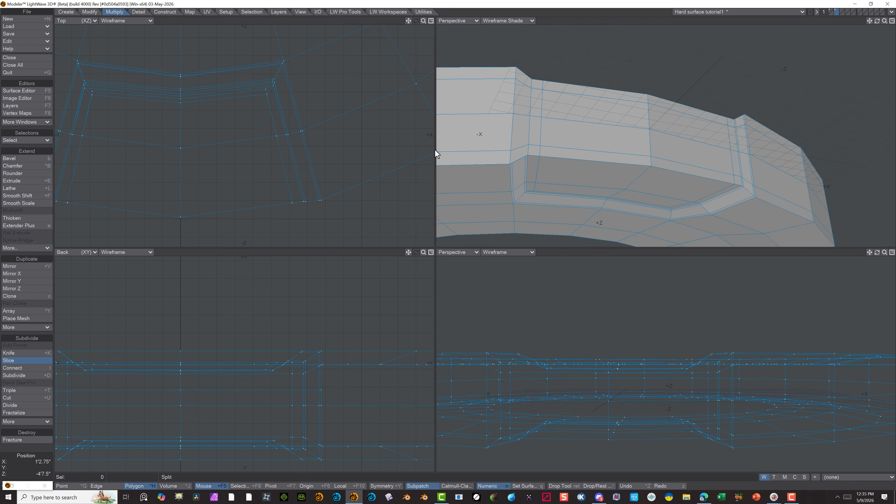
pyautogui.click(525, 157)
pyautogui.click(527, 114)
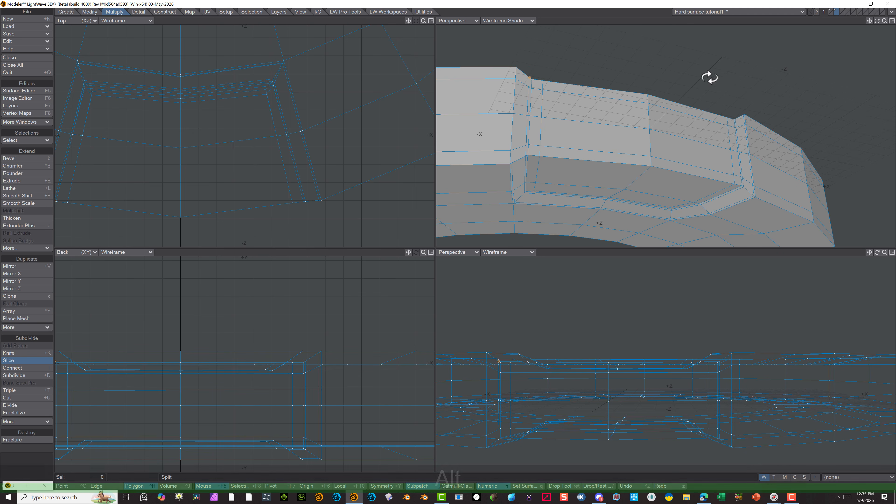
pyautogui.keyDown('alt'); pyautogui.moveTo(708, 76); pyautogui.dragTo(702, 146); pyautogui.keyUp('alt')
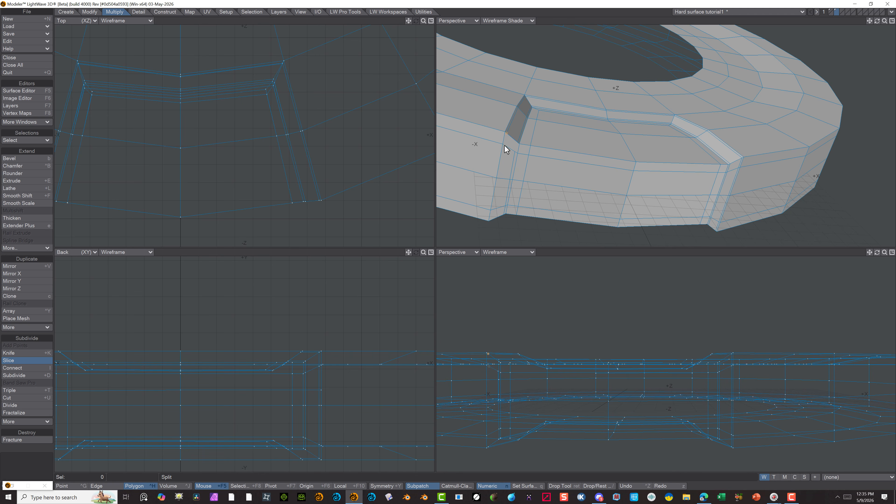
pyautogui.scroll(6, 498, 149)
pyautogui.keyDown('alt'); pyautogui.keyDown('shift'); pyautogui.moveTo(499, 149); pyautogui.dragTo(566, 89); pyautogui.keyUp('shift'); pyautogui.keyUp('alt')
pyautogui.scroll(-3, 566, 89)
pyautogui.scroll(-3, 580, 79)
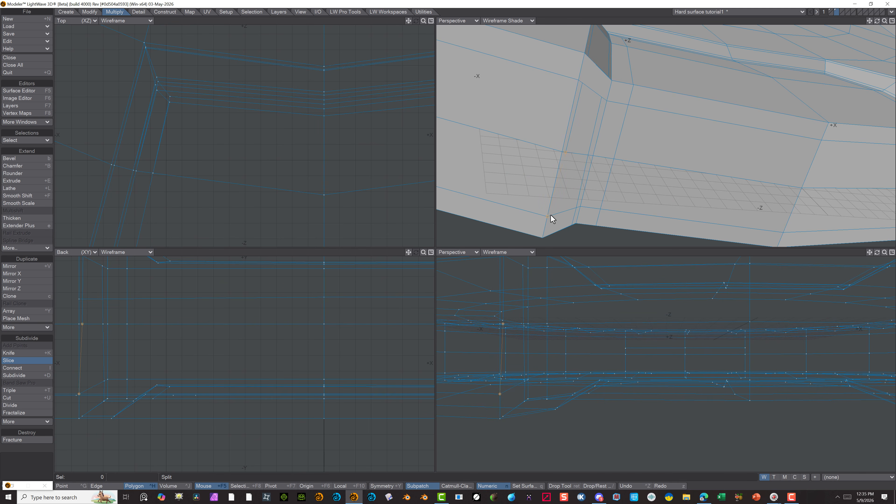
pyautogui.click(547, 237)
pyautogui.press('a')
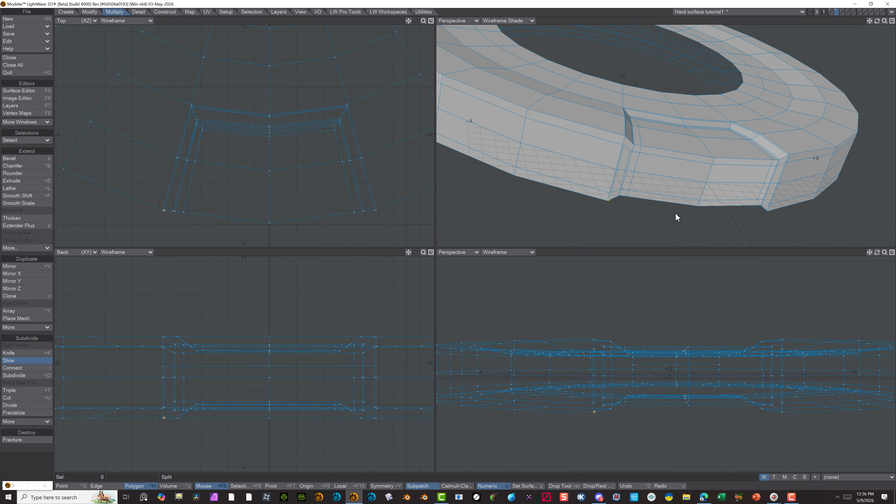
# Delete the wide polygon and the adjoining narrow strip polygon on the outer rim at the end of the recess's sloped side wall
pyautogui.keyDown('alt'); pyautogui.moveTo(666, 229); pyautogui.dragTo(657, 131); pyautogui.keyUp('alt')
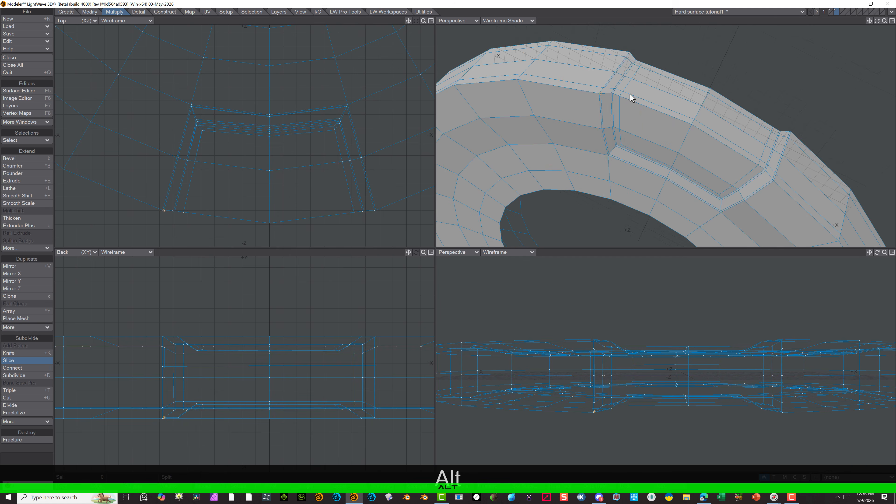
pyautogui.scroll(5, 581, 72)
pyautogui.scroll(2, 549, 120)
pyautogui.scroll(3, 531, 127)
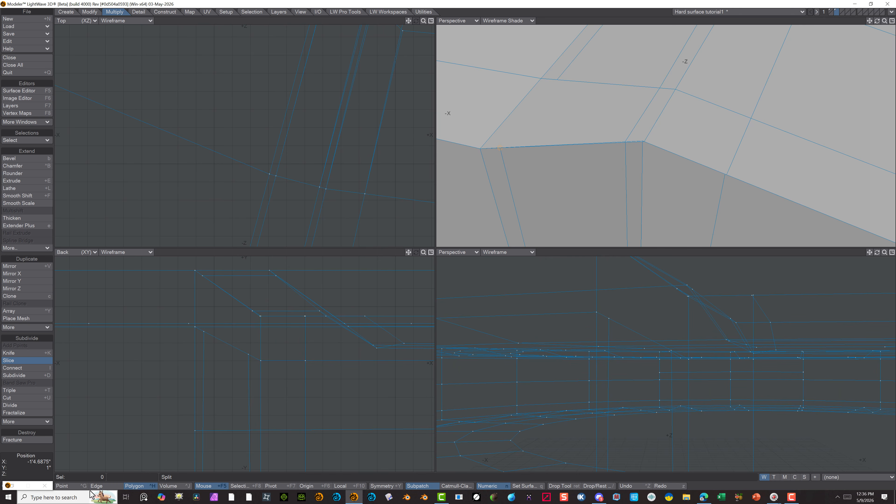
pyautogui.click(96, 485)
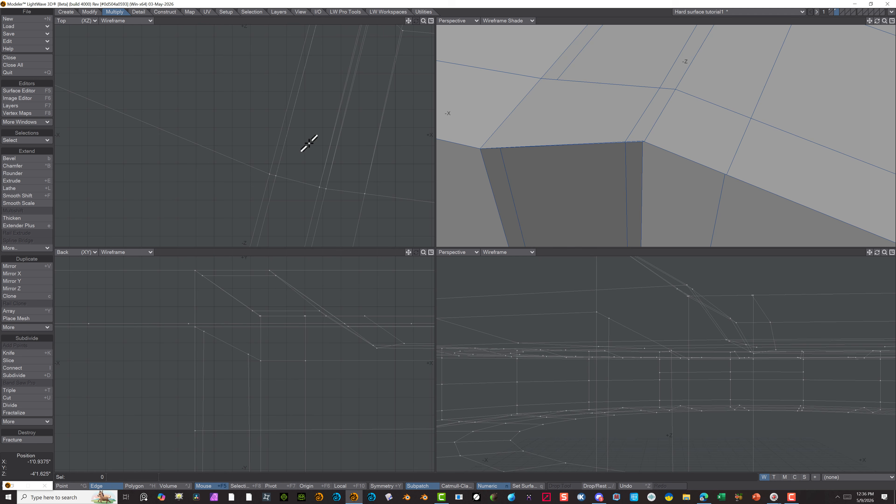
pyautogui.hotkey('ctrl', 'g')
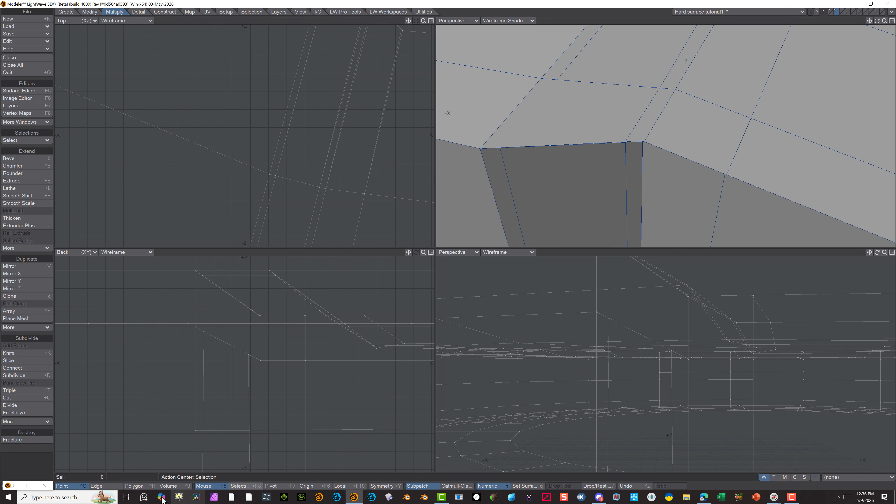
pyautogui.click(129, 487)
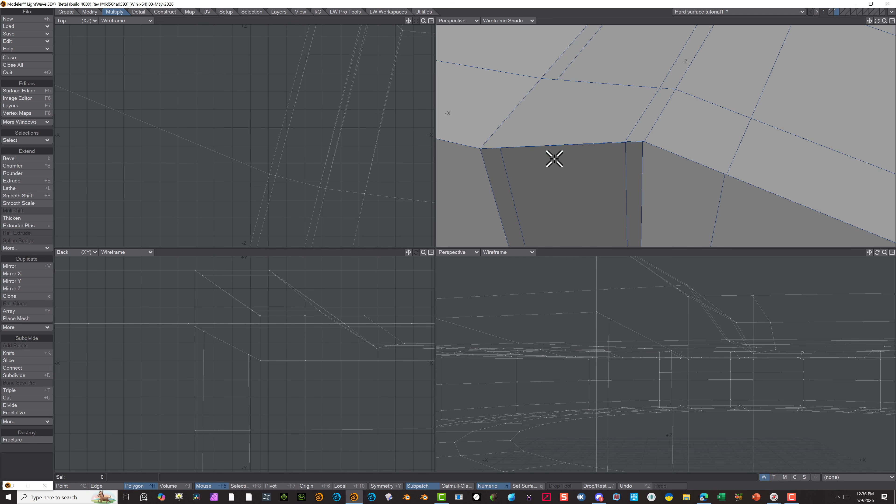
pyautogui.click(568, 106)
pyautogui.press('Delete')
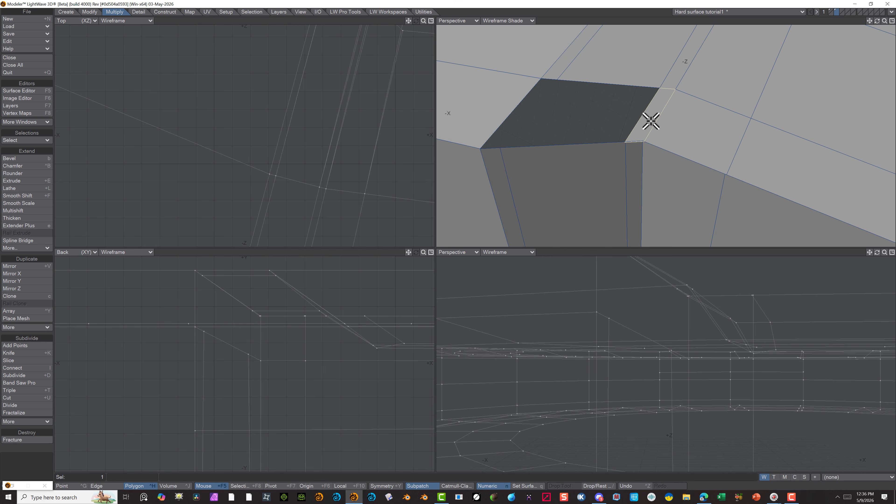
pyautogui.press('Delete')
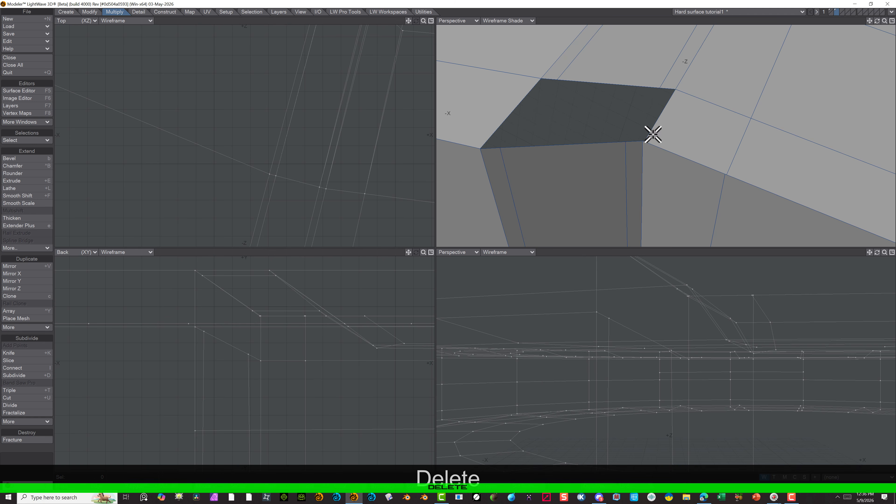
# Examine how the polygons beside the open rim corner connect by selecting them, and clear the selection
pyautogui.scroll(3, 678, 122)
pyautogui.scroll(-2, 654, 157)
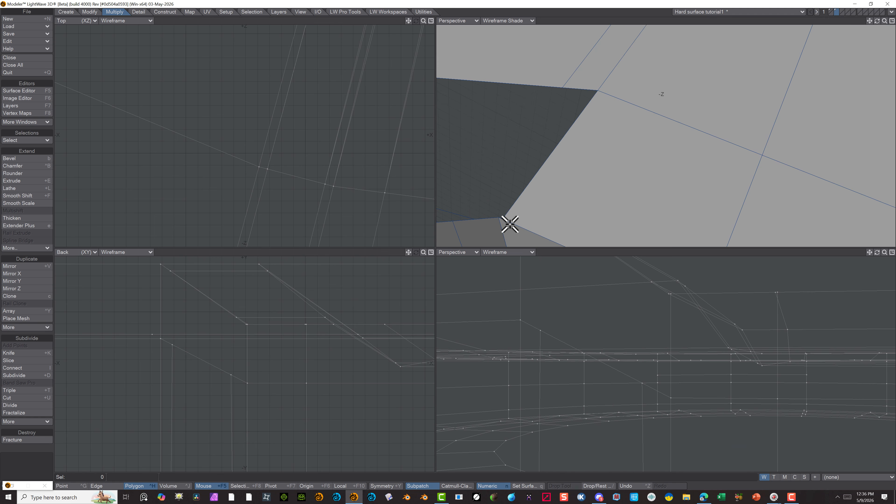
pyautogui.click(501, 212)
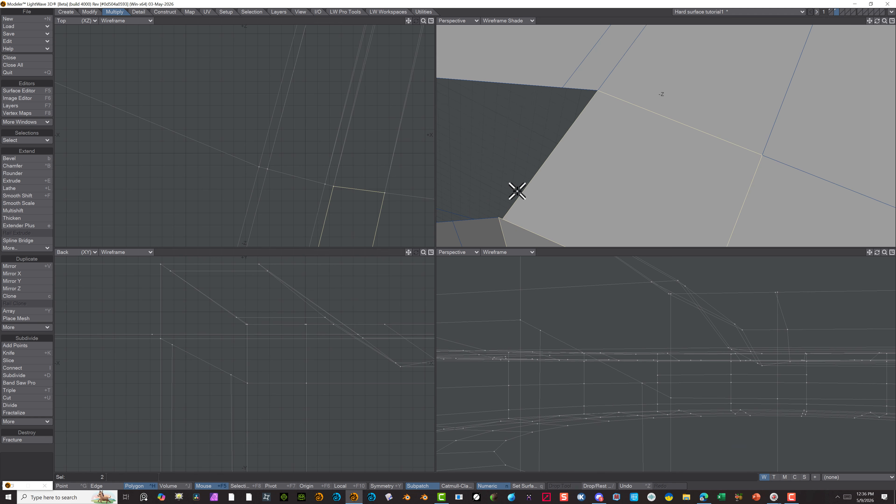
pyautogui.scroll(-2, 480, 136)
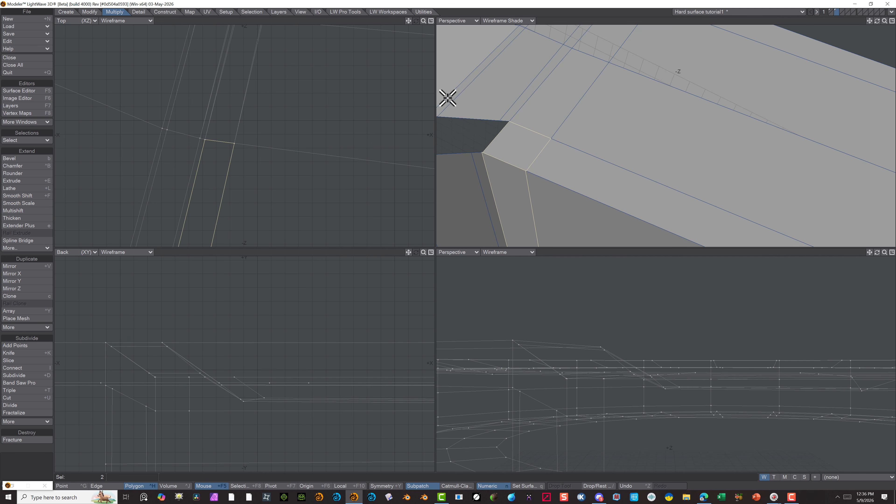
pyautogui.click(552, 166)
pyautogui.click(515, 180)
pyautogui.click(466, 127)
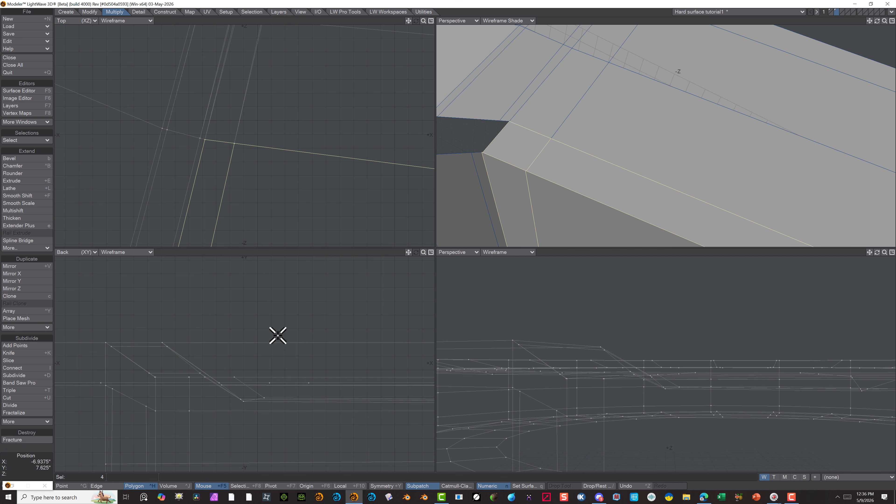
pyautogui.click(19, 467)
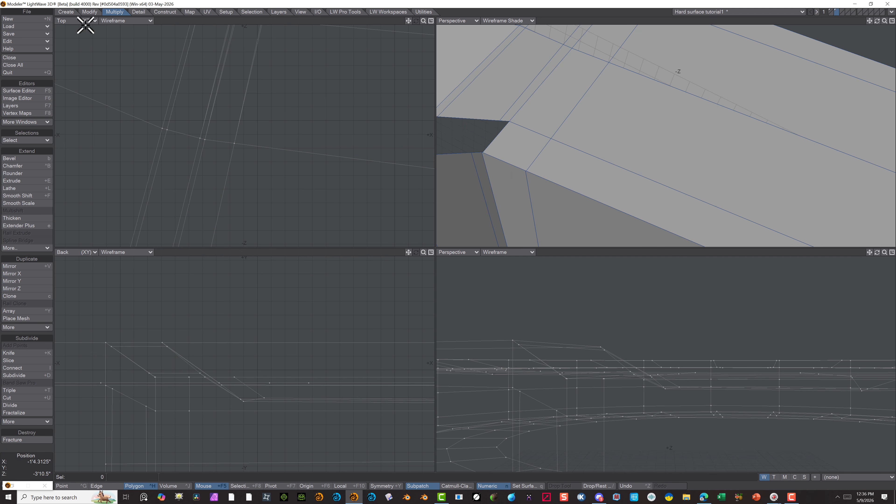
# Merge the two selected points on the rim edge beside the opening, using a Fixed range and a distance of 0.0394"
pyautogui.click(74, 487)
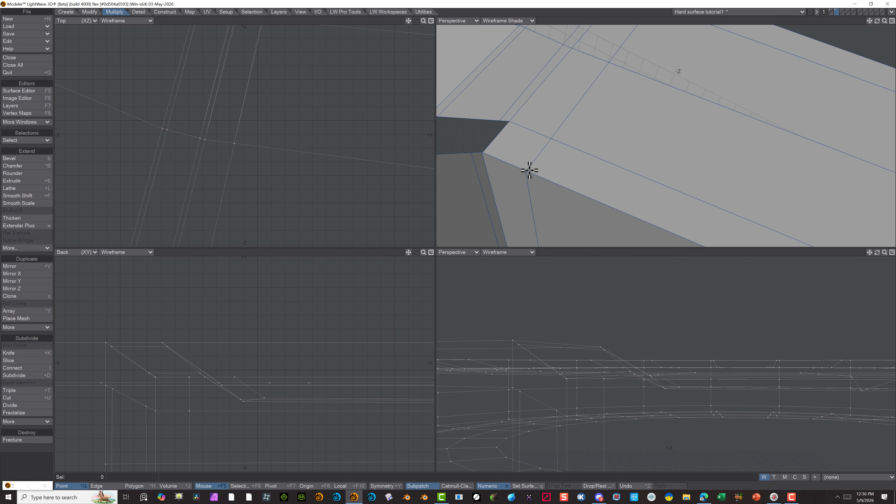
pyautogui.click(521, 173)
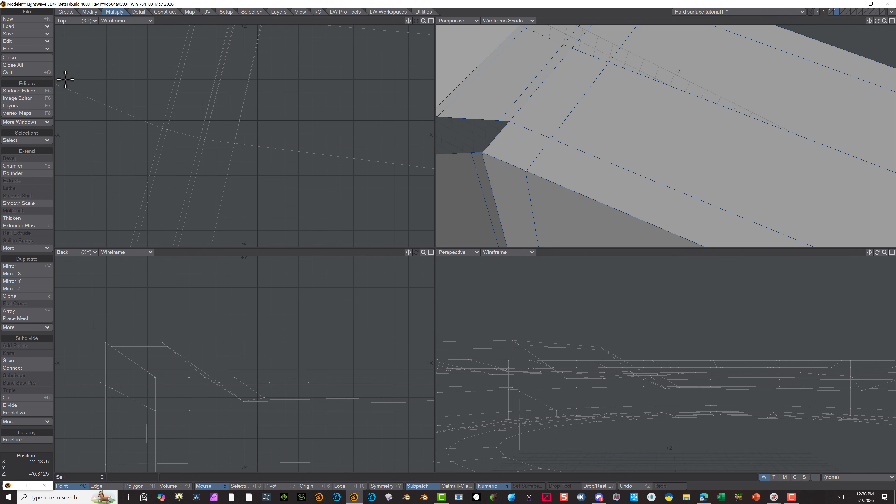
pyautogui.click(93, 12)
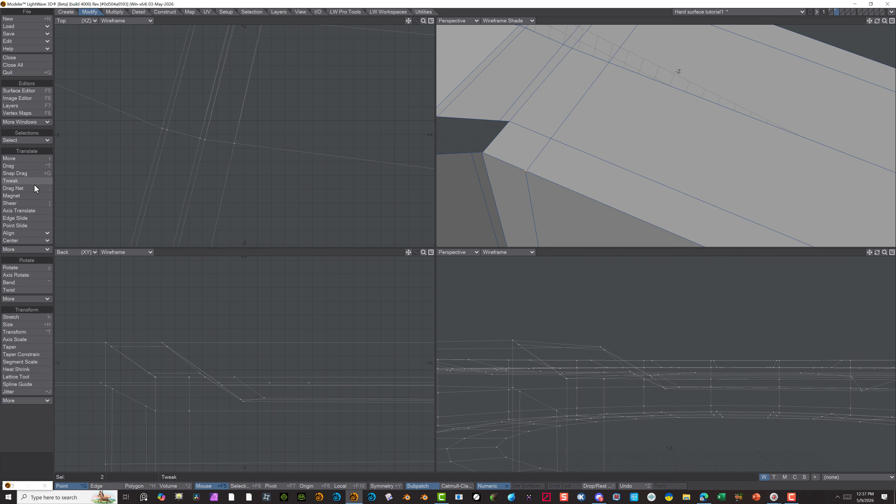
pyautogui.click(115, 13)
pyautogui.click(139, 11)
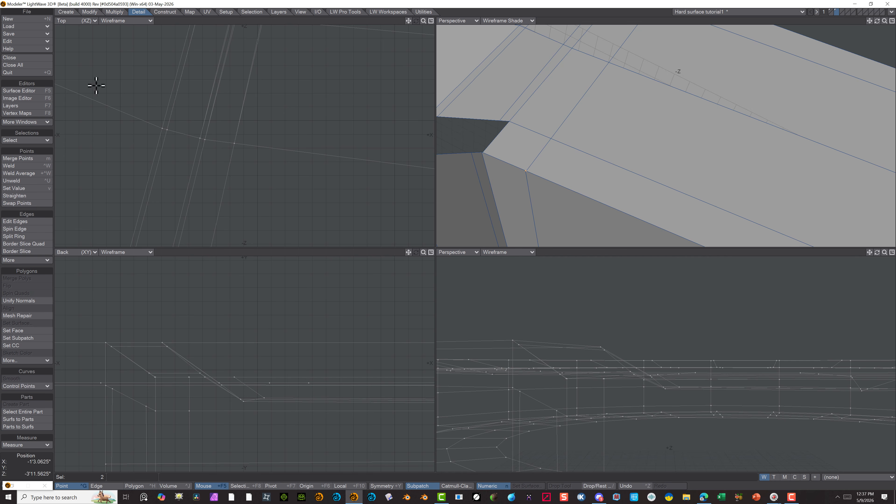
pyautogui.click(34, 158)
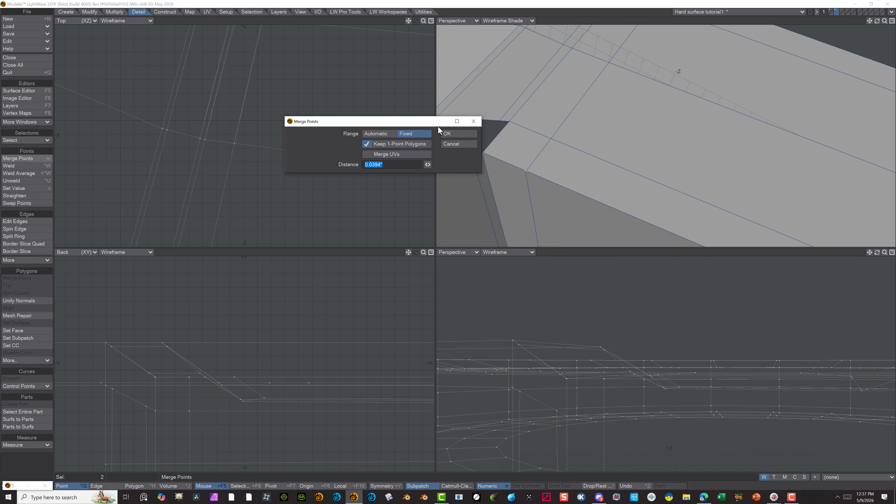
pyautogui.click(447, 134)
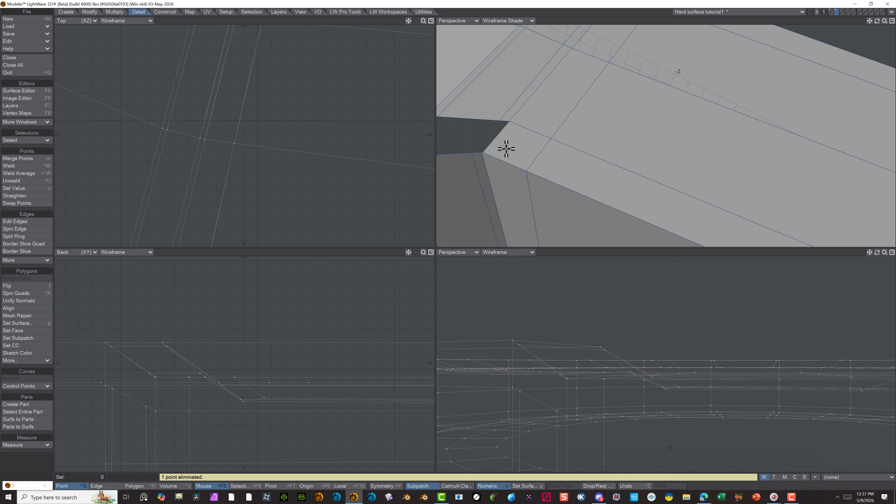
# Examine the points and edges at the opening's recess-side corner in an enlarged shaded perspective view, leaving nothing selected
pyautogui.click(483, 152)
pyautogui.press('KP_0')
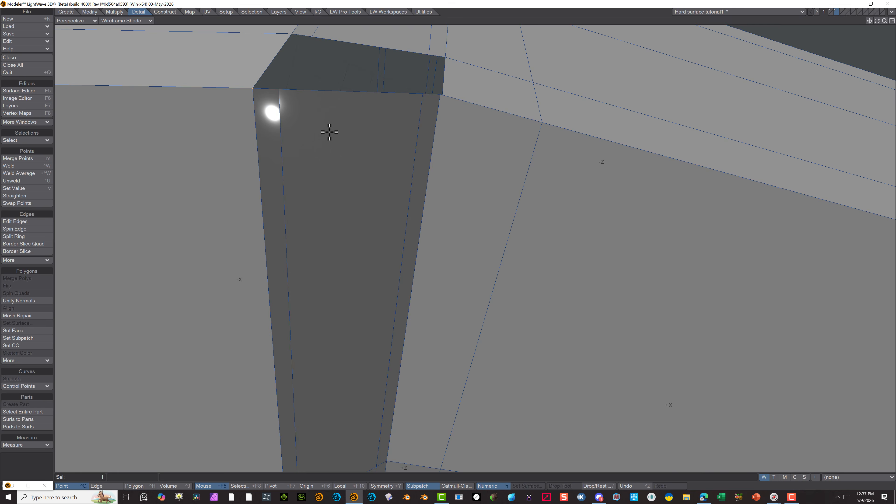
pyautogui.scroll(2, 340, 121)
pyautogui.scroll(-3, 385, 87)
pyautogui.scroll(3, 423, 58)
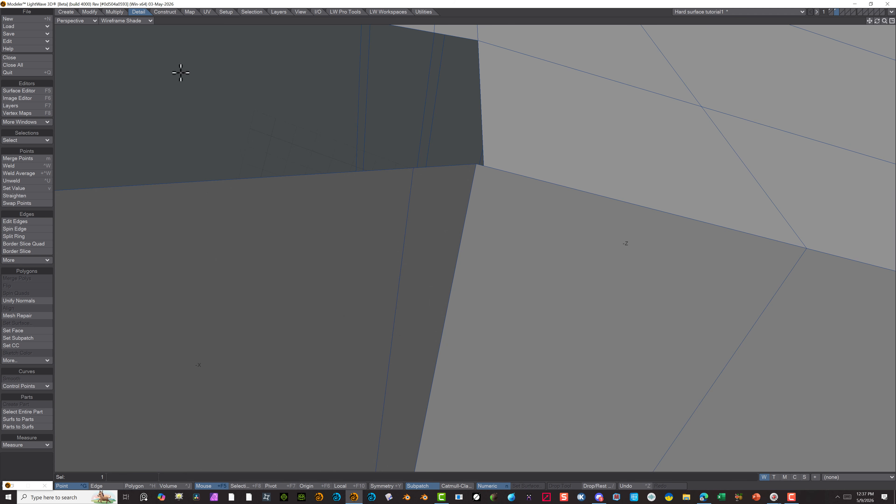
pyautogui.click(95, 486)
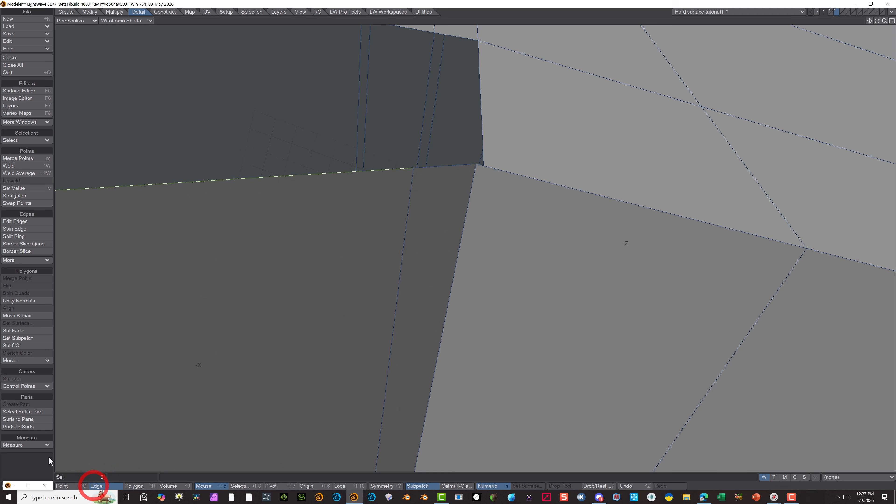
pyautogui.moveTo(492, 161); pyautogui.dragTo(474, 142, button='right')
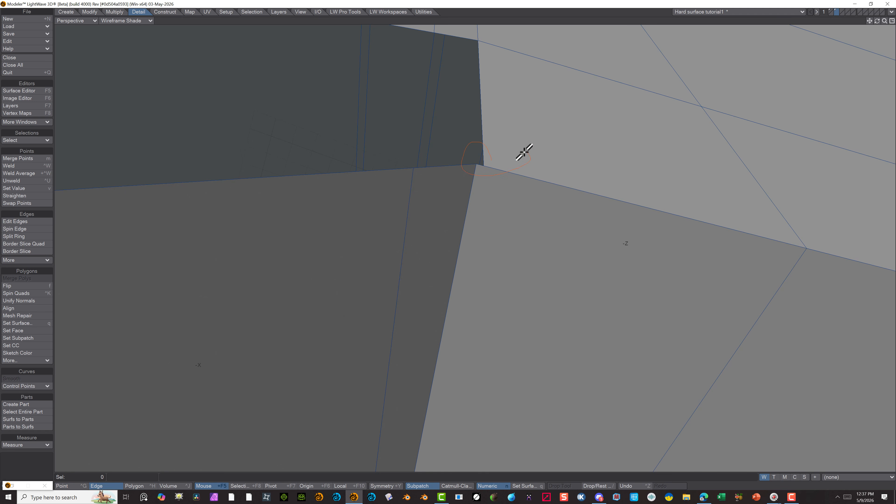
pyautogui.moveTo(524, 153); pyautogui.dragTo(506, 160, button='right')
pyautogui.click(70, 486)
pyautogui.click(33, 470)
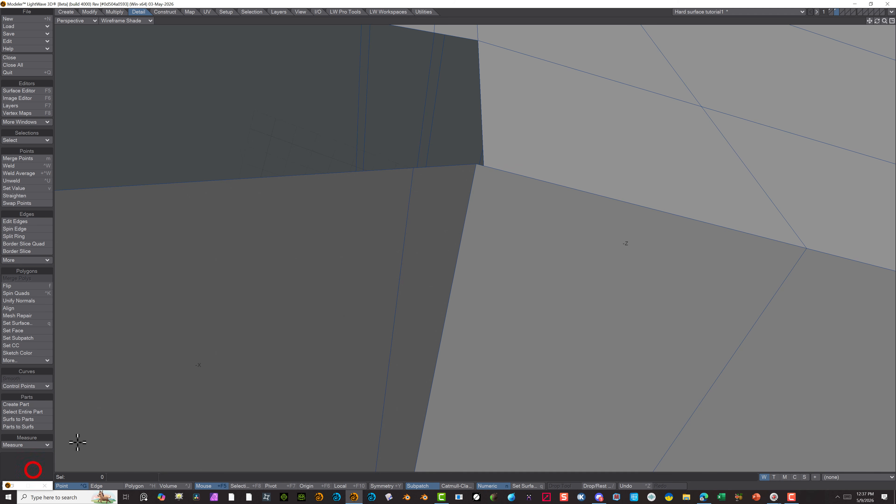
# Weld the two nearly coincident points at the opening's recess-side corner into one
pyautogui.moveTo(514, 138)
pyautogui.mouseDown(button='right')
pyautogui.moveTo(500, 135)
pyautogui.moveTo(511, 134)
pyautogui.mouseUp(button='right')
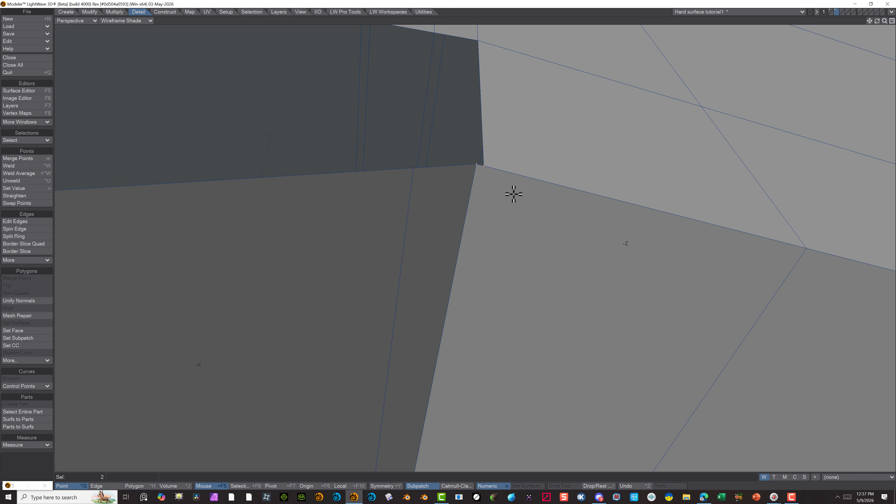
pyautogui.click(483, 165)
pyautogui.moveTo(479, 170); pyautogui.dragTo(514, 181, button='right')
pyautogui.moveTo(455, 188)
pyautogui.mouseDown(button='right')
pyautogui.moveTo(589, 136)
pyautogui.moveTo(466, 160)
pyautogui.moveTo(566, 126)
pyautogui.mouseUp(button='right')
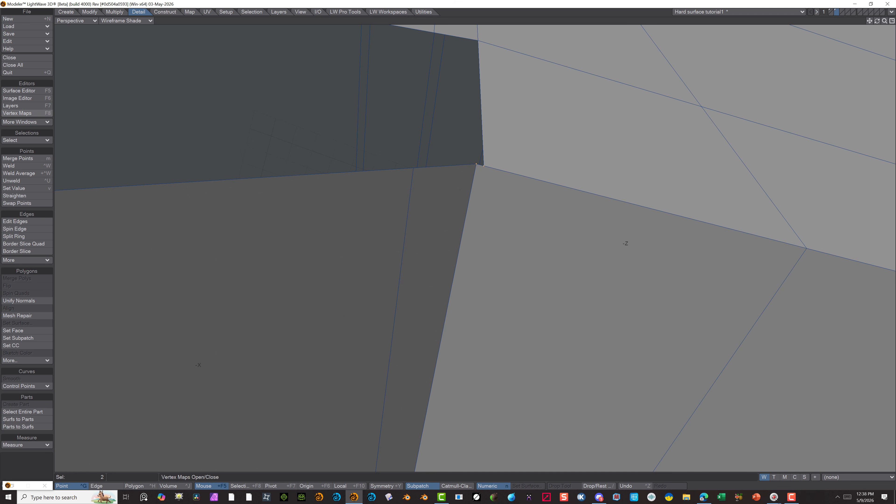
pyautogui.click(29, 166)
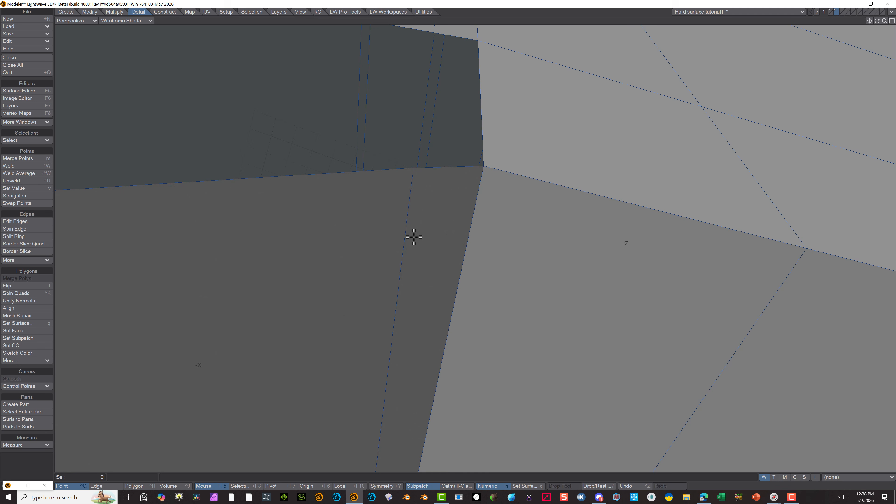
# Fill the rim opening with three four-point polygons that continue the side wall's two supporting edges
pyautogui.scroll(-3, 415, 149)
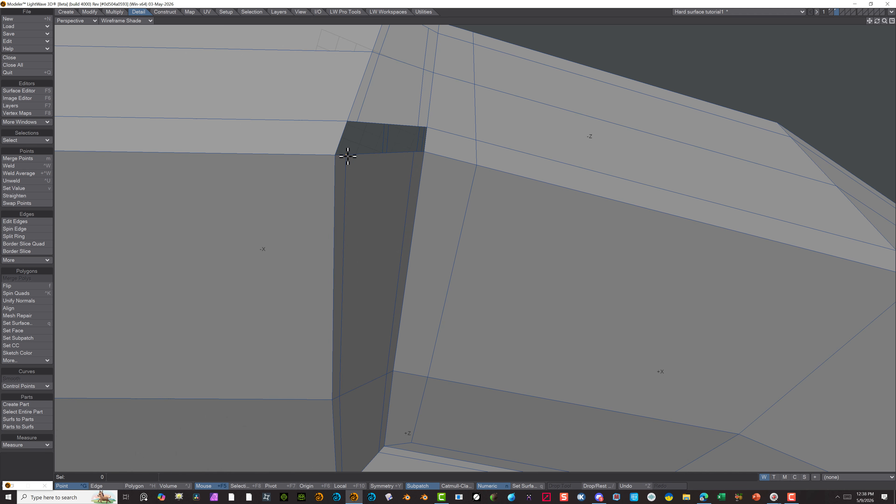
pyautogui.click(340, 157)
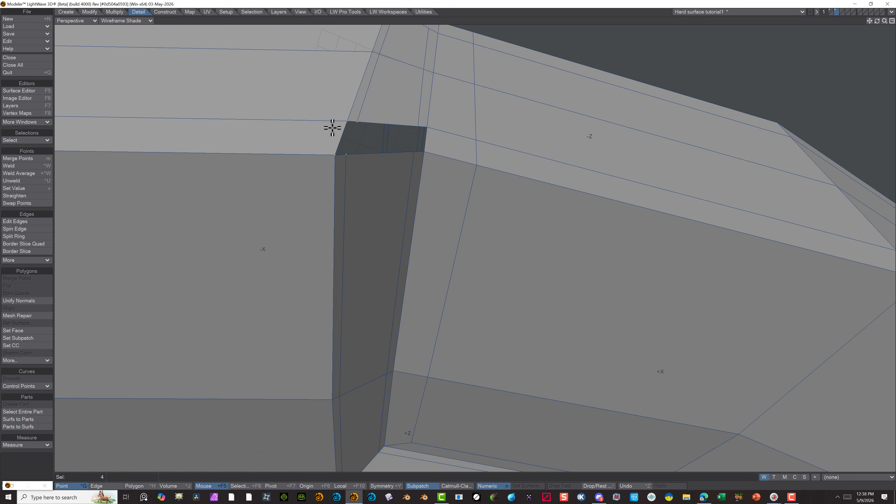
pyautogui.press('p')
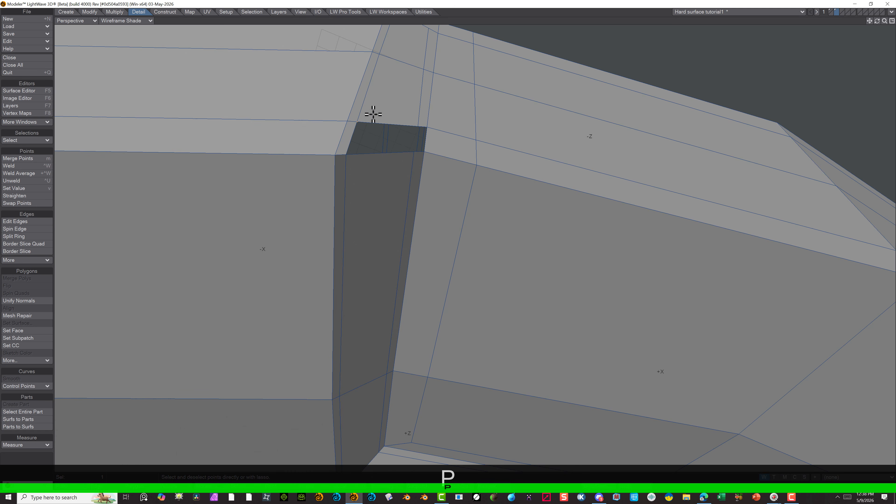
pyautogui.click(418, 128)
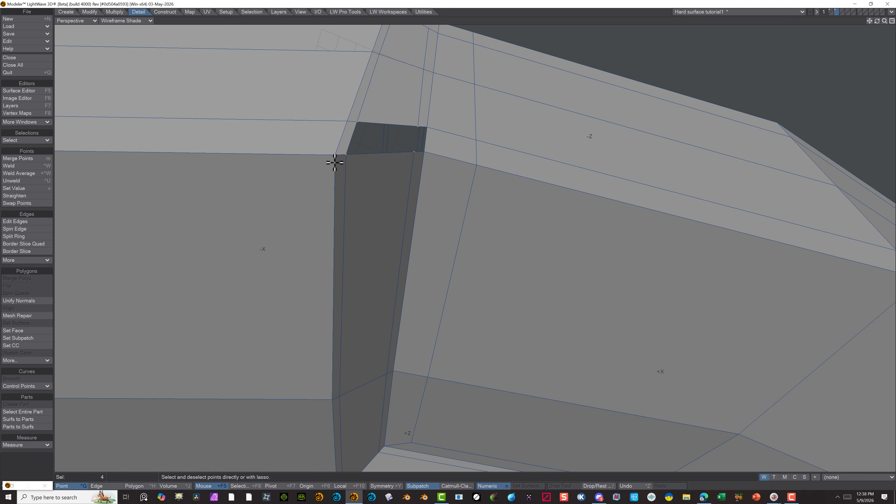
pyautogui.press('p')
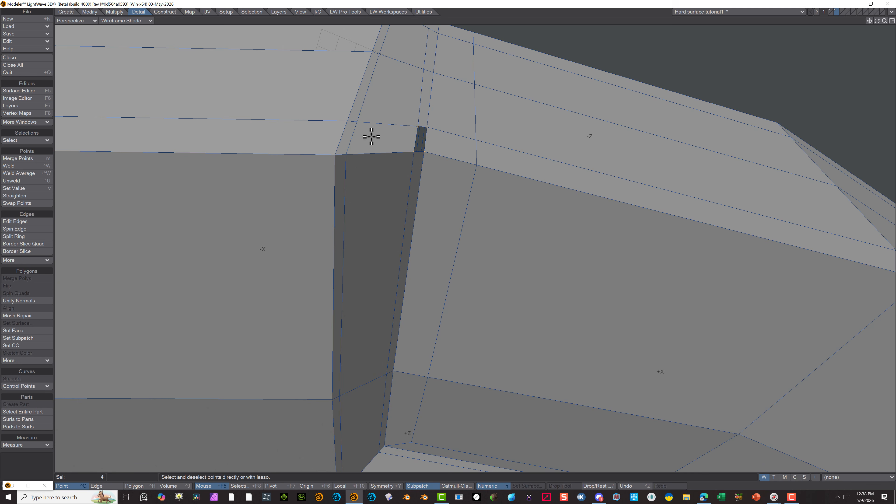
pyautogui.press('p')
pyautogui.scroll(-3, 417, 129)
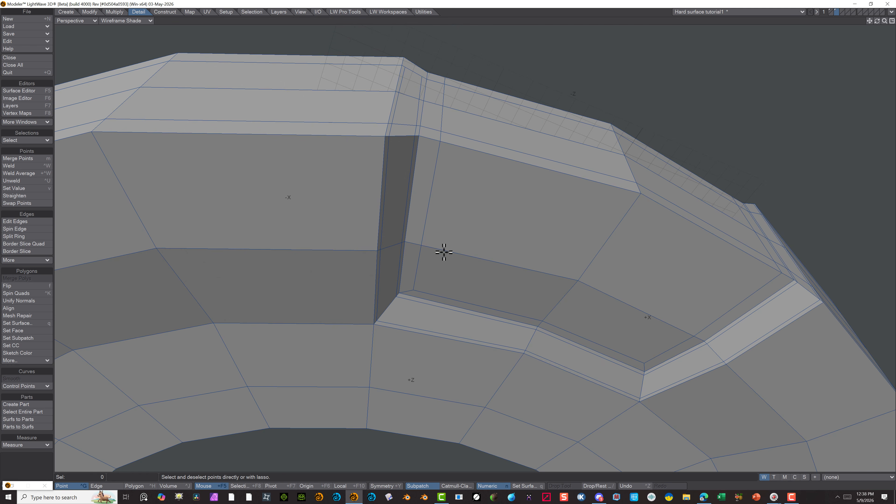
# Delete the rim polygon at the outer end of the sloped side wall of the recess on the disc's opposite face
pyautogui.keyDown('alt'); pyautogui.moveTo(442, 246); pyautogui.dragTo(373, 242); pyautogui.keyUp('alt')
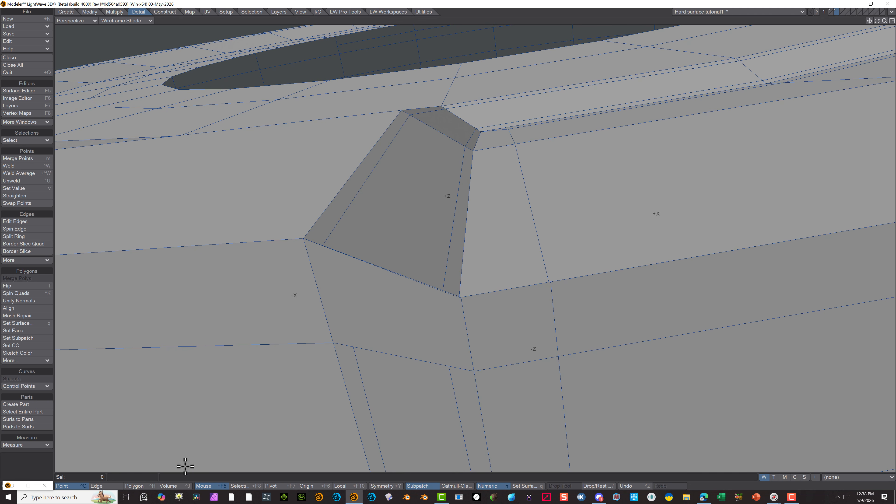
pyautogui.click(134, 485)
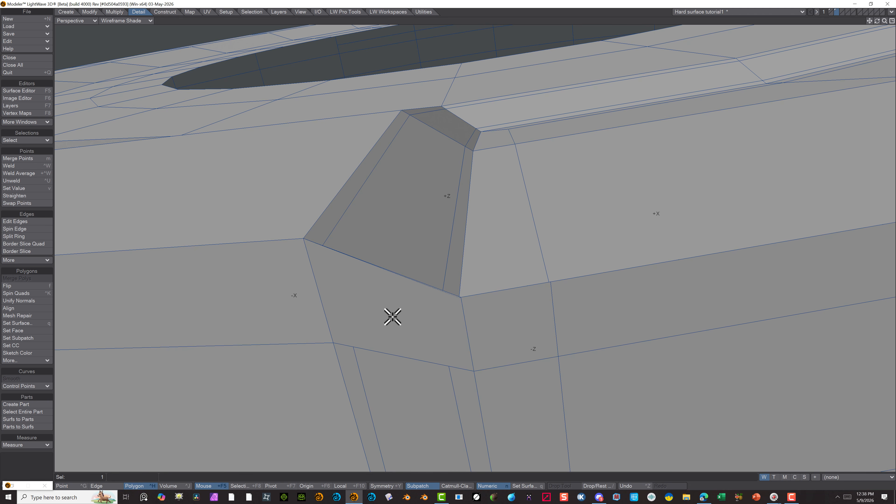
pyautogui.click(35, 469)
pyautogui.click(361, 311)
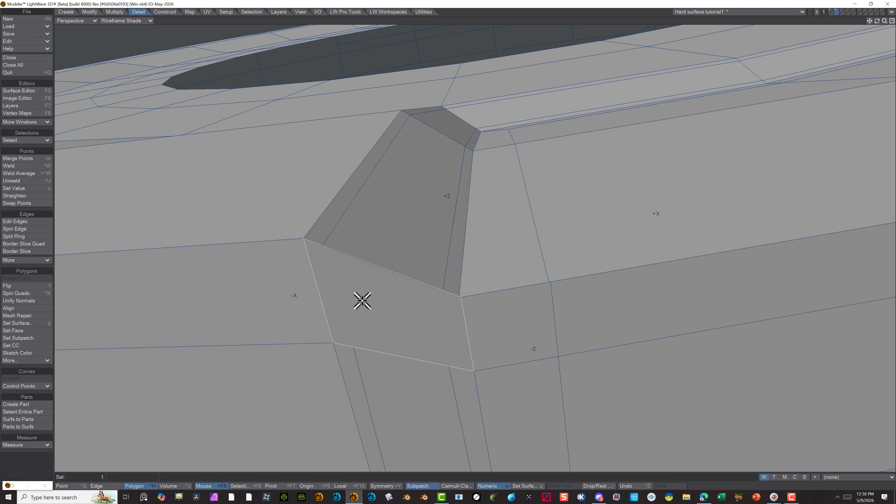
pyautogui.press('Delete')
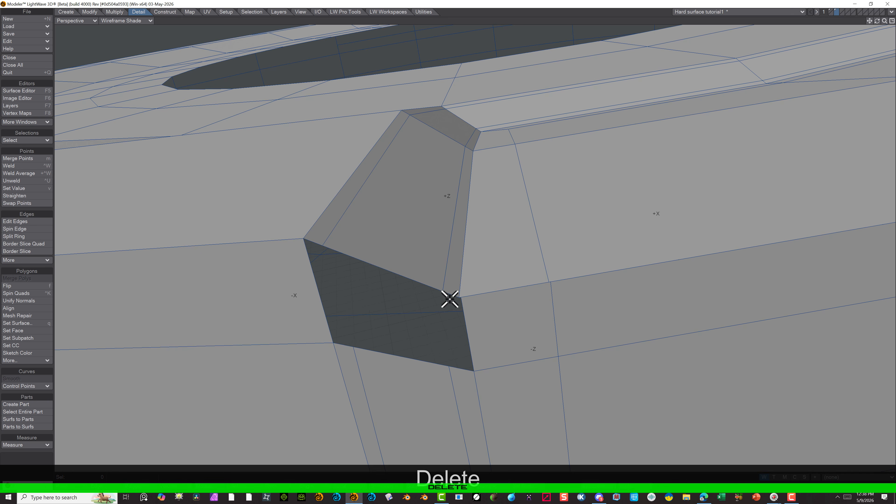
# Merge the two nearly coincident points at the opening's recess-side corner using a fixed distance of 0.0394"
pyautogui.click(79, 487)
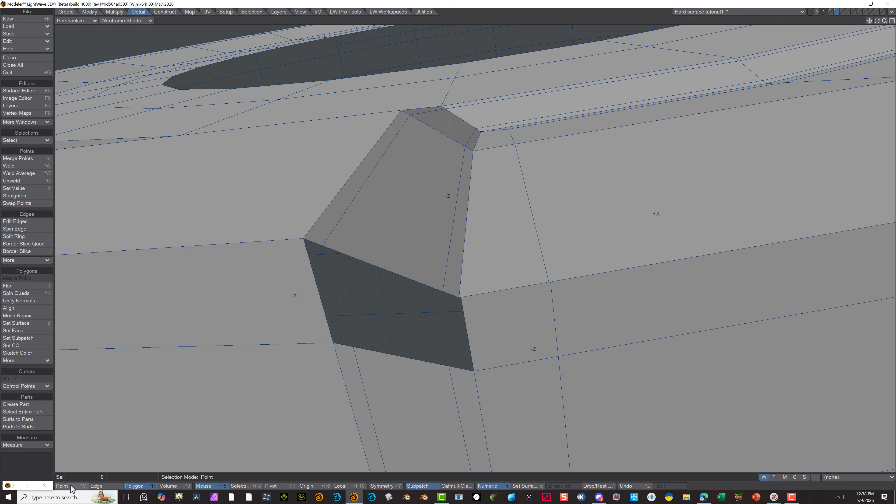
pyautogui.click(461, 298)
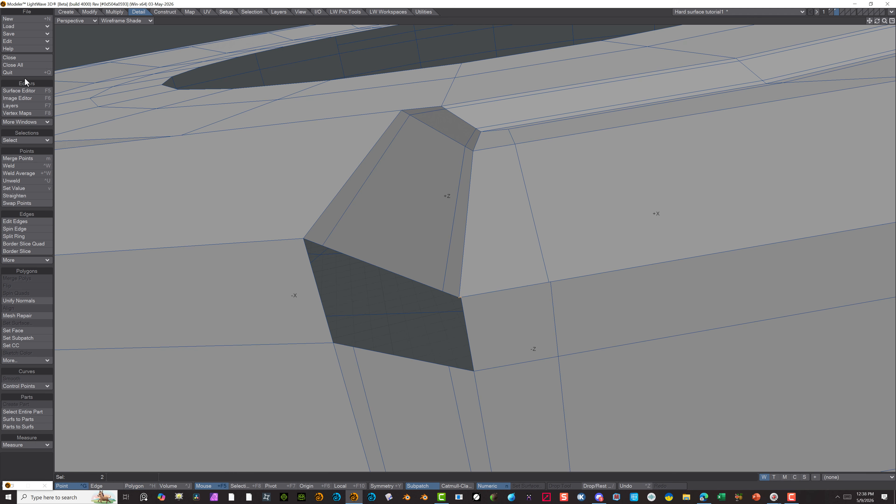
pyautogui.click(19, 160)
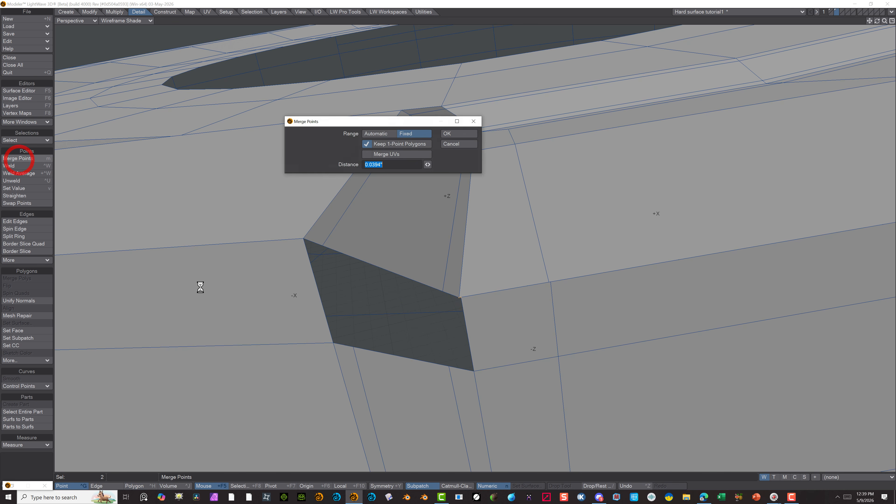
pyautogui.click(448, 134)
pyautogui.click(472, 372)
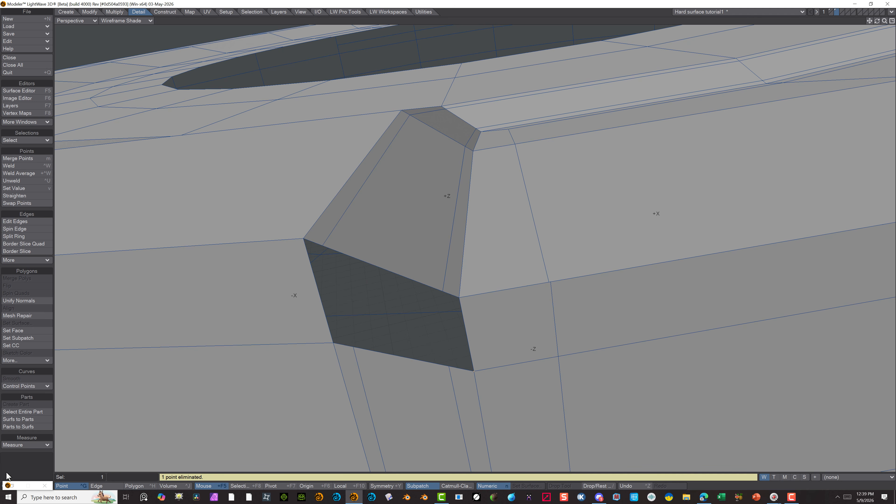
pyautogui.click(23, 470)
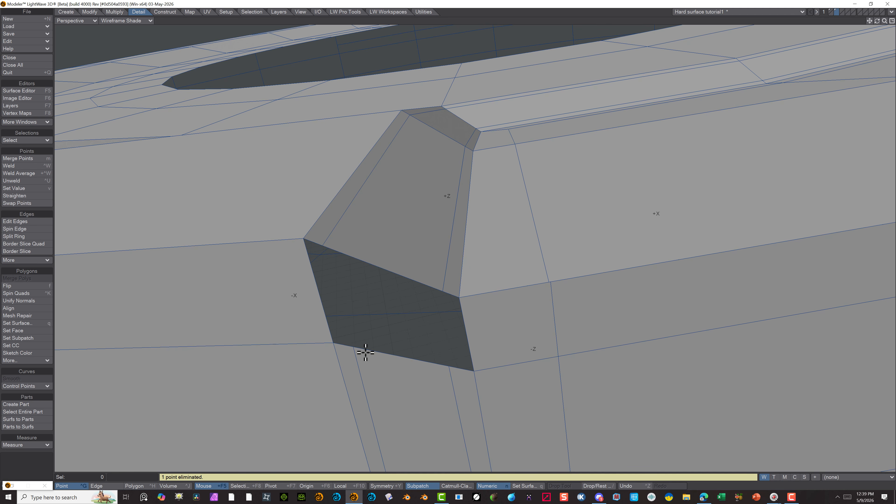
# Fill the rim opening on this face with three four-point polygons that line up with the sloped wall's two supporting edges
pyautogui.click(353, 349)
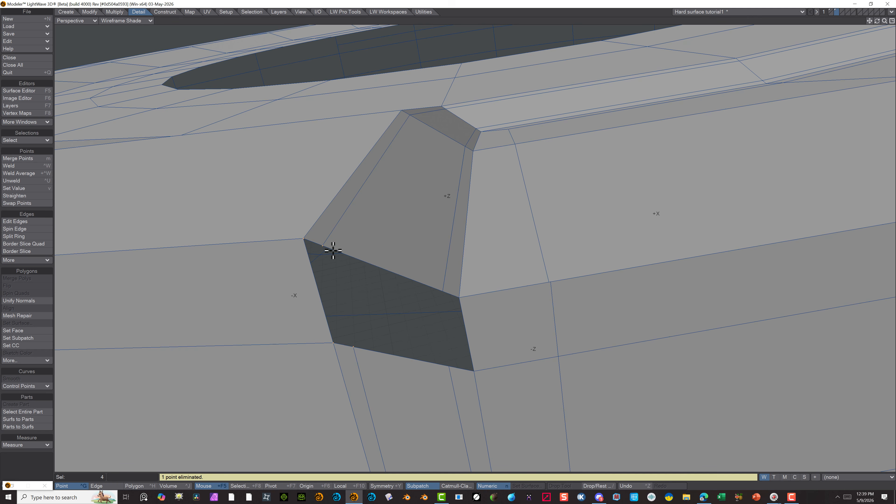
pyautogui.press('p')
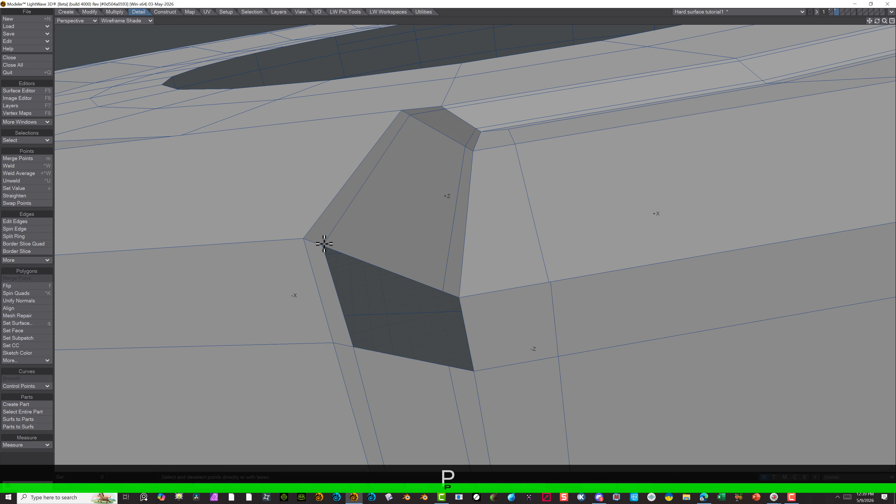
pyautogui.click(324, 243)
pyautogui.click(446, 294)
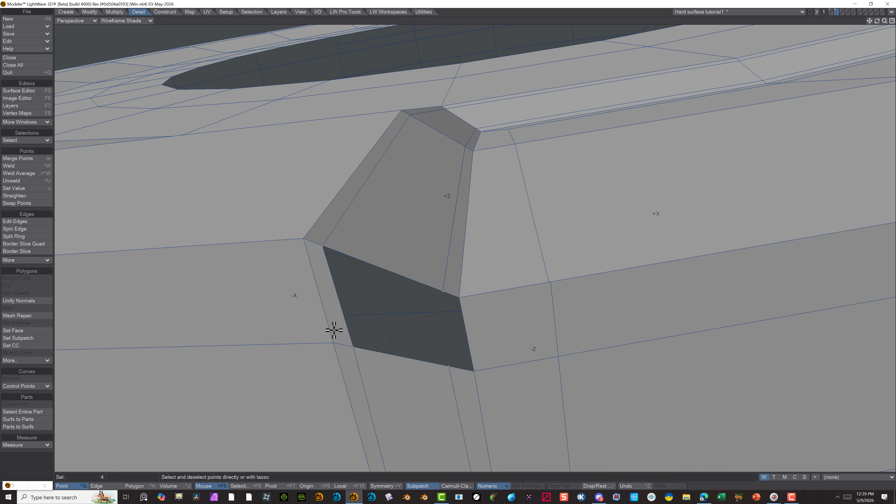
pyautogui.press('p')
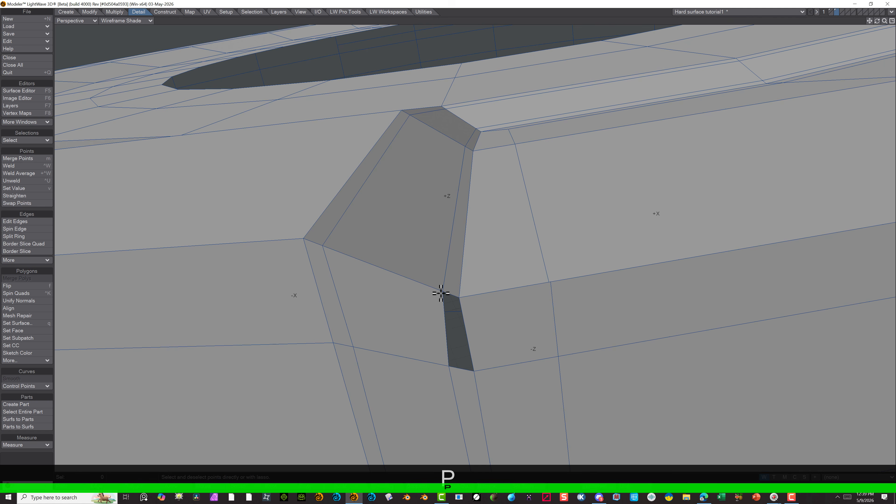
pyautogui.click(442, 293)
pyautogui.click(459, 298)
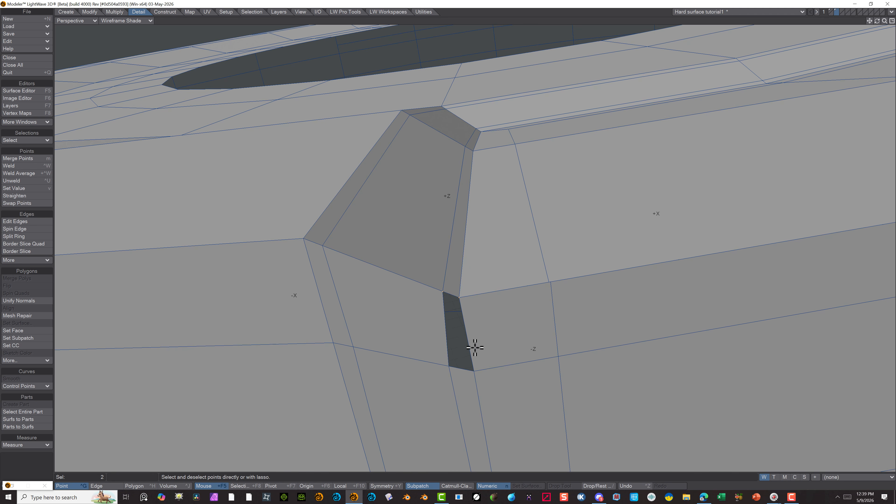
pyautogui.click(475, 370)
pyautogui.press('p')
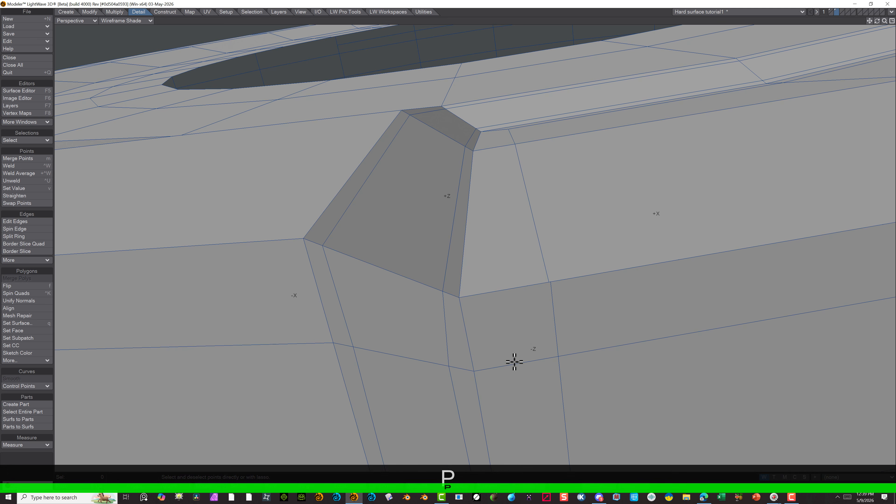
# Check the whole disc's point and polygon statistics, selecting all four-vertex polygons and clearing the selection again
pyautogui.scroll(-6, 514, 362)
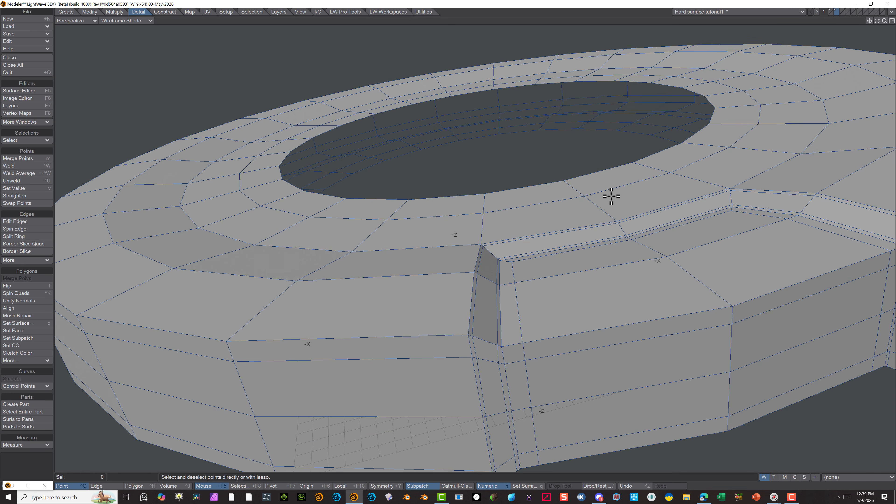
pyautogui.keyDown('alt'); pyautogui.moveTo(615, 205); pyautogui.dragTo(564, 221); pyautogui.keyUp('alt')
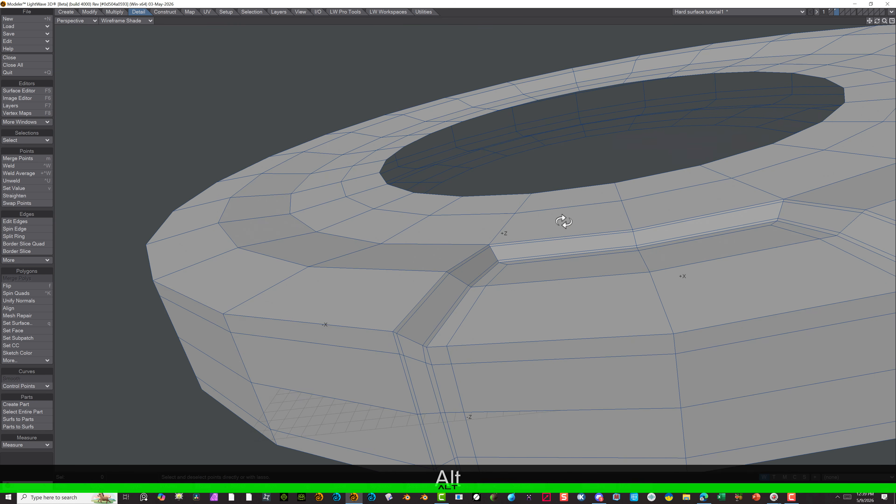
pyautogui.scroll(-3, 406, 168)
pyautogui.press('w')
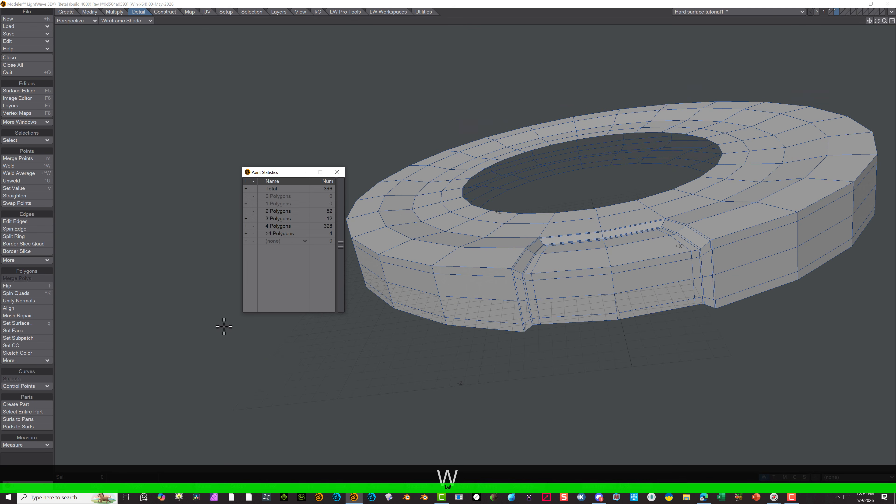
pyautogui.click(135, 487)
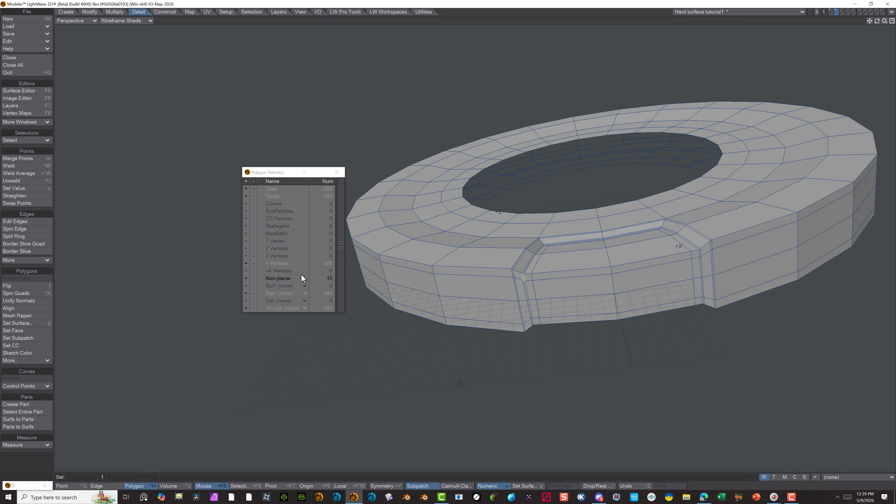
pyautogui.click(246, 263)
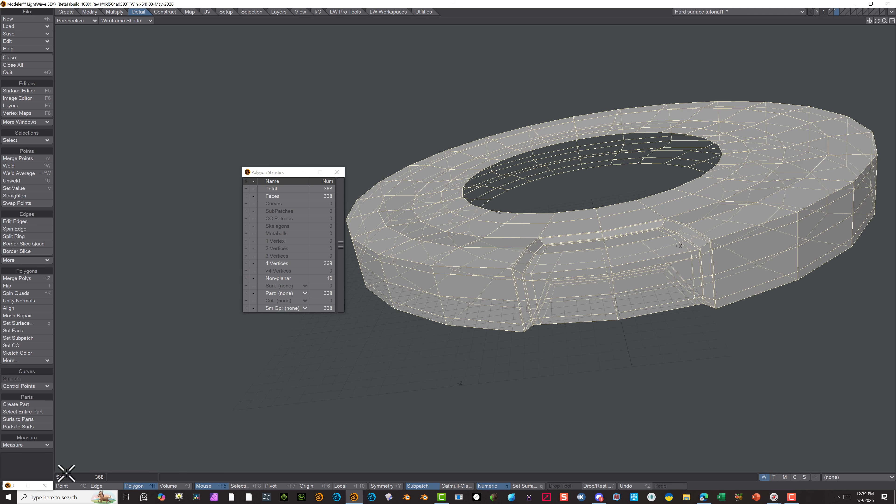
pyautogui.click(31, 473)
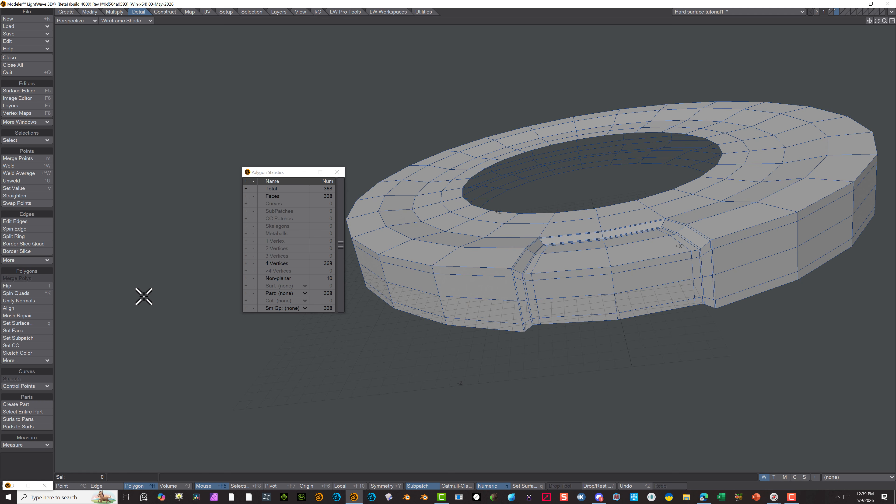
# Preview the disc as SubPatches, return to plain faces, and examine the points along the recess panel's outer edge
pyautogui.press('Tab')
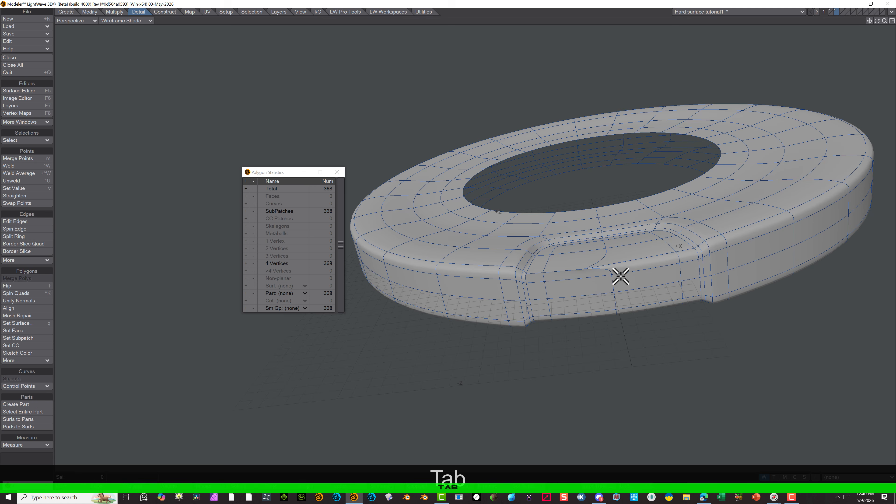
pyautogui.press('Tab')
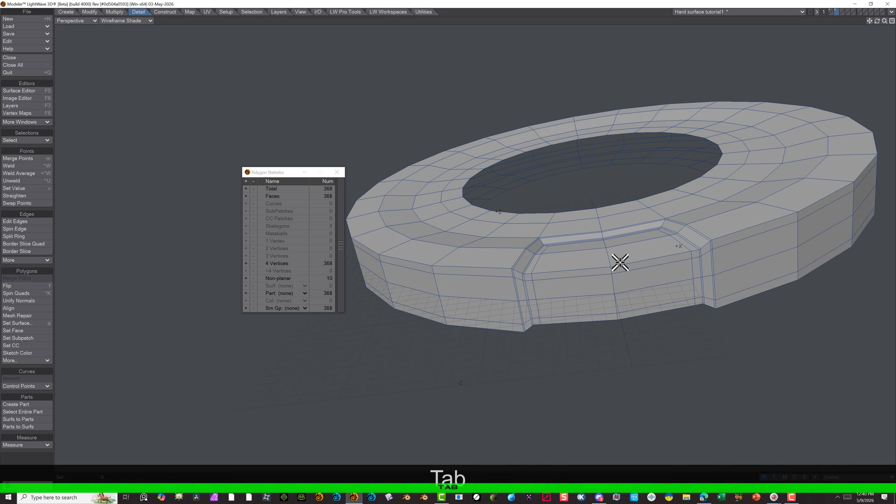
pyautogui.click(602, 274)
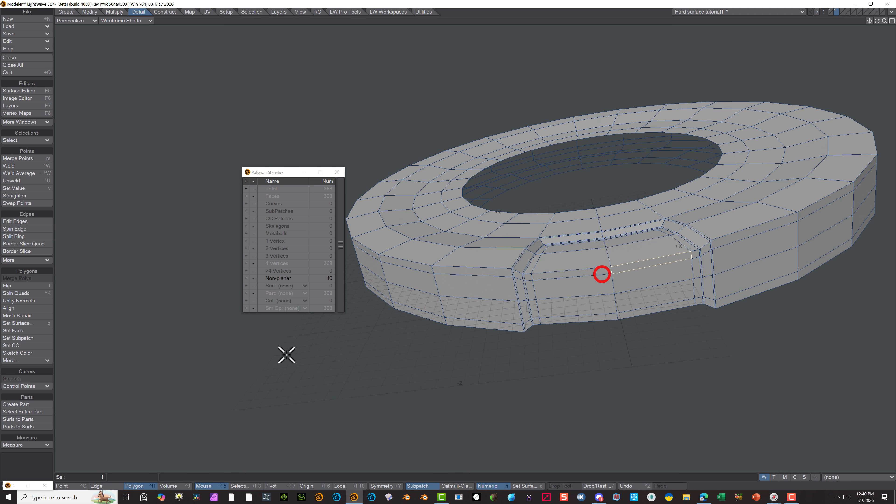
pyautogui.click(66, 487)
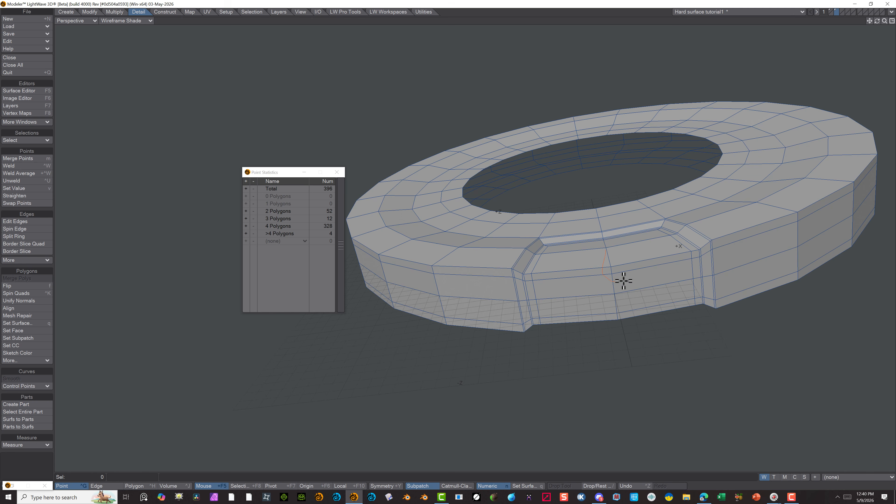
pyautogui.click(610, 269)
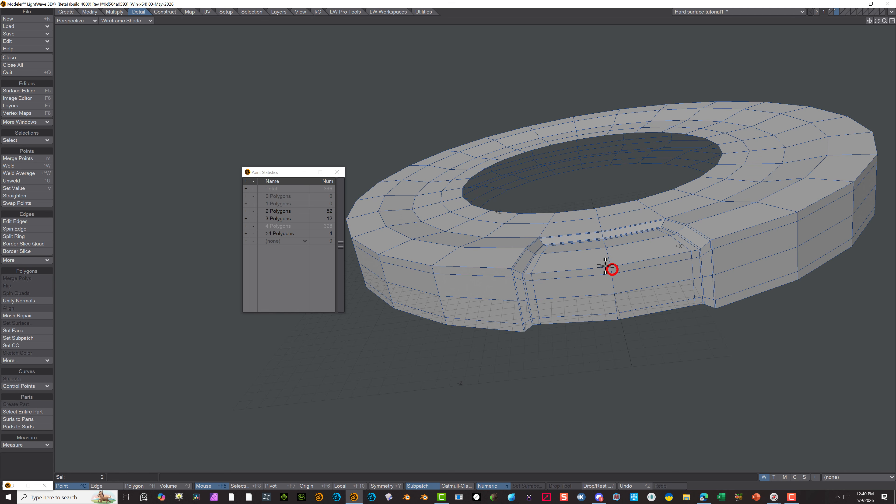
pyautogui.click(580, 278)
pyautogui.click(604, 274)
pyautogui.scroll(4, 626, 264)
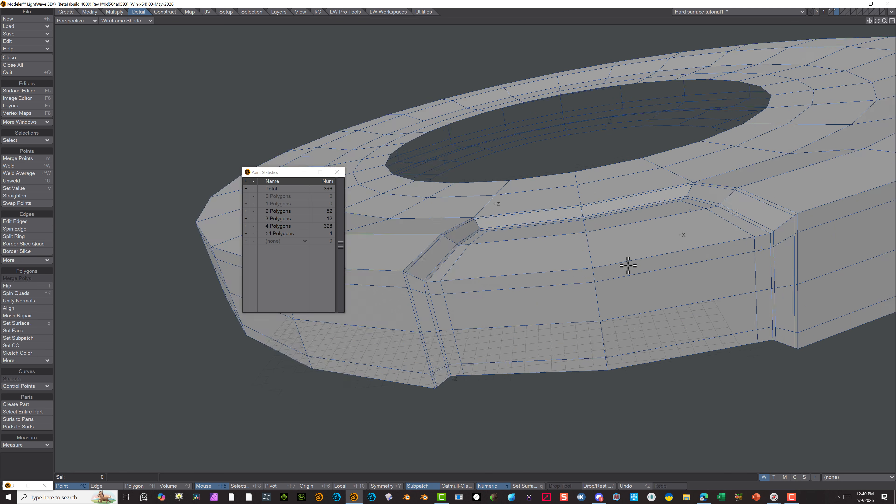
pyautogui.click(358, 284)
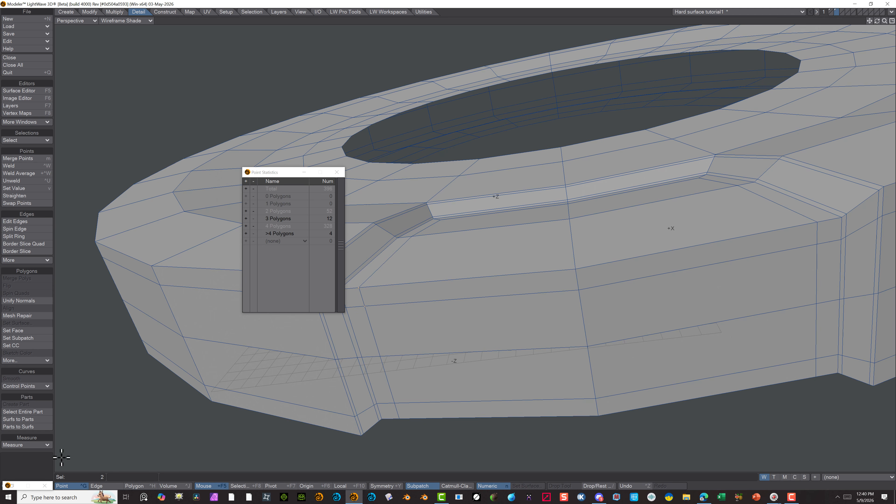
# Examine the polygons around the recess corner up close and check the four-vertex polygons in the statistics, leaving nothing selected
pyautogui.click(134, 485)
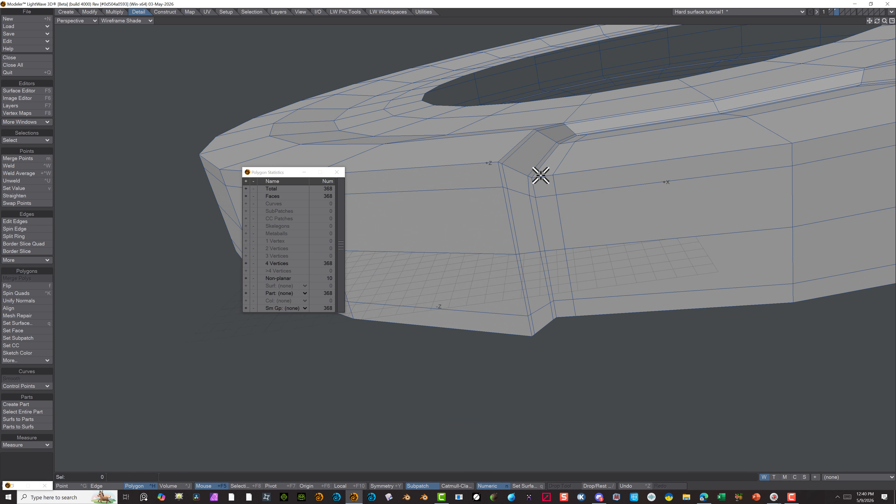
pyautogui.moveTo(533, 169)
pyautogui.mouseDown()
pyautogui.moveTo(545, 189)
pyautogui.moveTo(536, 176)
pyautogui.moveTo(542, 166)
pyautogui.mouseUp()
pyautogui.click(529, 186)
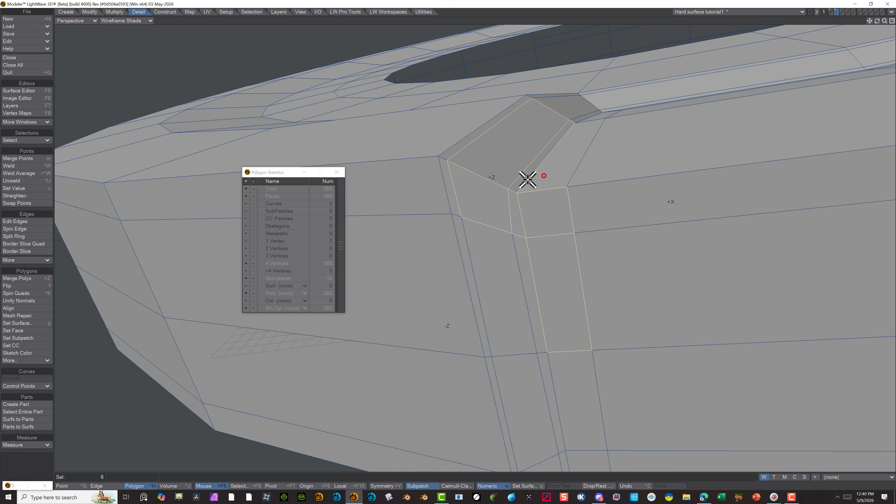
pyautogui.click(479, 204)
pyautogui.click(246, 263)
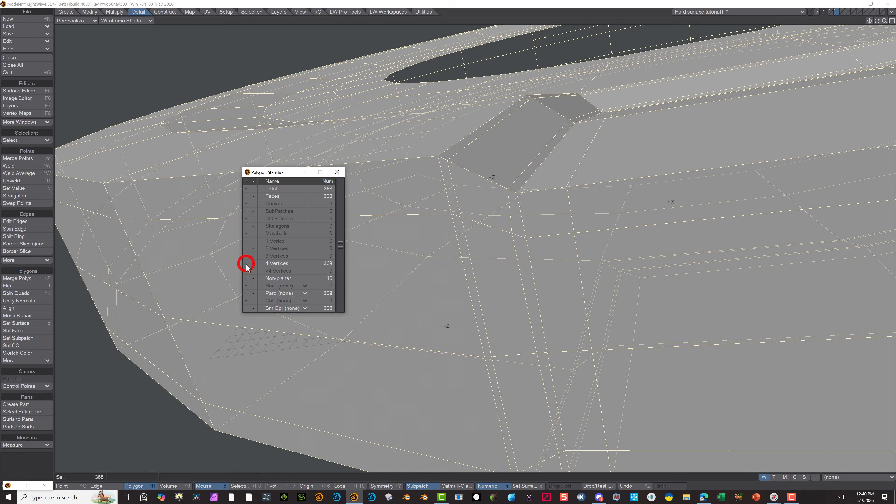
pyautogui.click(62, 452)
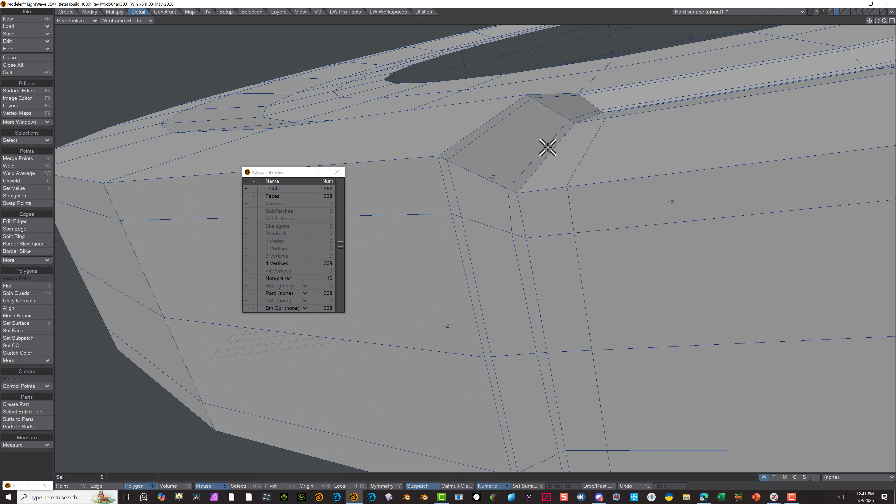
# In SubPatch mode, delete the recess-floor polygon beside the foot of the sloped side wall, and switch back to plain faces
pyautogui.press('Tab')
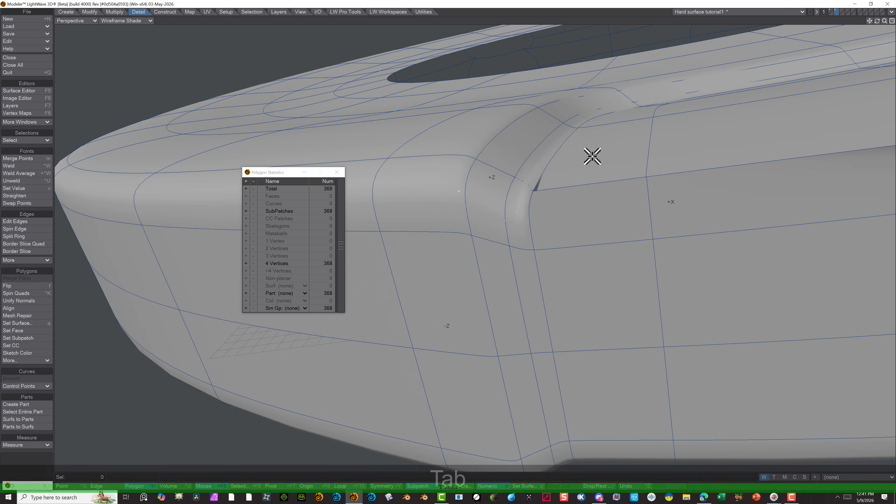
pyautogui.click(564, 176)
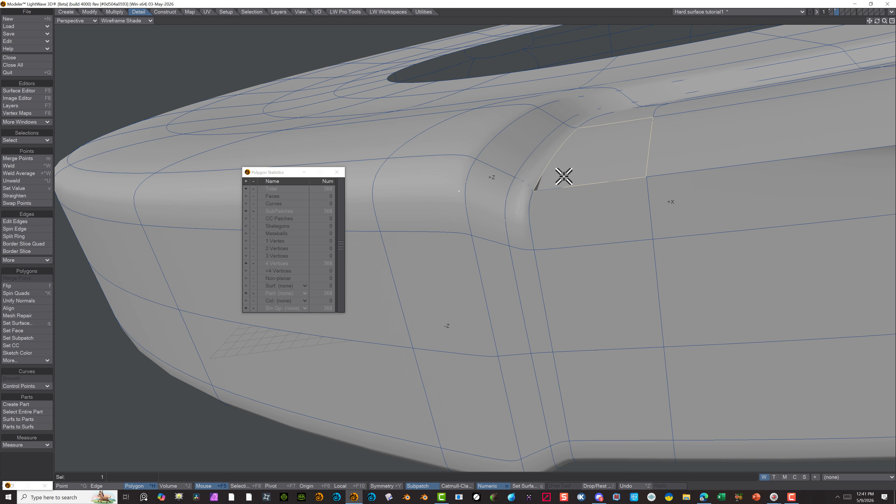
pyautogui.press('Delete')
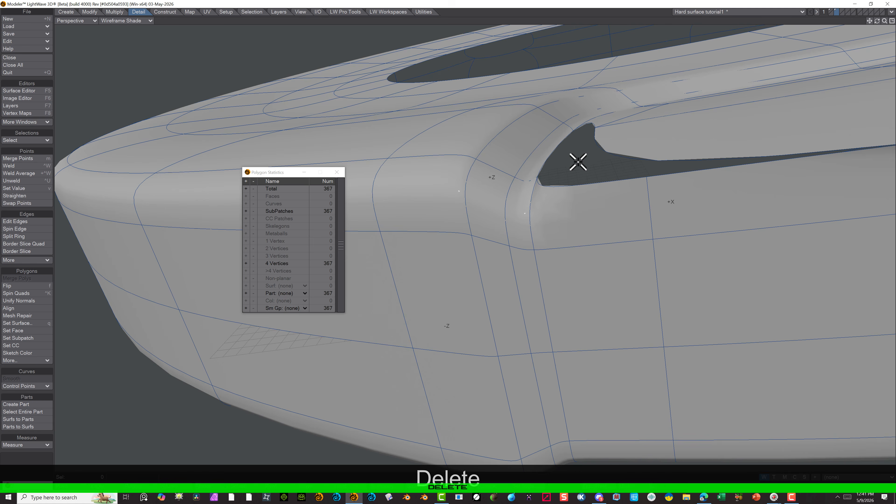
pyautogui.press('Tab')
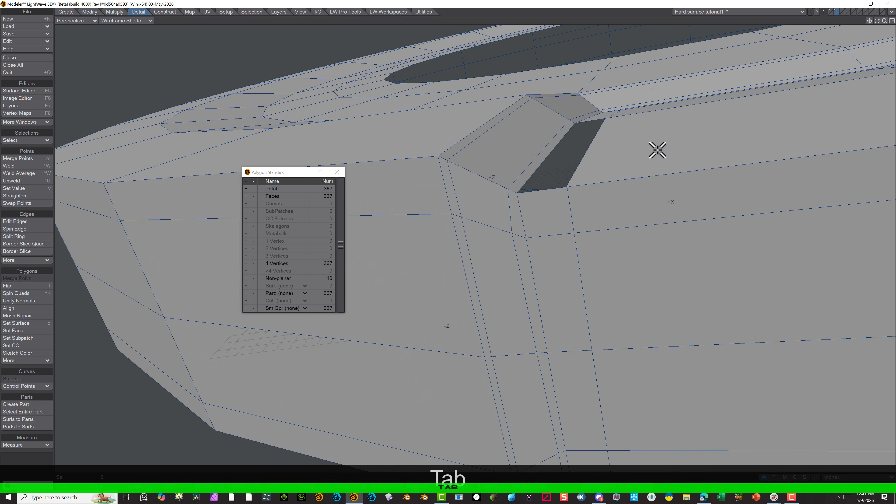
# Examine the hole beside the sloped side wall up close, selecting the neighbouring recess-floor polygon and clearing the selection again
pyautogui.scroll(3, 621, 163)
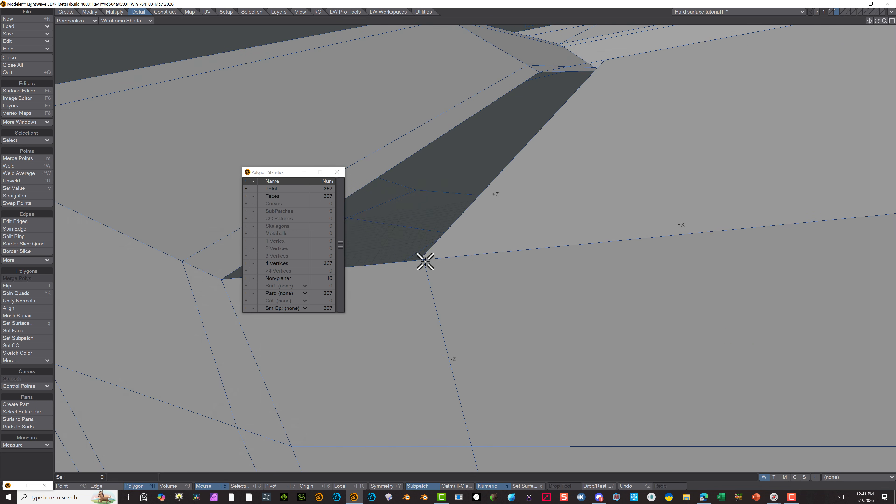
pyautogui.scroll(-4, 581, 210)
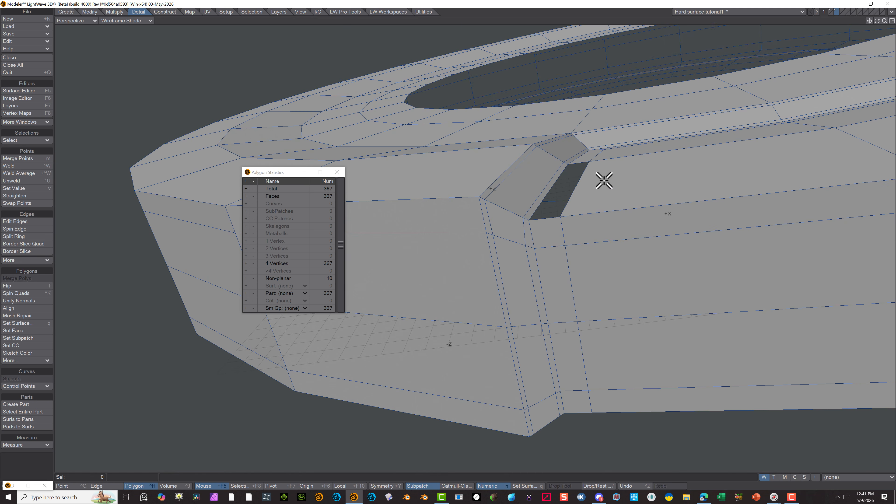
pyautogui.click(671, 159)
pyautogui.keyDown('alt'); pyautogui.moveTo(720, 192); pyautogui.dragTo(661, 234); pyautogui.keyUp('alt')
pyautogui.scroll(3, 644, 261)
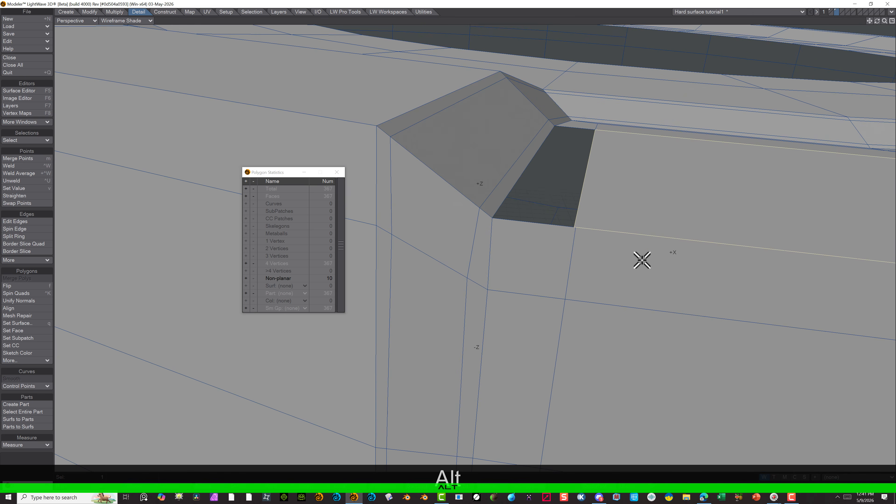
pyautogui.scroll(5, 587, 234)
pyautogui.scroll(-2, 539, 240)
pyautogui.scroll(-3, 541, 241)
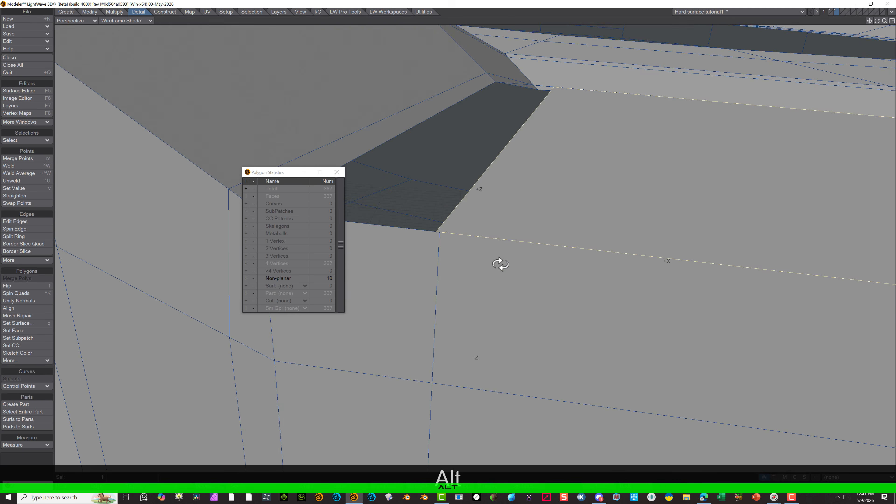
pyautogui.scroll(2, 502, 272)
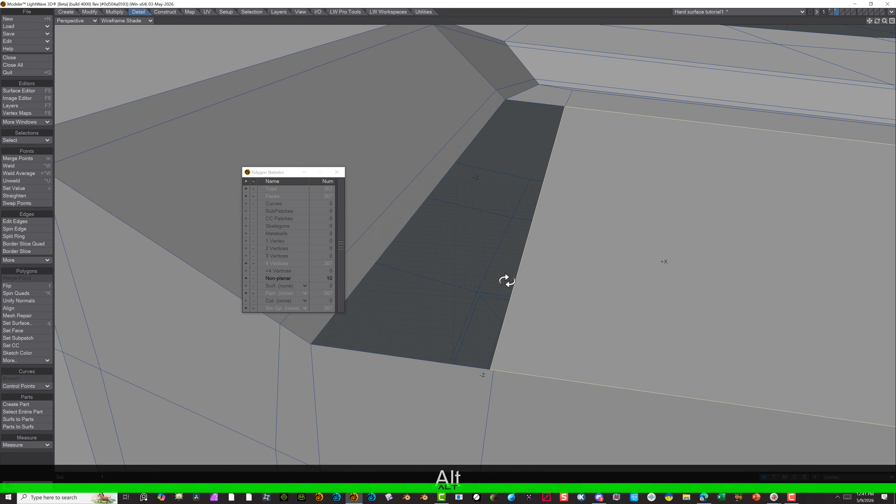
pyautogui.click(17, 465)
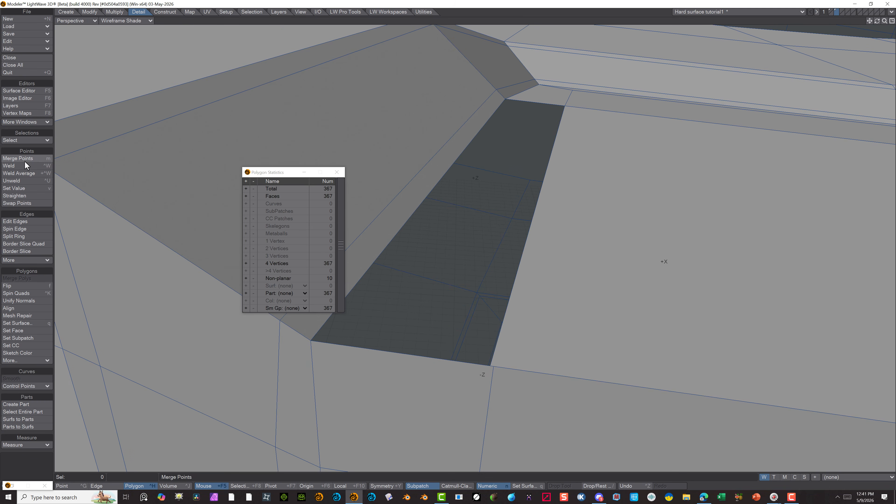
# Merge the two overlapping points at the hole's outer corner with a fixed 0.0394" distance, and fill the hole with a four-point polygon
pyautogui.click(63, 486)
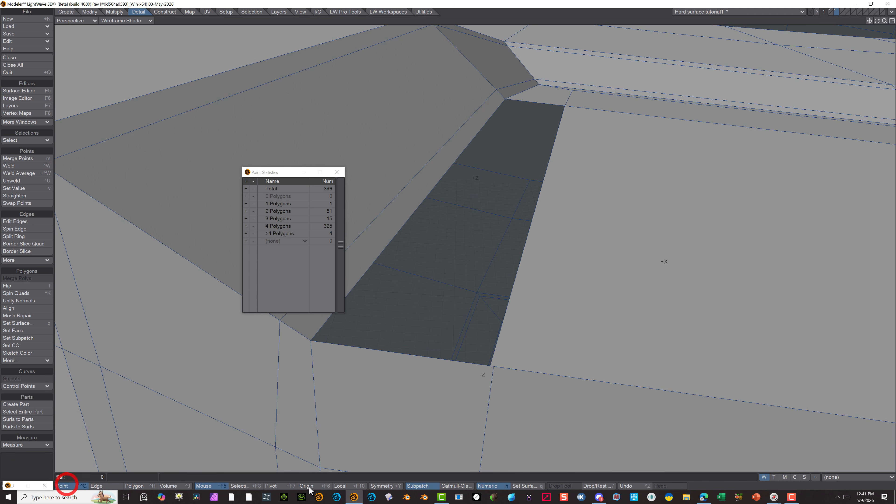
pyautogui.click(487, 362)
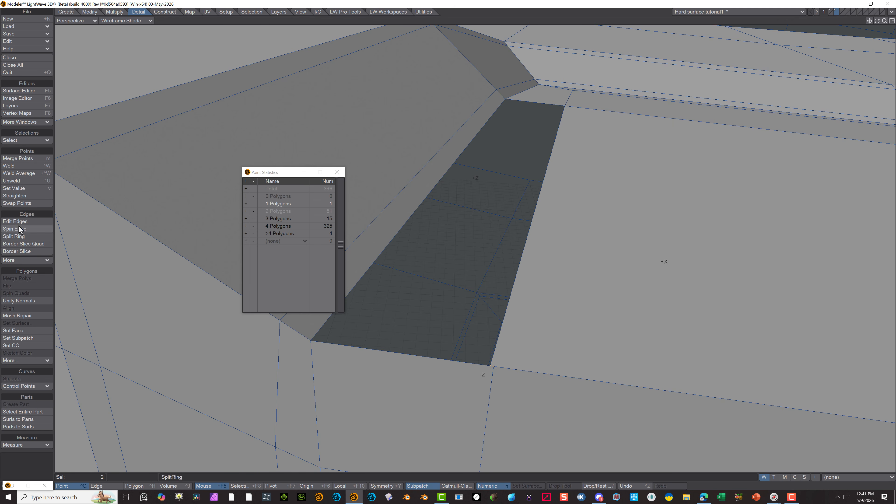
pyautogui.click(17, 159)
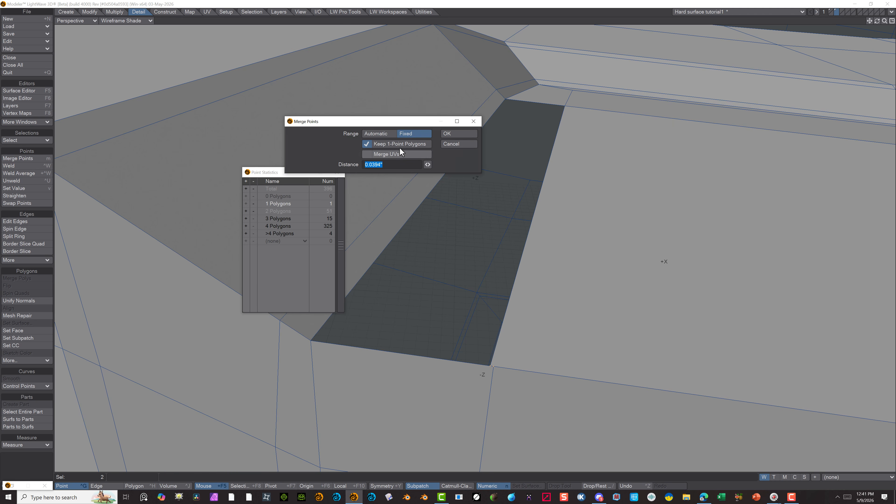
pyautogui.click(453, 131)
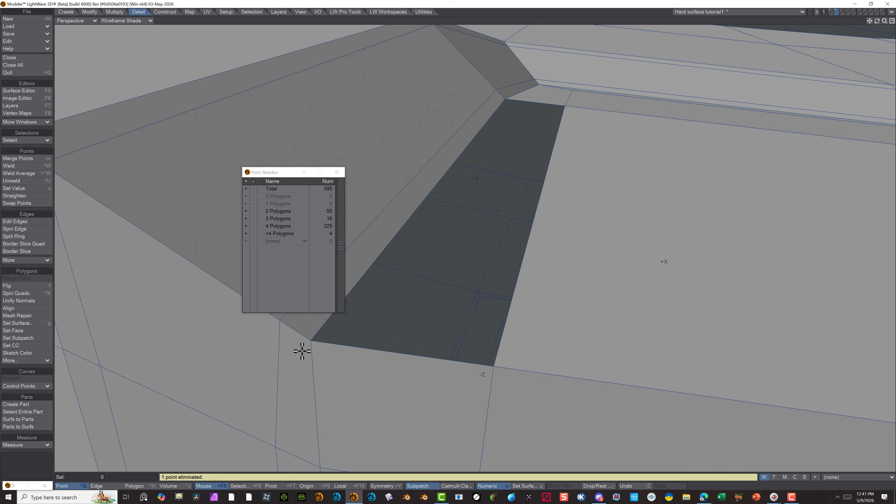
pyautogui.click(312, 340)
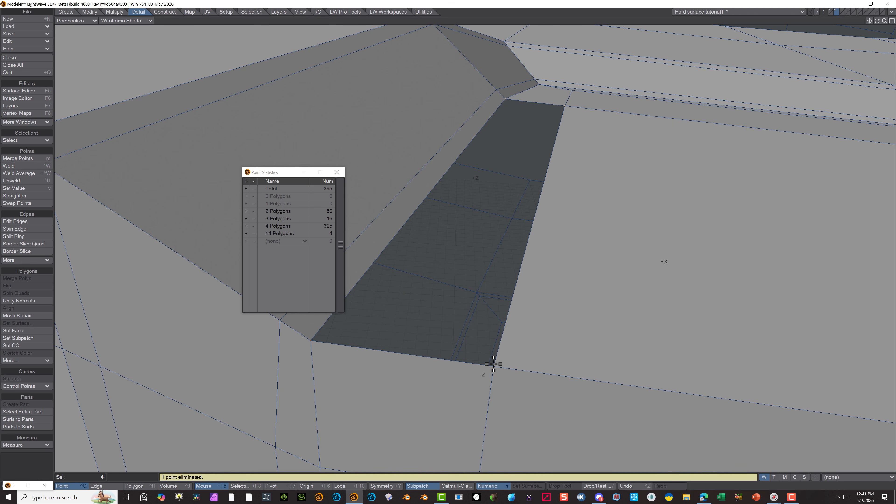
pyautogui.press('p')
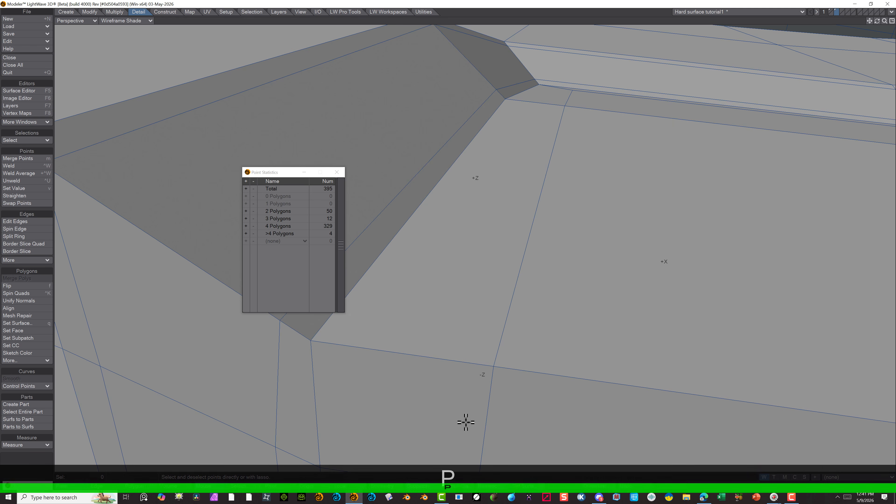
# Inspect the repaired recess corner as plain faces, and examine the whole recess smoothed as SubPatches
pyautogui.scroll(-10, 376, 224)
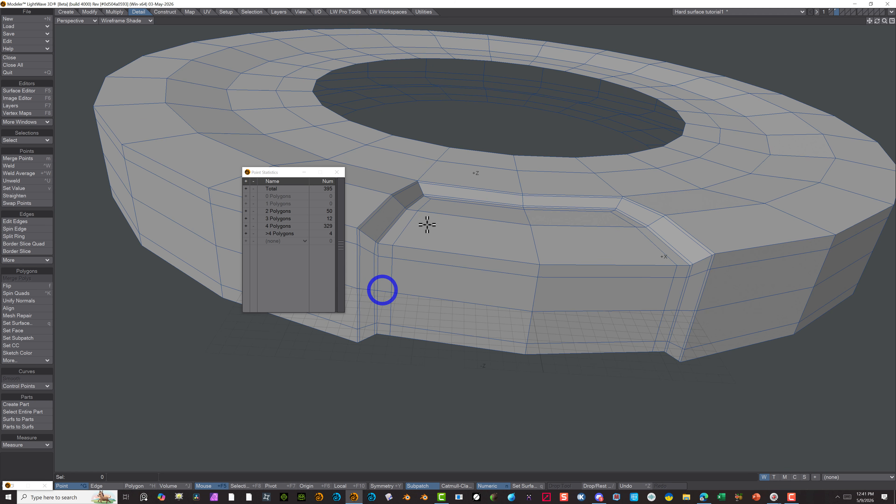
pyautogui.scroll(3, 426, 224)
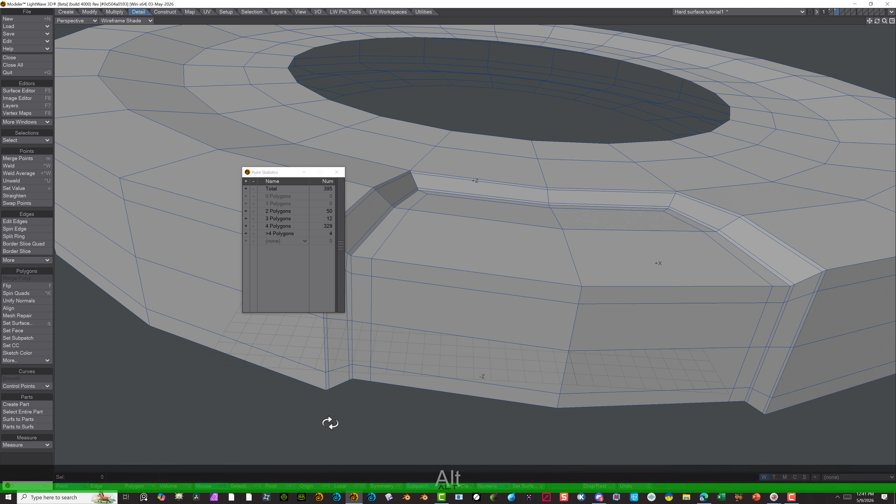
pyautogui.keyDown('alt'); pyautogui.moveTo(330, 422); pyautogui.dragTo(176, 317); pyautogui.keyUp('alt')
pyautogui.keyDown('alt'); pyautogui.moveTo(549, 157); pyautogui.dragTo(600, 221); pyautogui.keyUp('alt')
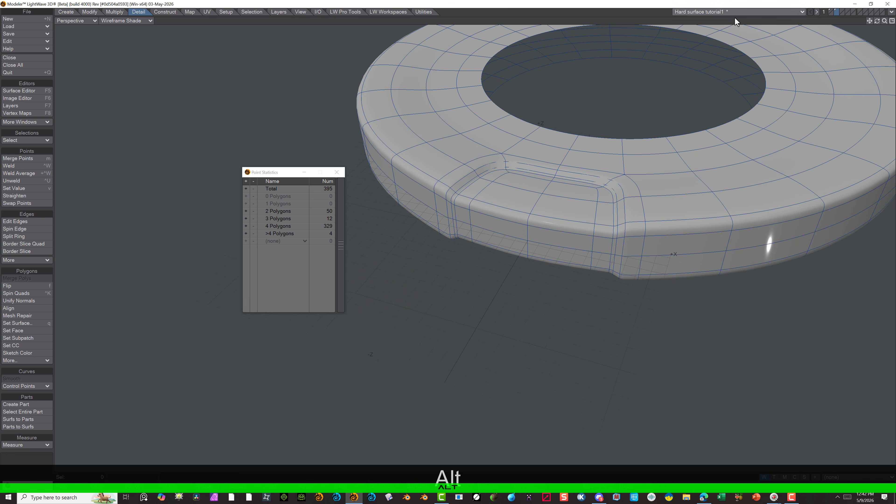
pyautogui.scroll(-2, 577, 217)
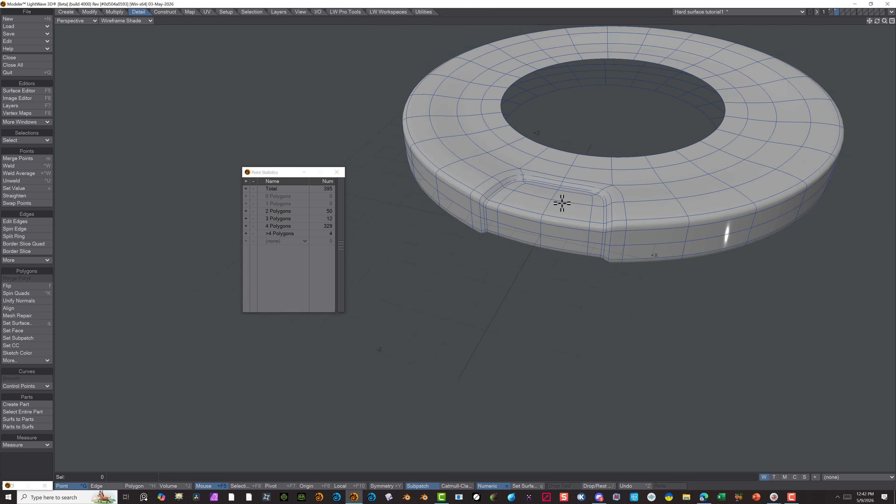
pyautogui.scroll(2, 562, 203)
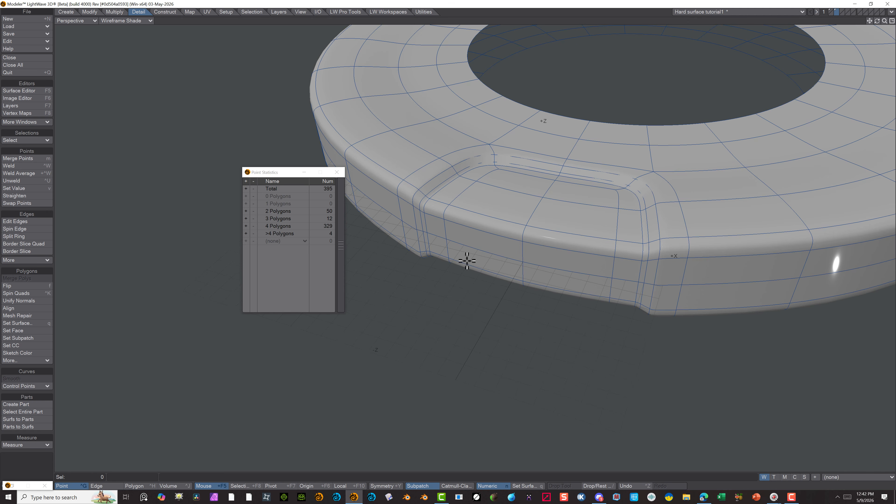
pyautogui.scroll(2, 467, 261)
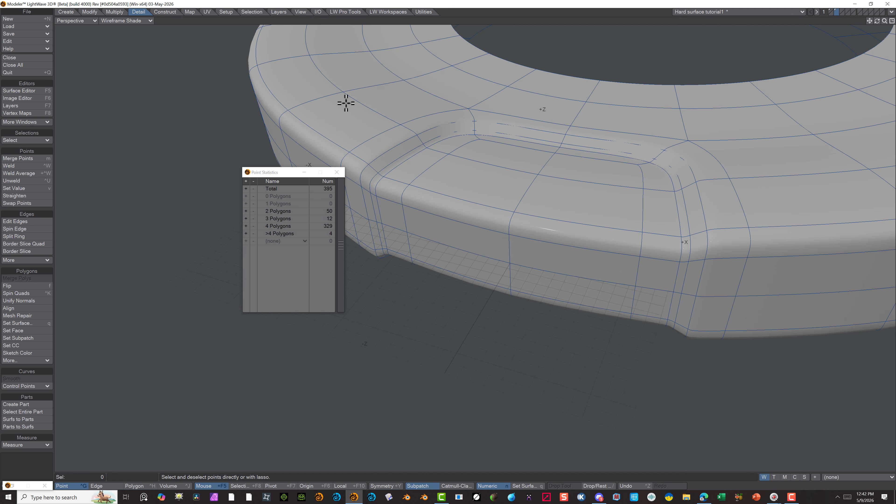
# Cut the polygon band around the outside of the recess with Band Saw Pro, based on three polygons beside its side wall
pyautogui.hotkey('ctrl', 'h')
pyautogui.click(728, 233)
pyautogui.click(709, 177)
pyautogui.click(705, 170)
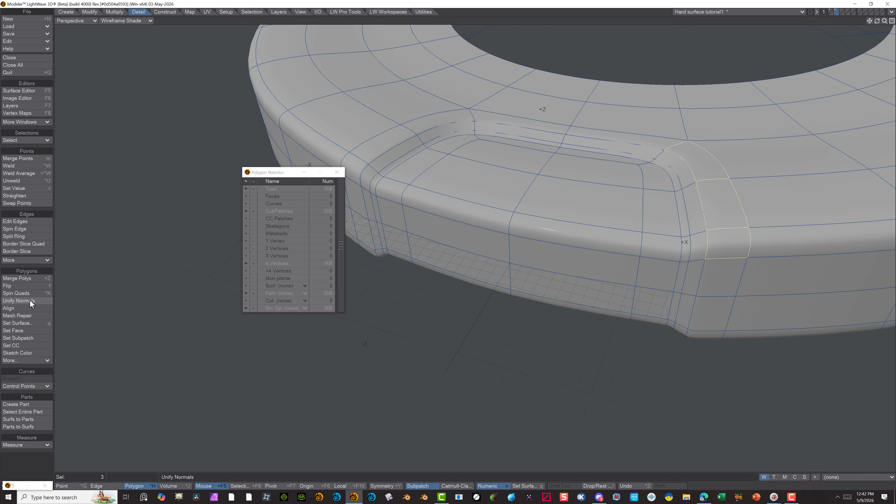
pyautogui.click(114, 12)
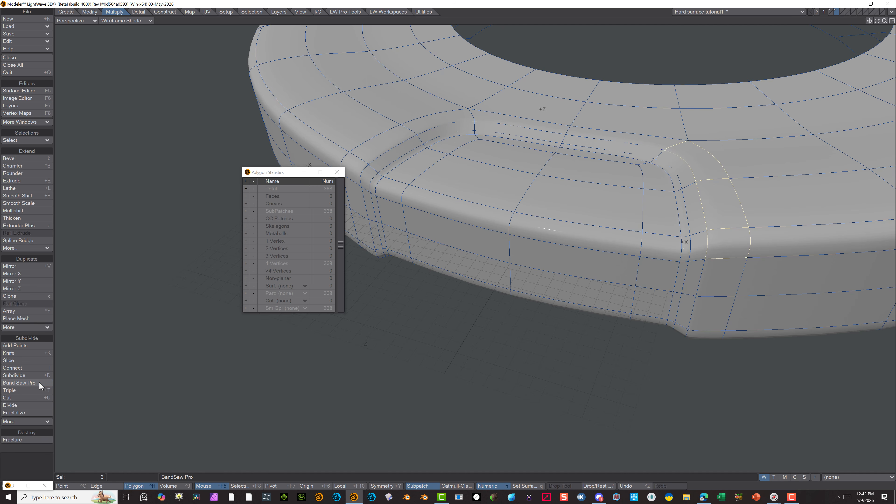
pyautogui.click(21, 383)
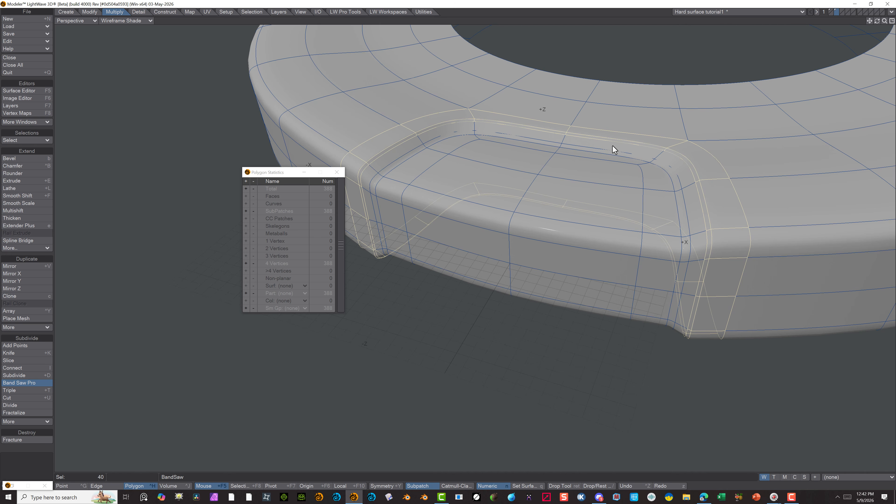
# Set the Band Saw Pro cut position to about 96.5%, finish the cut, clear the selection and close the numeric settings
pyautogui.press('n')
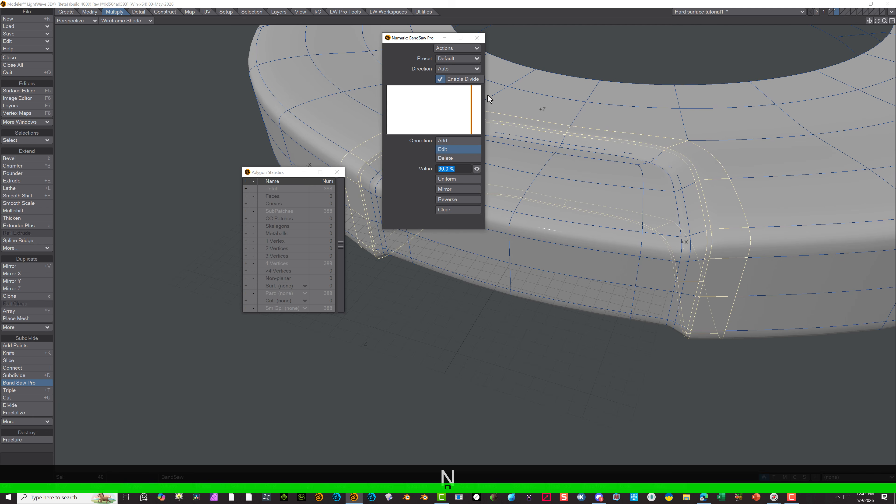
pyautogui.moveTo(477, 169); pyautogui.dragTo(477, 169)
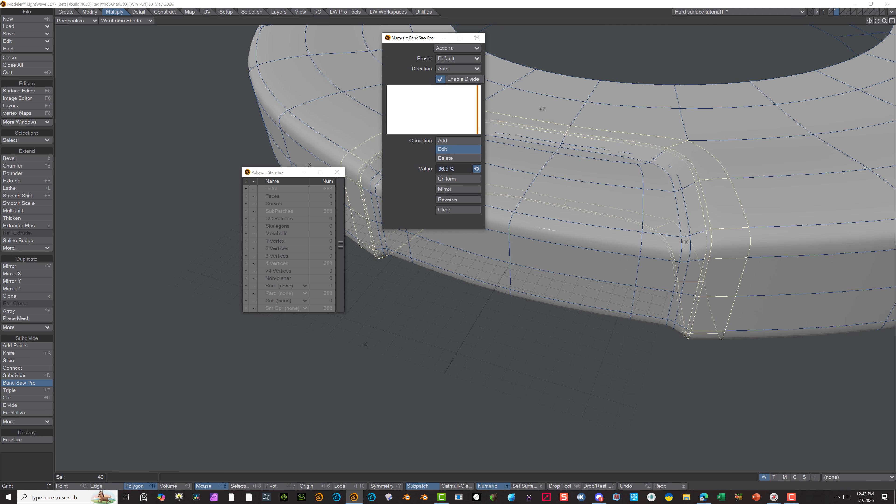
pyautogui.moveTo(477, 169); pyautogui.dragTo(477, 169)
pyautogui.press('space')
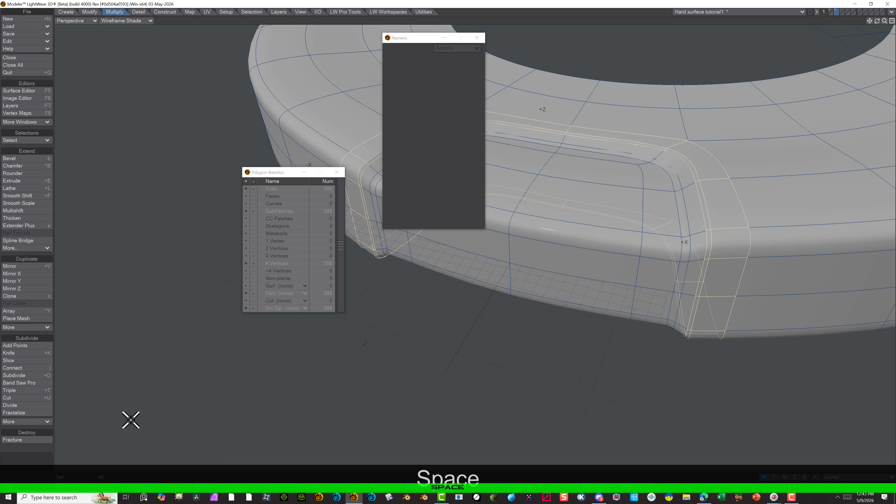
pyautogui.click(180, 406)
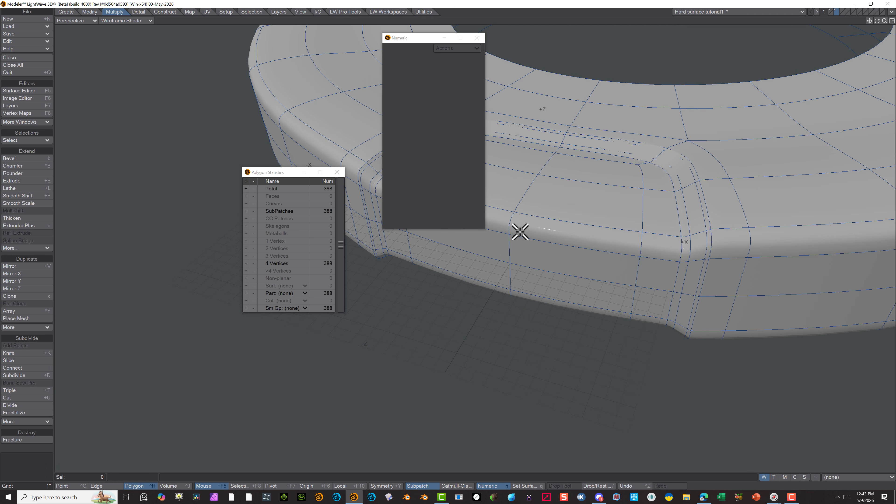
pyautogui.moveTo(398, 40); pyautogui.dragTo(412, 279)
pyautogui.click(479, 276)
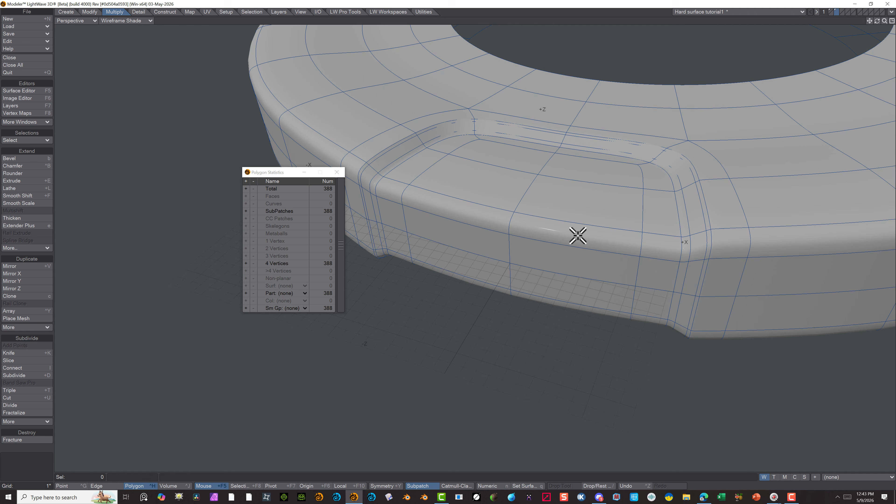
pyautogui.scroll(-5, 616, 136)
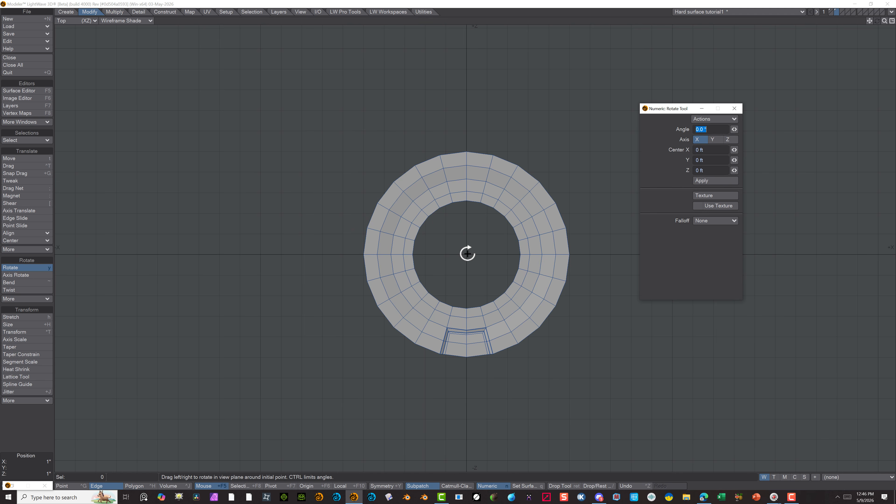
# Try rotating the whole disc -45° about the Y axis in the top view, and undo the rotation
pyautogui.moveTo(465, 254); pyautogui.dragTo(434, 254)
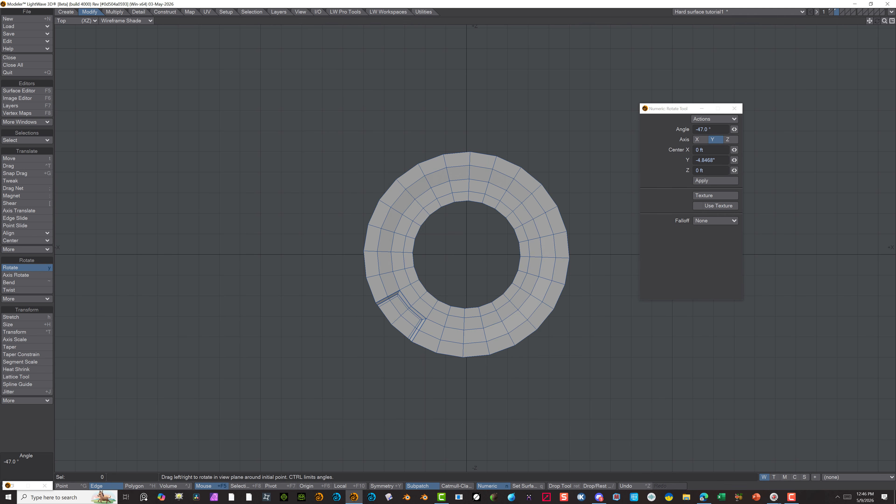
pyautogui.click(703, 129)
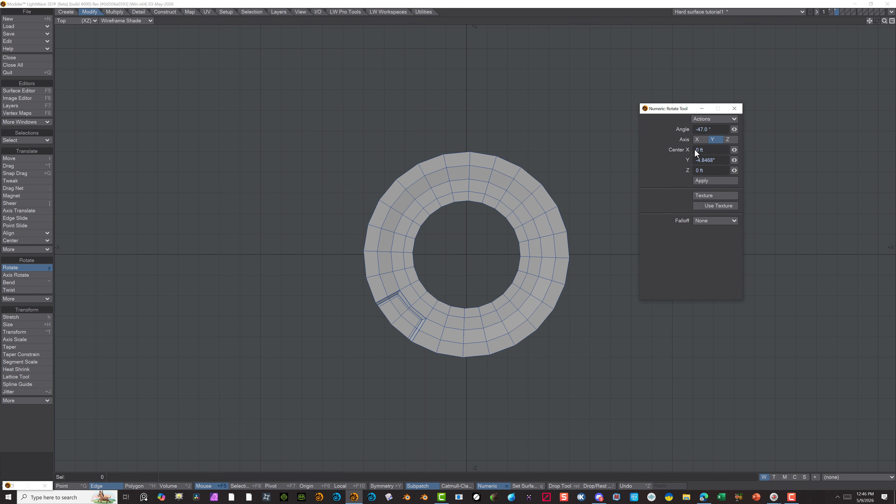
pyautogui.press('BackSpace')
pyautogui.write('5')
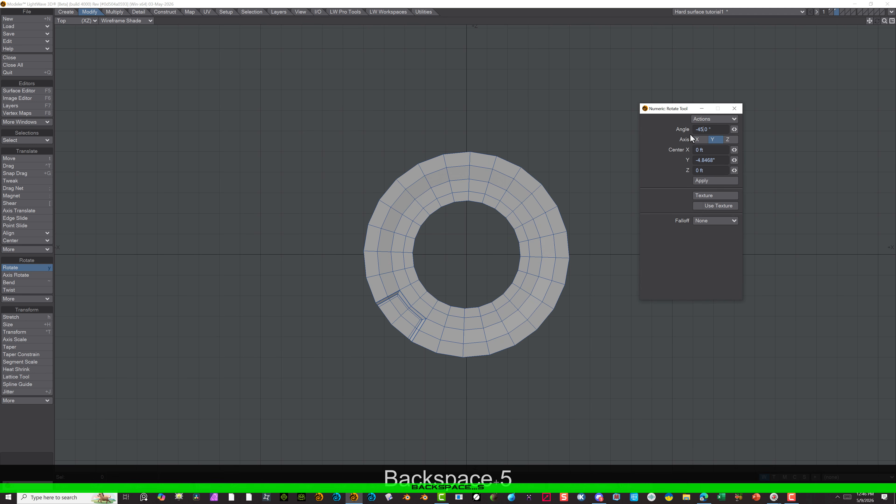
pyautogui.press('Tab')
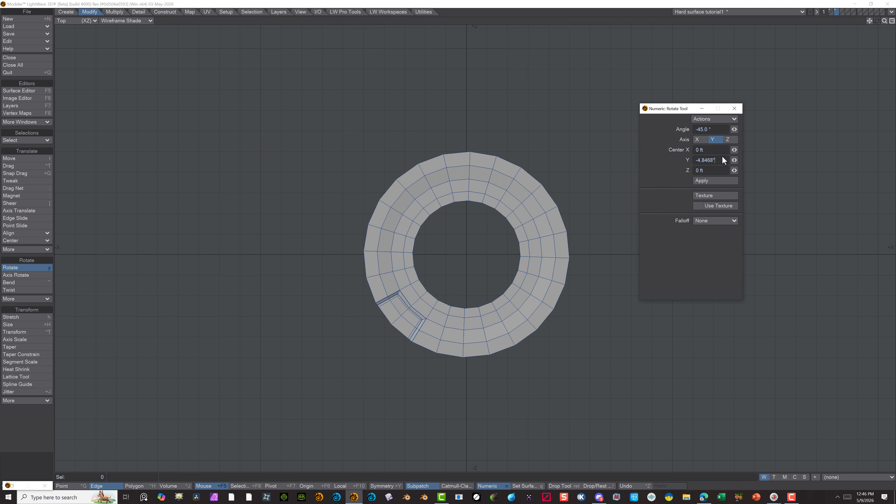
pyautogui.press('Tab')
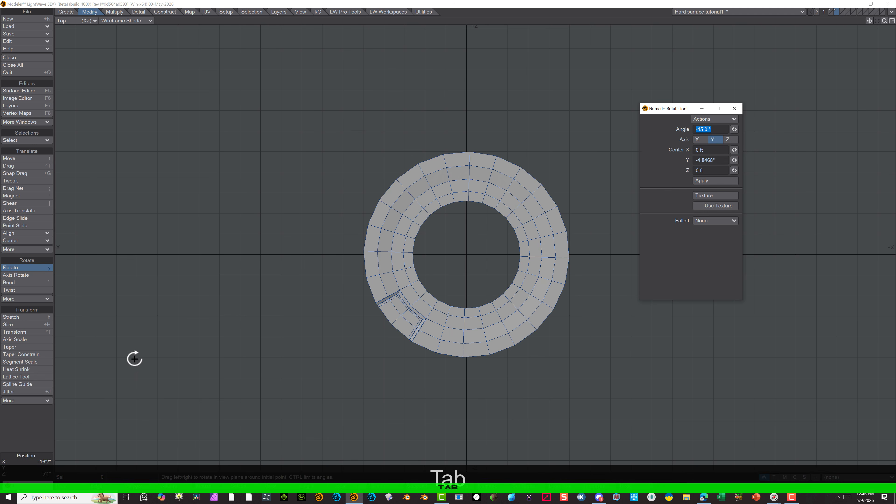
pyautogui.click(92, 488)
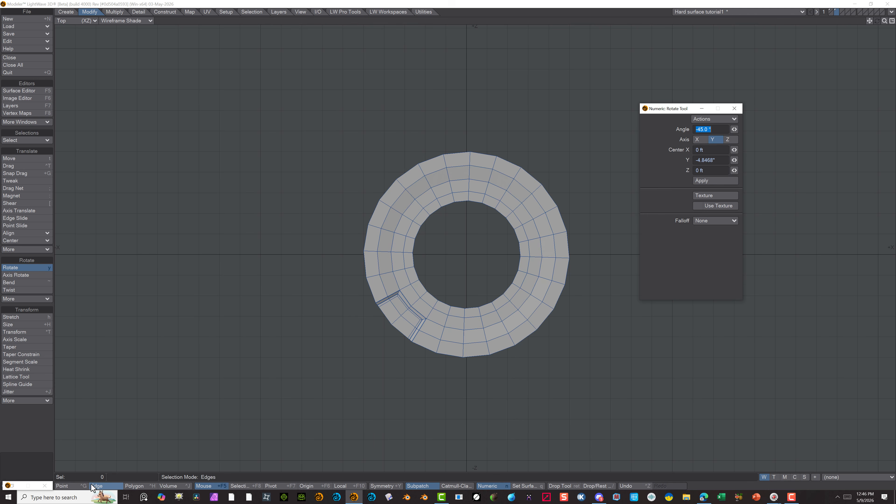
pyautogui.click(78, 487)
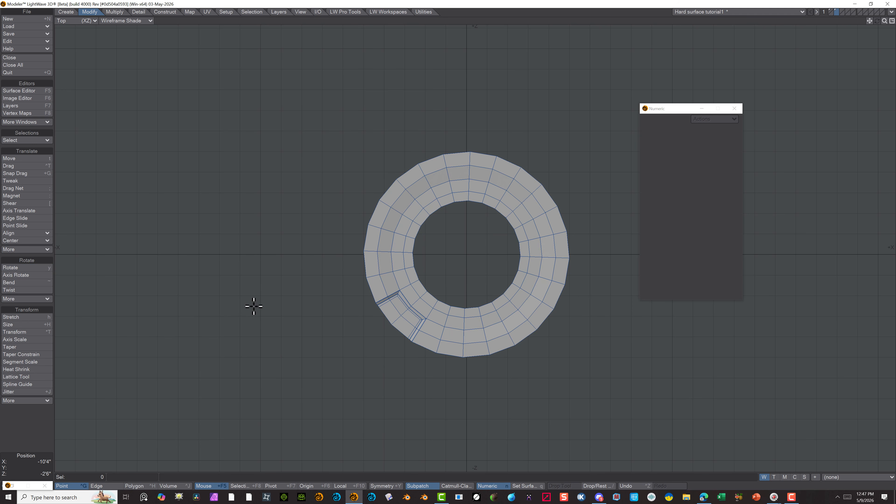
pyautogui.hotkey('ctrl', 'z')
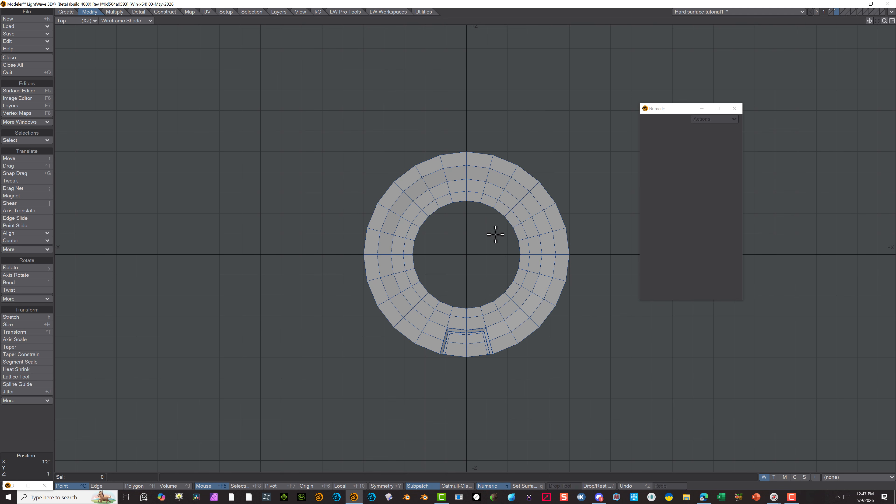
# Try a quarter-turn rotation of the whole disc about the pointer in the top view, and undo it
pyautogui.press('r')
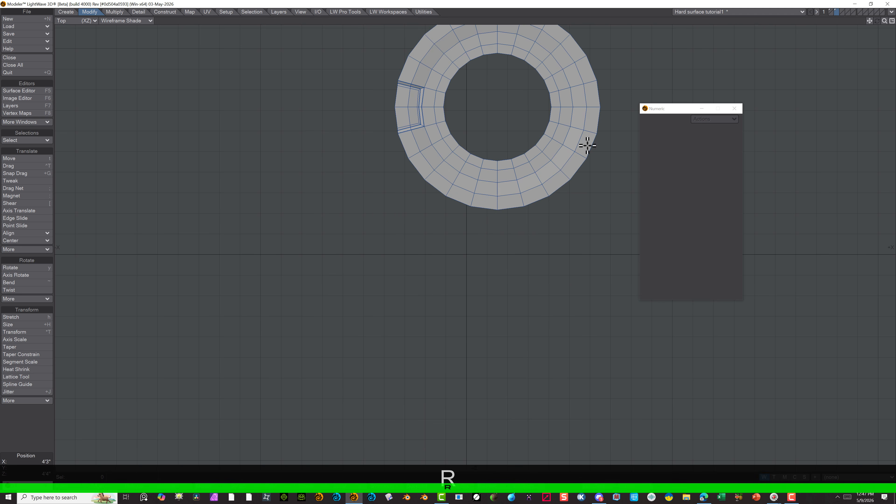
pyautogui.hotkey('ctrl', 'z')
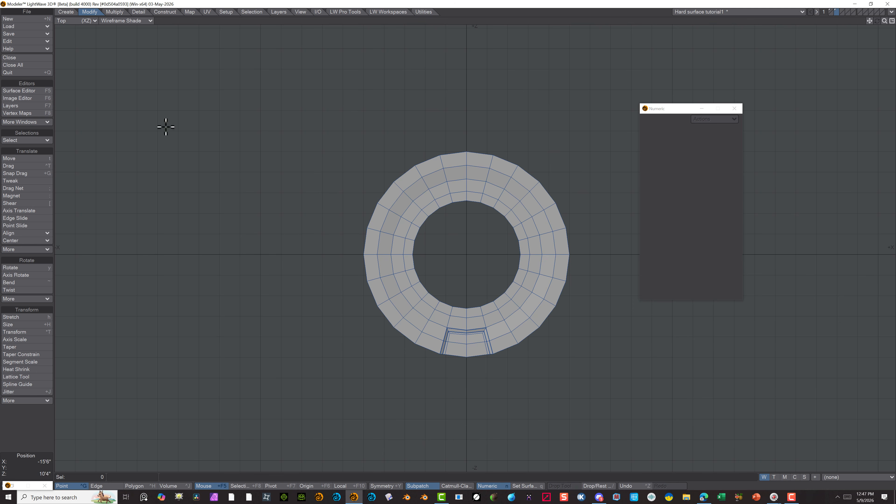
# Switch to polygon selection, show the top view as Wireframe, and select all polygons of the disc
pyautogui.click(136, 486)
pyautogui.click(431, 185)
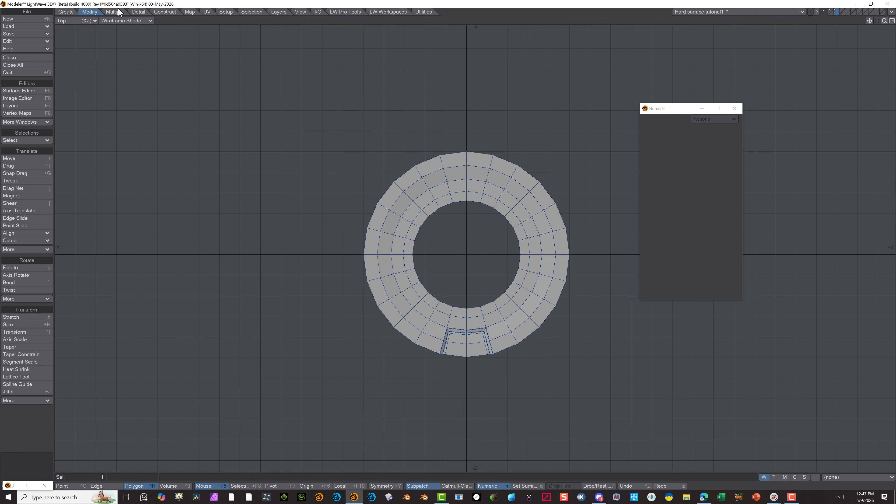
pyautogui.click(110, 22)
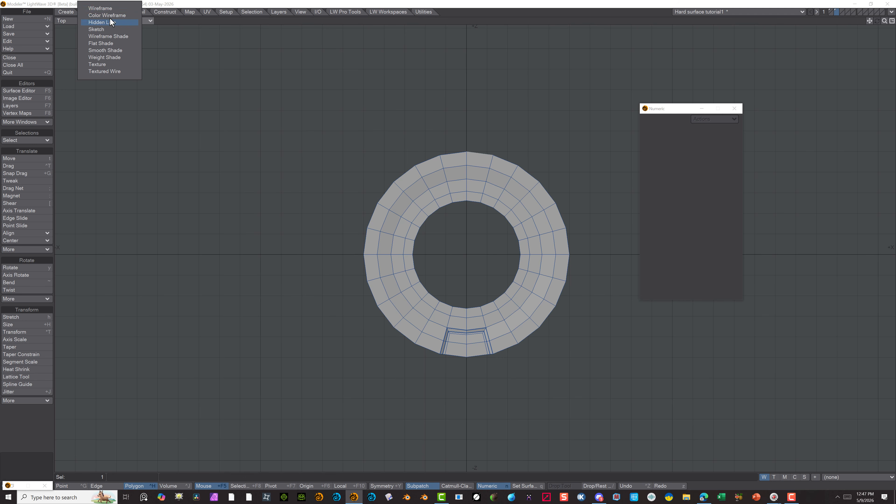
pyautogui.click(100, 8)
pyautogui.moveTo(308, 99)
pyautogui.mouseDown(button='right')
pyautogui.moveTo(266, 304)
pyautogui.moveTo(303, 369)
pyautogui.mouseUp(button='right')
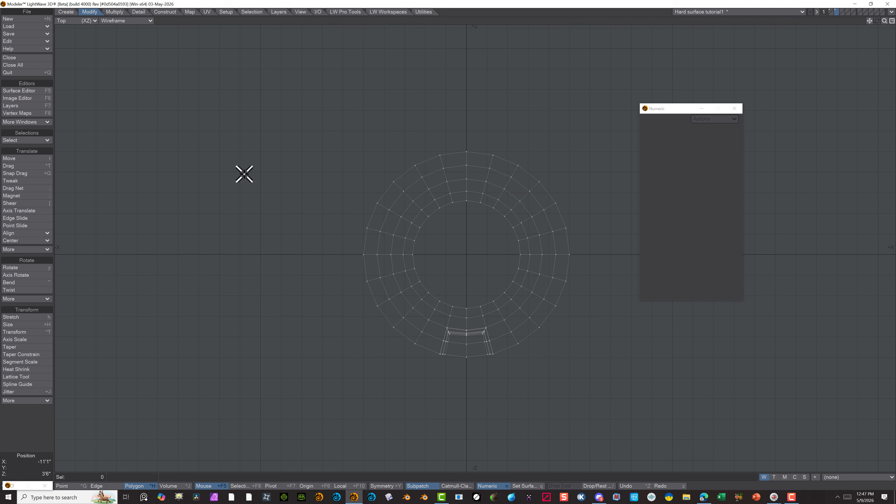
pyautogui.moveTo(245, 173)
pyautogui.mouseDown()
pyautogui.moveTo(289, 330)
pyautogui.moveTo(511, 376)
pyautogui.moveTo(619, 287)
pyautogui.mouseUp()
pyautogui.moveTo(619, 288)
pyautogui.mouseDown(button='right')
pyautogui.moveTo(426, 76)
pyautogui.moveTo(231, 173)
pyautogui.mouseUp(button='right')
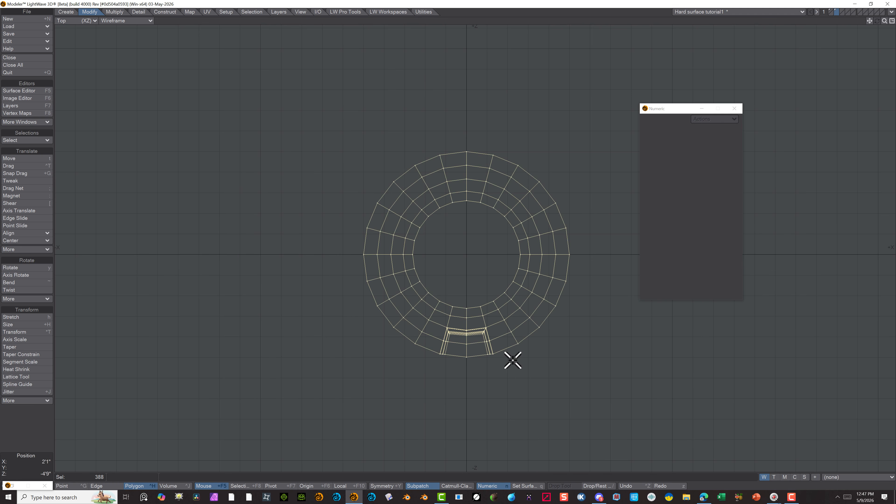
# Try a quarter-turn rotation of the selected polygons about the pointer, and undo it
pyautogui.press('r')
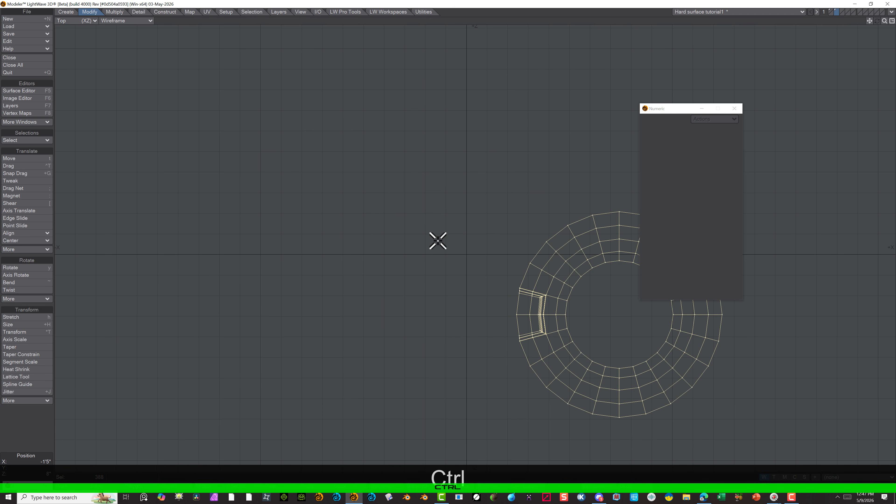
pyautogui.hotkey('ctrl', 'z')
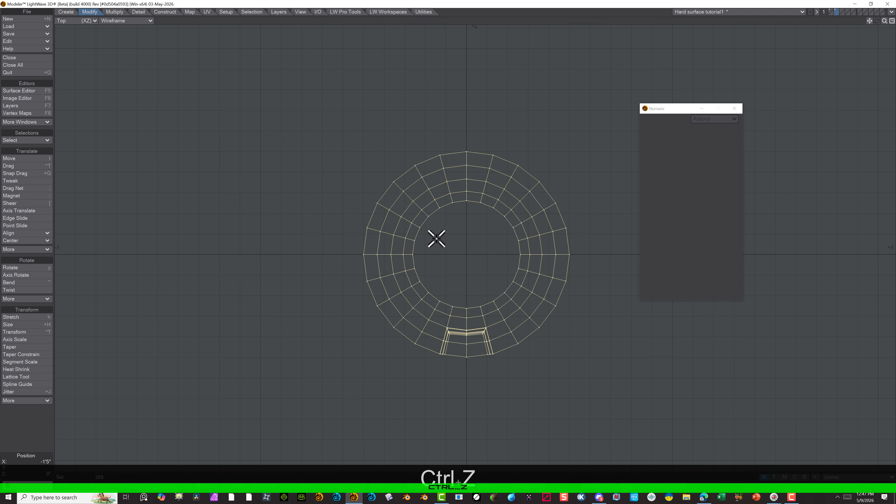
# Rotate the selected disc polygons -45° about the Y axis, centred on X 0 and Z 0
pyautogui.click(15, 268)
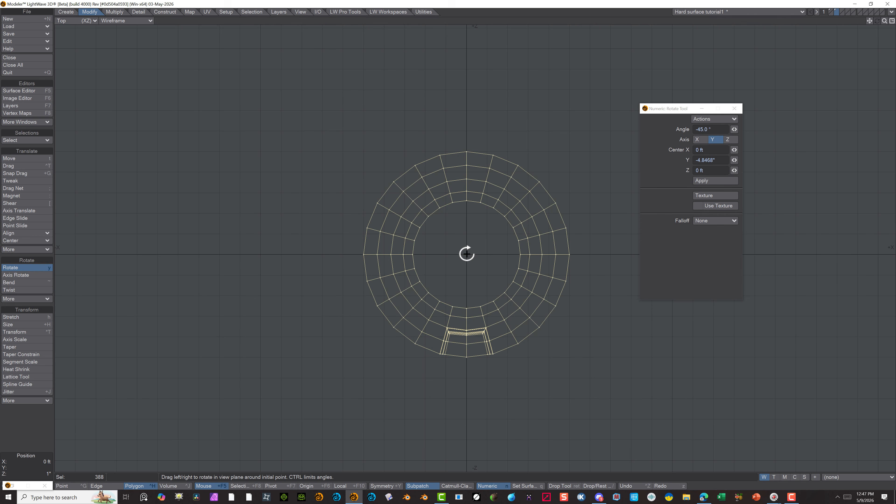
pyautogui.moveTo(466, 254); pyautogui.dragTo(498, 255)
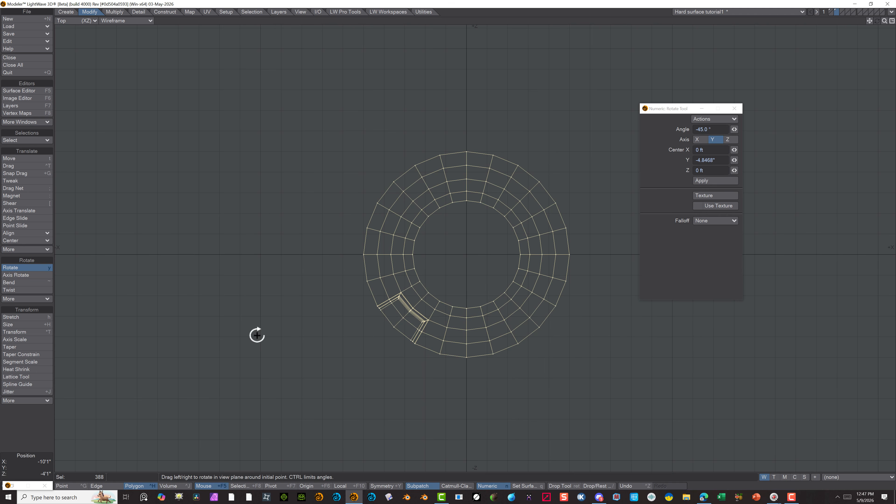
pyautogui.press('space')
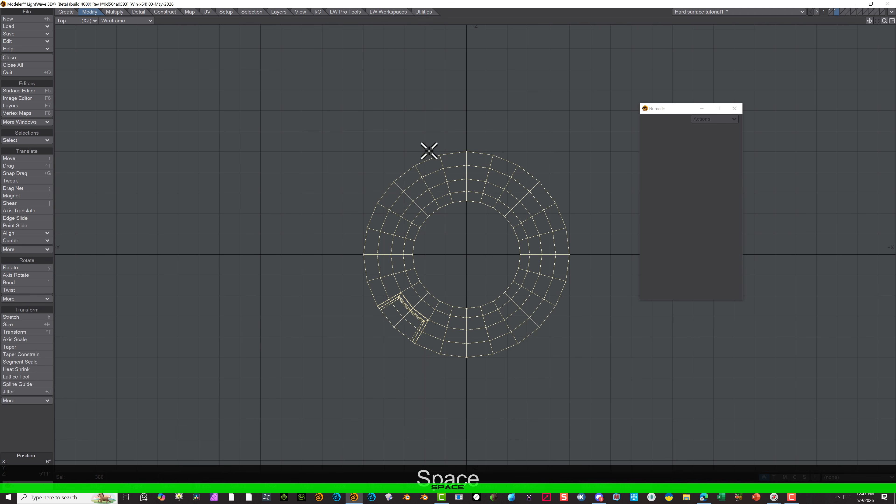
# Clear the selection and delete the half of the disc without the recess, on the +X side of the centre line
pyautogui.click(35, 431)
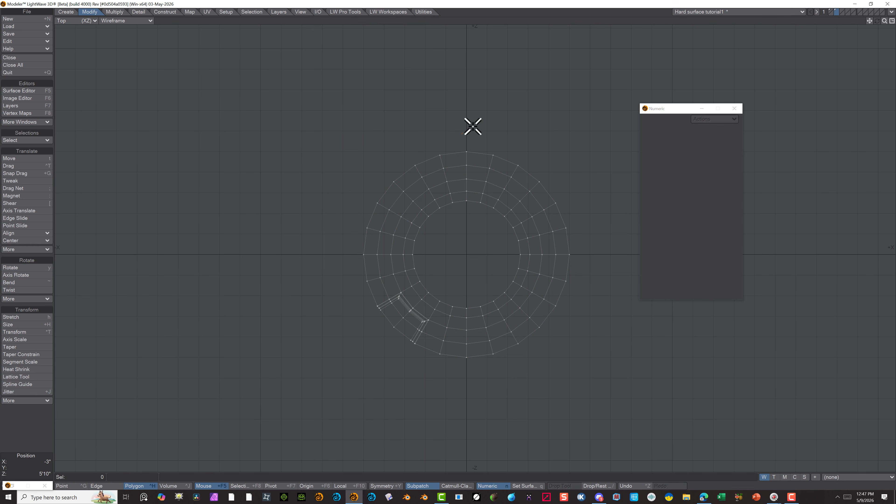
pyautogui.moveTo(473, 126)
pyautogui.mouseDown(button='right')
pyautogui.moveTo(628, 298)
pyautogui.moveTo(480, 384)
pyautogui.moveTo(460, 369)
pyautogui.mouseUp(button='right')
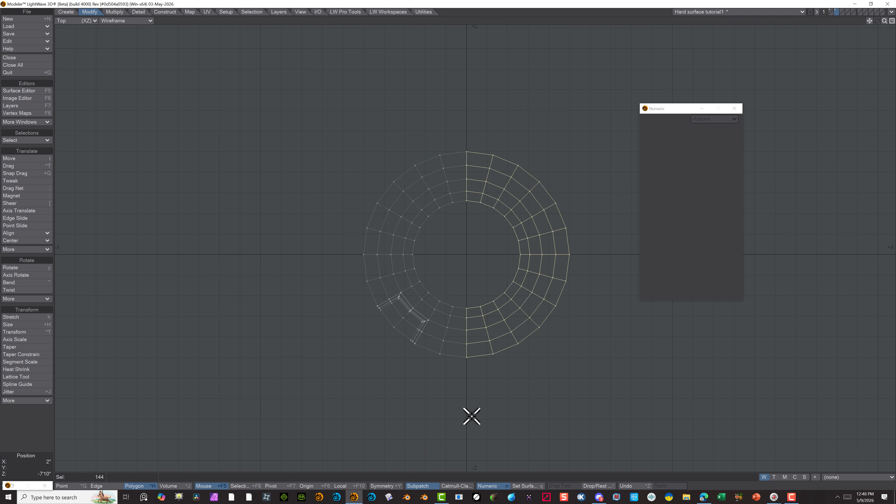
pyautogui.press('Delete')
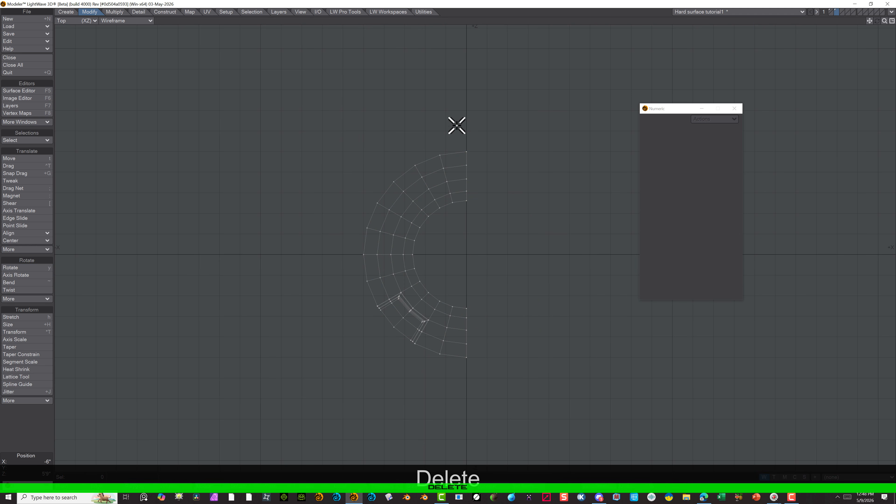
# Select the remaining half disc, mirror it across the X axis at X 0 with Merge Points on, and clear the selection
pyautogui.moveTo(325, 227)
pyautogui.mouseDown(button='right')
pyautogui.moveTo(536, 388)
pyautogui.moveTo(426, 104)
pyautogui.mouseUp(button='right')
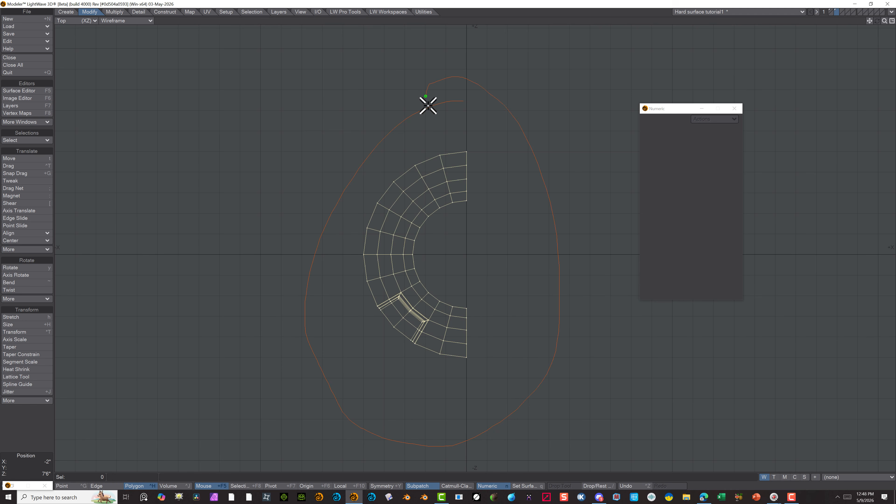
pyautogui.click(43, 316)
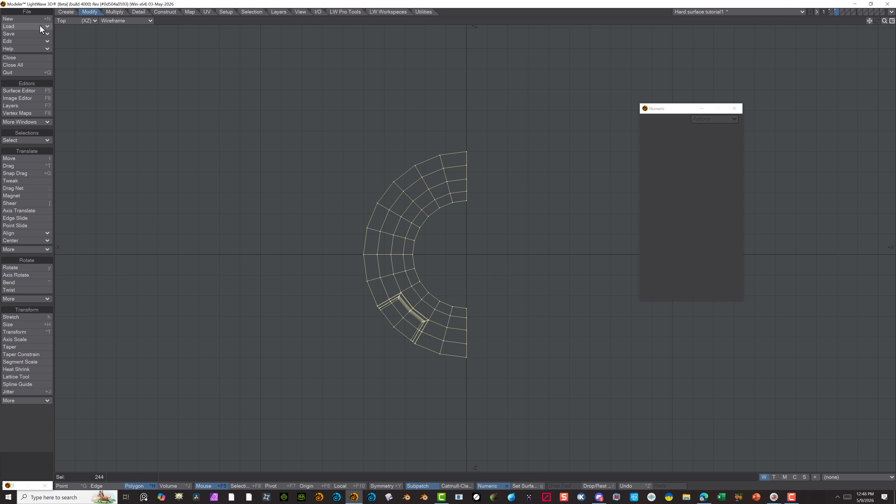
pyautogui.click(114, 12)
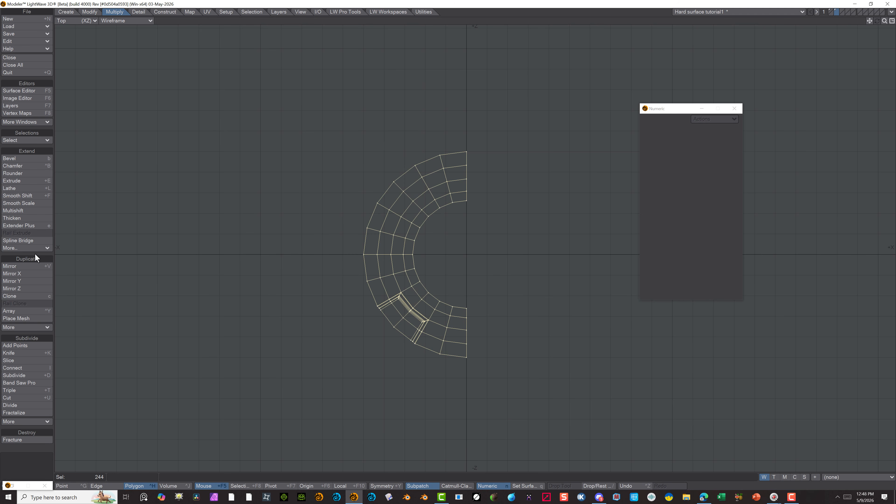
pyautogui.click(27, 267)
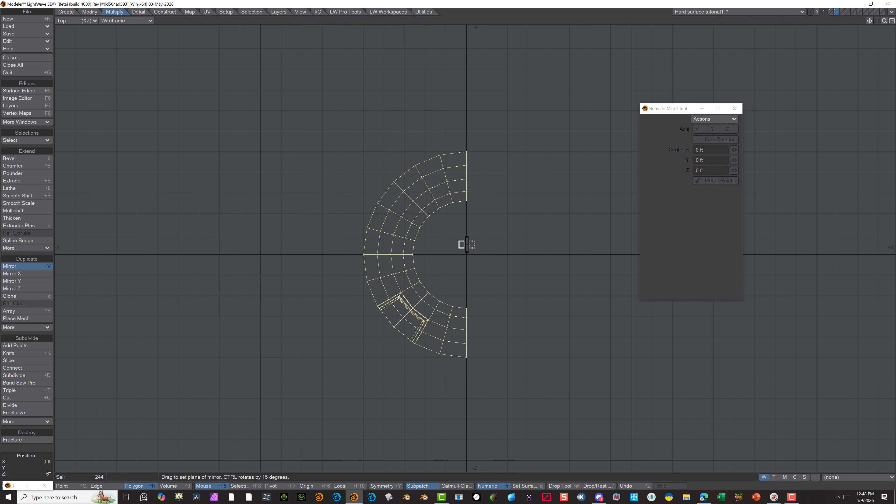
pyautogui.moveTo(467, 244); pyautogui.dragTo(467, 248)
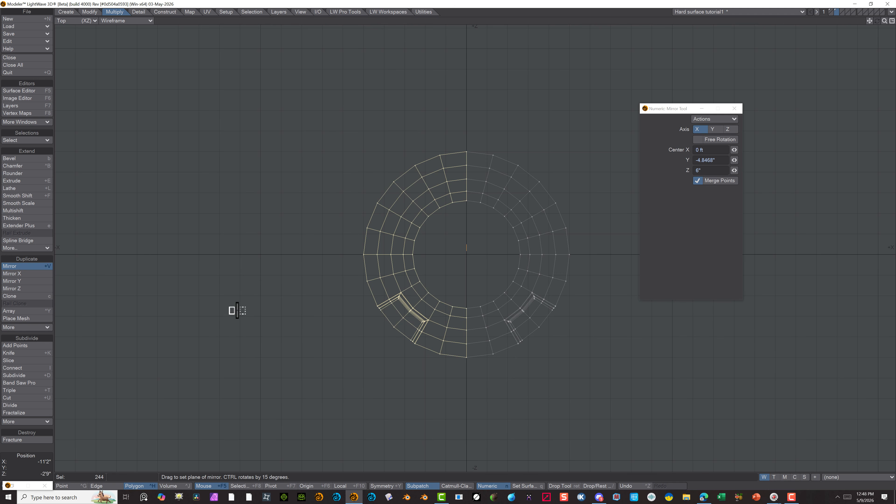
pyautogui.press('space')
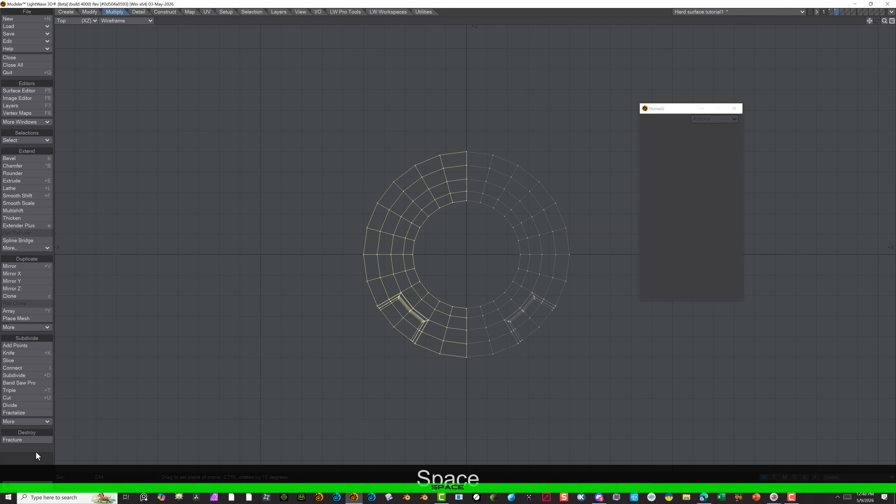
pyautogui.click(36, 451)
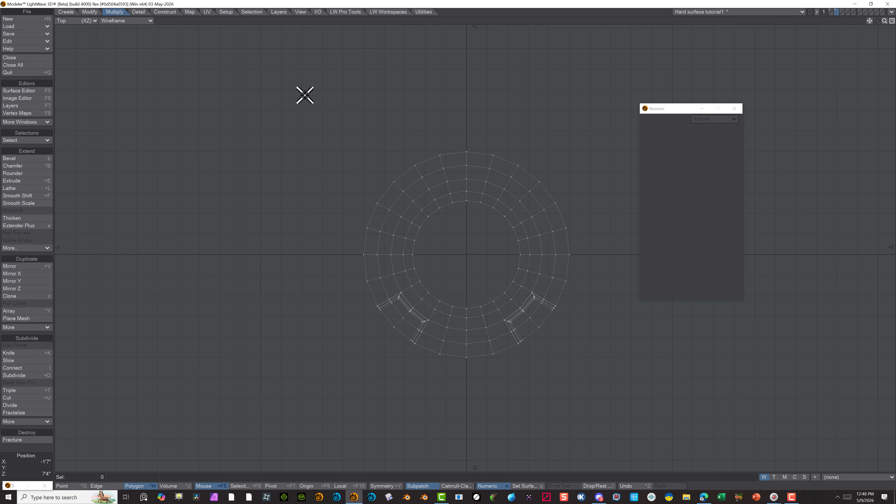
# Display the mirrored disc with Texture shading in a Perspective view, and examine both recesses from an angle
pyautogui.click(124, 21)
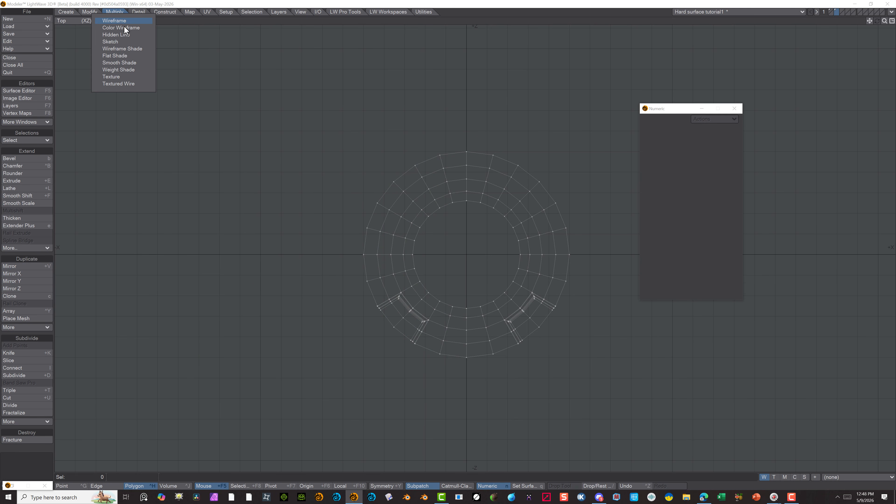
pyautogui.click(125, 77)
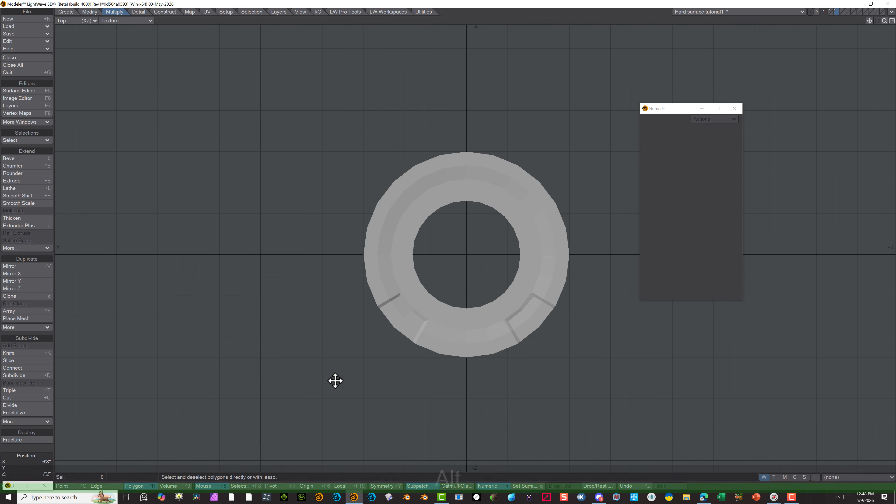
pyautogui.keyDown('alt'); pyautogui.moveTo(329, 380); pyautogui.dragTo(322, 362); pyautogui.keyUp('alt')
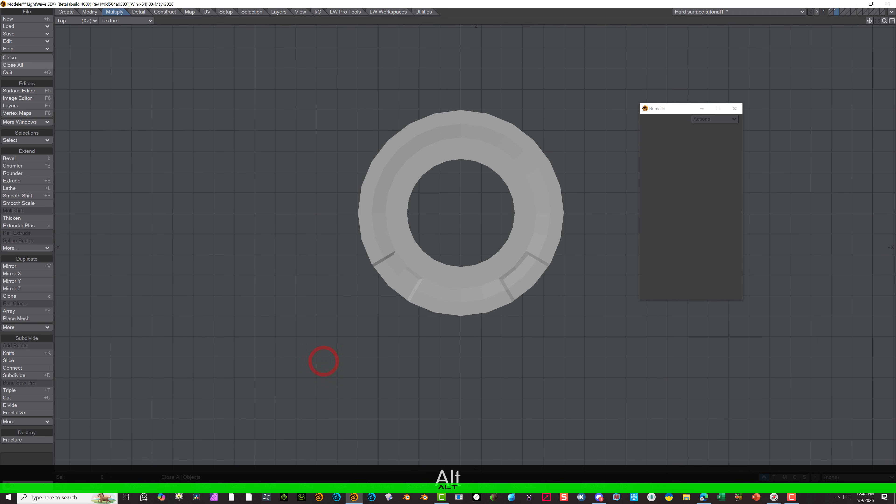
pyautogui.click(80, 20)
pyautogui.click(80, 62)
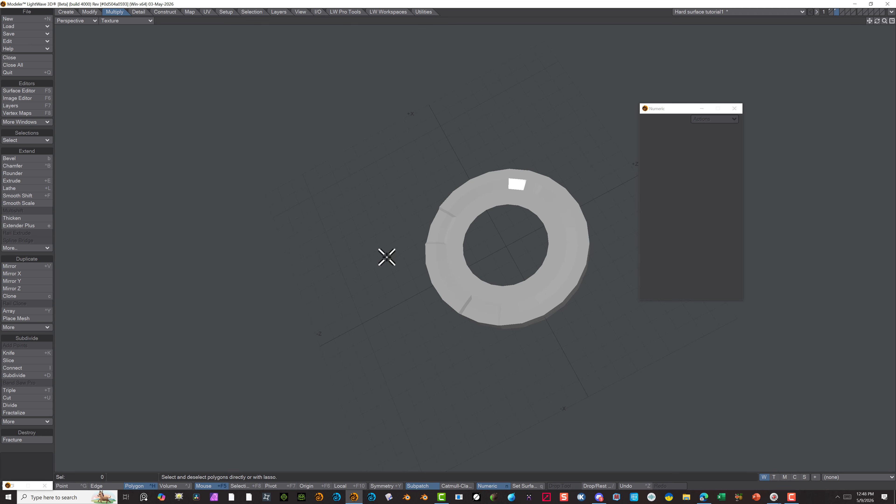
pyautogui.keyDown('alt'); pyautogui.moveTo(386, 257); pyautogui.dragTo(335, 147); pyautogui.keyUp('alt')
pyautogui.scroll(3, 508, 311)
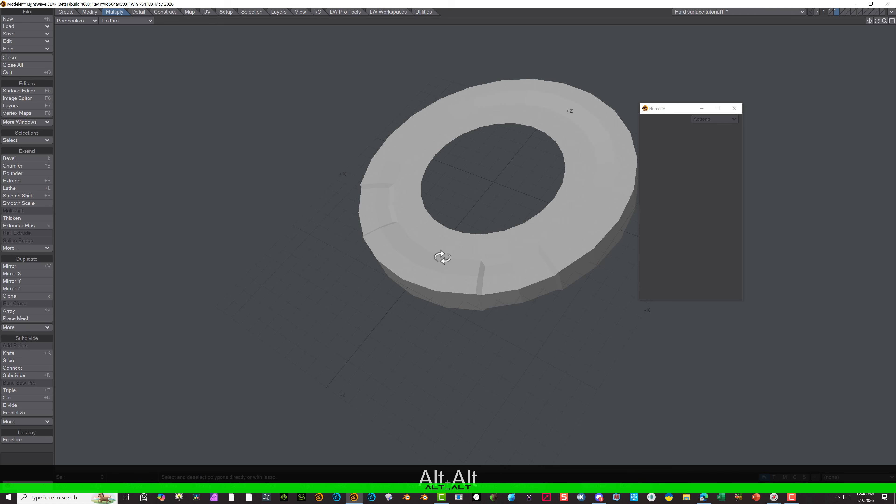
pyautogui.keyDown('alt'); pyautogui.moveTo(443, 258); pyautogui.dragTo(554, 270); pyautogui.keyUp('alt')
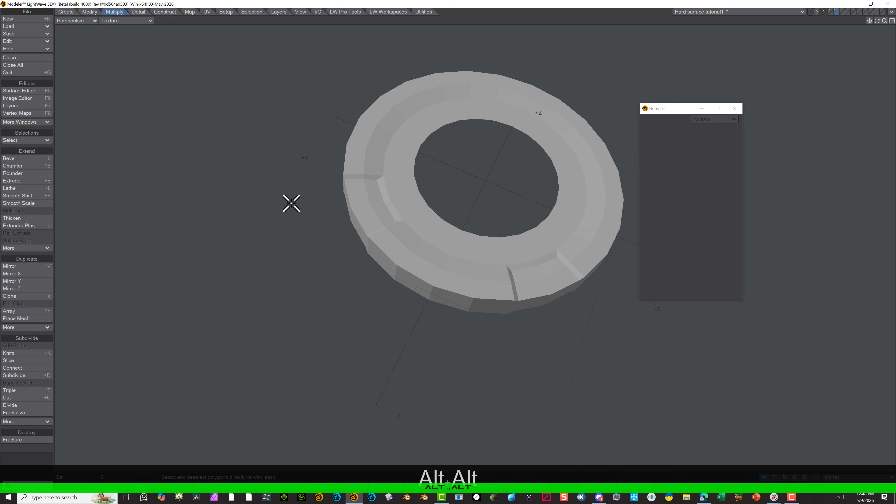
# Convert the disc to smoothed SubPatches, and examine both recesses up close
pyautogui.press('Tab')
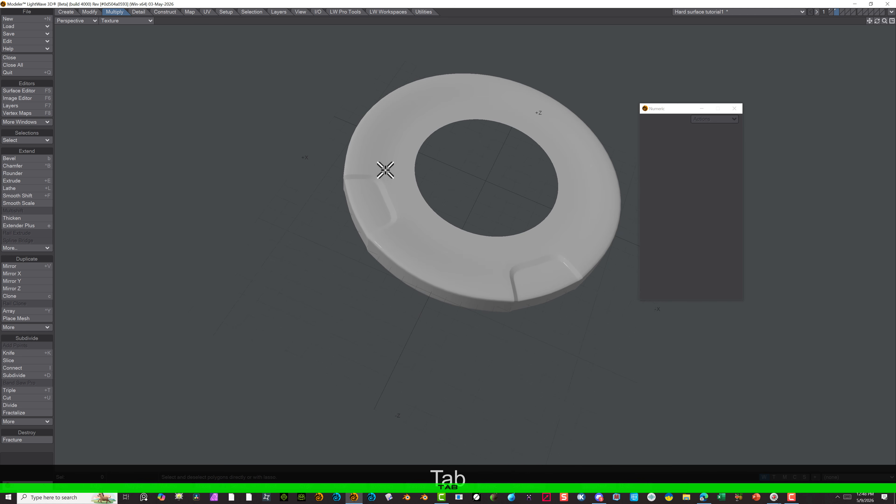
pyautogui.scroll(-2, 380, 217)
pyautogui.scroll(2, 376, 212)
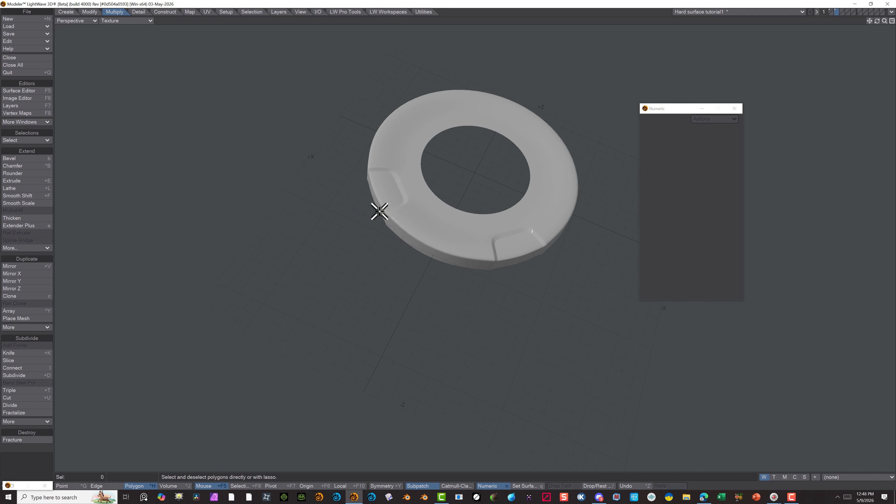
pyautogui.keyDown('alt'); pyautogui.moveTo(359, 218); pyautogui.dragTo(374, 190); pyautogui.keyUp('alt')
pyautogui.scroll(4, 422, 186)
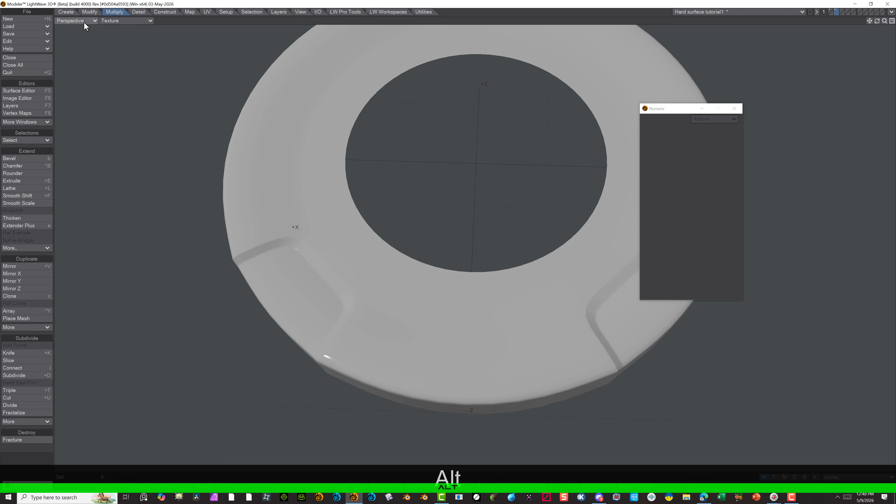
# Display the smoothed disc as Wireframe Shade in the Perspective view
pyautogui.click(76, 20)
pyautogui.click(314, 126)
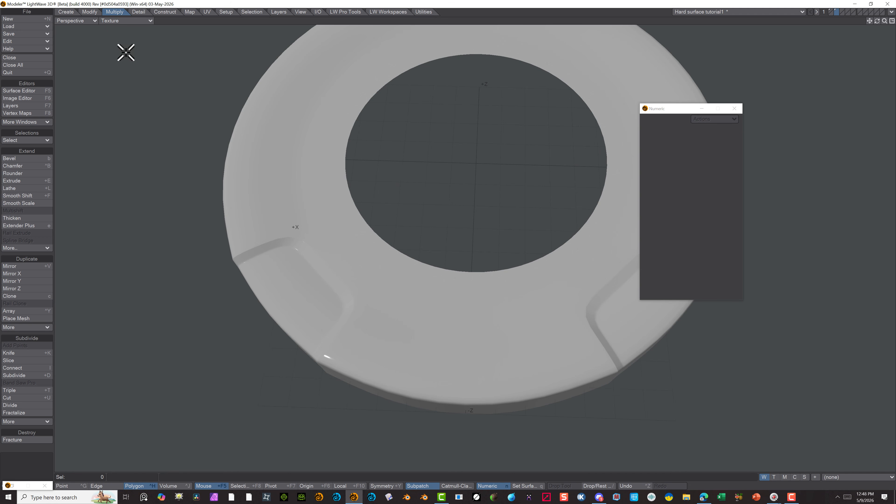
pyautogui.click(117, 21)
pyautogui.click(116, 41)
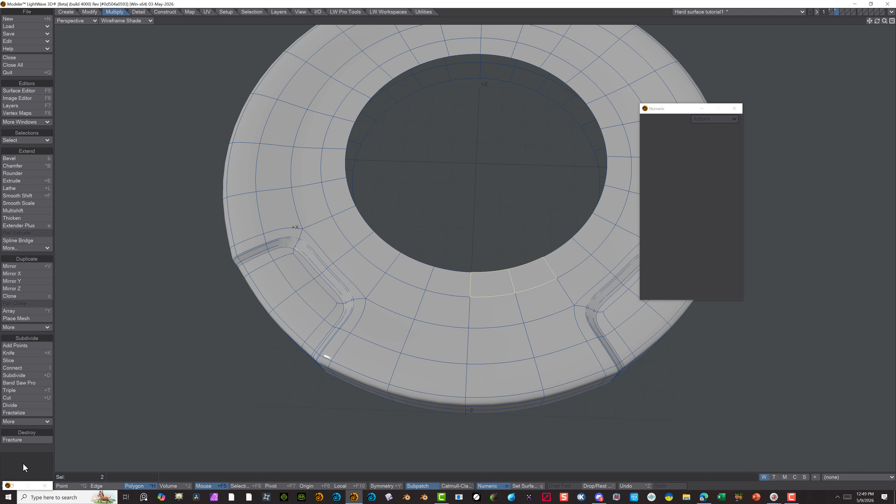
# Switch to point selection, pick two neighbouring points on the edge of the centre hole, and clear the selection
pyautogui.click(75, 487)
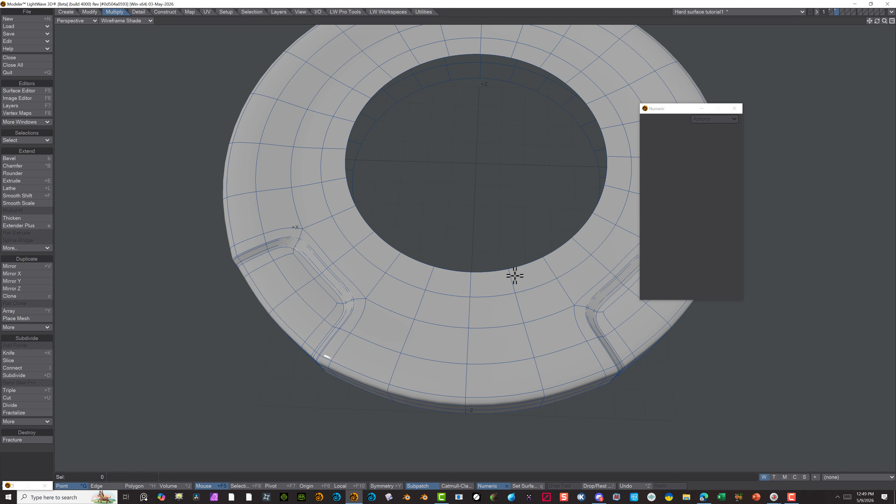
pyautogui.click(510, 271)
pyautogui.click(510, 263)
pyautogui.click(469, 272)
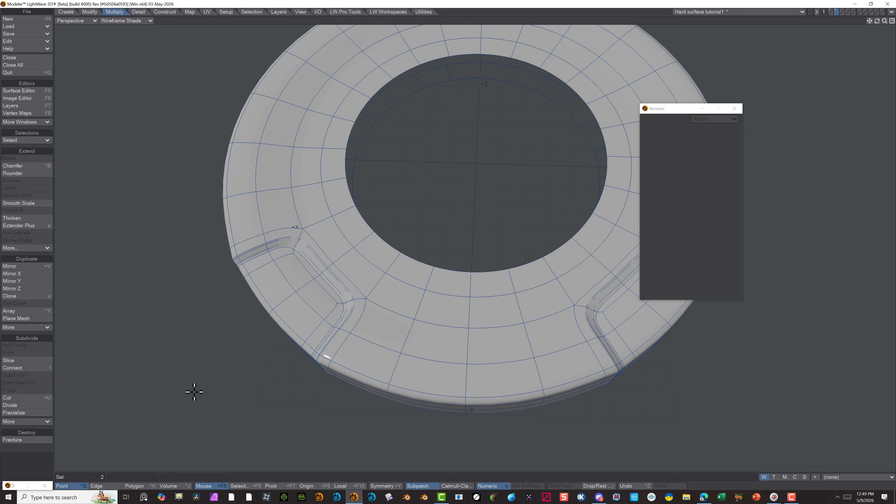
pyautogui.click(39, 464)
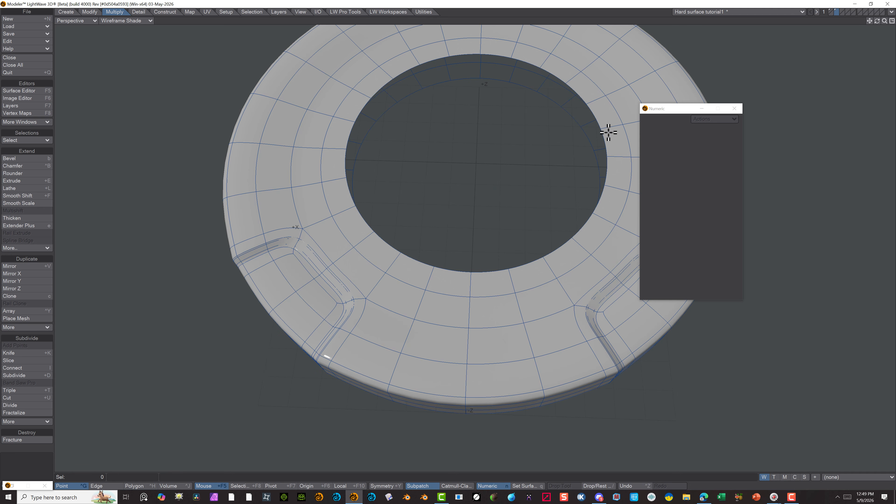
# Cut a supporting loop with BandSaw Pro at 87% through the second ring of top-face polygons in from the rim
pyautogui.click(601, 127)
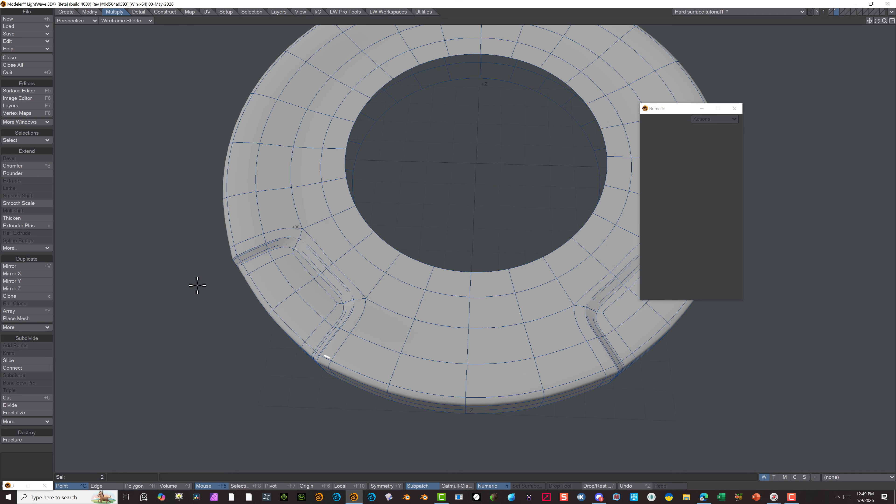
pyautogui.scroll(6, 631, 100)
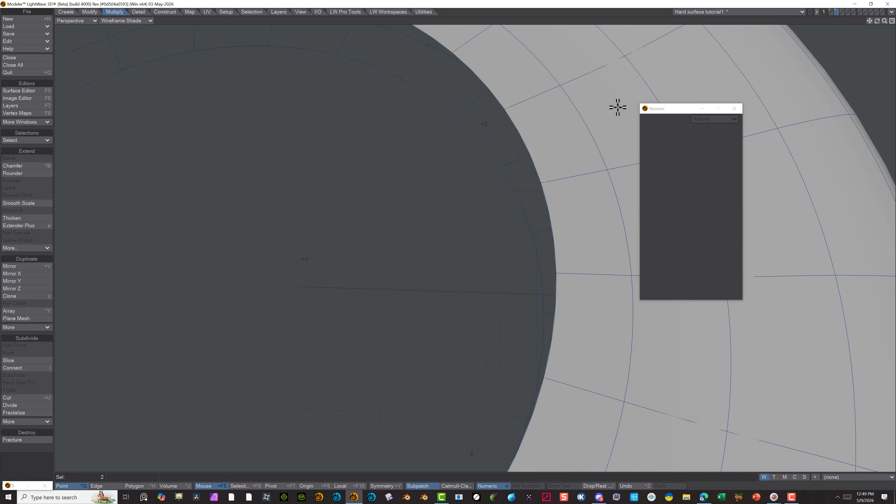
pyautogui.click(129, 485)
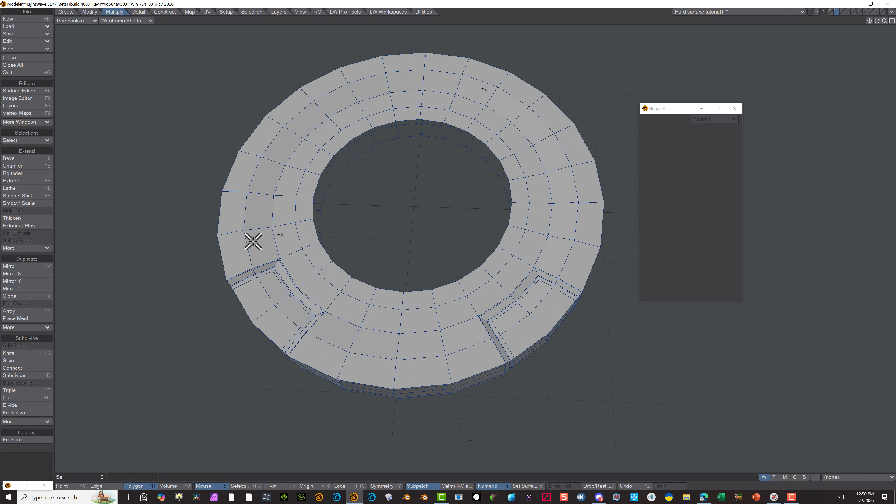
pyautogui.moveTo(252, 242); pyautogui.dragTo(253, 214)
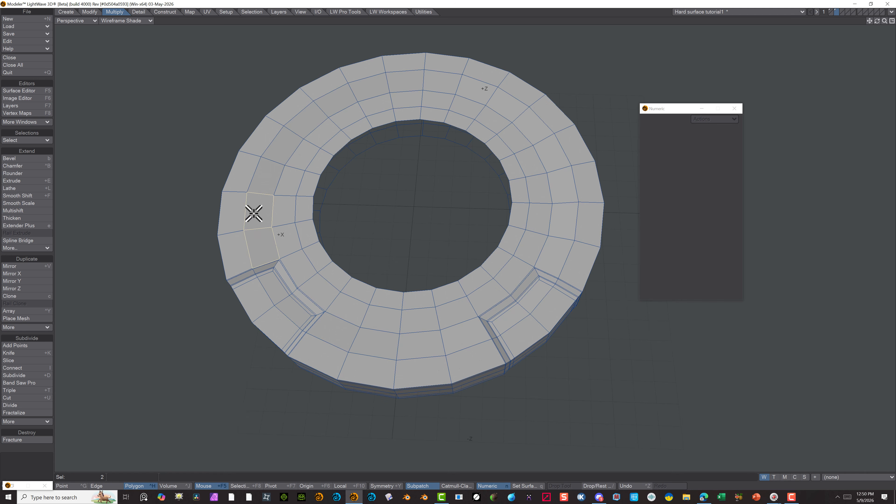
pyautogui.click(26, 382)
pyautogui.scroll(4, 291, 216)
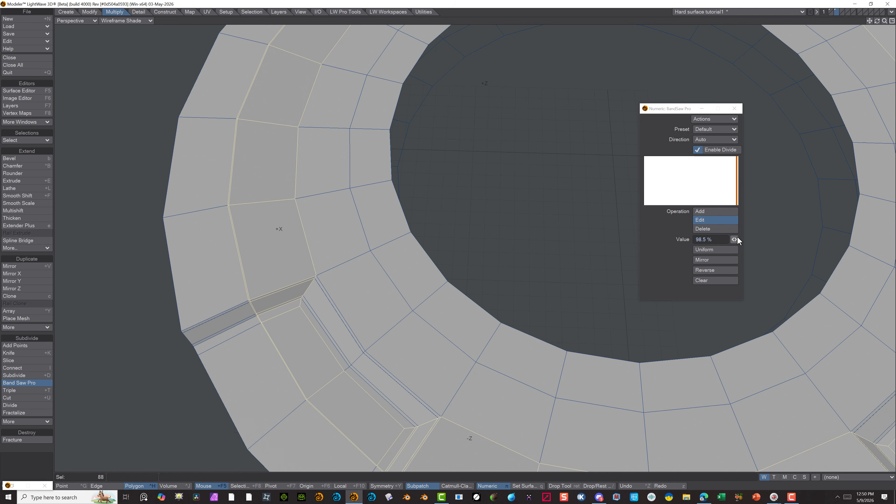
pyautogui.moveTo(736, 238)
pyautogui.mouseDown()
pyautogui.moveTo(695, 238)
pyautogui.moveTo(723, 239)
pyautogui.mouseUp()
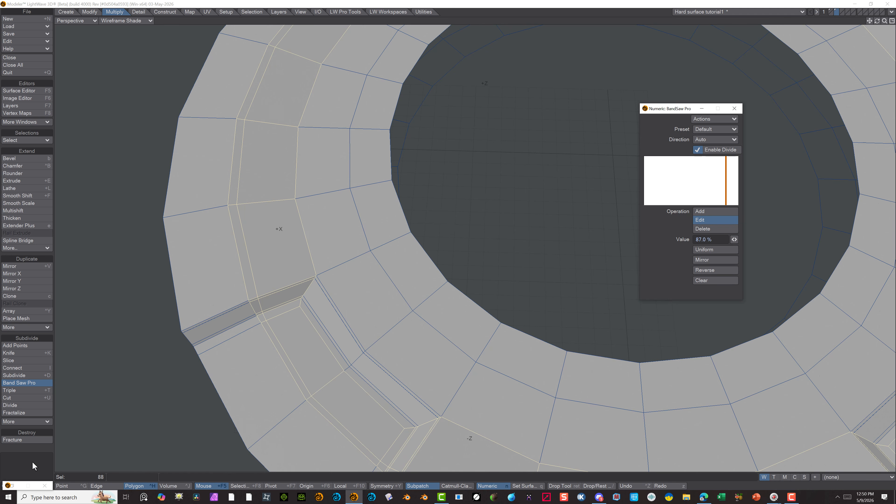
# Clear the selection and cut a supporting loop with BandSaw Pro at 10% through the outermost ring of top-face polygons
pyautogui.click(165, 485)
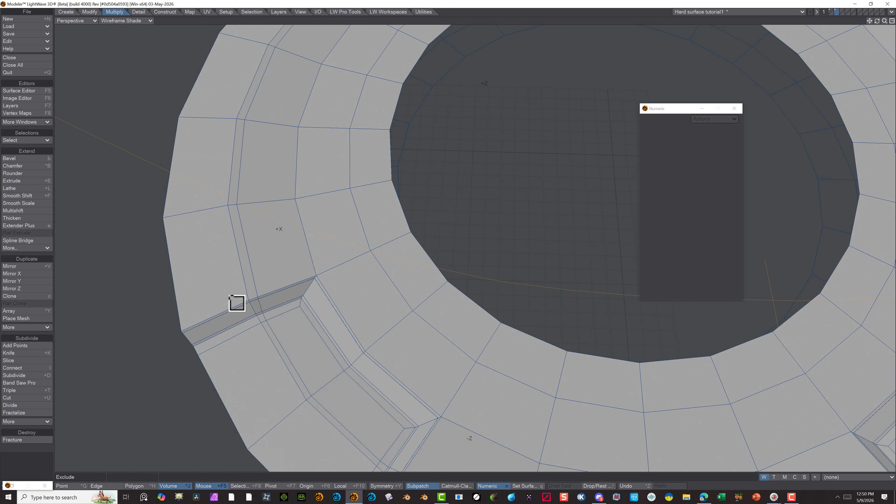
pyautogui.click(96, 485)
pyautogui.click(134, 485)
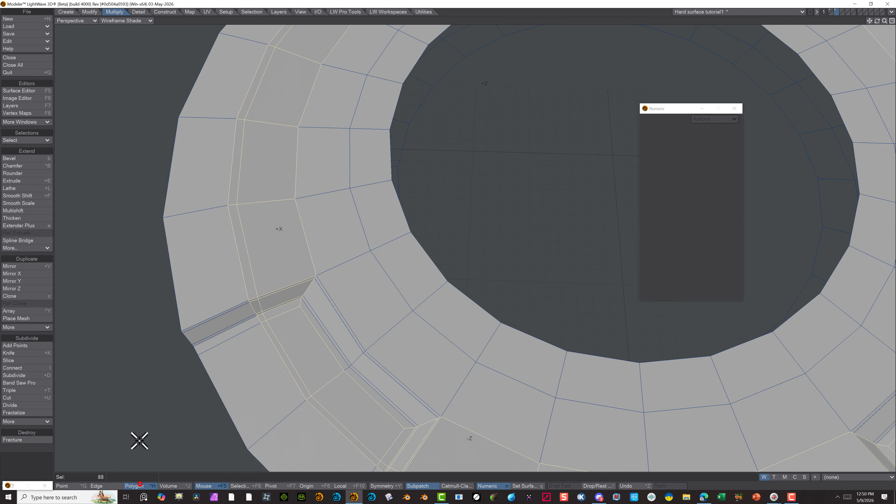
pyautogui.moveTo(225, 305); pyautogui.dragTo(226, 280)
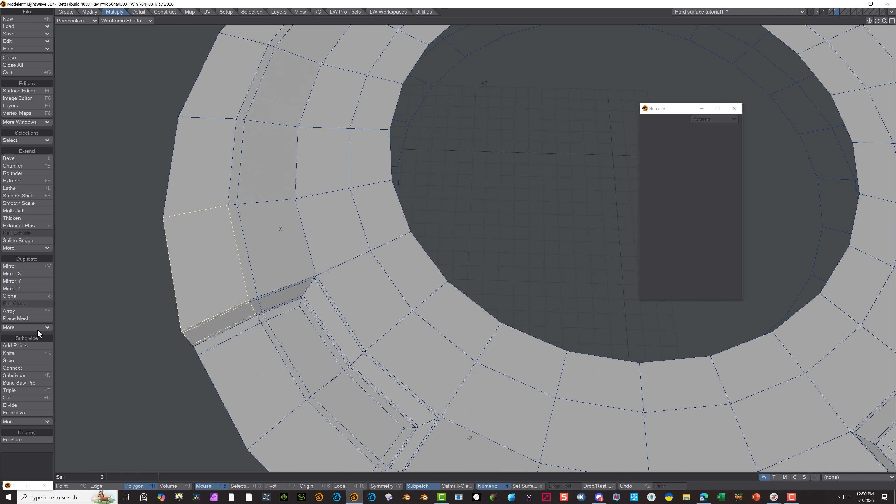
pyautogui.click(25, 383)
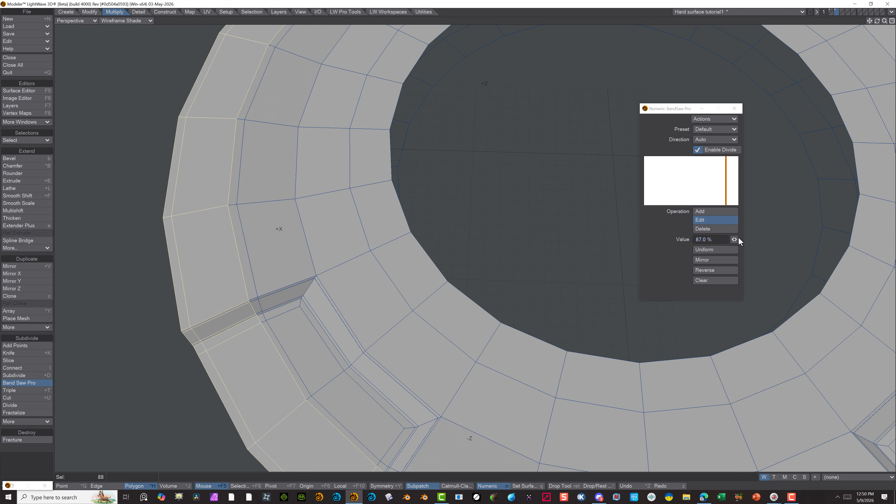
pyautogui.moveTo(739, 239); pyautogui.dragTo(669, 239)
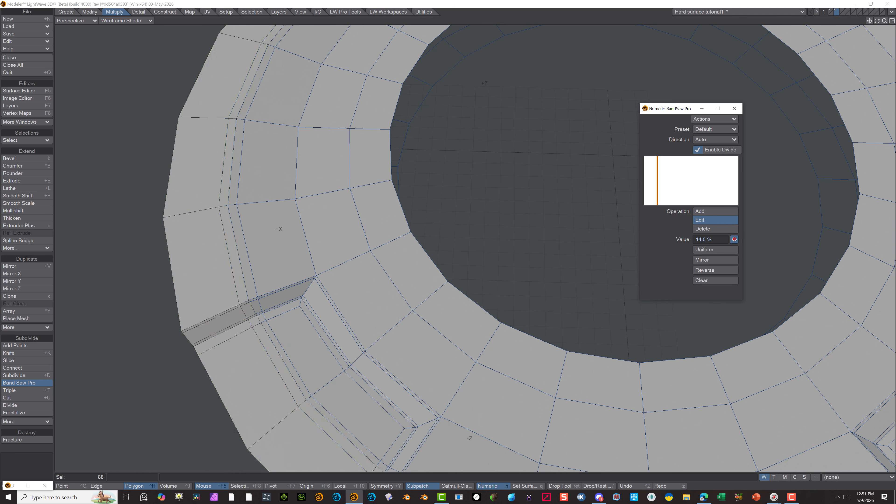
pyautogui.moveTo(734, 241); pyautogui.dragTo(730, 240)
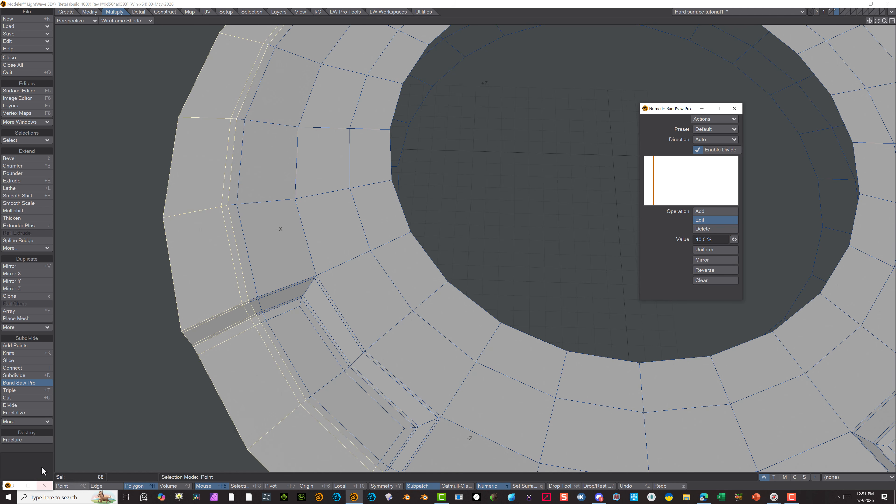
pyautogui.click(131, 487)
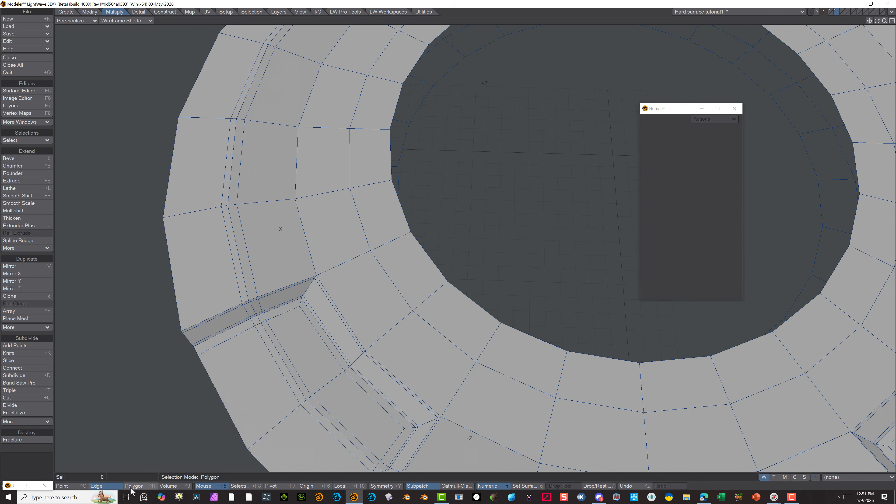
# Convert the disc to smoothed SubPatches with Texture shading, and examine the ridge between the two new supporting loops
pyautogui.scroll(-3, 180, 344)
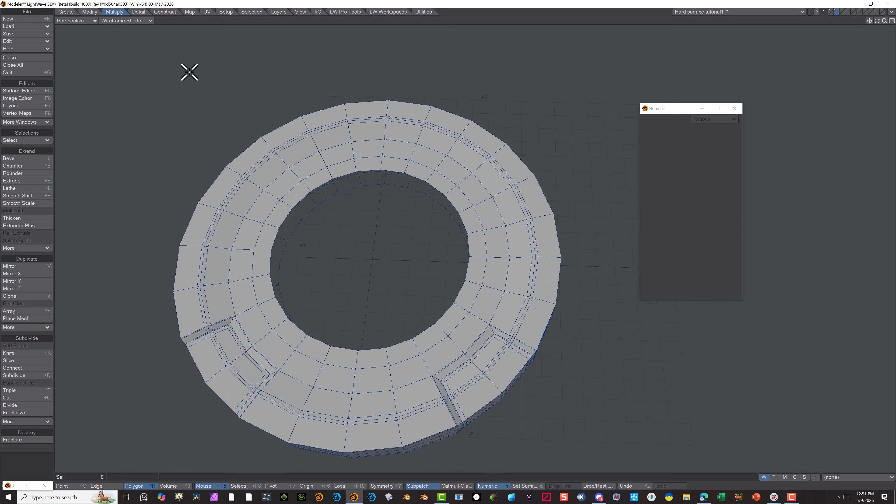
pyautogui.press('Tab')
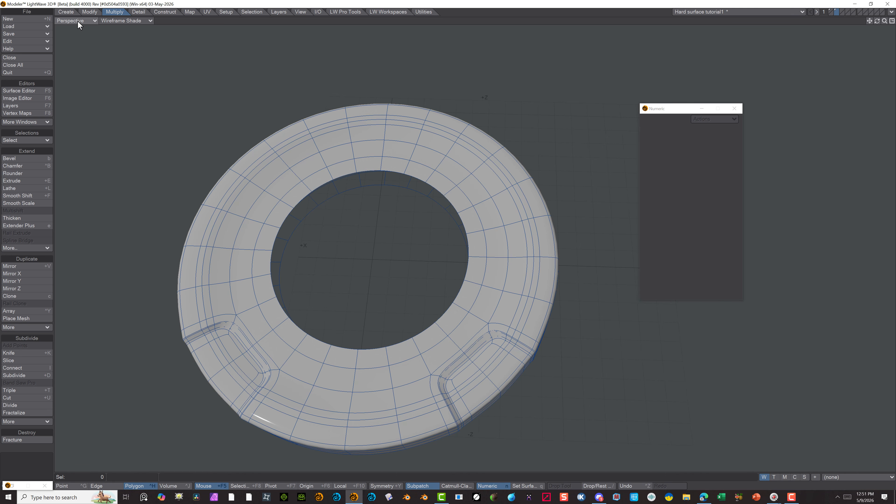
pyautogui.click(136, 21)
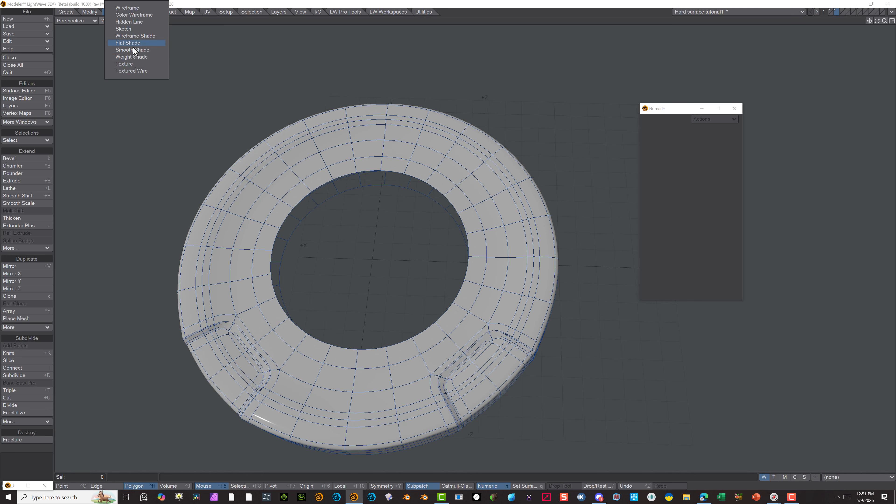
pyautogui.click(132, 64)
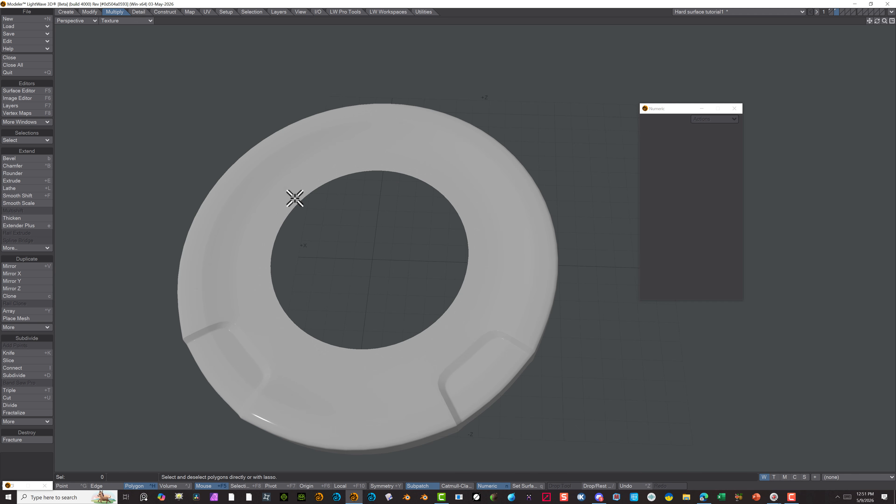
pyautogui.keyDown('alt'); pyautogui.moveTo(586, 234); pyautogui.dragTo(554, 179); pyautogui.keyUp('alt')
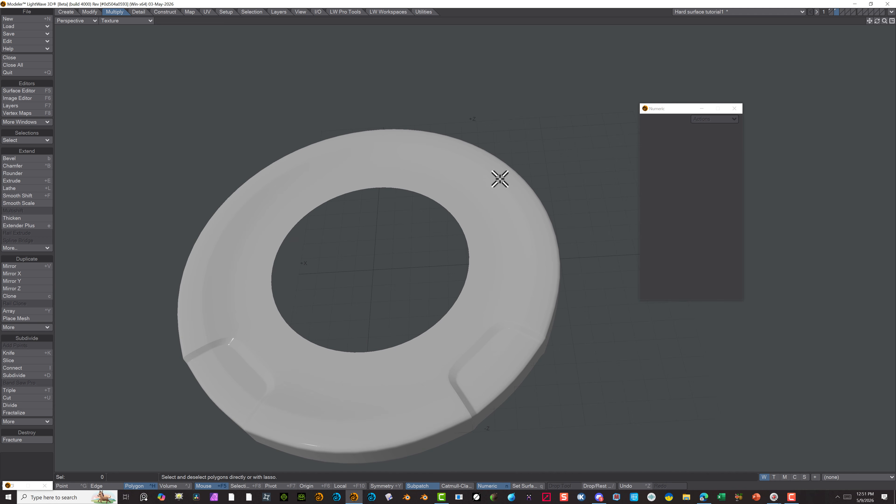
pyautogui.scroll(5, 337, 243)
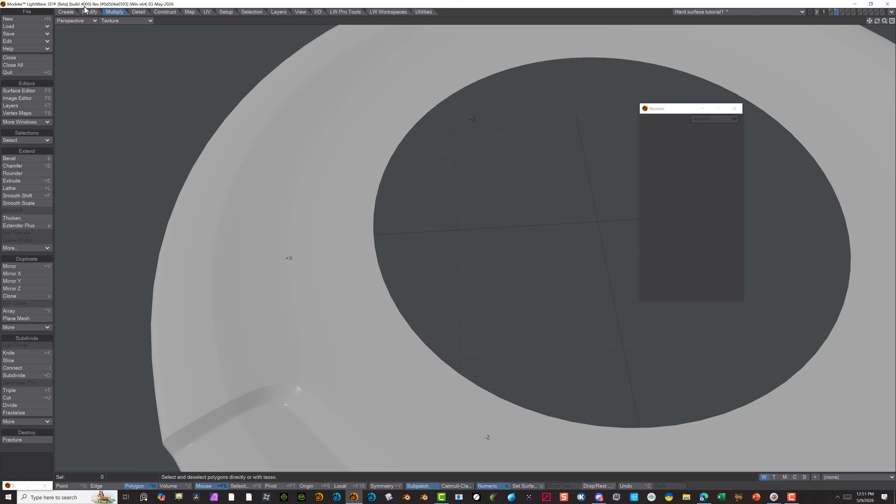
pyautogui.scroll(-2, 239, 316)
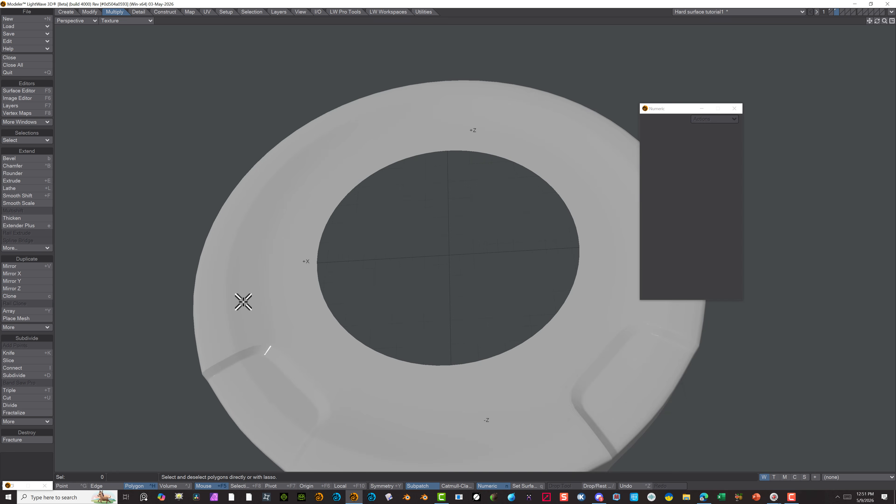
# Turn off SubPatch smoothing and display the disc as Wireframe Shade
pyautogui.press('Tab')
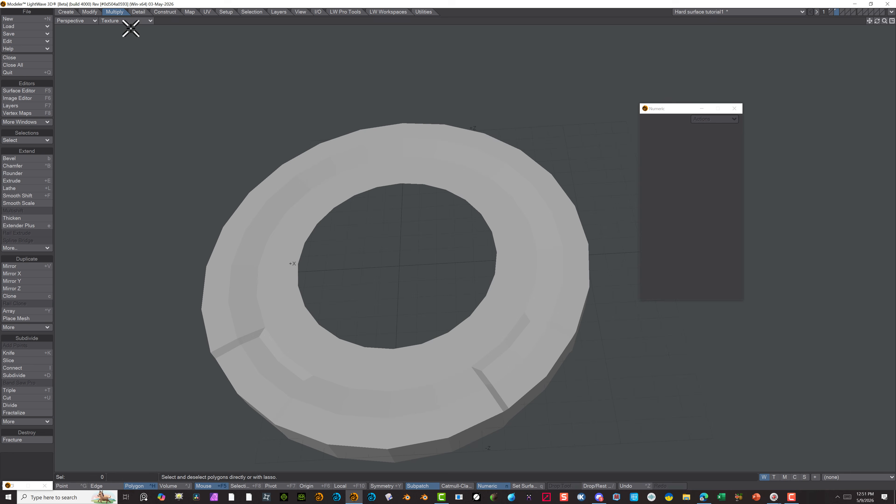
pyautogui.click(126, 21)
pyautogui.click(125, 19)
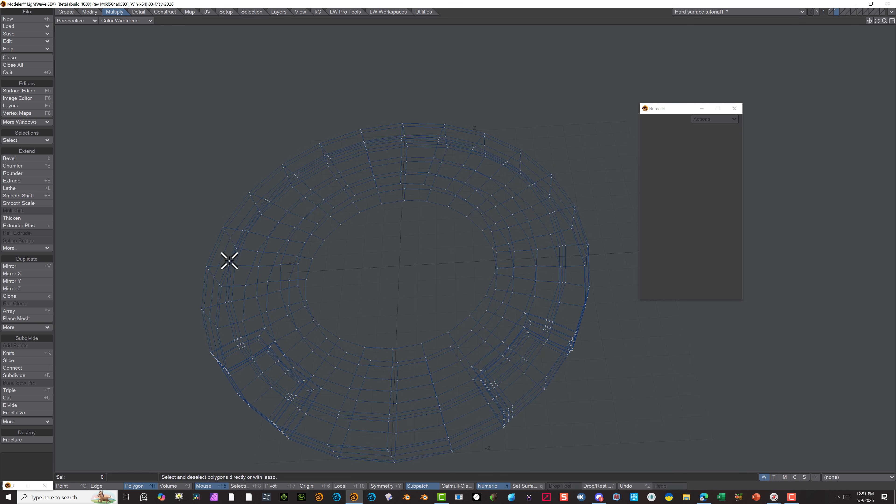
pyautogui.click(127, 20)
pyautogui.click(130, 40)
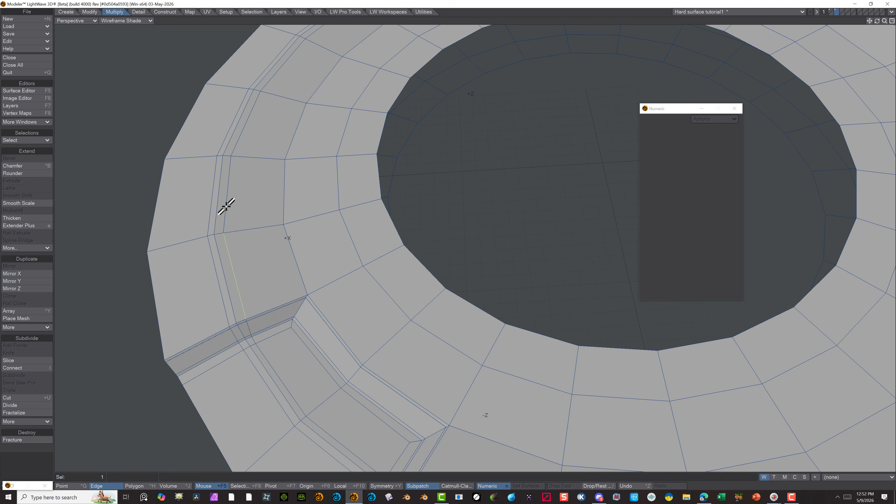
# Select two neighbouring edges on the inner new supporting loop and extend the selection to the full edge loop
pyautogui.keyDown('shift'); pyautogui.click(226, 206); pyautogui.keyUp('shift')
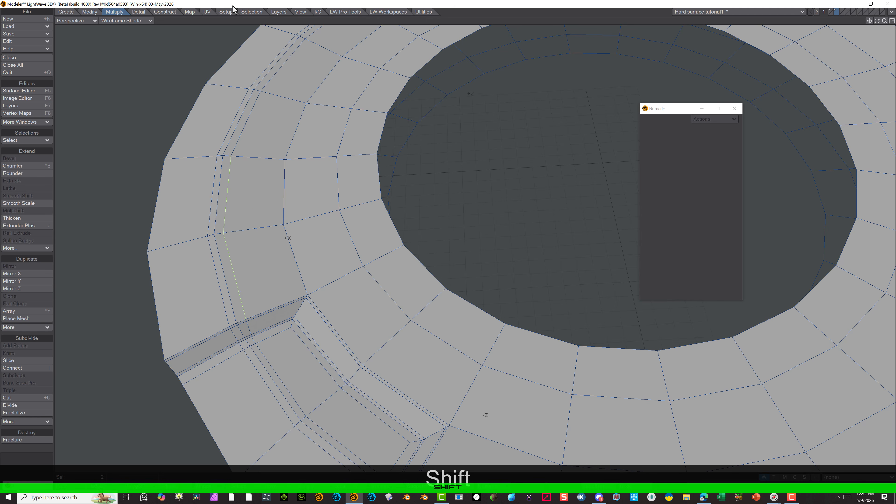
pyautogui.click(251, 12)
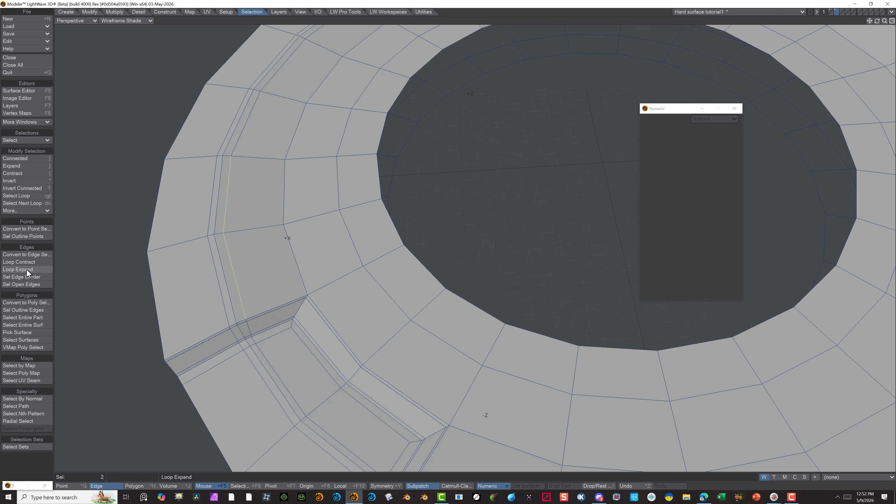
pyautogui.click(28, 197)
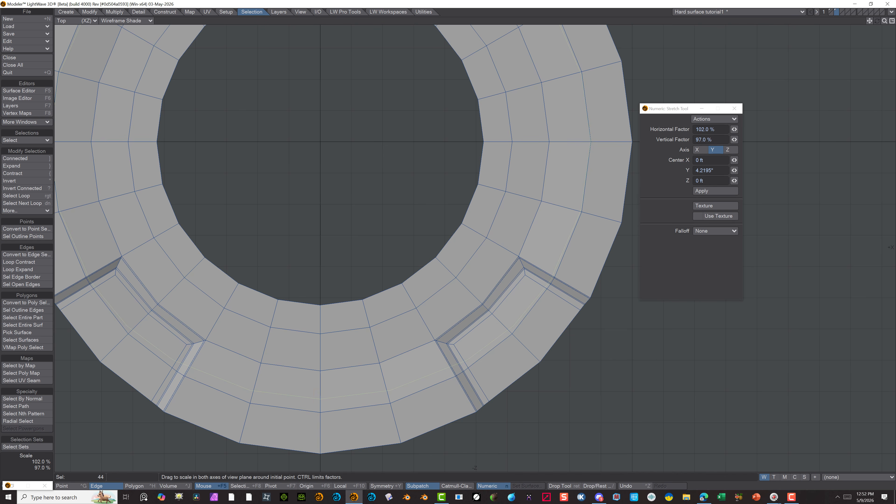
# Set the Stretch tool's horizontal and vertical factors to 101% and its axis to X for the selected edge loop
pyautogui.click(703, 129)
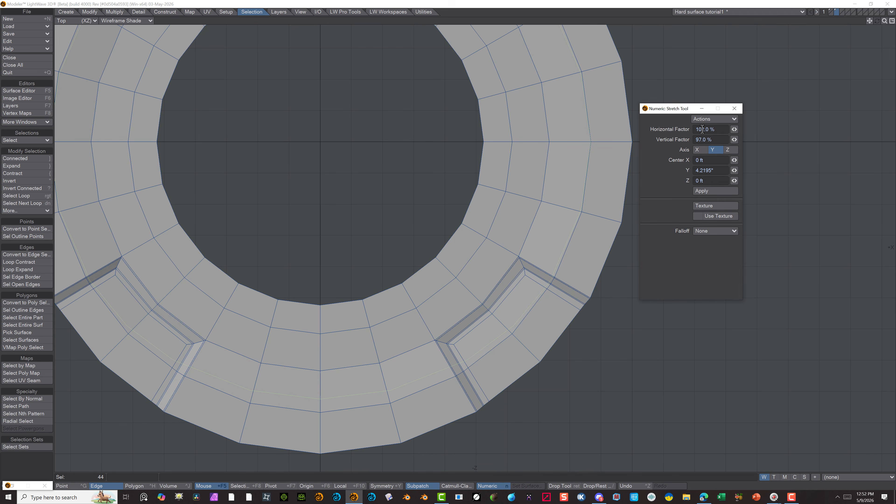
pyautogui.write('1')
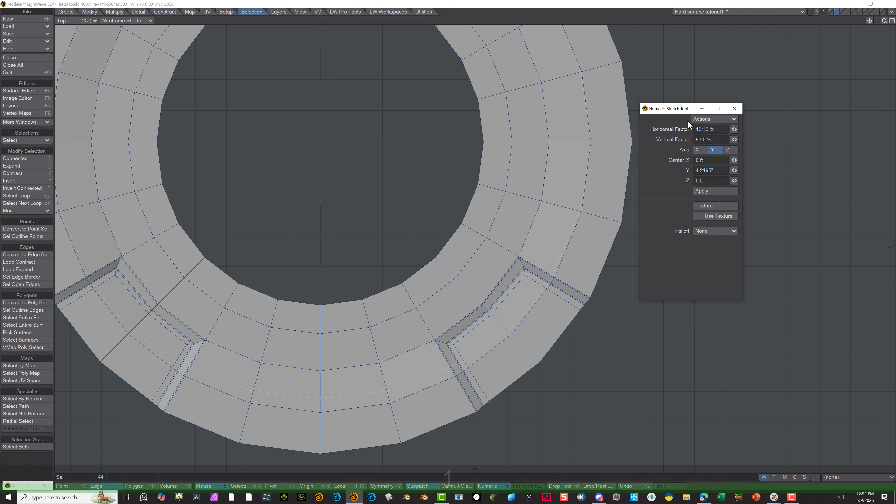
pyautogui.press('Tab')
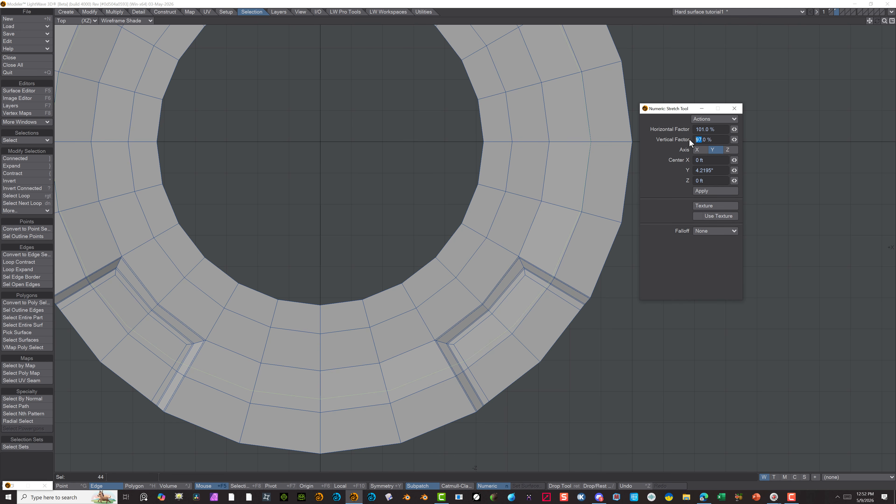
pyautogui.write('01')
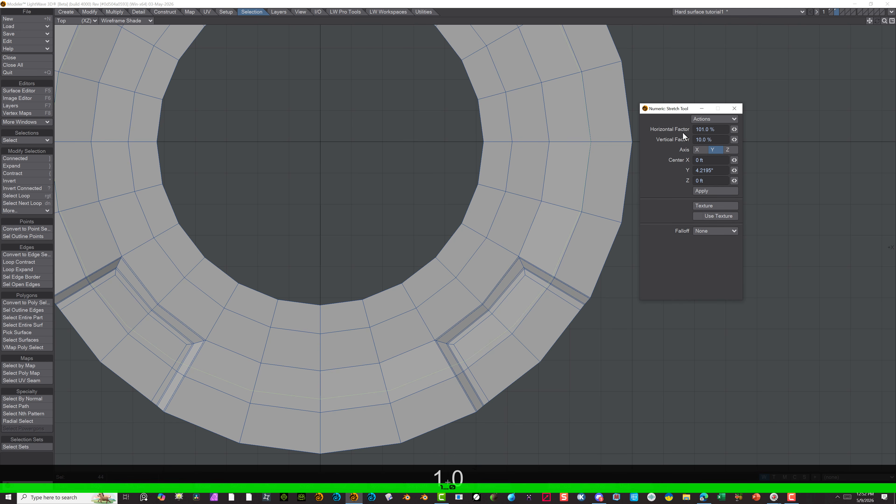
pyautogui.press('Tab')
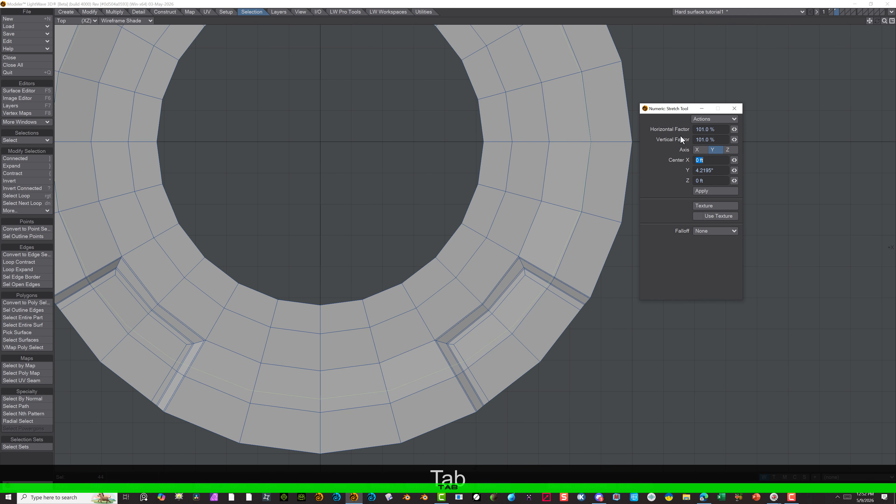
pyautogui.click(699, 151)
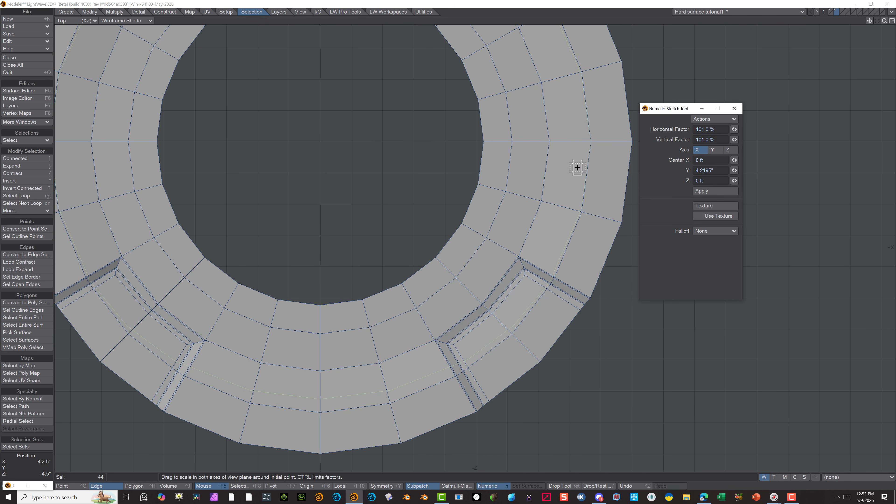
pyautogui.press('Tab')
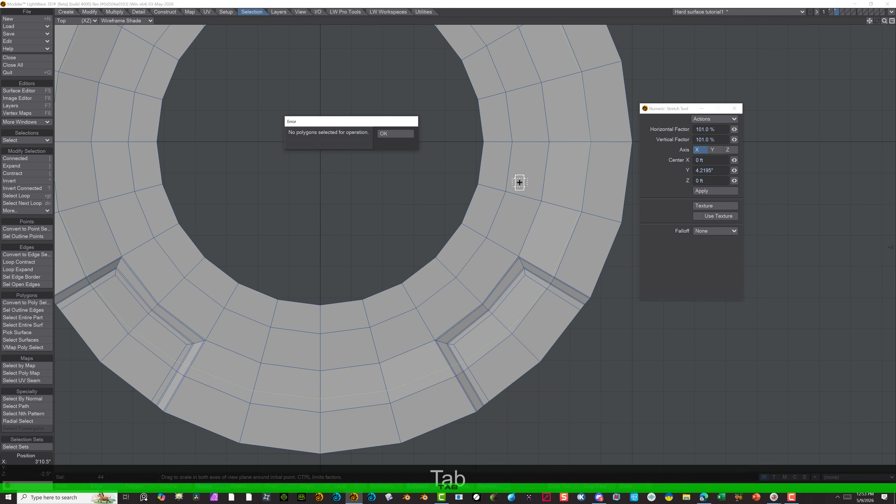
pyautogui.click(390, 133)
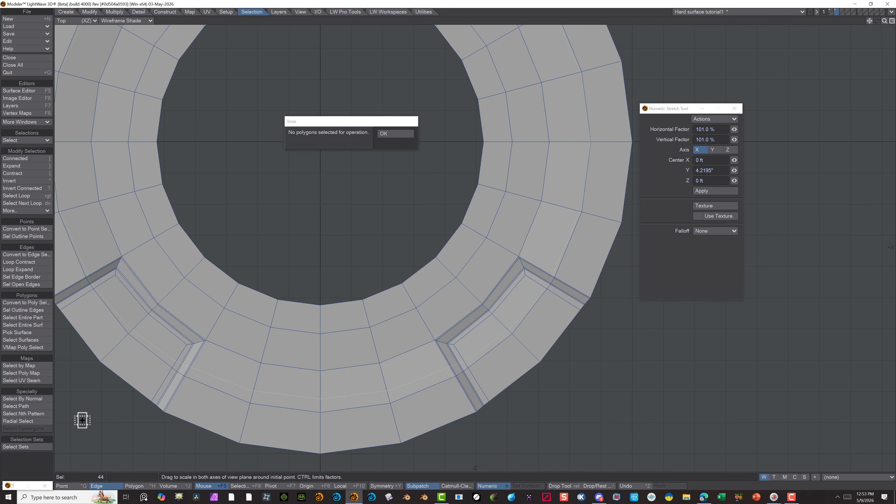
pyautogui.click(394, 133)
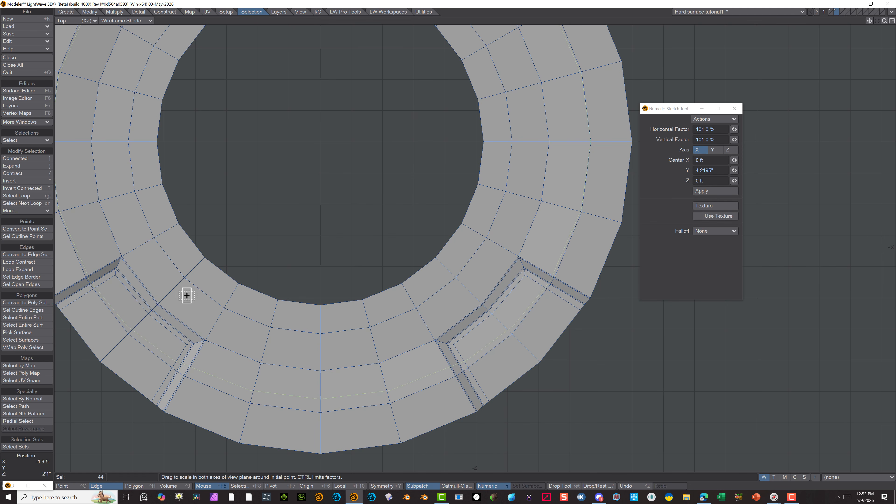
# Undo the stretch of the edge loop, drop the Stretch tool and clear the edge selection
pyautogui.hotkey('ctrl', 'z')
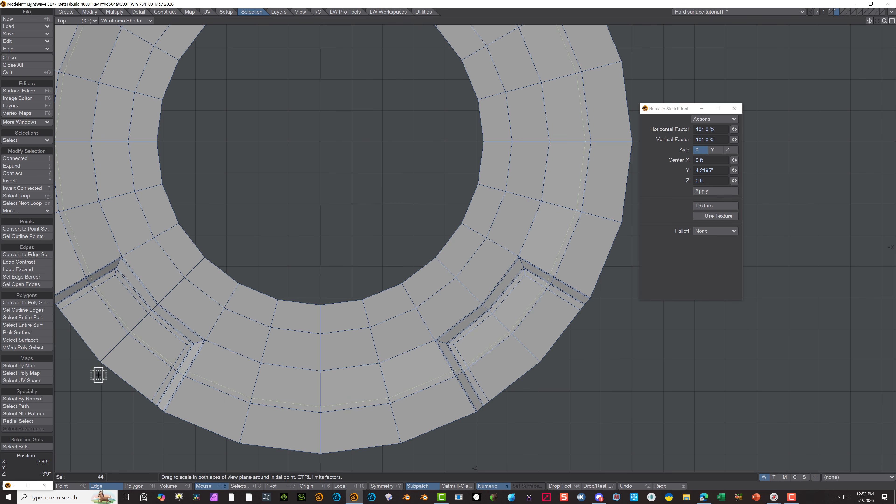
pyautogui.click(79, 486)
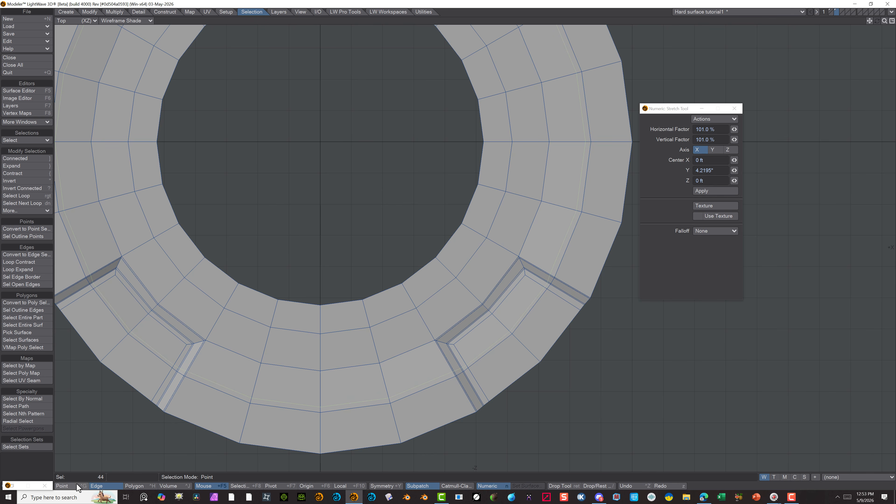
pyautogui.click(94, 487)
pyautogui.click(36, 455)
pyautogui.click(323, 189)
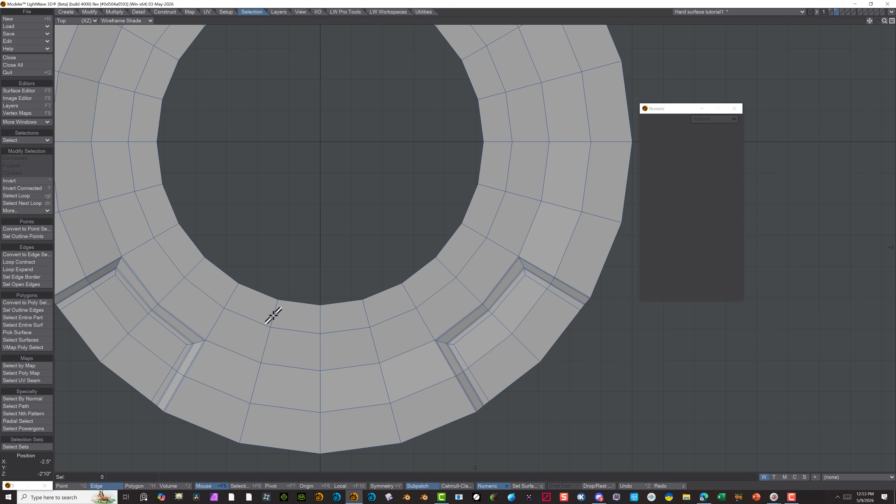
pyautogui.scroll(-3, 427, 240)
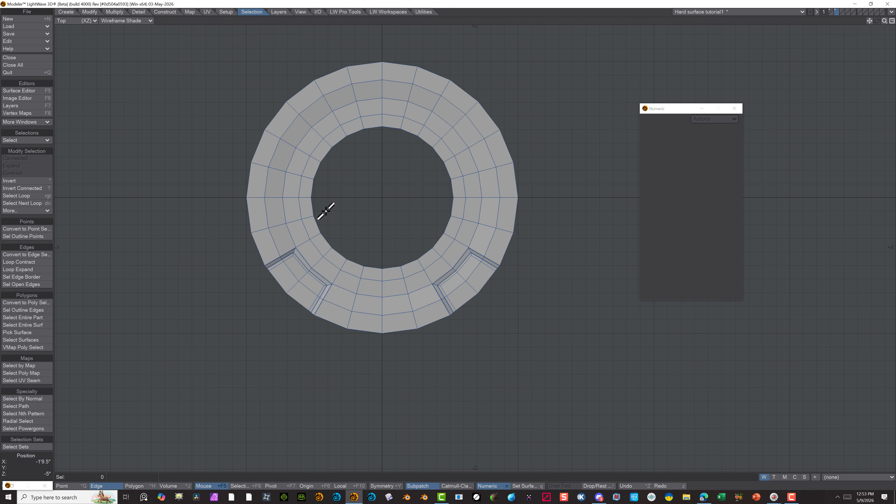
pyautogui.scroll(2, 314, 212)
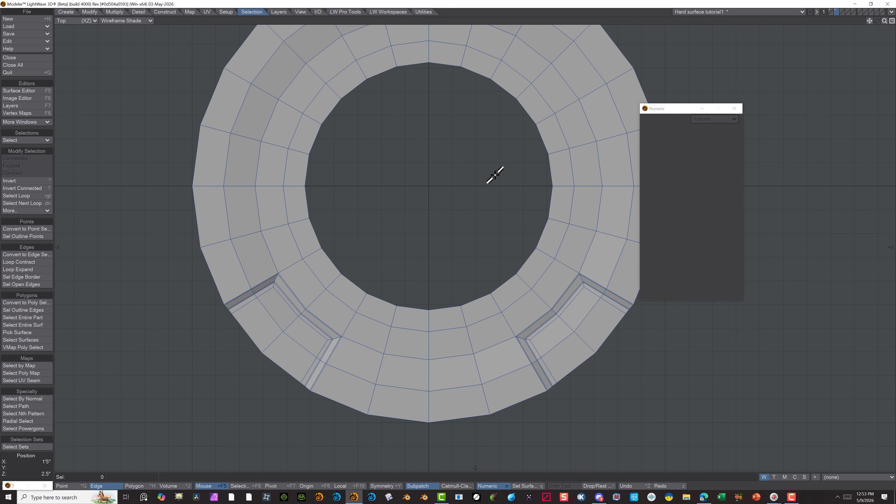
pyautogui.hotkey('ctrl', 'z')
pyautogui.hotkey('ctrl', 'z')
# Select two neighbouring edges on the top face's ring nearest the outer rim and extend the selection to the full edge loop
pyautogui.click(229, 157)
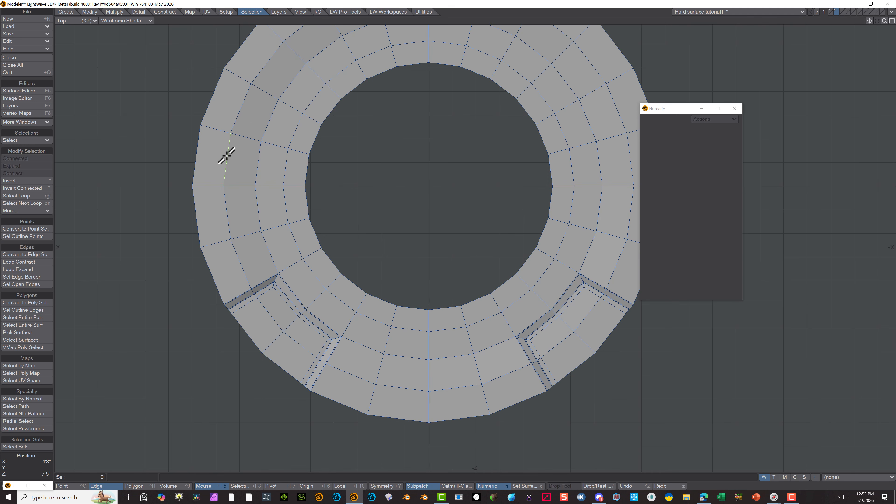
pyautogui.keyDown('shift'); pyautogui.click(237, 115); pyautogui.keyUp('shift')
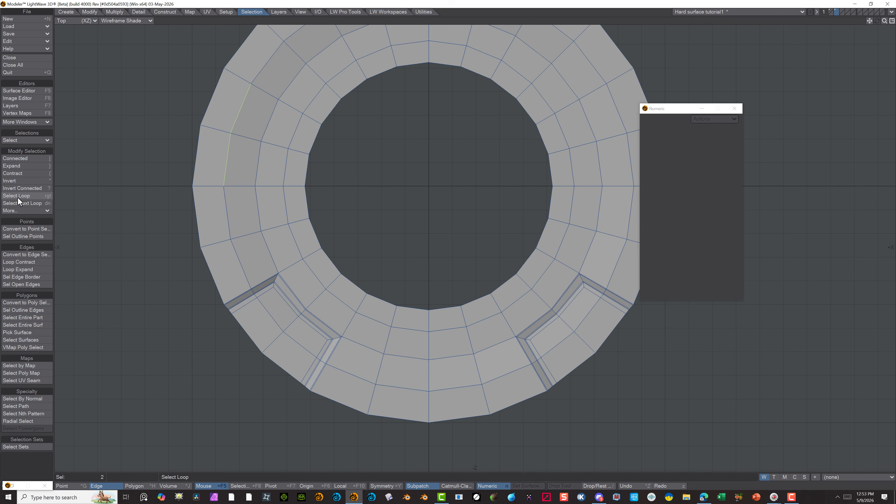
pyautogui.click(31, 196)
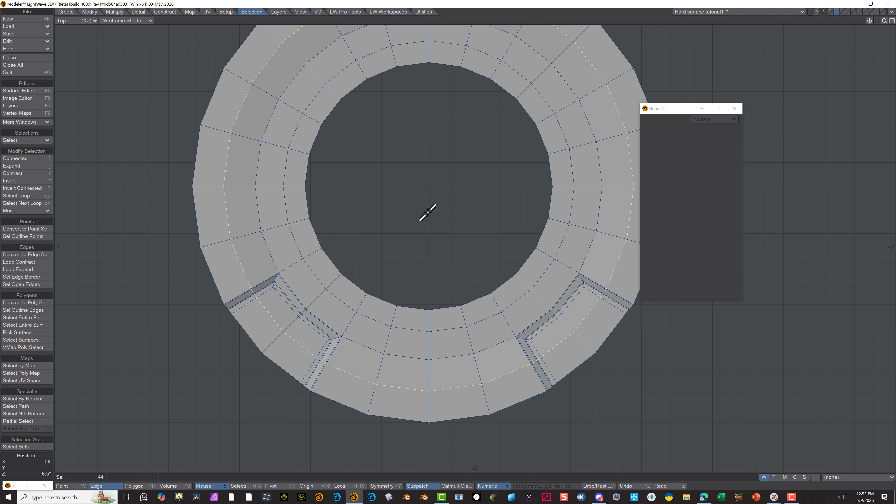
# In the Right view, move the selected edge loop up 1.5" and apply the same offset a second time
pyautogui.scroll(-4, 428, 212)
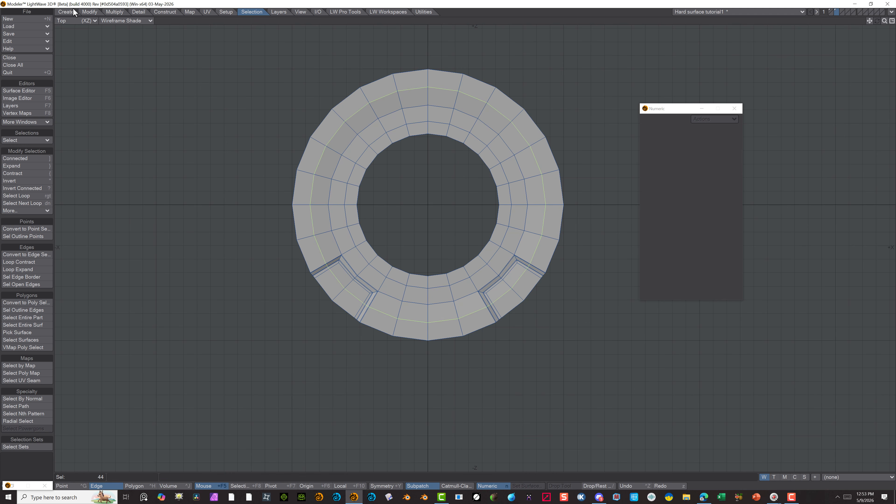
pyautogui.click(80, 22)
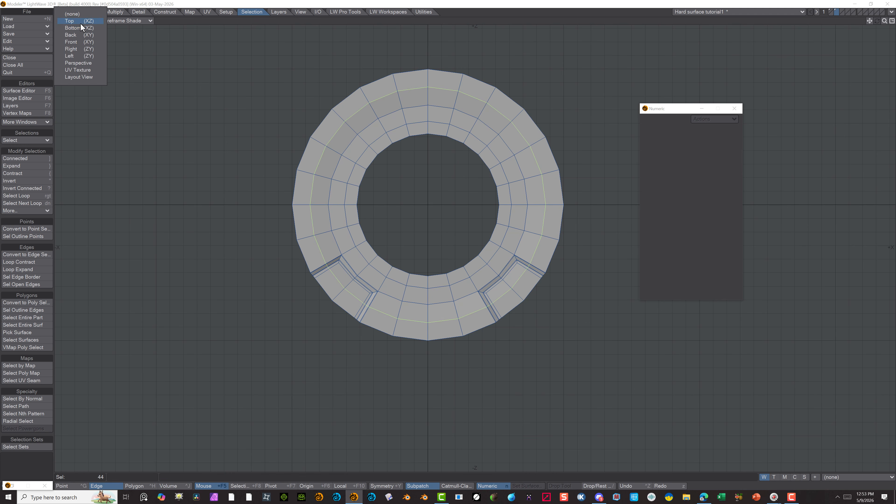
pyautogui.click(80, 49)
pyautogui.scroll(4, 590, 196)
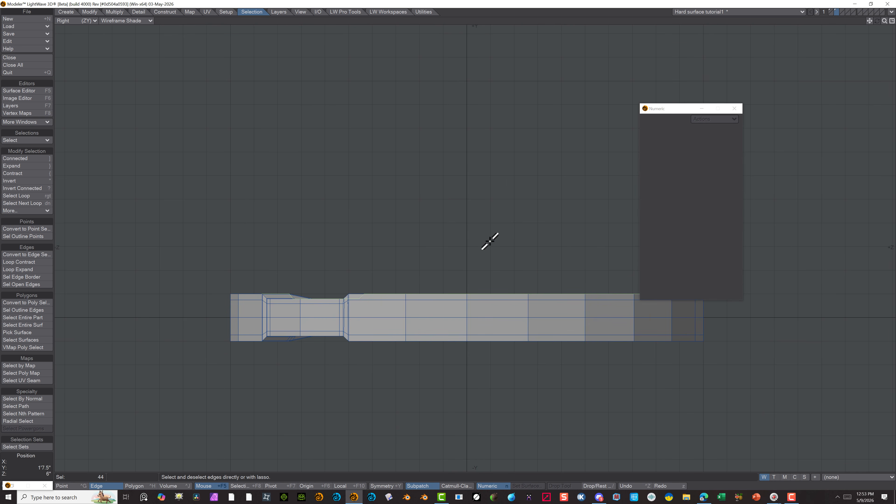
pyautogui.press('t')
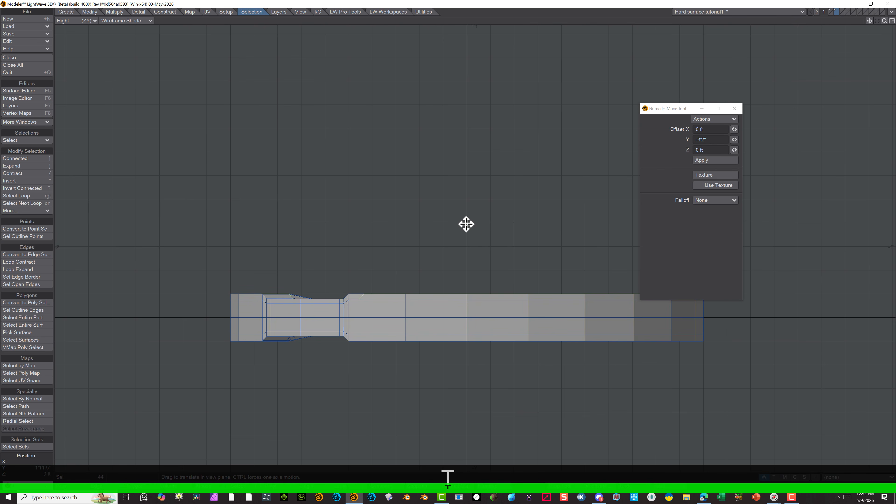
pyautogui.moveTo(466, 224); pyautogui.dragTo(466, 218)
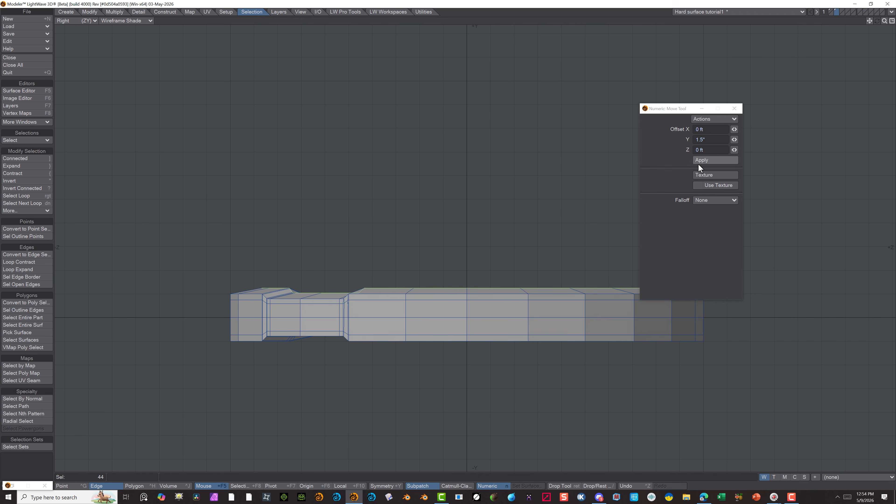
pyautogui.click(705, 161)
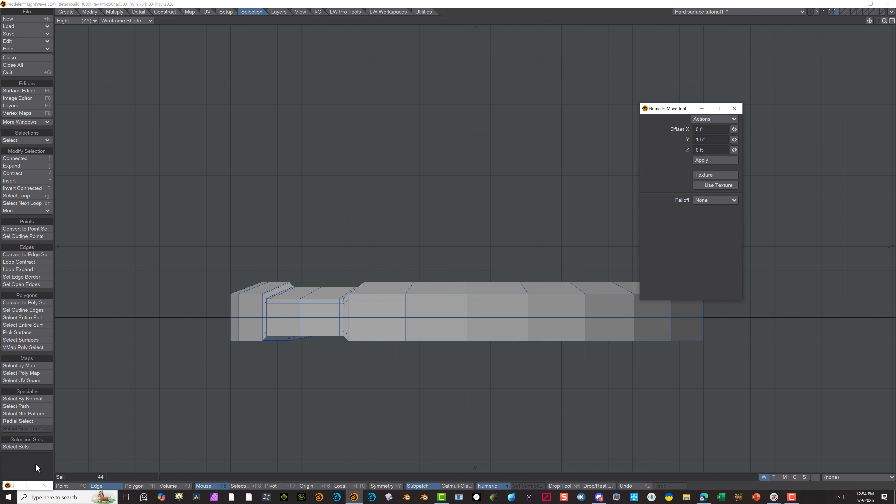
# Close the Move tool's Numeric window and the other minimized window, and clear the edge selection
pyautogui.click(35, 463)
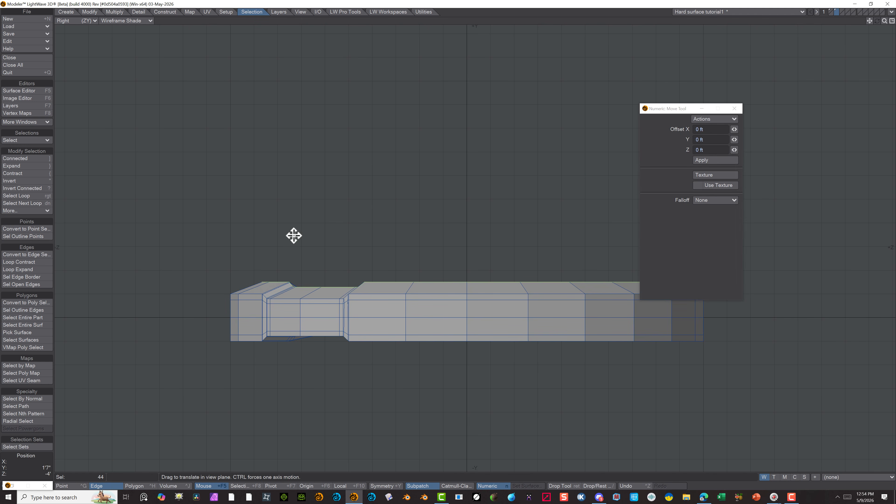
pyautogui.click(701, 109)
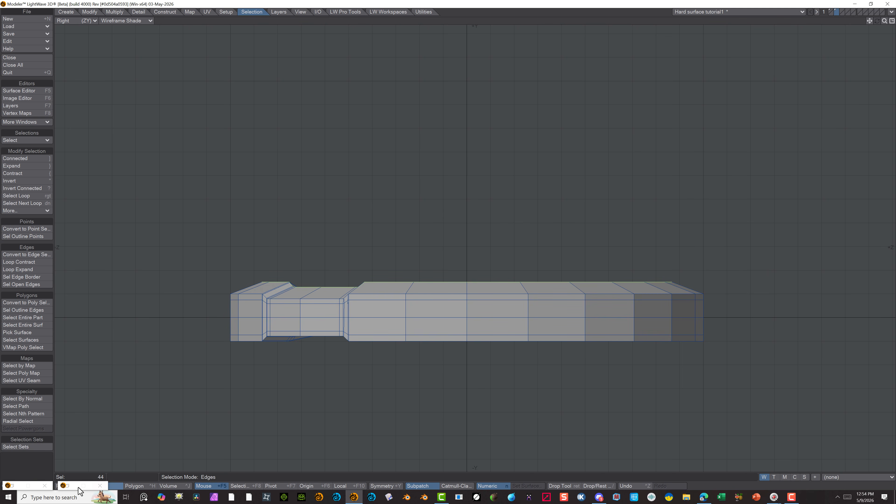
pyautogui.click(98, 486)
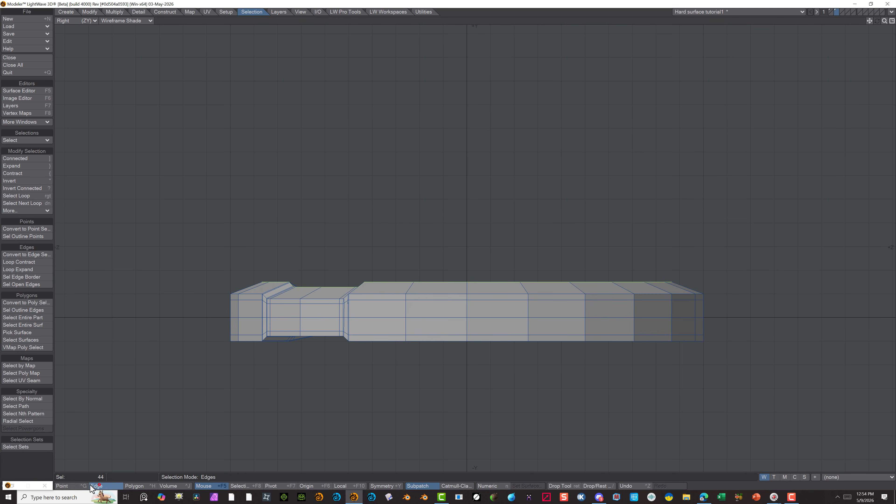
pyautogui.click(45, 486)
pyautogui.click(46, 463)
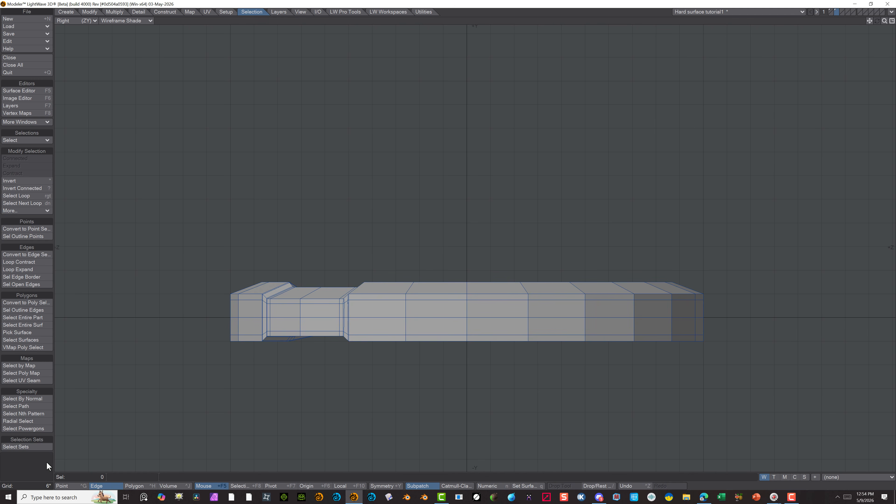
# In the Perspective view, select the three closely spaced edge loops on the disc's underside
pyautogui.moveTo(439, 242)
pyautogui.keyDown('alt'); pyautogui.mouseDown()
pyautogui.moveTo(422, 290)
pyautogui.moveTo(444, 238)
pyautogui.mouseUp(); pyautogui.keyUp('alt')
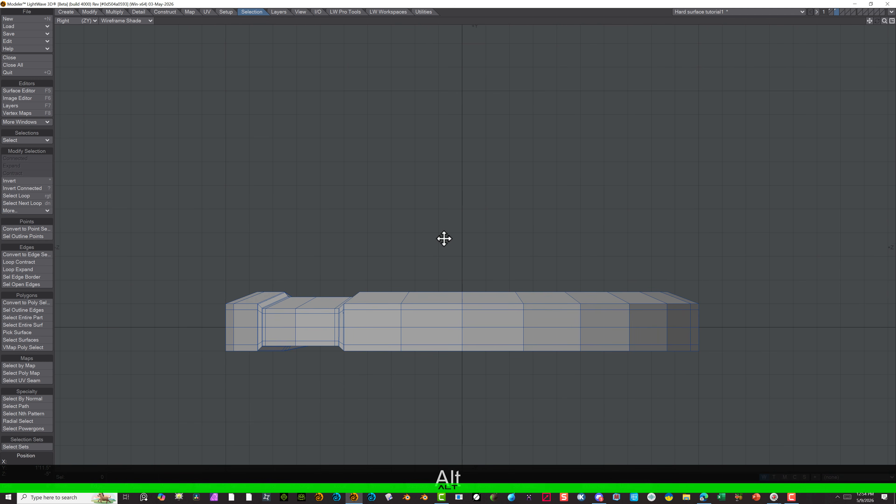
pyautogui.click(66, 20)
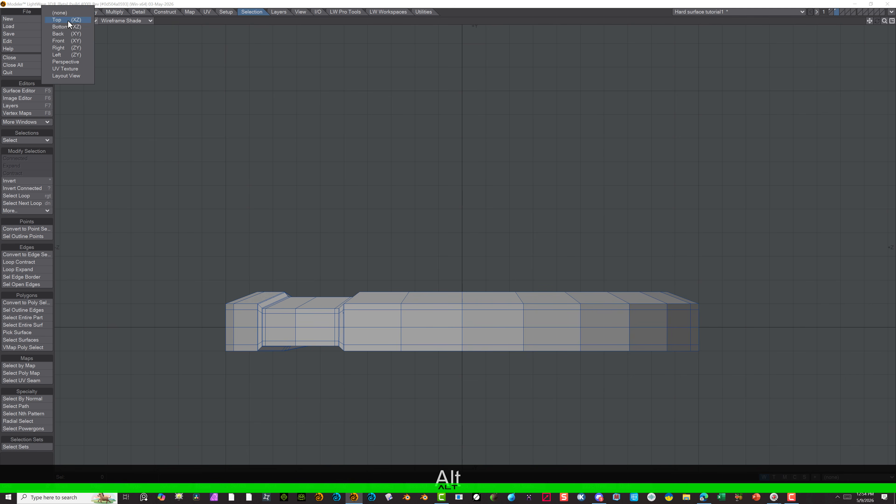
pyautogui.click(67, 62)
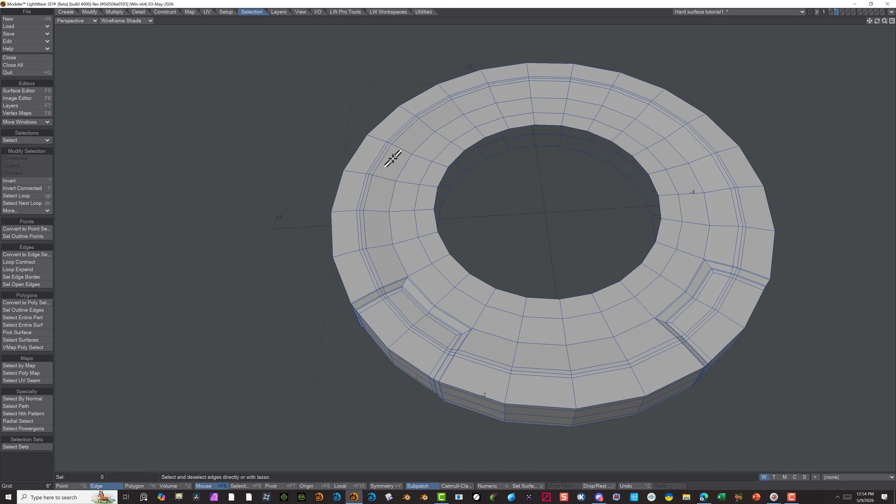
pyautogui.keyDown('alt'); pyautogui.moveTo(287, 303); pyautogui.dragTo(476, 294); pyautogui.keyUp('alt')
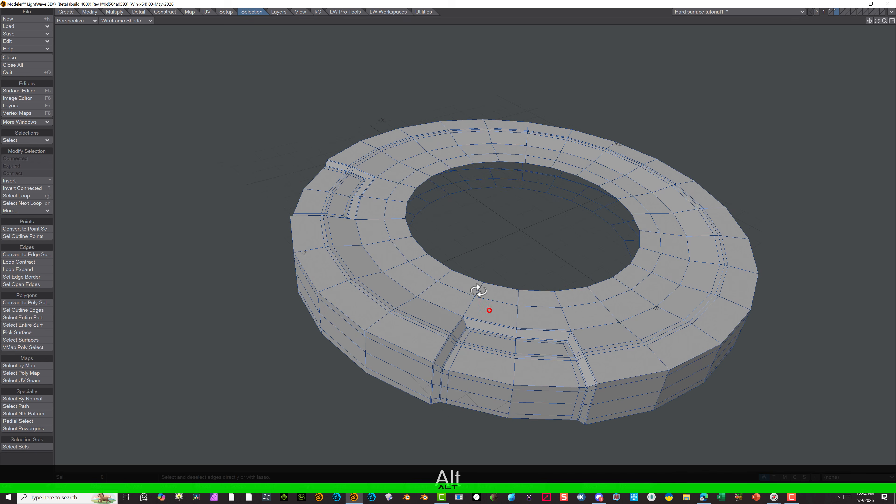
pyautogui.keyDown('alt'); pyautogui.scroll(5, 318, 206); pyautogui.keyUp('alt')
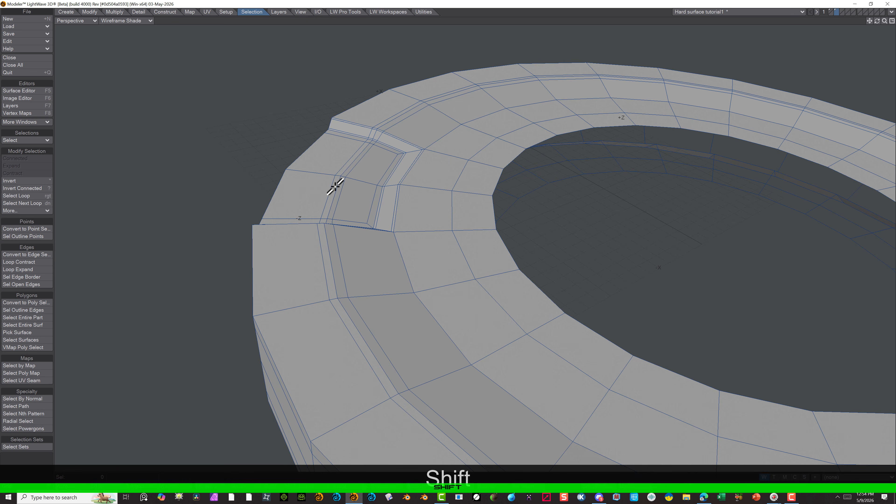
pyautogui.keyDown('shift'); pyautogui.click(326, 186); pyautogui.keyUp('shift')
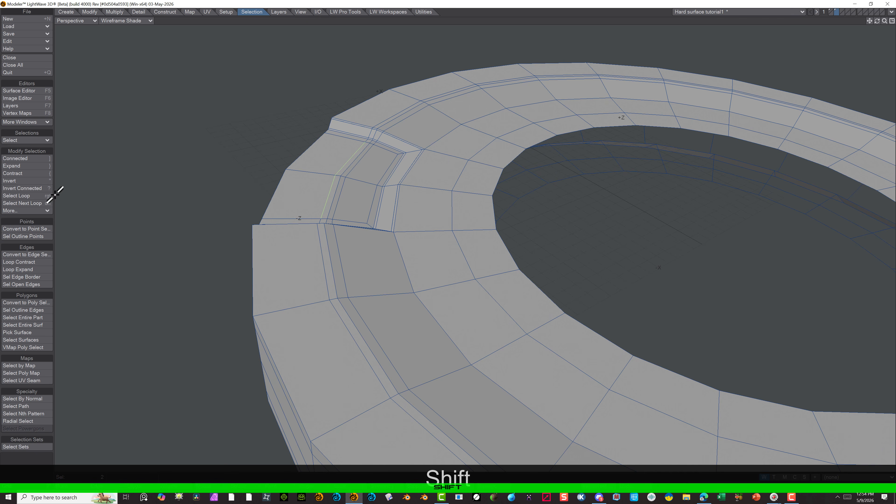
pyautogui.click(31, 196)
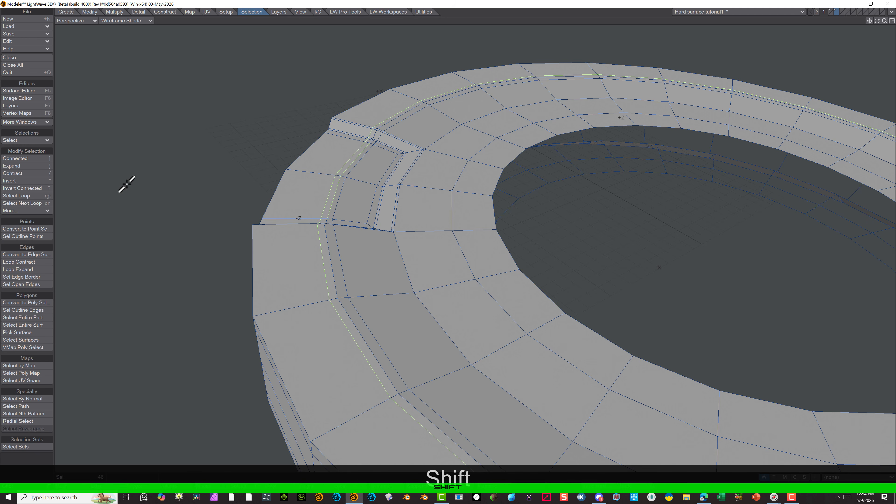
pyautogui.click(23, 197)
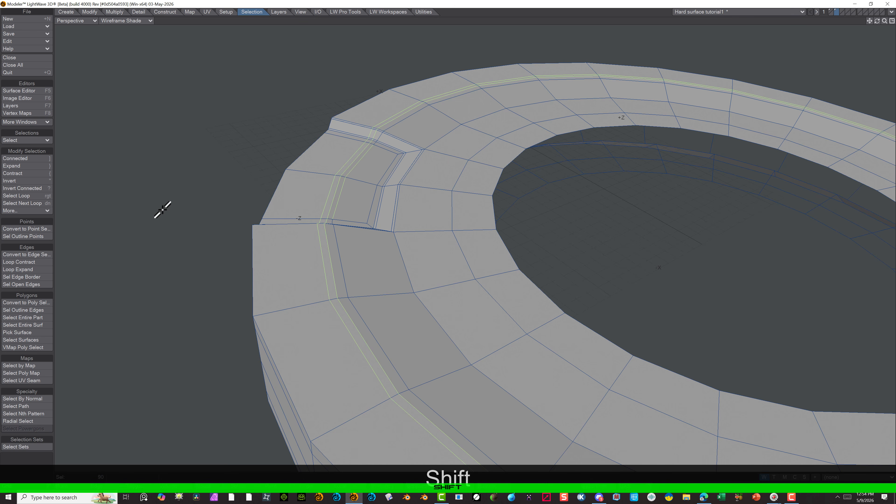
pyautogui.click(25, 198)
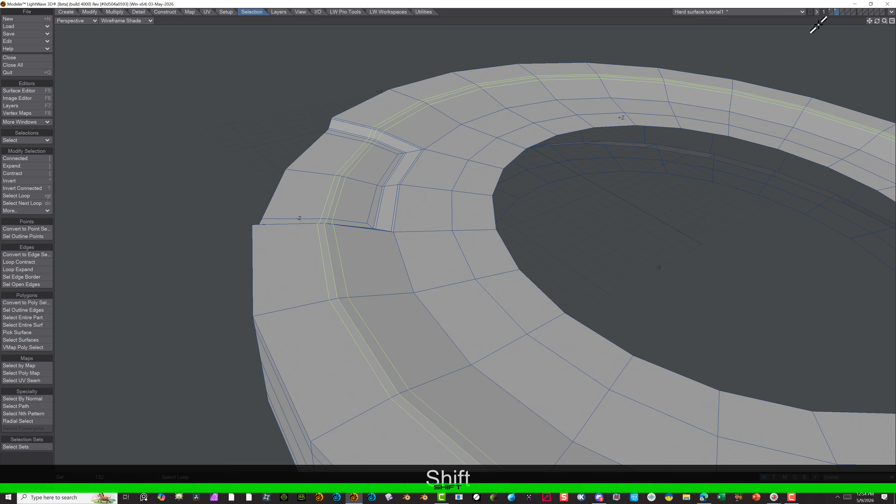
# In the Right view, move the three selected edge loops slightly down below the underside, and clear the selection
pyautogui.click(81, 21)
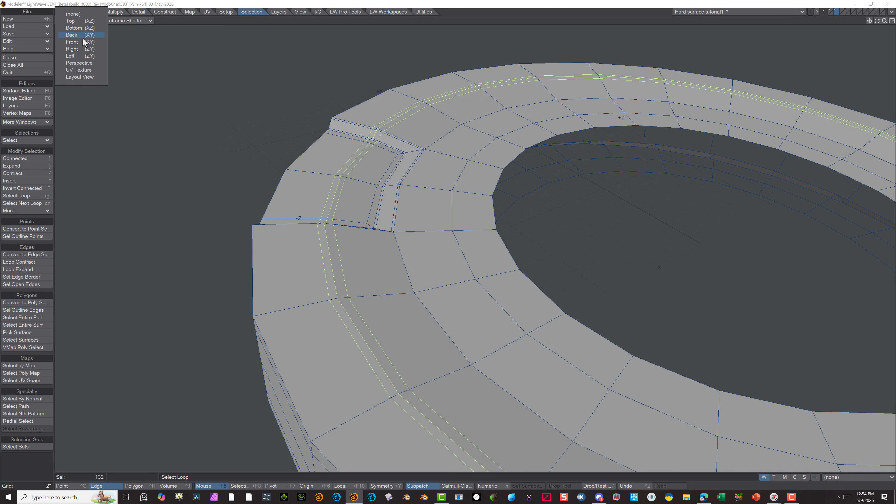
pyautogui.click(83, 50)
pyautogui.press('a')
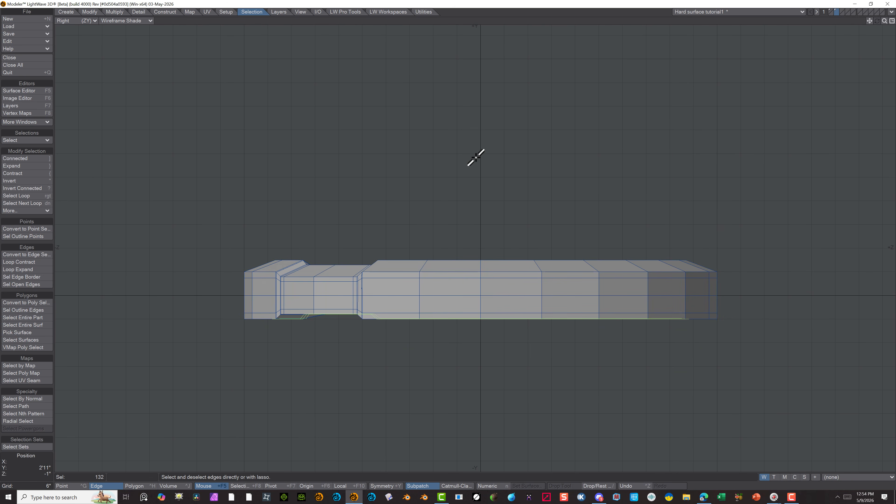
pyautogui.press('t')
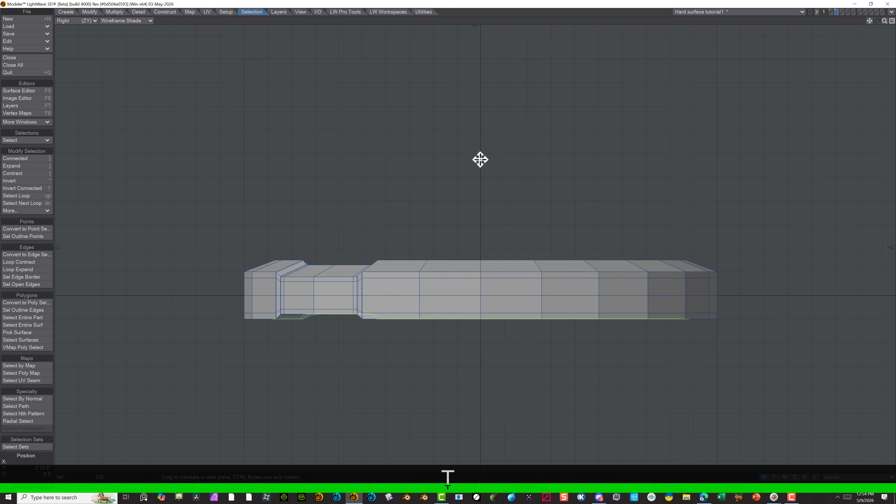
pyautogui.moveTo(481, 160); pyautogui.dragTo(482, 167)
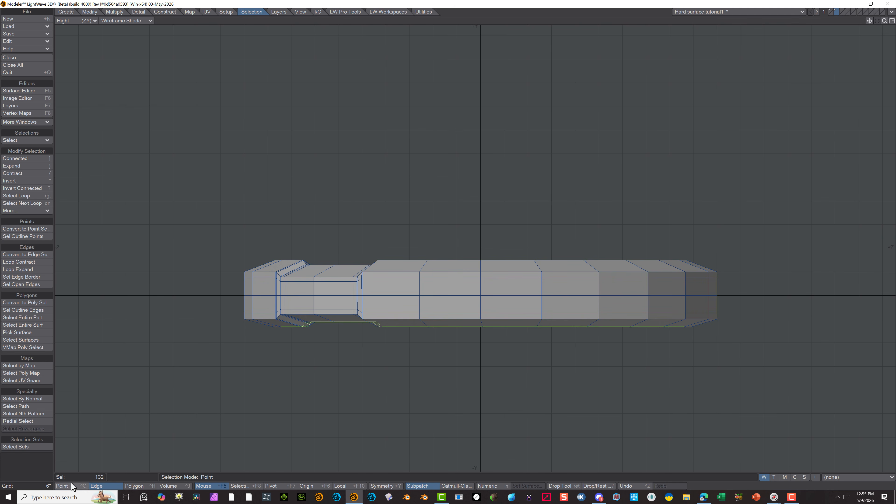
pyautogui.click(94, 485)
pyautogui.click(45, 463)
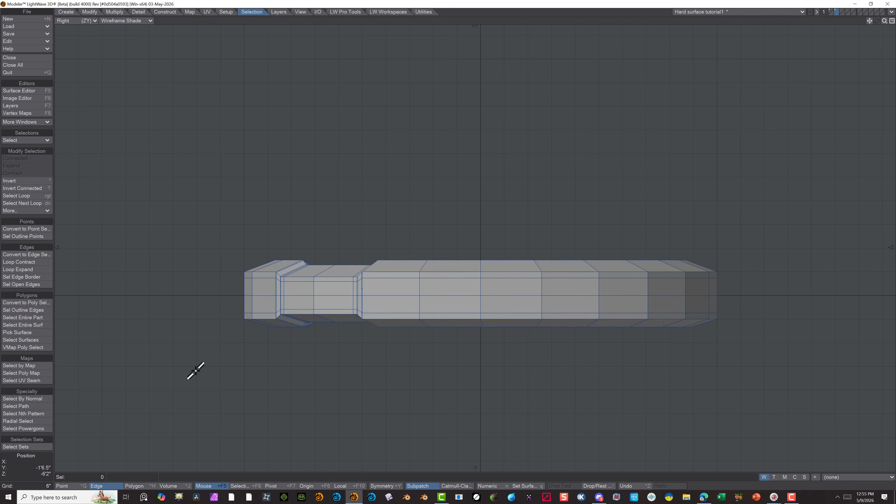
# Switch to the Perspective view, clear the edge selection, and turn on SubPatch smoothing for the whole disc
pyautogui.moveTo(287, 331); pyautogui.dragTo(280, 248)
pyautogui.keyDown('alt'); pyautogui.moveTo(330, 326); pyautogui.dragTo(327, 190); pyautogui.keyUp('alt')
pyautogui.keyDown('alt'); pyautogui.moveTo(343, 234); pyautogui.dragTo(318, 311); pyautogui.keyUp('alt')
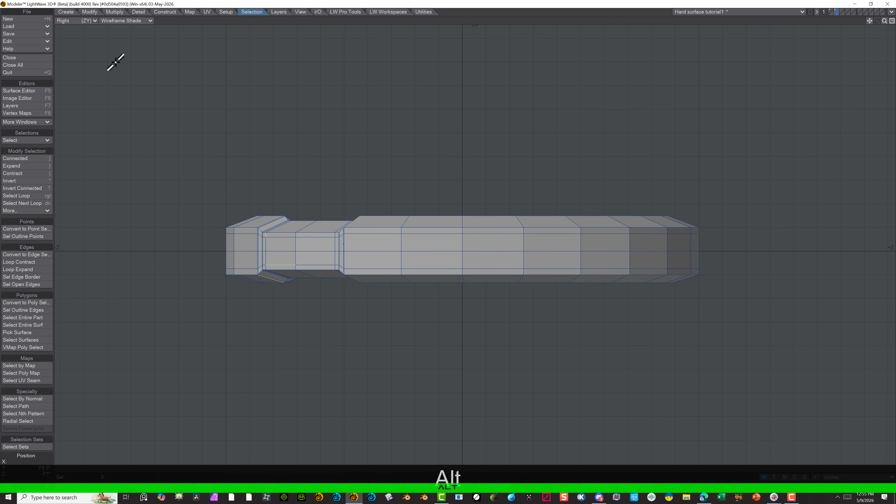
pyautogui.click(77, 21)
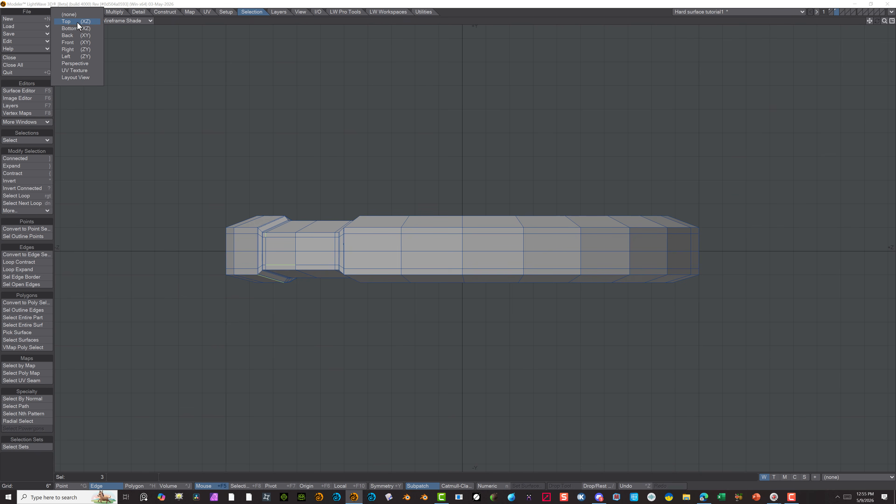
pyautogui.click(80, 65)
pyautogui.keyDown('alt'); pyautogui.moveTo(316, 222); pyautogui.dragTo(293, 123); pyautogui.keyUp('alt')
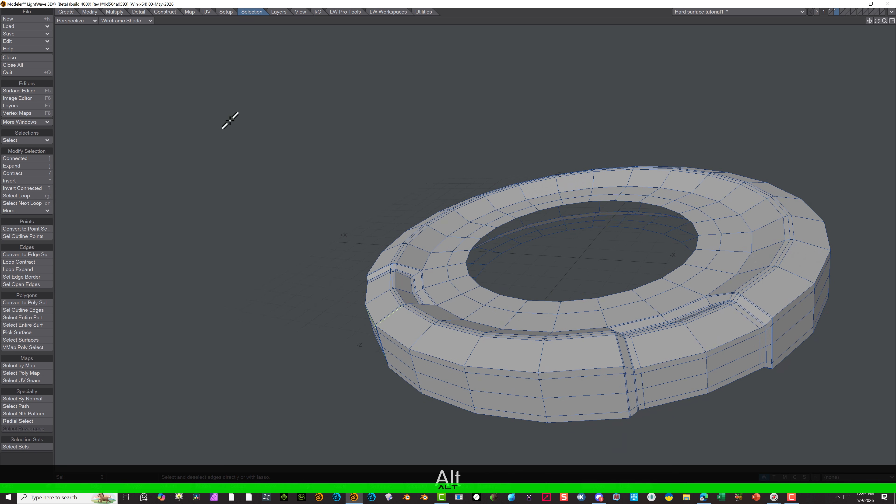
pyautogui.press('Tab')
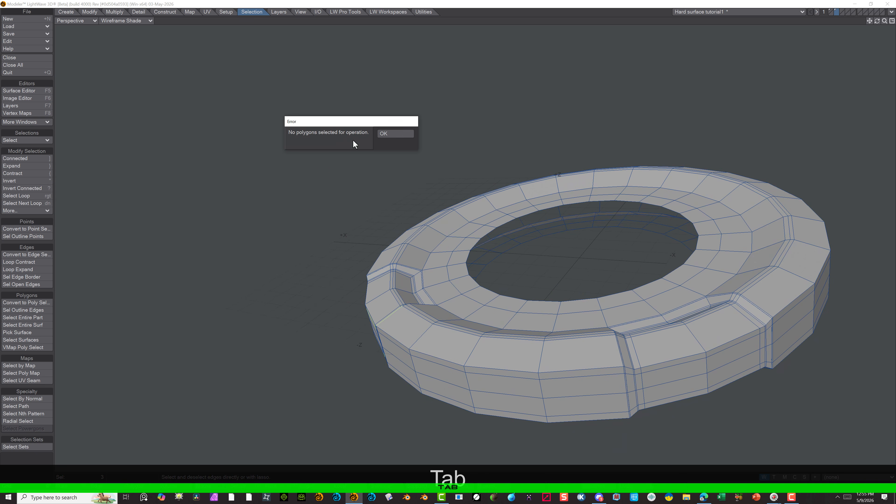
pyautogui.click(389, 136)
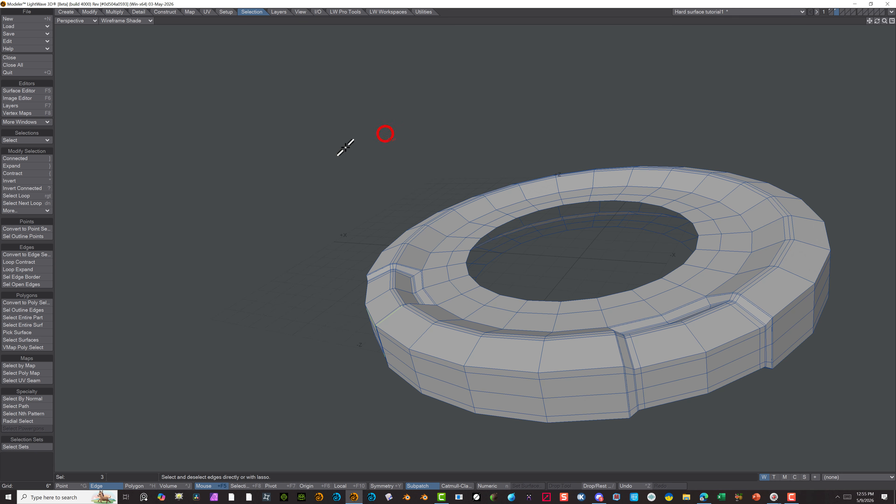
pyautogui.click(62, 422)
pyautogui.press('Tab')
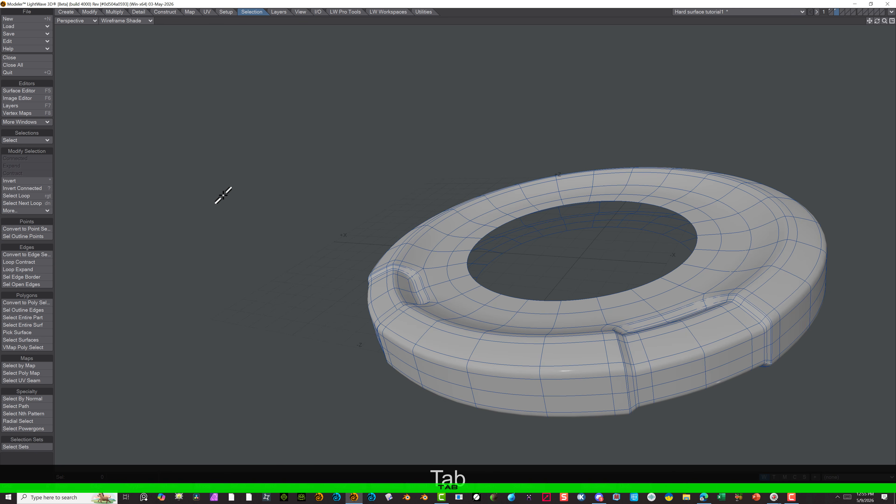
# Set the viewport shading to Texture and examine the smoothed disc's recesses and raised ridges without the wireframe
pyautogui.click(125, 22)
pyautogui.click(126, 65)
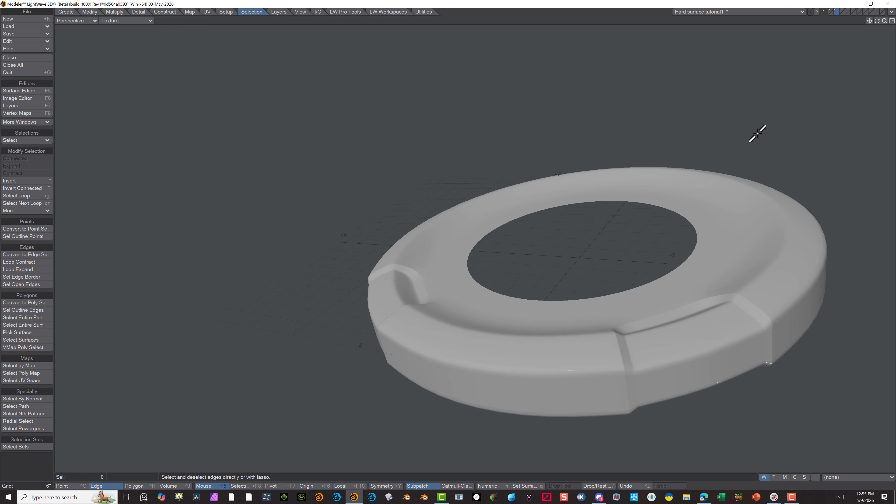
pyautogui.keyDown('alt'); pyautogui.moveTo(758, 134); pyautogui.dragTo(696, 144); pyautogui.keyUp('alt')
pyautogui.keyDown('alt'); pyautogui.moveTo(446, 182); pyautogui.dragTo(400, 207); pyautogui.keyUp('alt')
pyautogui.keyDown('alt'); pyautogui.moveTo(314, 335); pyautogui.dragTo(430, 376); pyautogui.keyUp('alt')
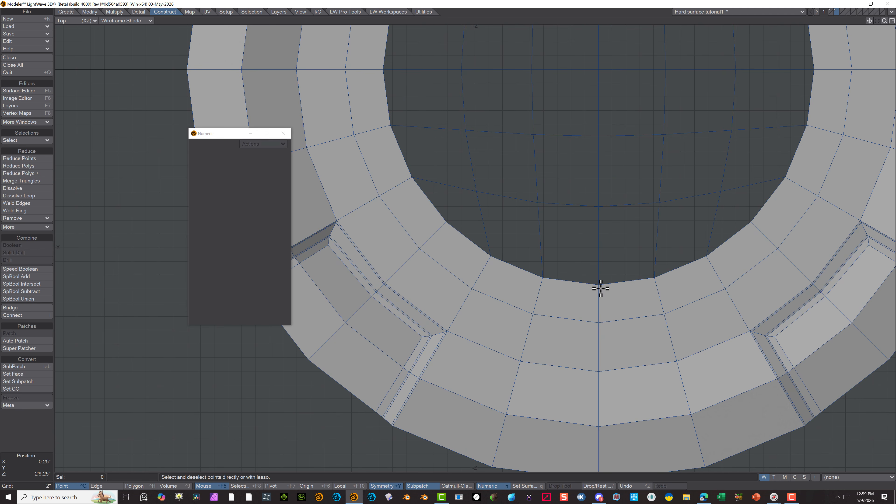
# In the Top view, complete a three-point selection on the rim of the central hole, and show the disc in the Perspective view
pyautogui.click(599, 285)
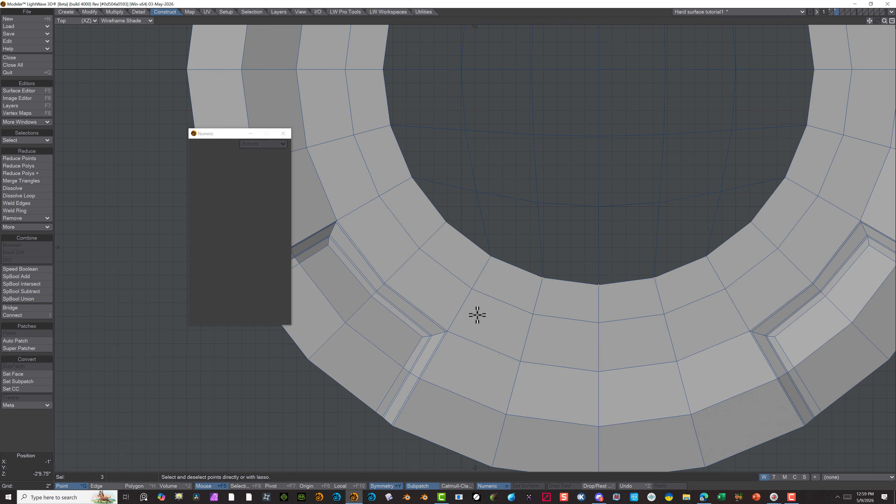
pyautogui.keyDown('alt'); pyautogui.moveTo(501, 324); pyautogui.dragTo(479, 229); pyautogui.keyUp('alt')
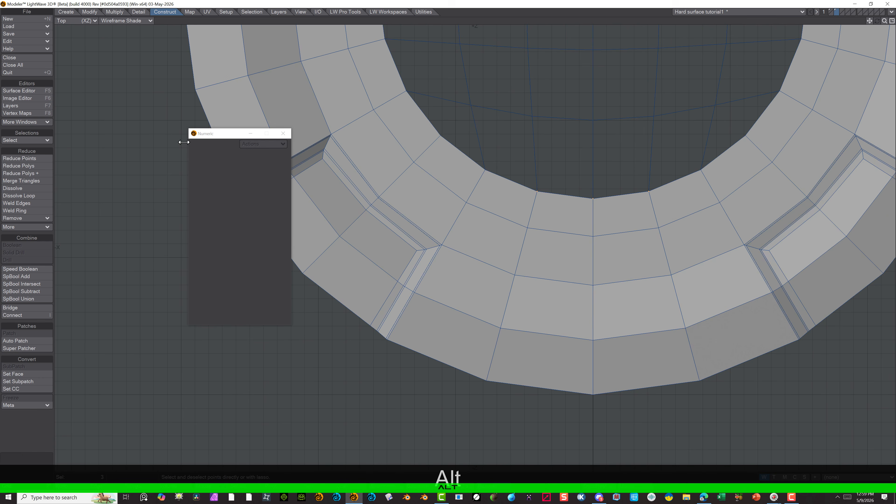
pyautogui.click(75, 20)
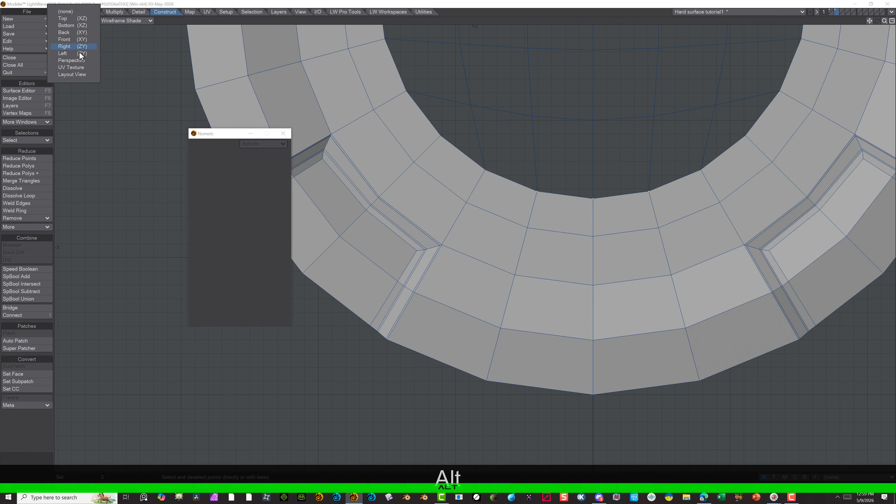
pyautogui.click(71, 60)
pyautogui.keyDown('alt'); pyautogui.moveTo(458, 146); pyautogui.dragTo(552, 254); pyautogui.keyUp('alt')
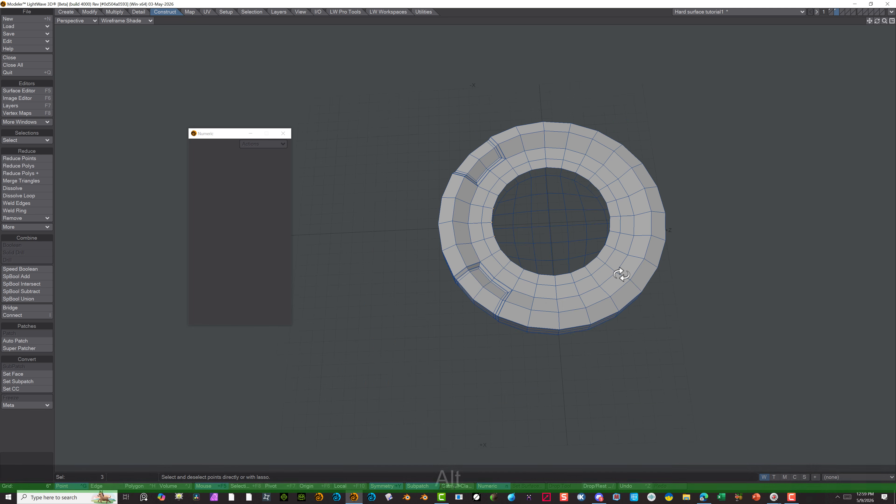
pyautogui.keyDown('alt'); pyautogui.moveTo(621, 275); pyautogui.dragTo(510, 200); pyautogui.keyUp('alt')
pyautogui.scroll(3, 412, 243)
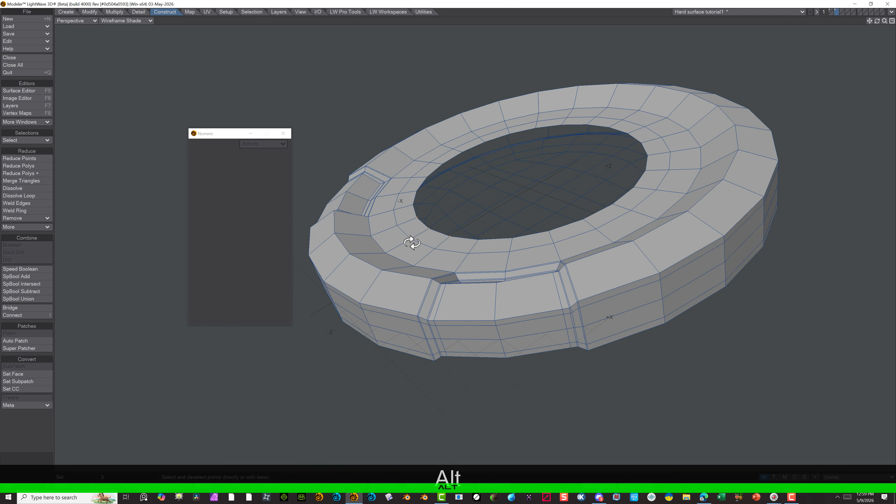
pyautogui.keyDown('alt'); pyautogui.moveTo(437, 262); pyautogui.dragTo(694, 312); pyautogui.keyUp('alt')
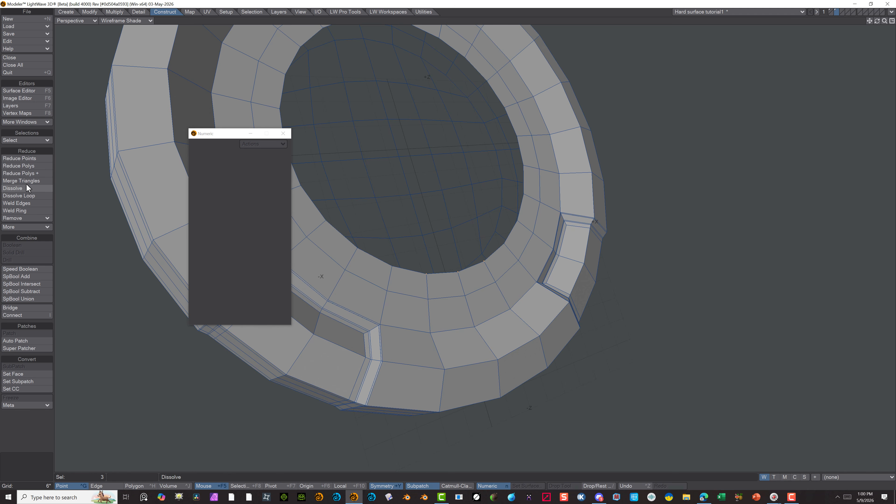
# Move the Numeric window clear of the disc and extend the three selected points to the full loop around the central hole
pyautogui.click(251, 12)
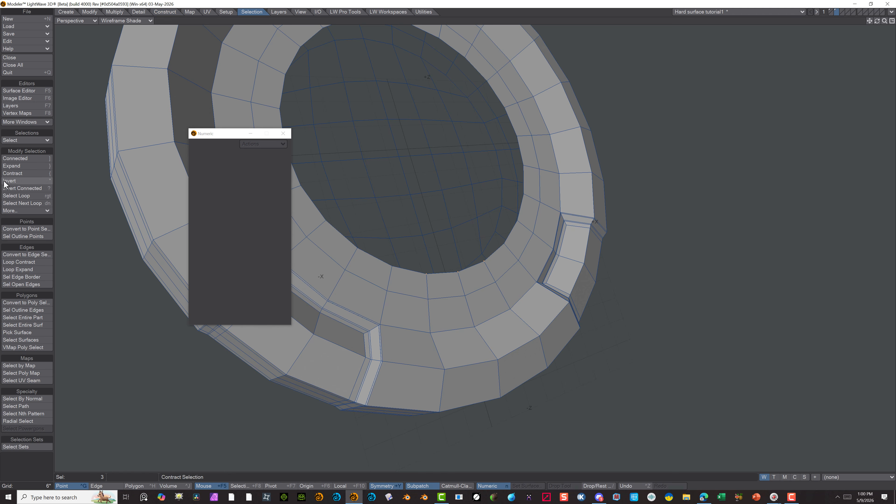
pyautogui.moveTo(216, 138); pyautogui.dragTo(703, 50)
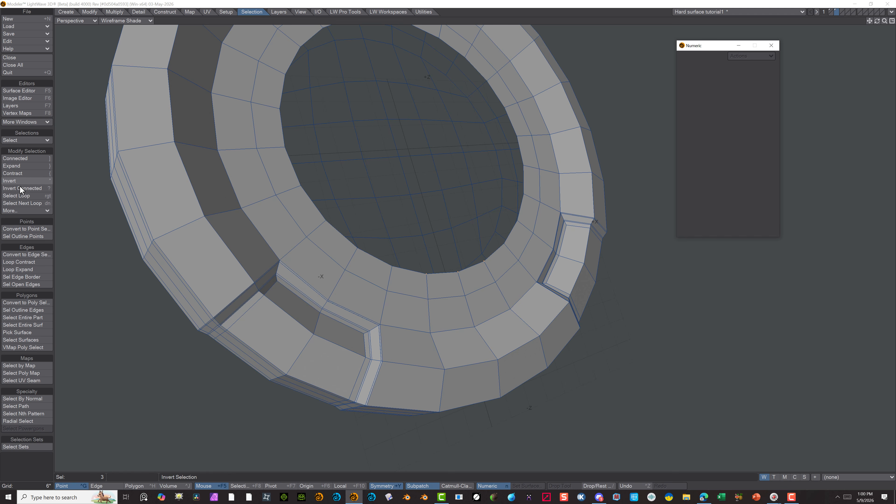
pyautogui.click(20, 195)
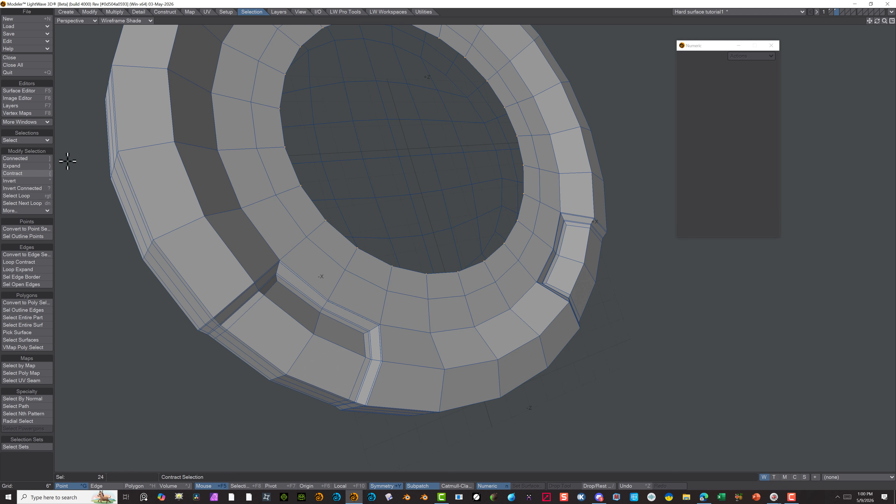
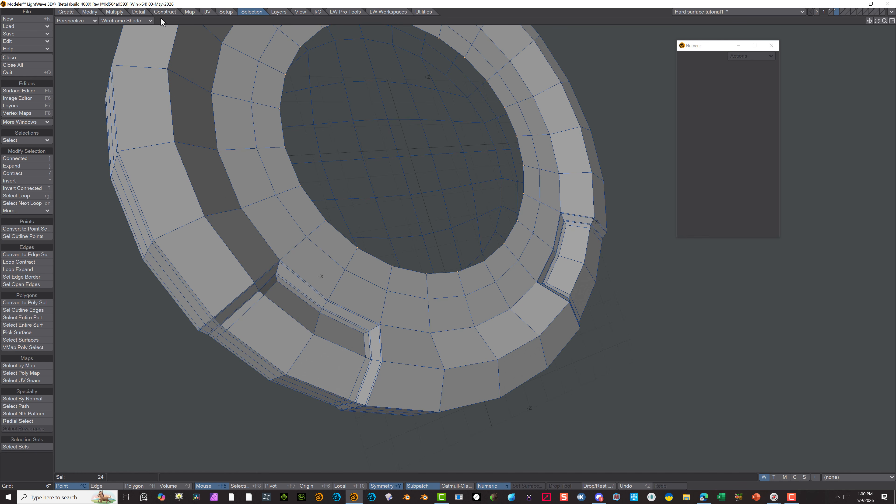
# Fill the central hole with Super Patcher from the selected rim points, keeping 20 relax iterations and enabling Flip Normals
pyautogui.click(171, 14)
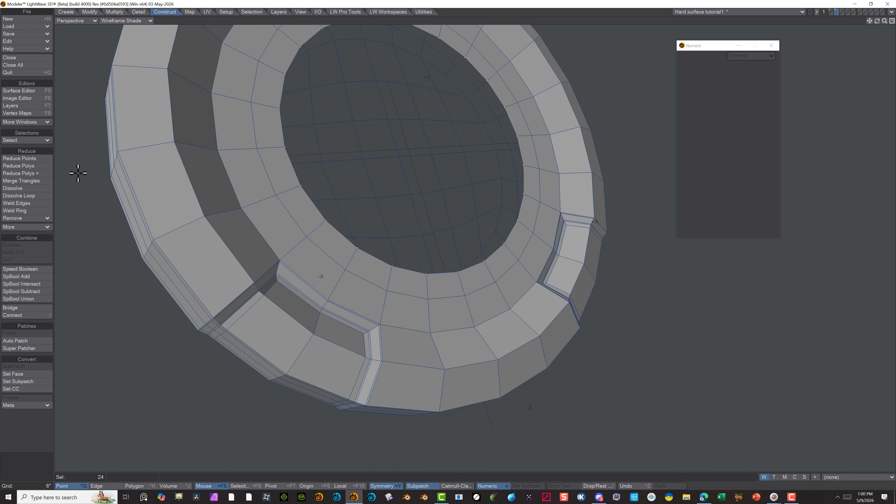
pyautogui.click(22, 349)
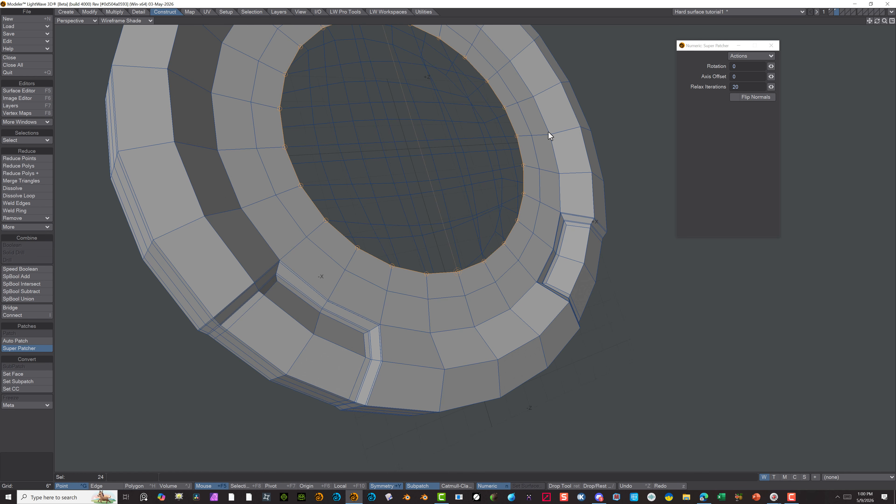
pyautogui.scroll(-3, 549, 136)
pyautogui.keyDown('alt'); pyautogui.moveTo(571, 135); pyautogui.dragTo(546, 149); pyautogui.keyUp('alt')
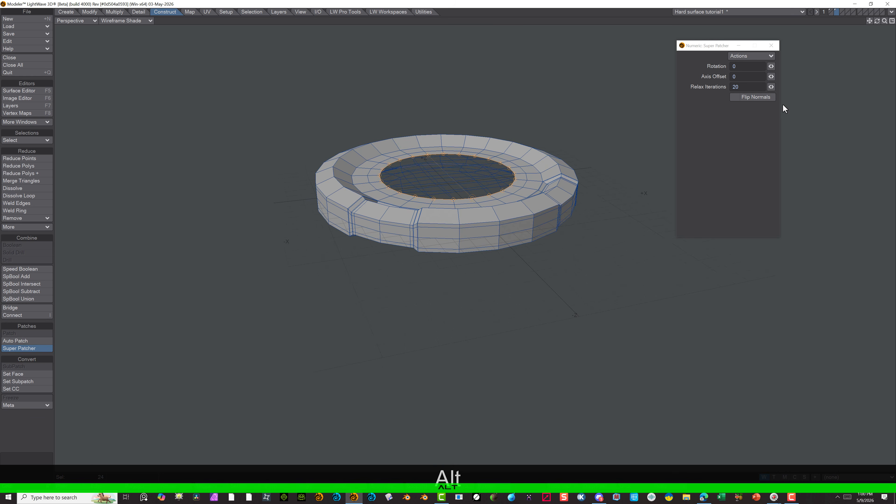
pyautogui.click(762, 97)
pyautogui.keyDown('alt'); pyautogui.moveTo(516, 124); pyautogui.dragTo(566, 132); pyautogui.keyUp('alt')
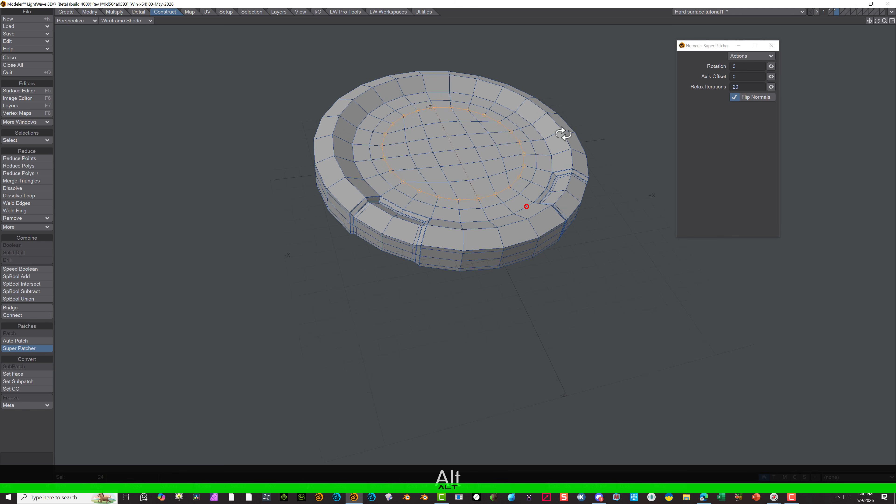
# Check the patched centre in the Top and Bottom views, and finish the Super Patcher operation
pyautogui.click(78, 24)
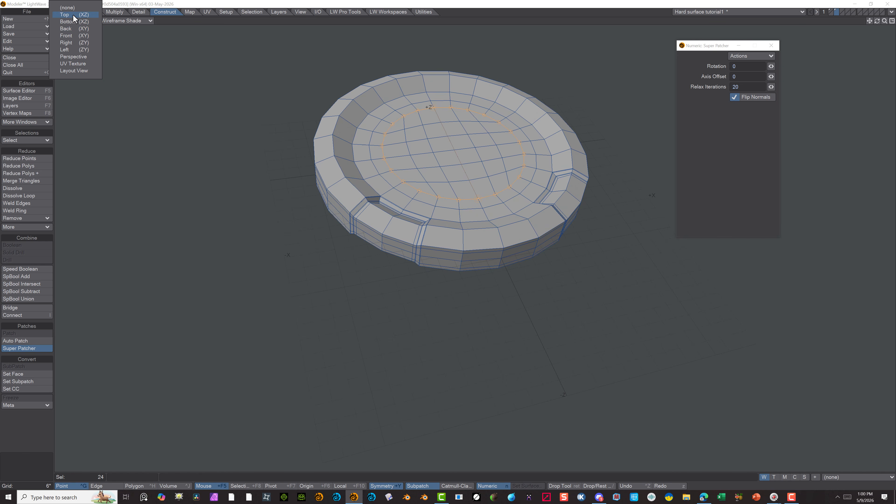
pyautogui.click(70, 14)
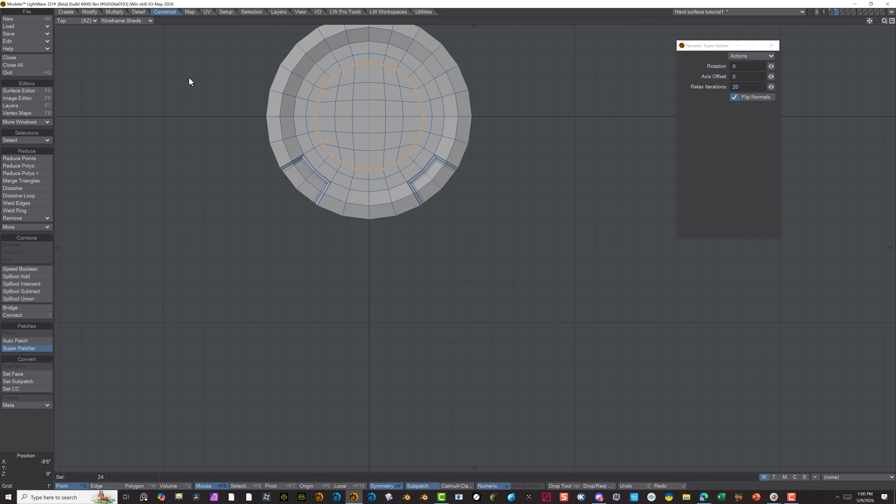
pyautogui.click(93, 21)
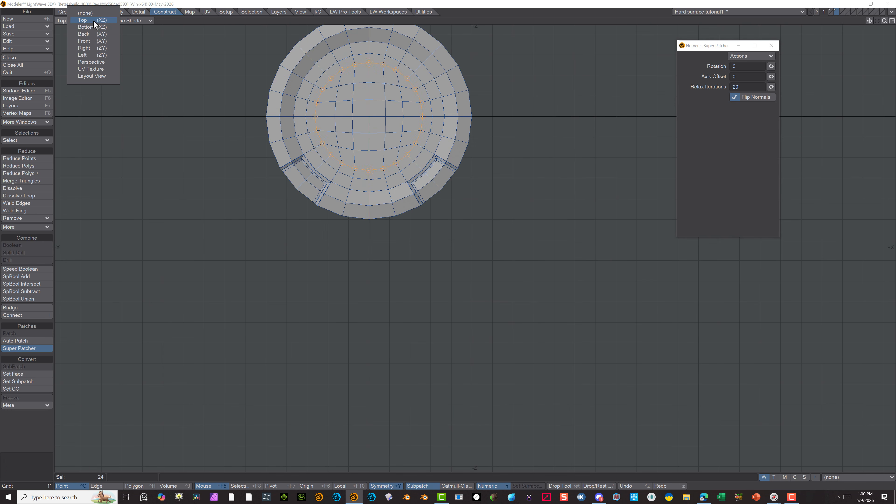
pyautogui.click(93, 27)
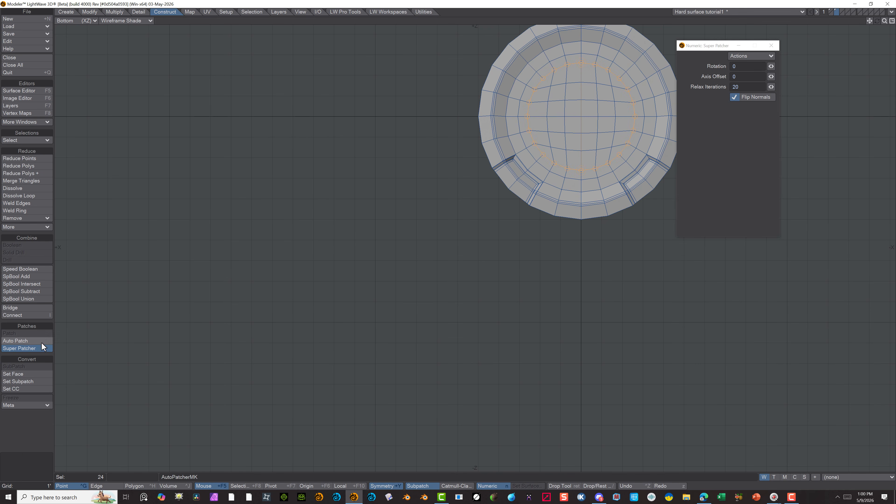
pyautogui.click(39, 348)
pyautogui.keyDown('alt'); pyautogui.moveTo(446, 206); pyautogui.dragTo(318, 286); pyautogui.keyUp('alt')
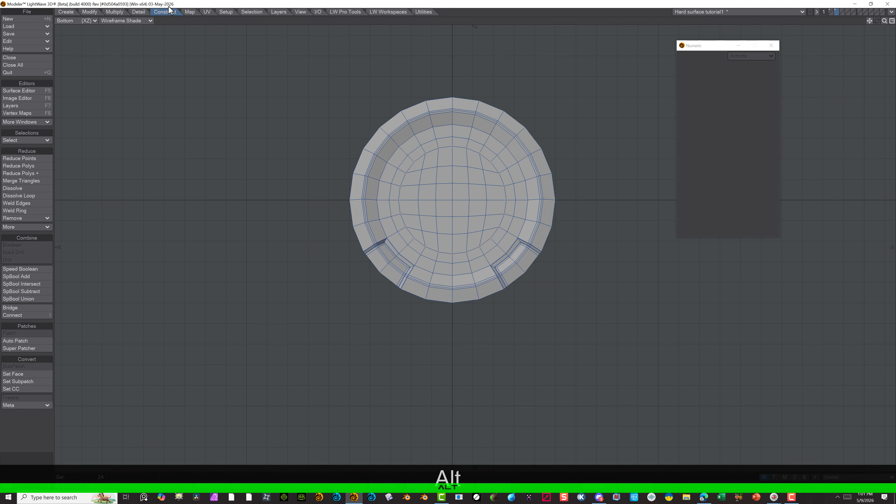
# Return to the Perspective view and turn on SubPatch smoothing to show the disc with its filled centre
pyautogui.click(81, 22)
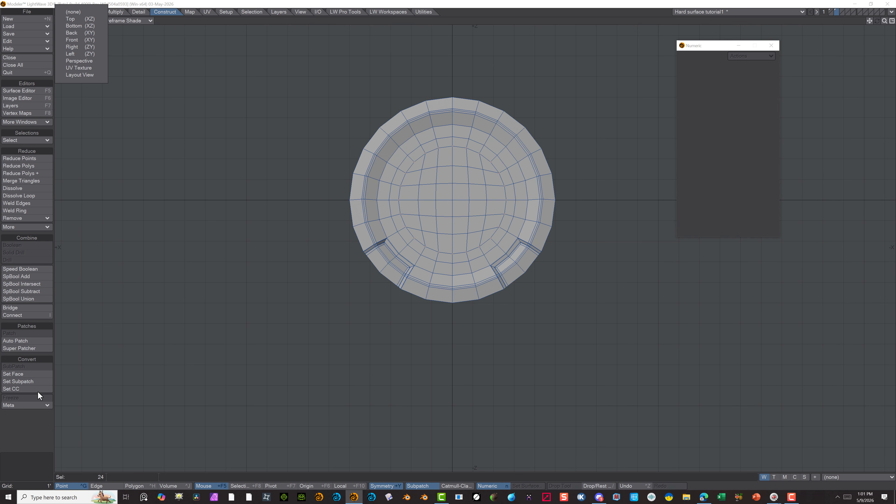
pyautogui.click(171, 48)
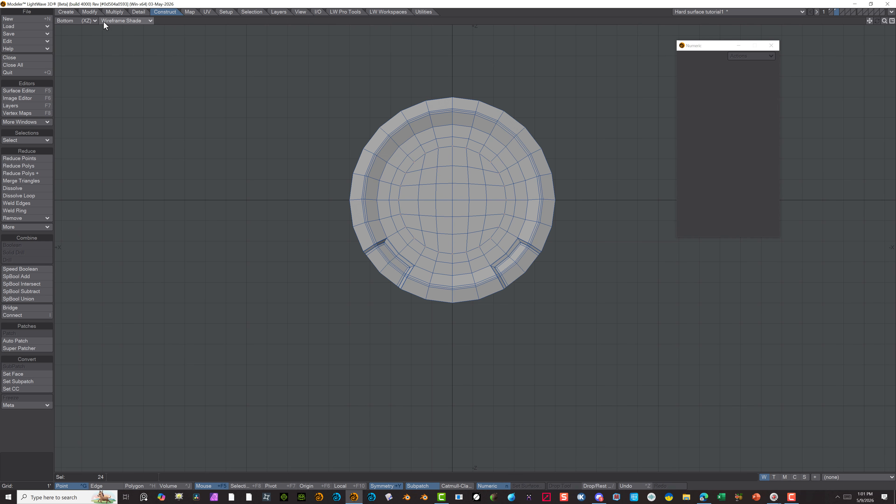
pyautogui.click(88, 22)
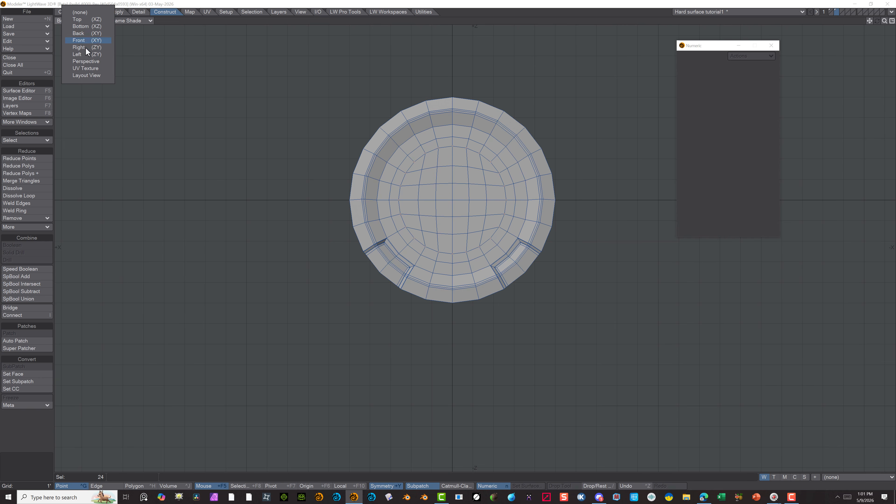
pyautogui.click(87, 60)
pyautogui.keyDown('alt'); pyautogui.moveTo(589, 145); pyautogui.dragTo(527, 113); pyautogui.keyUp('alt')
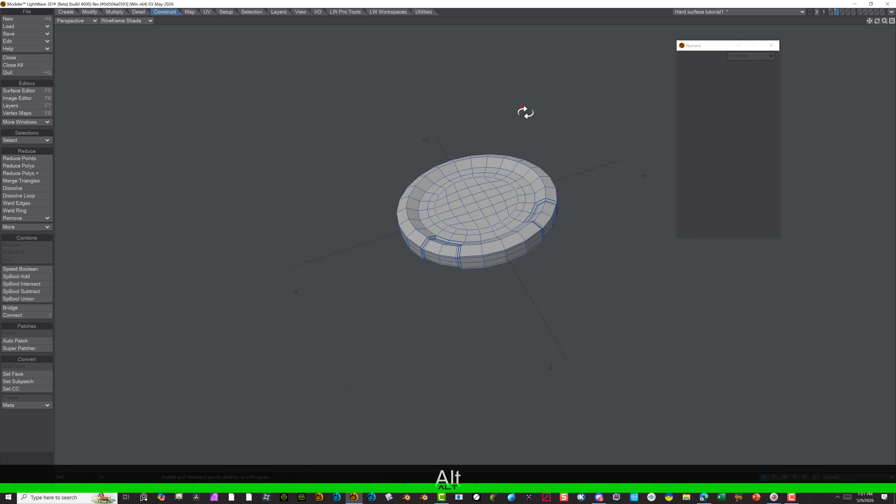
pyautogui.scroll(4, 542, 136)
pyautogui.keyDown('alt'); pyautogui.moveTo(429, 148); pyautogui.dragTo(390, 92); pyautogui.keyUp('alt')
pyautogui.press('Tab')
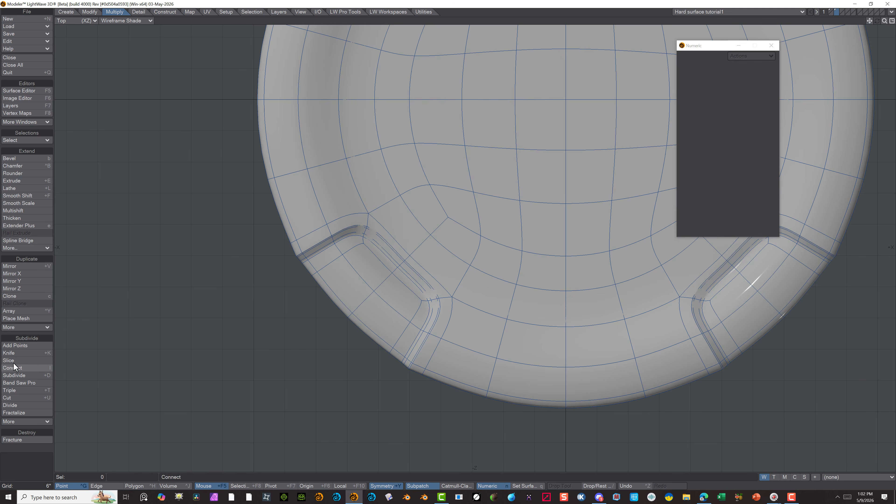
# Knife across the upper segment of the rim recess, from about X -3'2.5", Z -2'7" to X -4'1.5", Z -3'3.5"
pyautogui.click(10, 352)
pyautogui.moveTo(307, 305); pyautogui.dragTo(372, 264)
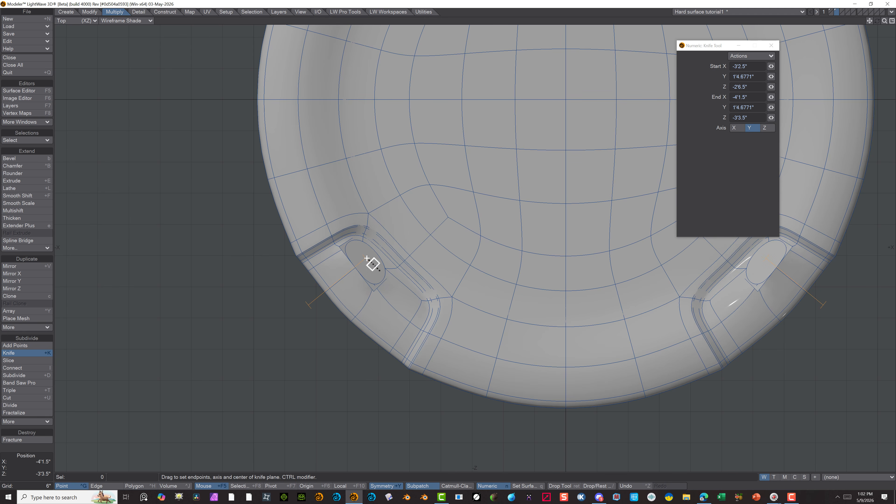
pyautogui.click(367, 261)
pyautogui.press('space')
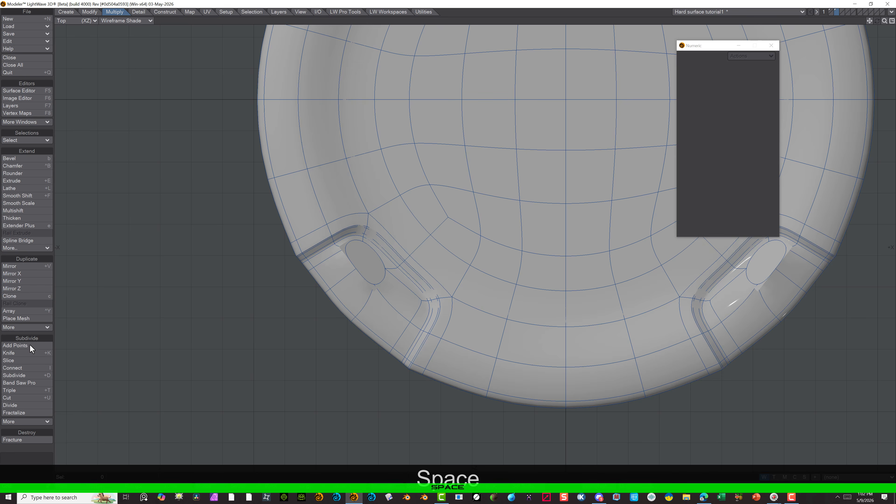
# Knife across the recess's lower segment, from about X -2'6.5", Z -3'1.5" to X -3'4", Z -4'
pyautogui.click(29, 353)
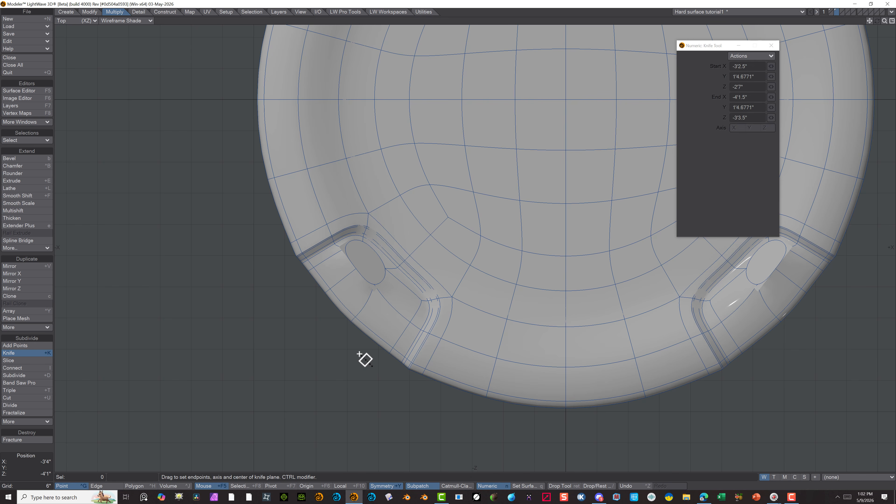
pyautogui.moveTo(357, 350); pyautogui.dragTo(402, 301)
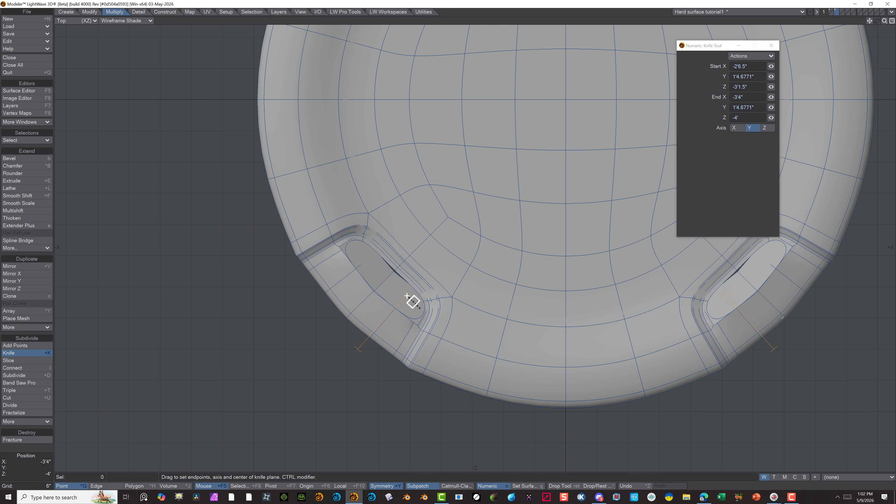
pyautogui.press('Return')
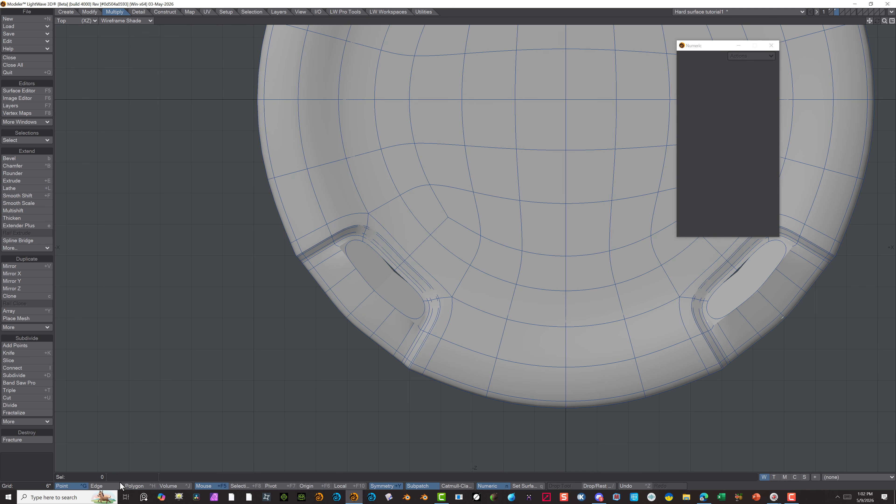
# Clear the polygon selection and turn off SubPatch smoothing for the whole disc
pyautogui.click(136, 486)
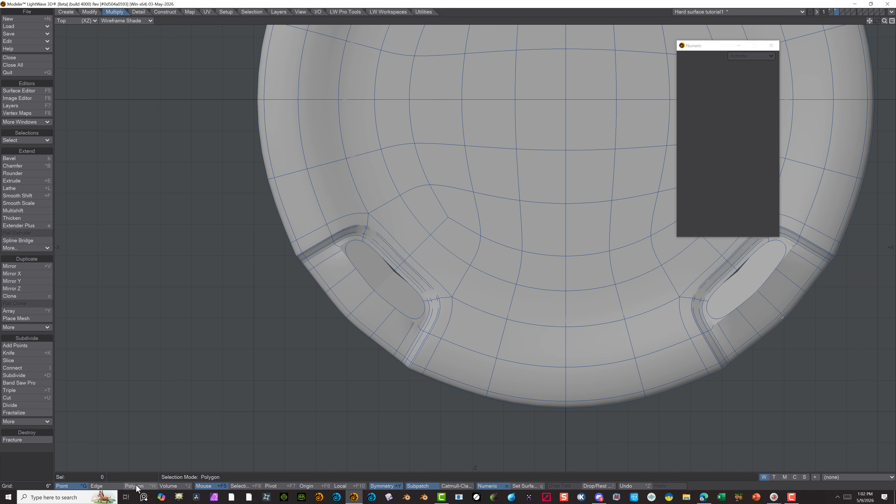
pyautogui.click(39, 462)
pyautogui.press('Tab')
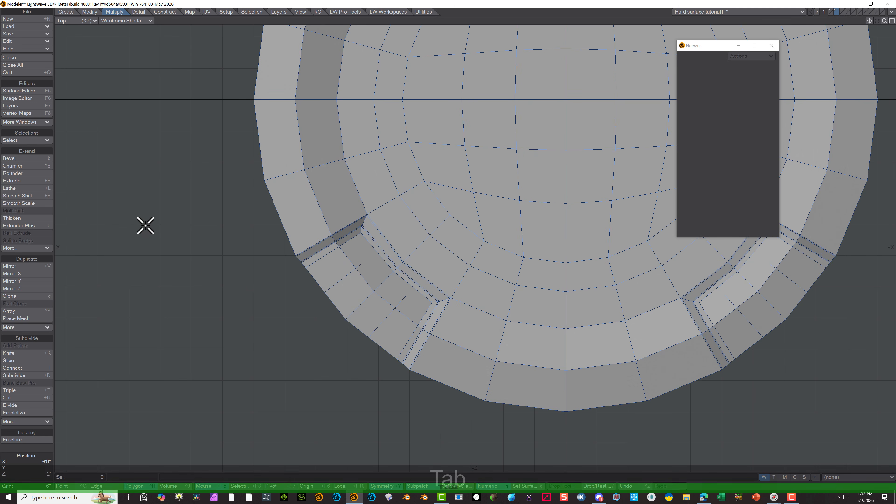
# Select the two floor polygons of the cut rim recess in the Top view and delete them
pyautogui.scroll(2, 364, 276)
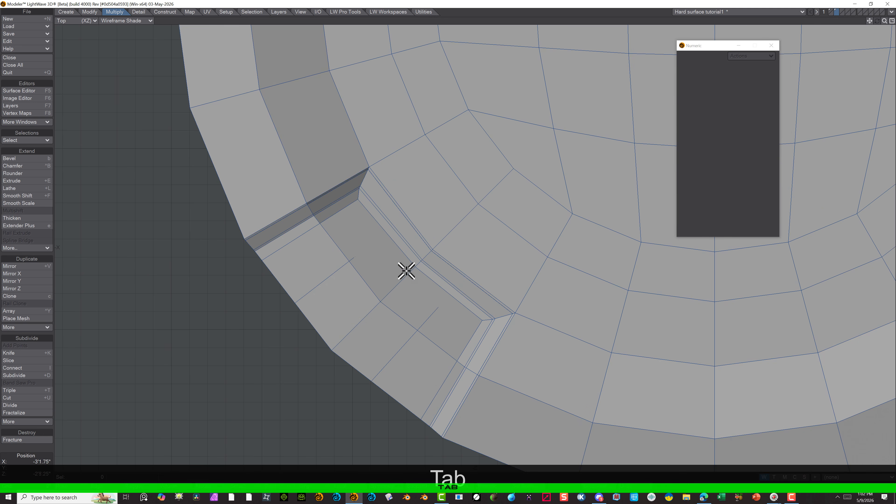
pyautogui.keyDown('alt'); pyautogui.moveTo(503, 268); pyautogui.dragTo(464, 209); pyautogui.keyUp('alt')
pyautogui.keyDown('alt'); pyautogui.moveTo(361, 248); pyautogui.dragTo(344, 221); pyautogui.keyUp('alt')
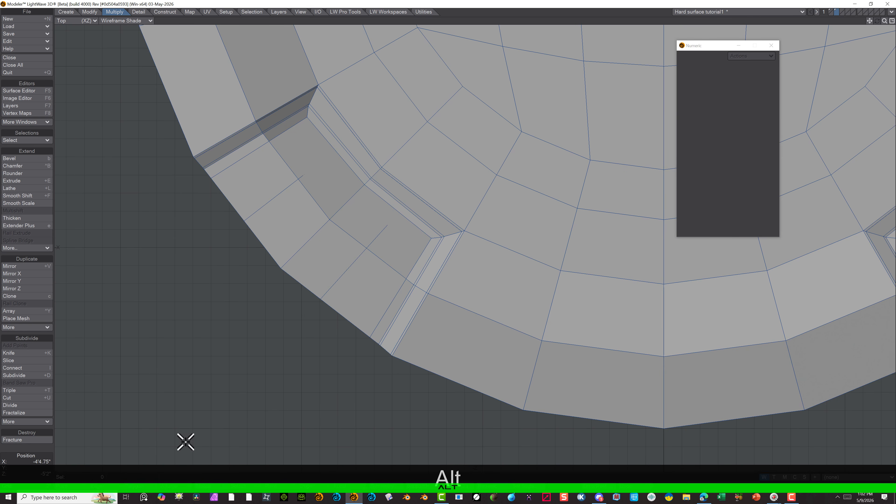
pyautogui.click(129, 487)
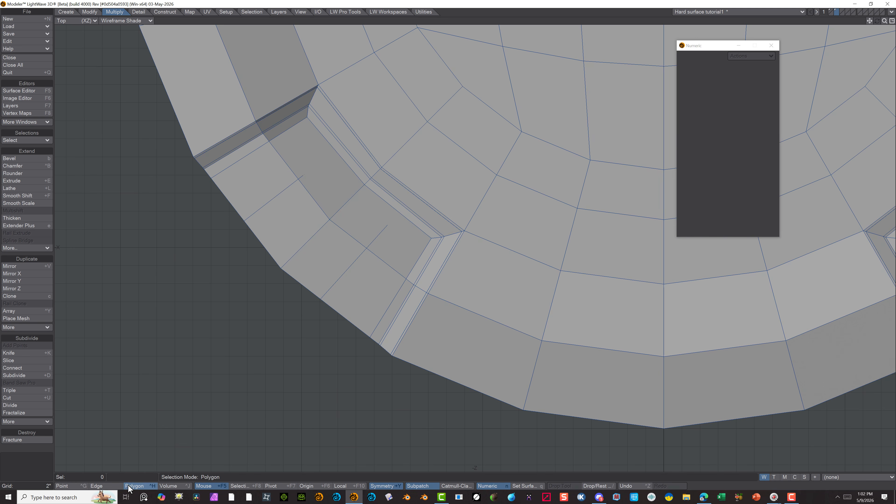
pyautogui.click(342, 180)
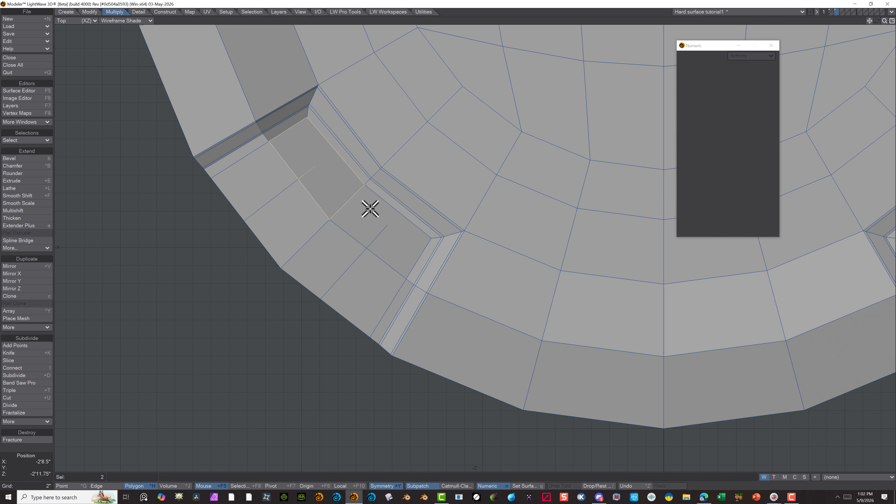
pyautogui.keyDown('shift'); pyautogui.click(379, 215); pyautogui.keyUp('shift')
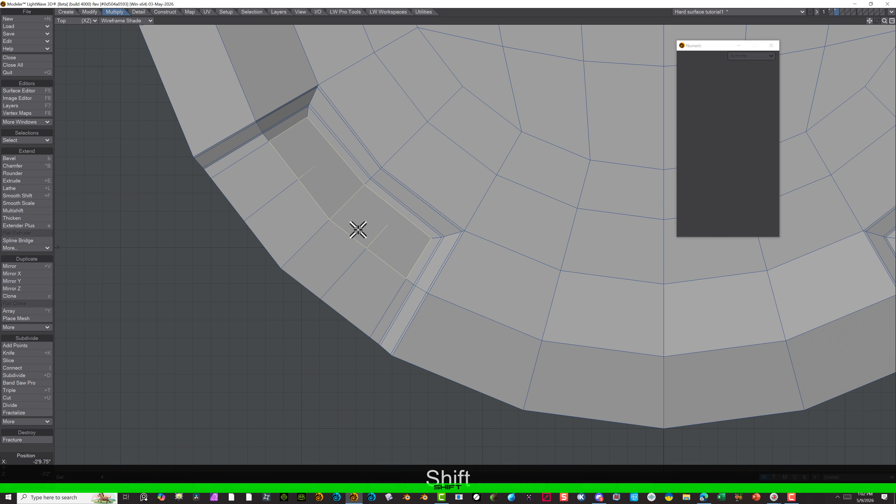
pyautogui.press('Delete')
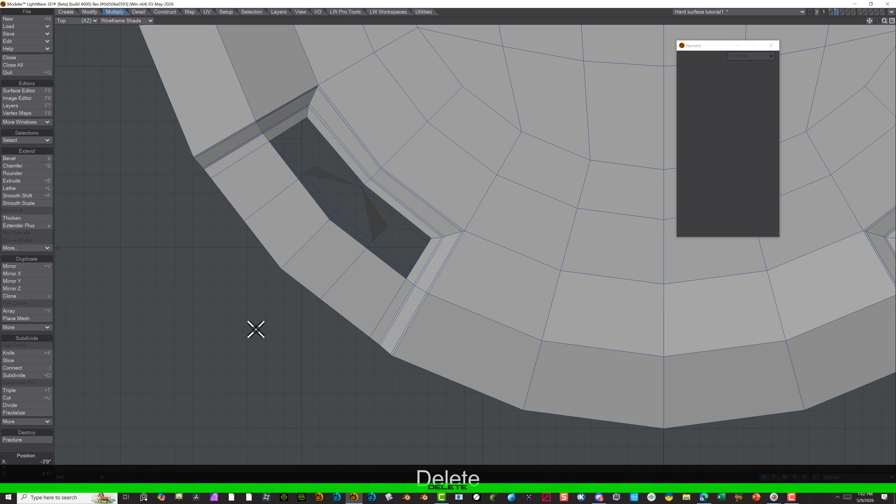
# In the Perspective view, delete the two matching recess floor polygons on the opposite face of the disc
pyautogui.keyDown('alt'); pyautogui.moveTo(284, 310); pyautogui.dragTo(270, 322); pyautogui.keyUp('alt')
pyautogui.click(77, 23)
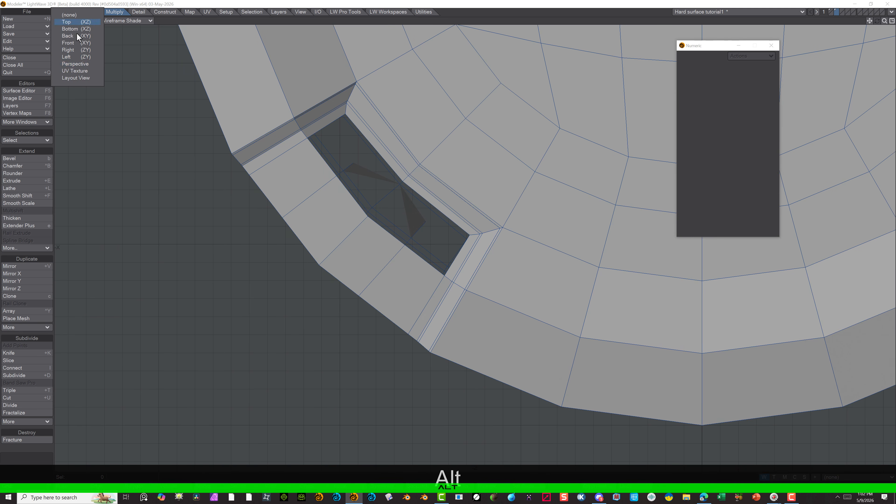
pyautogui.click(75, 63)
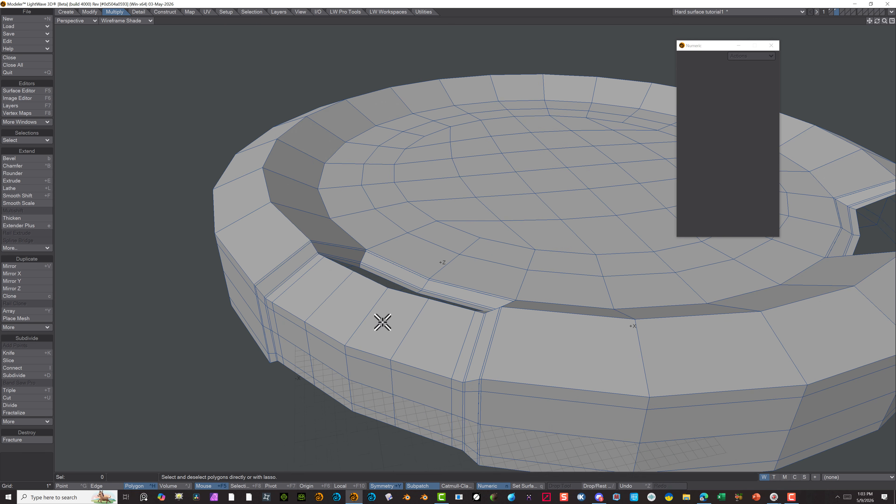
pyautogui.keyDown('alt'); pyautogui.moveTo(322, 340); pyautogui.dragTo(484, 77); pyautogui.keyUp('alt')
pyautogui.click(334, 128)
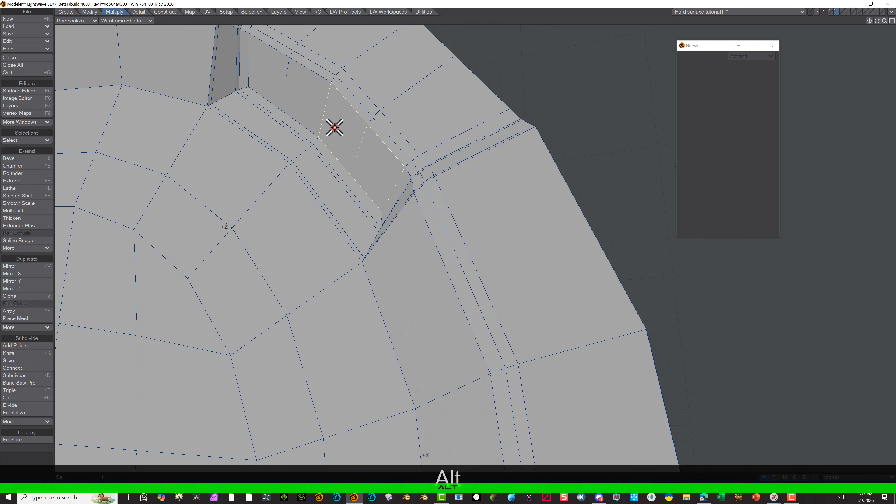
pyautogui.keyDown('shift'); pyautogui.click(300, 104); pyautogui.keyUp('shift')
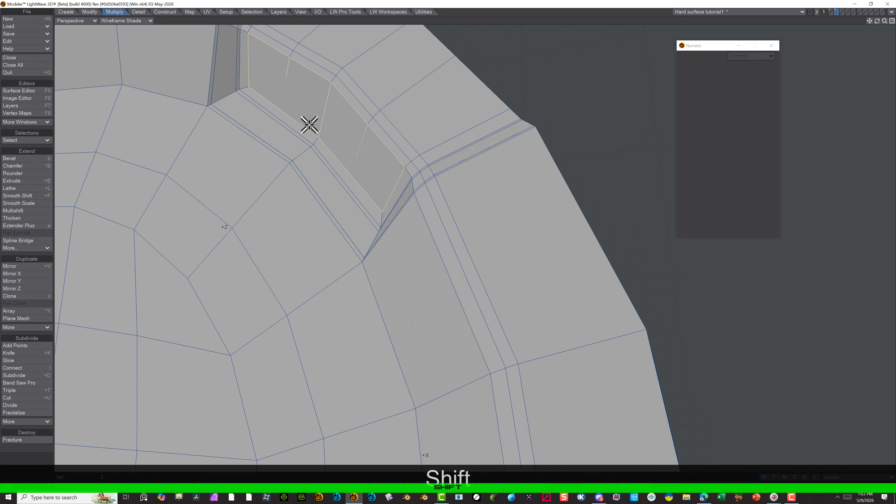
pyautogui.press('Delete')
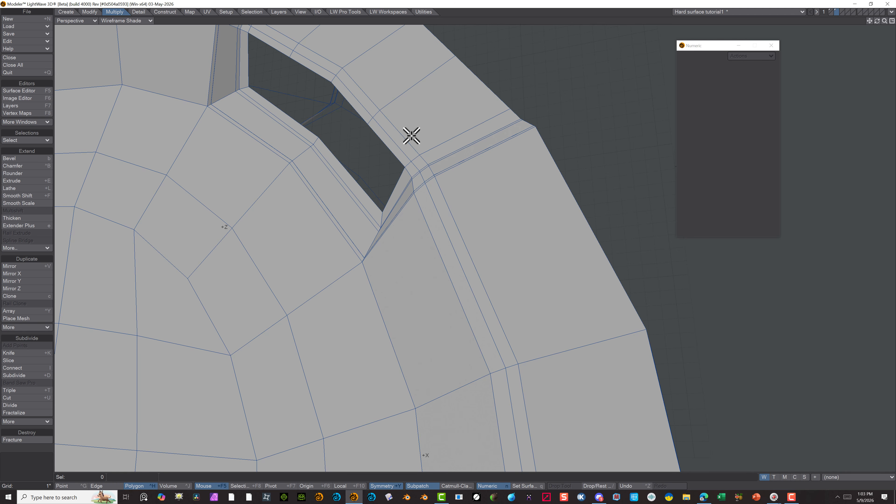
# Examine the recess opening through the disc from several angles, and return to the Top view
pyautogui.press('alt')
pyautogui.keyDown('alt'); pyautogui.moveTo(357, 142); pyautogui.dragTo(371, 238); pyautogui.keyUp('alt')
pyautogui.keyDown('alt'); pyautogui.moveTo(366, 182); pyautogui.dragTo(421, 376); pyautogui.keyUp('alt')
pyautogui.scroll(2, 442, 240)
pyautogui.keyDown('alt'); pyautogui.moveTo(425, 240); pyautogui.dragTo(434, 268); pyautogui.keyUp('alt')
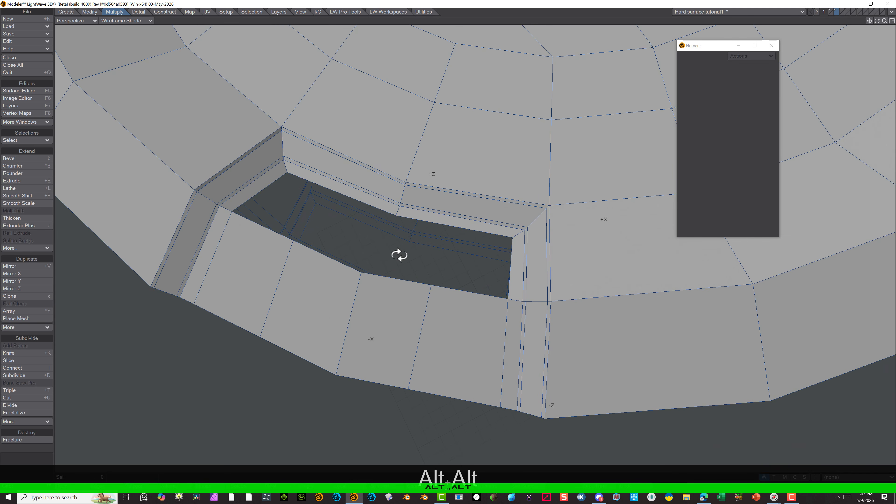
pyautogui.keyDown('alt'); pyautogui.moveTo(272, 222); pyautogui.dragTo(244, 230); pyautogui.keyUp('alt')
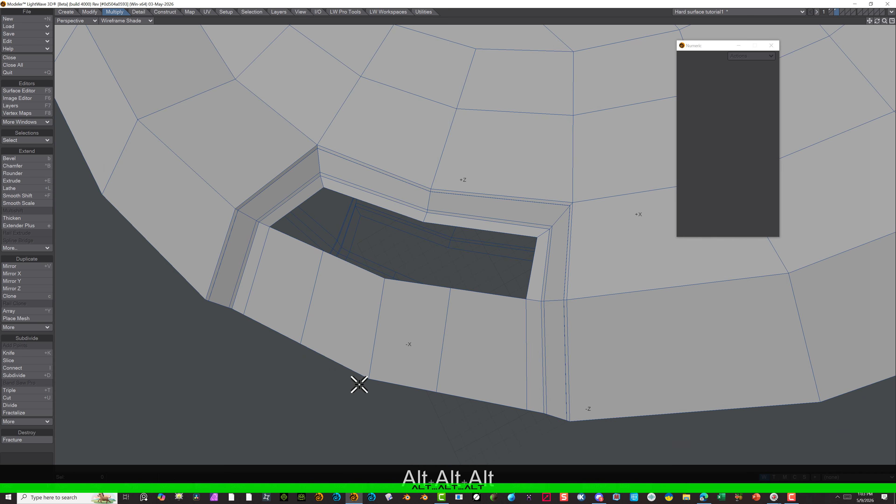
pyautogui.keyDown('ctrl'); pyautogui.keyDown('alt'); pyautogui.moveTo(339, 385); pyautogui.dragTo(363, 390); pyautogui.keyUp('alt'); pyautogui.keyUp('ctrl')
pyautogui.scroll(-5, 358, 392)
pyautogui.click(65, 21)
pyautogui.click(62, 23)
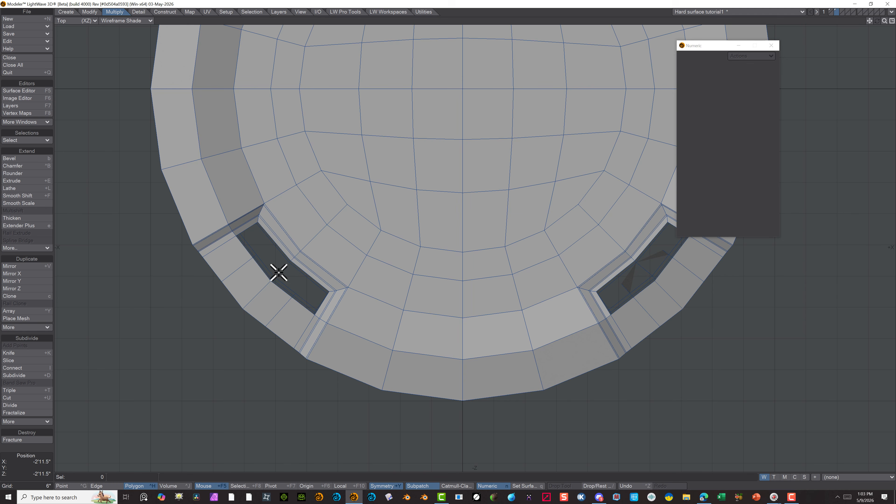
pyautogui.moveTo(280, 268); pyautogui.dragTo(240, 297)
pyautogui.moveTo(240, 297)
pyautogui.mouseDown(button='right')
pyautogui.moveTo(282, 298)
pyautogui.moveTo(285, 256)
pyautogui.moveTo(282, 262)
pyautogui.mouseUp(button='right')
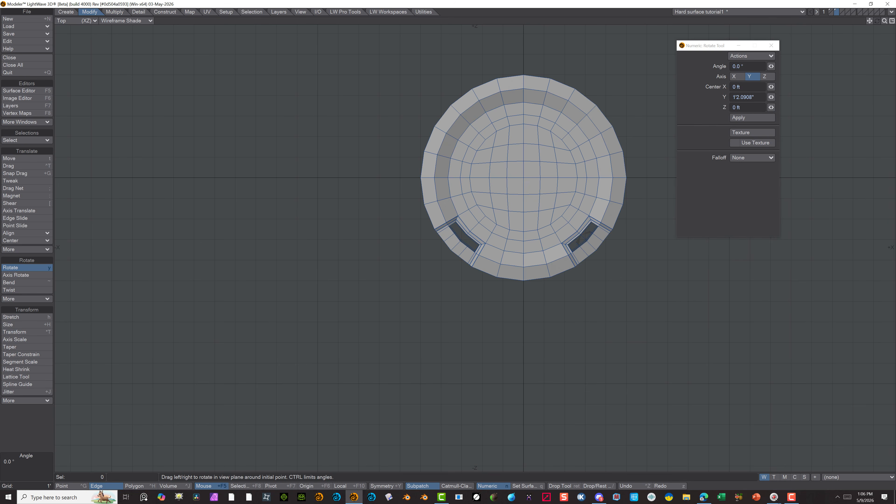
# Rotate the whole disc 45° about the Y axis around its centre in the Top view
pyautogui.moveTo(517, 178); pyautogui.dragTo(555, 177)
pyautogui.moveTo(771, 66)
pyautogui.mouseDown()
pyautogui.moveTo(743, 66)
pyautogui.moveTo(772, 66)
pyautogui.mouseUp()
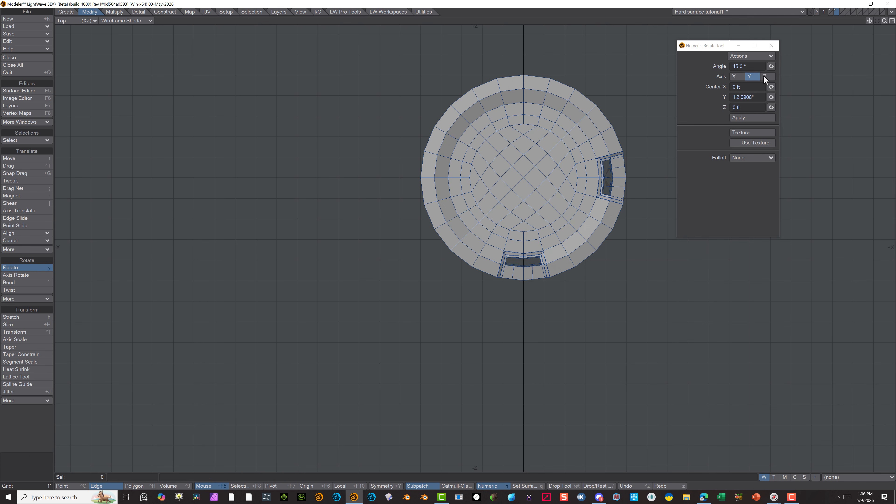
pyautogui.click(72, 485)
pyautogui.click(40, 412)
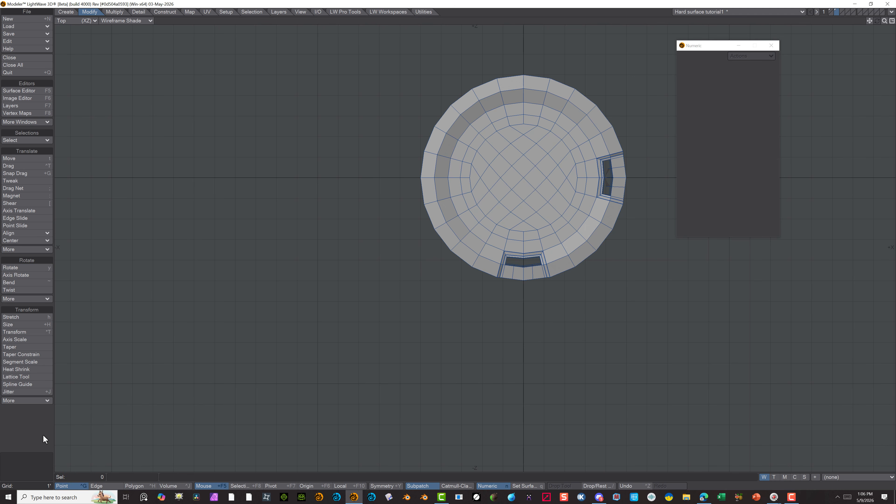
pyautogui.scroll(3, 560, 266)
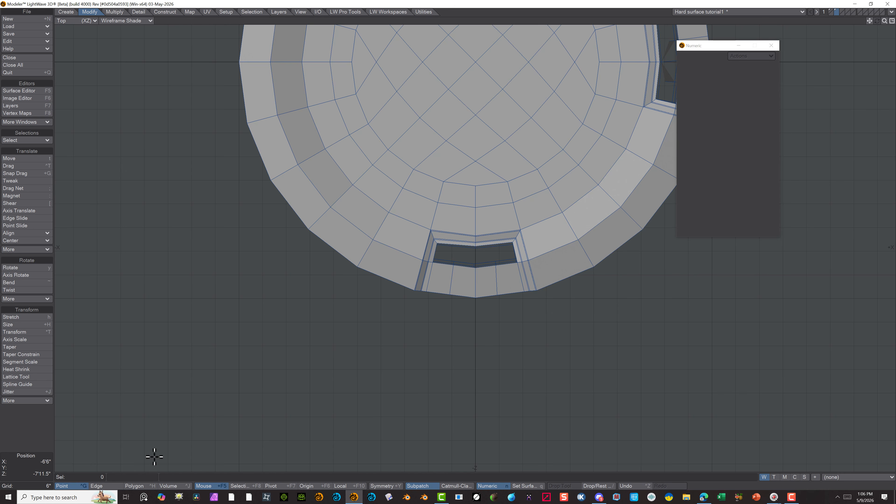
# Set the Top view to Wireframe display and clear the edges selected at the middle of the recess's outer wall
pyautogui.click(108, 486)
pyautogui.moveTo(472, 344)
pyautogui.mouseDown(button='right')
pyautogui.moveTo(476, 256)
pyautogui.moveTo(470, 294)
pyautogui.mouseUp(button='right')
pyautogui.moveTo(481, 345); pyautogui.dragTo(479, 343, button='right')
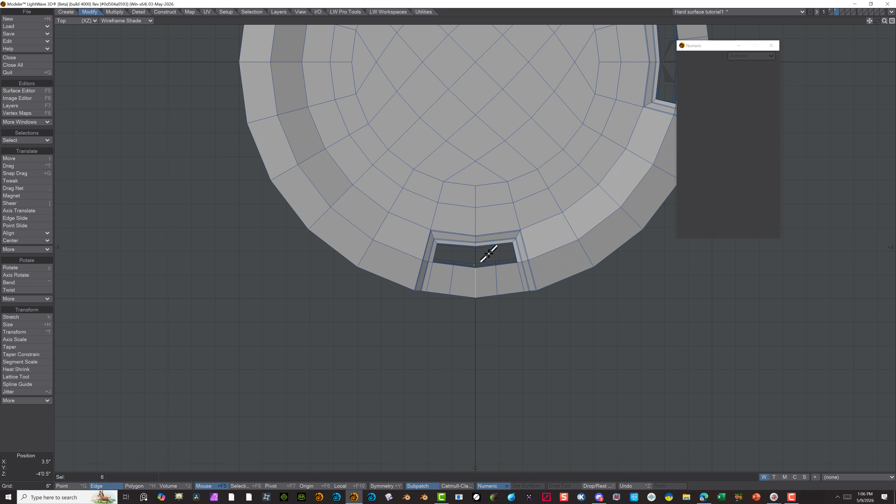
pyautogui.click(123, 21)
pyautogui.click(116, 31)
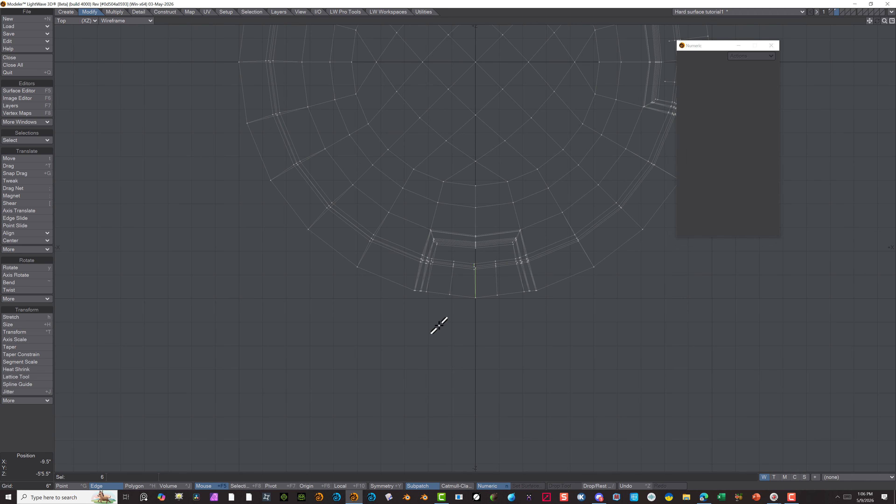
pyautogui.click(46, 426)
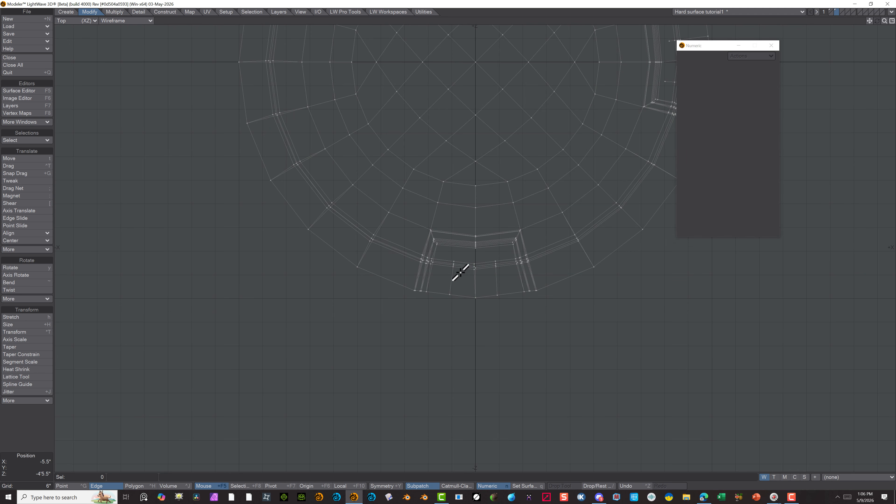
# Select the four middle points between the lower recess and the outer rim and stretch them to a 1% horizontal factor at X 0
pyautogui.scroll(5, 477, 262)
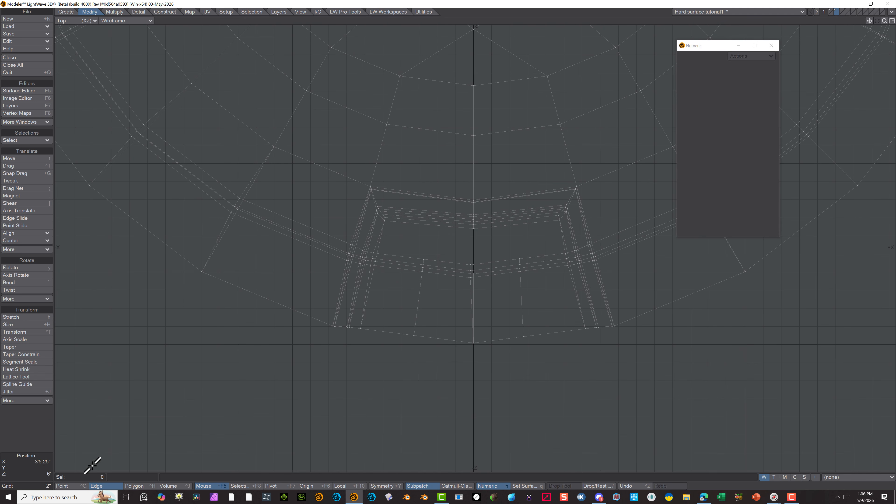
pyautogui.click(83, 483)
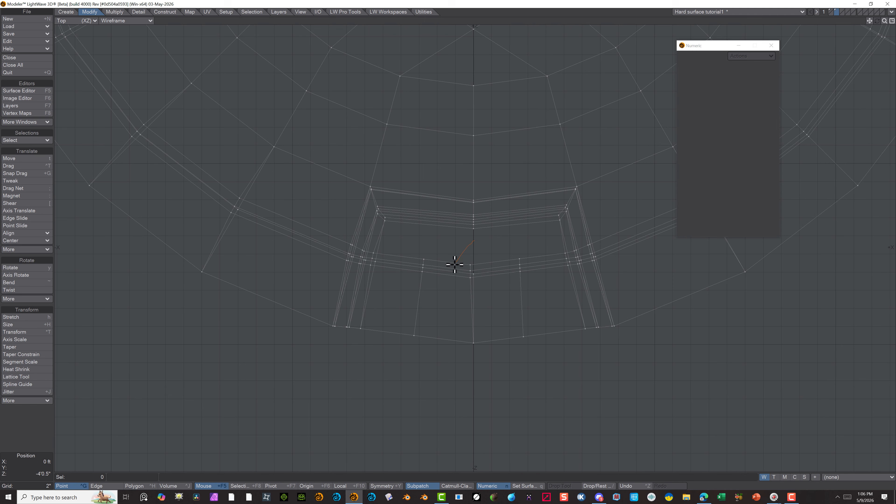
pyautogui.moveTo(459, 235); pyautogui.dragTo(461, 237, button='right')
pyautogui.press('h')
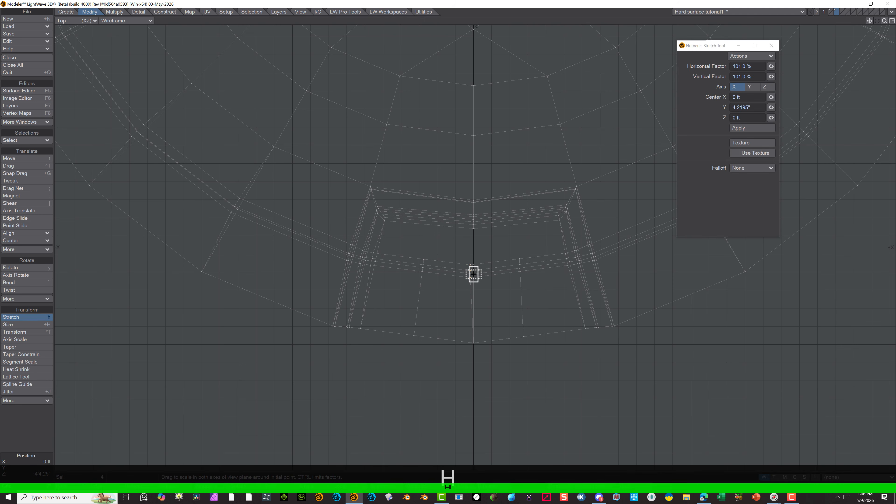
pyautogui.click(473, 274)
pyautogui.moveTo(470, 274); pyautogui.dragTo(468, 273)
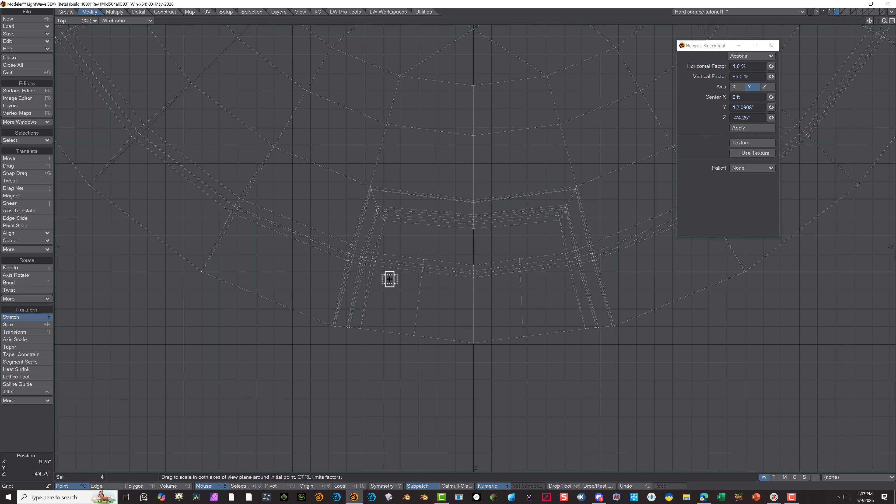
pyautogui.click(71, 485)
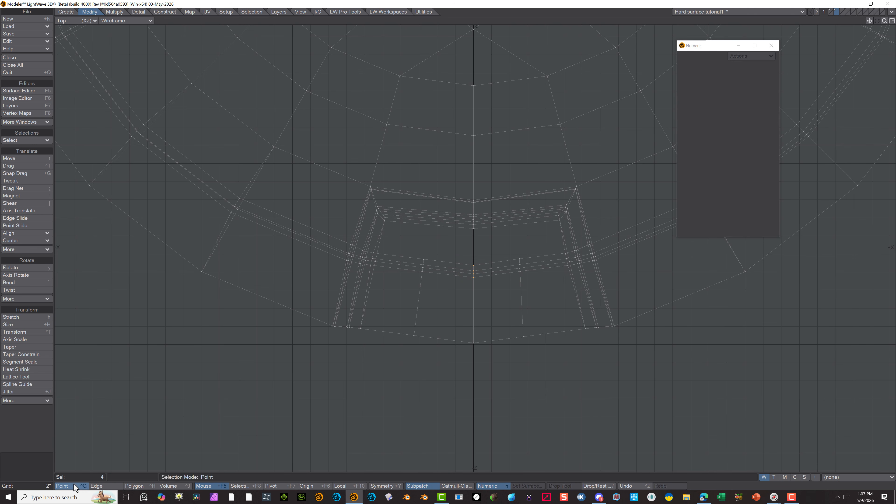
pyautogui.click(26, 438)
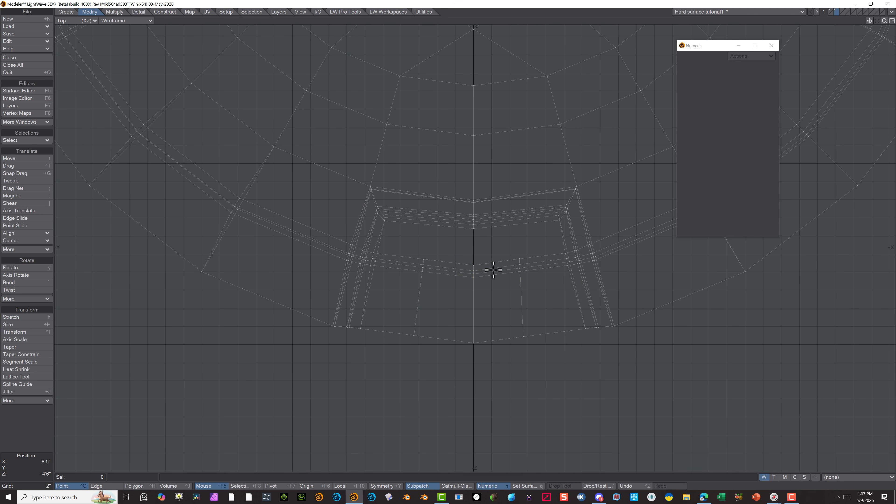
# Select the nine centre-line points of the lower recess's outer wall and move them 2.25" in Z towards the disc centre
pyautogui.moveTo(464, 285); pyautogui.dragTo(473, 374, button='right')
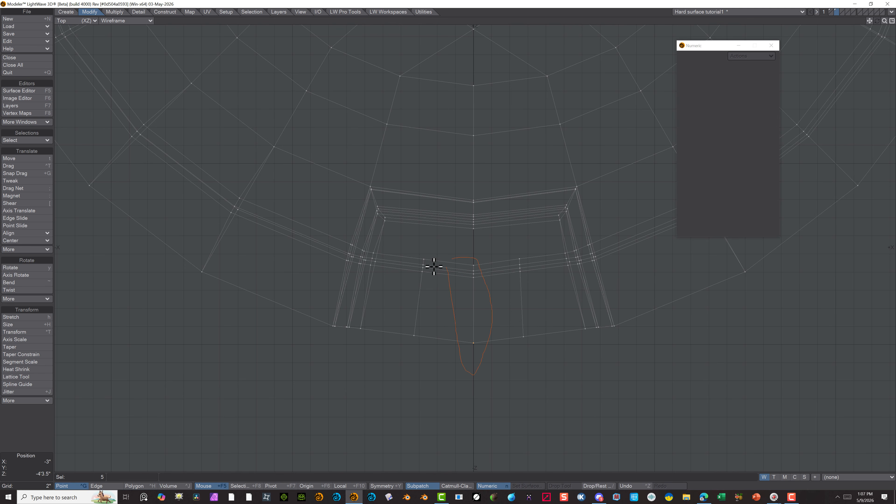
pyautogui.moveTo(434, 267)
pyautogui.mouseDown(button='right')
pyautogui.moveTo(456, 264)
pyautogui.moveTo(447, 252)
pyautogui.mouseUp(button='right')
pyautogui.press('t')
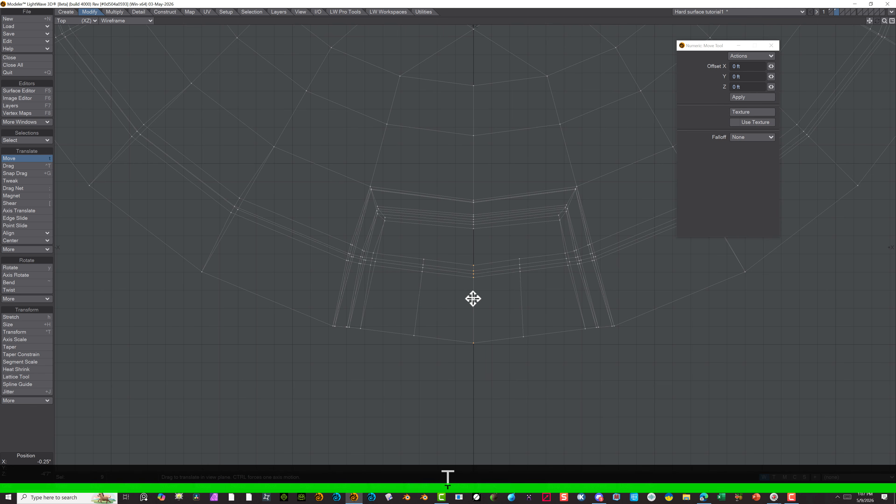
pyautogui.moveTo(473, 299); pyautogui.dragTo(473, 298)
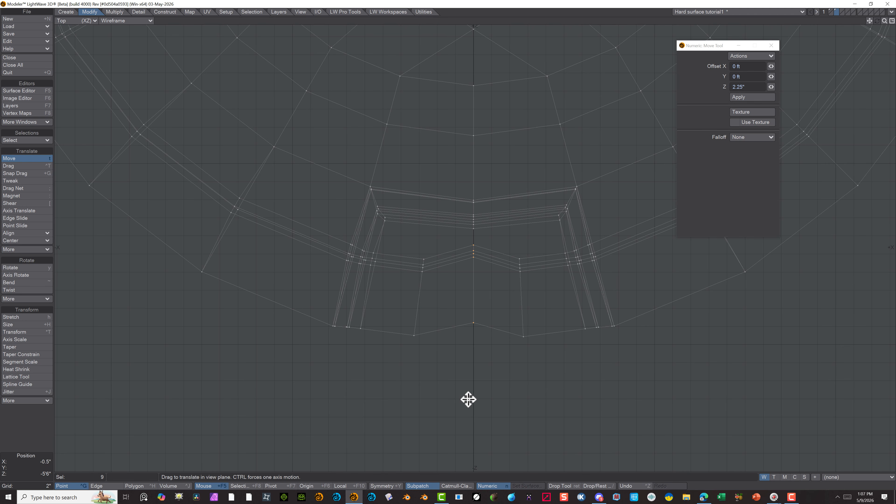
pyautogui.scroll(-8, 468, 399)
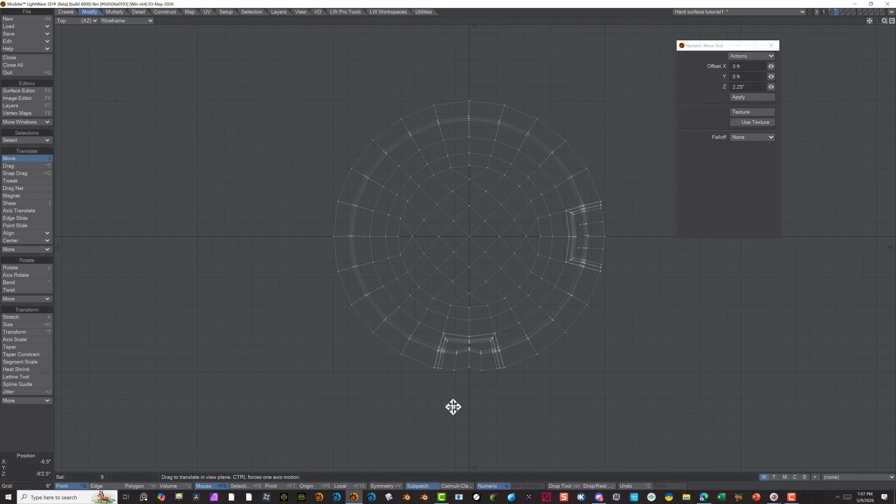
pyautogui.scroll(3, 454, 406)
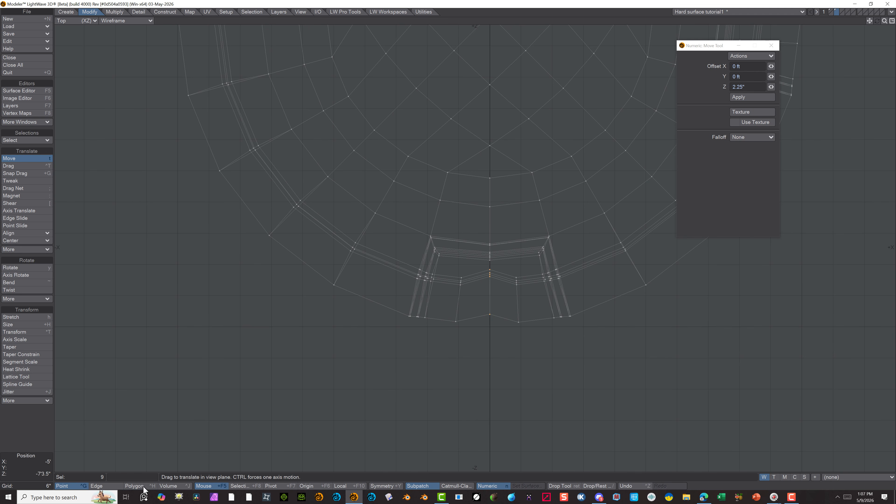
# Select the nine points in the column just left of the recess's centre line and move them 0.5" in X and 1.5" in Z
pyautogui.click(35, 435)
pyautogui.click(101, 485)
pyautogui.click(80, 487)
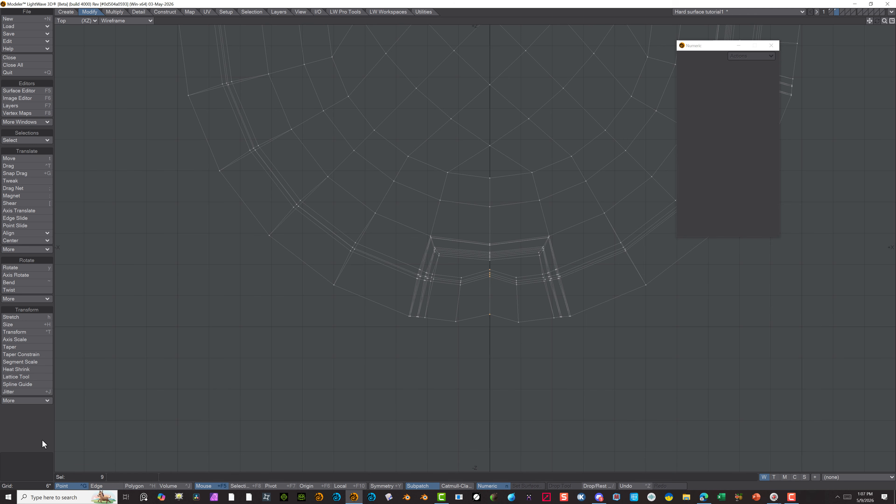
pyautogui.click(46, 422)
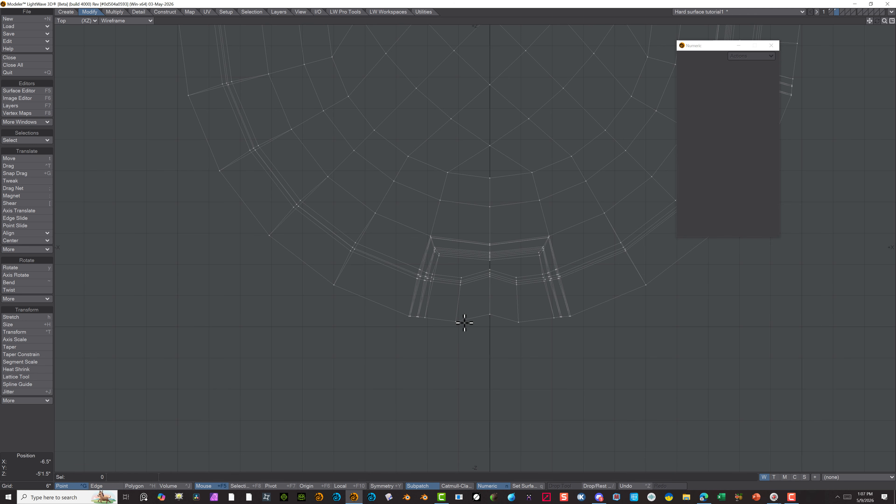
pyautogui.moveTo(471, 290); pyautogui.dragTo(473, 279)
pyautogui.moveTo(473, 279)
pyautogui.mouseDown(button='right')
pyautogui.moveTo(439, 294)
pyautogui.moveTo(454, 301)
pyautogui.mouseUp(button='right')
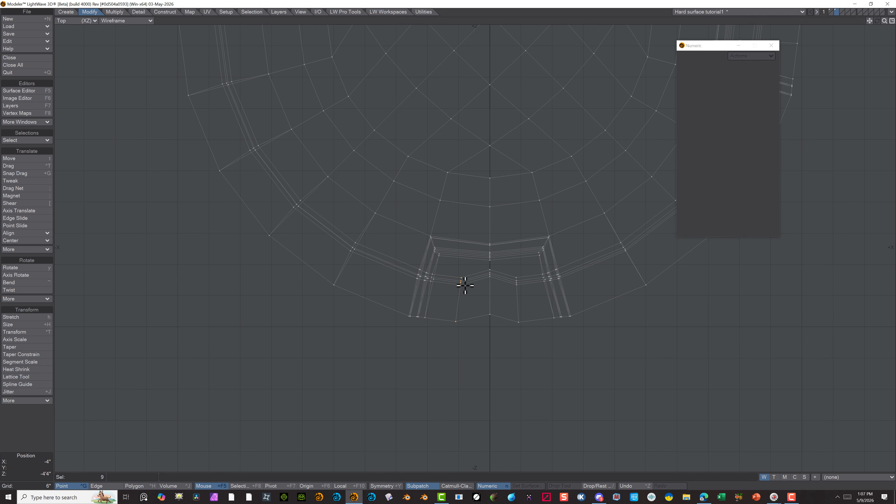
pyautogui.press('t')
pyautogui.moveTo(457, 298); pyautogui.dragTo(458, 290)
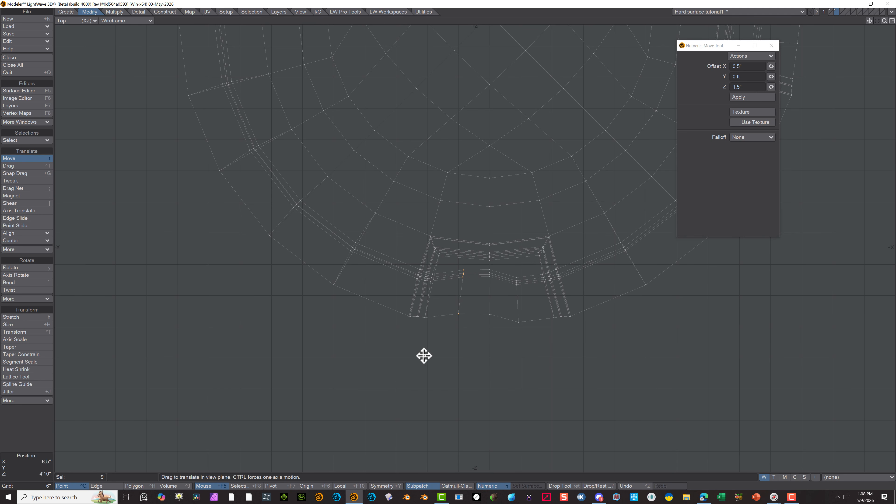
pyautogui.click(98, 486)
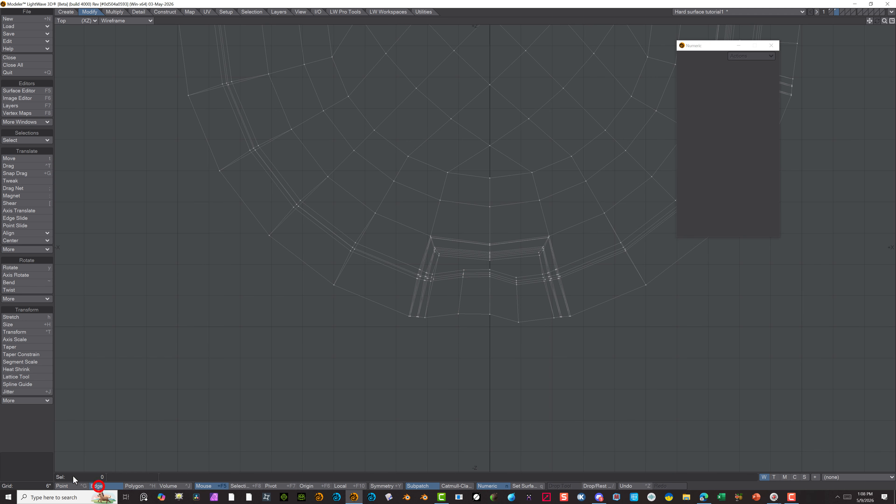
# Select all polygons inside the disc's inner ring and delete them, including the single leftover polygon
pyautogui.scroll(-5, 484, 333)
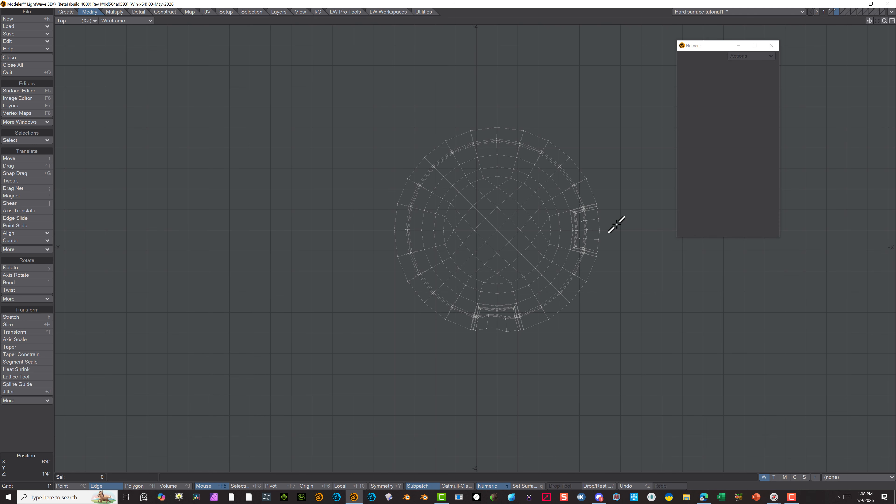
pyautogui.scroll(5, 482, 228)
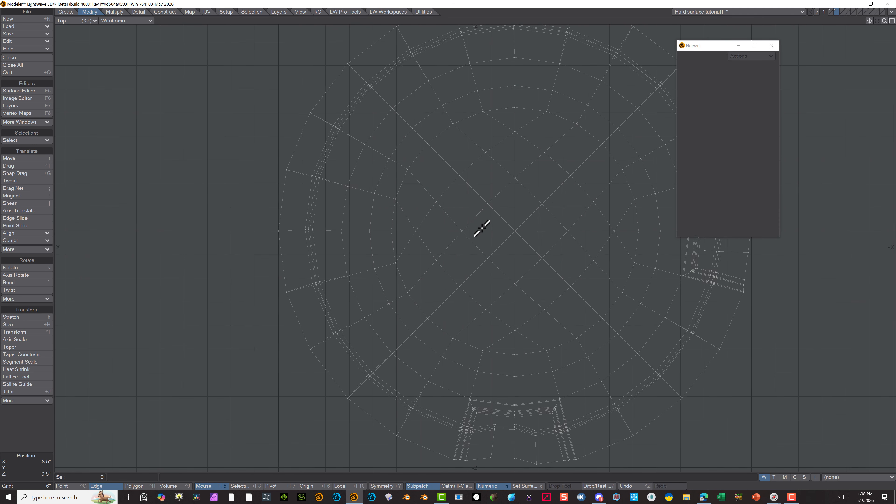
pyautogui.scroll(-2, 481, 228)
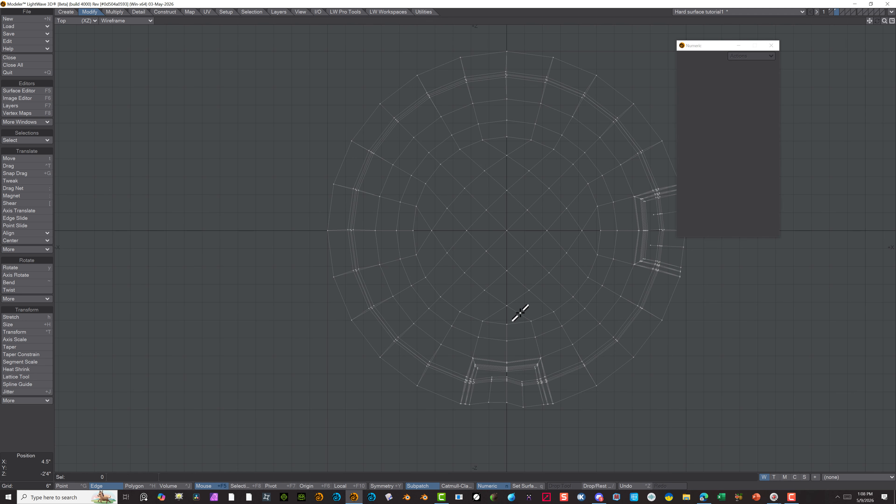
pyautogui.click(134, 485)
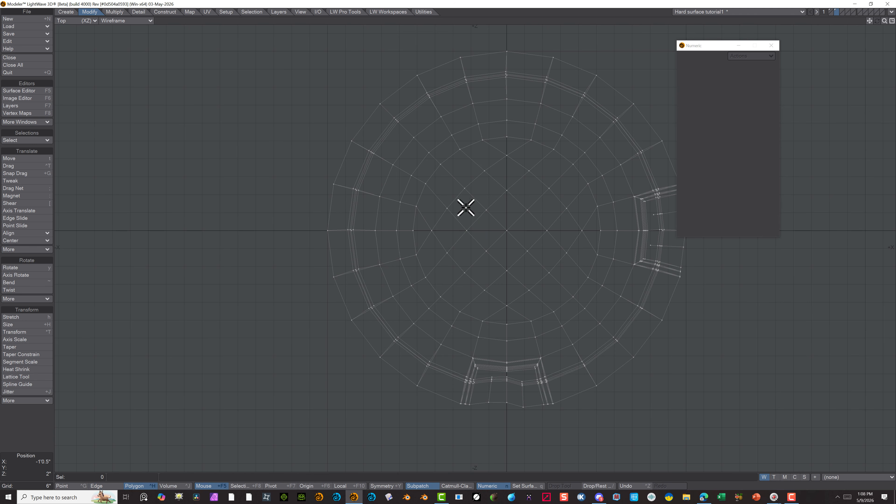
pyautogui.moveTo(464, 206)
pyautogui.mouseDown()
pyautogui.moveTo(430, 216)
pyautogui.moveTo(478, 160)
pyautogui.moveTo(534, 156)
pyautogui.moveTo(572, 206)
pyautogui.moveTo(551, 276)
pyautogui.moveTo(486, 288)
pyautogui.moveTo(434, 260)
pyautogui.moveTo(482, 301)
pyautogui.moveTo(514, 298)
pyautogui.moveTo(484, 243)
pyautogui.moveTo(504, 216)
pyautogui.moveTo(550, 252)
pyautogui.moveTo(586, 235)
pyautogui.moveTo(568, 201)
pyautogui.moveTo(494, 176)
pyautogui.moveTo(488, 187)
pyautogui.mouseUp()
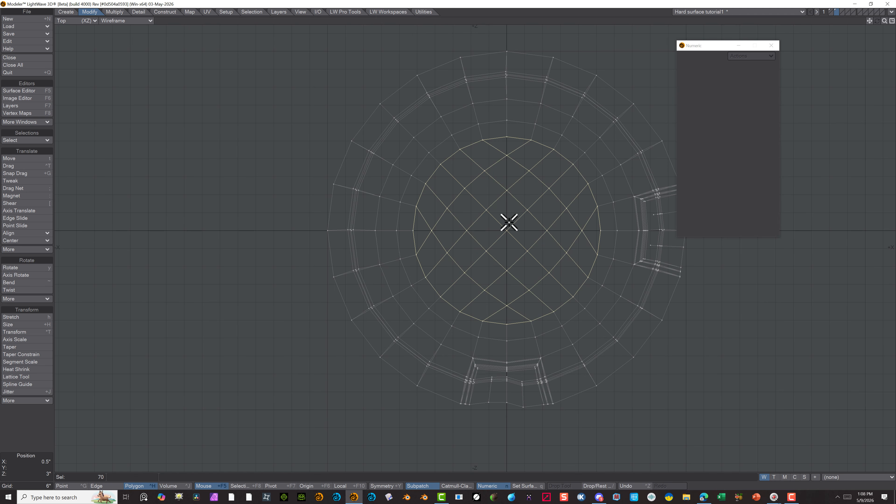
pyautogui.press('Delete')
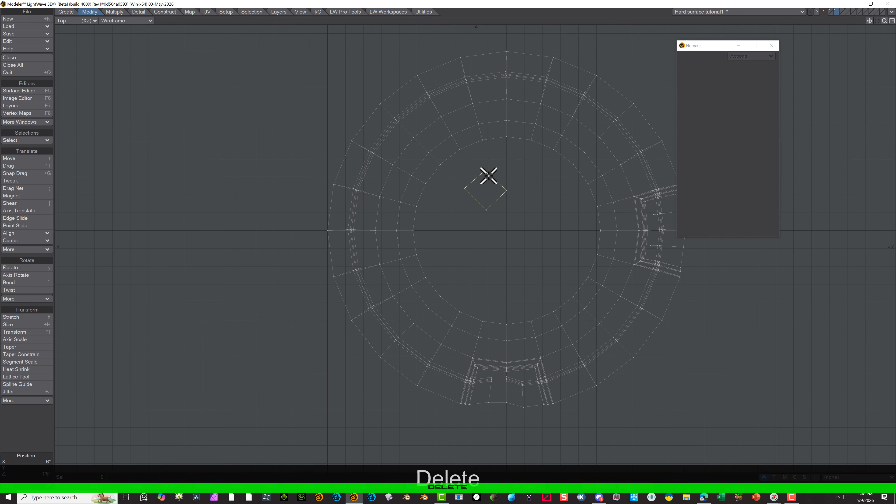
pyautogui.click(488, 176)
pyautogui.press('Delete')
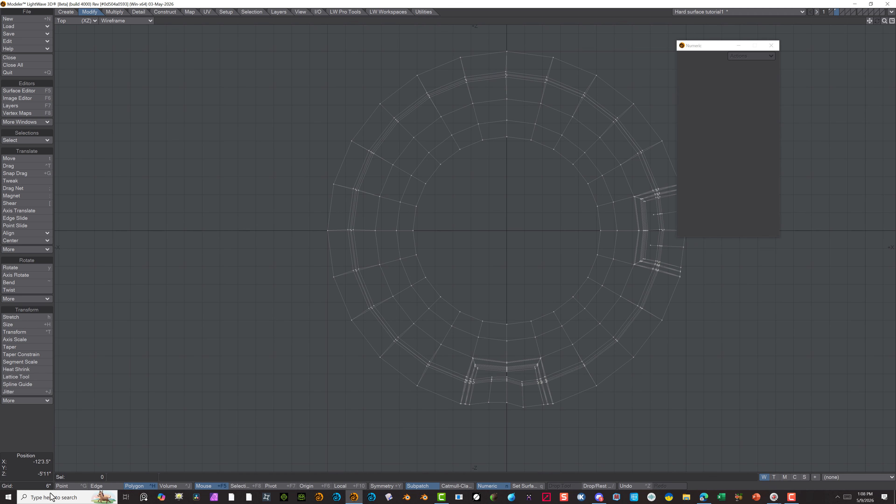
# Select the four points on the upper rim's centre line and stretch them to an 8% horizontal factor at X 0
pyautogui.click(63, 486)
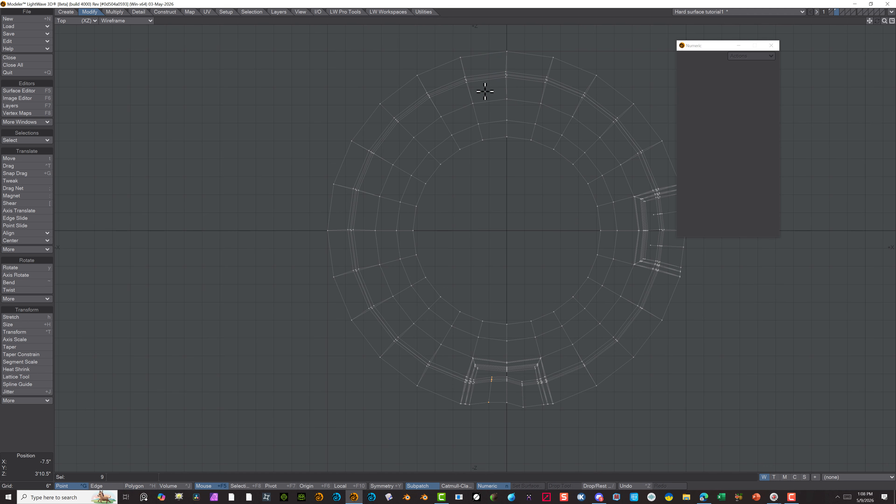
pyautogui.moveTo(489, 86)
pyautogui.mouseDown(button='right')
pyautogui.moveTo(512, 81)
pyautogui.moveTo(490, 78)
pyautogui.mouseUp(button='right')
pyautogui.click(31, 428)
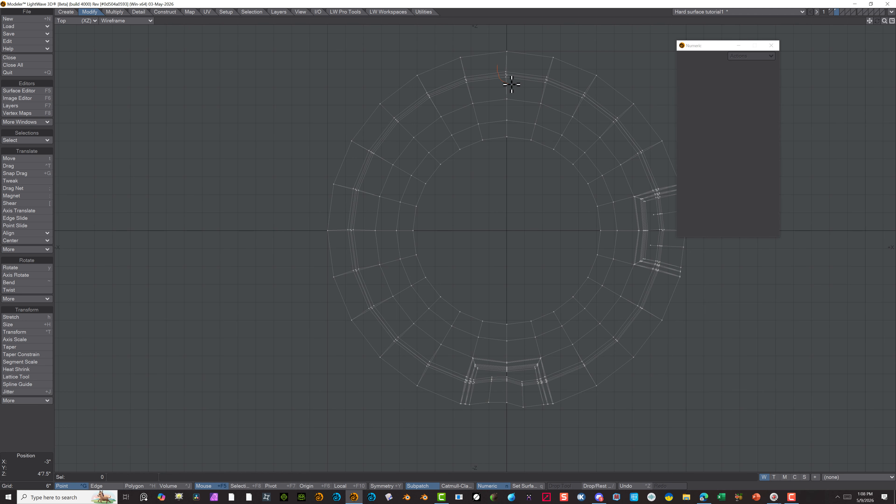
pyautogui.moveTo(498, 65); pyautogui.dragTo(496, 75, button='right')
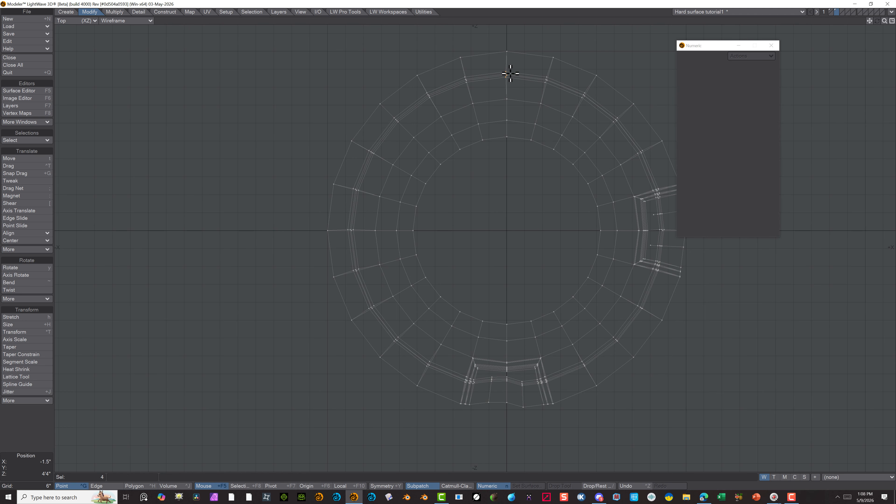
pyautogui.press('h')
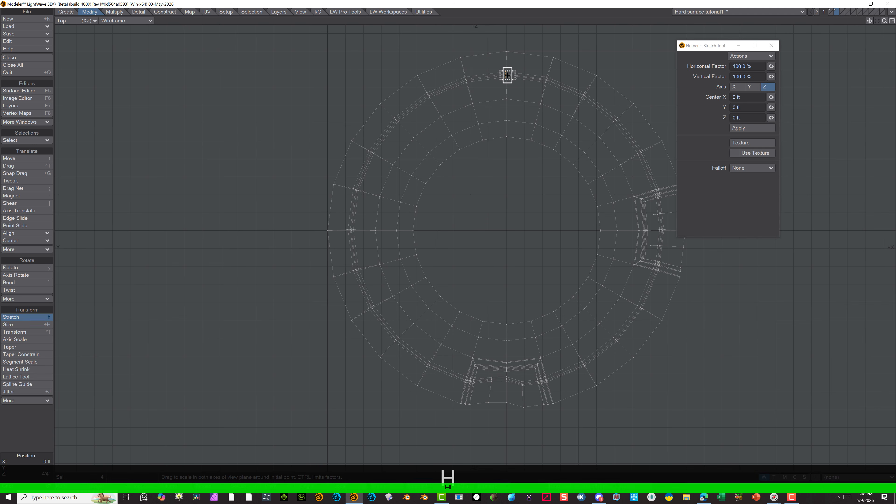
pyautogui.moveTo(507, 75); pyautogui.dragTo(506, 75)
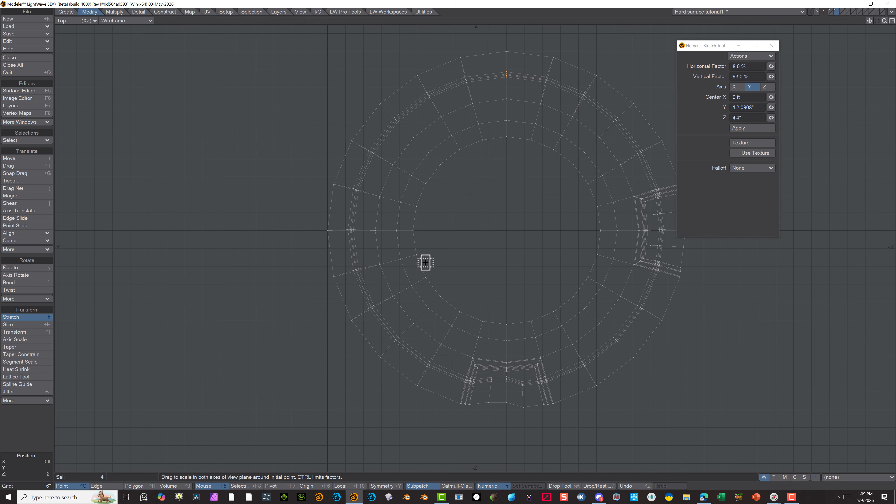
# Clear the point selection, select every polygon in the disc's positive-X half and delete them
pyautogui.click(101, 486)
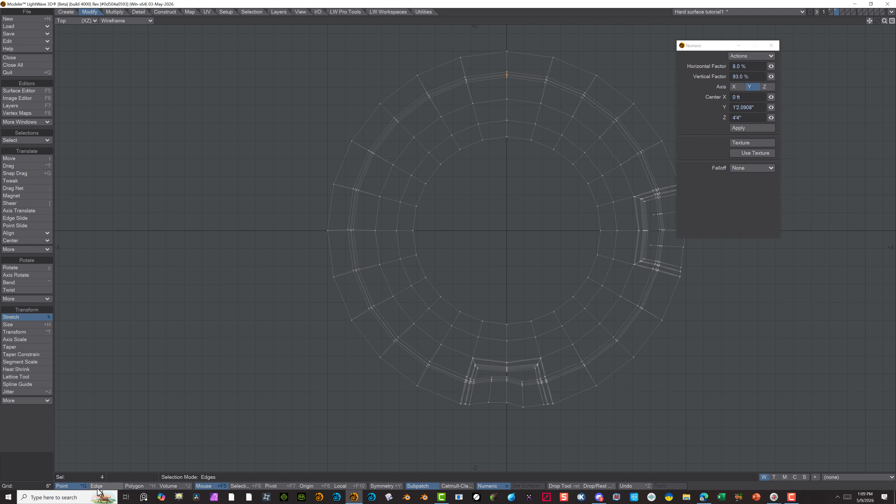
pyautogui.click(75, 485)
pyautogui.click(28, 431)
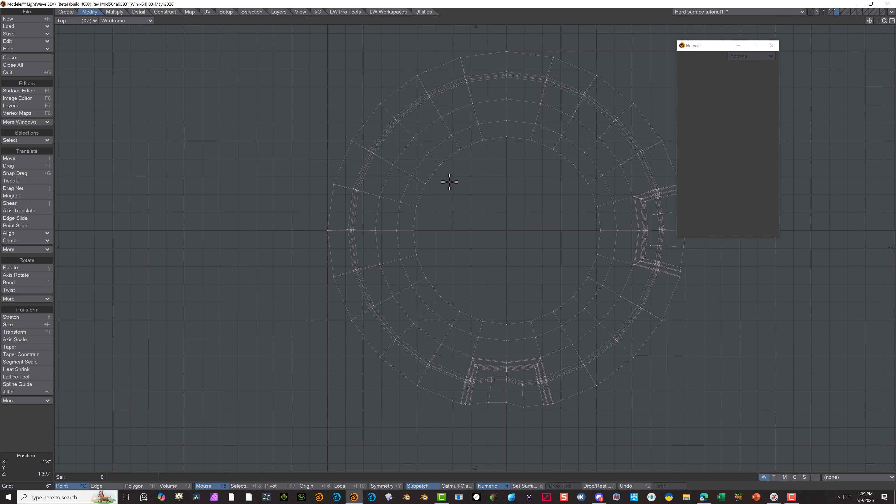
pyautogui.scroll(-2, 450, 183)
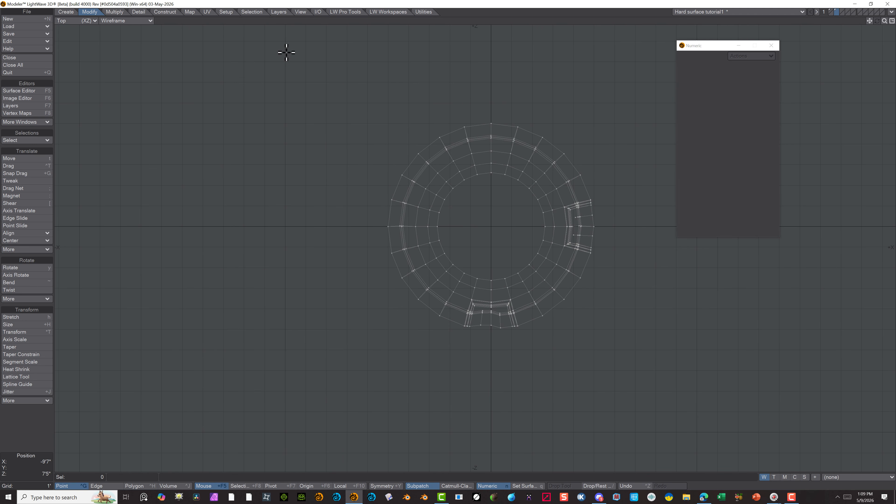
pyautogui.click(131, 487)
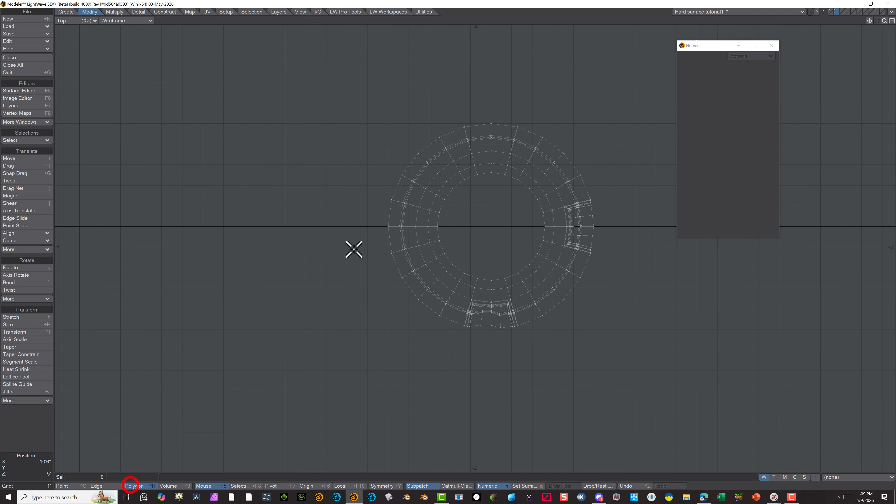
pyautogui.click(491, 112)
pyautogui.moveTo(491, 112)
pyautogui.mouseDown(button='right')
pyautogui.moveTo(554, 81)
pyautogui.moveTo(561, 413)
pyautogui.moveTo(498, 358)
pyautogui.moveTo(491, 339)
pyautogui.mouseUp(button='right')
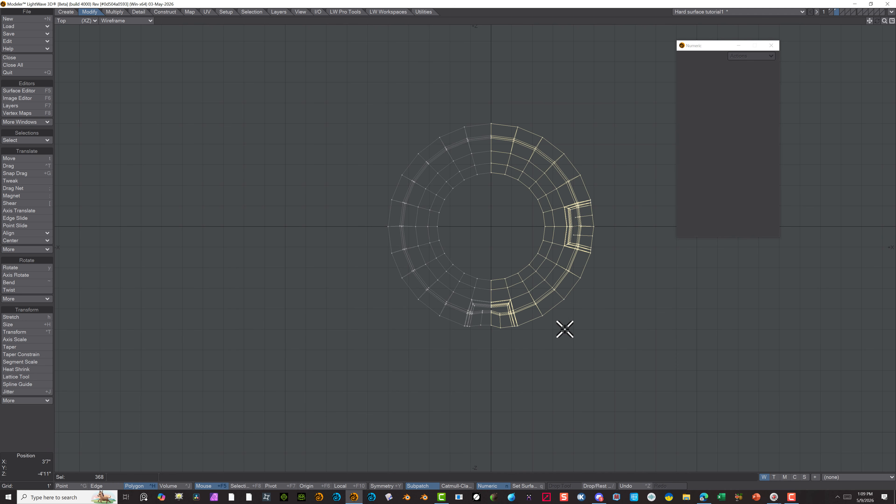
pyautogui.press('Delete')
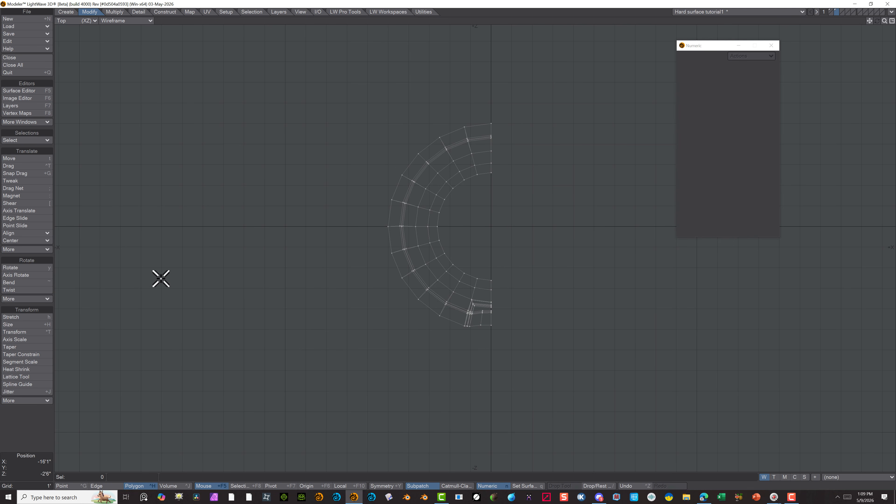
# Select all polygons of the remaining half disc and mirror them on the X axis at centre X 0 with Merge Points enabled
pyautogui.moveTo(273, 161); pyautogui.dragTo(446, 381)
pyautogui.moveTo(569, 92); pyautogui.dragTo(416, 113, button='right')
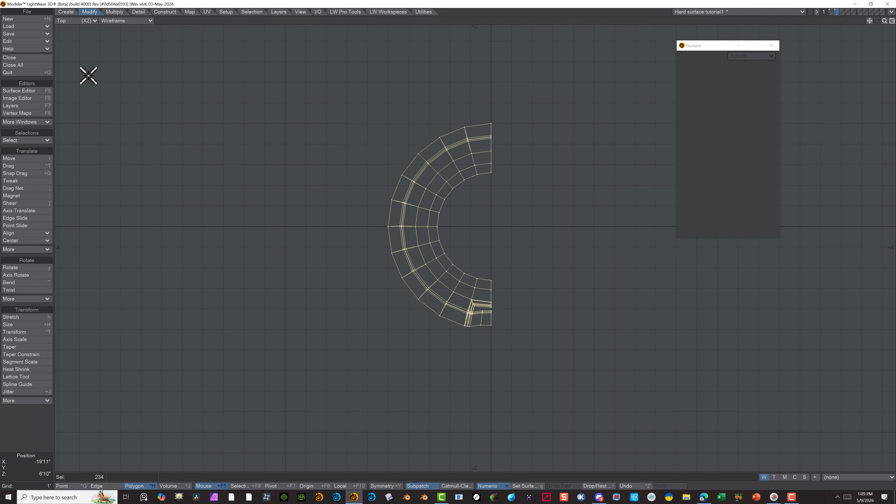
pyautogui.click(111, 12)
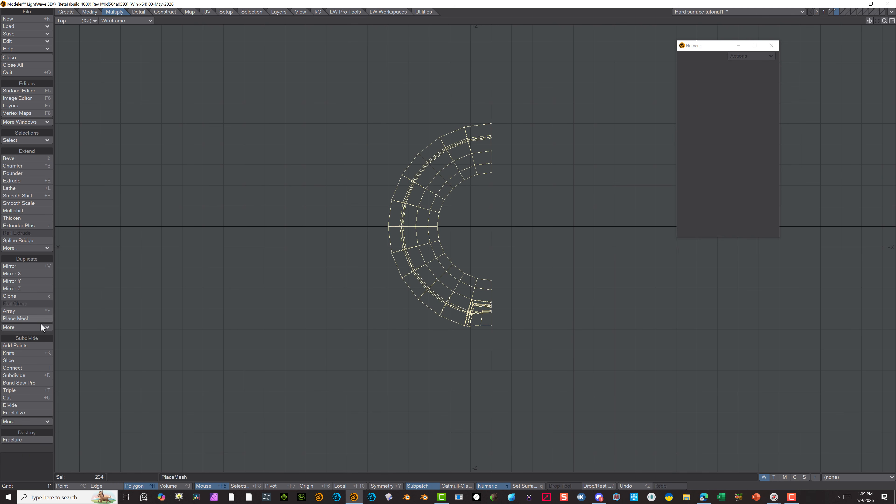
pyautogui.click(21, 266)
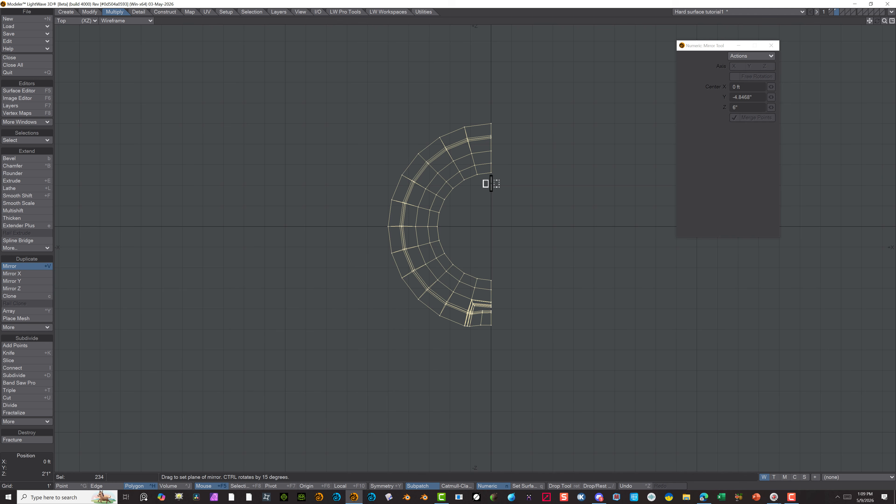
pyautogui.moveTo(490, 184); pyautogui.dragTo(490, 196)
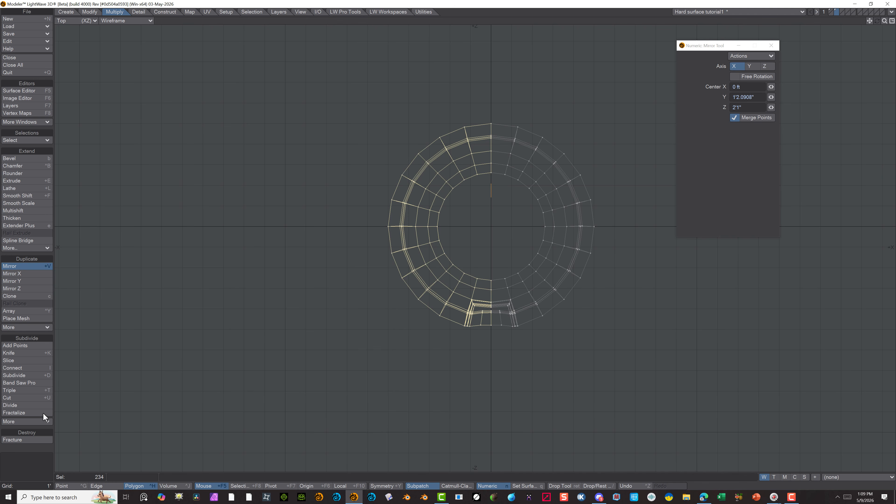
pyautogui.click(26, 267)
# Display the top view in Wireframe Shade and clear the polygon selection around the lower recess
pyautogui.scroll(2, 509, 368)
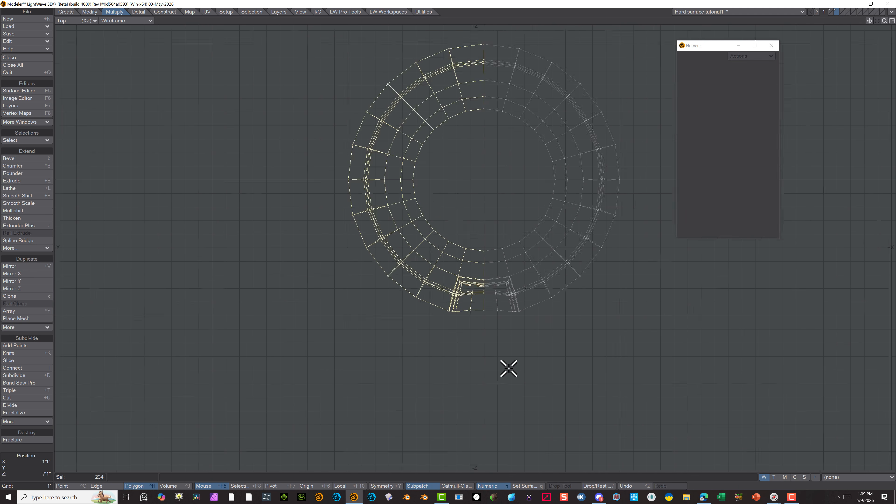
pyautogui.scroll(1, 509, 368)
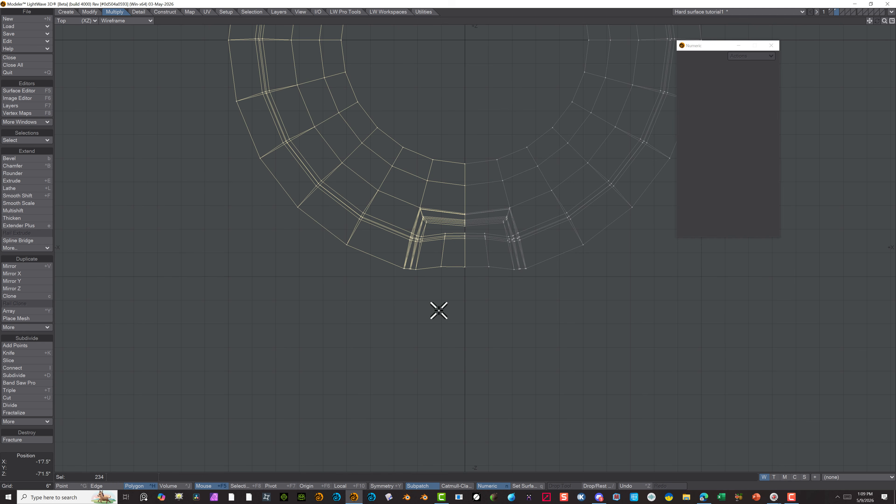
pyautogui.scroll(1, 428, 250)
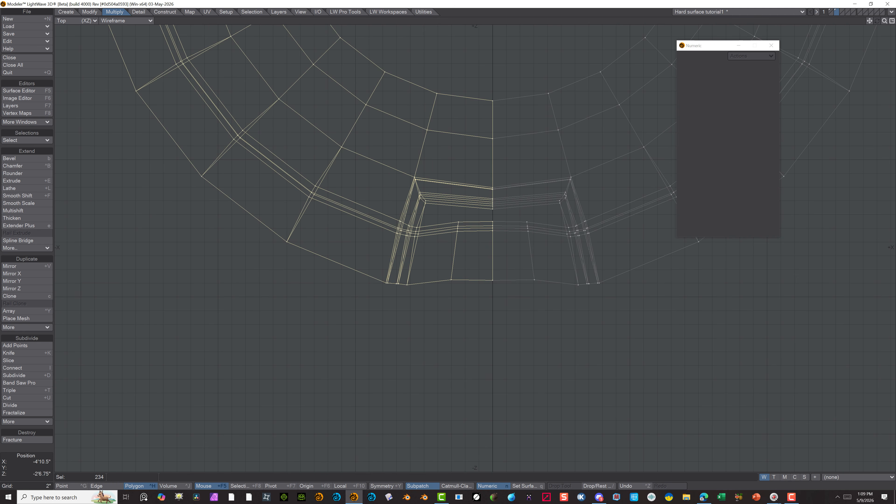
pyautogui.click(111, 21)
pyautogui.click(110, 46)
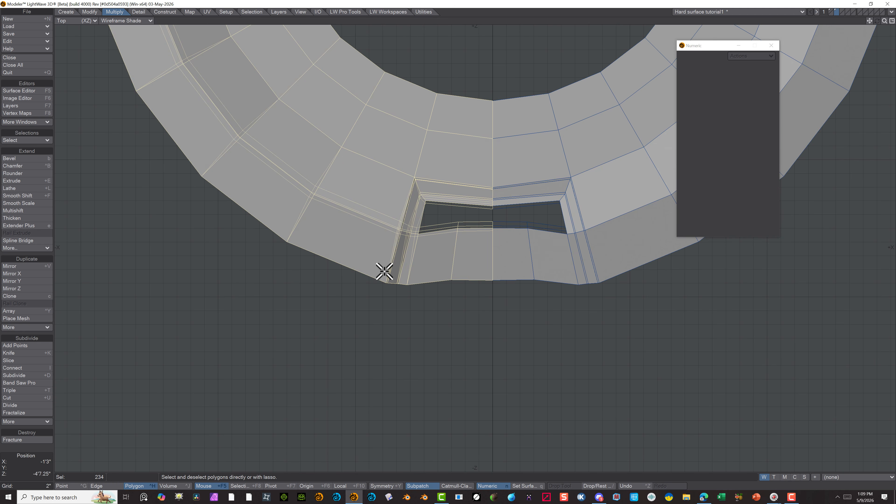
pyautogui.click(240, 398)
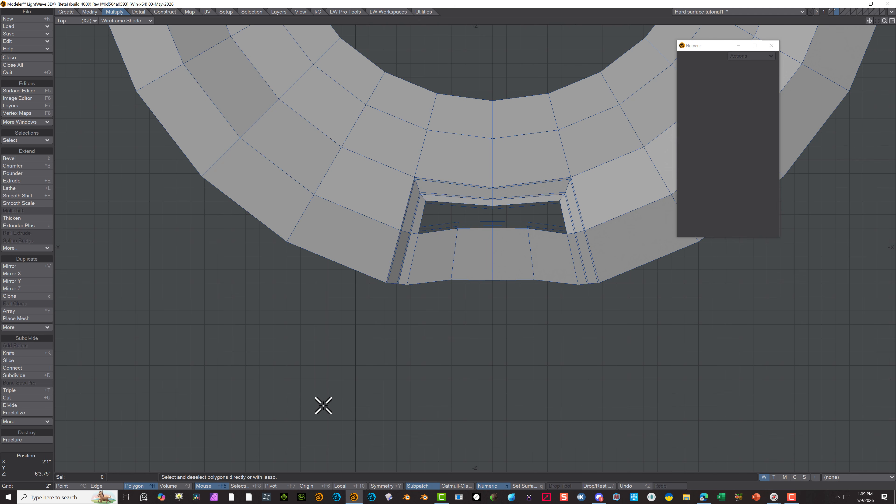
pyautogui.keyDown('alt'); pyautogui.moveTo(317, 336); pyautogui.dragTo(251, 305); pyautogui.keyUp('alt')
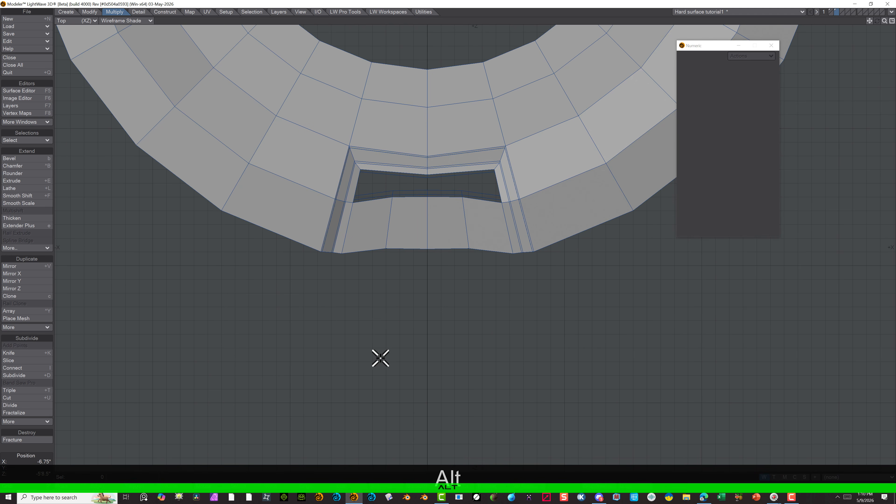
pyautogui.keyDown('alt'); pyautogui.moveTo(405, 447); pyautogui.dragTo(364, 332, button='right'); pyautogui.keyUp('alt')
pyautogui.keyDown('alt'); pyautogui.moveTo(464, 364); pyautogui.dragTo(355, 298, button='right'); pyautogui.keyUp('alt')
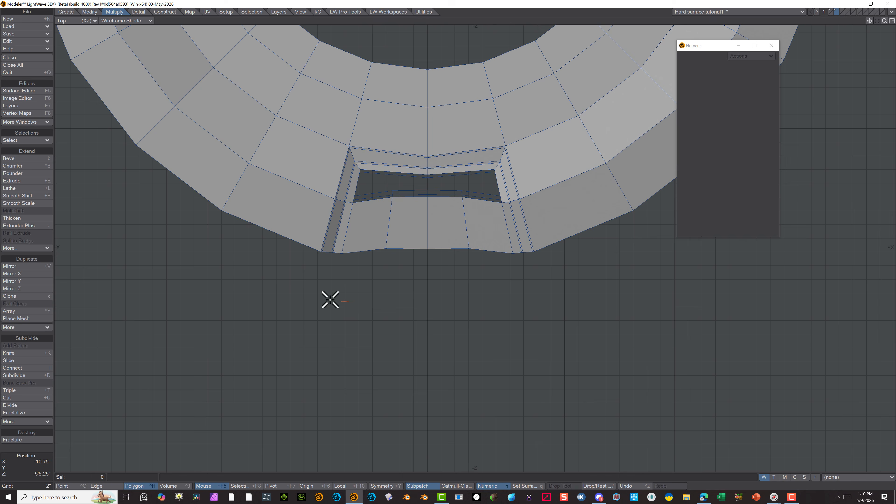
pyautogui.click(269, 285)
# Select the five points along the outer edge of the lower recess opening and stretch them by 99% horizontally and 16% vertically at X 0, Z -4'2"
pyautogui.press('0')
pyautogui.click(62, 485)
pyautogui.scroll(5, 200, 410)
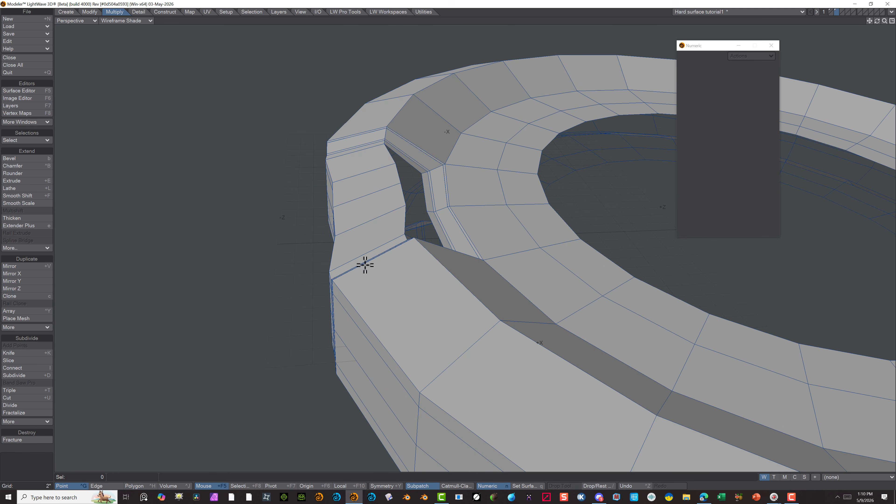
pyautogui.click(405, 209)
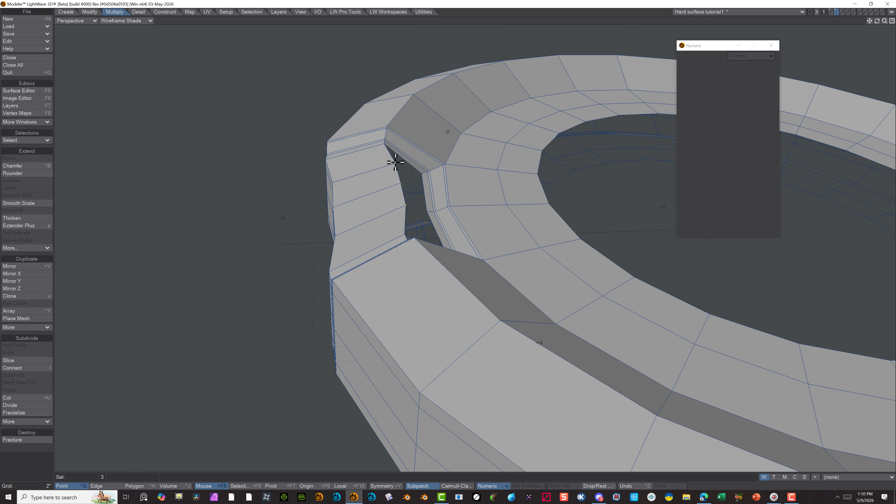
pyautogui.click(405, 234)
pyautogui.click(384, 143)
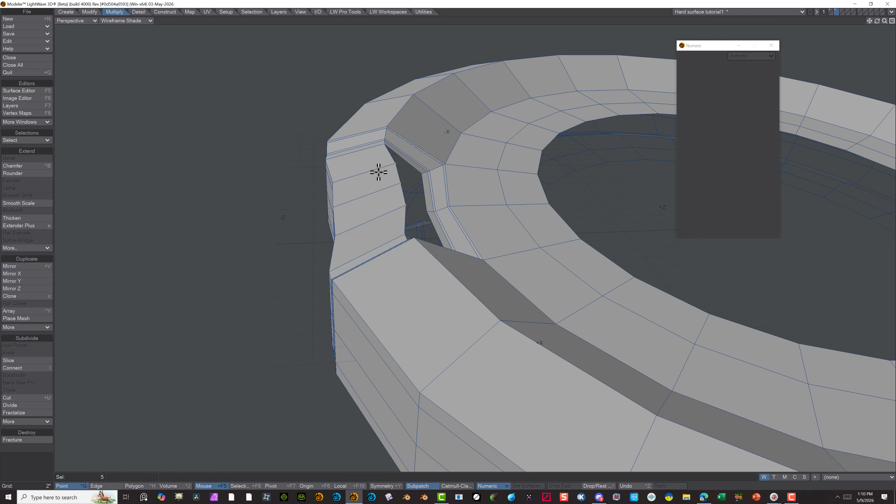
pyautogui.click(84, 22)
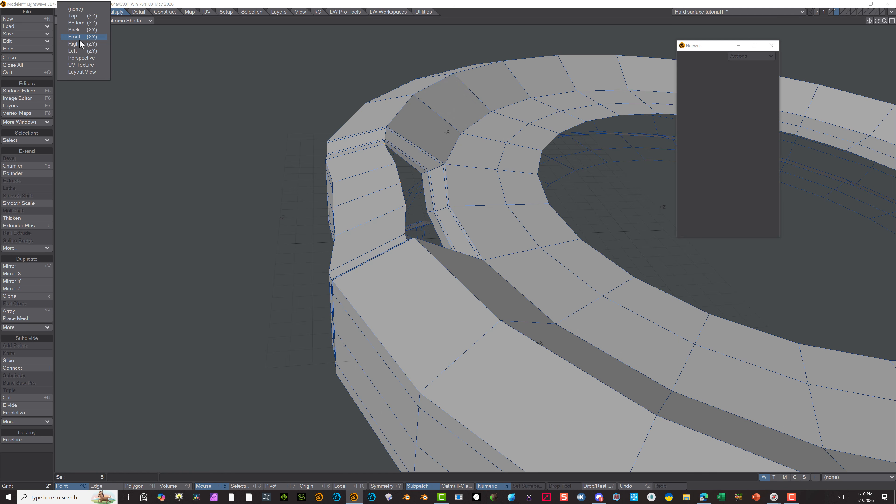
pyautogui.click(74, 16)
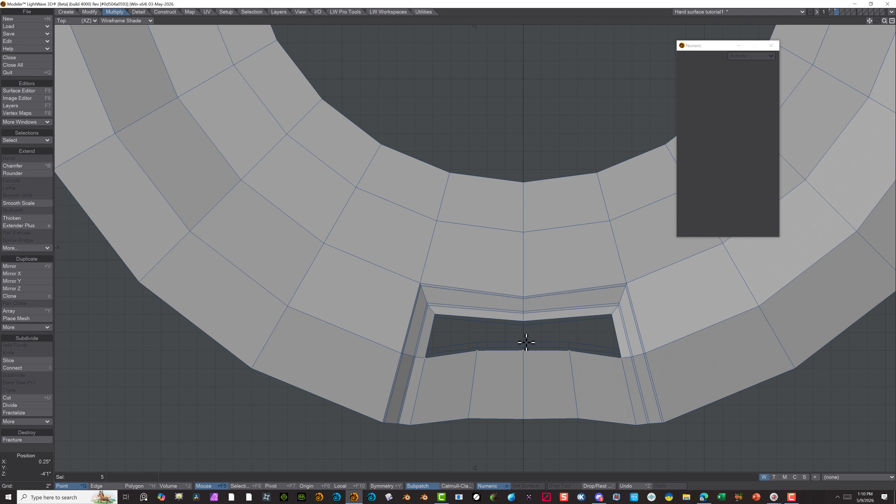
pyautogui.press('h')
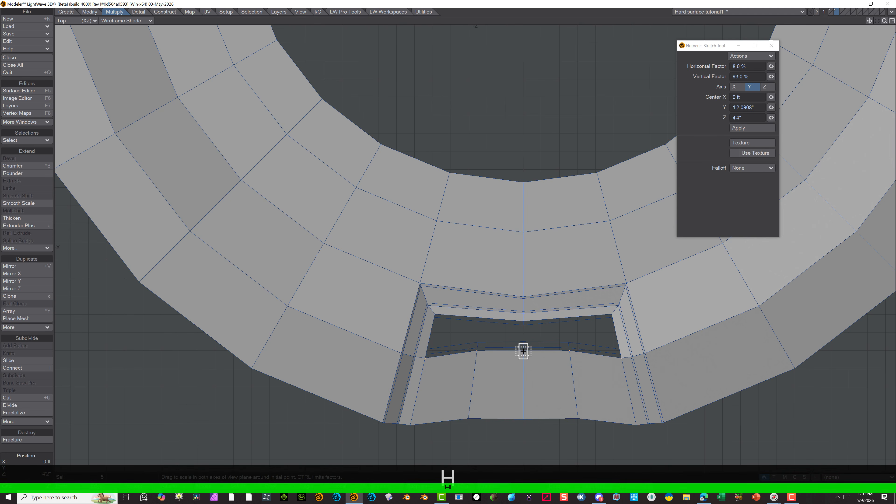
pyautogui.moveTo(523, 351); pyautogui.dragTo(523, 381)
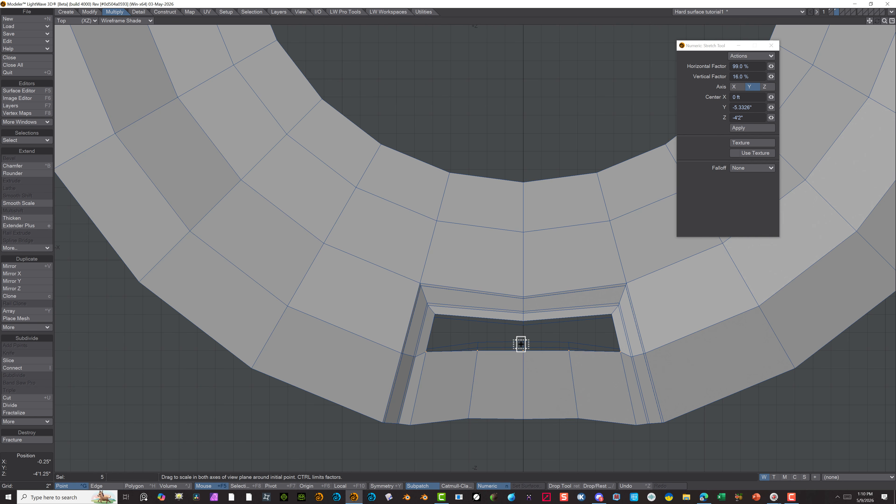
# Move the five selected opening-edge points -1.5" in Z towards the rim and clear the selection
pyautogui.press('t')
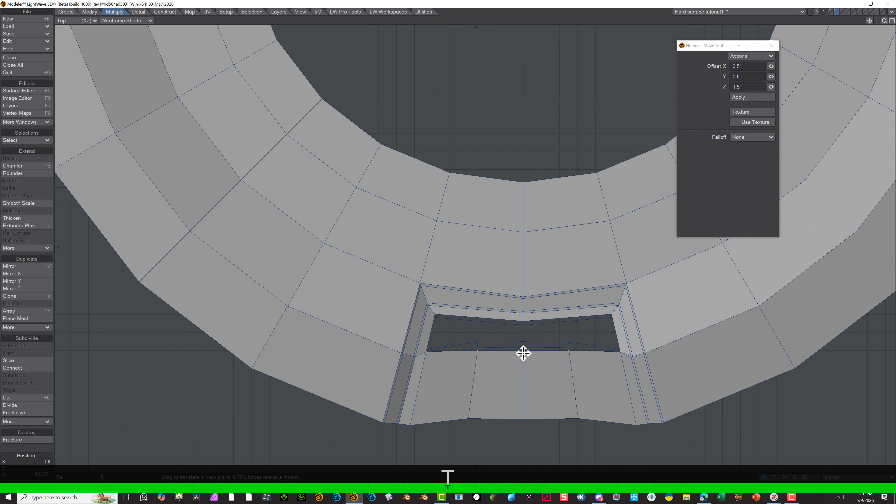
pyautogui.moveTo(524, 357); pyautogui.dragTo(523, 370)
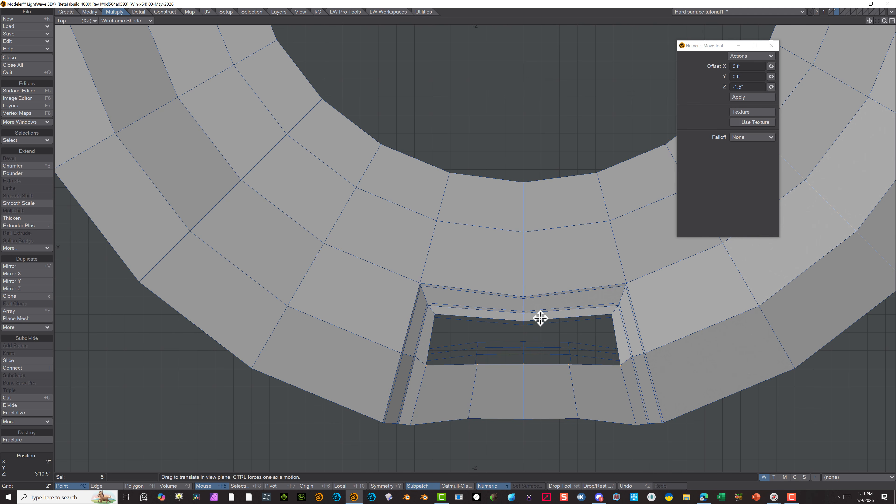
pyautogui.click(93, 487)
pyautogui.click(63, 486)
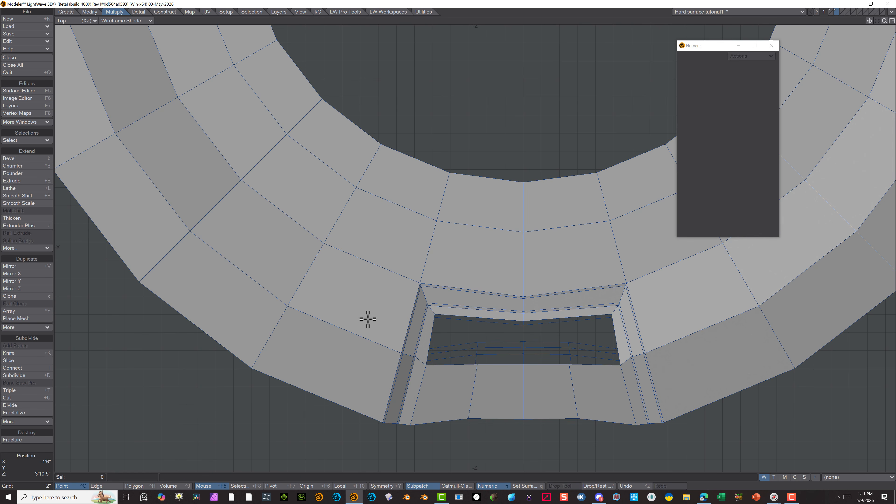
# Select the polygon band between the inner ring and the recess on the negative-X side of its centre line and divide it at 50% with Band Saw Pro
pyautogui.scroll(1, 466, 319)
pyautogui.scroll(-5, 479, 356)
pyautogui.keyDown('alt'); pyautogui.moveTo(439, 340); pyautogui.dragTo(406, 338); pyautogui.keyUp('alt')
pyautogui.press('KP_0')
pyautogui.press('KP_0')
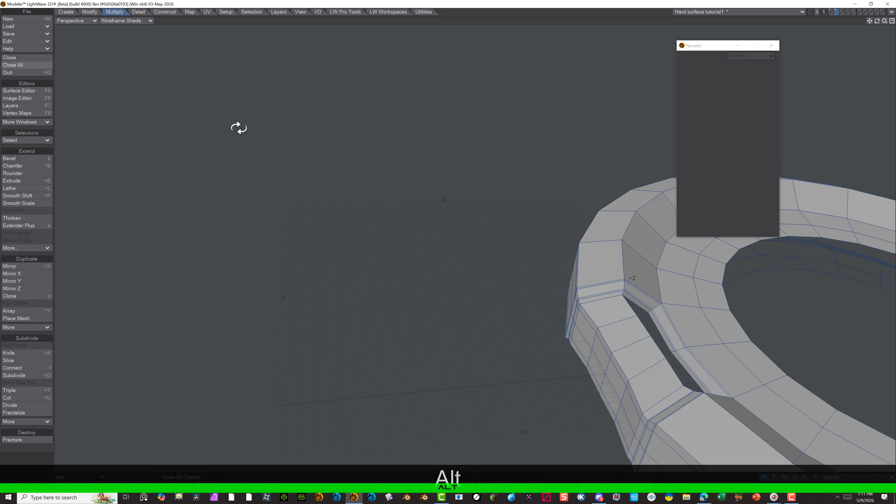
pyautogui.keyDown('alt'); pyautogui.moveTo(370, 109); pyautogui.dragTo(353, 317); pyautogui.keyUp('alt')
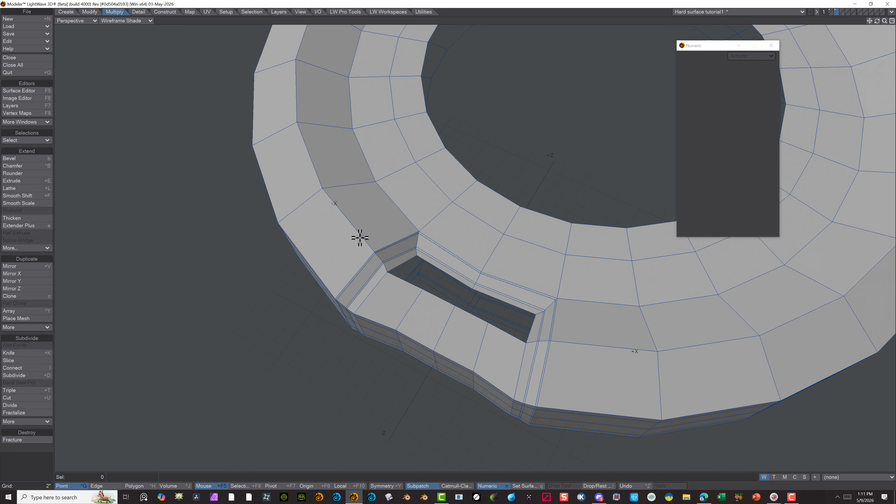
pyautogui.click(152, 483)
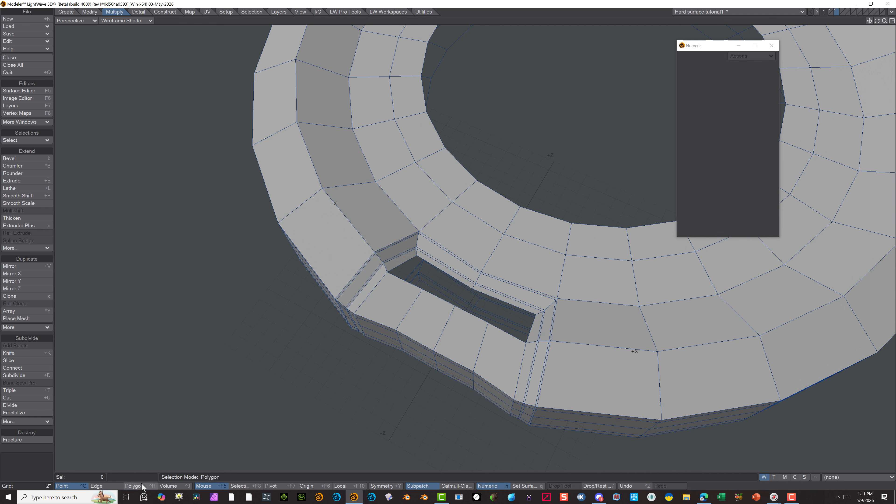
pyautogui.click(461, 240)
pyautogui.moveTo(462, 240)
pyautogui.mouseDown()
pyautogui.moveTo(450, 258)
pyautogui.moveTo(483, 215)
pyautogui.mouseUp()
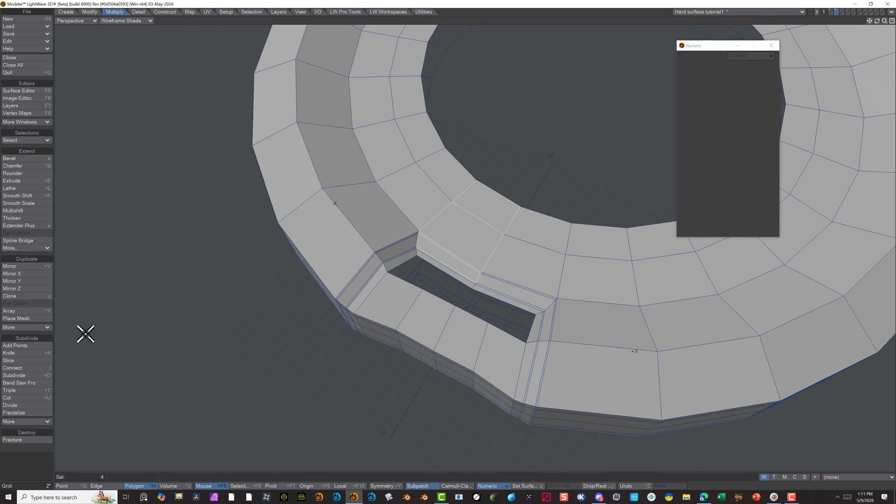
pyautogui.click(33, 382)
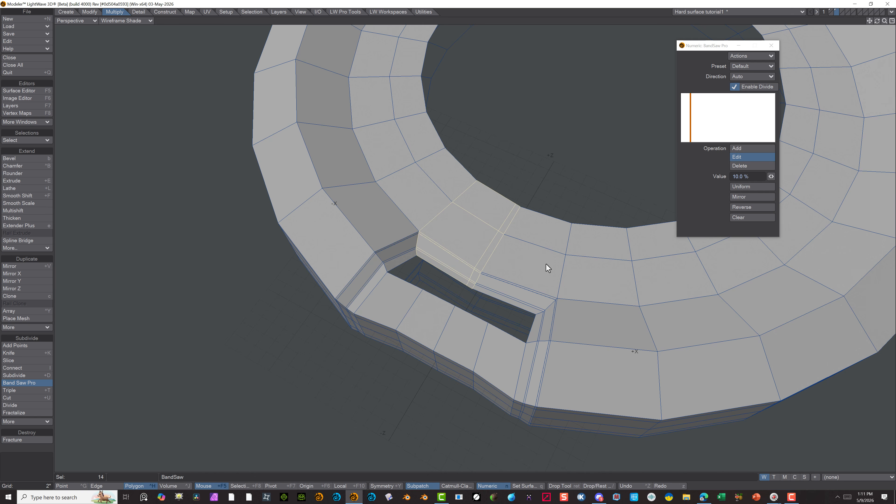
pyautogui.click(755, 176)
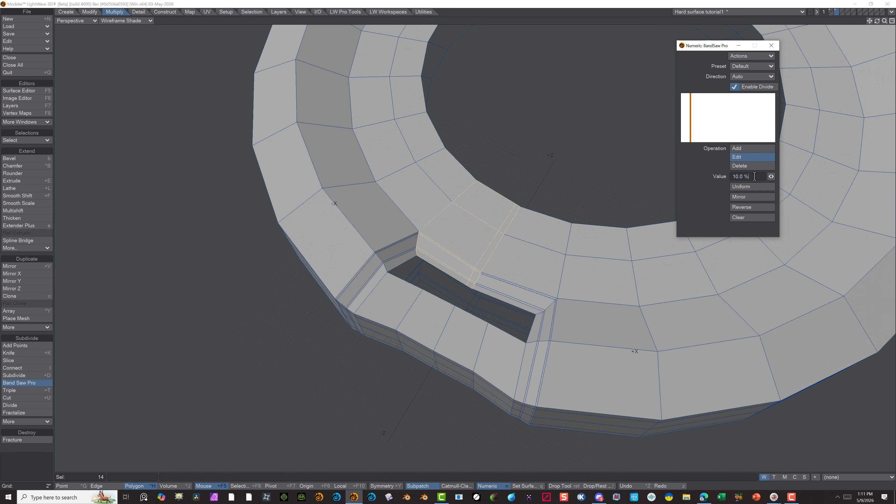
pyautogui.write('50')
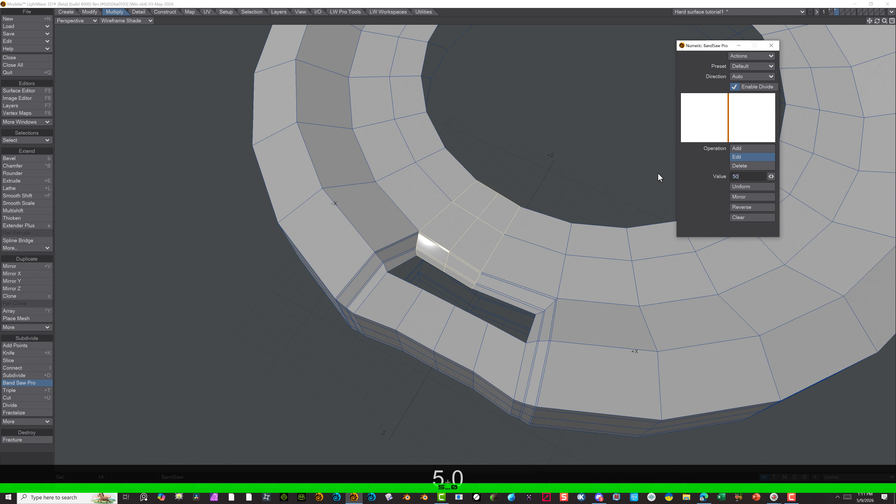
pyautogui.press('Return')
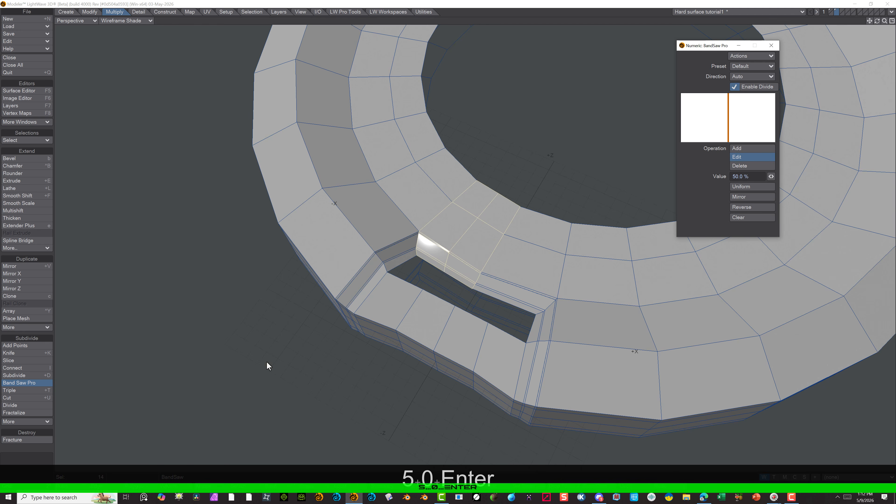
pyautogui.click(38, 383)
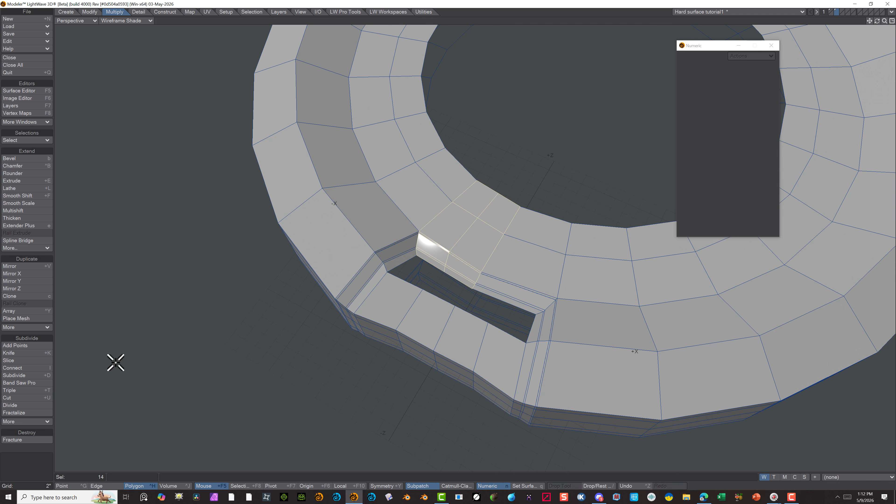
# Select the polygon band between the inner ring and the recess on the positive-X side, divide it at 50% with Band Saw Pro and clear the selection
pyautogui.click(44, 470)
pyautogui.moveTo(500, 294); pyautogui.dragTo(518, 260)
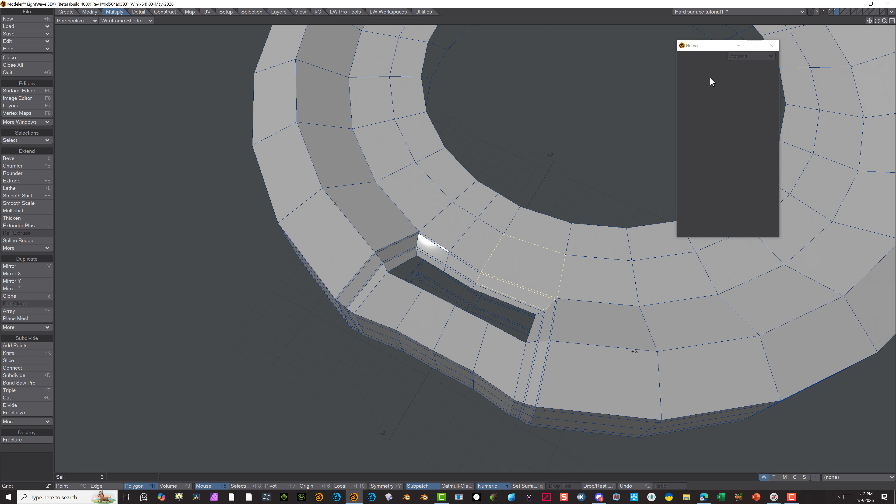
pyautogui.click(34, 382)
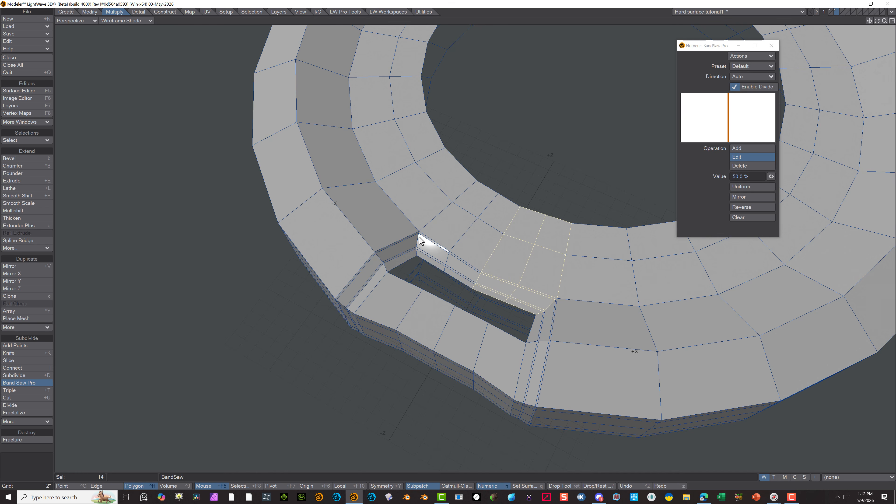
pyautogui.click(24, 383)
pyautogui.click(26, 456)
# Create a quad from four facing edge points at the negative-X end of the lower recess opening
pyautogui.scroll(5, 290, 350)
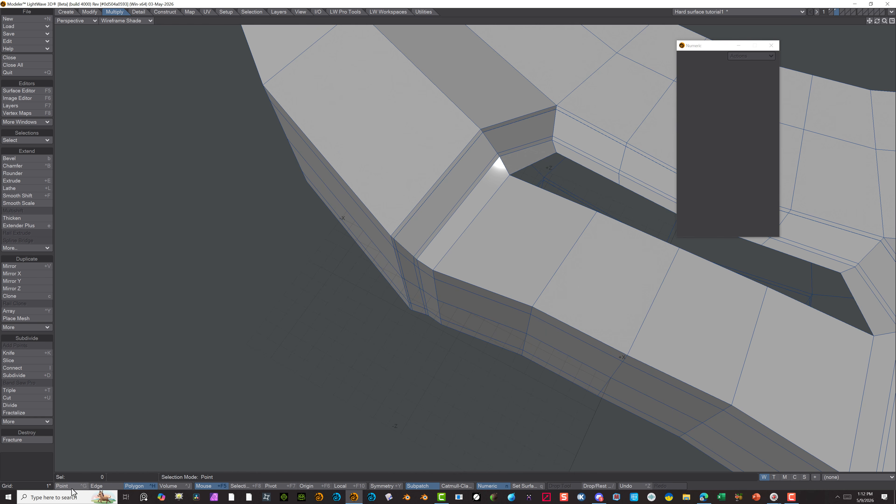
pyautogui.click(63, 486)
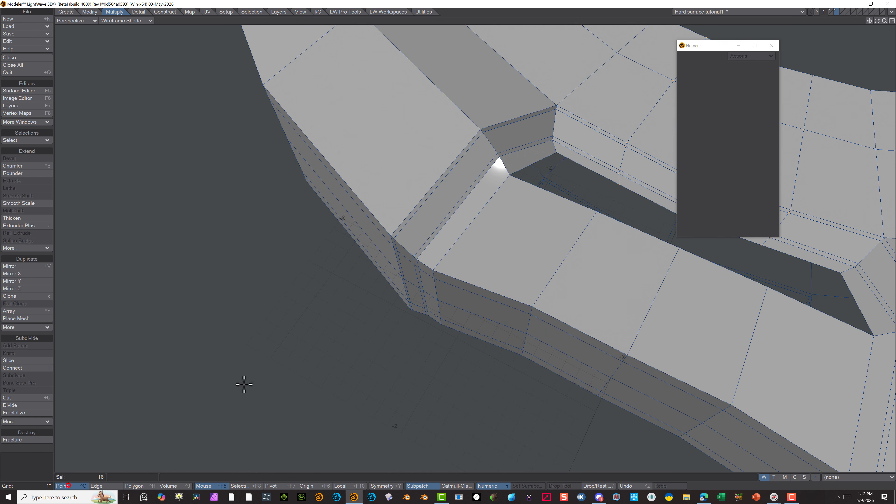
pyautogui.click(511, 173)
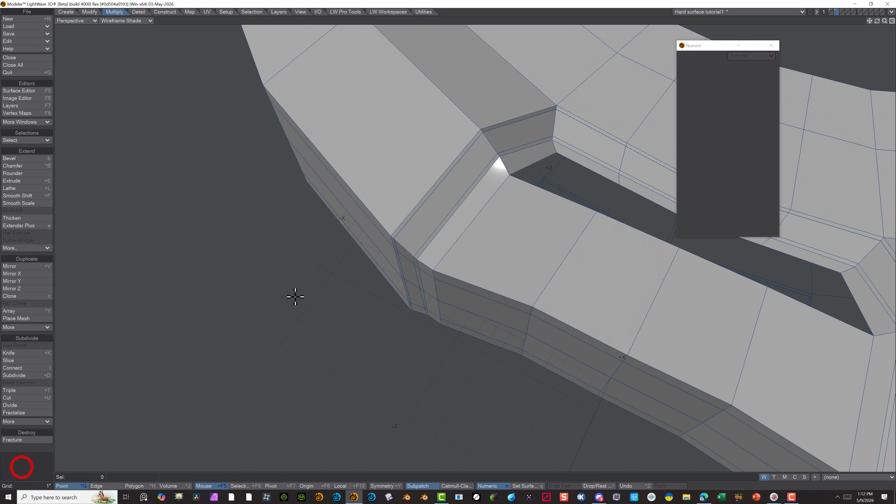
pyautogui.click(510, 174)
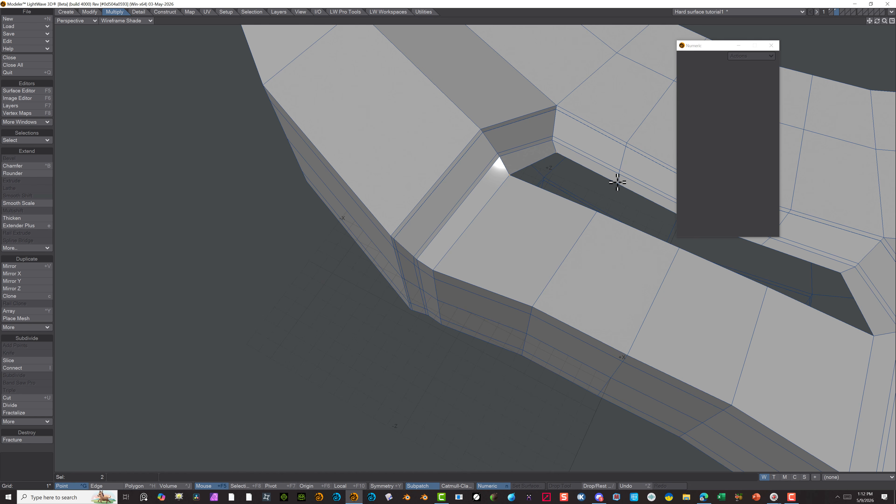
pyautogui.click(556, 327)
pyautogui.press('p')
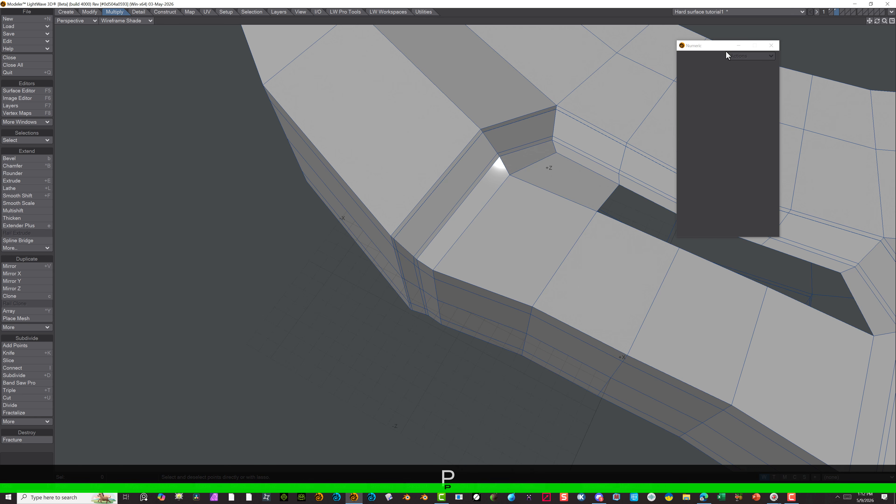
# Fill the rest of the lower recess opening with three more quads built from its facing edge points
pyautogui.moveTo(726, 50); pyautogui.dragTo(340, 126)
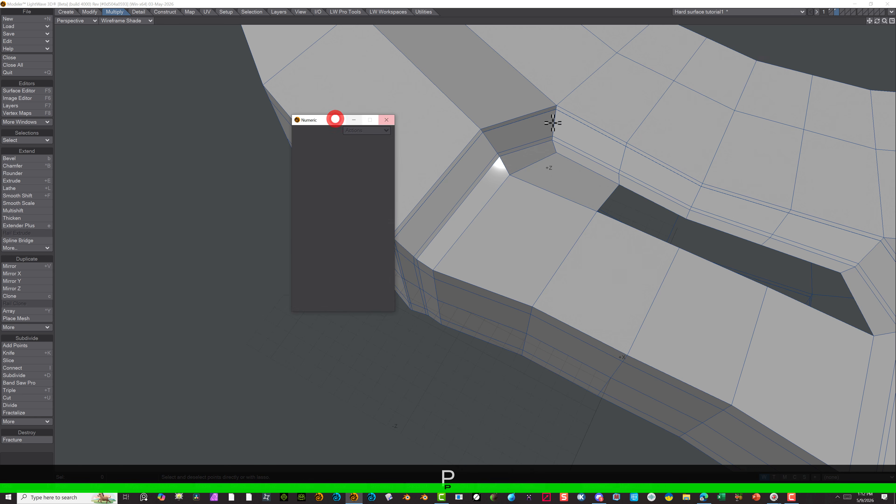
pyautogui.click(620, 184)
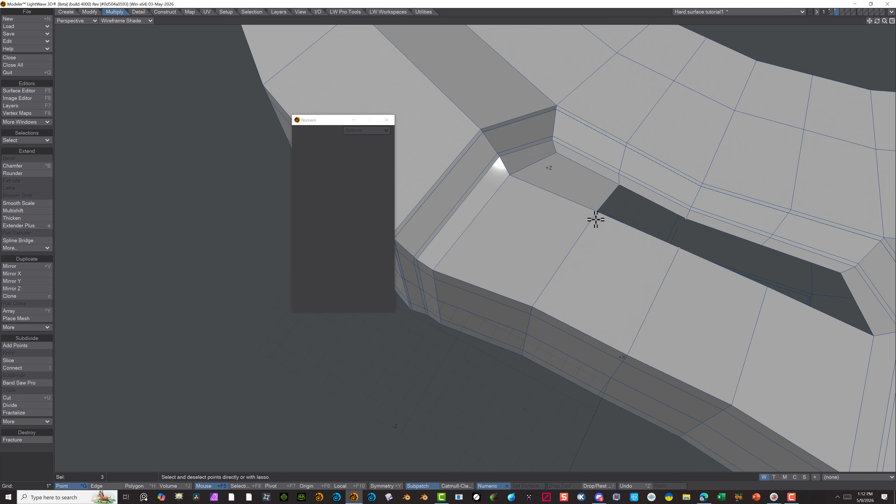
pyautogui.click(597, 210)
pyautogui.press('p')
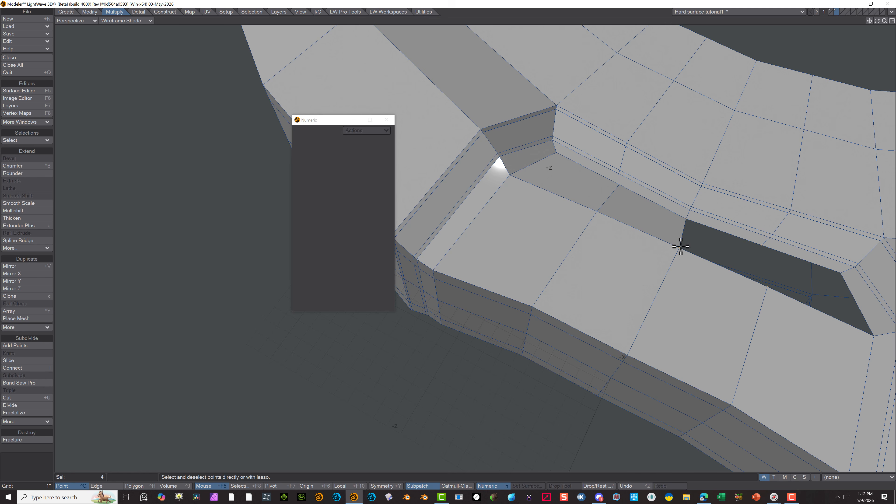
pyautogui.press('p')
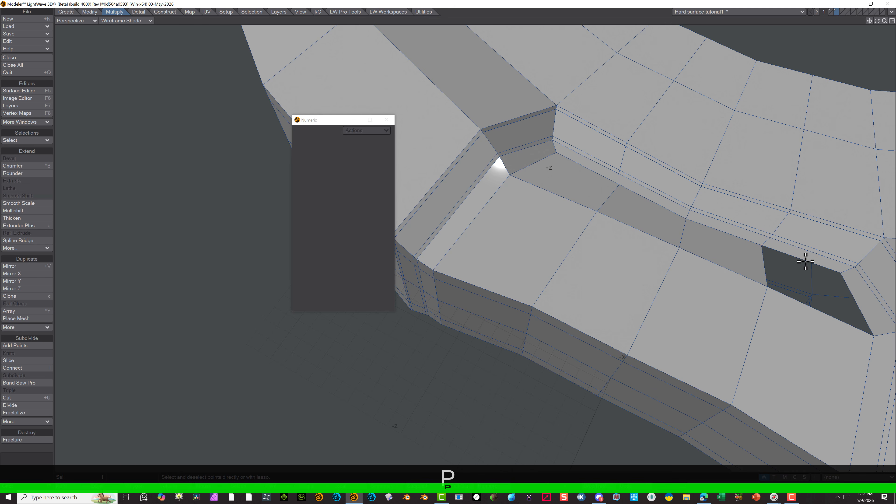
pyautogui.click(840, 273)
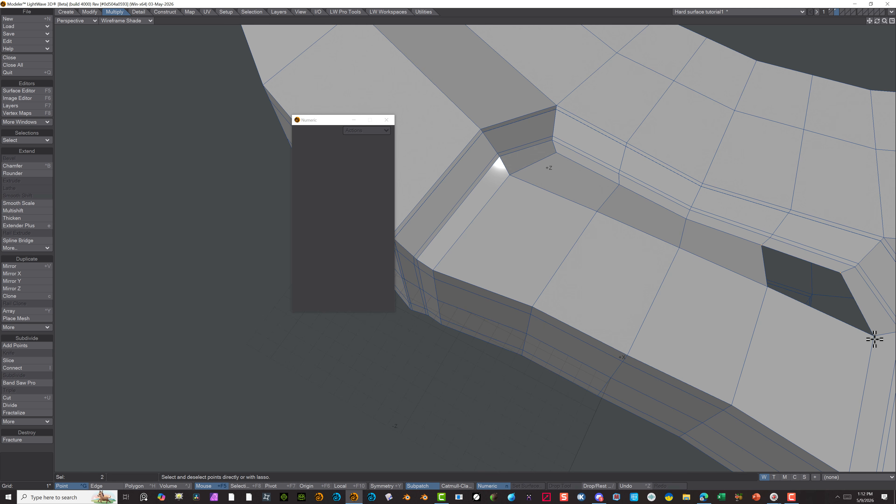
pyautogui.click(768, 286)
pyautogui.press('p')
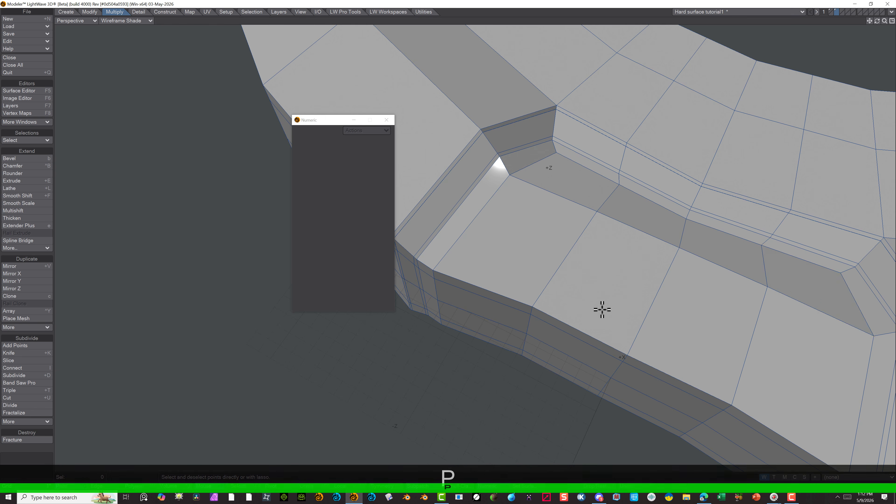
# On the disc's underside, select the polygon band between the inner ring and the recess on the positive-X side and divide it at 50% with Band Saw Pro
pyautogui.scroll(-3, 582, 328)
pyautogui.keyDown('alt'); pyautogui.moveTo(594, 440); pyautogui.dragTo(520, 249); pyautogui.keyUp('alt')
pyautogui.scroll(-1, 520, 250)
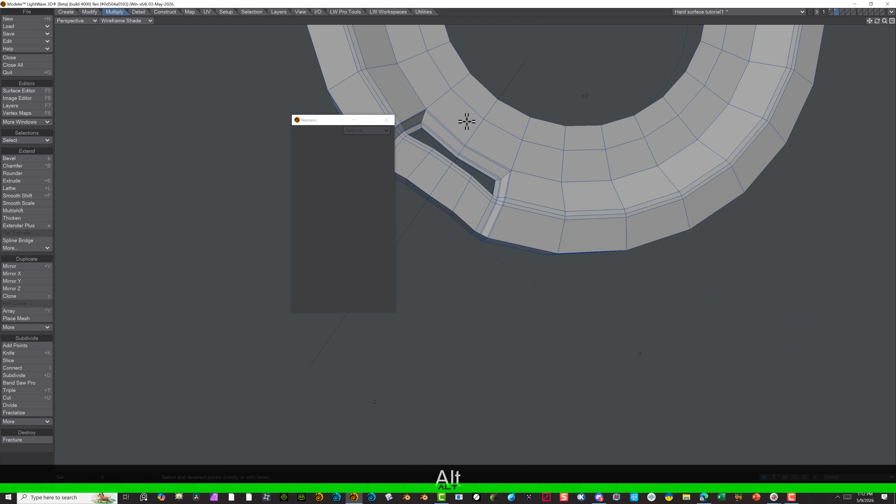
pyautogui.scroll(2, 444, 105)
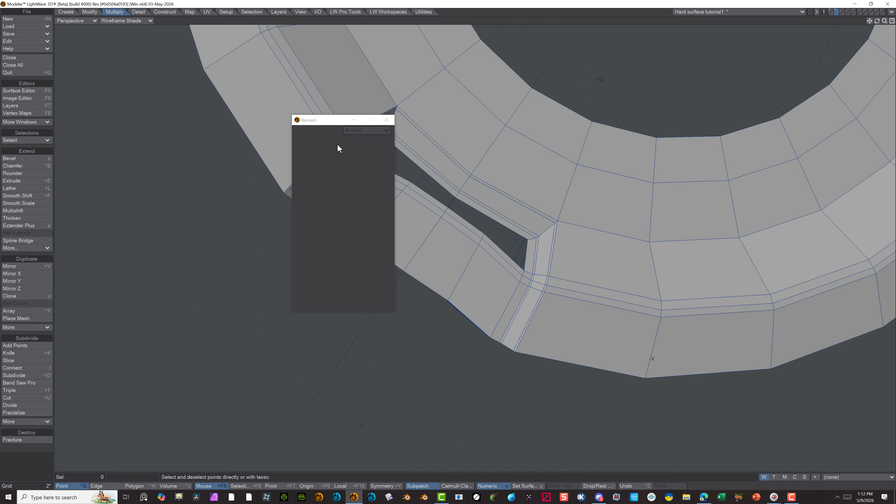
pyautogui.moveTo(335, 121); pyautogui.dragTo(203, 170)
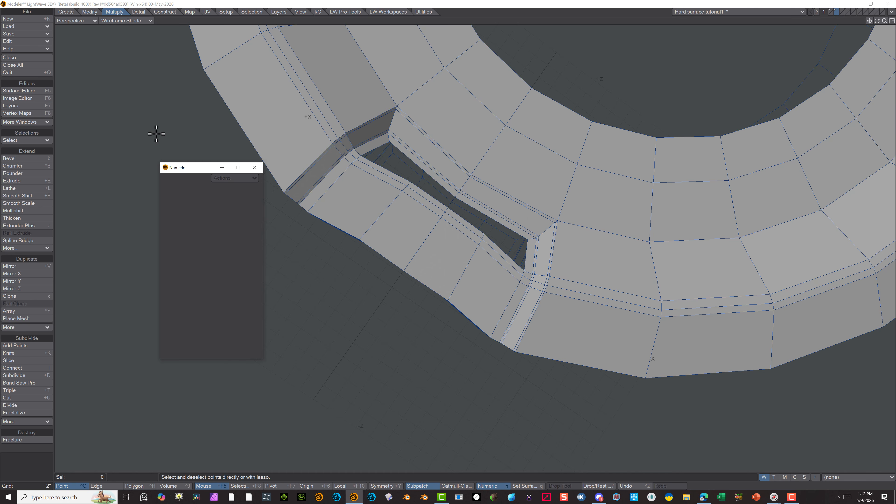
pyautogui.click(24, 382)
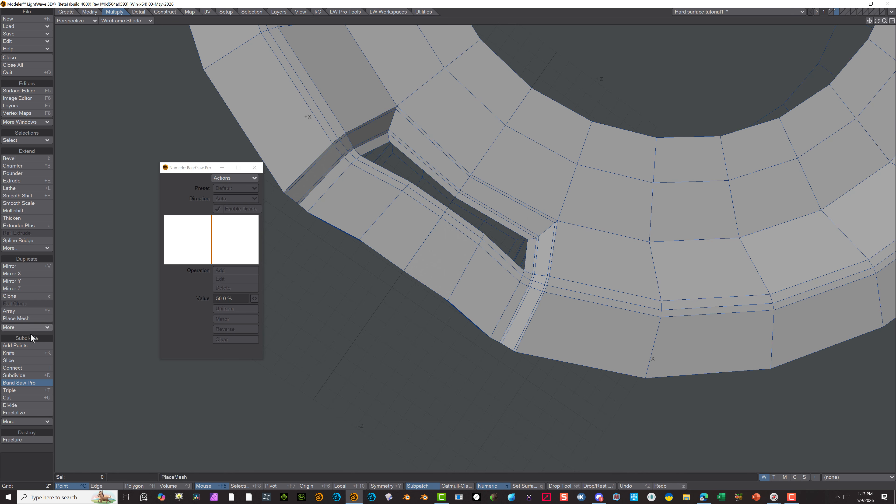
pyautogui.press('Escape')
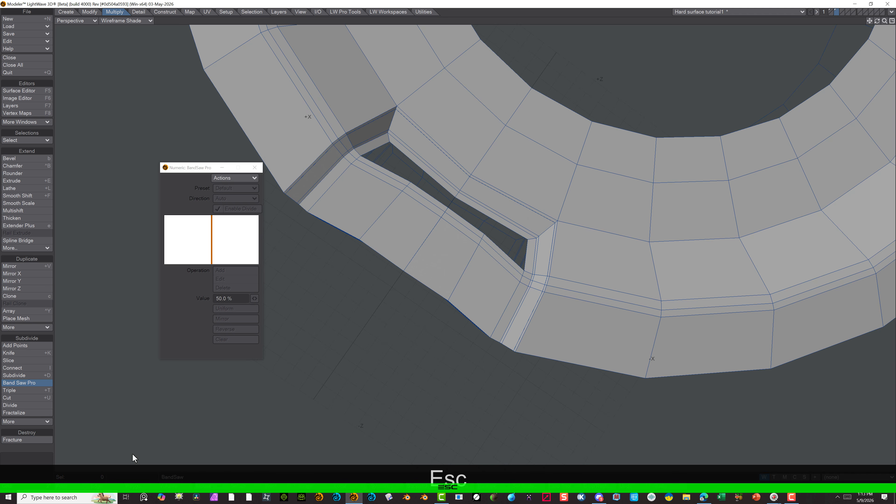
pyautogui.click(140, 487)
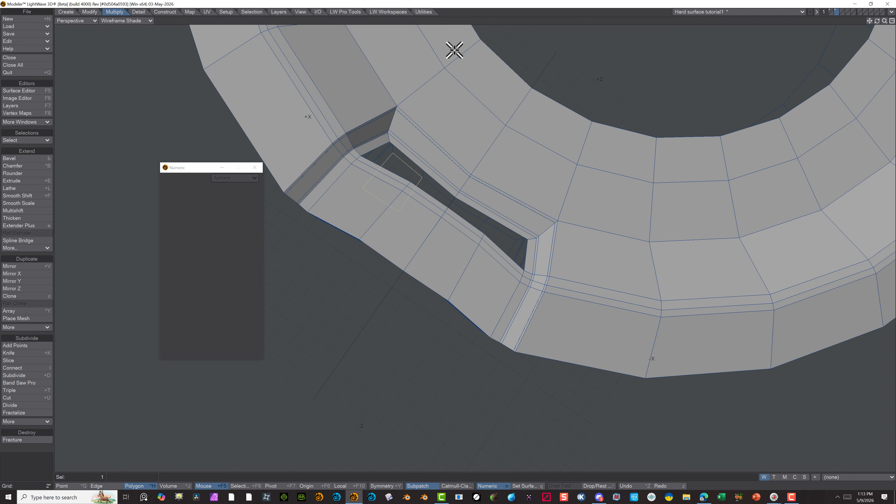
pyautogui.click(444, 133)
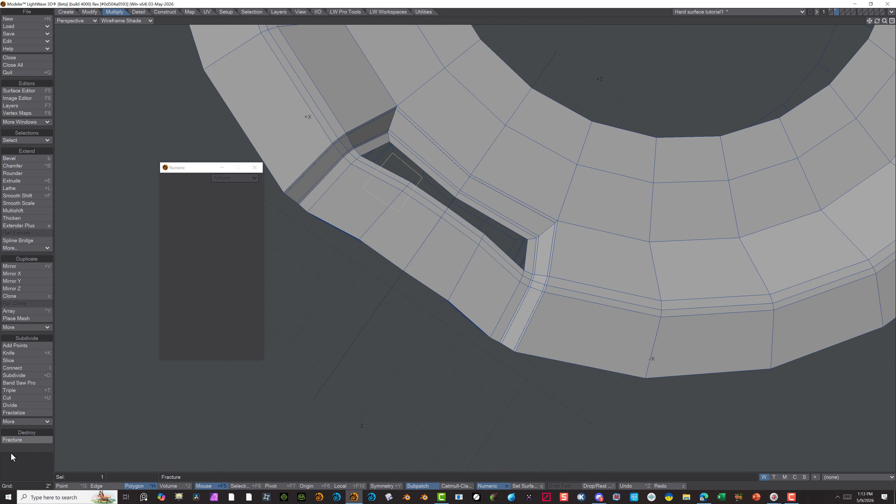
pyautogui.click(450, 128)
pyautogui.click(430, 146)
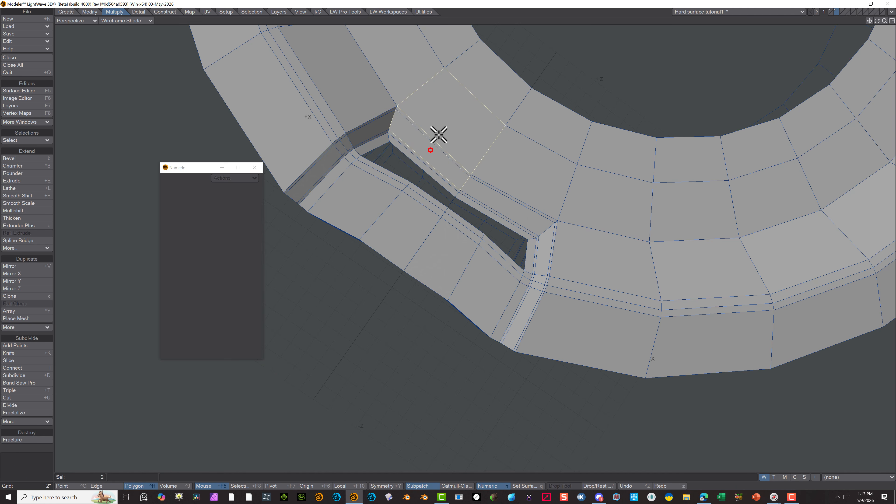
pyautogui.click(25, 384)
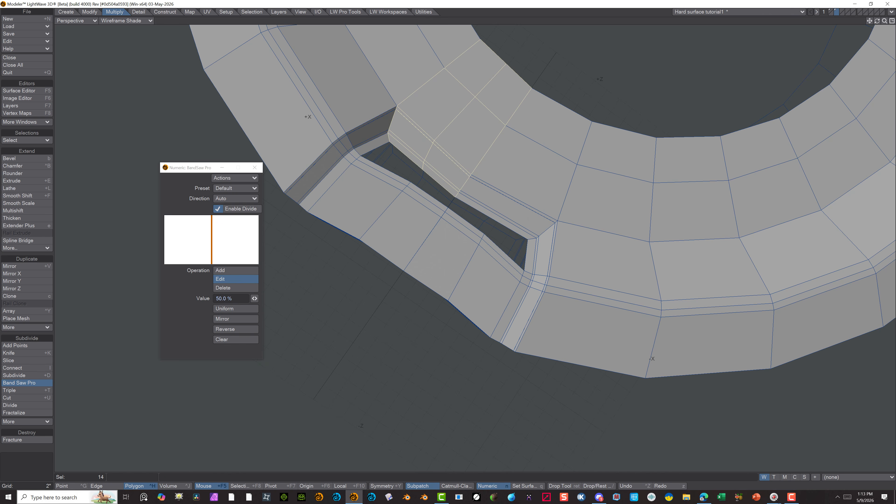
pyautogui.click(16, 398)
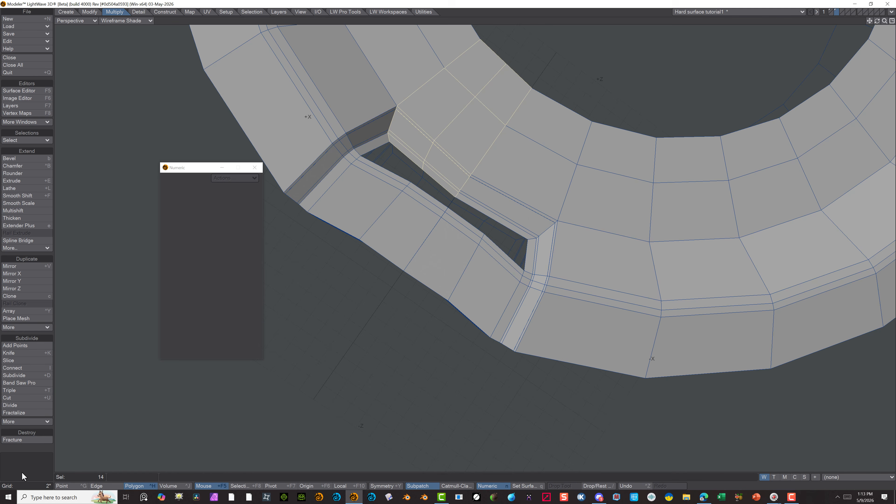
# Try to divide the underside band on the negative-X side at 50% with Band Saw Pro from three selected polygons, and undo the cut
pyautogui.moveTo(521, 208); pyautogui.dragTo(536, 176)
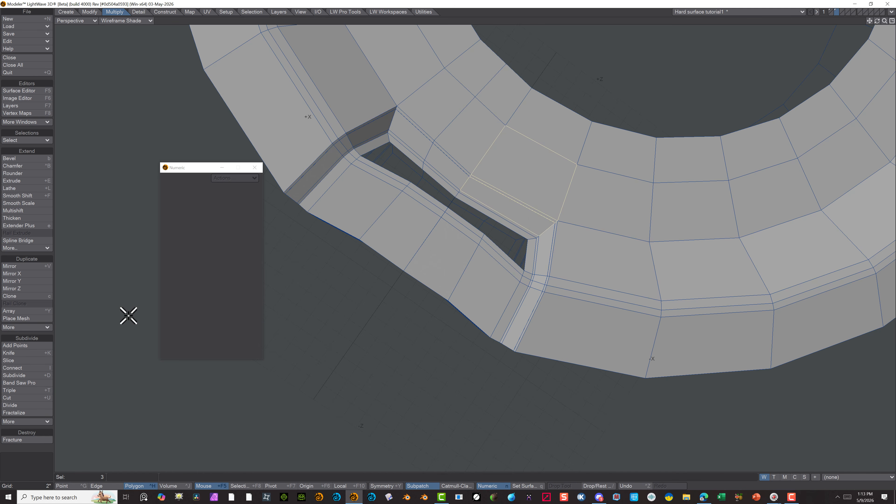
pyautogui.click(39, 382)
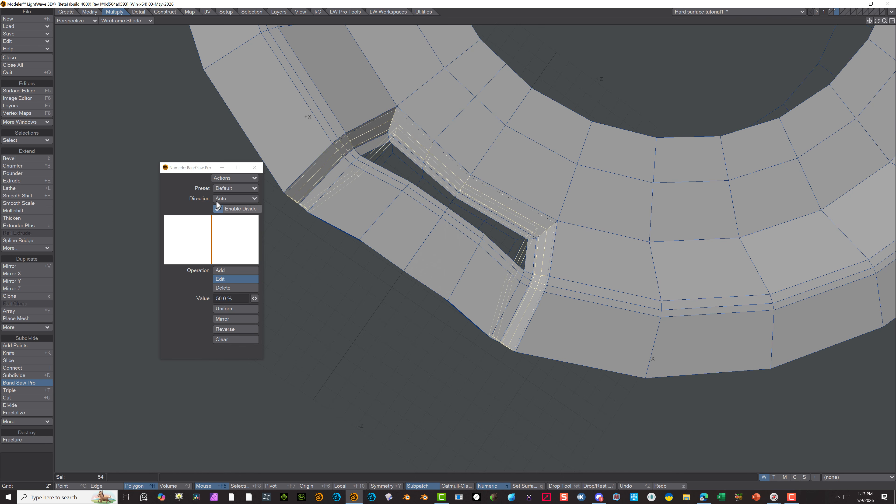
pyautogui.click(259, 168)
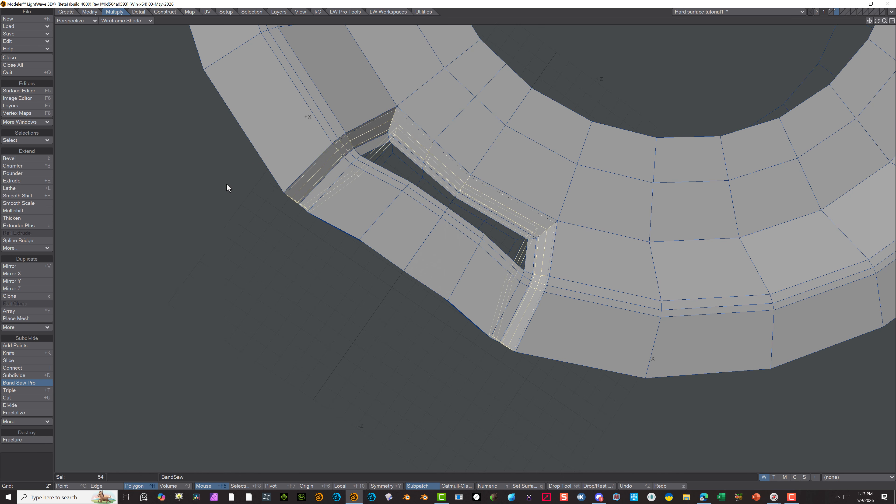
pyautogui.hotkey('ctrl', 'z')
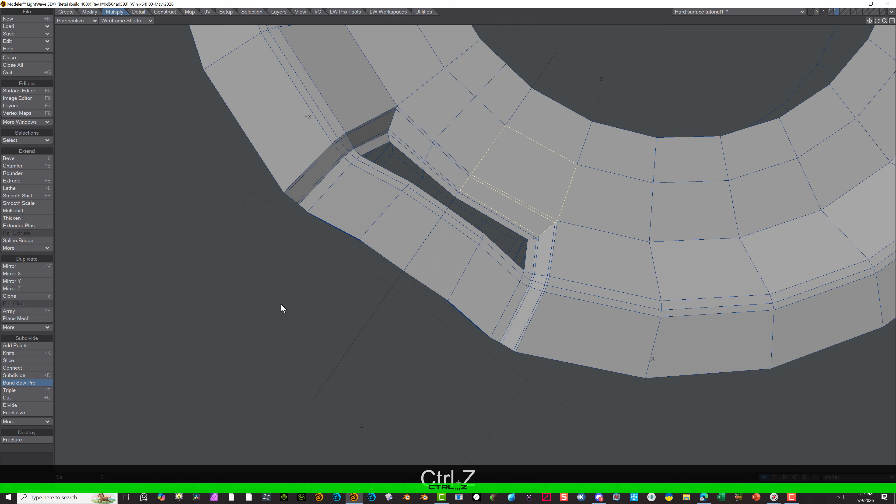
# Reselect two polygons of the underside band on the negative-X side, inward of the recess, and divide that band down the middle with Band Saw Pro
pyautogui.scroll(2, 534, 187)
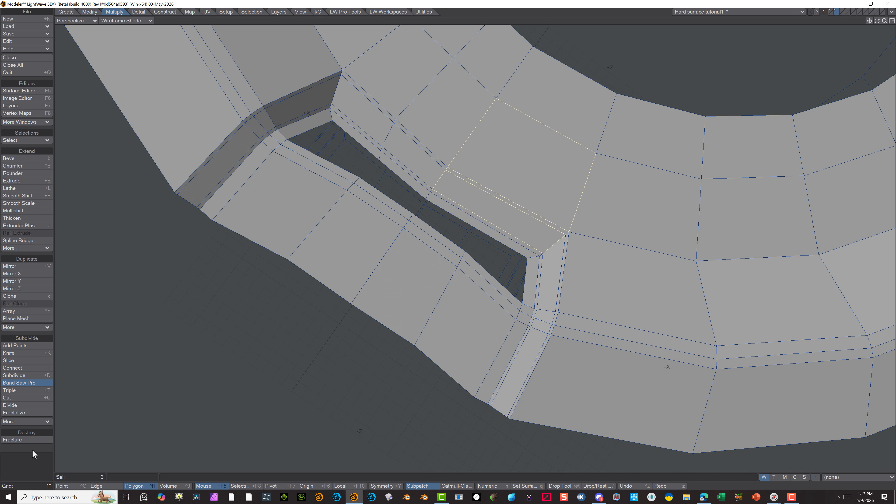
pyautogui.scroll(-2, 270, 211)
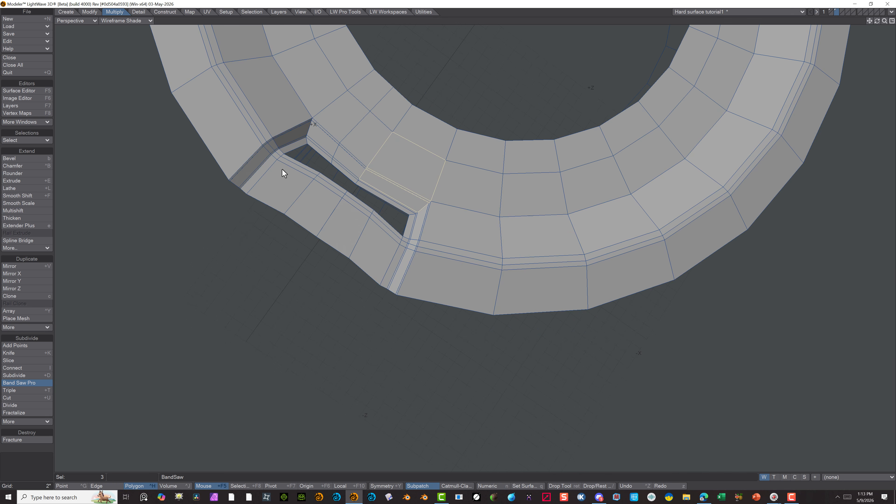
pyautogui.click(91, 485)
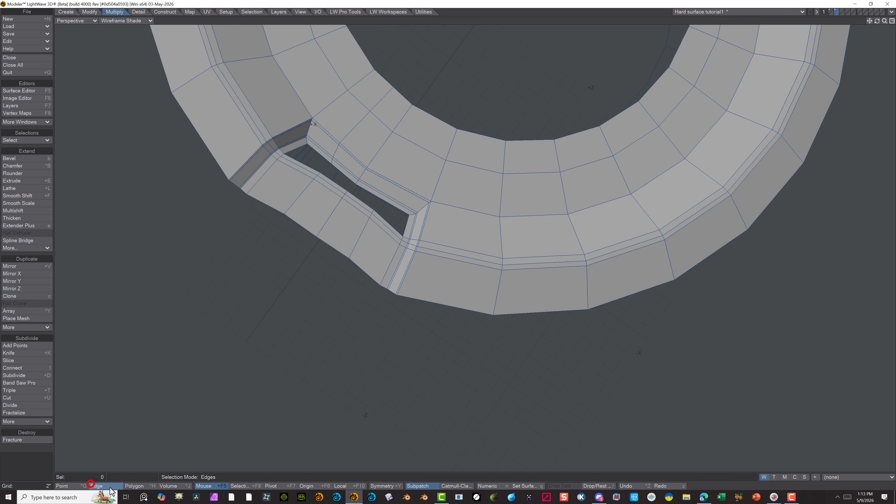
pyautogui.click(133, 487)
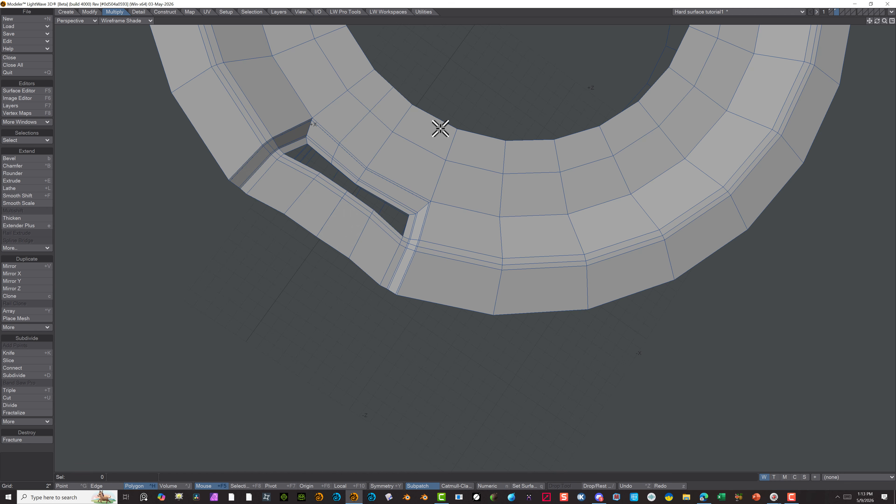
pyautogui.moveTo(440, 124); pyautogui.dragTo(415, 154)
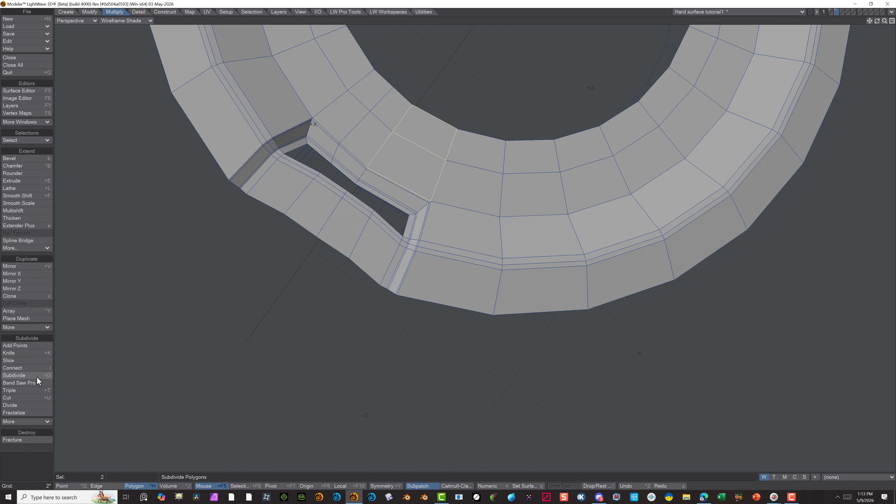
pyautogui.click(34, 383)
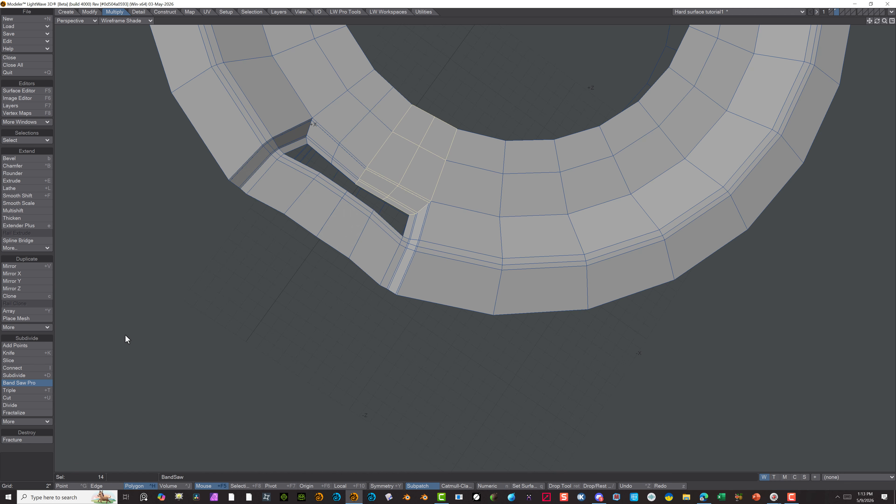
pyautogui.click(23, 384)
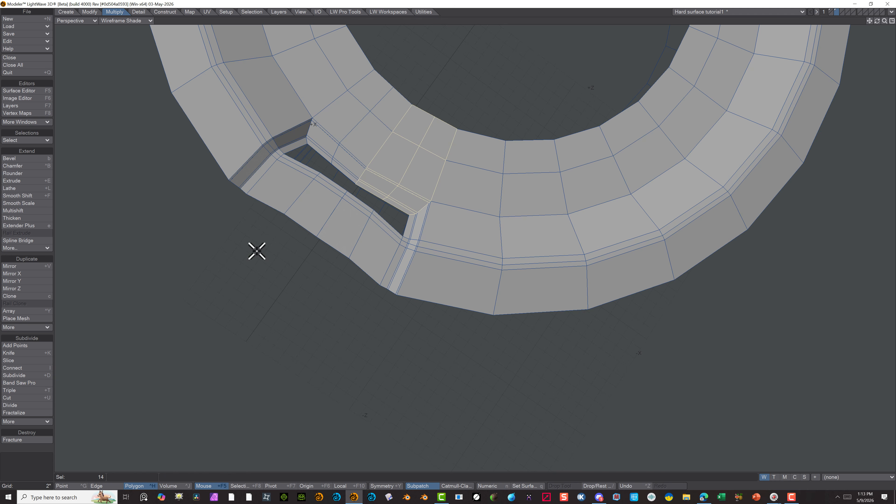
pyautogui.scroll(4, 268, 226)
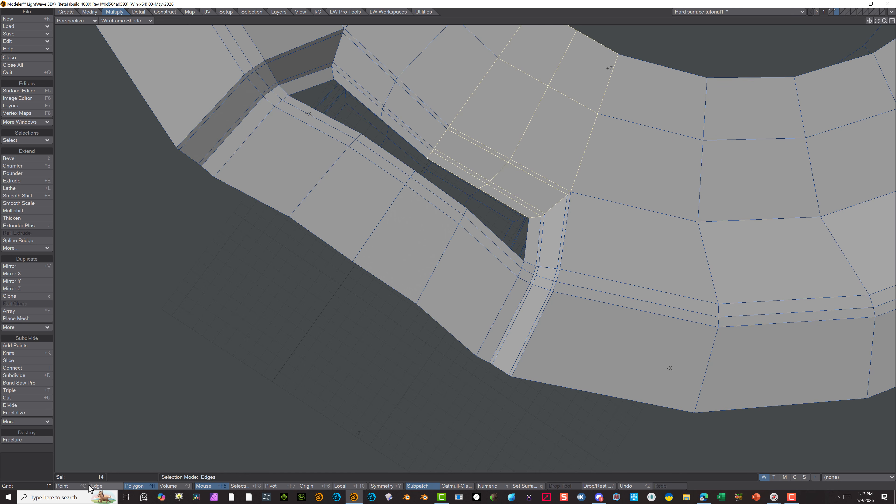
# On the disc's underside, clear the point selection and build a quad from four facing edge points at the recess opening's positive-X end
pyautogui.click(71, 486)
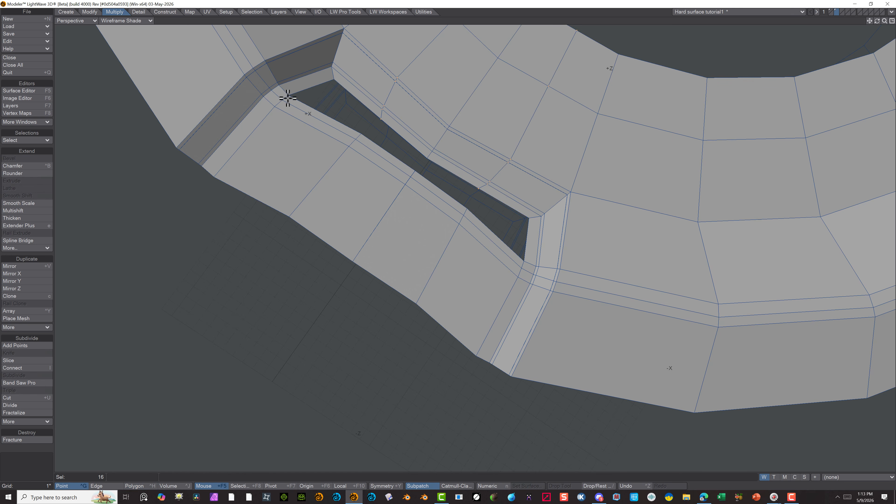
pyautogui.click(30, 471)
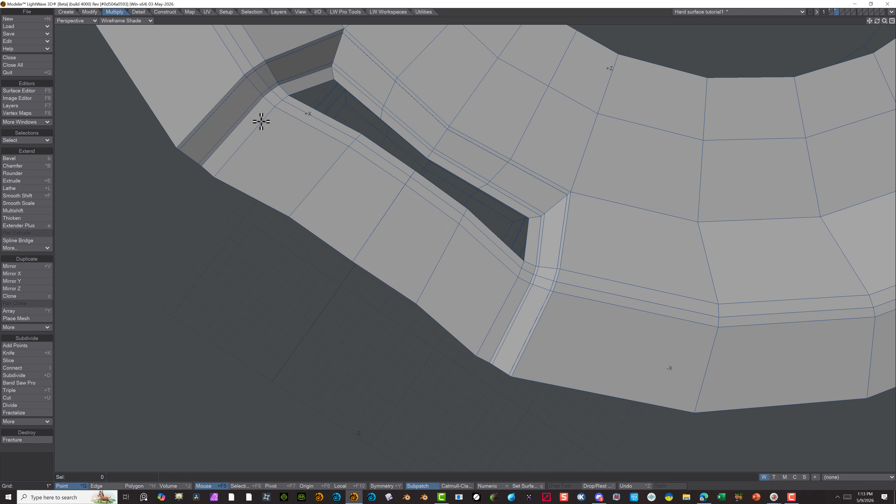
pyautogui.click(282, 100)
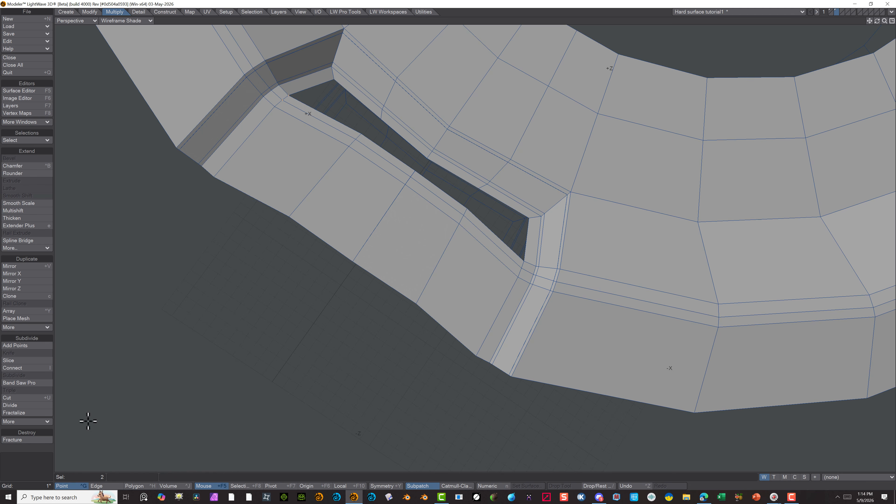
pyautogui.click(42, 461)
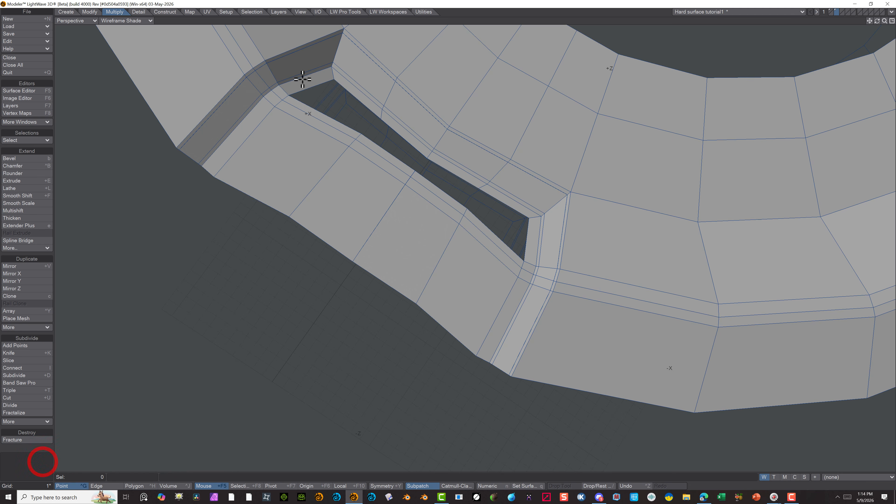
pyautogui.click(290, 92)
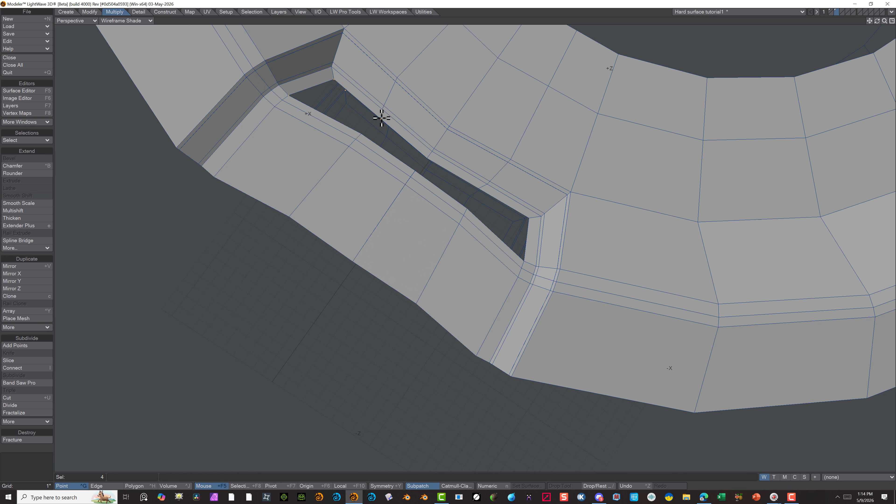
pyautogui.click(360, 134)
pyautogui.press('p')
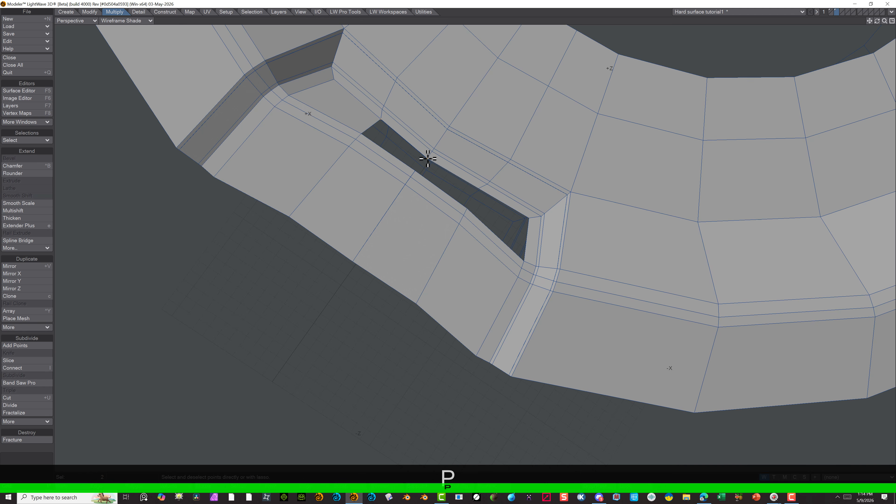
# Close the remainder of the underside recess opening with three more quads, working from the first quad toward the negative-X end
pyautogui.click(415, 174)
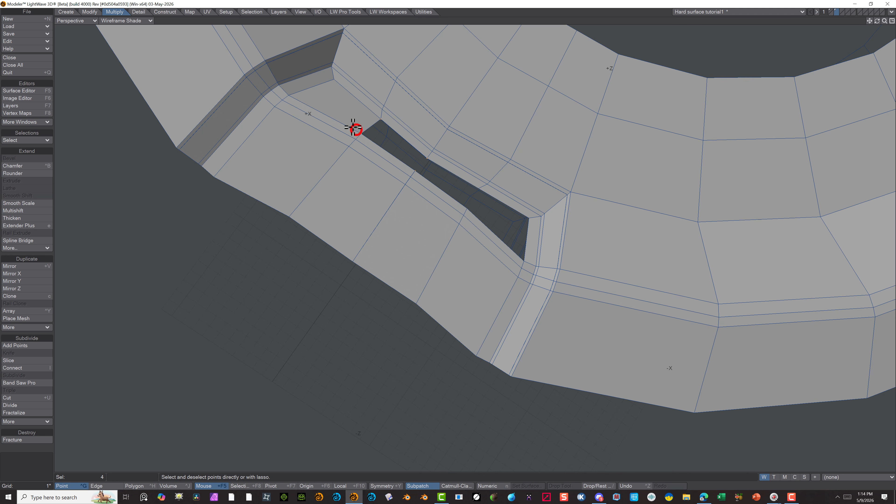
pyautogui.press('p')
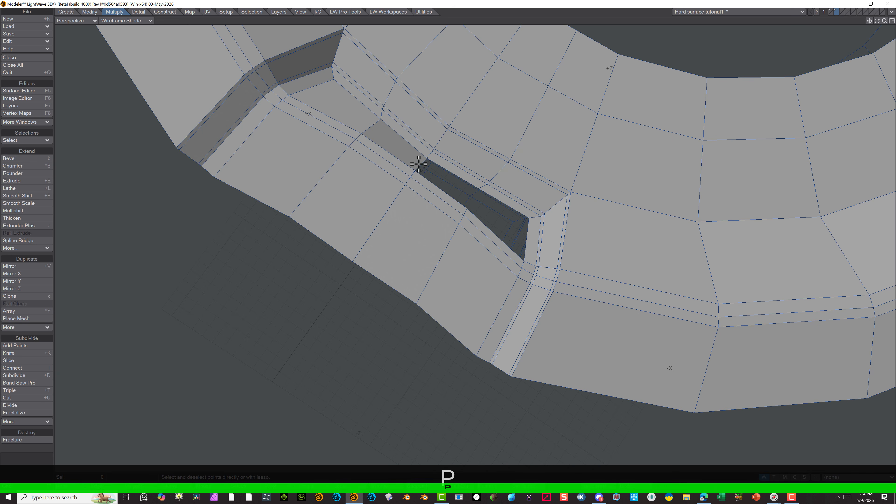
pyautogui.click(425, 159)
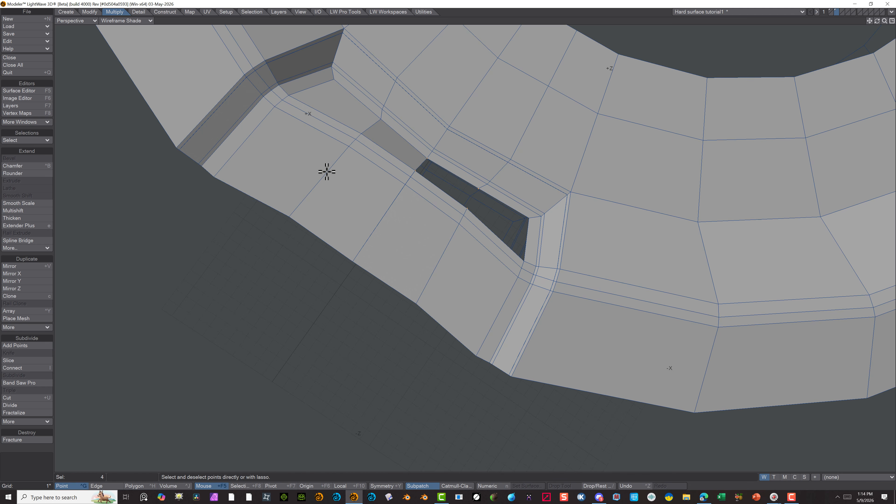
pyautogui.press('p')
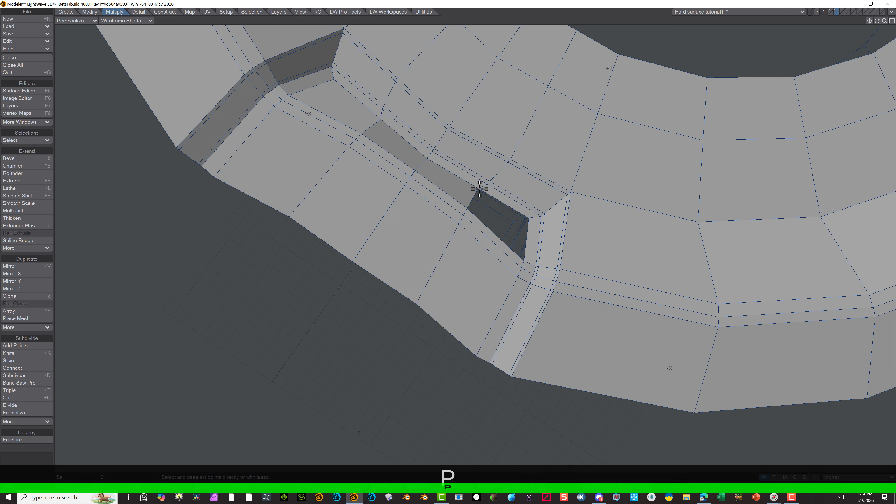
pyautogui.moveTo(479, 189); pyautogui.dragTo(496, 197)
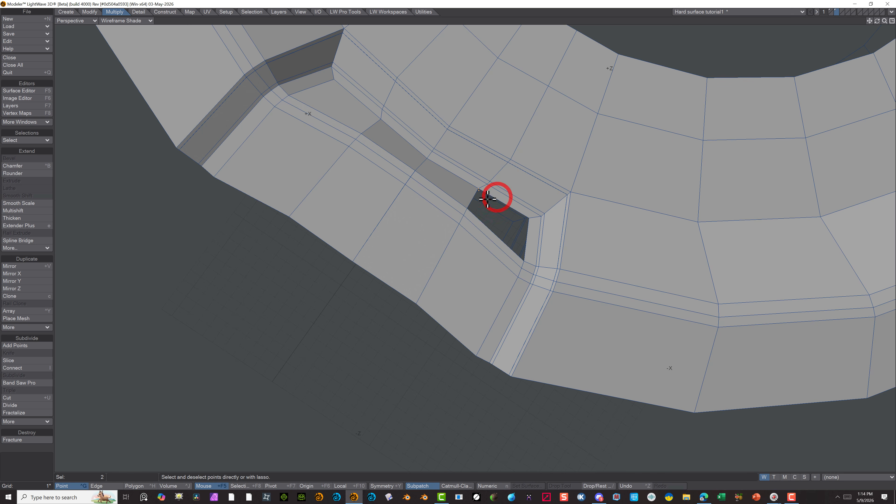
pyautogui.click(478, 189)
pyautogui.click(479, 189)
pyautogui.press('p')
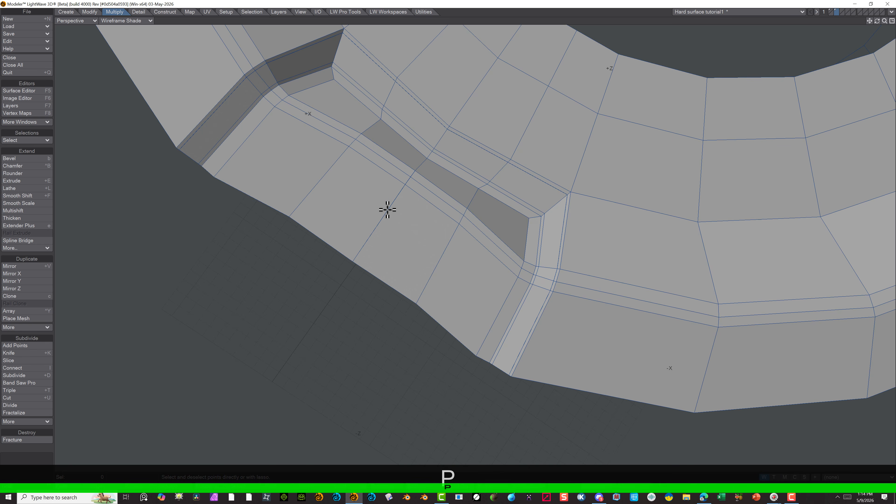
# Examine the point and polygon statistics, selecting the four-vertex polygons to check for all quads, and toggle SubPatch for the mesh
pyautogui.scroll(-2, 398, 174)
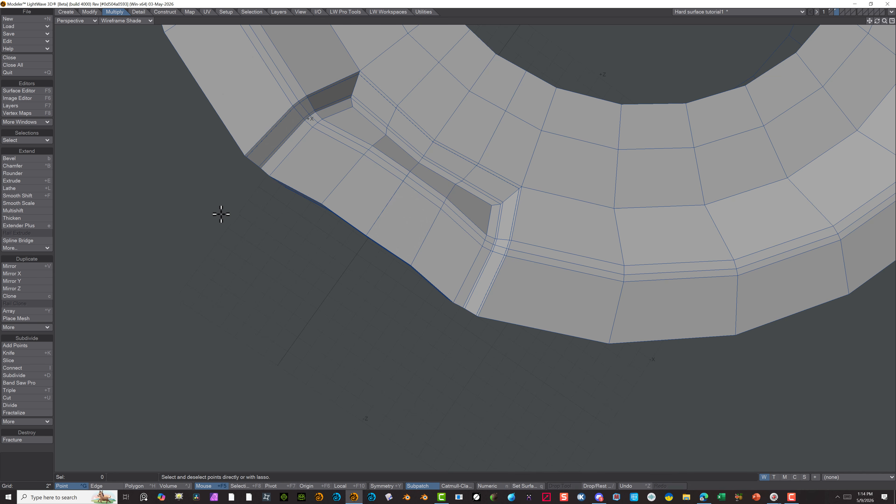
pyautogui.press('w')
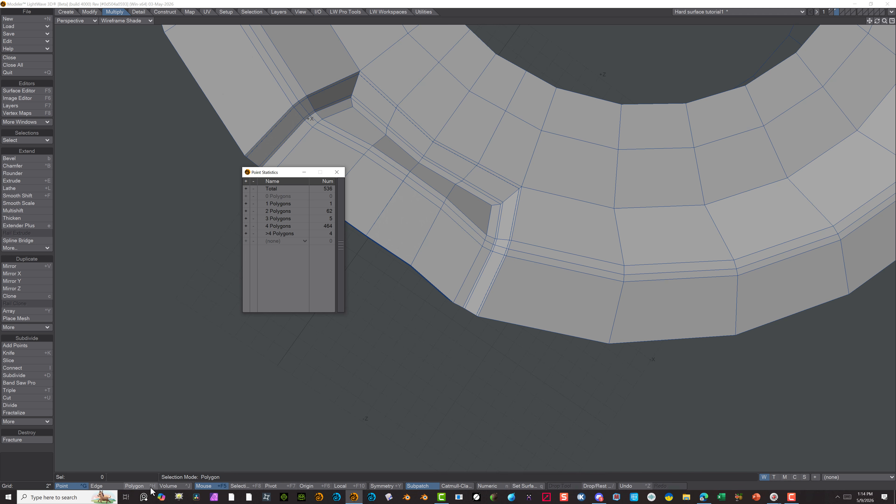
pyautogui.click(151, 487)
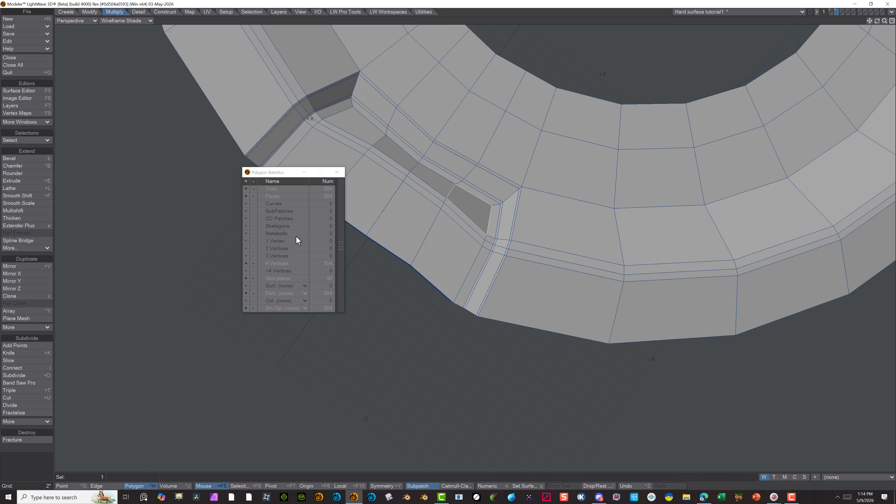
pyautogui.click(336, 173)
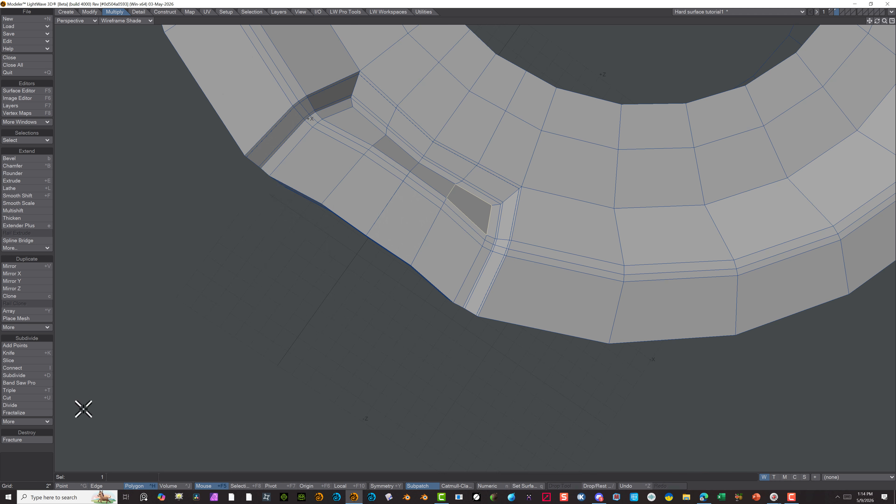
pyautogui.click(193, 342)
pyautogui.press('w')
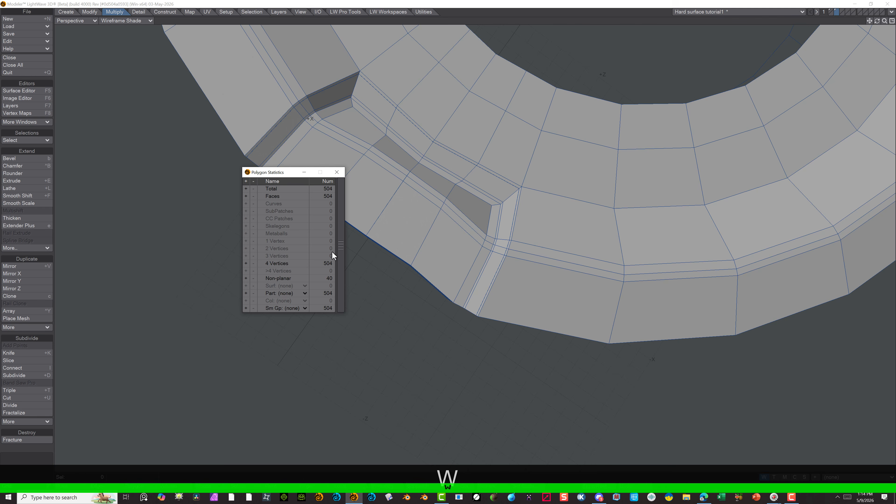
pyautogui.click(246, 263)
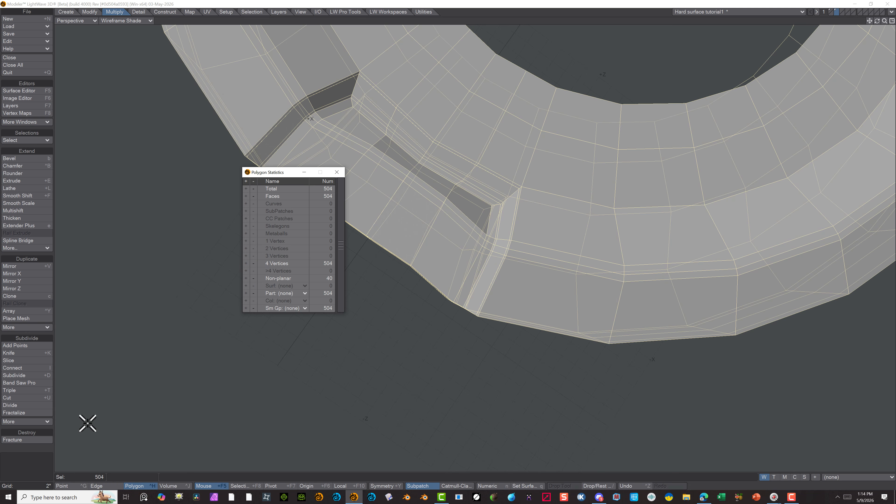
pyautogui.click(39, 463)
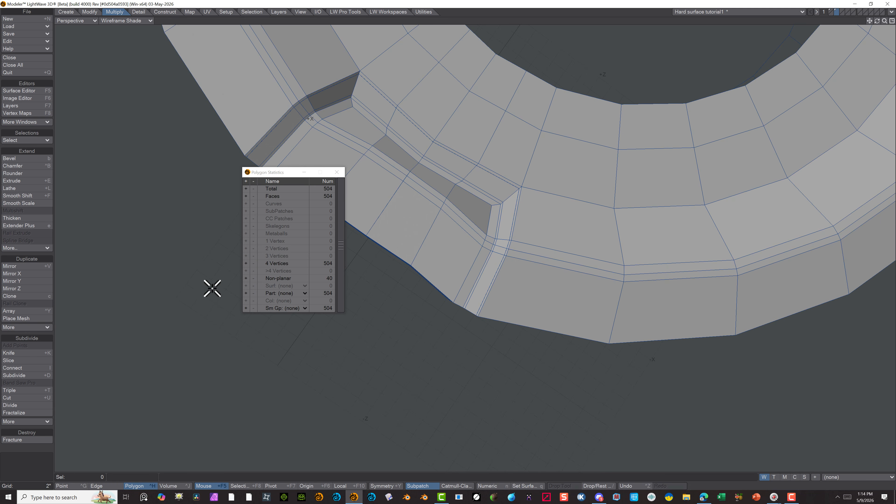
pyautogui.press('Tab')
pyautogui.press('Tab')
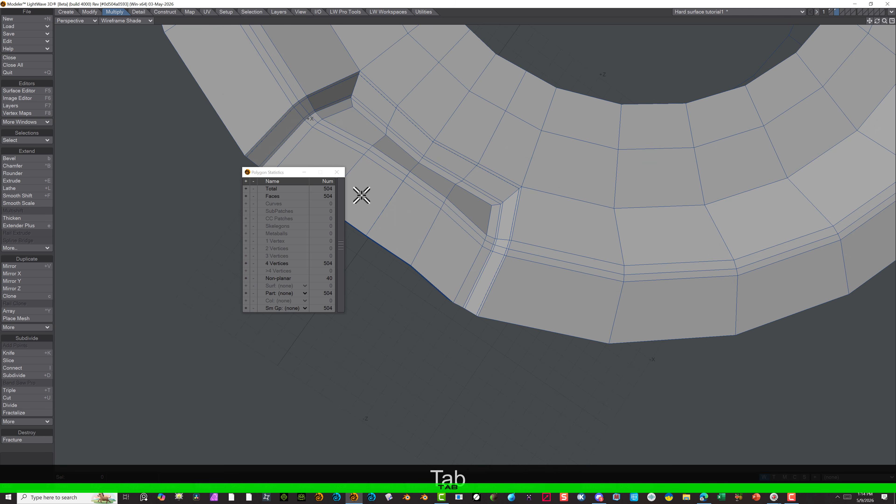
# Select the doubled point on the recess floor's centre seam, on the loop farthest from the new quads, and merge it at a fixed 0.0394-inch distance
pyautogui.scroll(5, 413, 153)
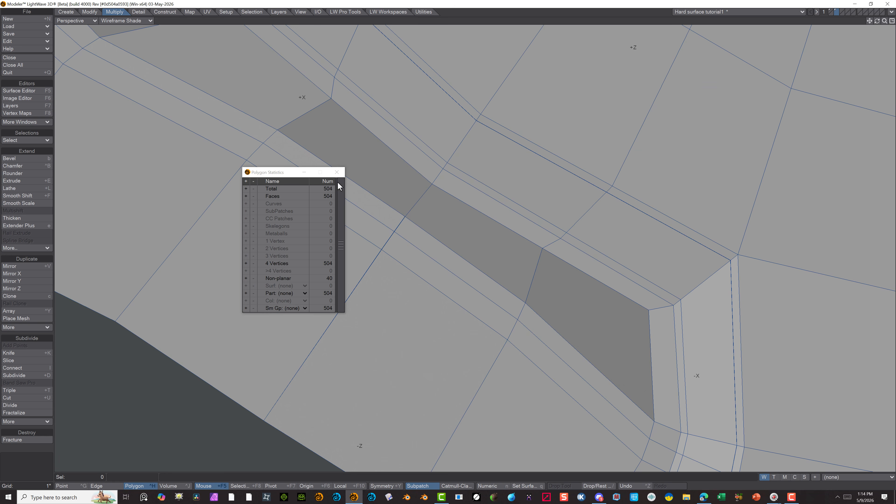
pyautogui.click(304, 173)
pyautogui.moveTo(320, 238)
pyautogui.mouseDown()
pyautogui.moveTo(396, 246)
pyautogui.moveTo(386, 230)
pyautogui.moveTo(396, 228)
pyautogui.mouseUp()
pyautogui.scroll(2, 401, 225)
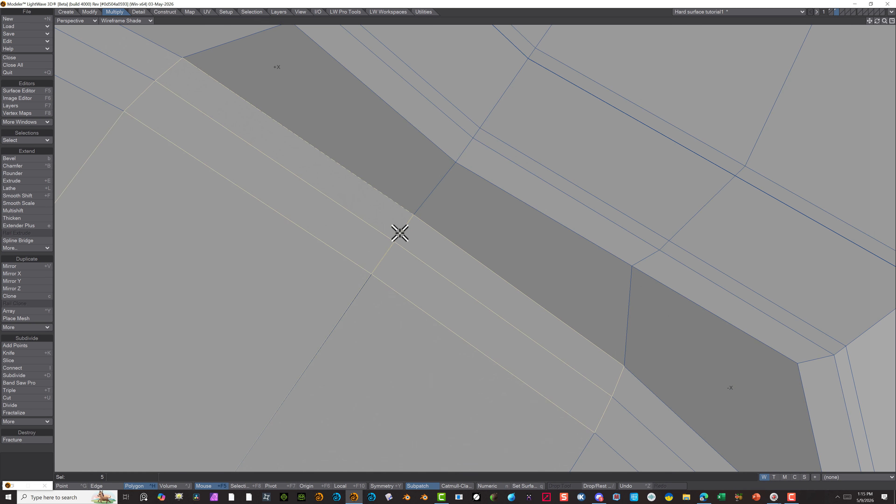
pyautogui.click(320, 270)
pyautogui.click(69, 486)
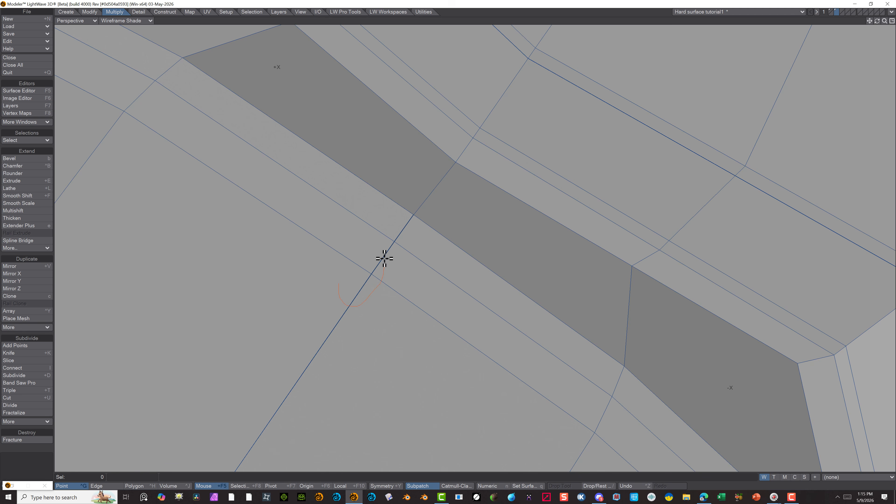
pyautogui.moveTo(380, 306); pyautogui.dragTo(380, 308, button='right')
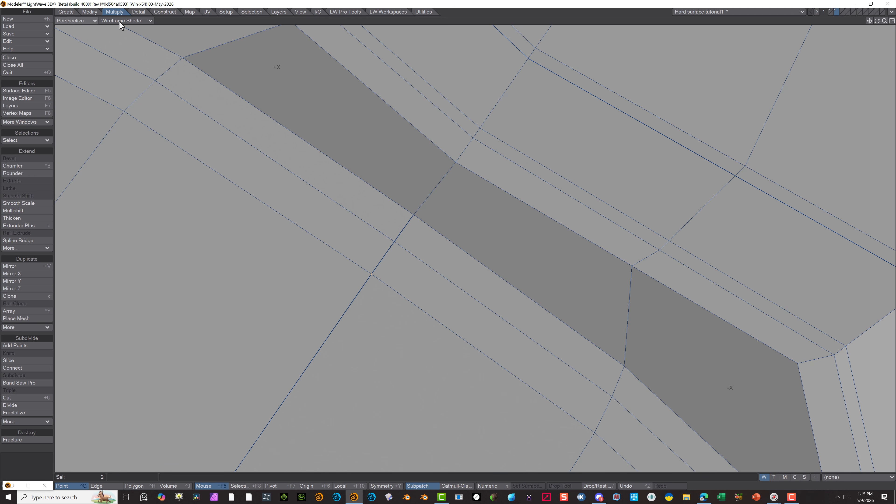
pyautogui.click(139, 12)
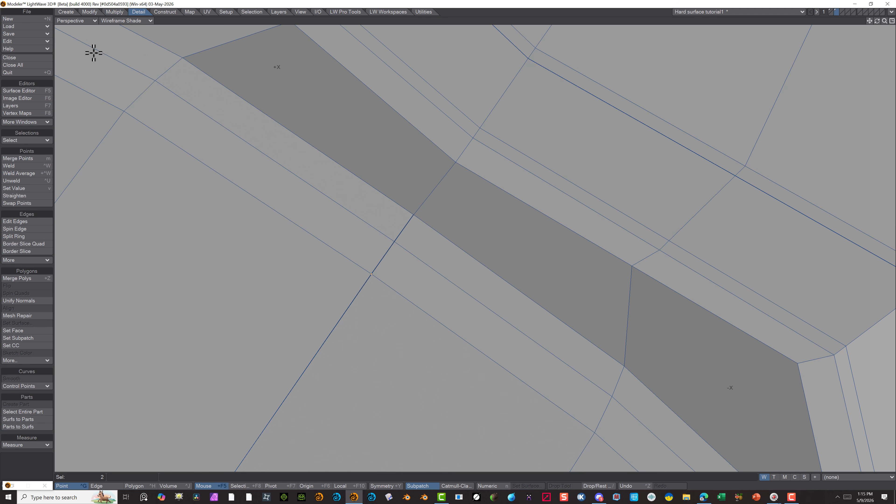
pyautogui.click(26, 159)
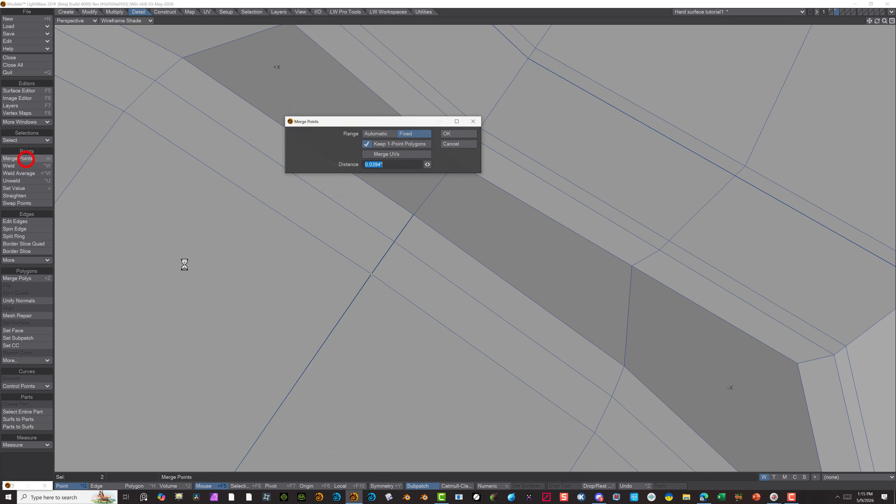
pyautogui.click(448, 135)
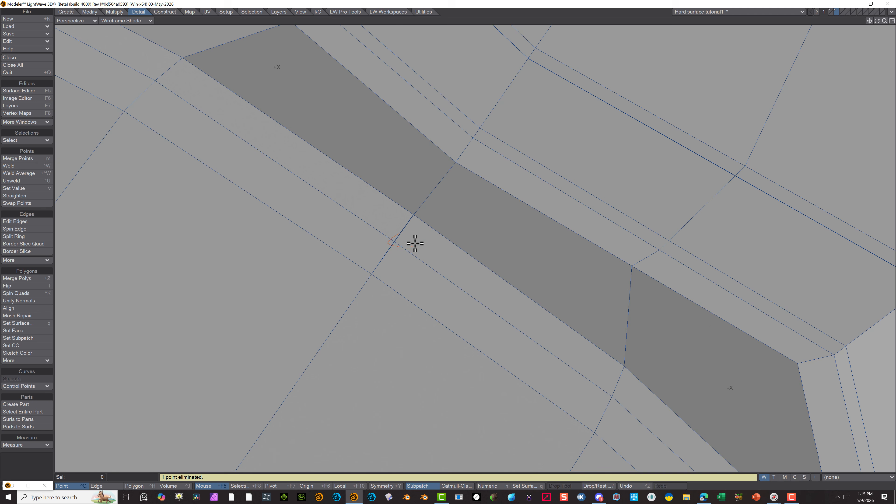
# Merge the other two doubled points along the centre seam, on the middle loop and the new quads' edge, at a fixed 0.0394-inch distance
pyautogui.moveTo(415, 244); pyautogui.dragTo(386, 226, button='right')
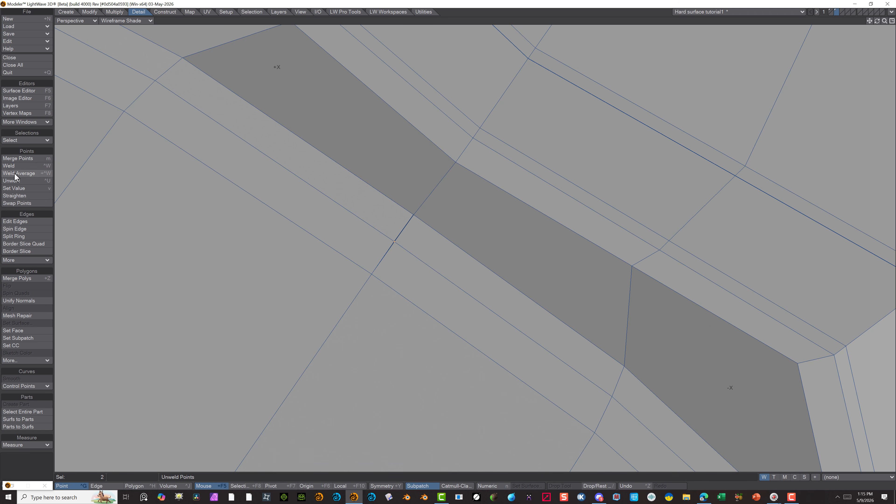
pyautogui.click(23, 159)
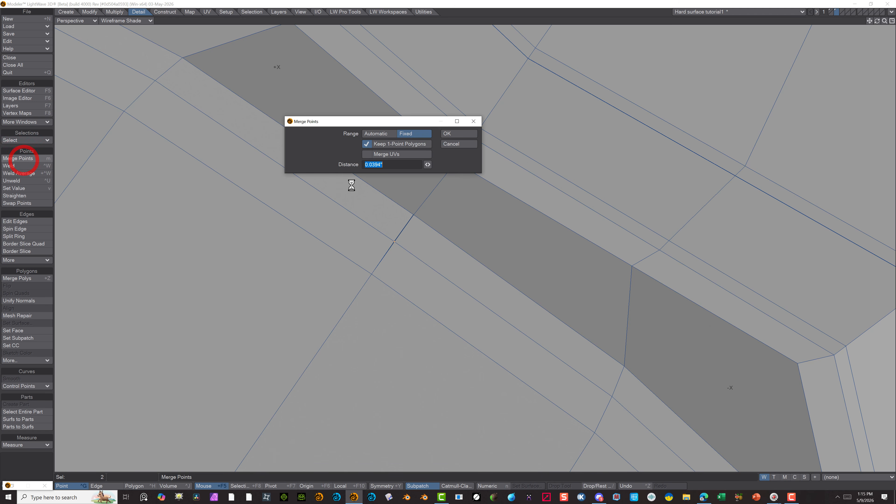
pyautogui.click(452, 135)
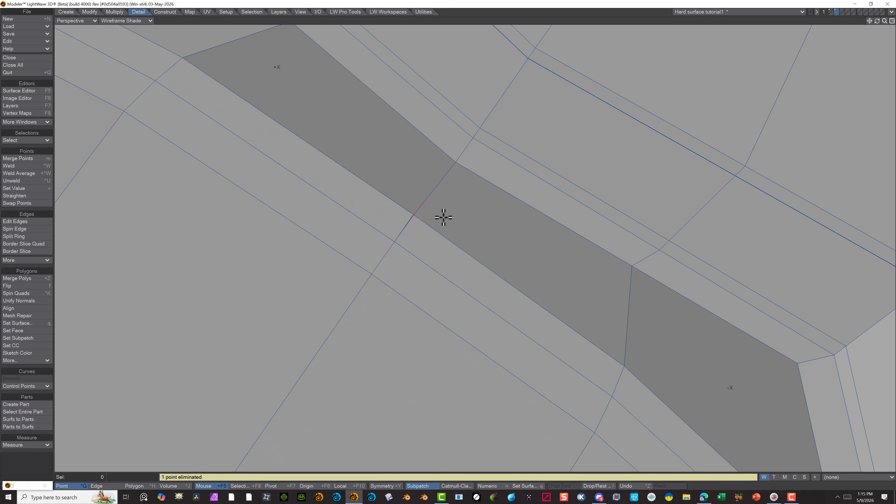
pyautogui.moveTo(444, 218); pyautogui.dragTo(435, 207, button='right')
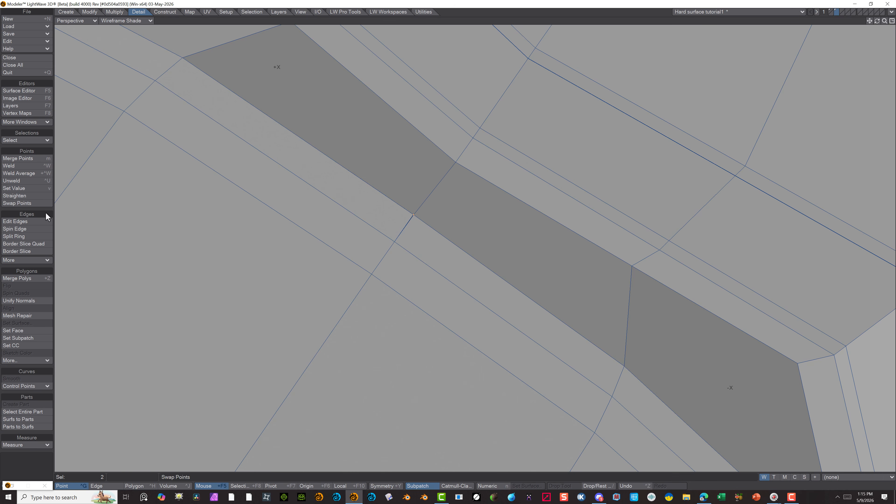
pyautogui.click(32, 158)
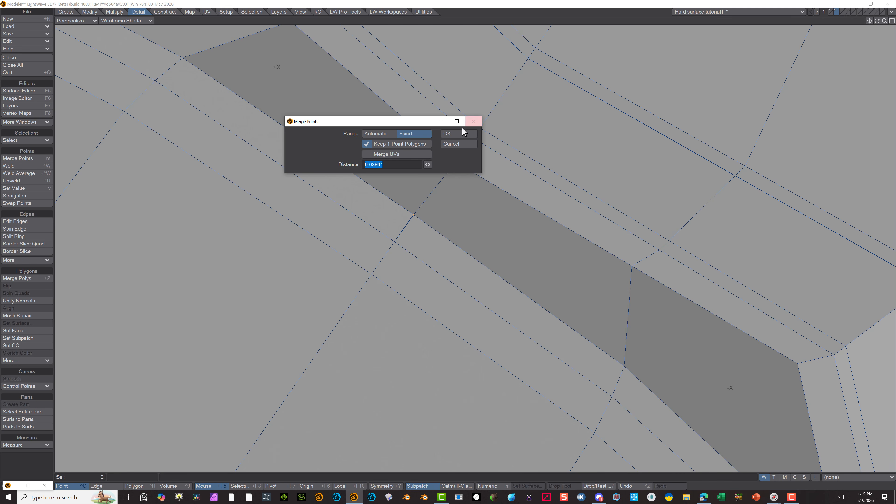
pyautogui.click(457, 133)
# Turn on SubPatch smoothing for the mesh and inspect the closed recess and the whole disc from another side
pyautogui.scroll(-5, 380, 142)
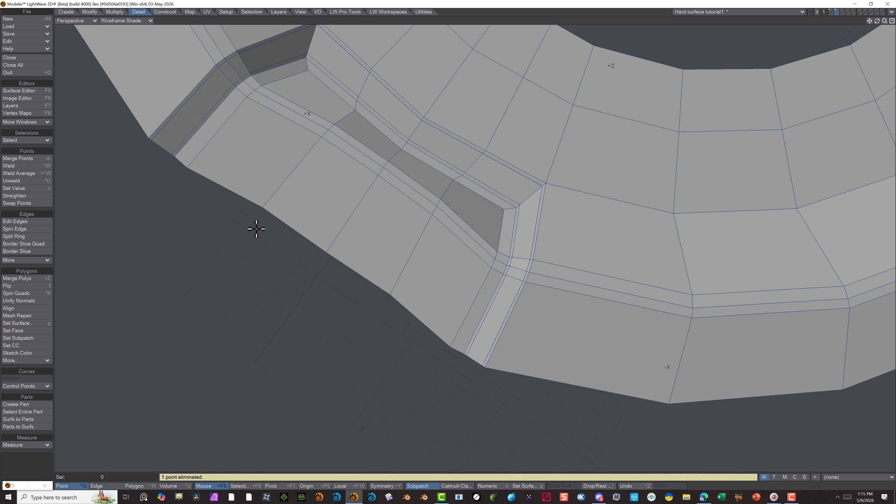
pyautogui.press('Tab')
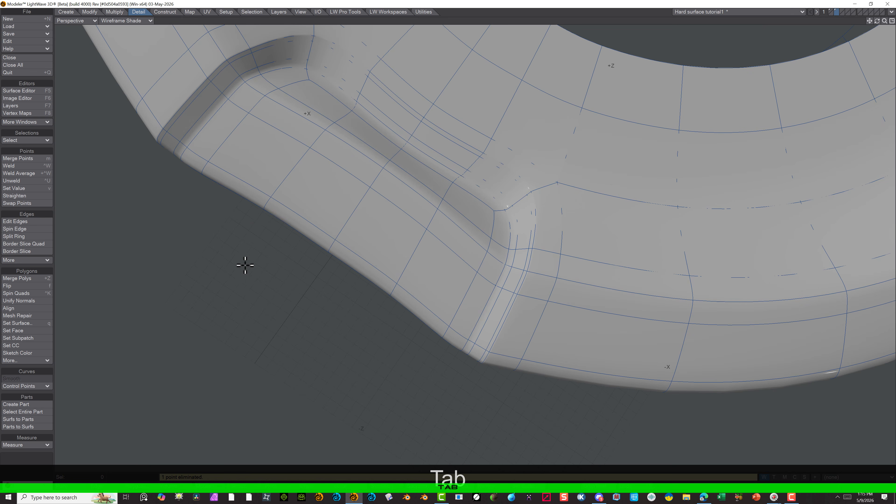
pyautogui.keyDown('alt'); pyautogui.moveTo(226, 251); pyautogui.dragTo(700, 109); pyautogui.keyUp('alt')
pyautogui.scroll(-3, 604, 174)
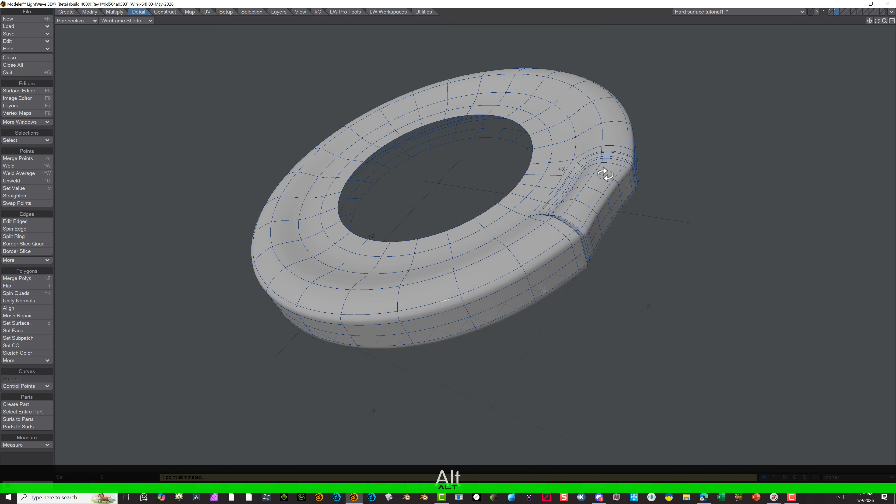
# In polygon mode, select all the polygons on the recess floor and on the outer face below it
pyautogui.moveTo(577, 262)
pyautogui.keyDown('alt'); pyautogui.mouseDown()
pyautogui.moveTo(494, 354)
pyautogui.moveTo(420, 414)
pyautogui.moveTo(486, 286)
pyautogui.moveTo(572, 164)
pyautogui.moveTo(648, 137)
pyautogui.moveTo(676, 204)
pyautogui.moveTo(564, 250)
pyautogui.moveTo(524, 286)
pyautogui.moveTo(528, 337)
pyautogui.moveTo(516, 266)
pyautogui.moveTo(470, 304)
pyautogui.mouseUp(); pyautogui.keyUp('alt')
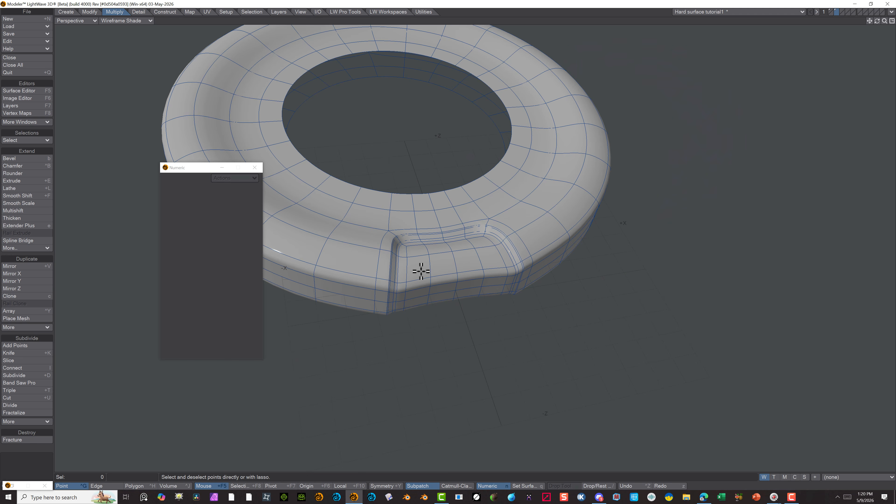
pyautogui.click(420, 265)
pyautogui.hotkey('ctrl', 'h')
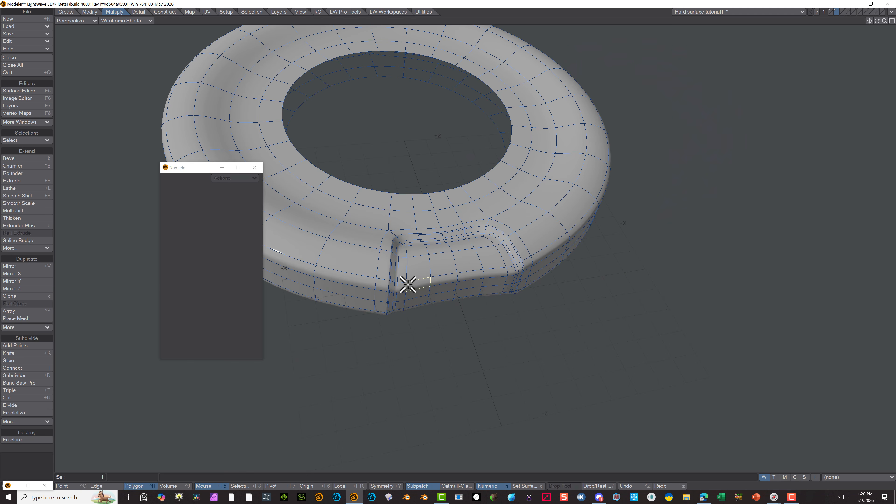
pyautogui.moveTo(408, 284)
pyautogui.mouseDown()
pyautogui.moveTo(412, 246)
pyautogui.moveTo(484, 237)
pyautogui.moveTo(511, 284)
pyautogui.moveTo(490, 262)
pyautogui.moveTo(450, 259)
pyautogui.moveTo(426, 270)
pyautogui.moveTo(465, 277)
pyautogui.moveTo(457, 292)
pyautogui.moveTo(401, 301)
pyautogui.mouseUp()
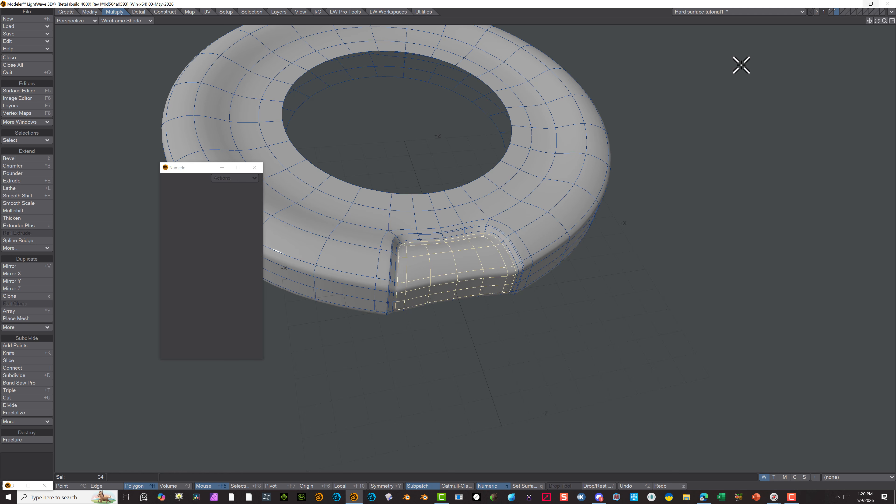
# In the Right view, stretch the selected recess polygons vertically to about 51% around their lower edge, and return to the Perspective view
pyautogui.click(83, 22)
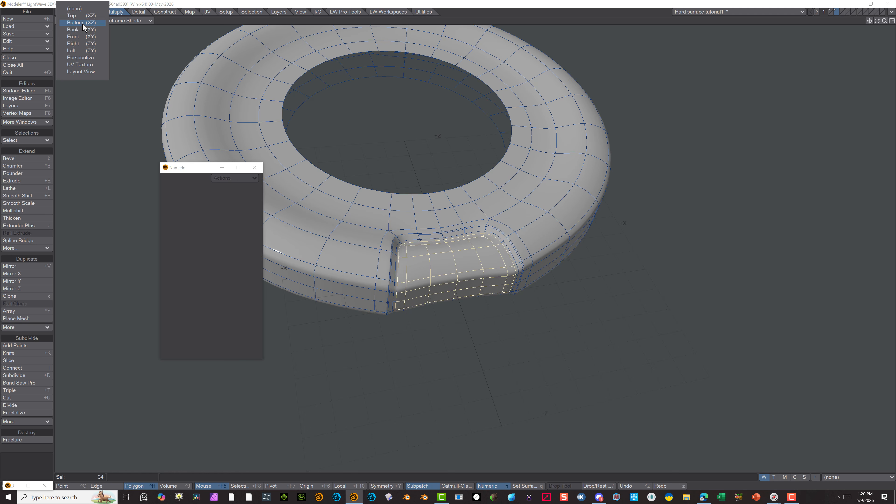
pyautogui.click(78, 44)
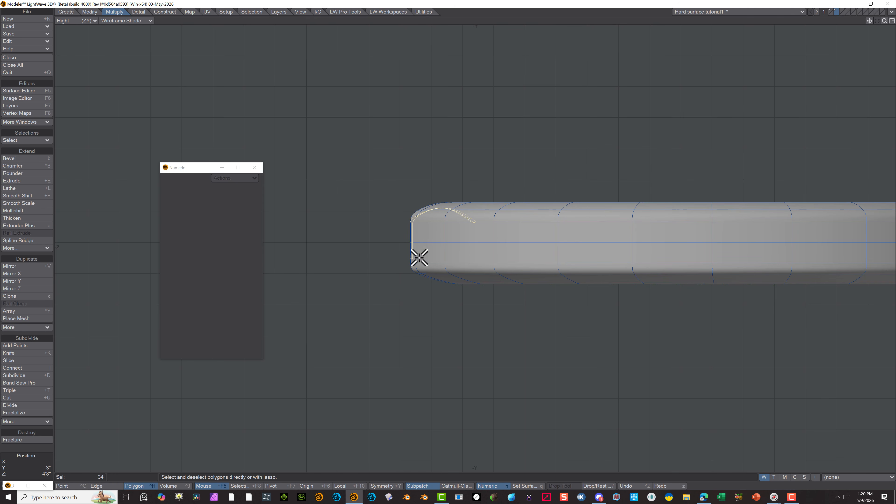
pyautogui.press('h')
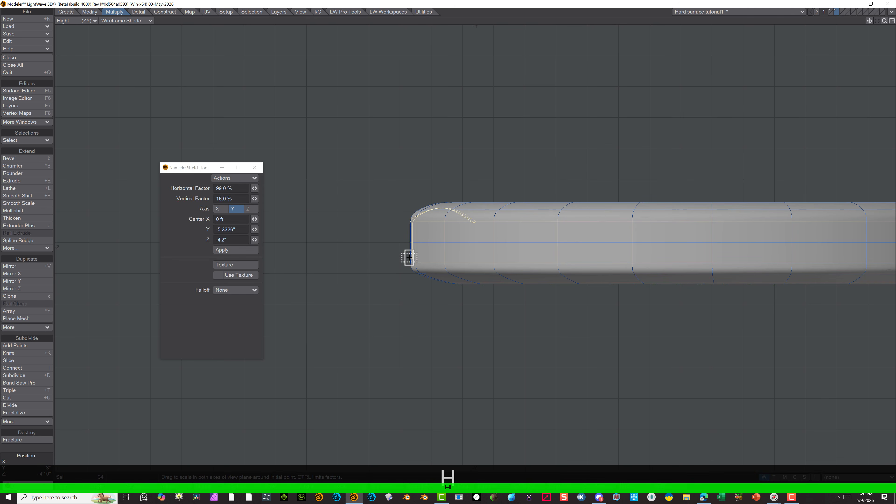
pyautogui.moveTo(409, 257); pyautogui.dragTo(411, 288)
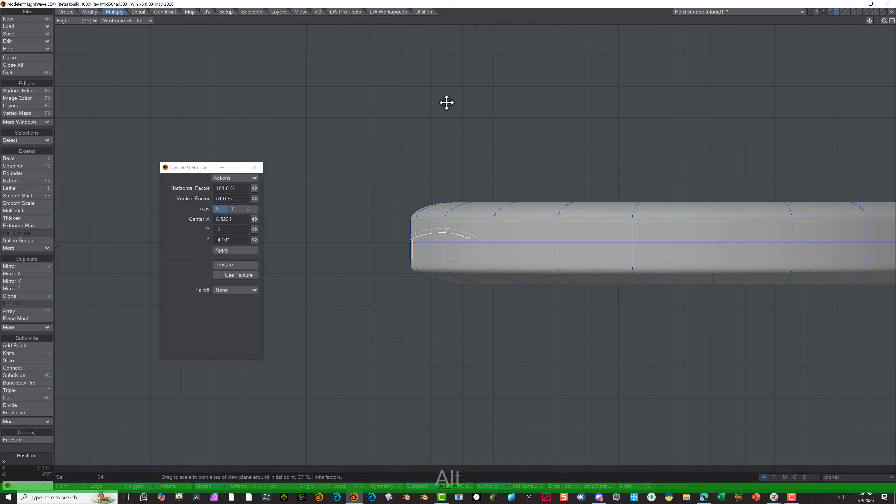
pyautogui.keyDown('alt'); pyautogui.moveTo(418, 146); pyautogui.dragTo(375, 143); pyautogui.keyUp('alt')
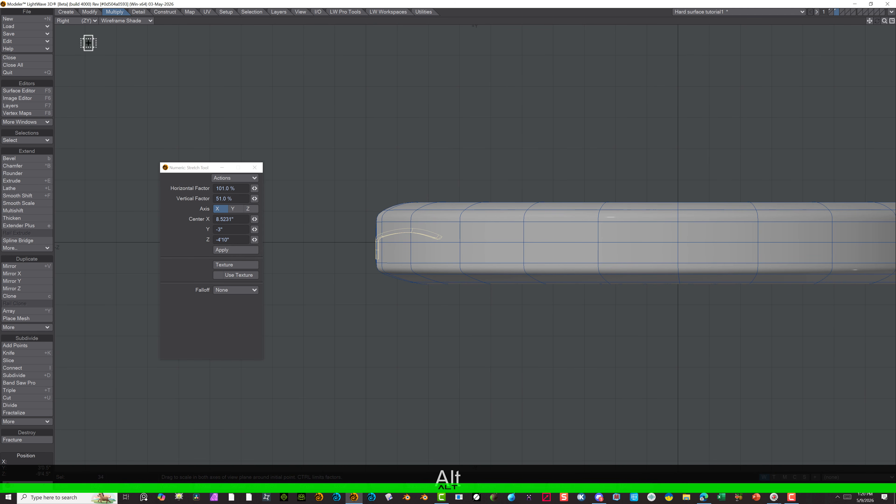
pyautogui.click(76, 22)
pyautogui.click(81, 57)
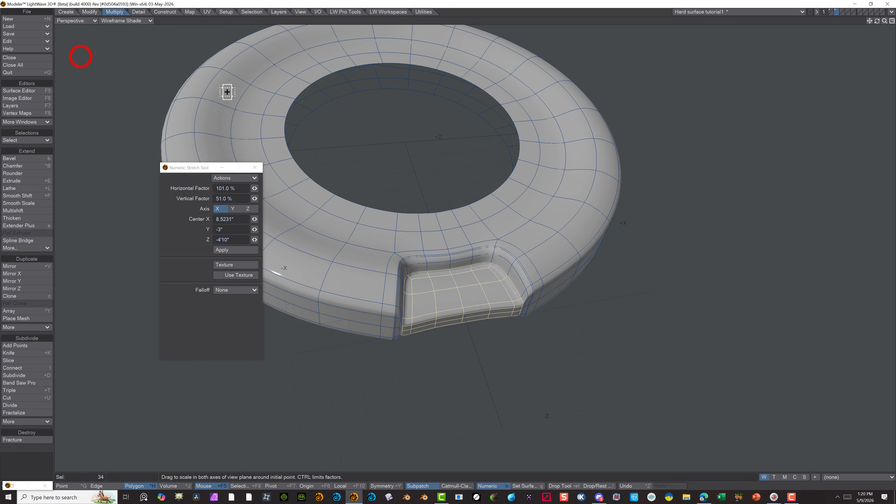
# Try to stretch the selected recess polygons to 51% horizontally and 78% vertically in the Perspective view, and undo it
pyautogui.keyDown('alt'); pyautogui.moveTo(722, 214); pyautogui.dragTo(579, 234); pyautogui.keyUp('alt')
pyautogui.scroll(3, 438, 369)
pyautogui.moveTo(501, 280)
pyautogui.mouseDown()
pyautogui.moveTo(484, 279)
pyautogui.moveTo(494, 282)
pyautogui.moveTo(467, 297)
pyautogui.moveTo(494, 279)
pyautogui.mouseUp()
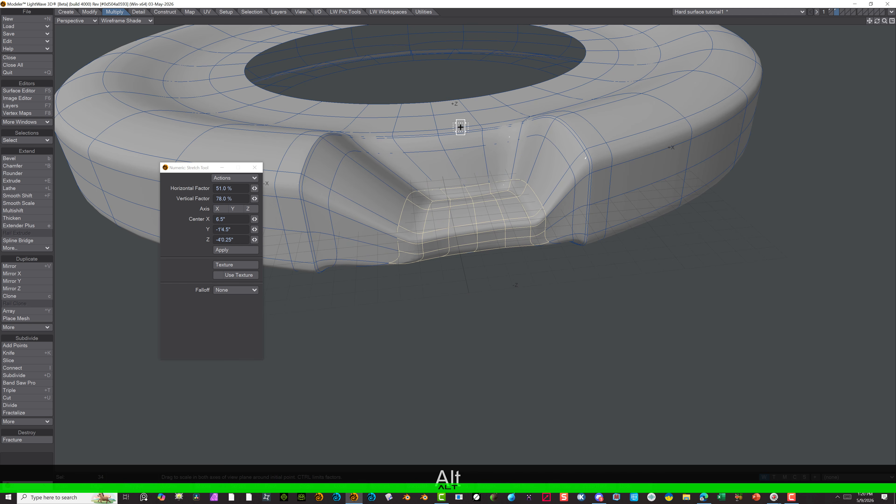
pyautogui.hotkey('ctrl', 'z')
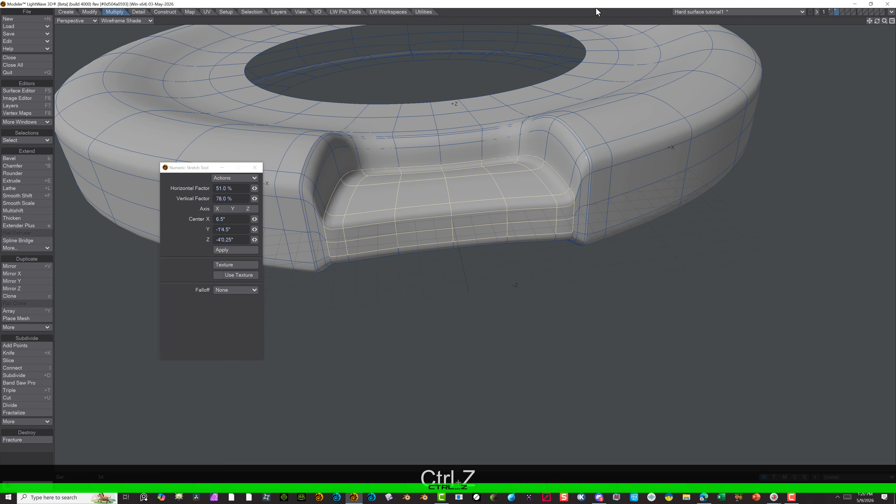
# In the Top view, stretch the selected recess polygons to about 77% horizontally and 88% vertically around the outer edge's centre, and drop the selection
pyautogui.click(88, 22)
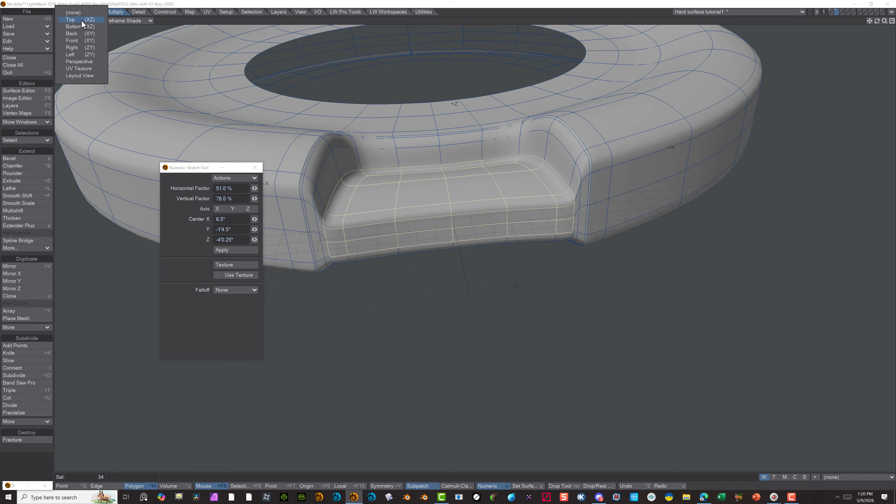
pyautogui.click(76, 21)
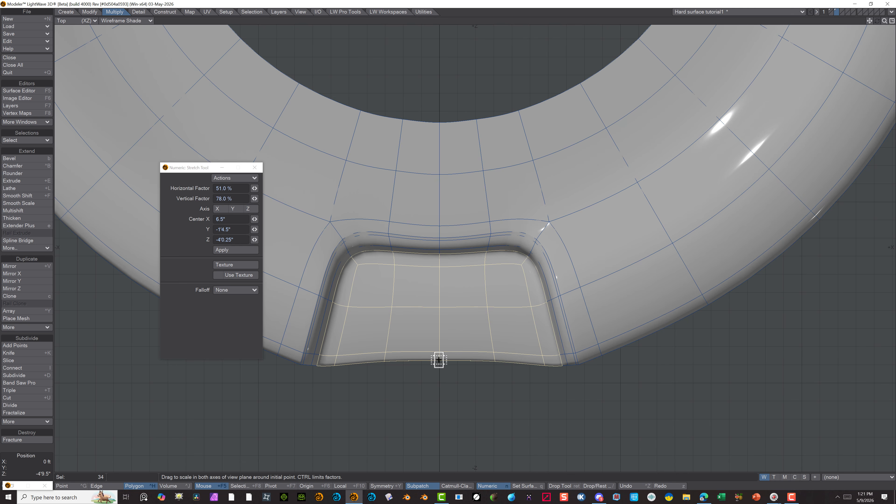
pyautogui.moveTo(440, 360); pyautogui.dragTo(427, 367)
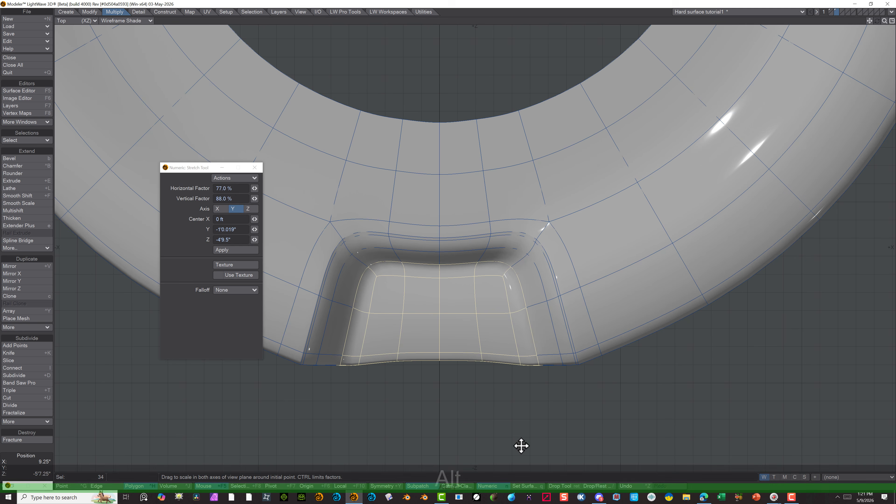
pyautogui.keyDown('alt'); pyautogui.moveTo(520, 445); pyautogui.dragTo(476, 361); pyautogui.keyUp('alt')
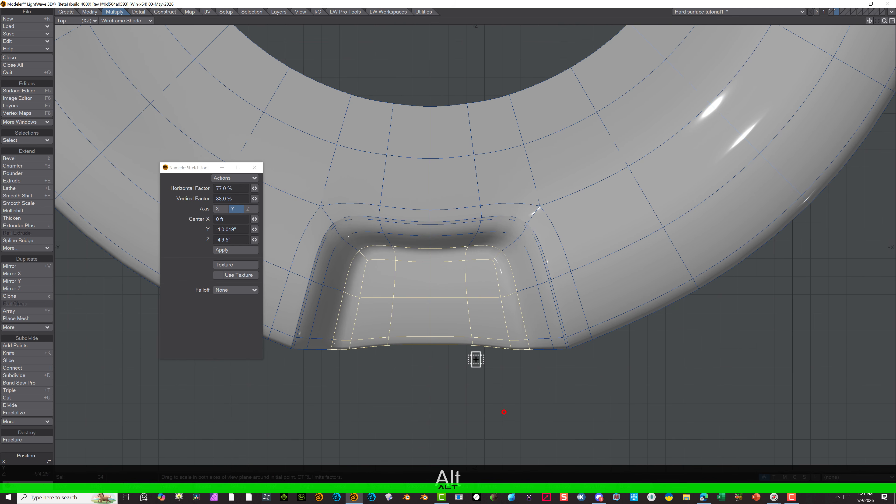
pyautogui.click(67, 21)
pyautogui.click(67, 70)
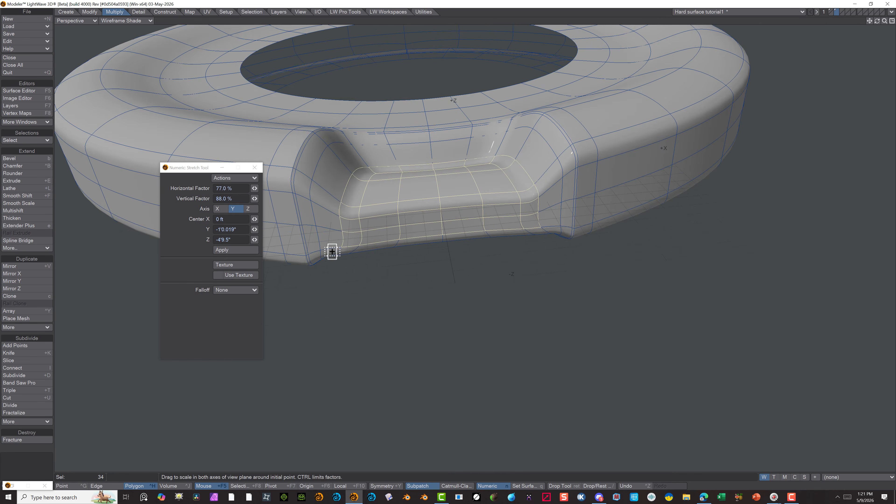
pyautogui.click(27, 459)
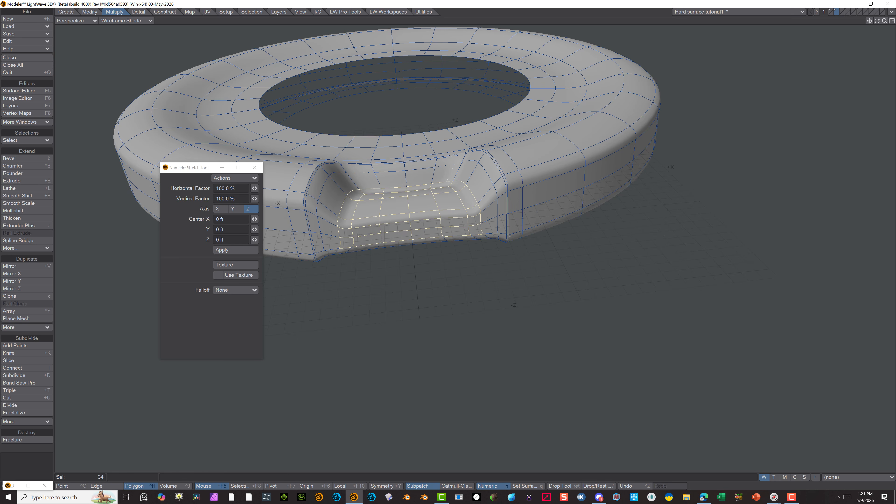
pyautogui.click(94, 486)
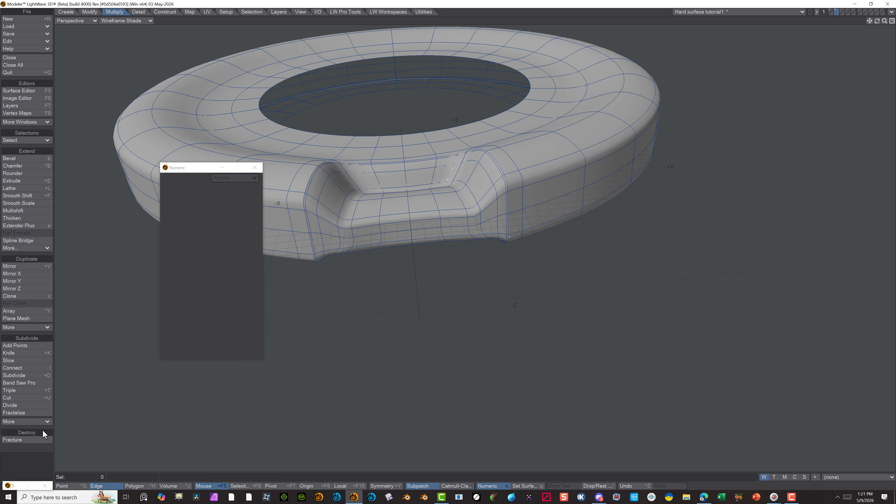
# Set the Perspective view's shading to Texture and inspect the tapered recess without its wireframe
pyautogui.click(126, 21)
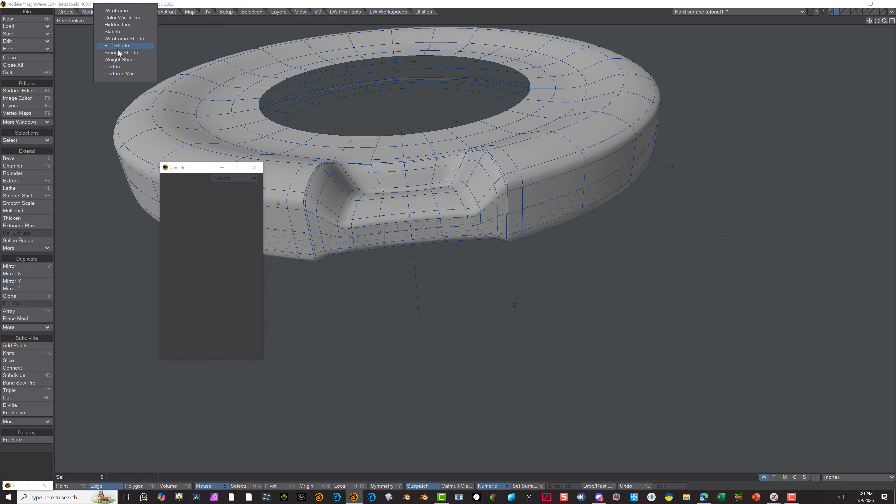
pyautogui.click(113, 67)
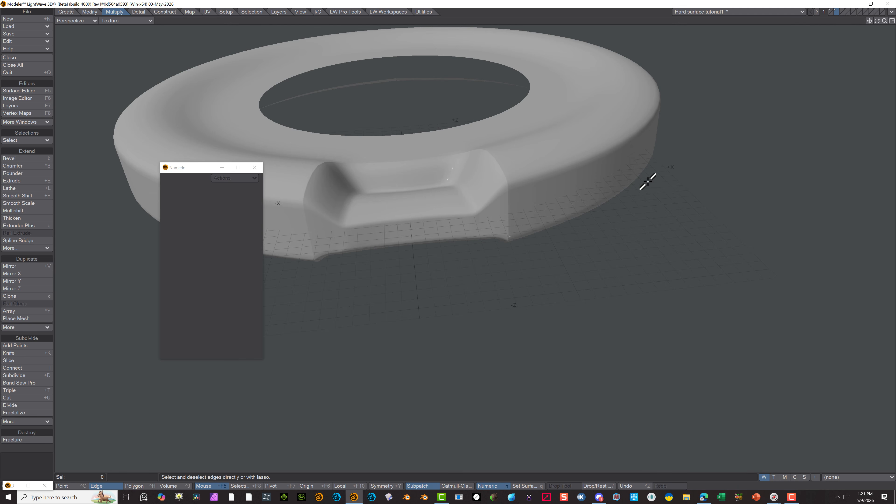
pyautogui.keyDown('alt'); pyautogui.moveTo(710, 207); pyautogui.dragTo(494, 110); pyautogui.keyUp('alt')
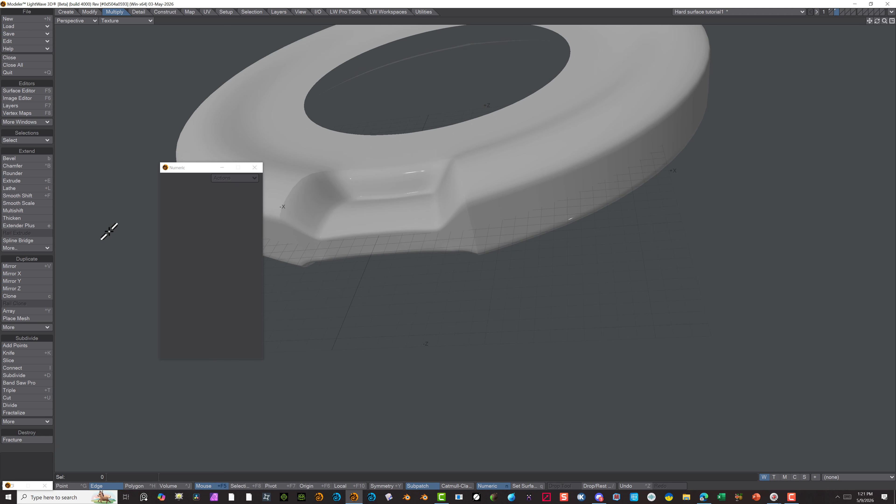
# Undo the horizontal tapering and the vertical stretch of the recess, getting its floor polygons selected again
pyautogui.hotkey('ctrl', 'z')
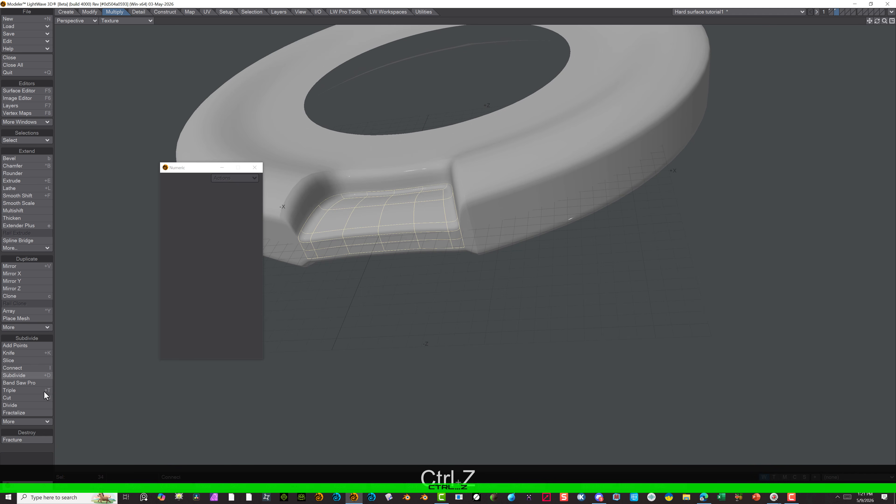
pyautogui.click(30, 455)
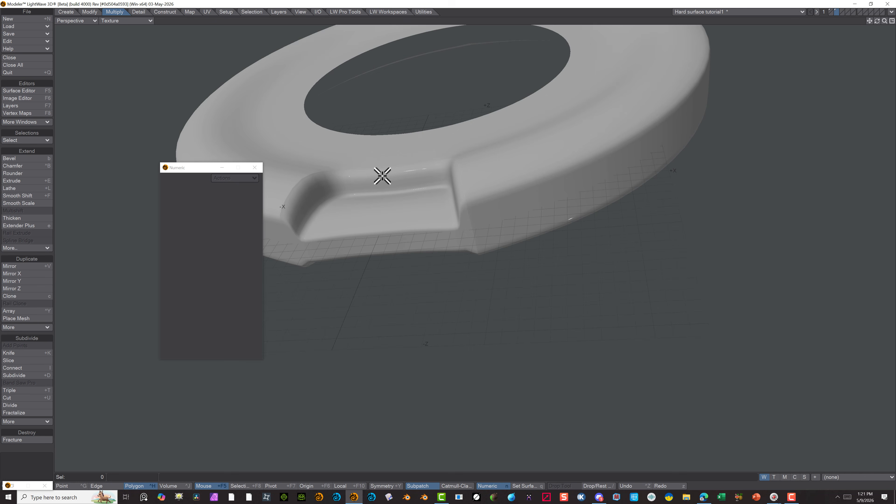
pyautogui.hotkey('ctrl', 'z')
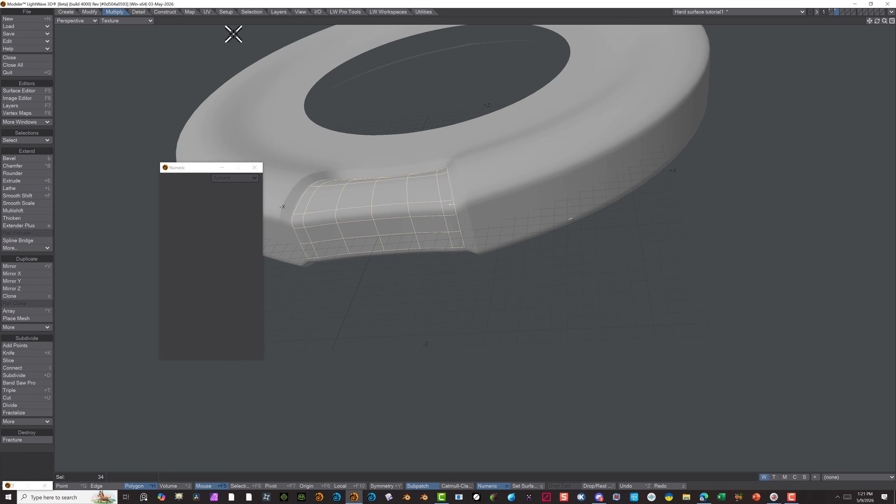
# In the Front view, stretch the selected recess polygons vertically to about 46% around their lower edge's centre, and drop the tool and selection
pyautogui.click(81, 22)
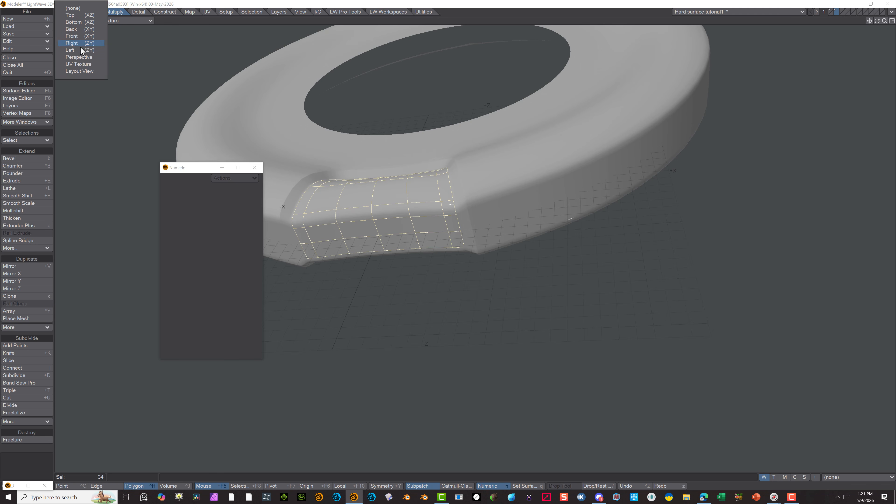
pyautogui.click(79, 37)
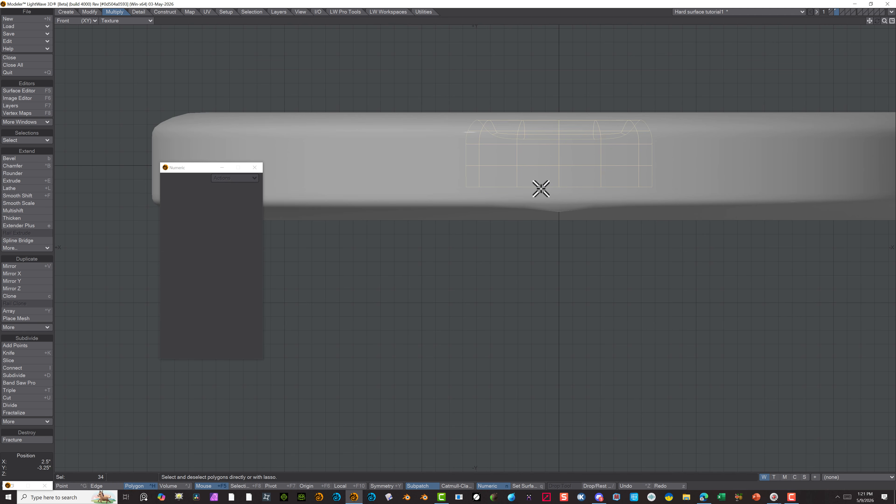
pyautogui.press('h')
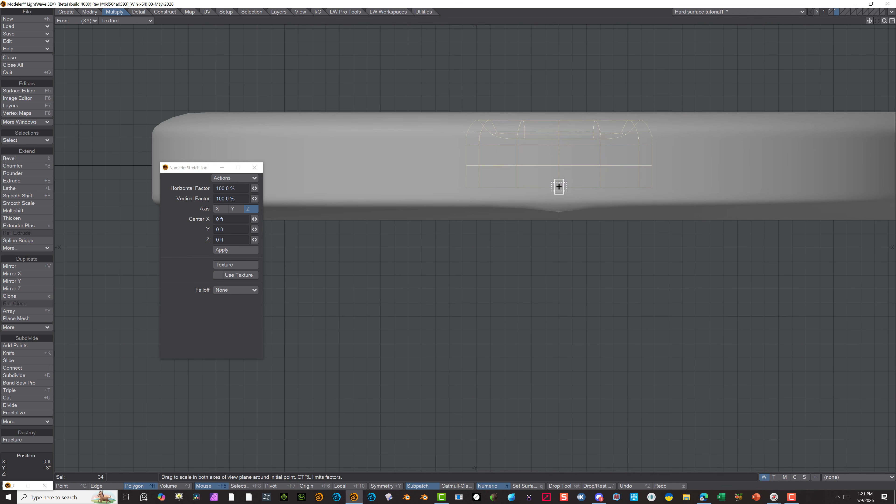
pyautogui.moveTo(559, 186); pyautogui.dragTo(562, 222)
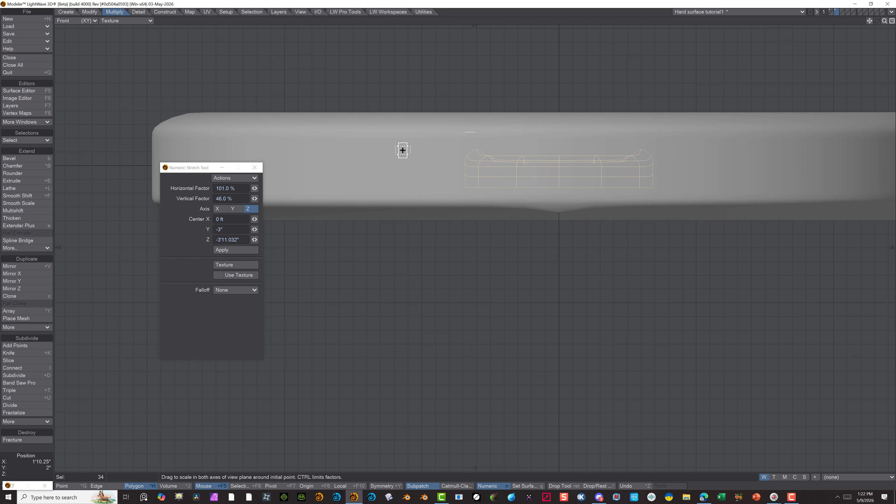
pyautogui.click(105, 487)
pyautogui.click(105, 487)
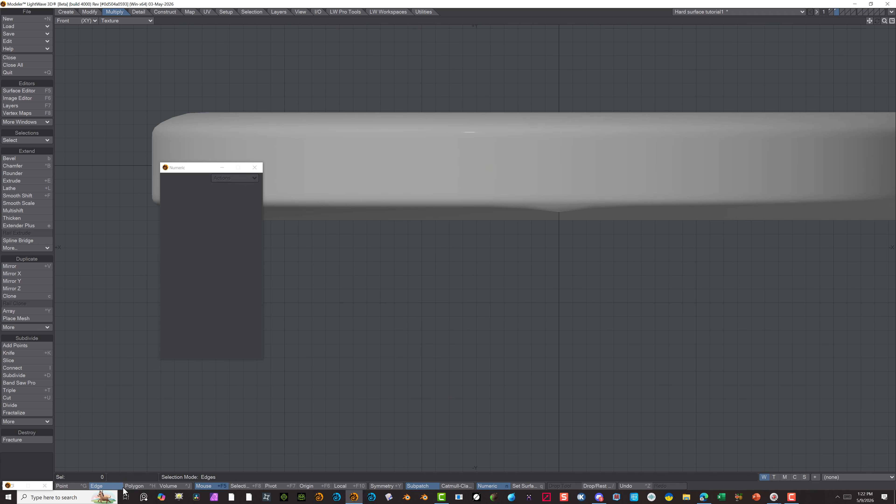
pyautogui.click(134, 486)
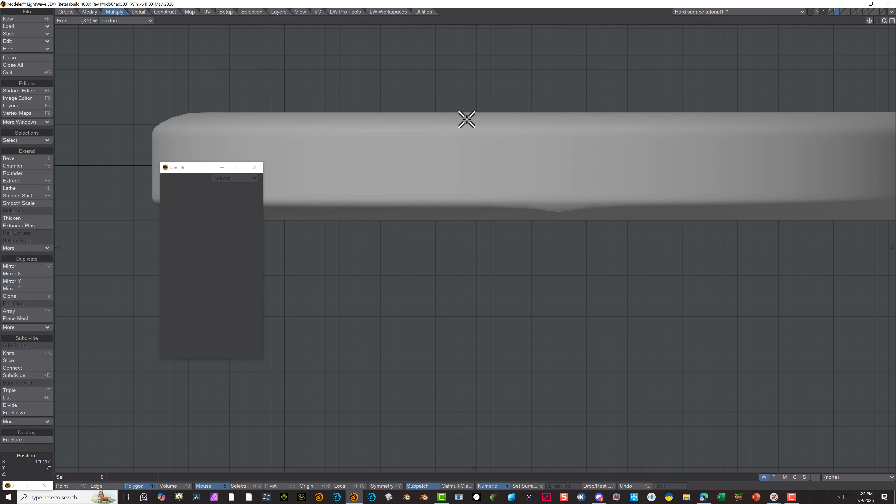
# Inspect the deepened recess in the Perspective view, move the Numeric window aside and check the polygon statistics for all quads
pyautogui.keyDown('alt'); pyautogui.moveTo(494, 113); pyautogui.dragTo(513, 203); pyautogui.keyUp('alt')
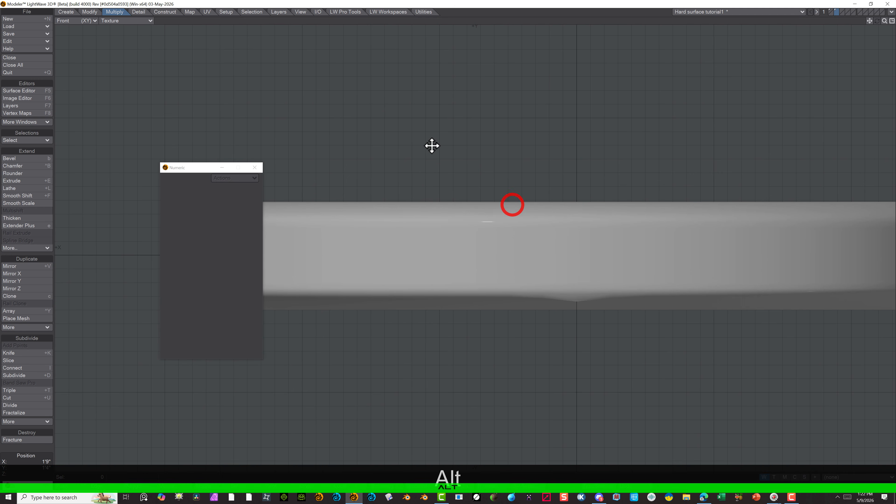
pyautogui.click(93, 21)
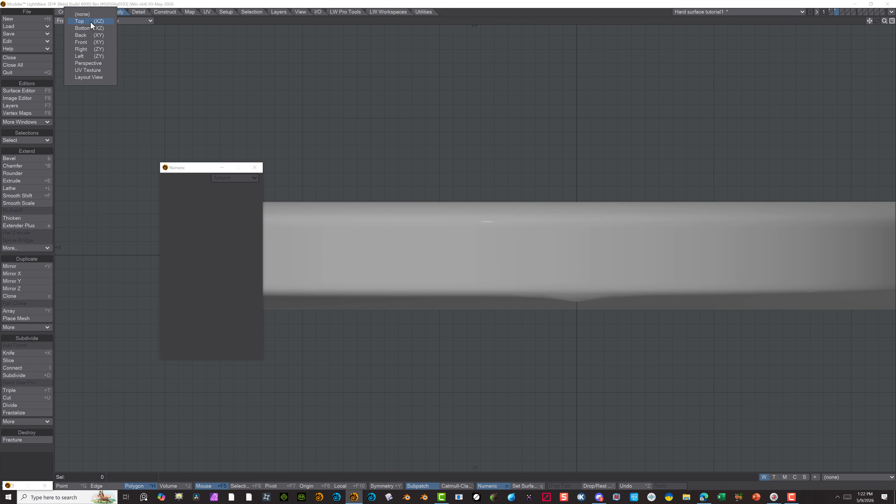
pyautogui.click(90, 63)
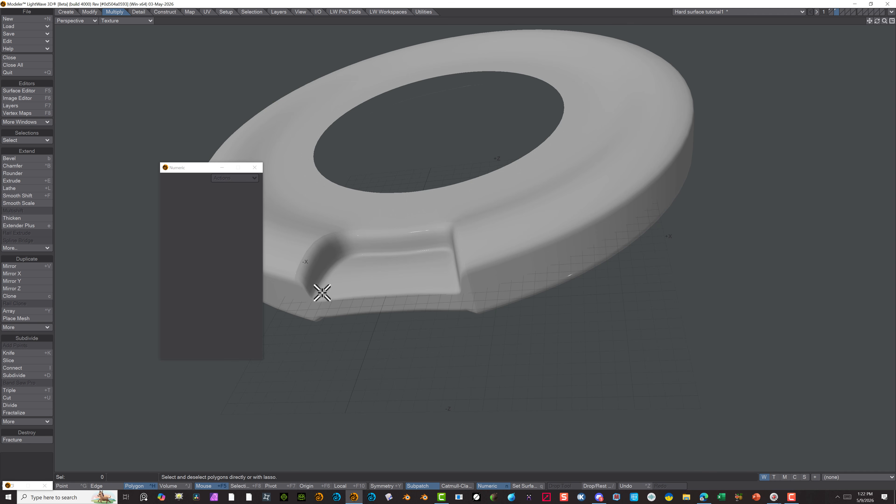
pyautogui.keyDown('alt'); pyautogui.moveTo(322, 293); pyautogui.dragTo(480, 230); pyautogui.keyUp('alt')
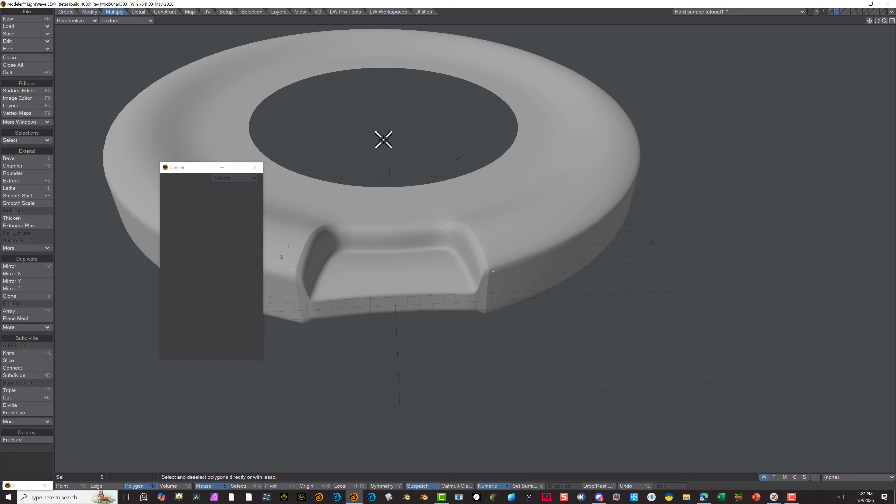
pyautogui.moveTo(191, 170); pyautogui.dragTo(783, 58)
pyautogui.press('w')
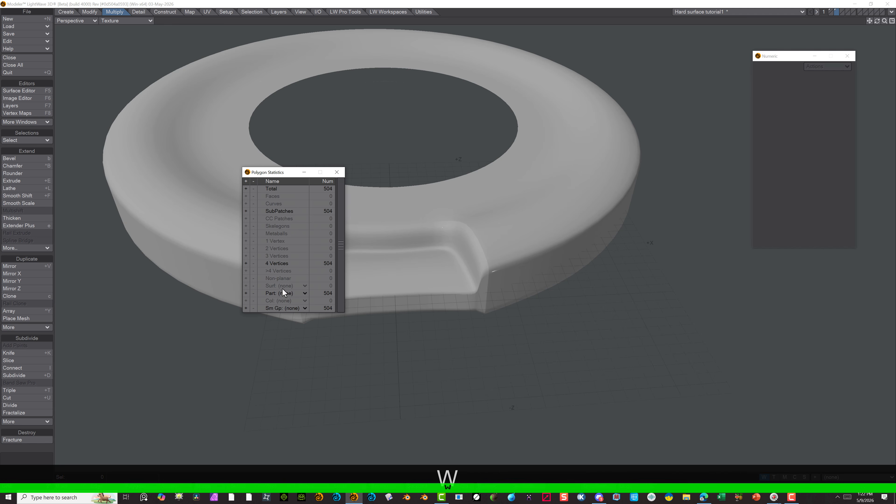
# Select the SubPatches and the 4 Vertices polygons in turn from the polygon statistics, deselect each and minimize the statistics window
pyautogui.click(246, 211)
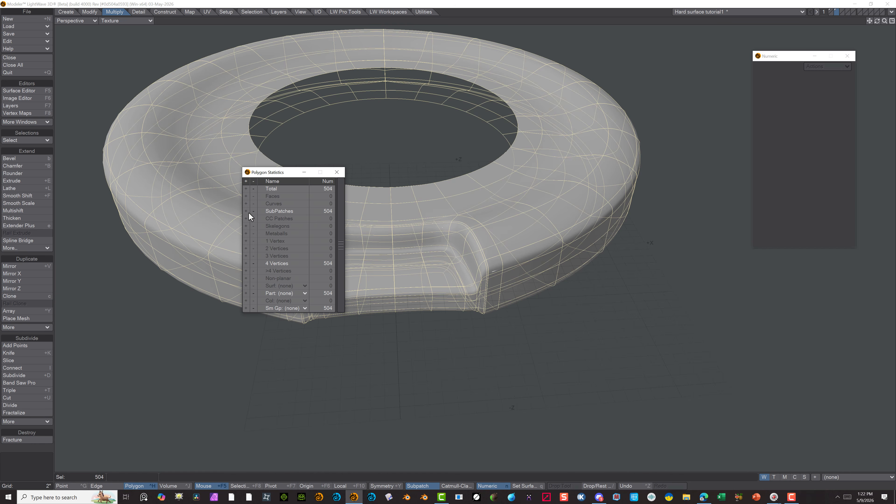
pyautogui.click(36, 457)
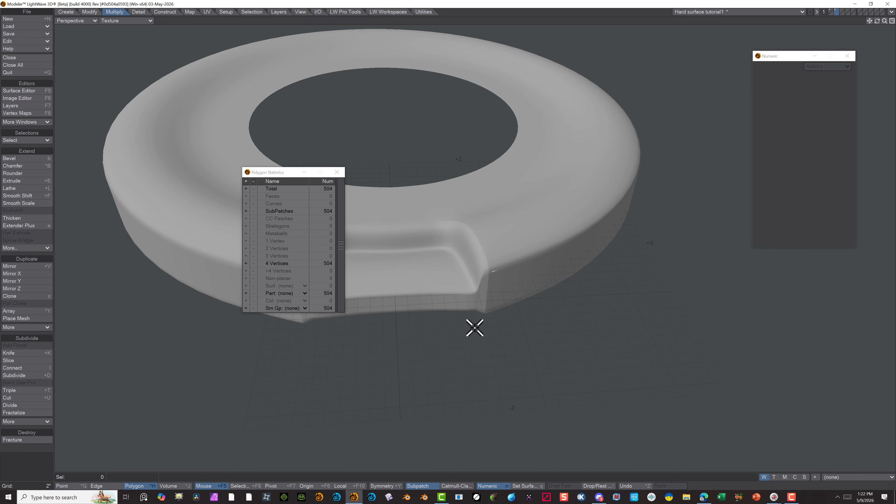
pyautogui.click(246, 263)
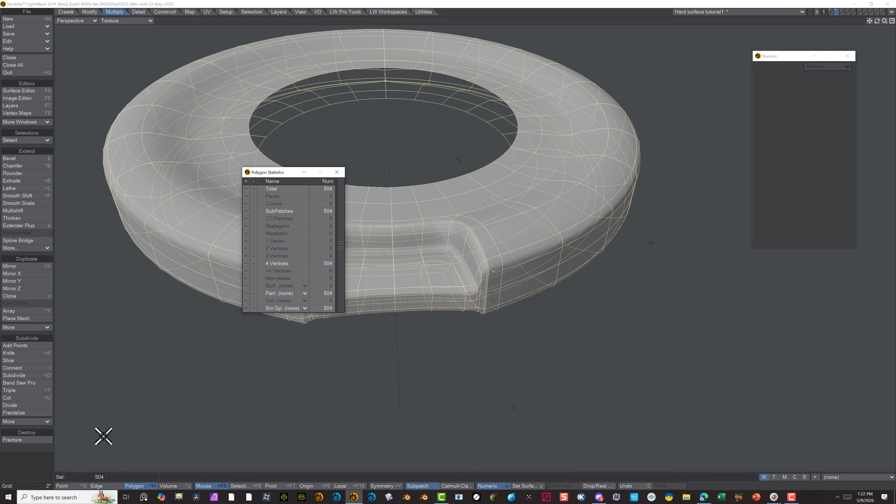
pyautogui.click(34, 461)
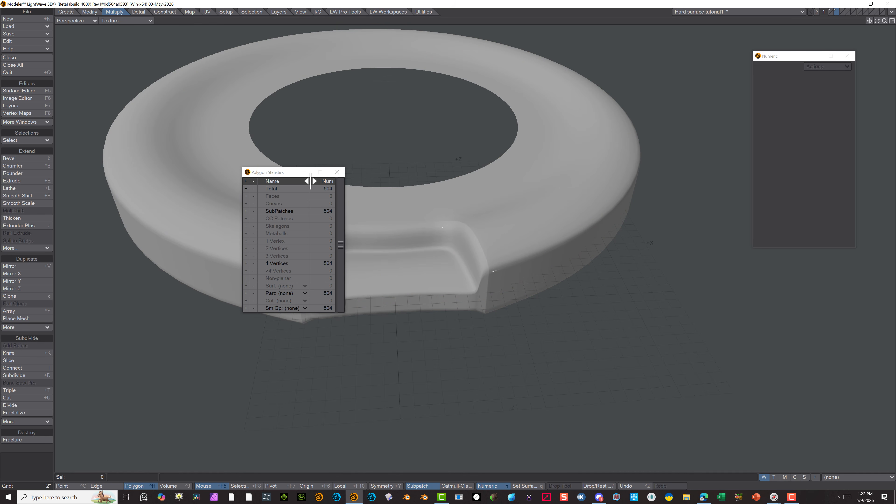
pyautogui.click(304, 173)
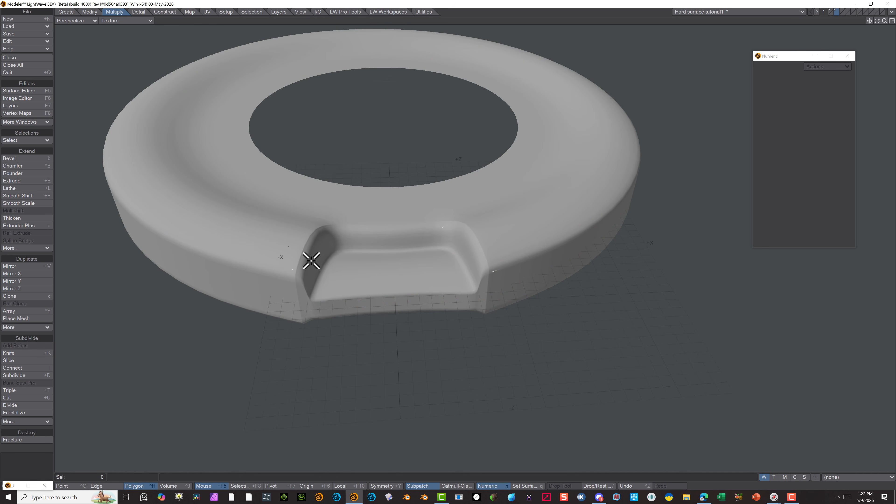
# Inspect the recess up close in the Perspective view and set the view's shading to Wireframe Shade
pyautogui.scroll(2, 298, 299)
pyautogui.scroll(2, 298, 298)
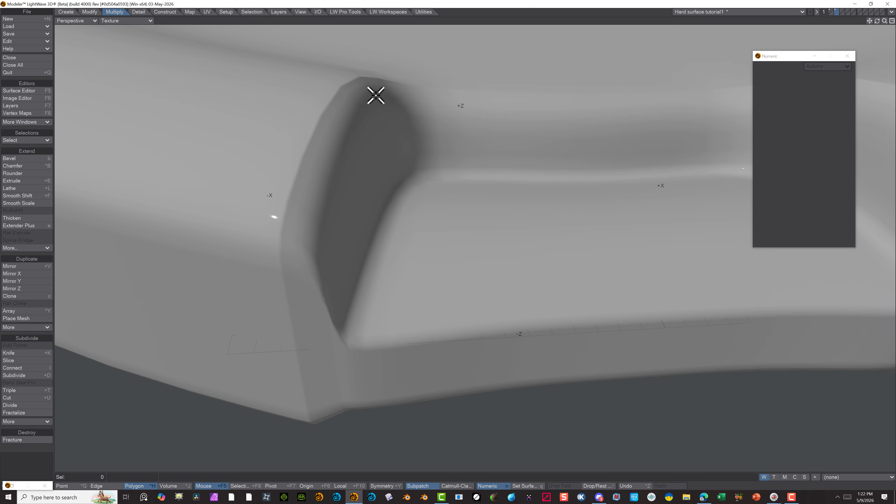
pyautogui.scroll(-5, 327, 193)
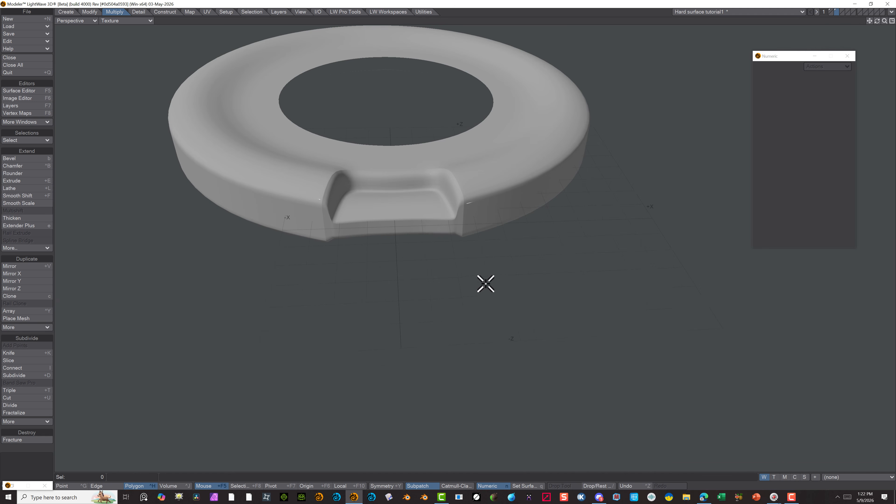
pyautogui.keyDown('alt'); pyautogui.moveTo(420, 310); pyautogui.dragTo(412, 244); pyautogui.keyUp('alt')
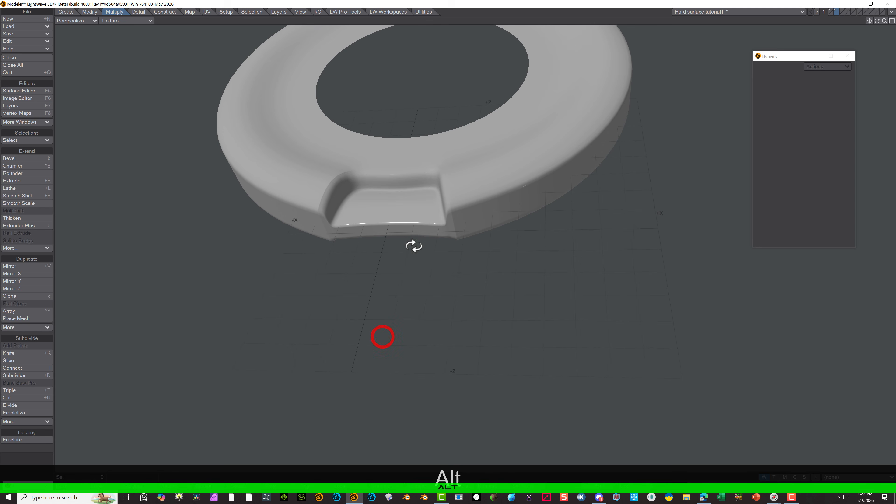
pyautogui.scroll(2, 349, 206)
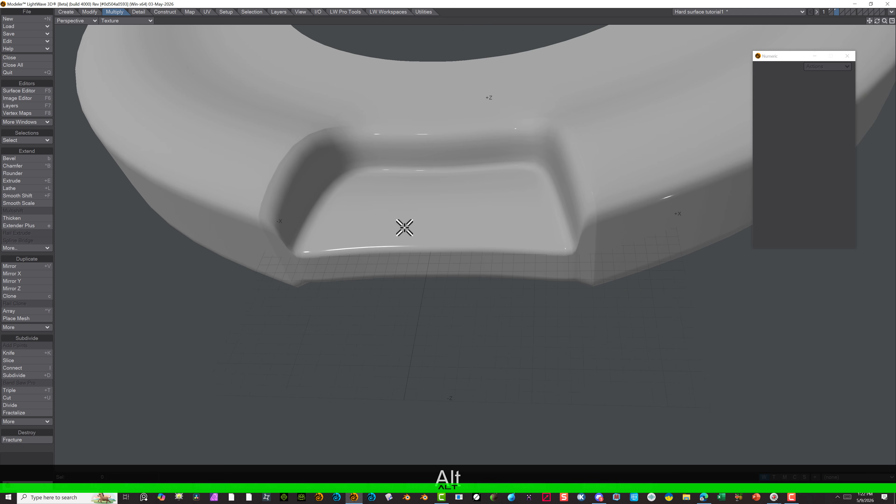
pyautogui.click(76, 21)
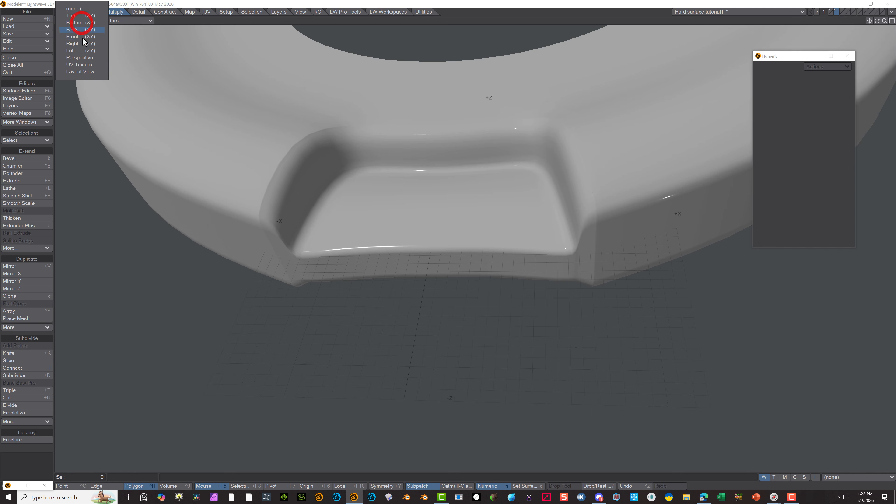
pyautogui.click(129, 20)
pyautogui.click(129, 21)
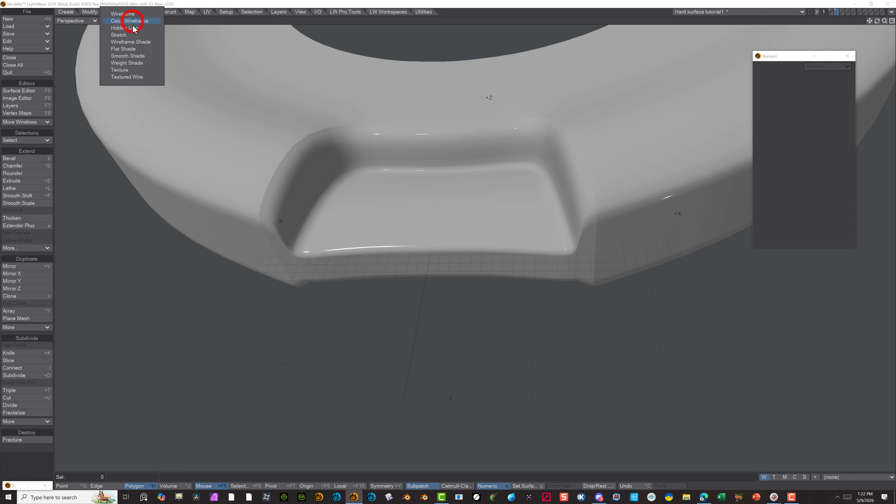
pyautogui.click(134, 41)
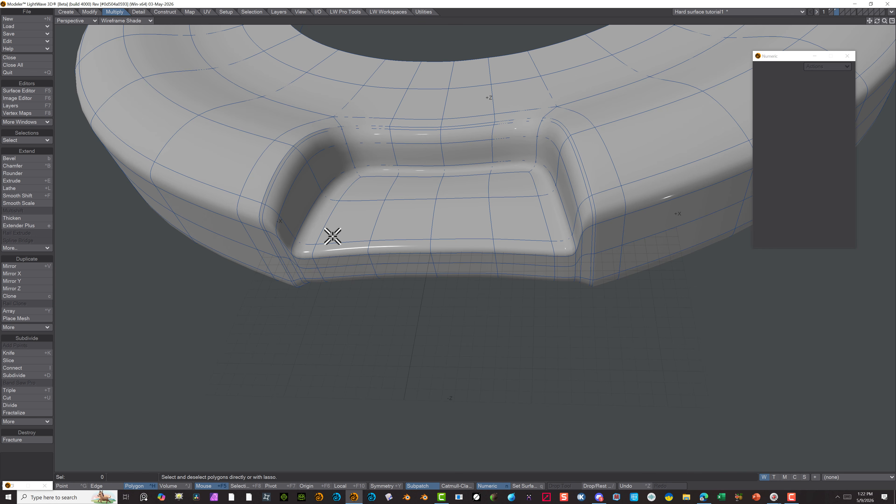
# In point mode, lasso-select all points along the outer front face of the recess, including its corners and the underside
pyautogui.moveTo(311, 239)
pyautogui.mouseDown()
pyautogui.moveTo(310, 262)
pyautogui.moveTo(344, 292)
pyautogui.mouseUp()
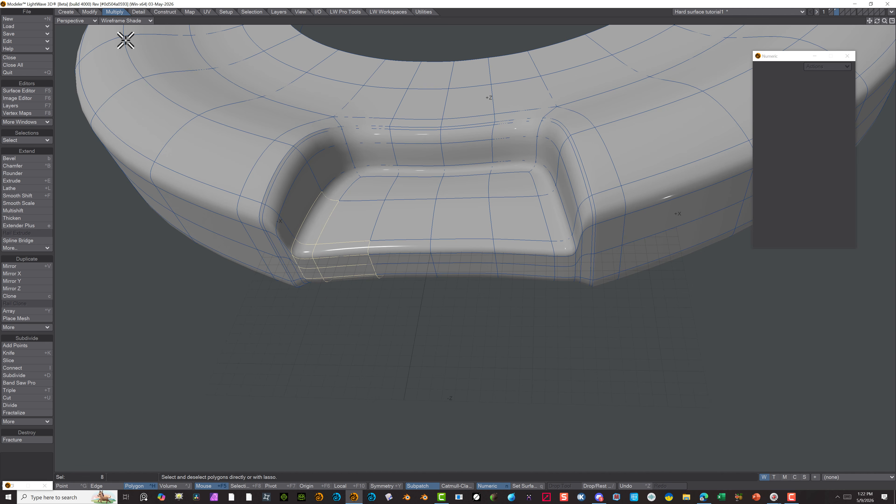
pyautogui.click(62, 485)
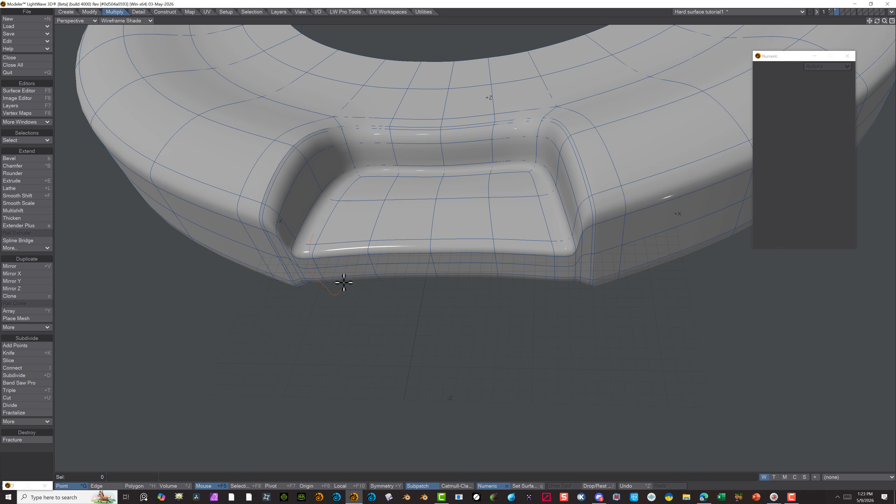
pyautogui.moveTo(321, 242); pyautogui.dragTo(317, 234, button='right')
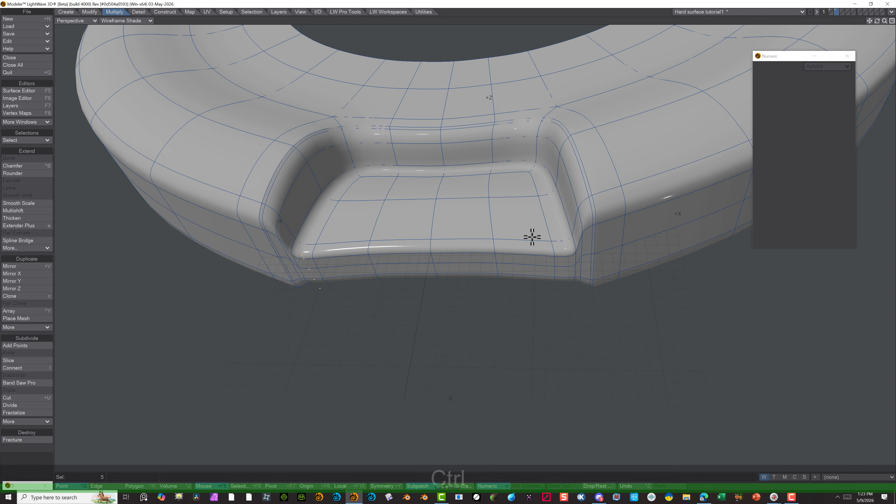
pyautogui.keyDown('ctrl'); pyautogui.keyDown('shift'); pyautogui.moveTo(534, 233); pyautogui.dragTo(538, 284, button='right'); pyautogui.keyUp('shift'); pyautogui.keyUp('ctrl')
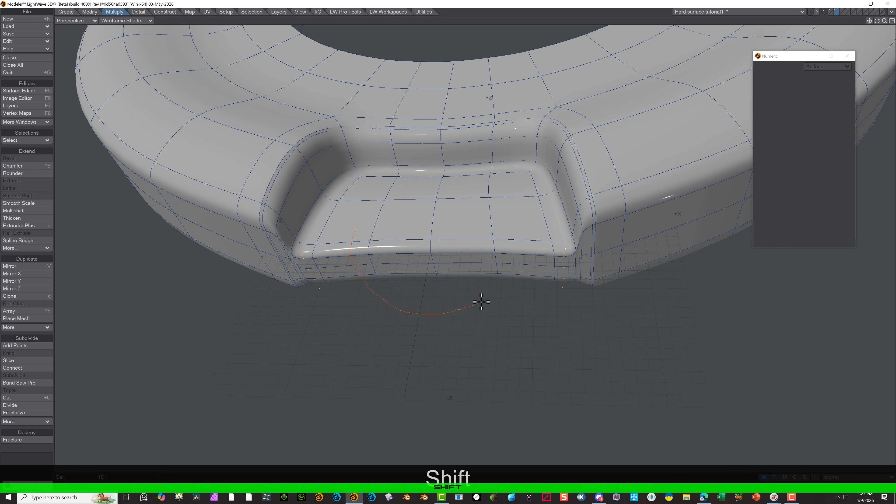
pyautogui.keyDown('shift'); pyautogui.moveTo(348, 234); pyautogui.dragTo(350, 234, button='right'); pyautogui.keyUp('shift')
pyautogui.keyDown('alt'); pyautogui.moveTo(475, 336); pyautogui.dragTo(451, 160); pyautogui.keyUp('alt')
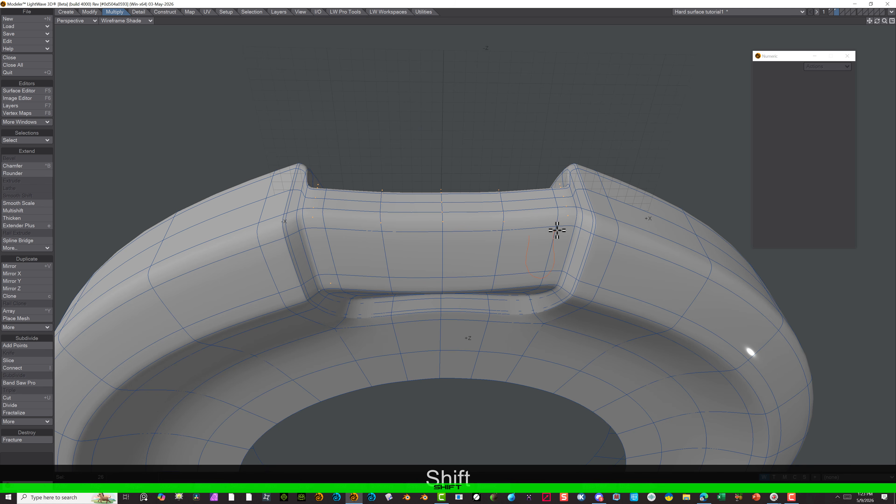
pyautogui.keyDown('shift'); pyautogui.moveTo(534, 218); pyautogui.dragTo(535, 220, button='right'); pyautogui.keyUp('shift')
pyautogui.keyDown('shift'); pyautogui.moveTo(527, 235); pyautogui.dragTo(527, 235, button='right'); pyautogui.keyUp('shift')
# In the Top view, stretch the selected points to 75% horizontally and 54% vertically around the recess centre, and drop the tool and selection
pyautogui.click(78, 20)
pyautogui.click(72, 28)
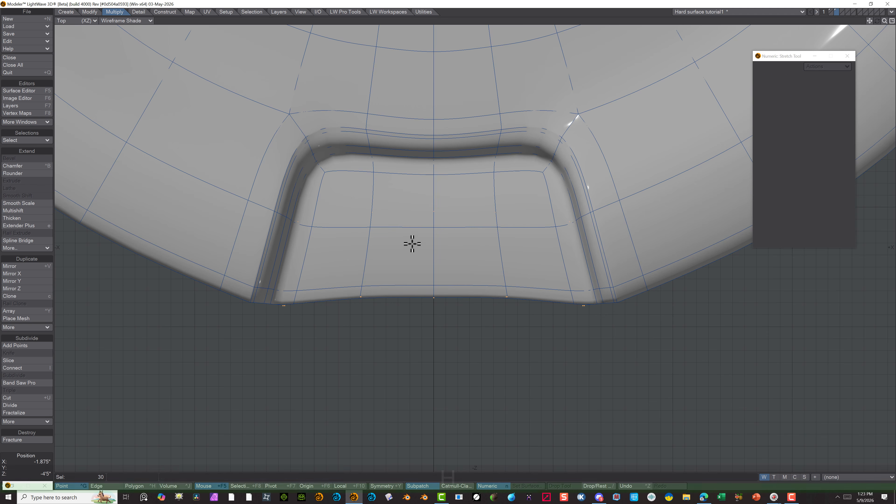
pyautogui.press('h')
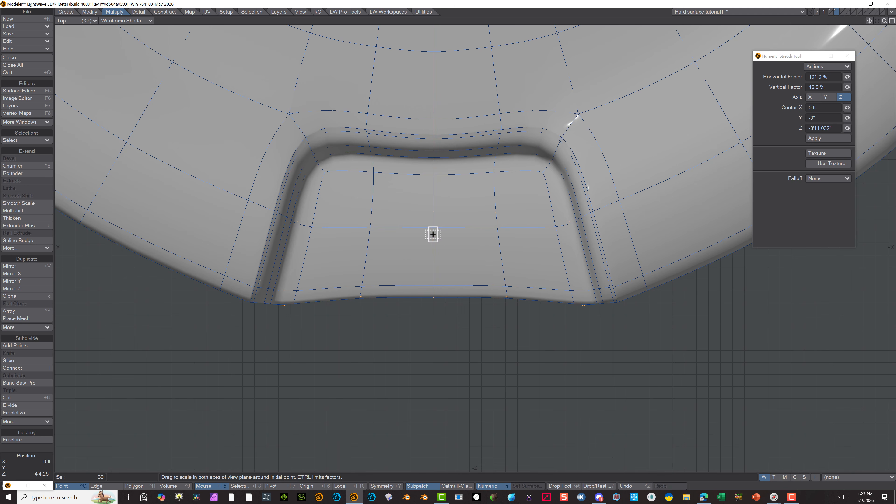
pyautogui.moveTo(434, 234); pyautogui.dragTo(387, 325)
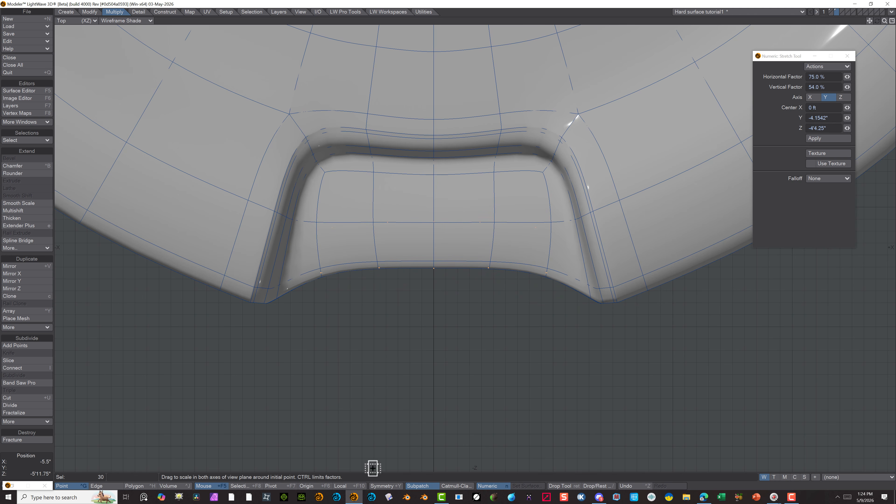
pyautogui.press('alt')
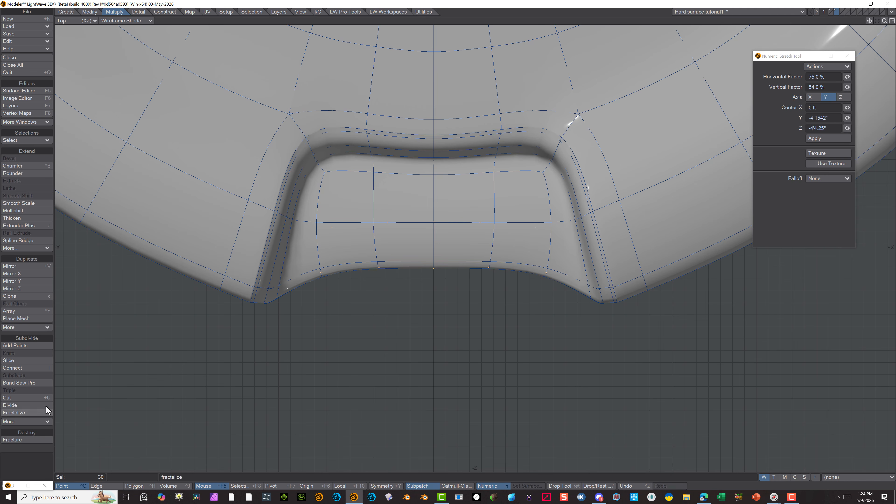
pyautogui.click(104, 487)
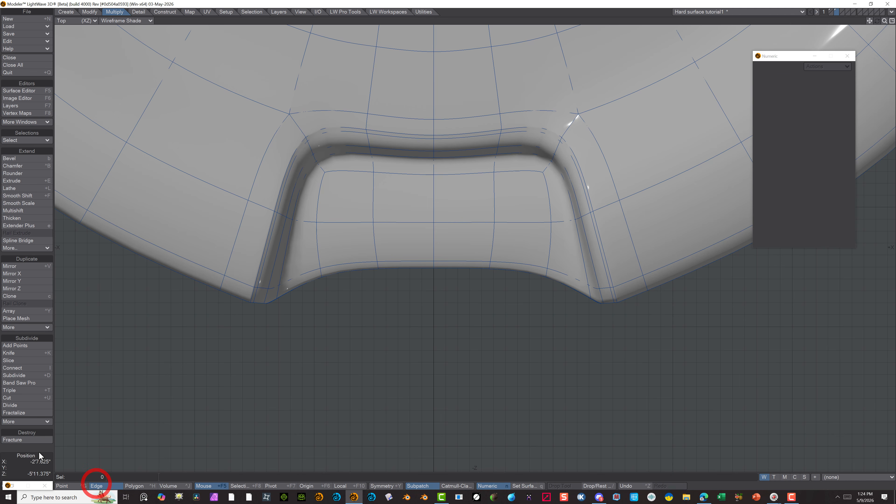
pyautogui.click(80, 485)
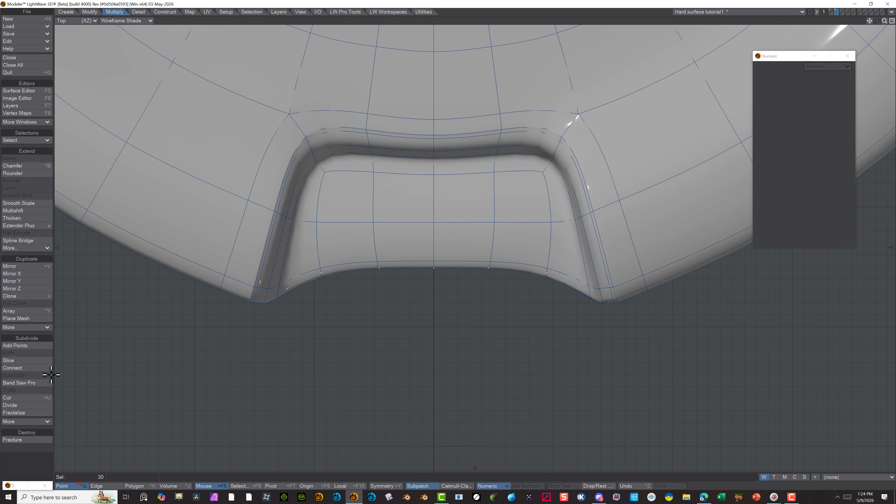
pyautogui.keyDown('alt'); pyautogui.moveTo(55, 374); pyautogui.dragTo(0, 87); pyautogui.keyUp('alt')
# Return to the Perspective view and inspect the inward-curved front of the recess
pyautogui.click(76, 21)
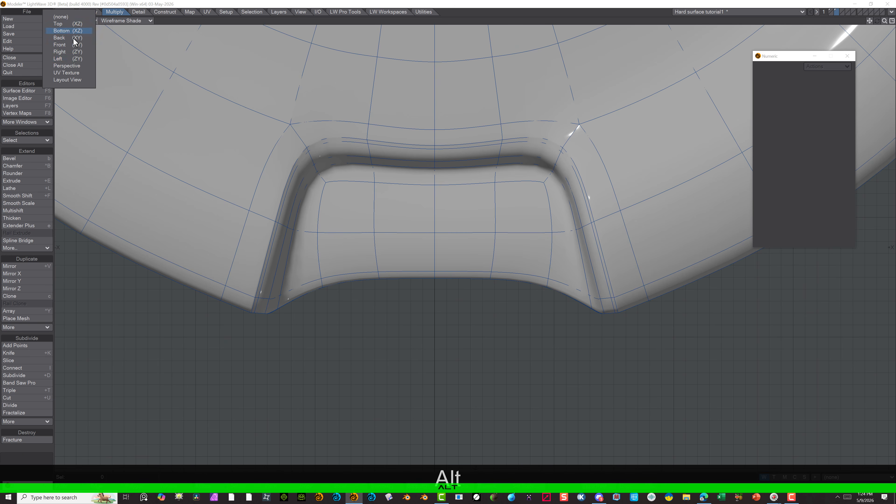
pyautogui.click(76, 72)
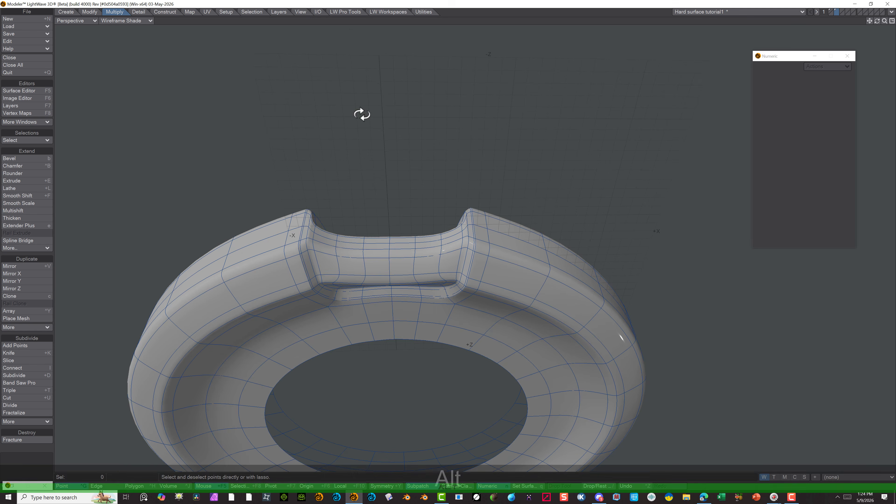
pyautogui.keyDown('alt'); pyautogui.moveTo(362, 114); pyautogui.dragTo(574, 150); pyautogui.keyUp('alt')
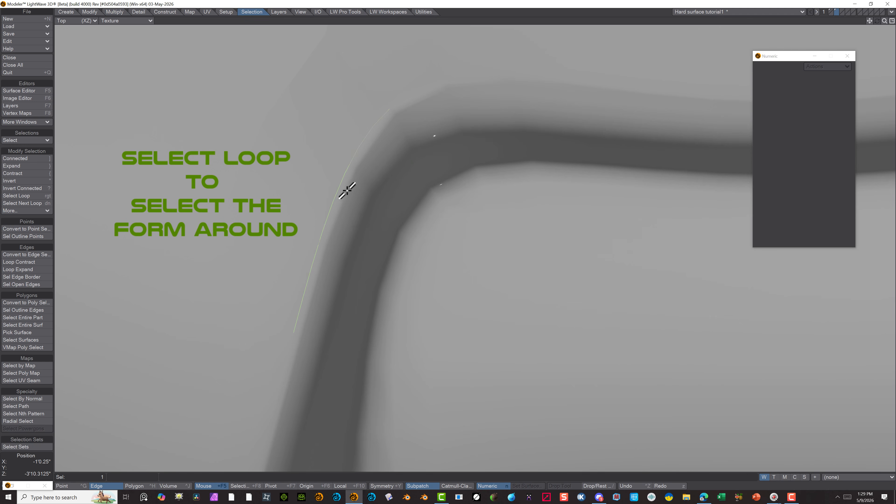
# Select the edge loop around the recess's upper rim, undo its trial stretch and delete the loop
pyautogui.click(355, 194)
pyautogui.click(383, 207)
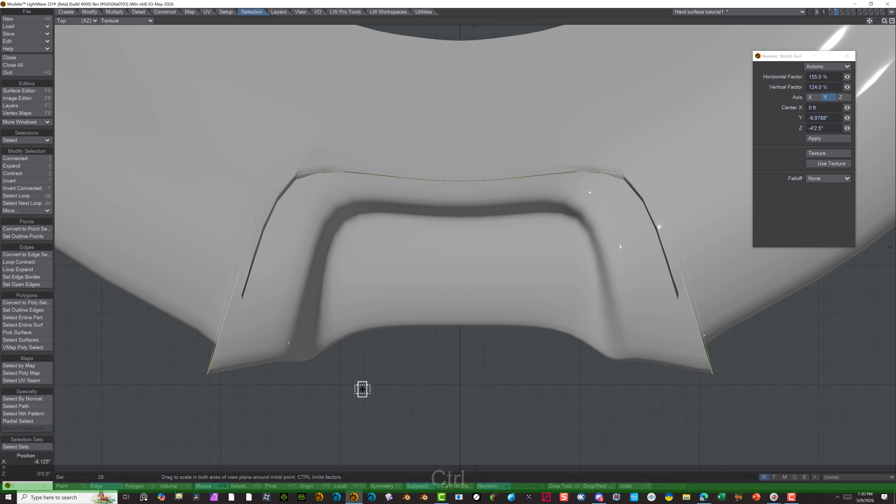
pyautogui.hotkey('ctrl', 'z')
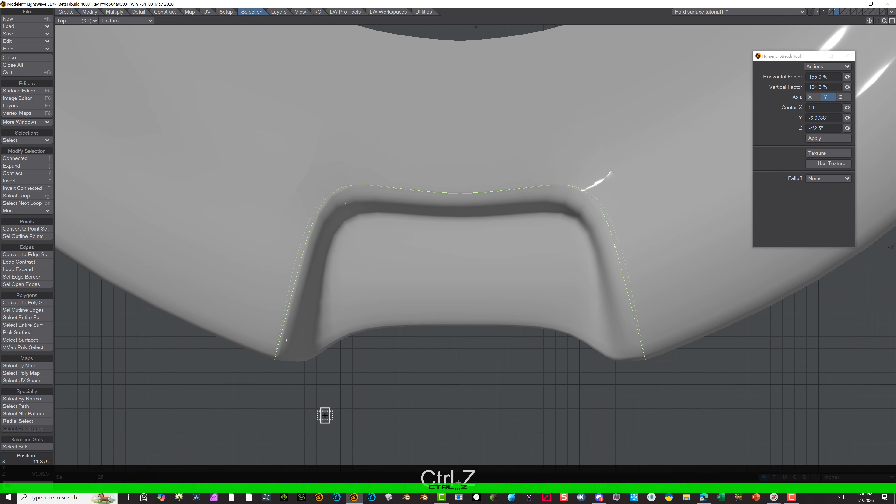
pyautogui.press('Delete')
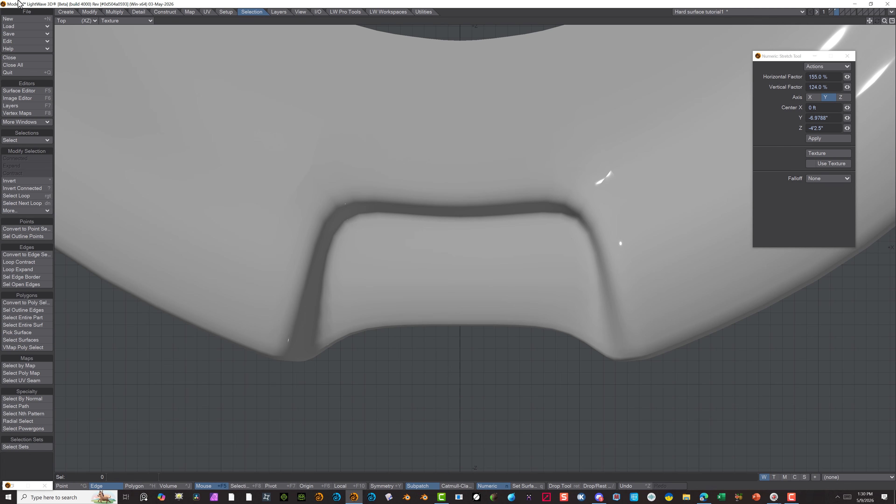
# Inspect the recess from several angles in the Perspective view and set the view's shading to Wireframe Shade
pyautogui.click(83, 21)
pyautogui.click(81, 62)
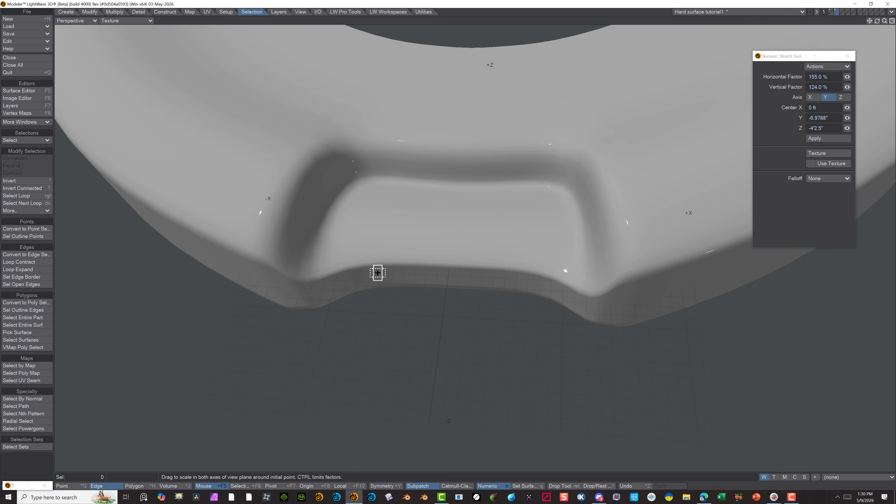
pyautogui.keyDown('alt'); pyautogui.moveTo(357, 276); pyautogui.dragTo(377, 189); pyautogui.keyUp('alt')
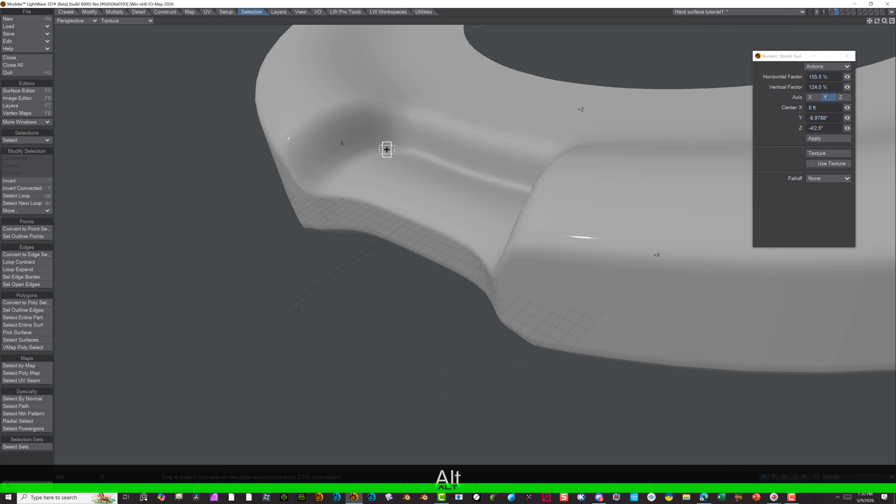
pyautogui.keyDown('alt'); pyautogui.moveTo(386, 150); pyautogui.dragTo(444, 196); pyautogui.keyUp('alt')
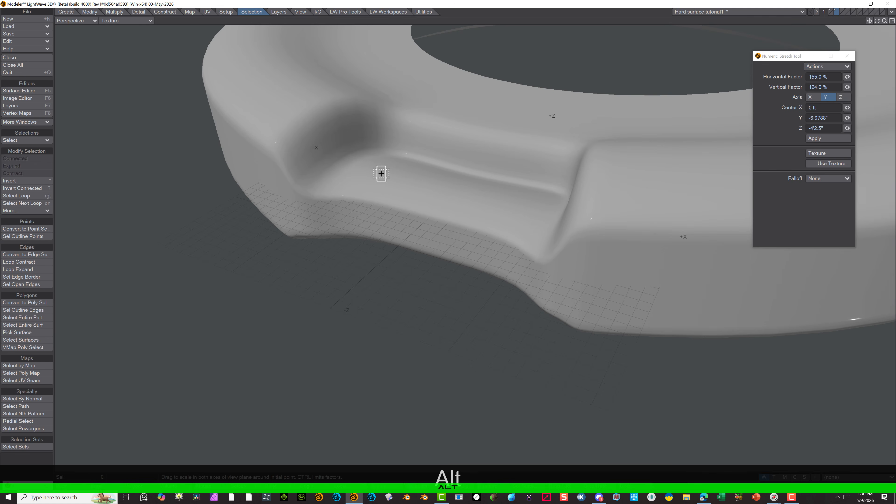
pyautogui.click(100, 21)
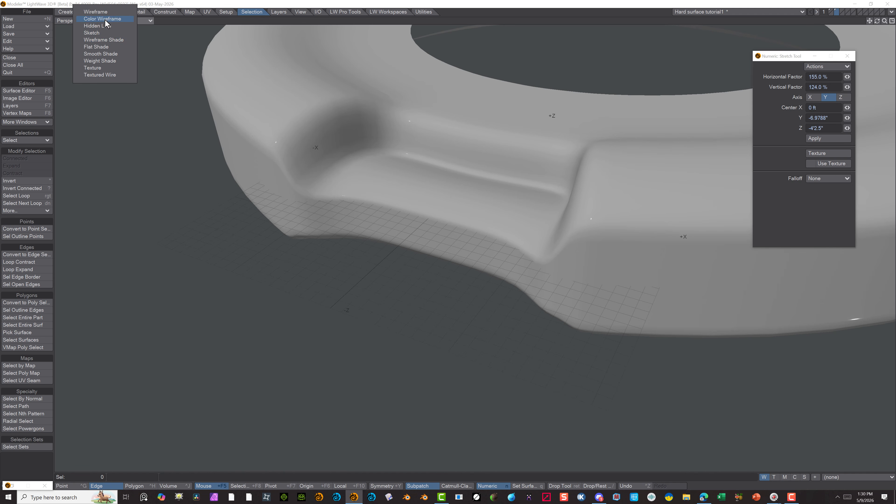
pyautogui.click(106, 38)
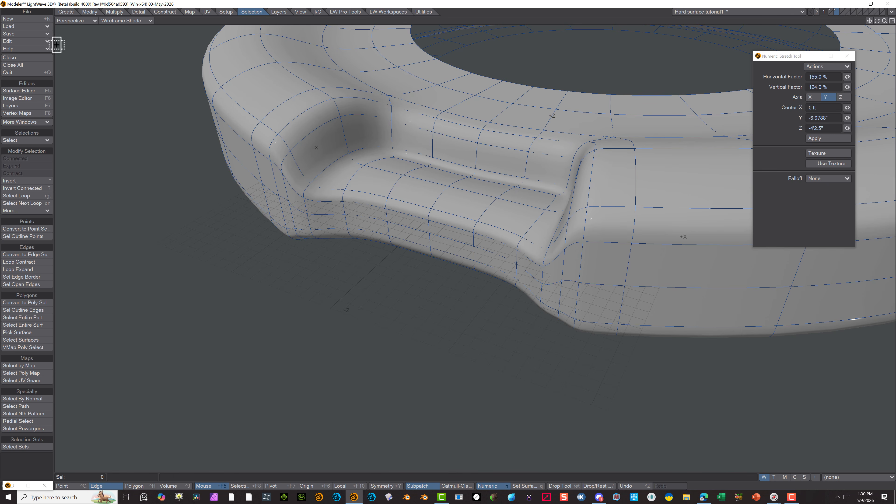
# Switch to point selection and select the row of points along the inner back edge of the recess floor
pyautogui.click(71, 486)
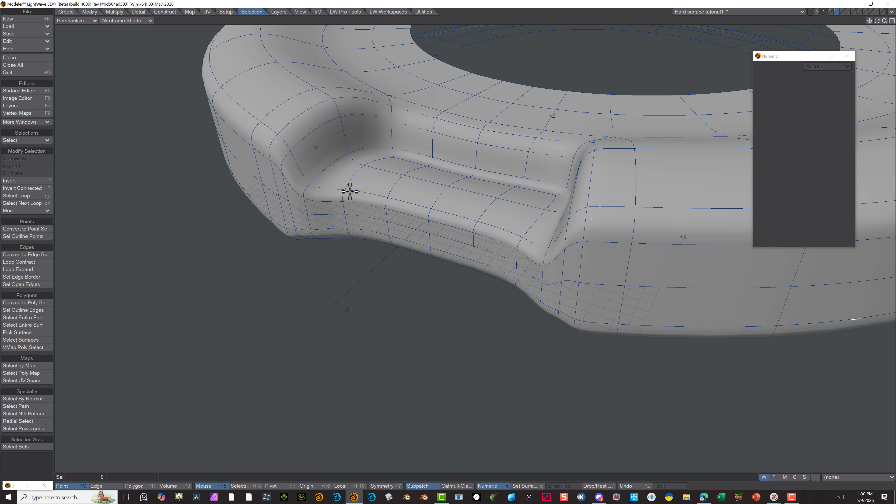
pyautogui.scroll(2, 402, 137)
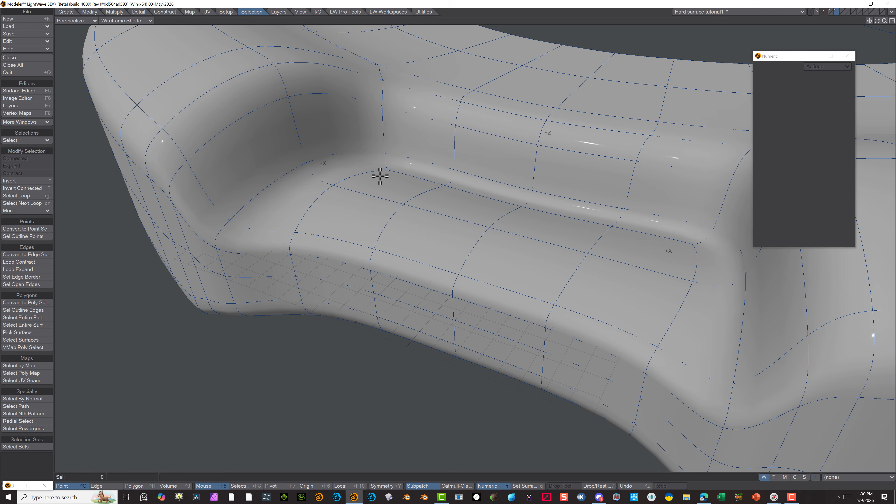
pyautogui.click(15, 464)
pyautogui.moveTo(409, 146); pyautogui.dragTo(391, 143, button='right')
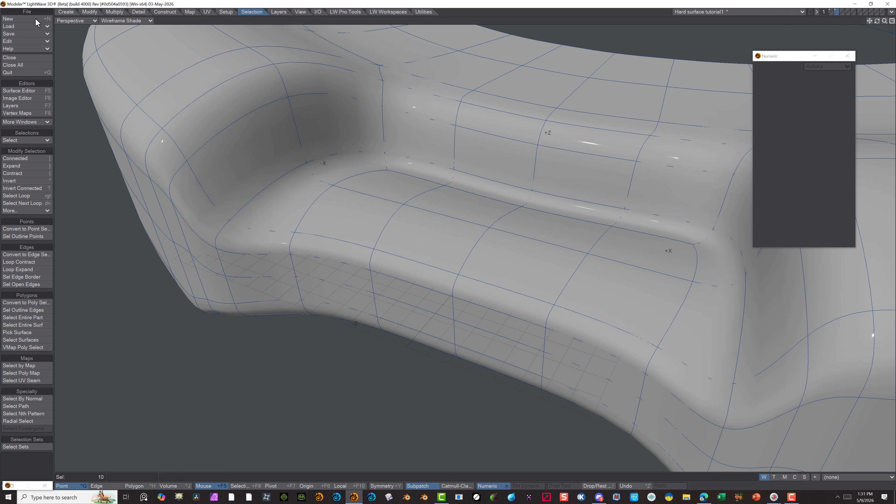
# In the Back view, move the selected recess-floor points straight up by 1.875" in Y
pyautogui.click(70, 20)
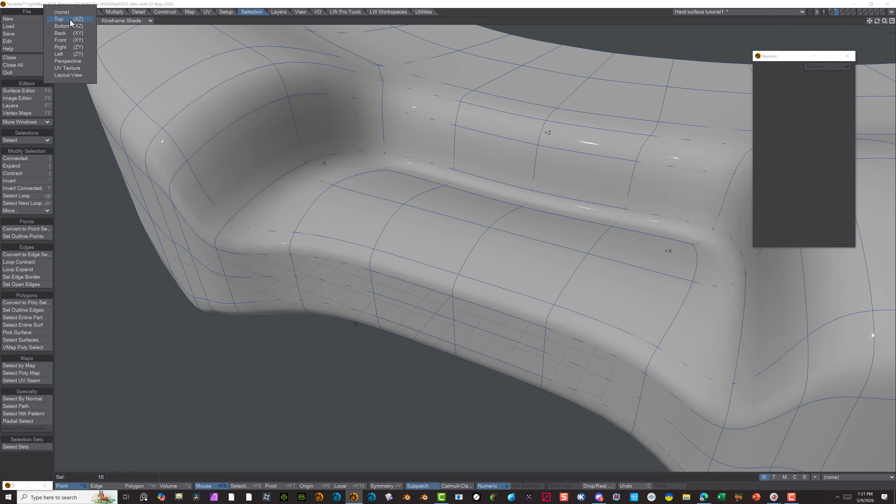
pyautogui.click(61, 40)
pyautogui.scroll(-2, 367, 179)
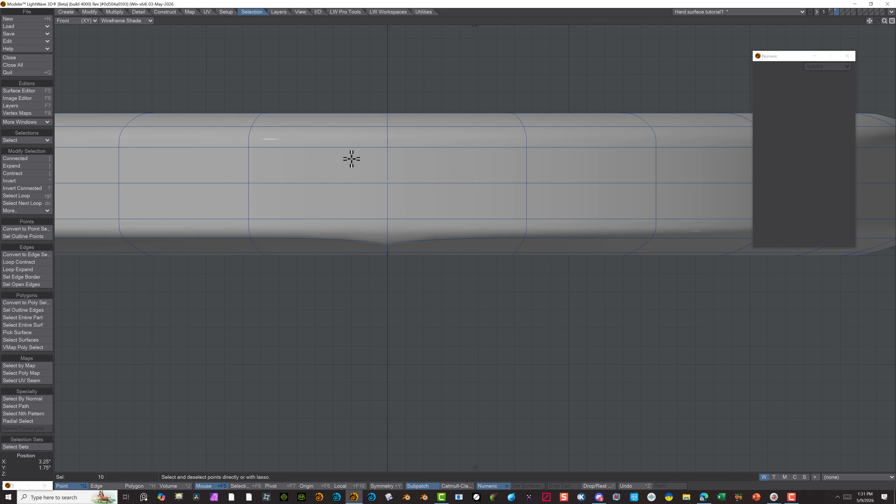
pyautogui.click(80, 21)
pyautogui.click(73, 32)
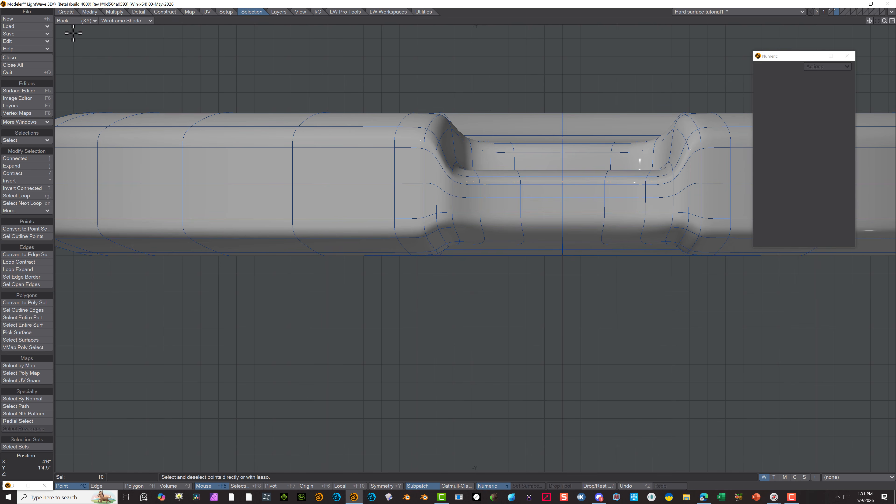
pyautogui.scroll(2, 665, 135)
pyautogui.scroll(1, 666, 135)
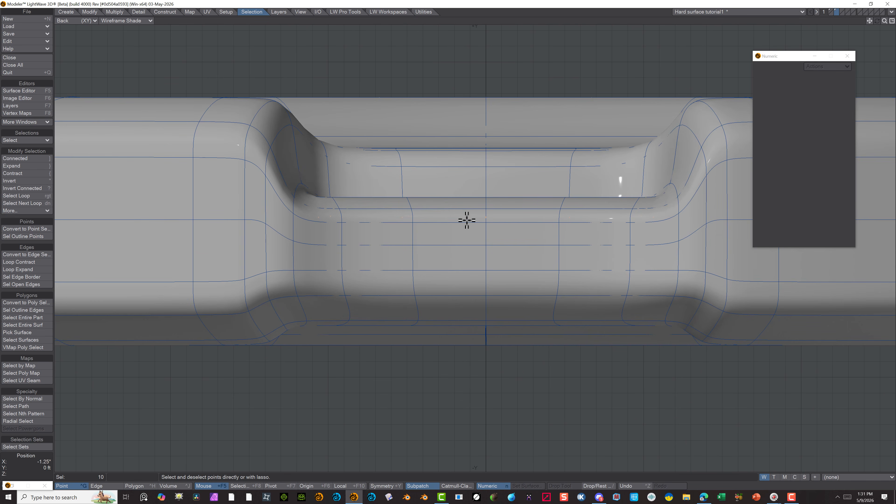
pyautogui.press('t')
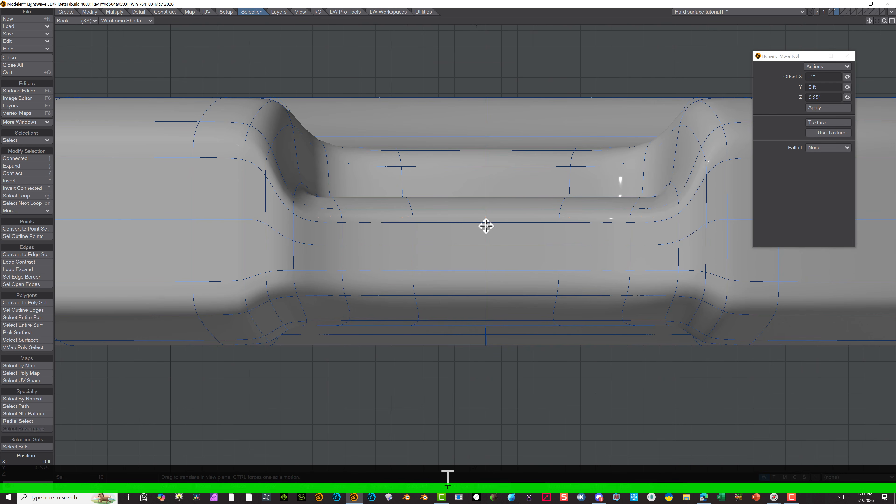
pyautogui.moveTo(486, 226); pyautogui.dragTo(486, 187)
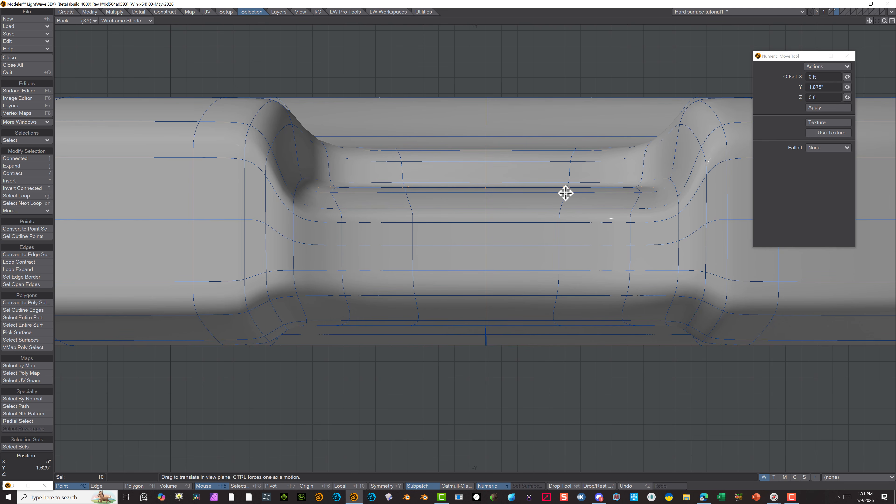
# Inspect the raised recess floor with Texture shading in the Back and Perspective views, and return the shading to Wireframe Shade
pyautogui.scroll(-4, 512, 238)
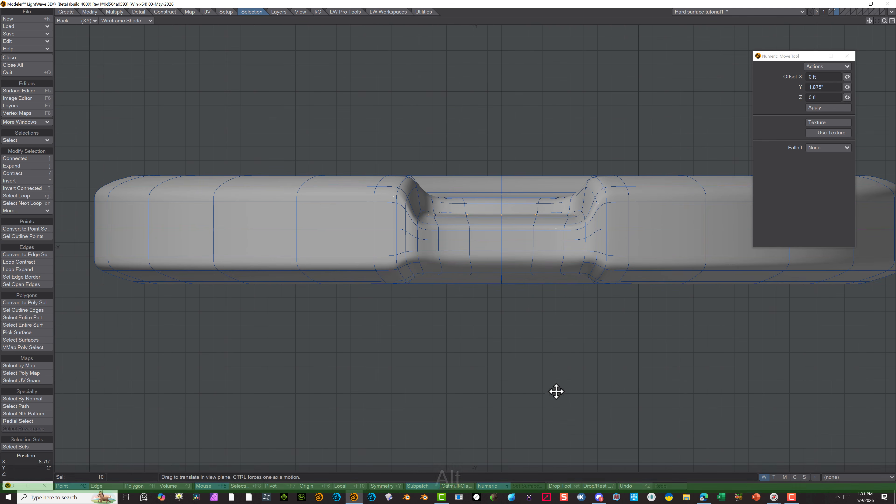
pyautogui.keyDown('alt'); pyautogui.moveTo(518, 329); pyautogui.dragTo(492, 366); pyautogui.keyUp('alt')
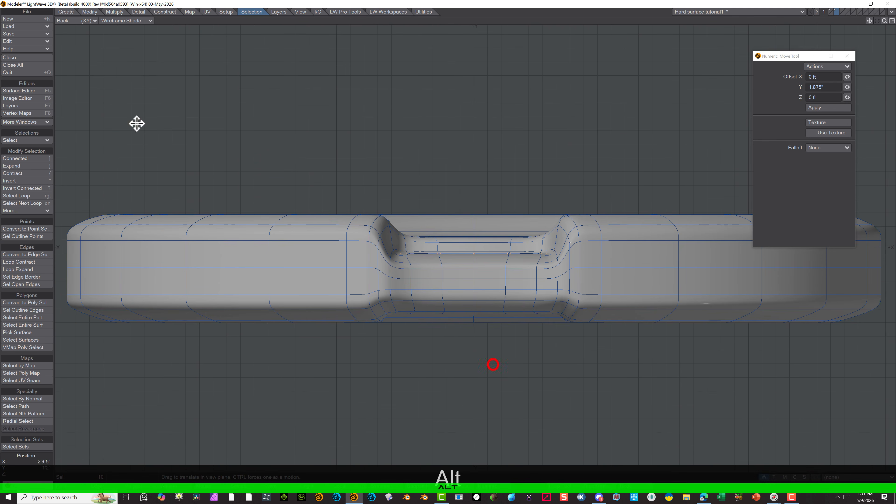
pyautogui.click(104, 22)
pyautogui.click(97, 68)
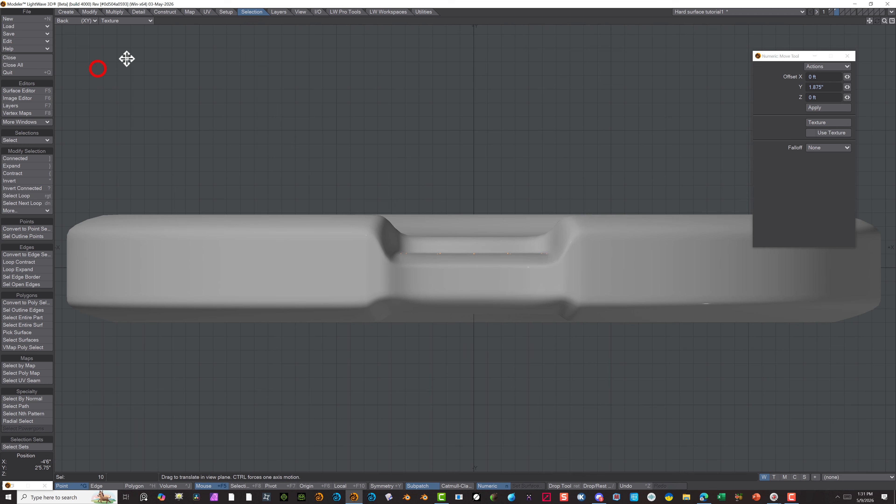
pyautogui.click(69, 22)
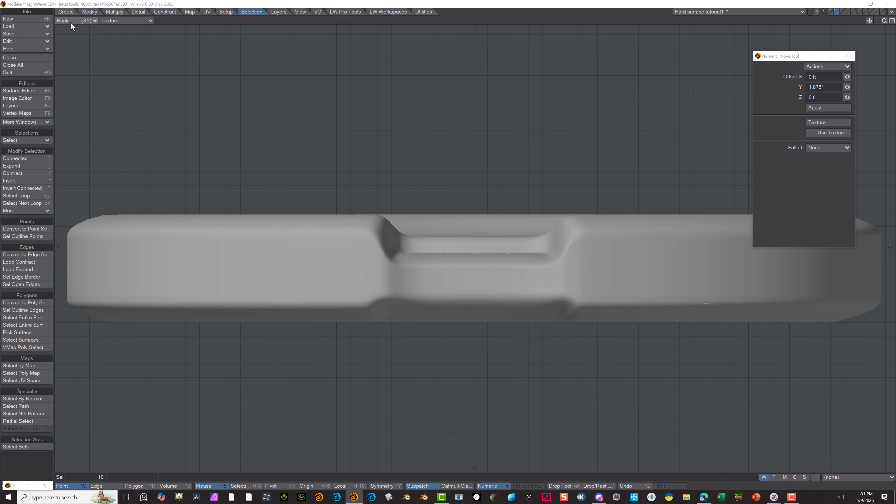
pyautogui.click(69, 63)
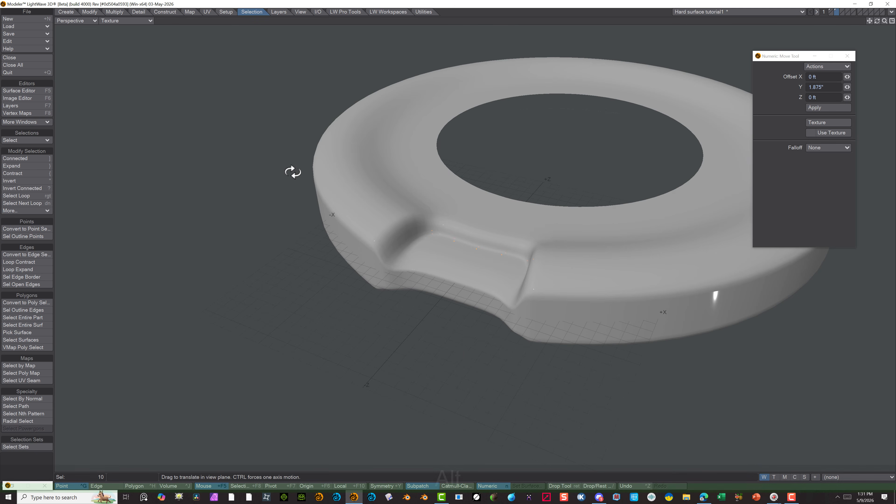
pyautogui.keyDown('alt'); pyautogui.moveTo(292, 174); pyautogui.dragTo(390, 180); pyautogui.keyUp('alt')
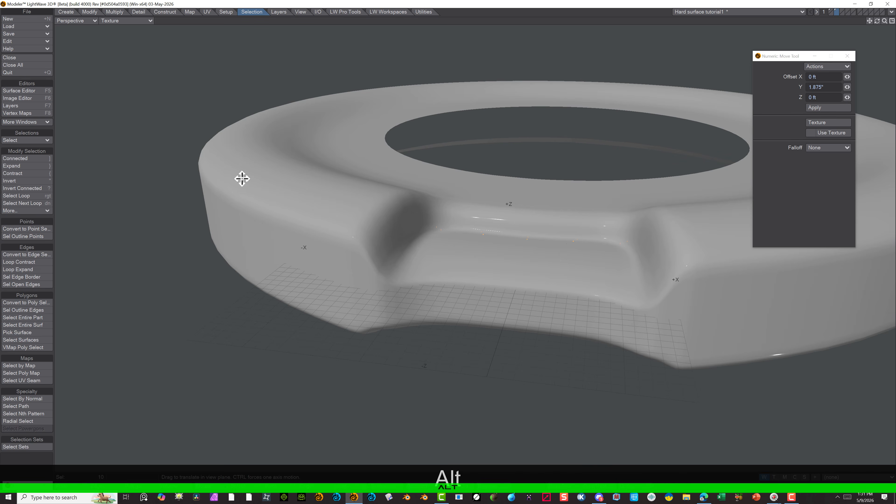
pyautogui.click(125, 22)
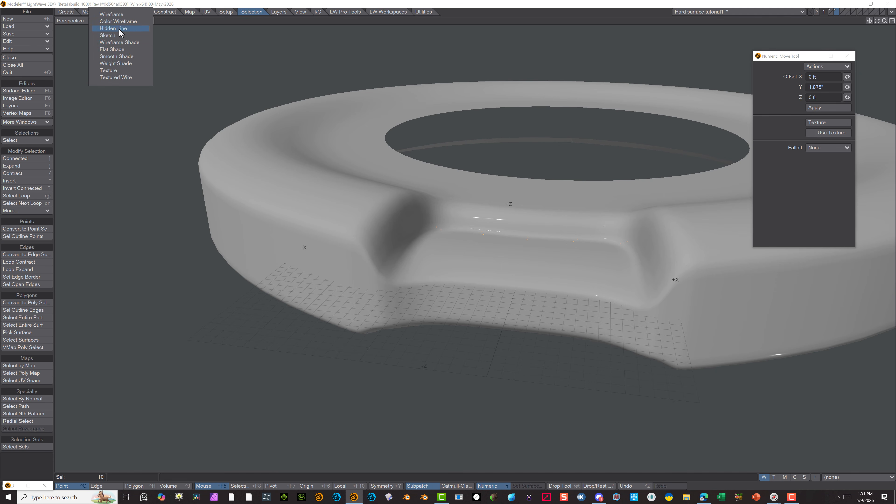
pyautogui.click(121, 42)
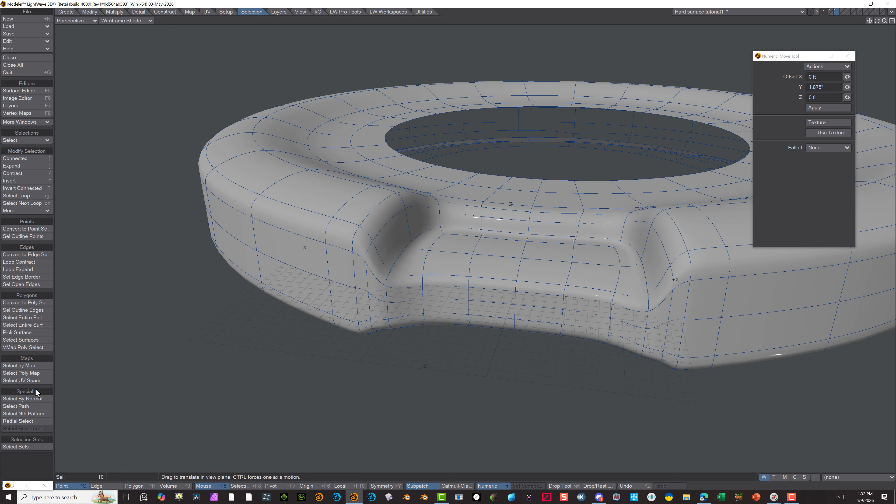
# Switch to polygon selection, select two polygons on the recess rim and cut an edge loop around the rim with BandSaw Pro at 10%
pyautogui.click(102, 486)
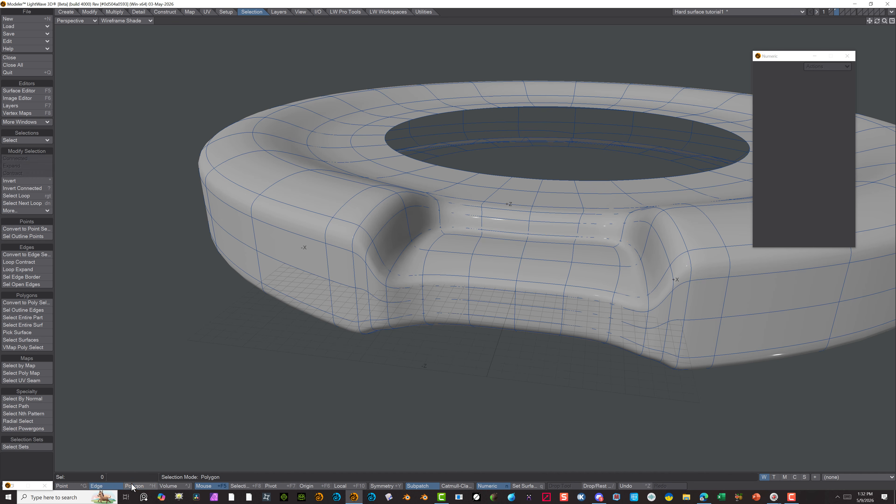
pyautogui.click(132, 485)
pyautogui.click(43, 457)
pyautogui.click(369, 228)
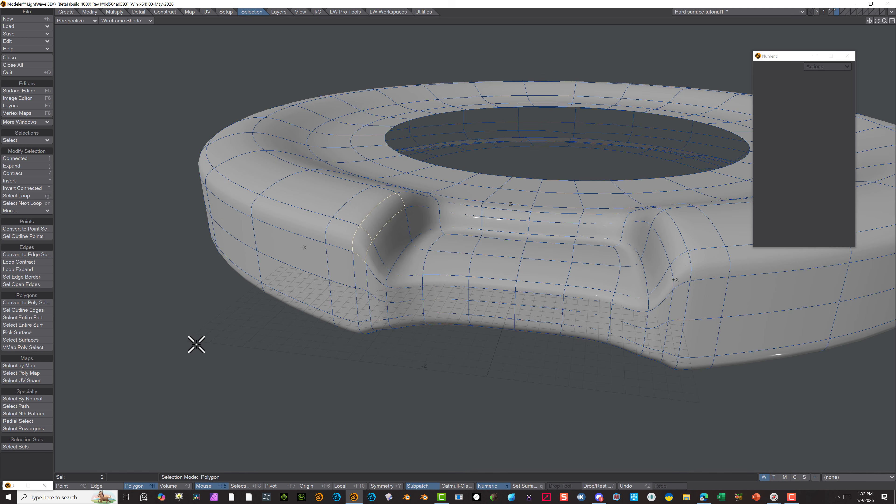
pyautogui.click(20, 270)
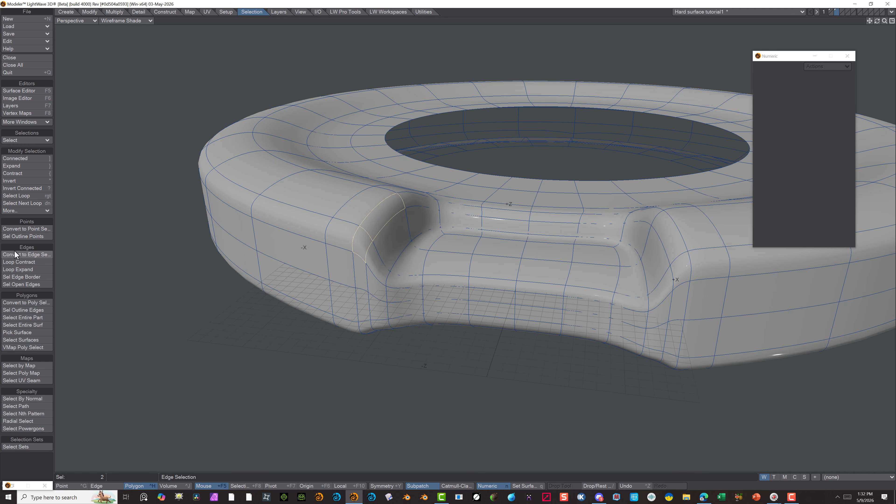
pyautogui.click(119, 14)
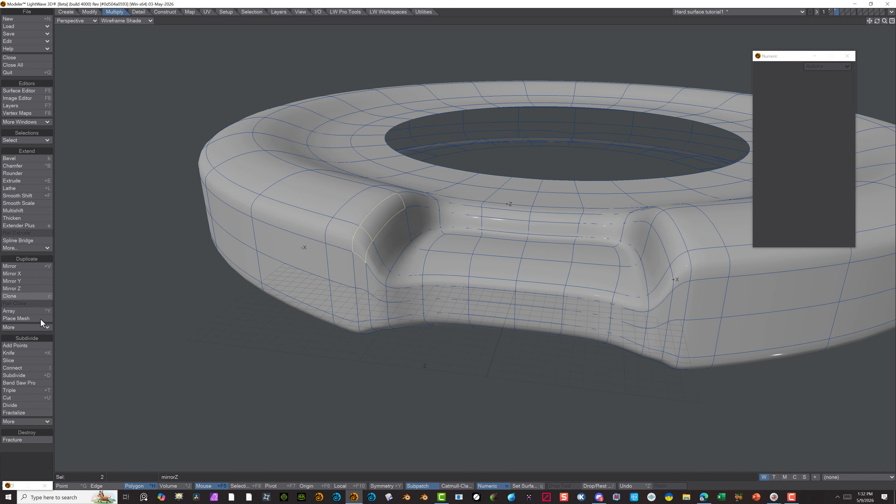
pyautogui.click(30, 377)
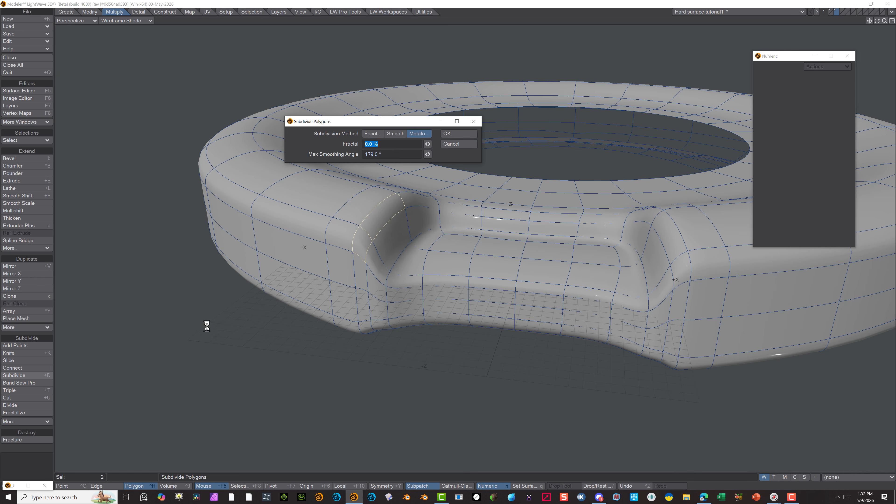
pyautogui.click(28, 380)
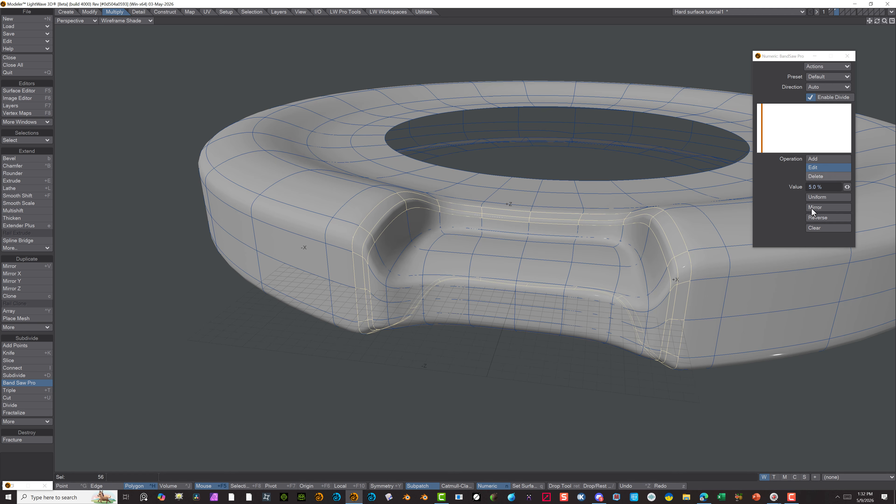
pyautogui.moveTo(847, 187); pyautogui.dragTo(854, 187)
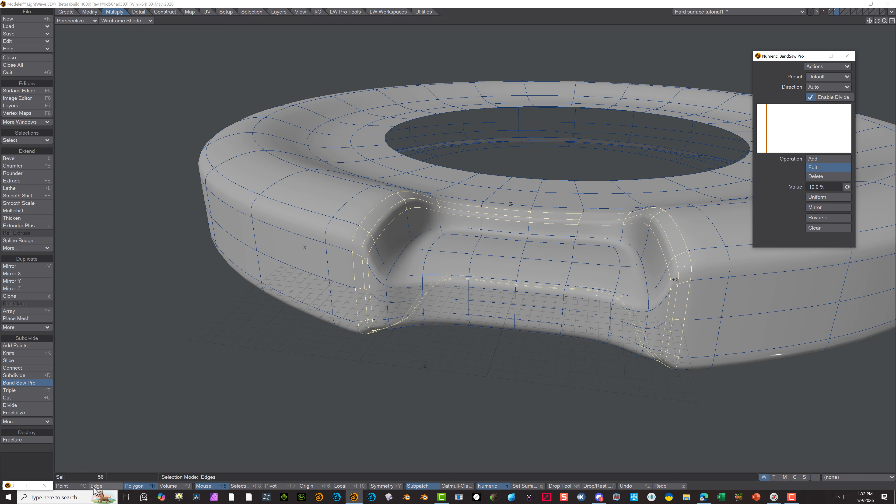
pyautogui.click(31, 383)
pyautogui.click(44, 453)
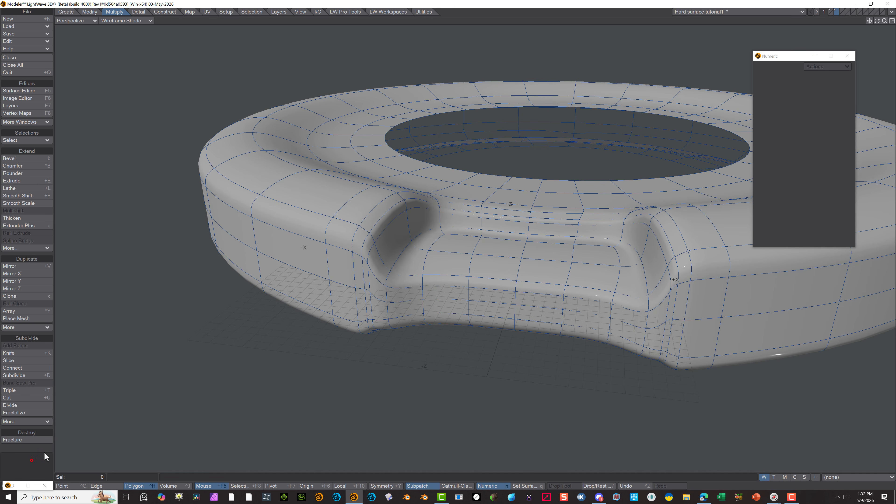
# Select the outer-wall polygons just below the recess's front edge and cut a loop around the disc with BandSaw Pro at 90%
pyautogui.click(388, 290)
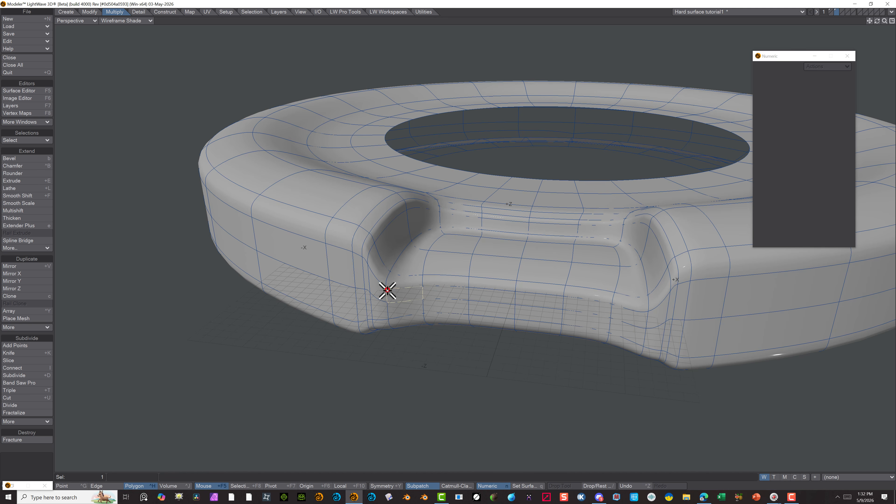
pyautogui.click(394, 295)
pyautogui.click(381, 291)
pyautogui.click(394, 296)
pyautogui.click(20, 381)
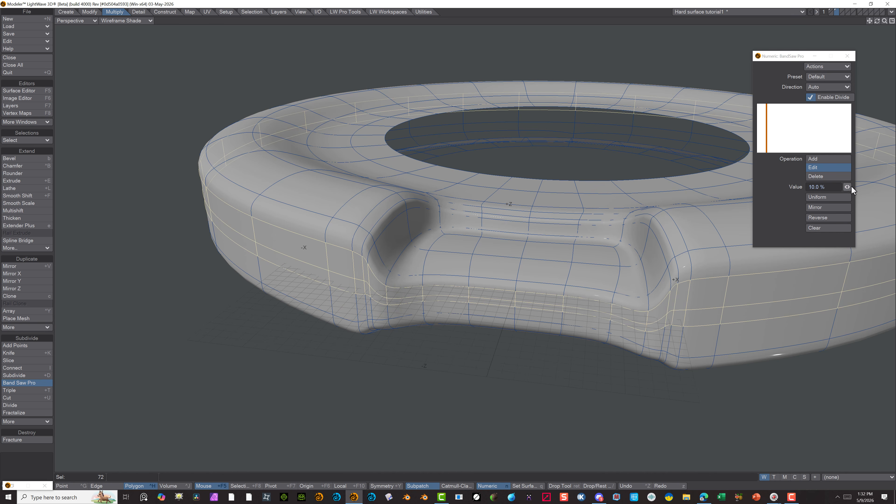
pyautogui.moveTo(850, 186); pyautogui.dragTo(895, 186)
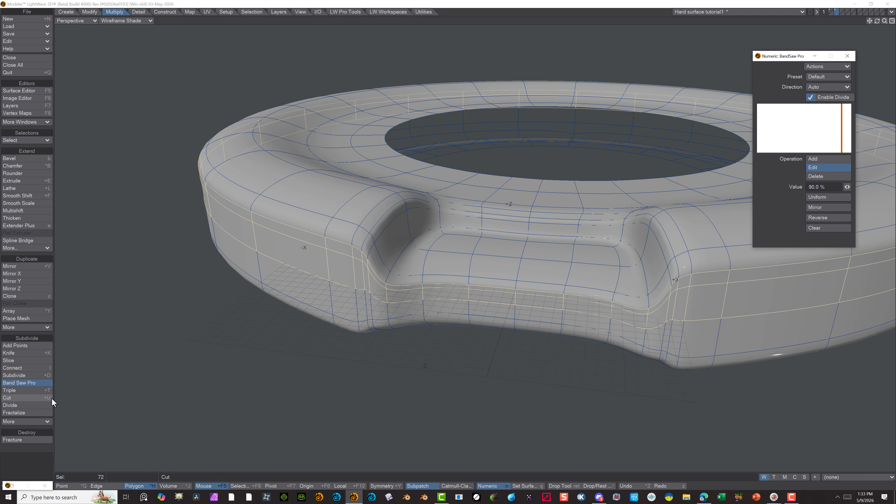
pyautogui.click(25, 384)
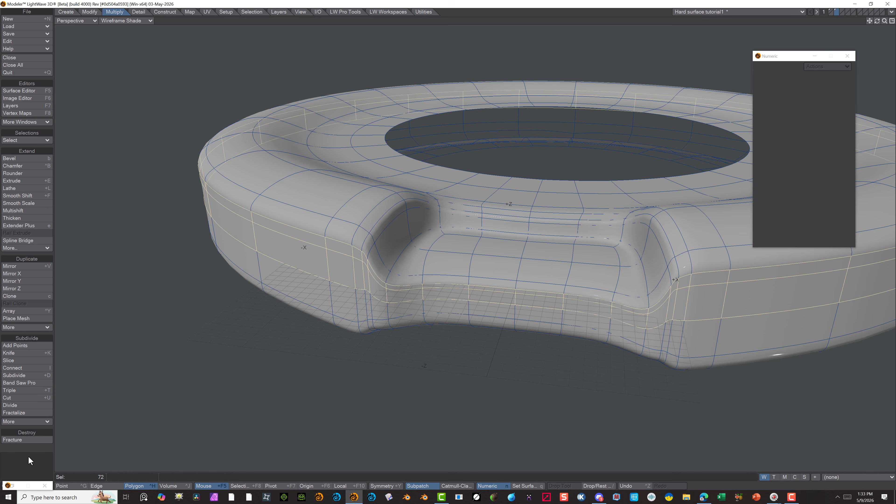
pyautogui.click(28, 472)
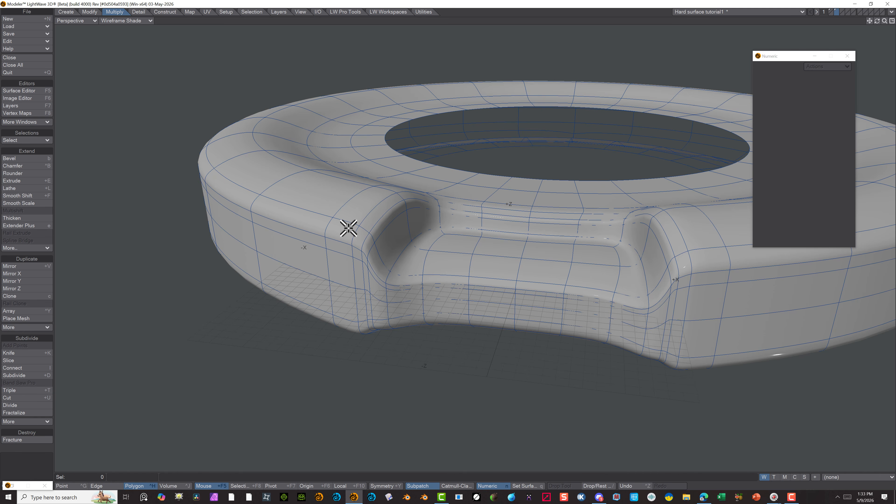
pyautogui.moveTo(696, 260); pyautogui.dragTo(676, 262)
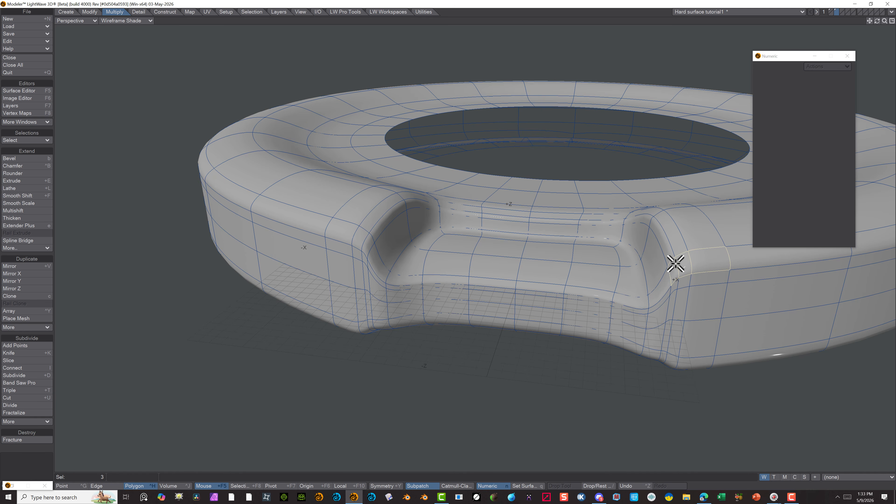
pyautogui.click(16, 383)
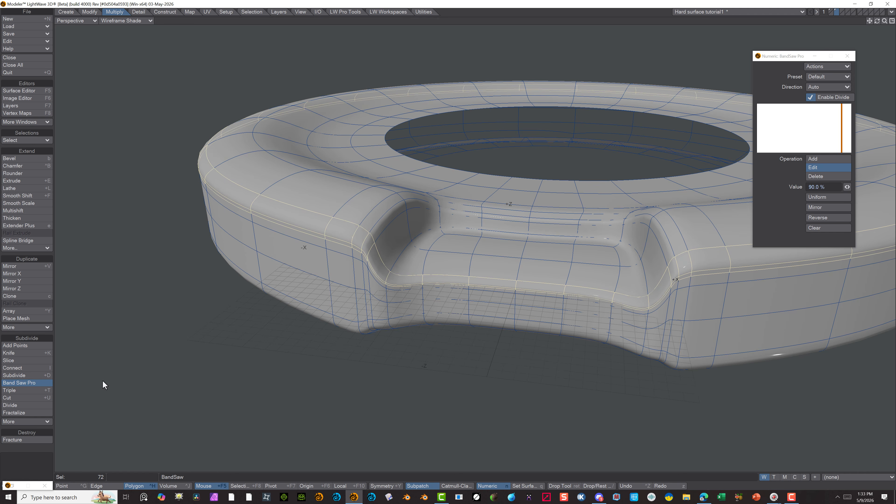
pyautogui.hotkey('ctrl', 'z')
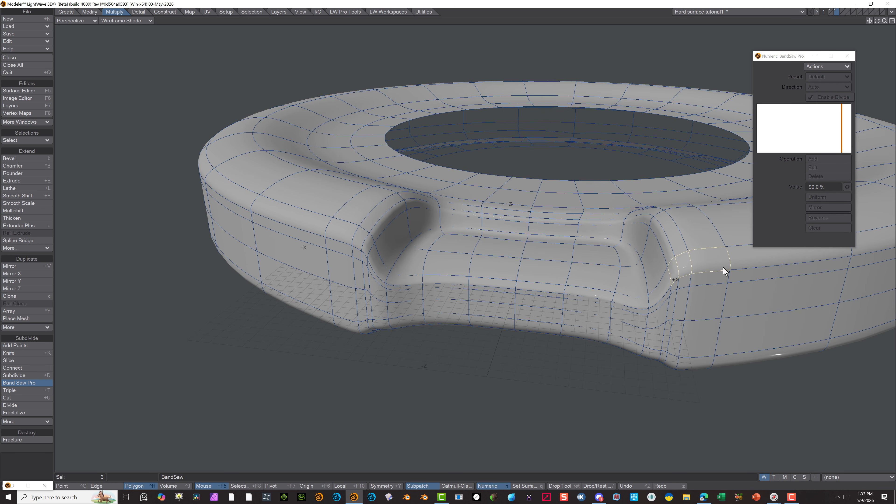
pyautogui.click(850, 55)
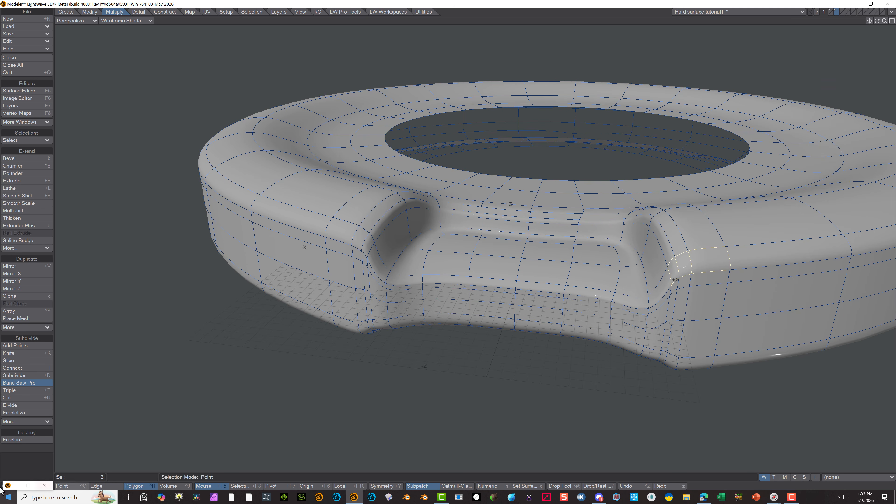
pyautogui.click(13, 384)
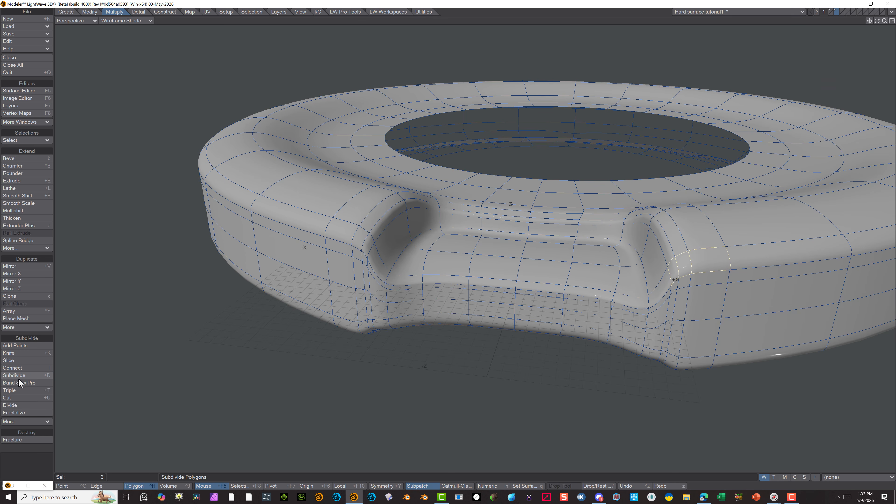
pyautogui.click(18, 376)
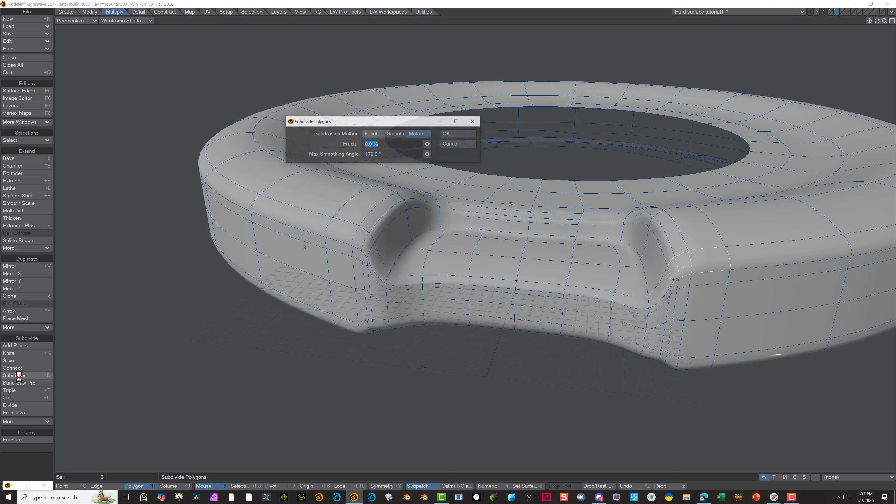
pyautogui.click(460, 144)
pyautogui.click(45, 459)
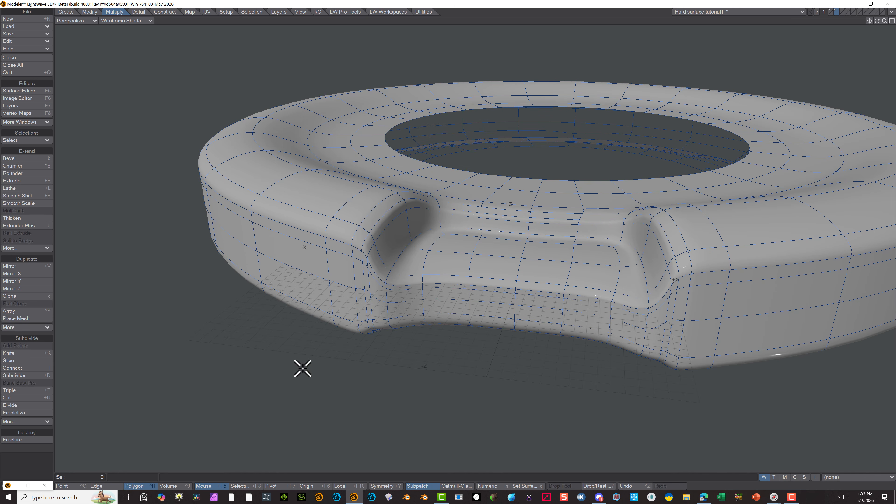
# Select two neighbouring polygons on the upper outer rim beside the recess and cut an edge loop around the disc with BandSaw Pro
pyautogui.moveTo(703, 261); pyautogui.dragTo(678, 264)
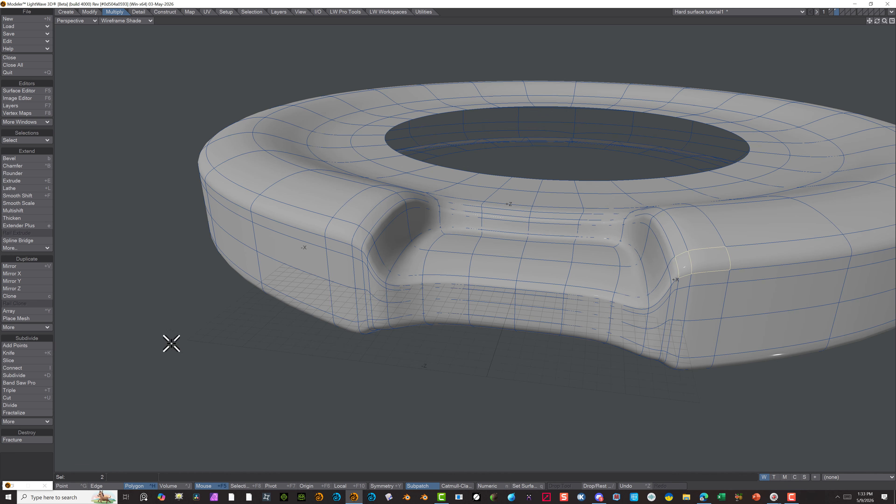
pyautogui.click(41, 383)
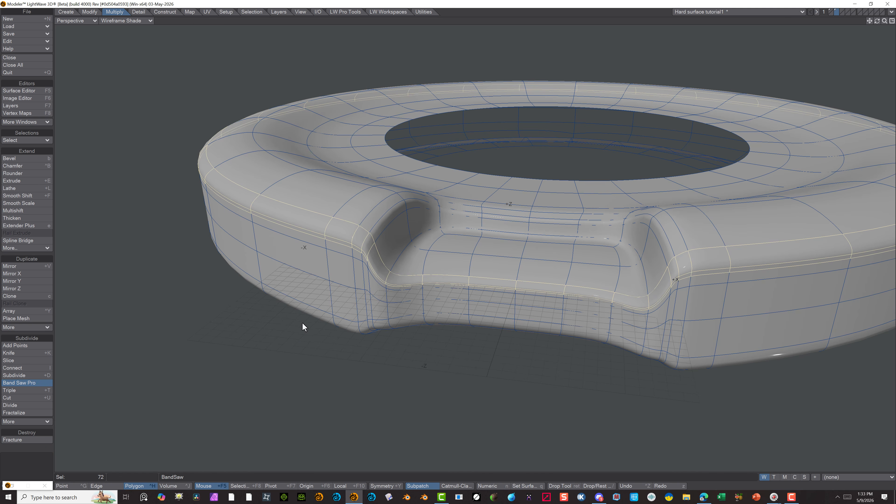
pyautogui.click(46, 383)
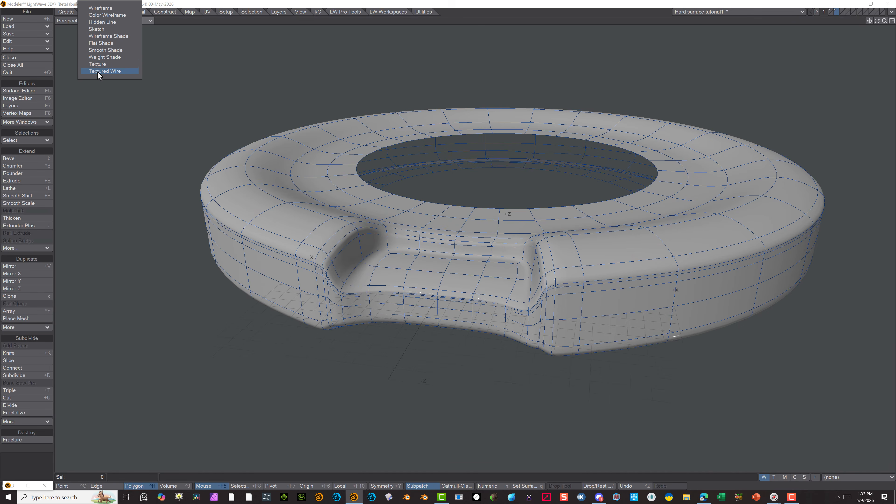
# Set the Perspective view's shading to Texture and examine the sharpened recess and outer rim from several angles
pyautogui.click(96, 66)
pyautogui.scroll(2, 116, 183)
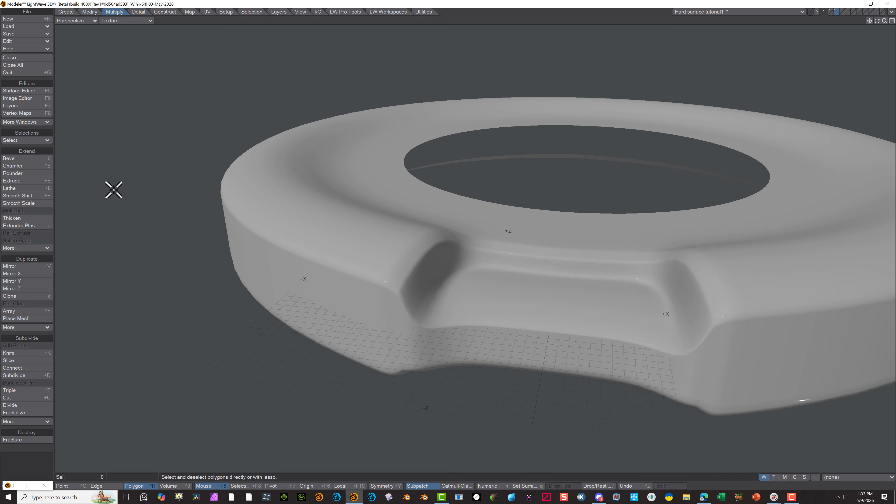
pyautogui.keyDown('alt'); pyautogui.moveTo(252, 187); pyautogui.dragTo(589, 137); pyautogui.keyUp('alt')
pyautogui.scroll(-3, 586, 141)
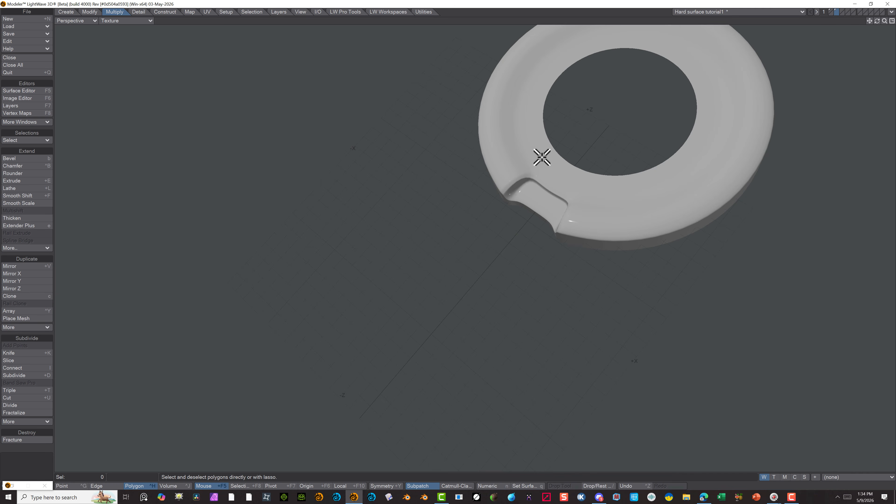
pyautogui.scroll(-3, 440, 176)
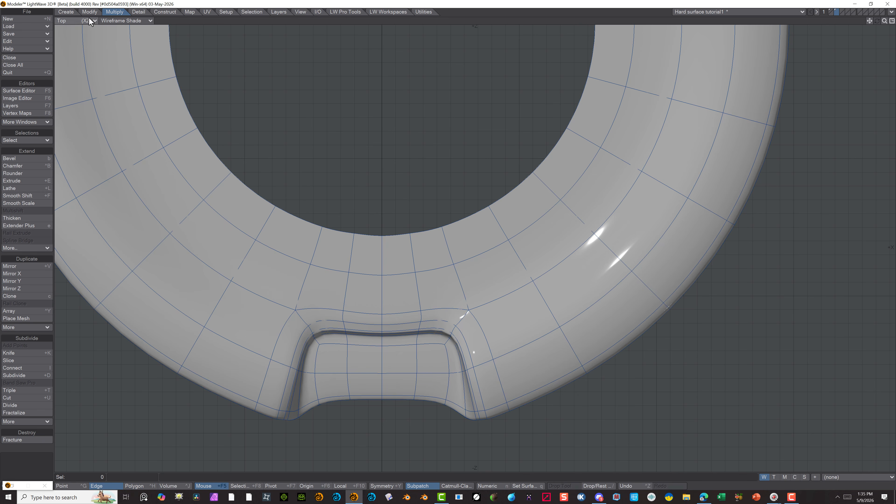
# Return to the Perspective view and examine the whole disc from several angles, first in Wireframe Shade and finally with Texture shading
pyautogui.click(72, 22)
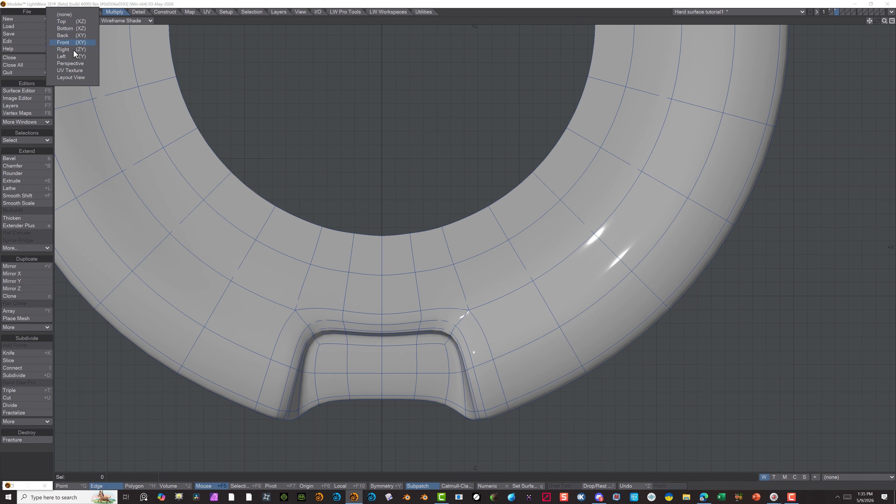
pyautogui.click(70, 64)
pyautogui.scroll(-2, 381, 274)
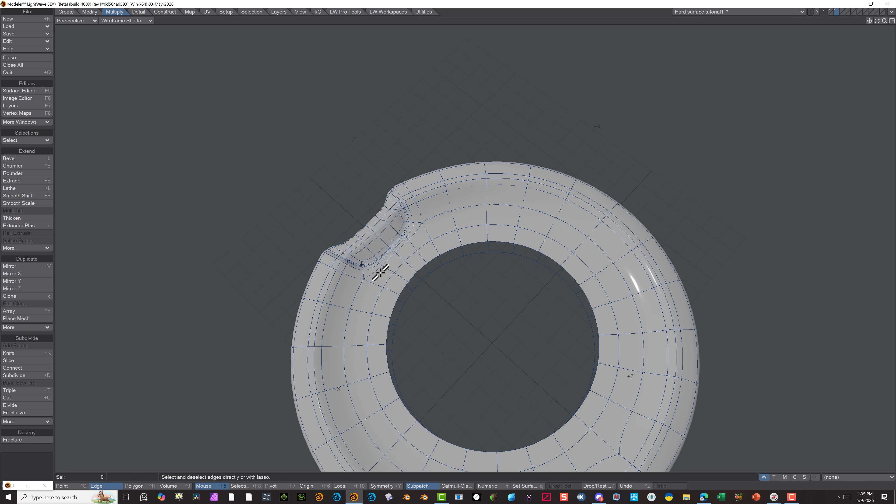
pyautogui.keyDown('alt'); pyautogui.moveTo(560, 352); pyautogui.dragTo(460, 333); pyautogui.keyUp('alt')
pyautogui.keyDown('alt'); pyautogui.moveTo(522, 303); pyautogui.dragTo(307, 248); pyautogui.keyUp('alt')
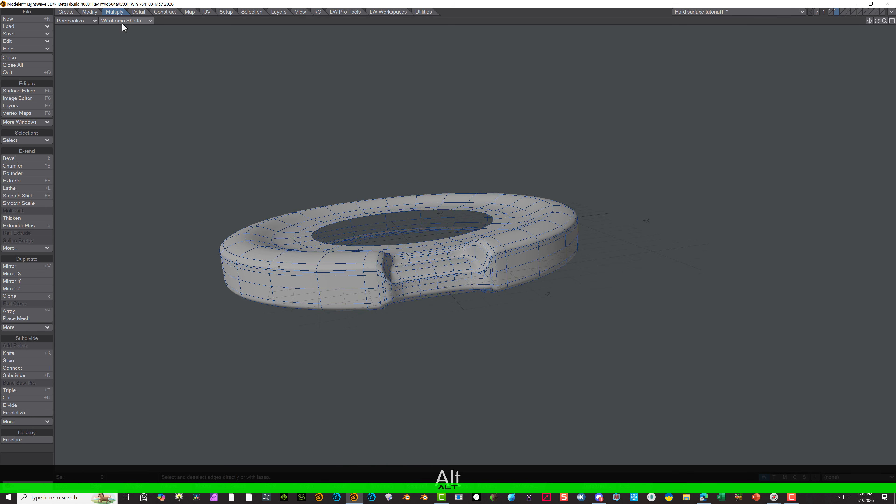
pyautogui.click(122, 22)
pyautogui.click(116, 64)
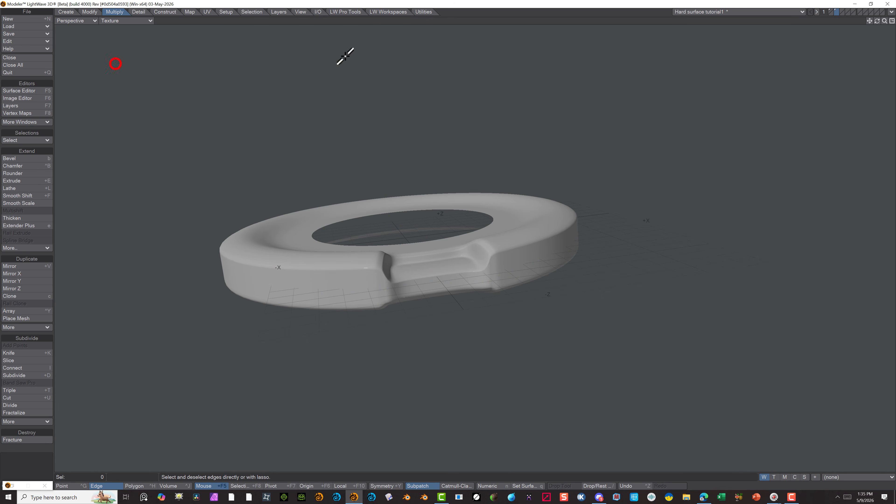
pyautogui.moveTo(528, 140)
pyautogui.keyDown('alt'); pyautogui.mouseDown()
pyautogui.moveTo(482, 232)
pyautogui.moveTo(471, 187)
pyautogui.moveTo(352, 428)
pyautogui.moveTo(393, 187)
pyautogui.moveTo(364, 206)
pyautogui.moveTo(360, 88)
pyautogui.moveTo(451, 121)
pyautogui.moveTo(449, 84)
pyautogui.moveTo(401, 159)
pyautogui.mouseUp(); pyautogui.keyUp('alt')
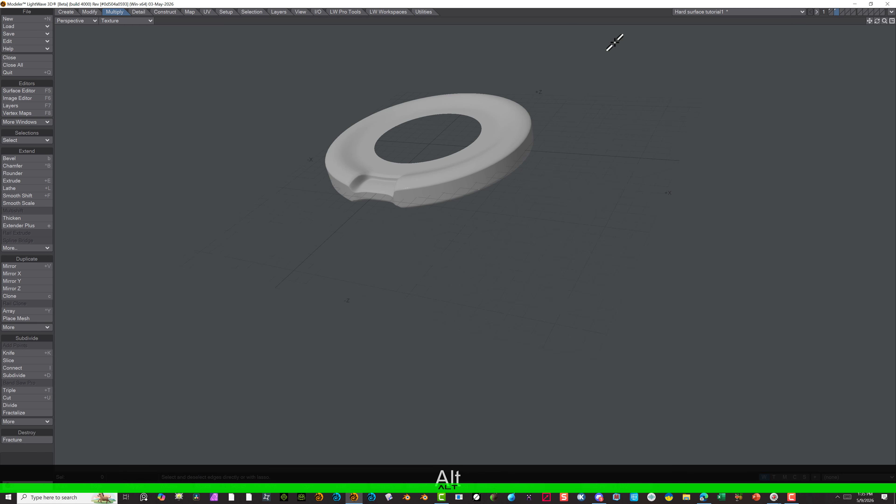
# Show the whole disc in the Top view and set the selection mode to polygons
pyautogui.click(88, 19)
pyautogui.click(97, 22)
pyautogui.scroll(2, 455, 267)
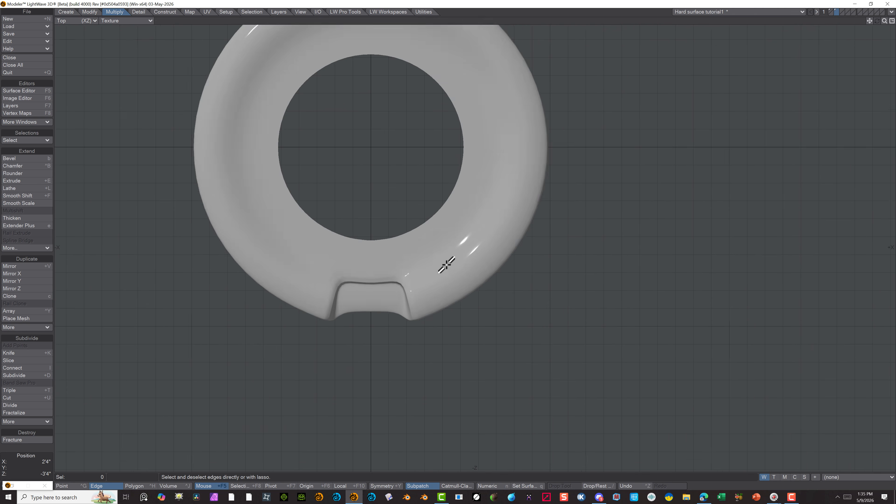
pyautogui.scroll(-2, 465, 312)
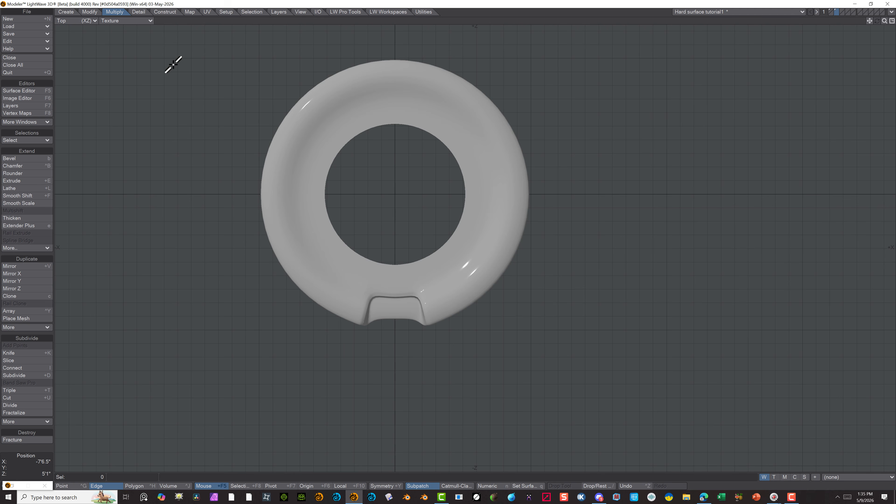
pyautogui.click(91, 13)
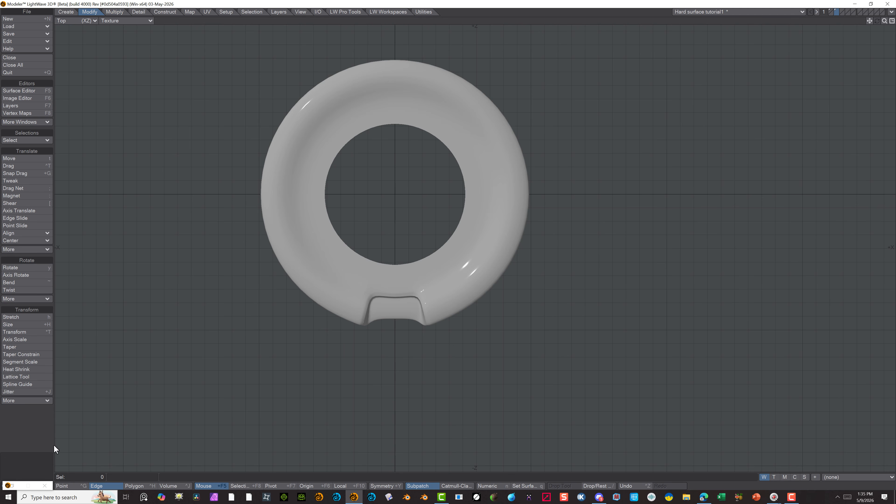
pyautogui.click(129, 486)
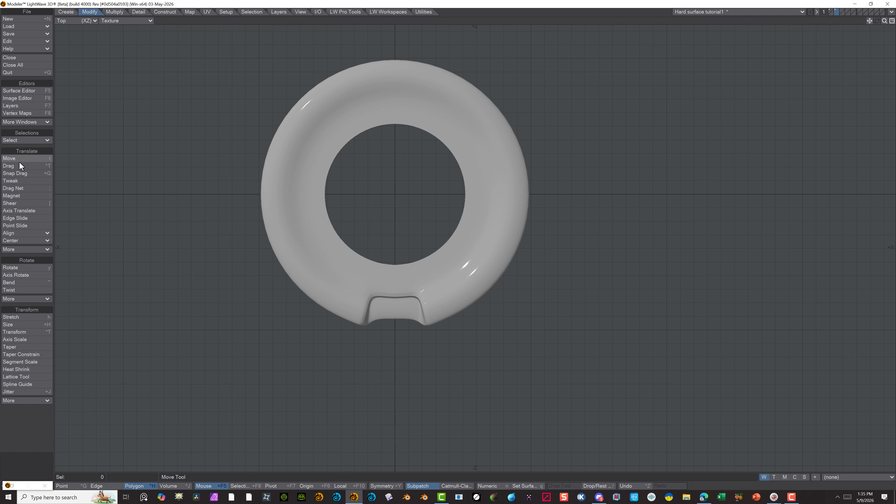
# Rotate the whole disc 45° about the Y axis with the centre at X 0 ft and Z 0 ft, undoing the freehand trial rotation
pyautogui.click(25, 268)
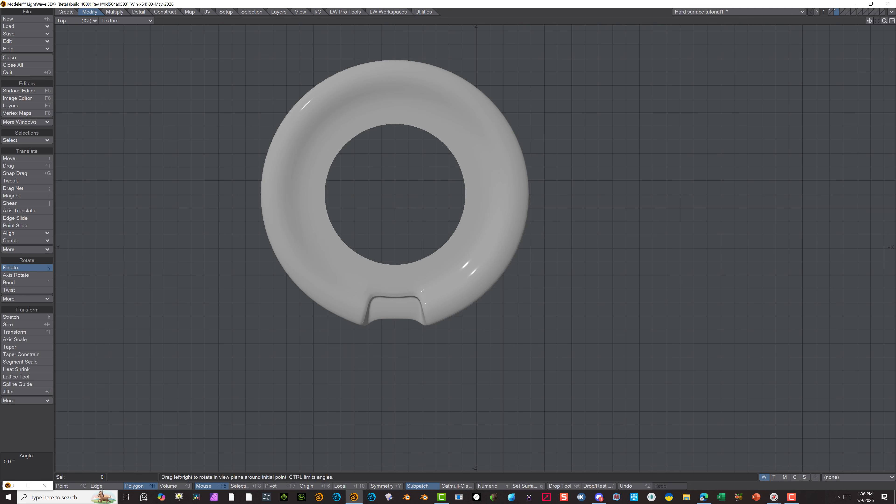
pyautogui.moveTo(395, 194); pyautogui.dragTo(360, 194)
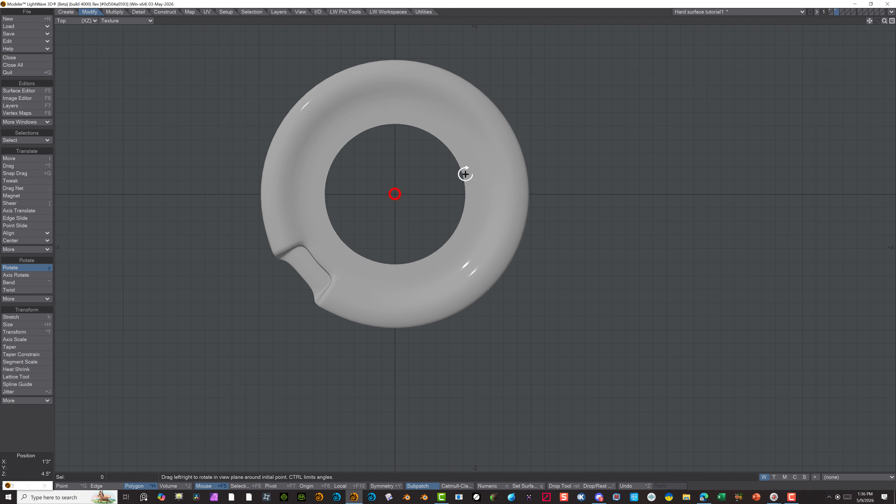
pyautogui.press('n')
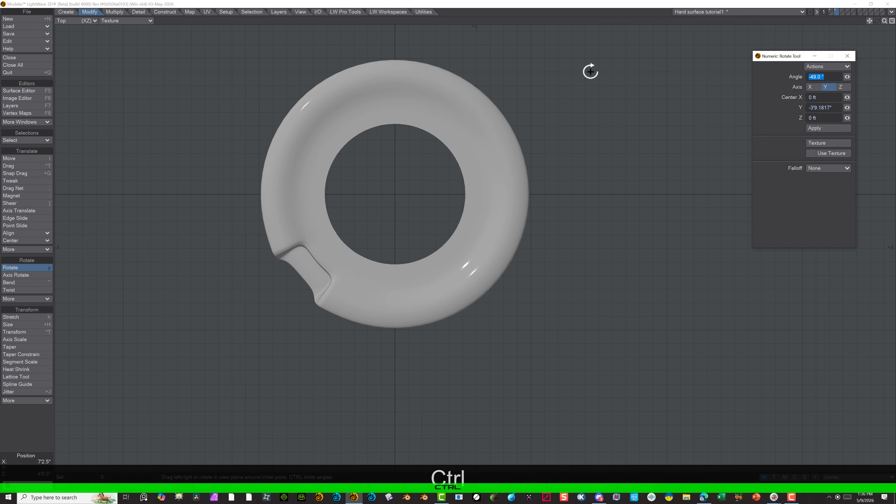
pyautogui.hotkey('ctrl', 'z')
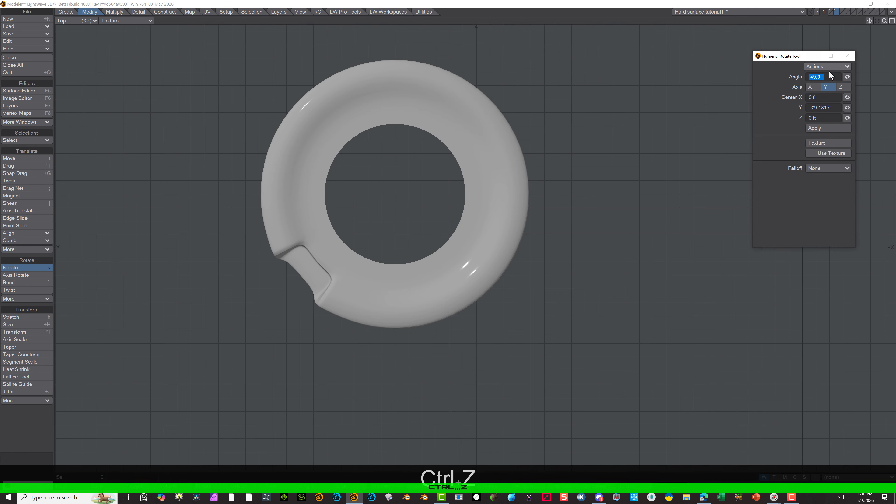
pyautogui.write('45')
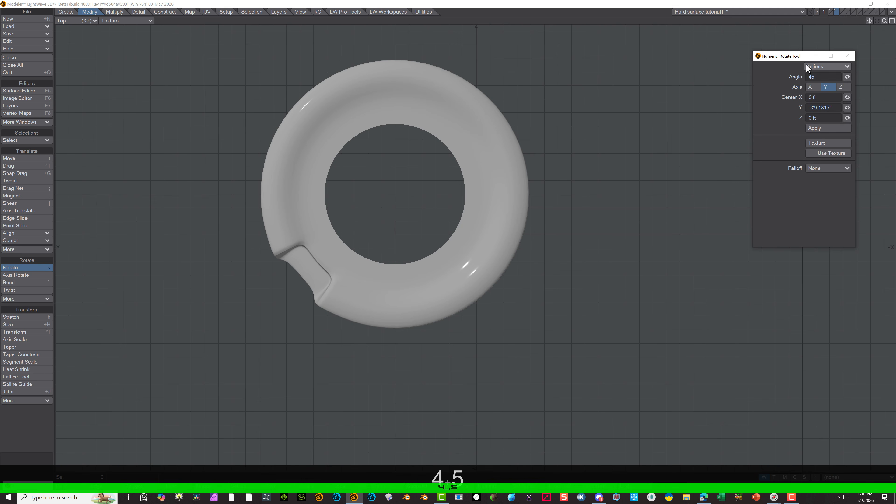
pyautogui.press('Return')
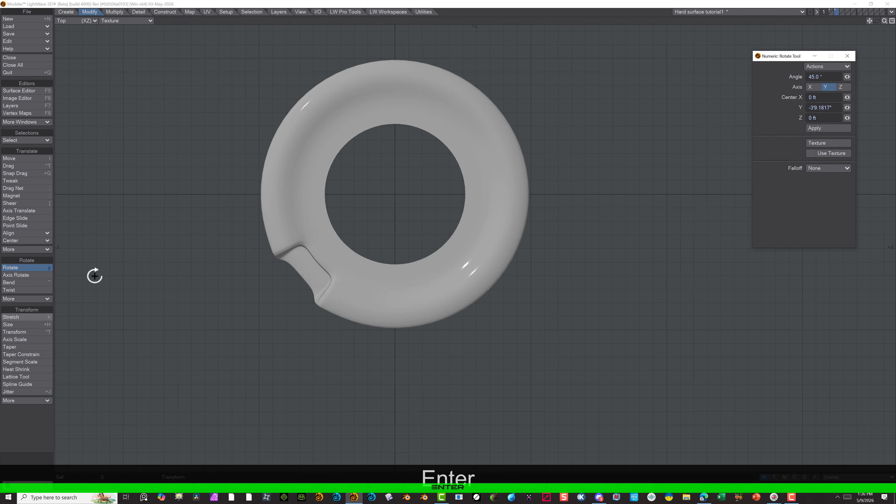
pyautogui.click(38, 267)
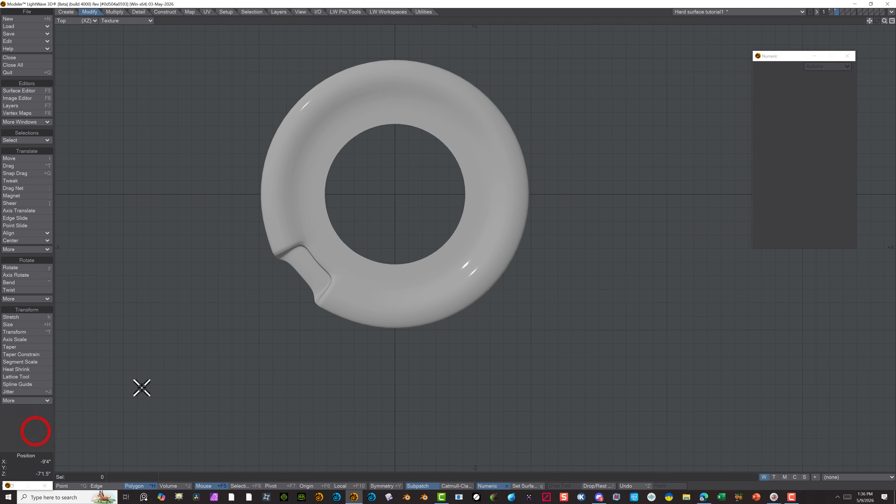
pyautogui.hotkey('ctrl', 'z')
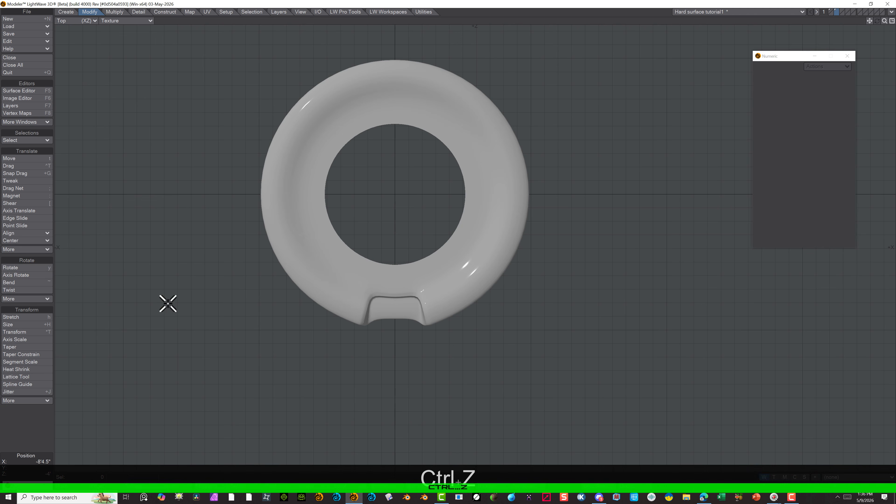
pyautogui.click(16, 269)
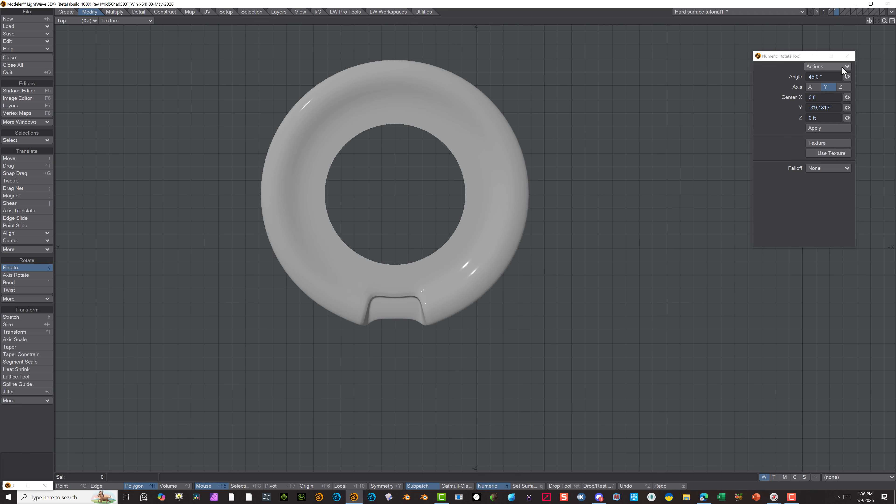
pyautogui.click(824, 128)
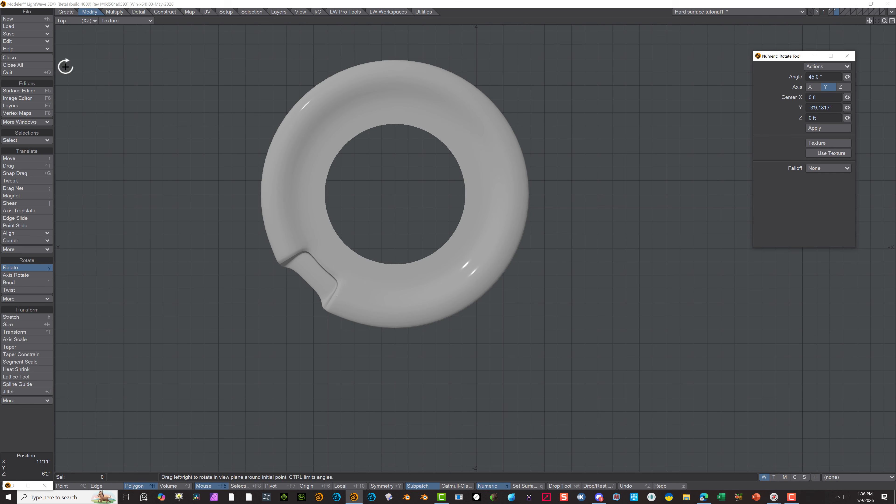
# Set the Top view's shading to Wireframe, change to point selection mode and clear the selected recess points
pyautogui.click(118, 22)
pyautogui.click(113, 17)
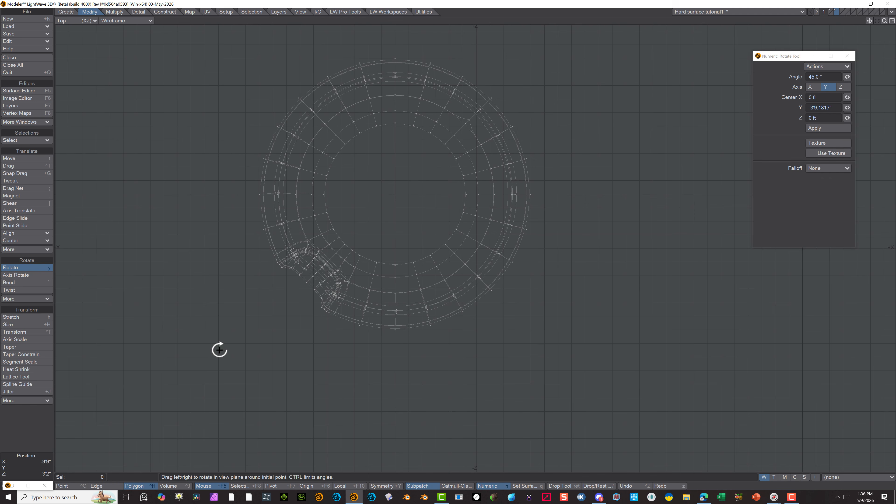
pyautogui.scroll(3, 417, 369)
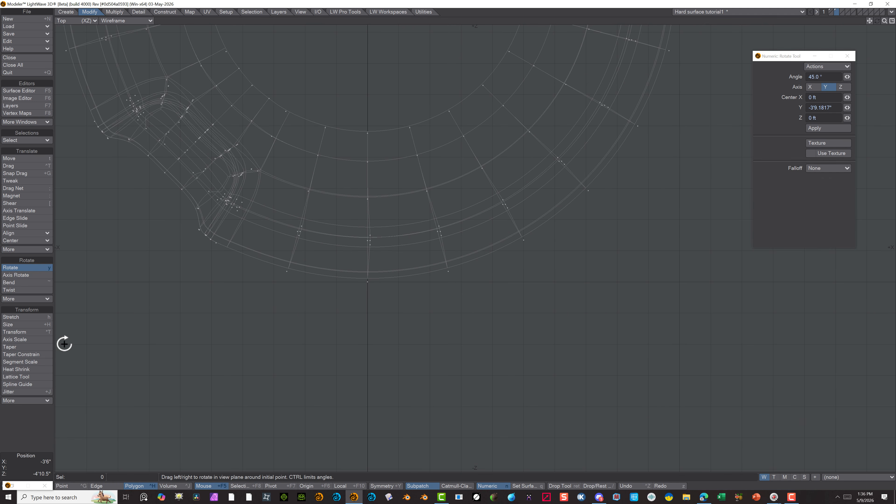
pyautogui.click(62, 485)
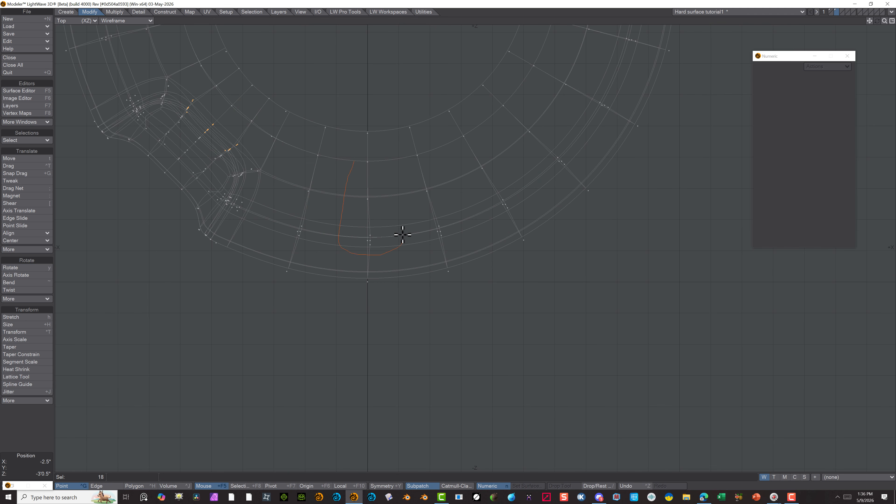
pyautogui.click(30, 439)
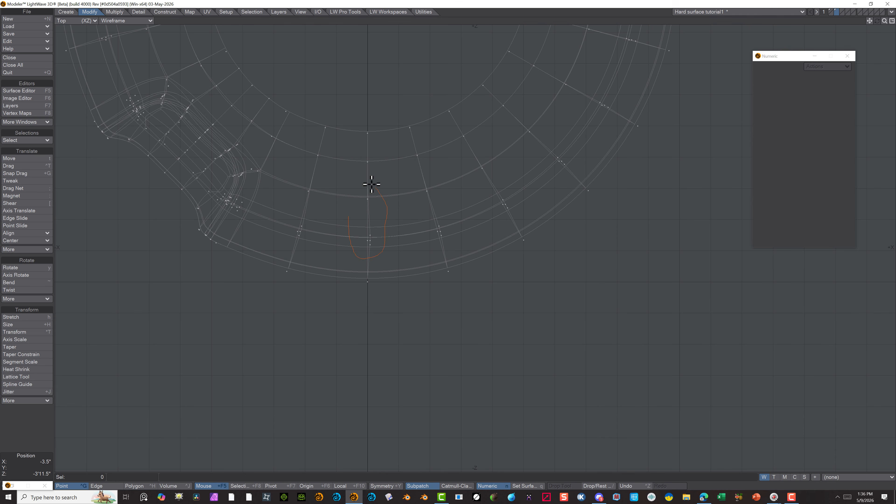
# Select the off-axis points on the disc's front centreline and Stretch them to 0% horizontally and 95% vertically about X 0 ft
pyautogui.moveTo(372, 184); pyautogui.dragTo(352, 205, button='right')
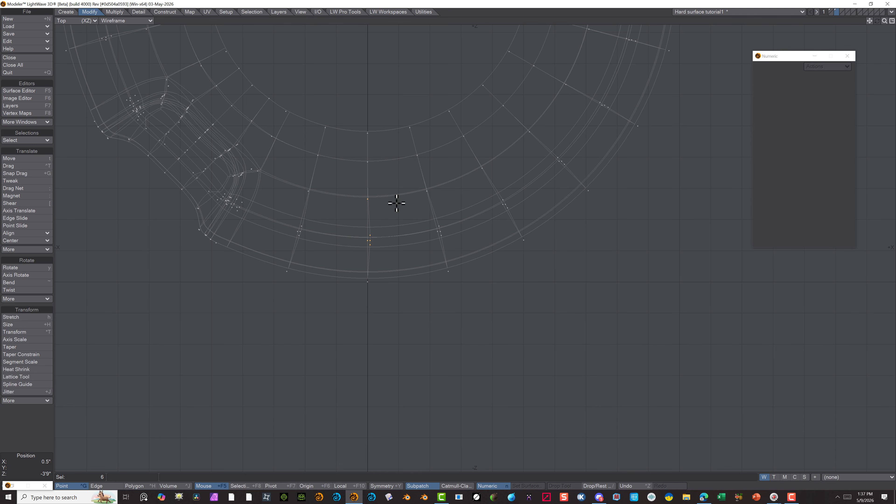
pyautogui.press('h')
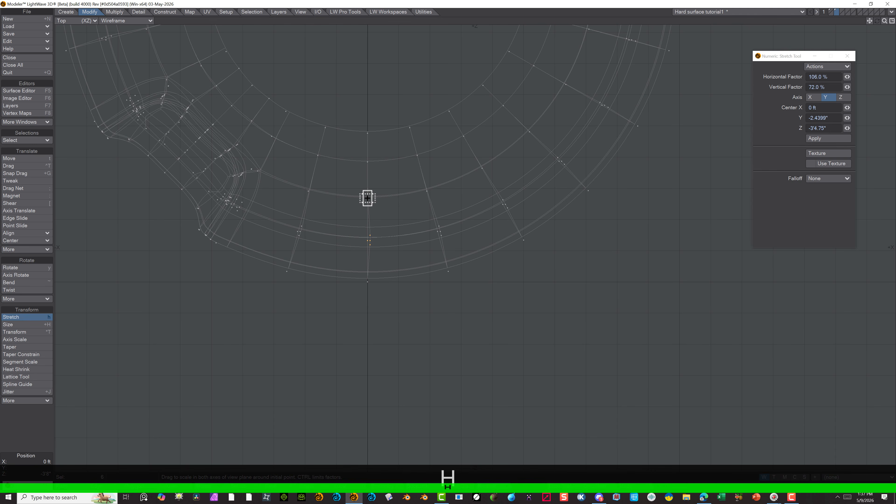
pyautogui.moveTo(367, 199); pyautogui.dragTo(368, 197)
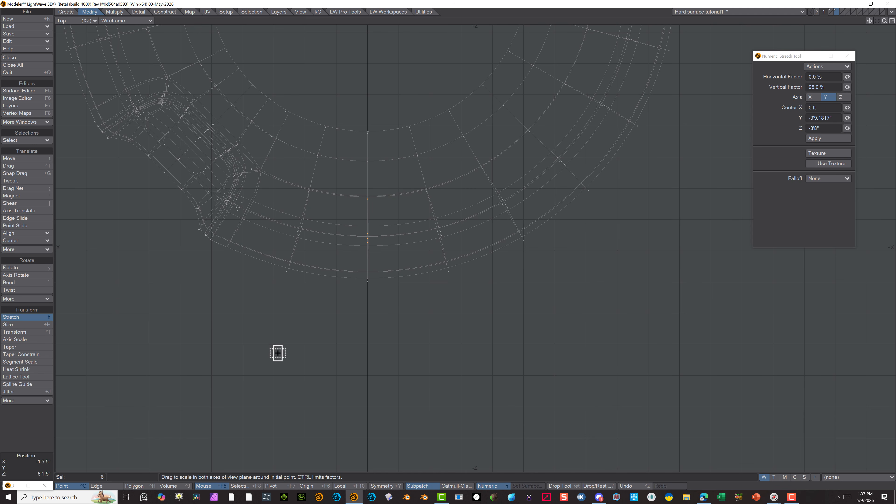
pyautogui.click(100, 486)
pyautogui.click(85, 486)
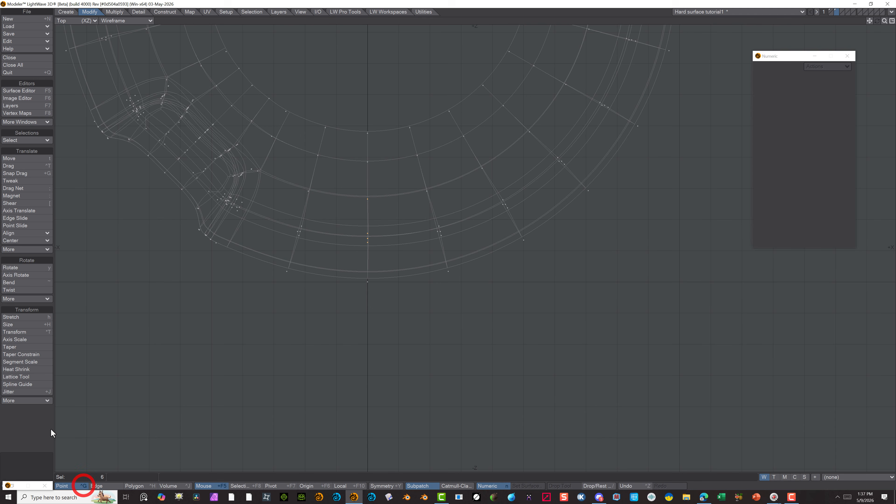
# Select all polygons of the disc half without the recess, on the positive X side, and delete them
pyautogui.scroll(-5, 302, 287)
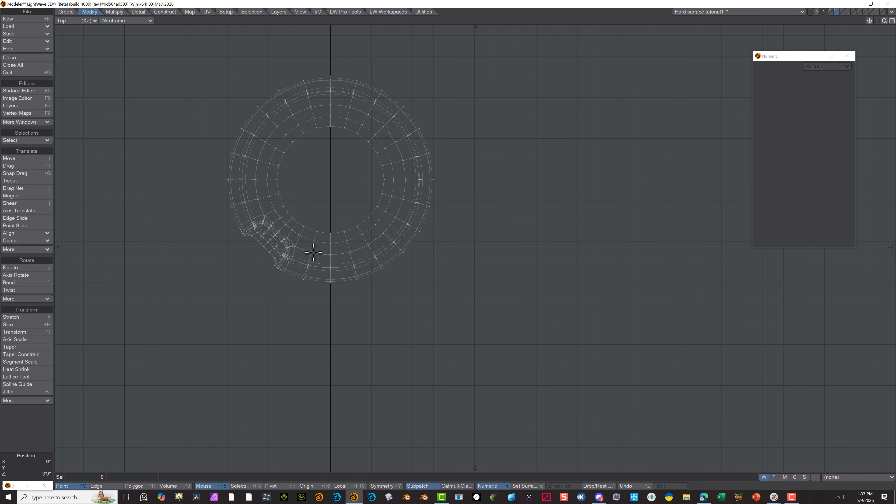
pyautogui.click(134, 485)
pyautogui.moveTo(341, 142)
pyautogui.mouseDown(button='right')
pyautogui.moveTo(320, 82)
pyautogui.moveTo(570, 177)
pyautogui.moveTo(375, 354)
pyautogui.moveTo(327, 307)
pyautogui.moveTo(330, 188)
pyautogui.mouseUp(button='right')
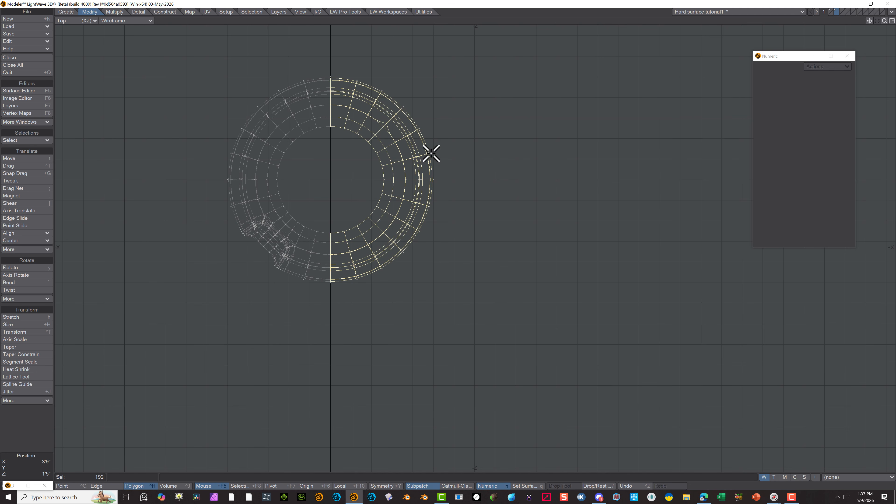
pyautogui.press('Delete')
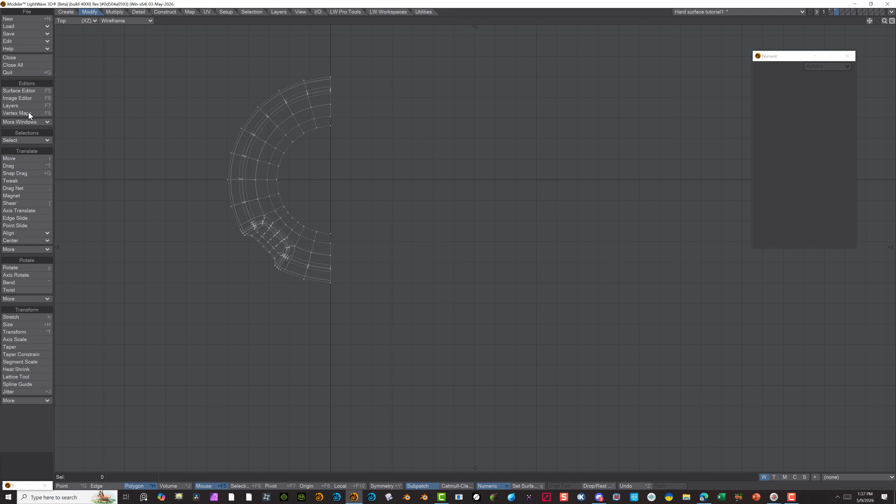
# Try to mirror the half disc across the X axis with Merge Points on and the mirror centre at 0 ft on X, Y and Z
pyautogui.click(113, 11)
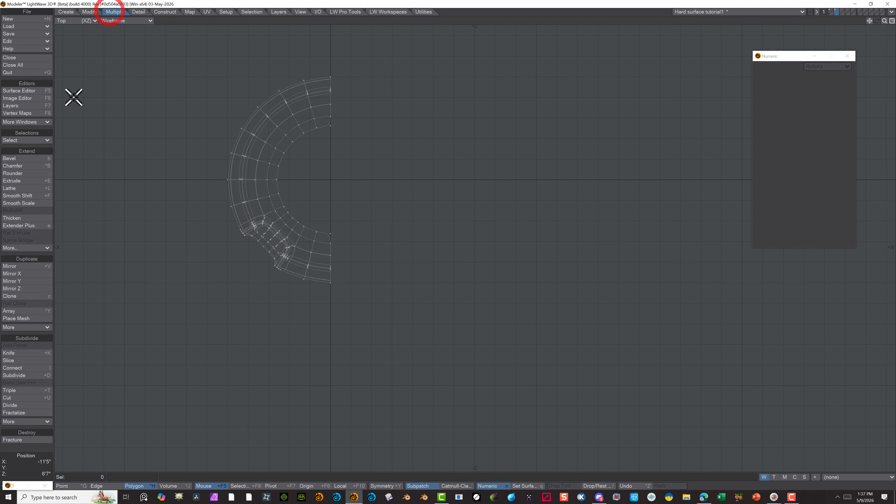
pyautogui.click(23, 267)
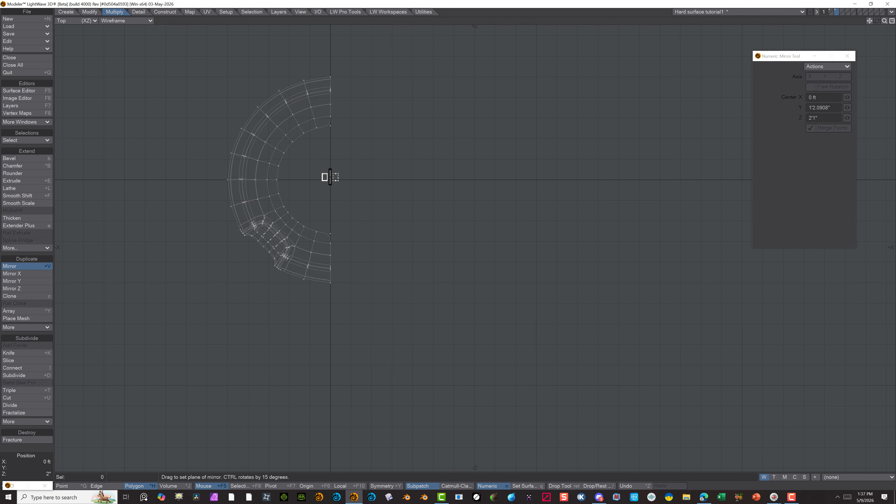
pyautogui.moveTo(331, 176); pyautogui.dragTo(331, 183)
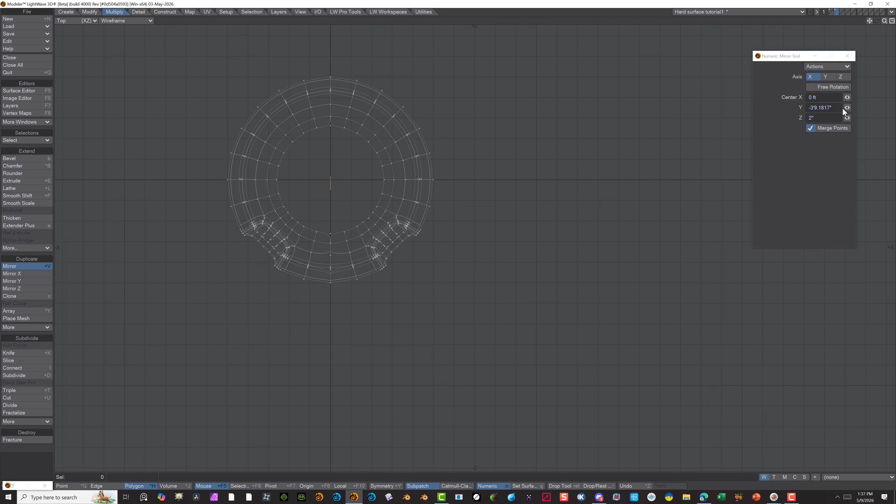
pyautogui.moveTo(847, 117); pyautogui.dragTo(844, 117)
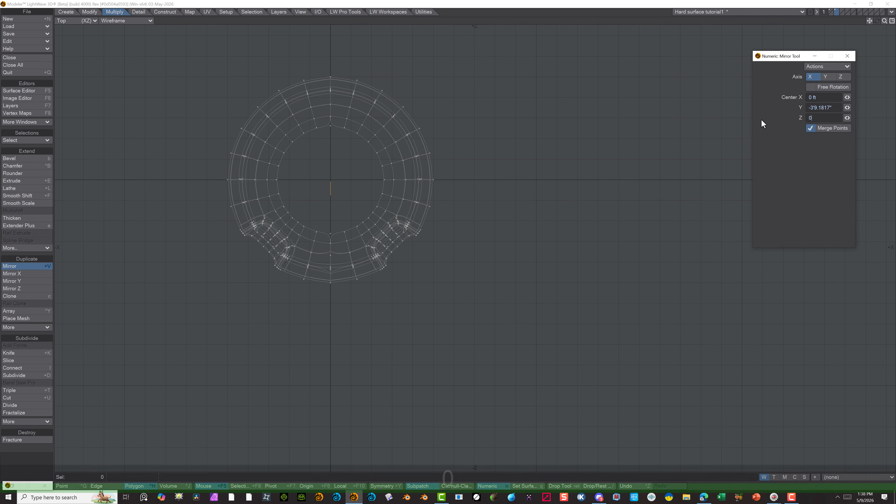
pyautogui.write('0')
pyautogui.press('Tab')
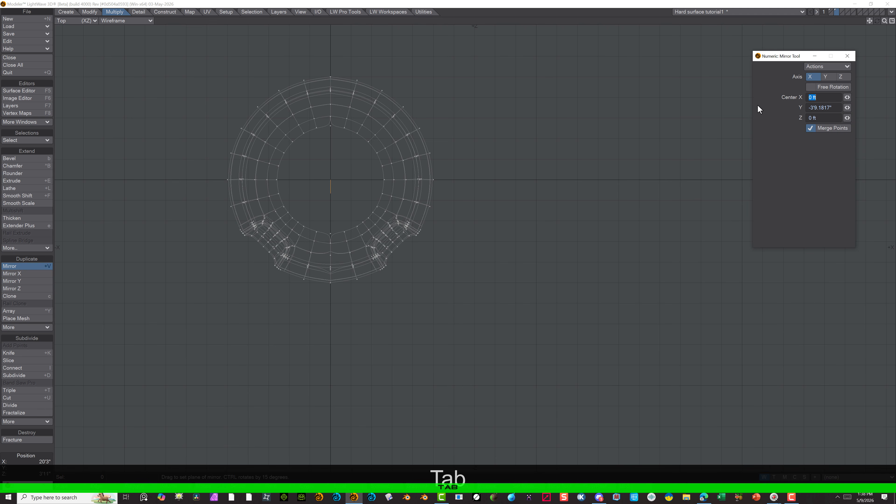
pyautogui.doubleClick(837, 110)
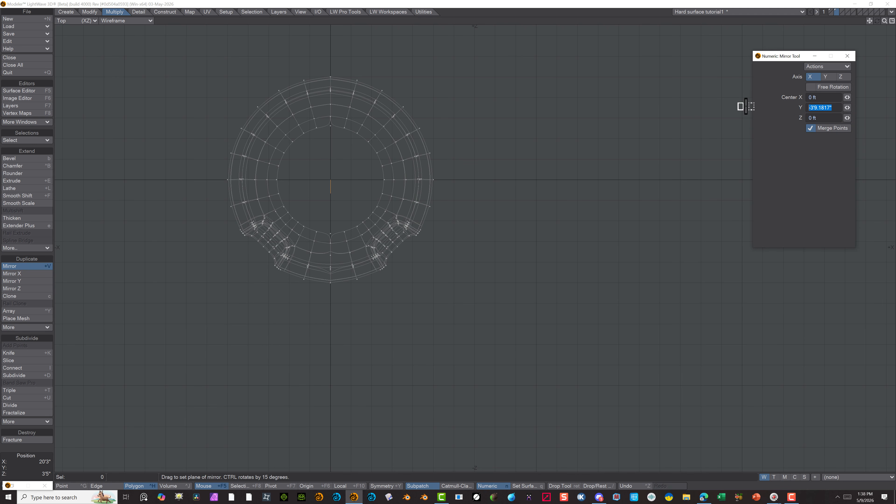
pyautogui.write('0')
pyautogui.press('Tab')
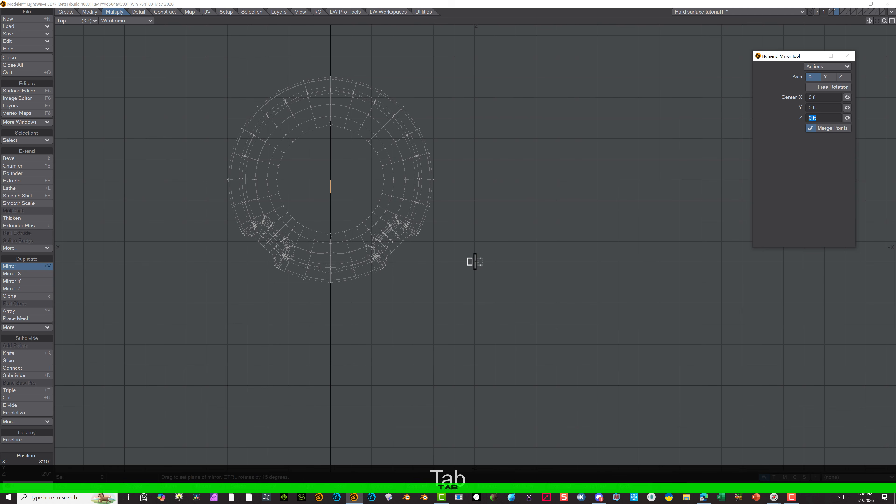
# Try the mirror of the half disc again with the plane placed freehand on the X 0 ft centreline
pyautogui.click(33, 450)
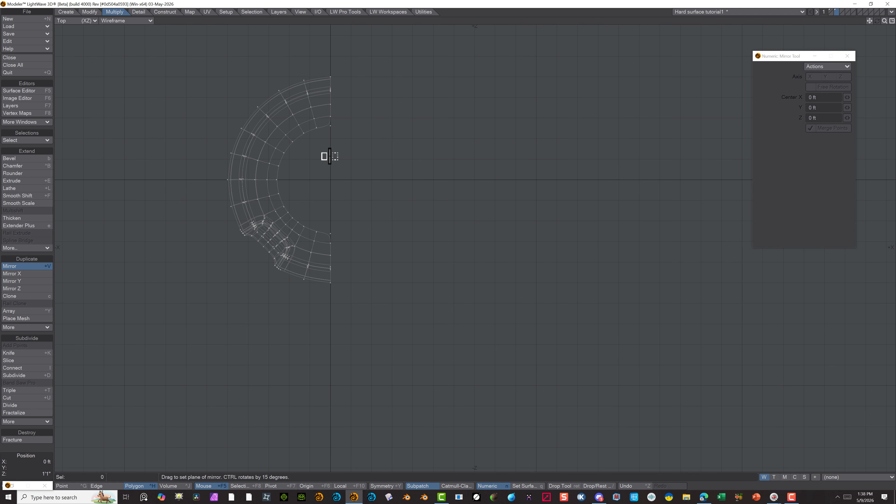
pyautogui.moveTo(331, 156); pyautogui.dragTo(330, 162)
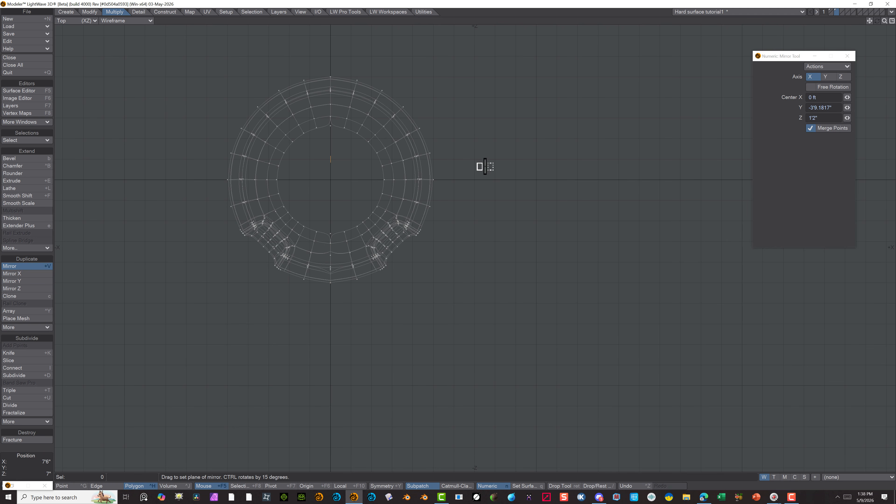
pyautogui.hotkey('ctrl', 'z')
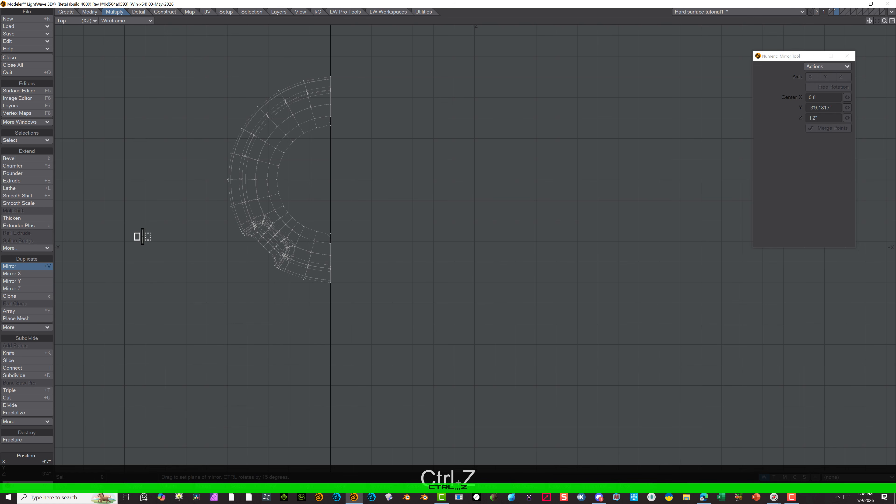
# Turn off SubPatch on the half disc and mirror it across the X axis at X 0 ft with Merge Points on
pyautogui.press('Tab')
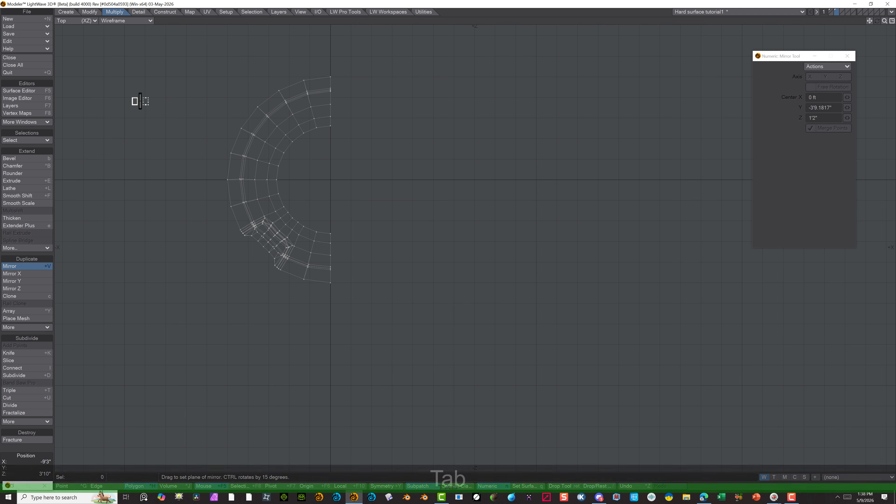
pyautogui.click(330, 168)
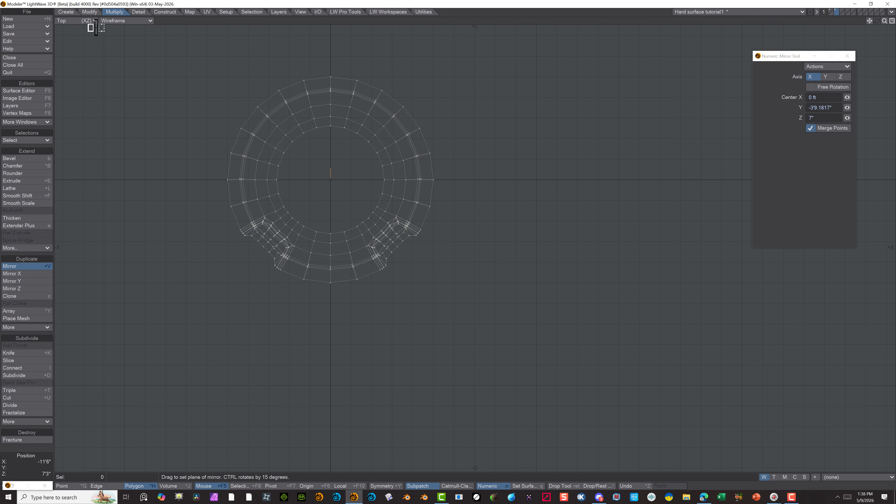
pyautogui.click(89, 12)
pyautogui.click(108, 13)
pyautogui.hotkey('ctrl', 'z')
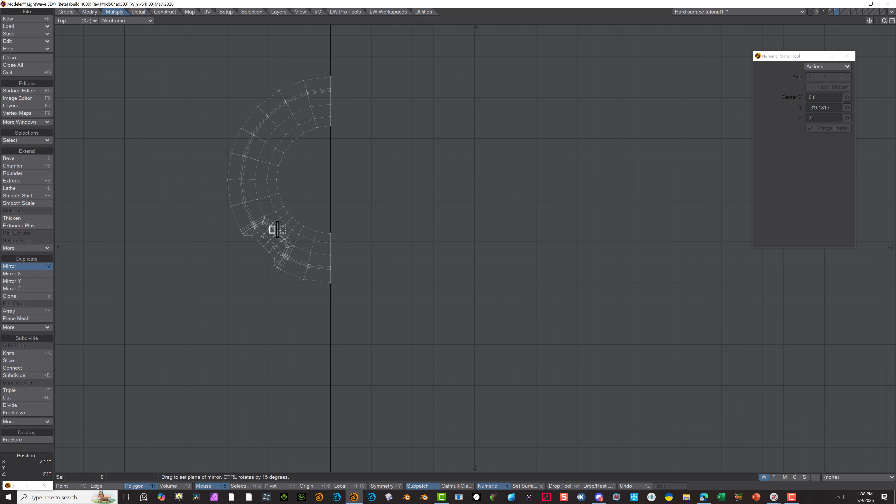
pyautogui.click(331, 174)
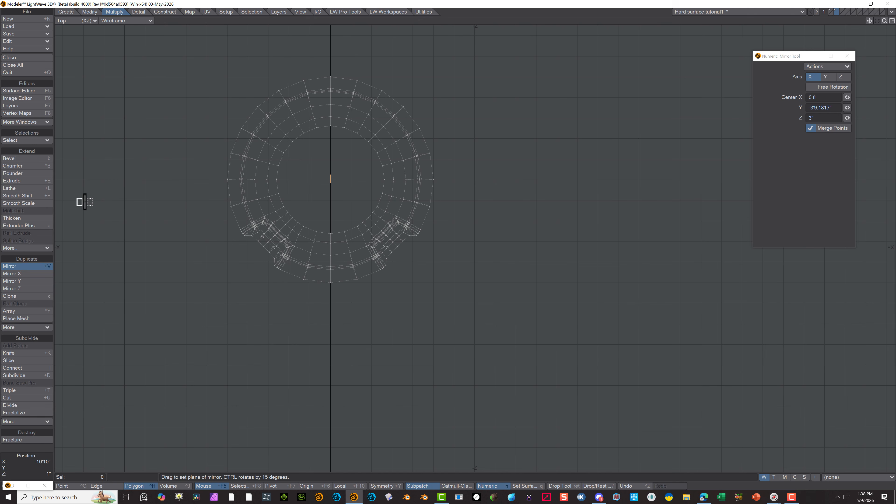
pyautogui.click(36, 267)
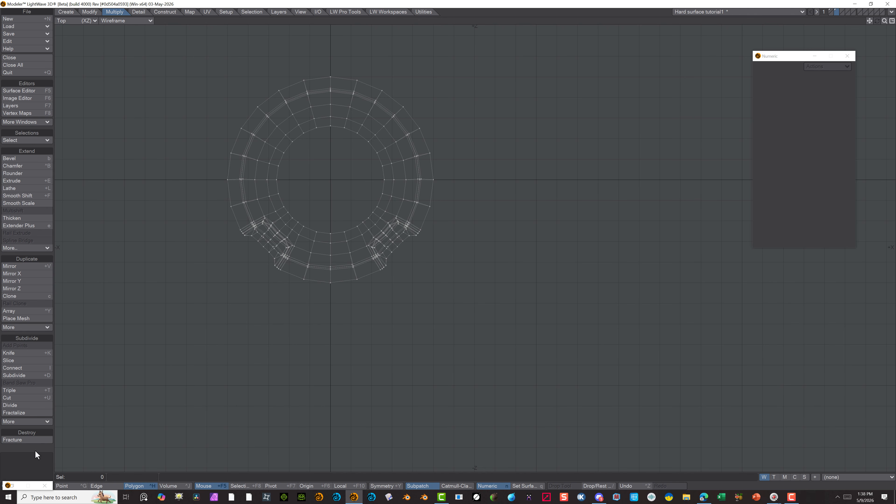
# Examine the mirrored disc and its two recesses in a perspective wireframe, with SubPatch smoothing on and off
pyautogui.keyDown('alt'); pyautogui.moveTo(508, 273); pyautogui.dragTo(444, 250); pyautogui.keyUp('alt')
pyautogui.click(71, 20)
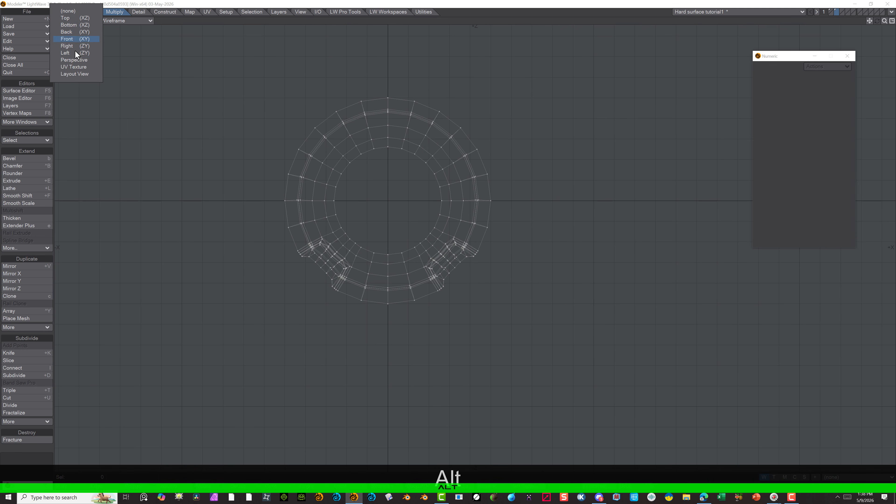
pyautogui.click(72, 59)
pyautogui.keyDown('alt'); pyautogui.moveTo(454, 170); pyautogui.dragTo(486, 231); pyautogui.keyUp('alt')
pyautogui.scroll(3, 397, 116)
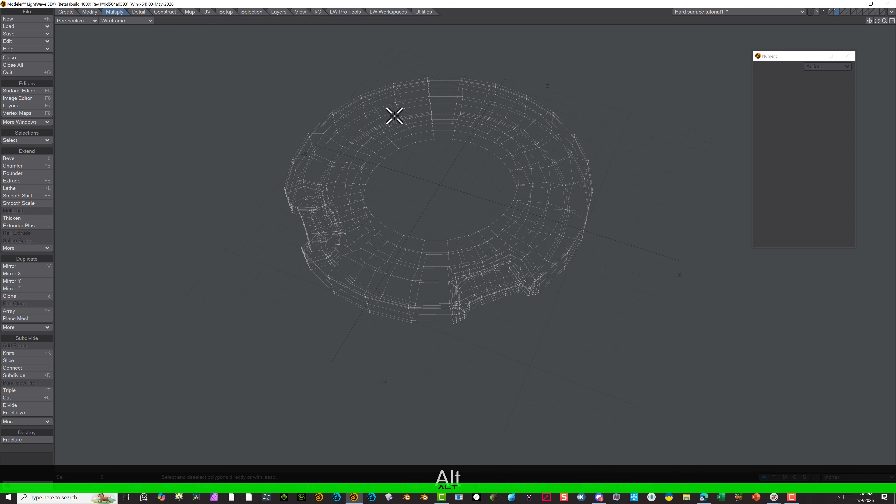
pyautogui.press('Tab')
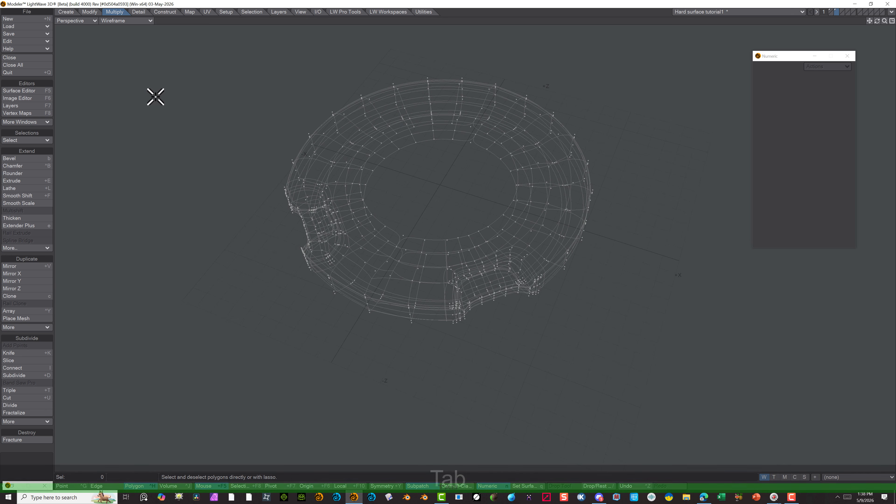
pyautogui.press('Tab')
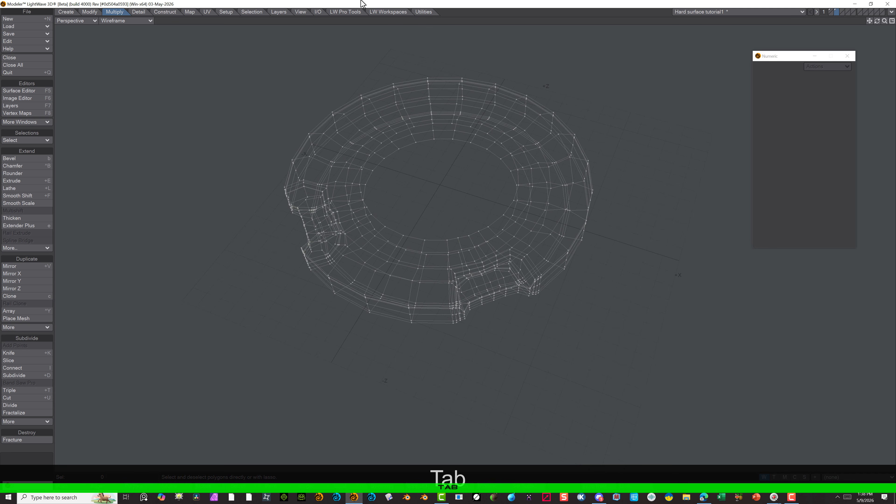
# Try merging the whole disc's points with a Fixed range of 0.0394" and check the SubPatch result, undoing both
pyautogui.click(78, 22)
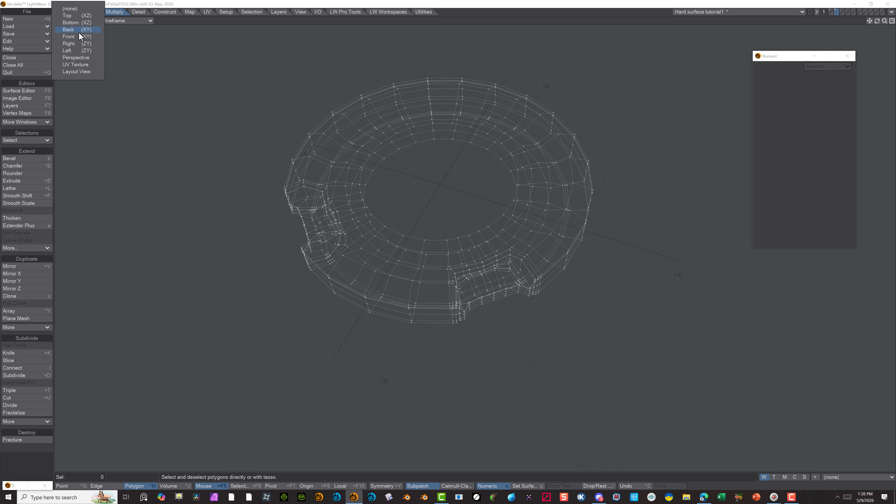
pyautogui.click(67, 16)
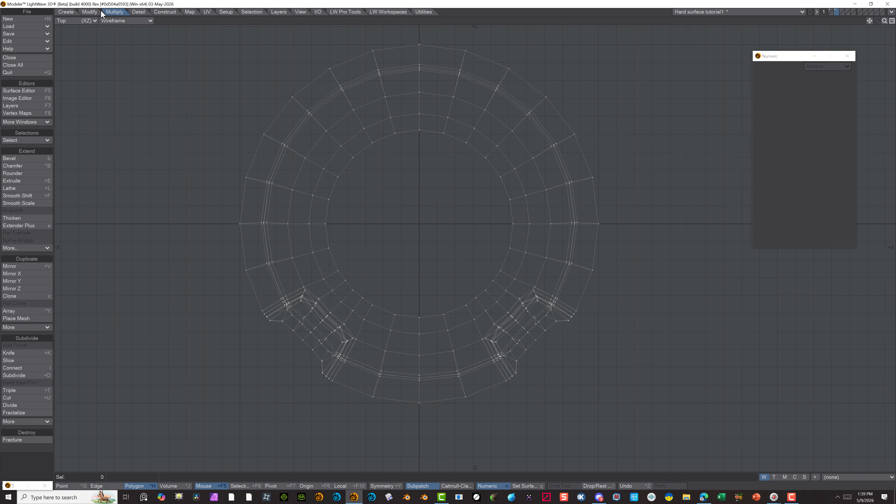
pyautogui.click(139, 11)
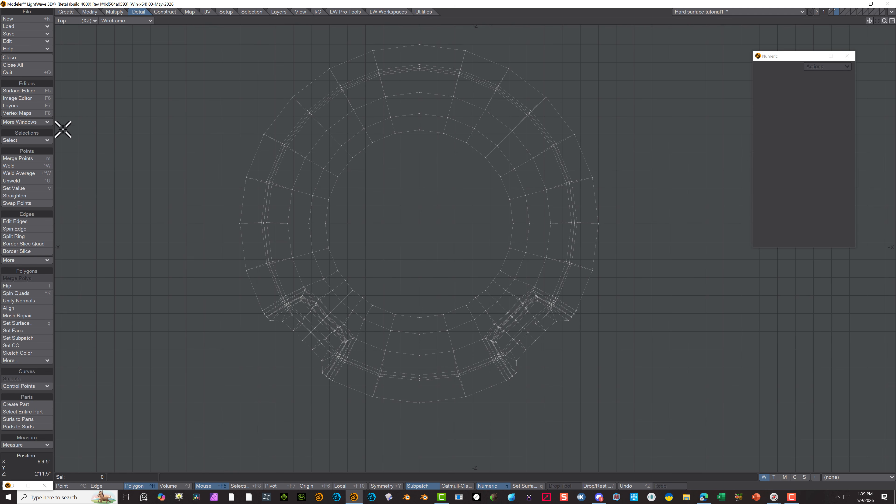
pyautogui.click(36, 158)
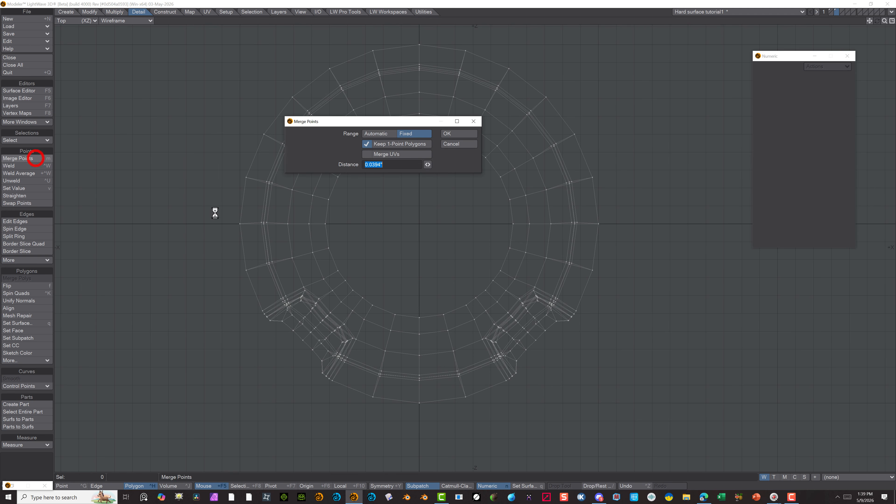
pyautogui.click(450, 134)
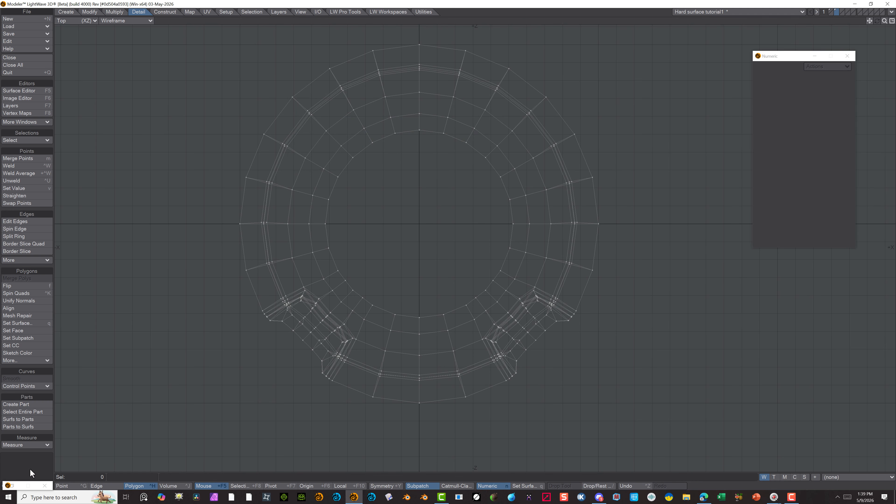
pyautogui.click(111, 11)
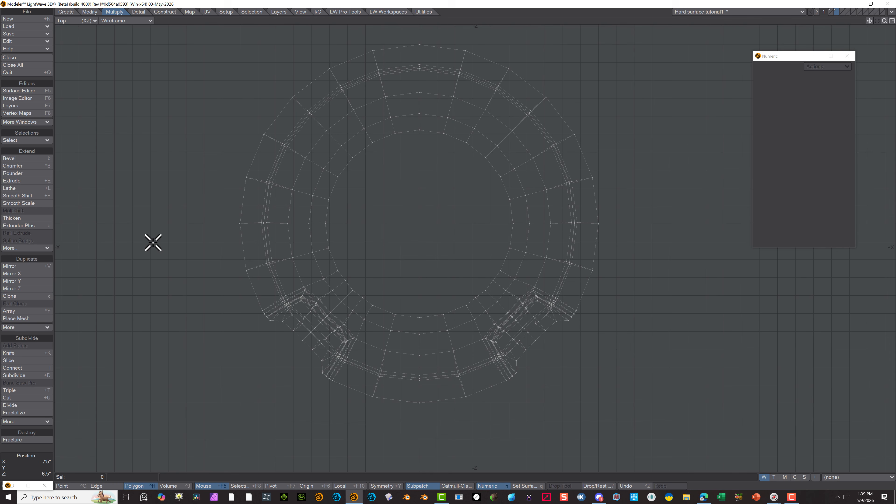
pyautogui.press('Tab')
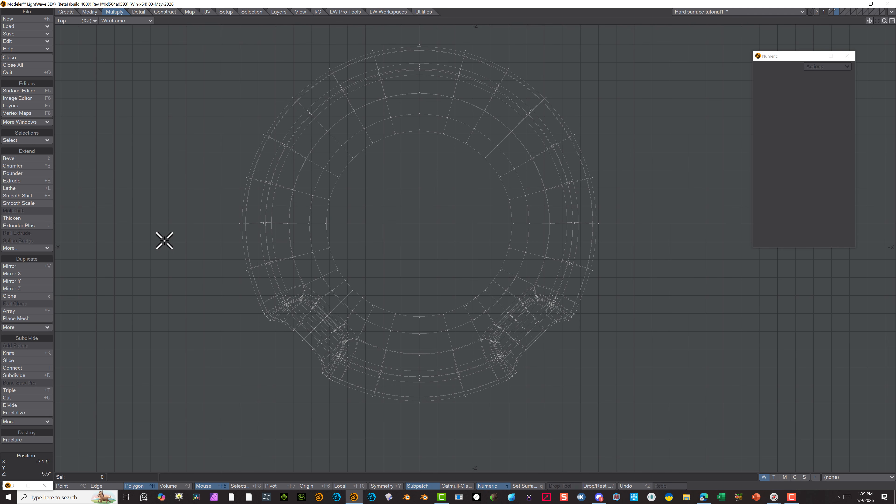
pyautogui.hotkey('ctrl', 'z')
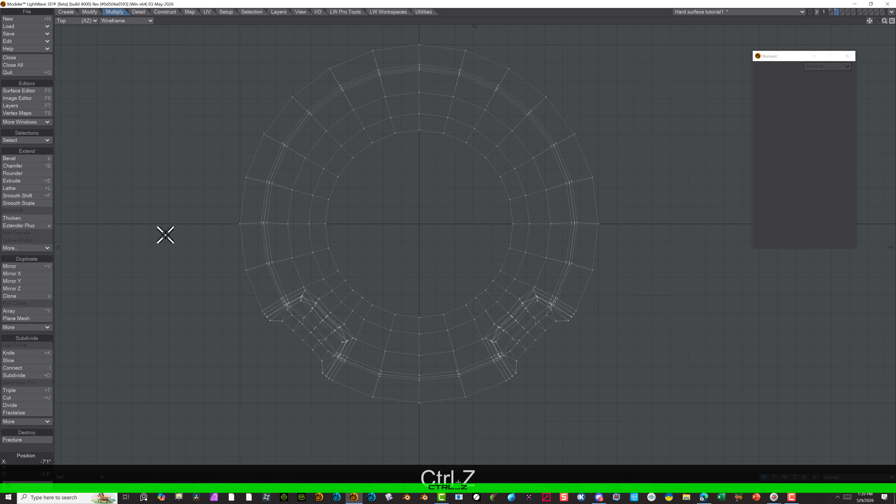
pyautogui.hotkey('ctrl', 'z')
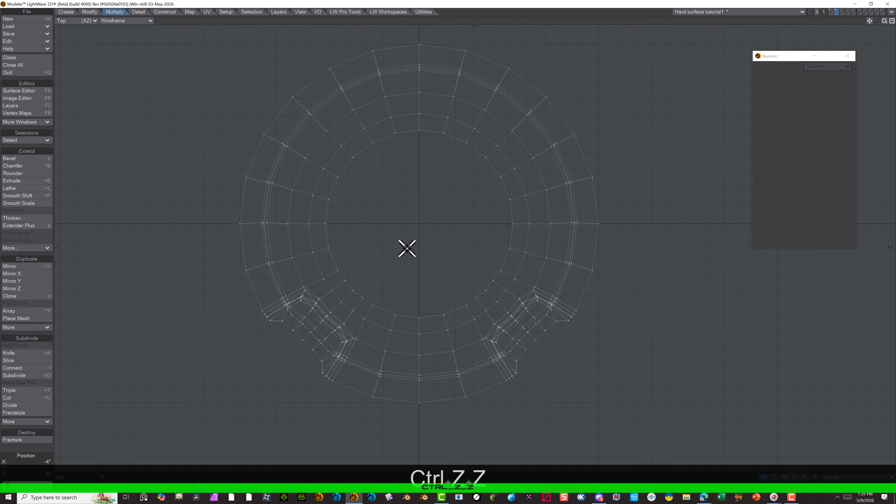
# Select only the points on the disc's X 0 ft centreline and merge them with a Fixed distance of 0.0394"
pyautogui.moveTo(400, 38)
pyautogui.mouseDown()
pyautogui.moveTo(419, 34)
pyautogui.moveTo(436, 132)
pyautogui.moveTo(422, 262)
pyautogui.moveTo(434, 370)
pyautogui.moveTo(408, 428)
pyautogui.moveTo(401, 264)
pyautogui.moveTo(414, 132)
pyautogui.moveTo(402, 30)
pyautogui.mouseUp()
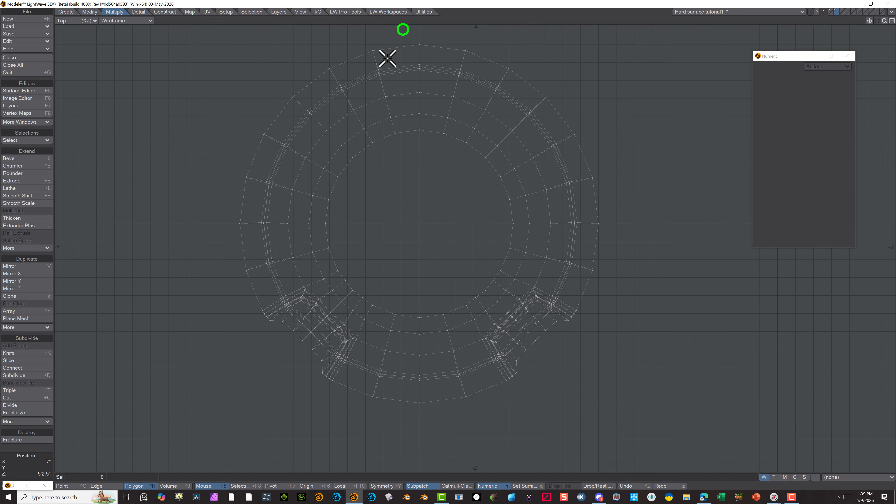
pyautogui.click(75, 489)
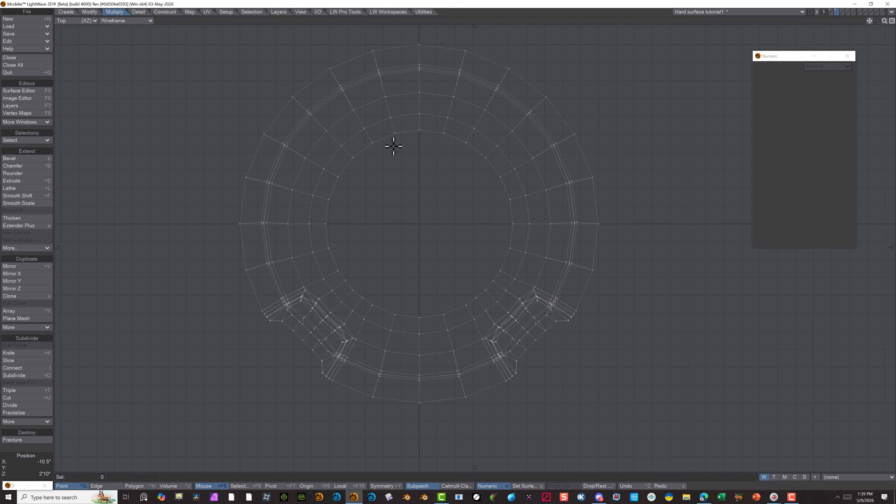
pyautogui.click(407, 165)
pyautogui.moveTo(408, 145)
pyautogui.mouseDown(button='right')
pyautogui.moveTo(406, 33)
pyautogui.moveTo(438, 81)
pyautogui.moveTo(426, 214)
pyautogui.moveTo(428, 415)
pyautogui.moveTo(405, 414)
pyautogui.moveTo(406, 267)
pyautogui.mouseUp(button='right')
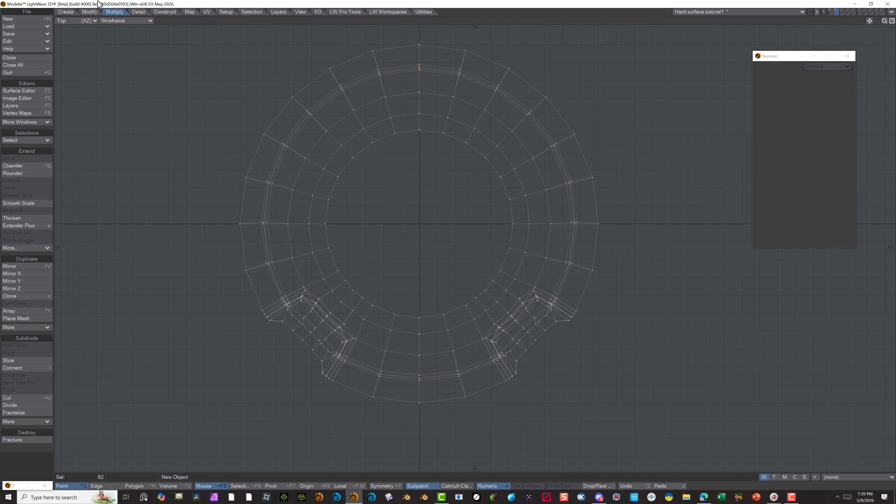
pyautogui.click(136, 11)
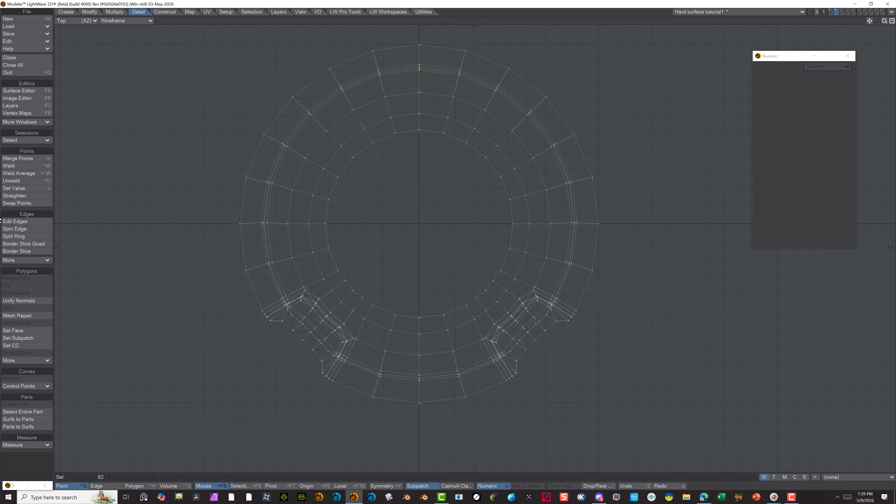
pyautogui.click(25, 158)
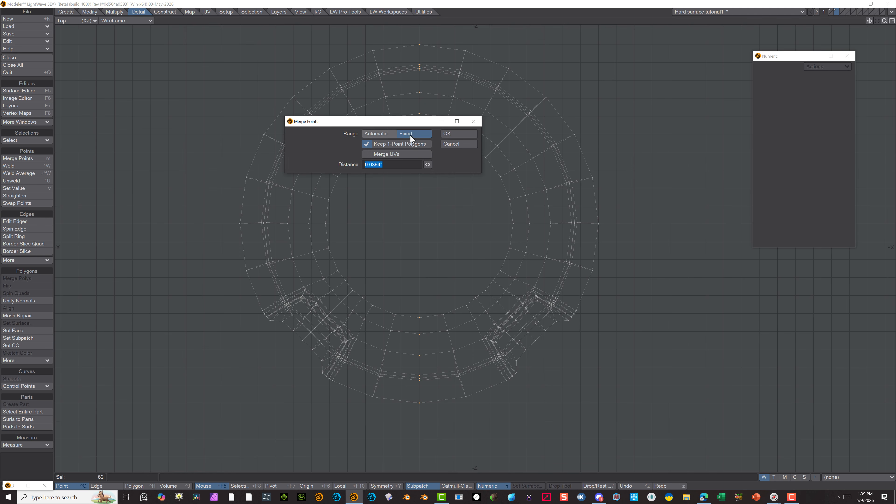
pyautogui.click(450, 134)
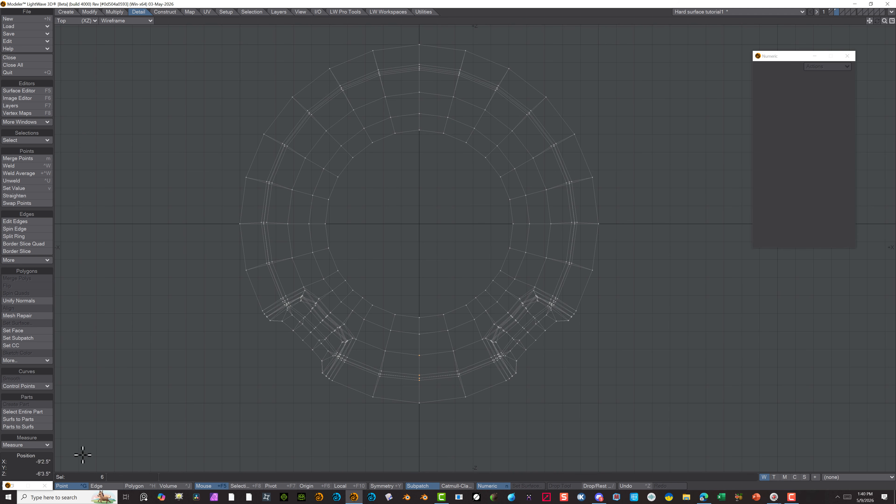
pyautogui.click(31, 476)
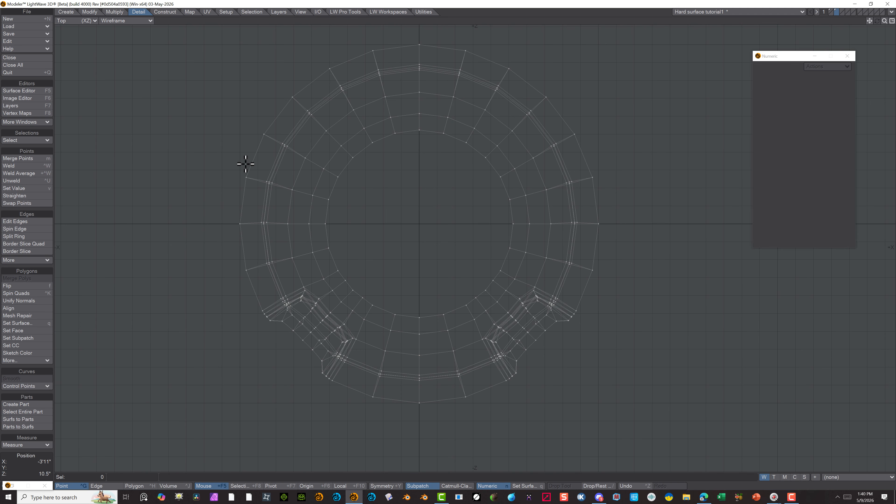
# Turn on SubPatch smoothing and examine the merged disc in a perspective view with Texture shading
pyautogui.press('Tab')
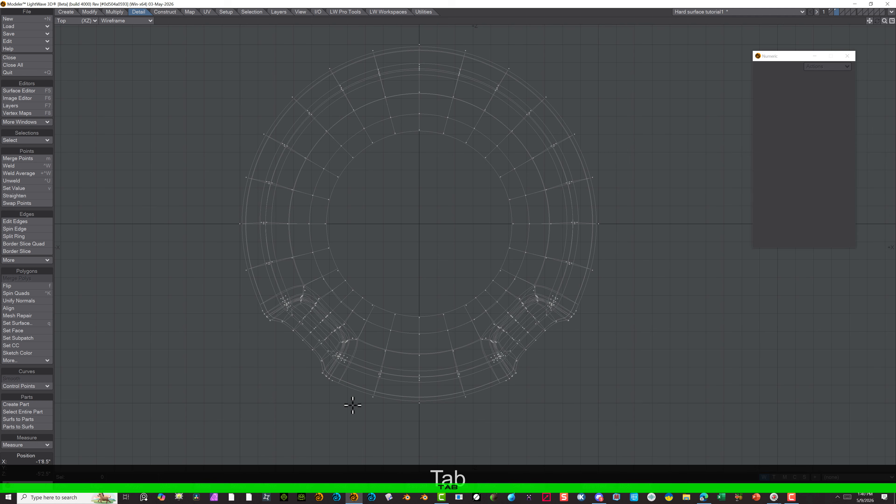
pyautogui.keyDown('alt'); pyautogui.moveTo(306, 408); pyautogui.dragTo(305, 389); pyautogui.keyUp('alt')
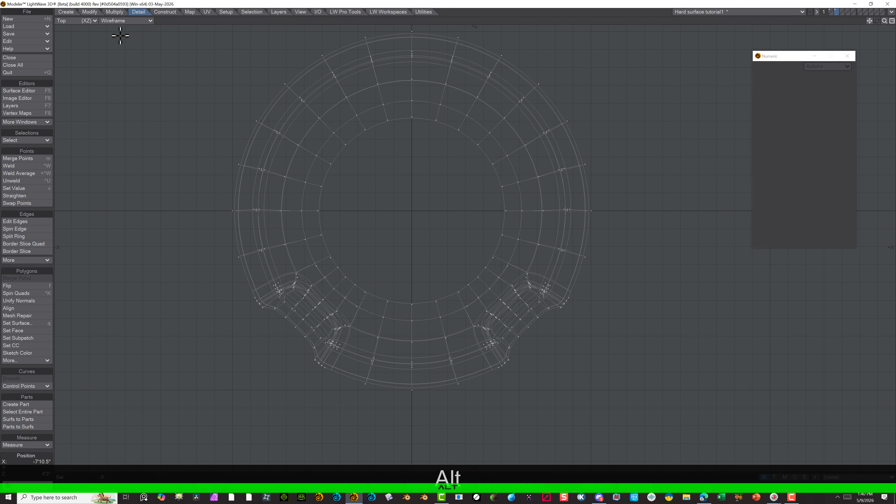
pyautogui.click(73, 20)
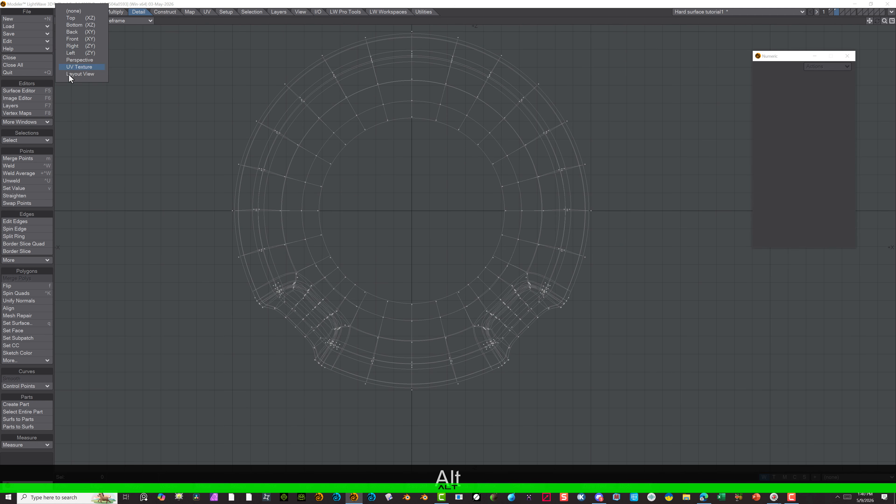
pyautogui.click(69, 60)
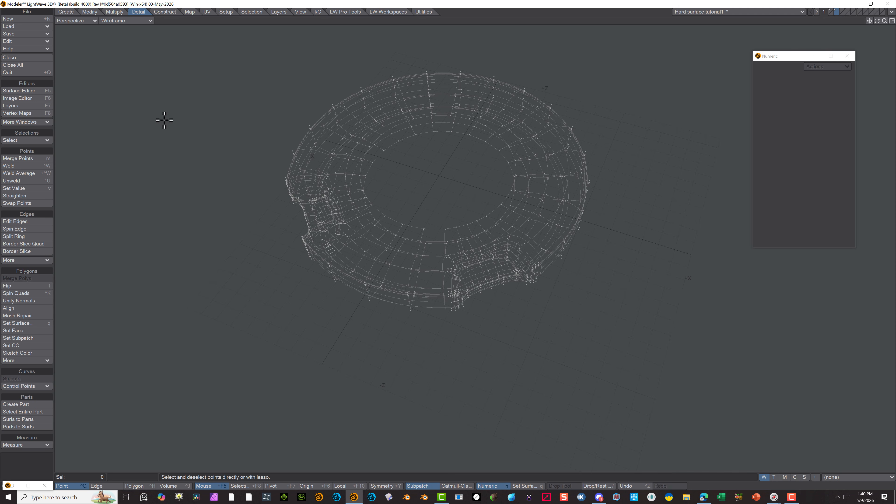
pyautogui.click(139, 21)
pyautogui.click(127, 76)
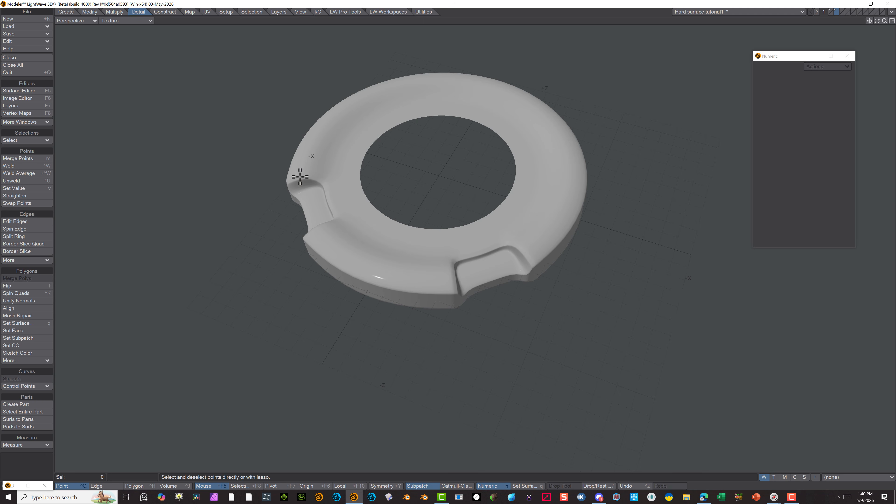
pyautogui.moveTo(252, 242)
pyautogui.keyDown('alt'); pyautogui.mouseDown()
pyautogui.moveTo(252, 183)
pyautogui.moveTo(300, 184)
pyautogui.moveTo(422, 106)
pyautogui.moveTo(406, 84)
pyautogui.moveTo(280, 207)
pyautogui.moveTo(318, 294)
pyautogui.moveTo(323, 386)
pyautogui.moveTo(475, 242)
pyautogui.moveTo(508, 282)
pyautogui.moveTo(458, 314)
pyautogui.moveTo(458, 160)
pyautogui.moveTo(351, 231)
pyautogui.moveTo(246, 224)
pyautogui.moveTo(320, 221)
pyautogui.mouseUp(); pyautogui.keyUp('alt')
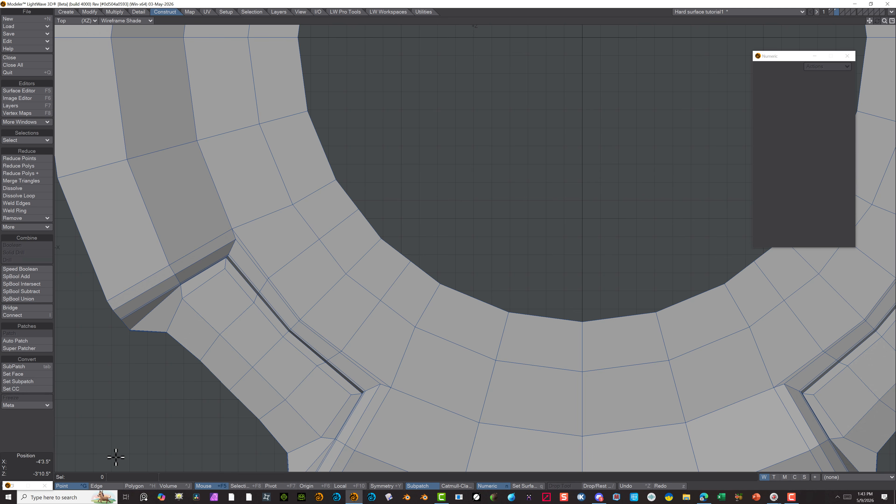
# Delete the two short radial edges on the disc's innermost ring beside the recess on the negative X side
pyautogui.click(349, 222)
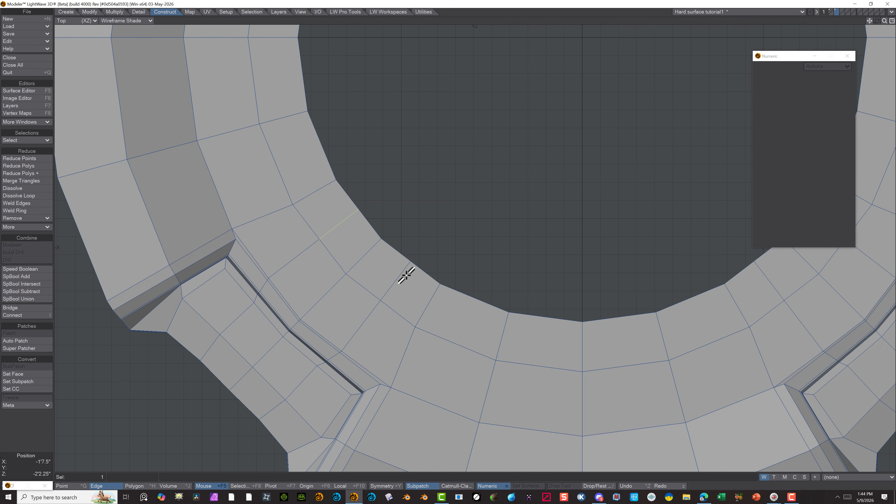
pyautogui.keyDown('shift'); pyautogui.click(406, 282); pyautogui.keyUp('shift')
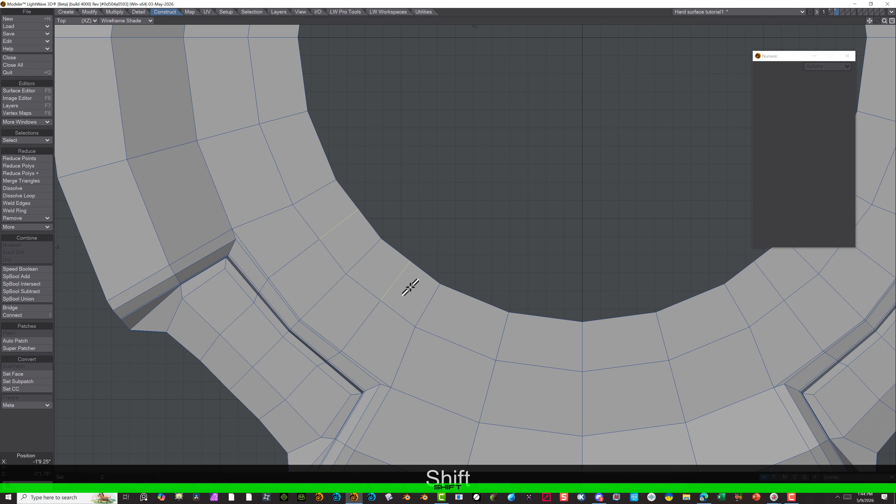
pyautogui.press('Delete')
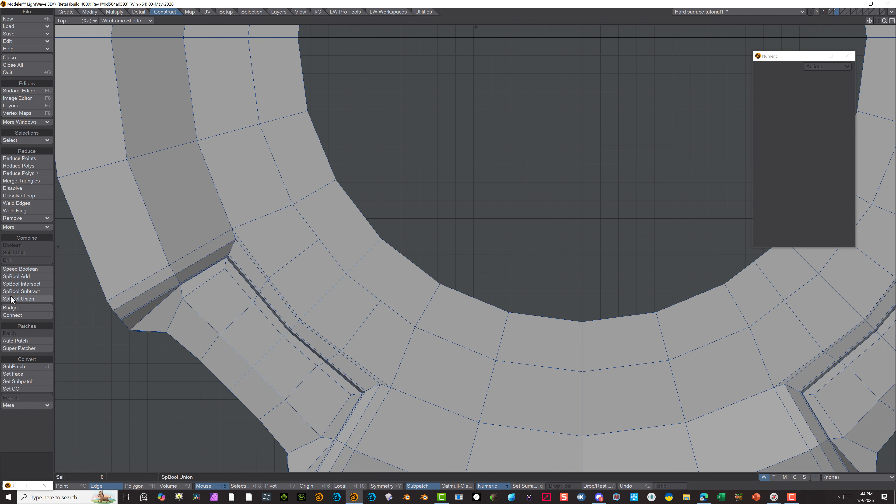
pyautogui.click(113, 11)
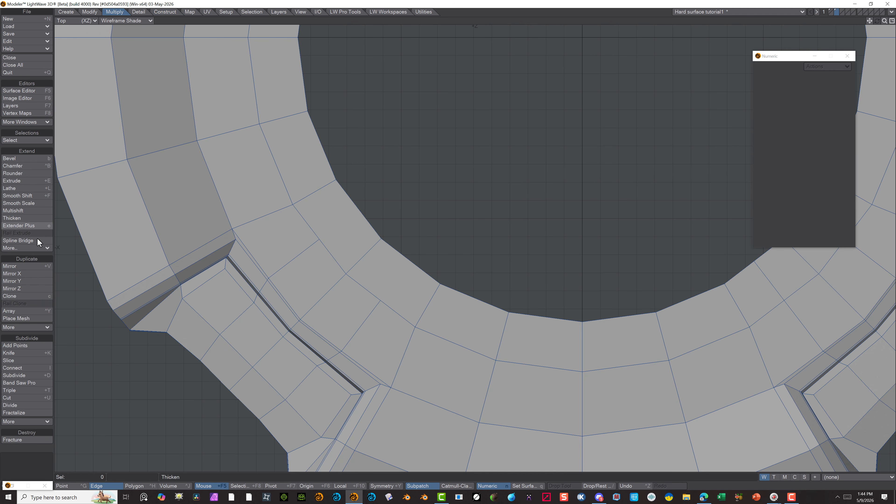
# Slice diagonal edges beside the negative-X recess, linking points along its inner side to the neighbouring ring points and the hole's rim
pyautogui.click(26, 360)
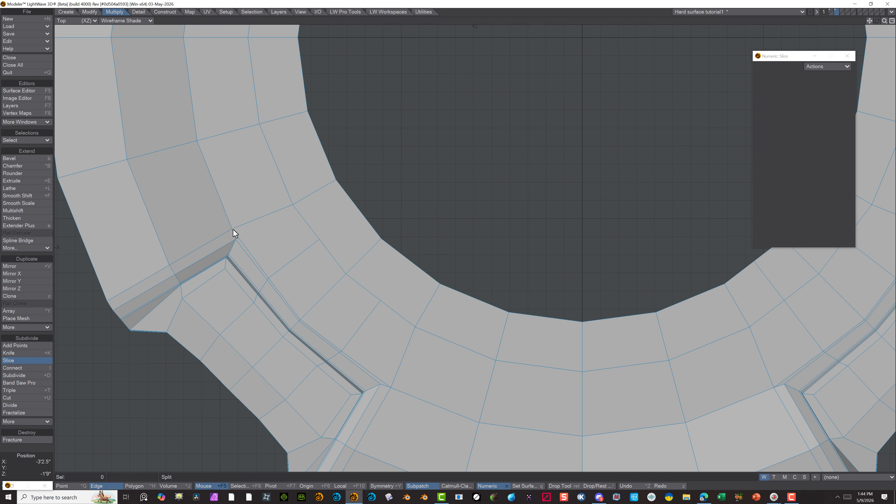
pyautogui.moveTo(233, 230); pyautogui.dragTo(320, 240)
pyautogui.click(301, 319)
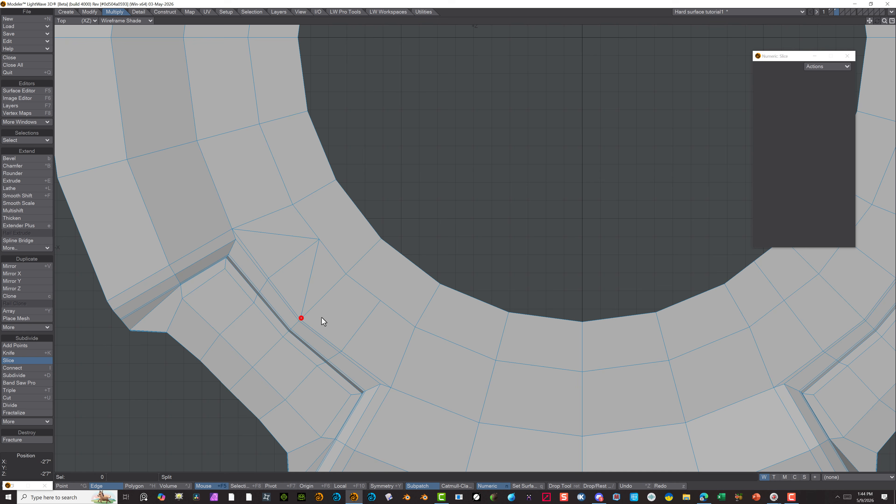
pyautogui.click(379, 302)
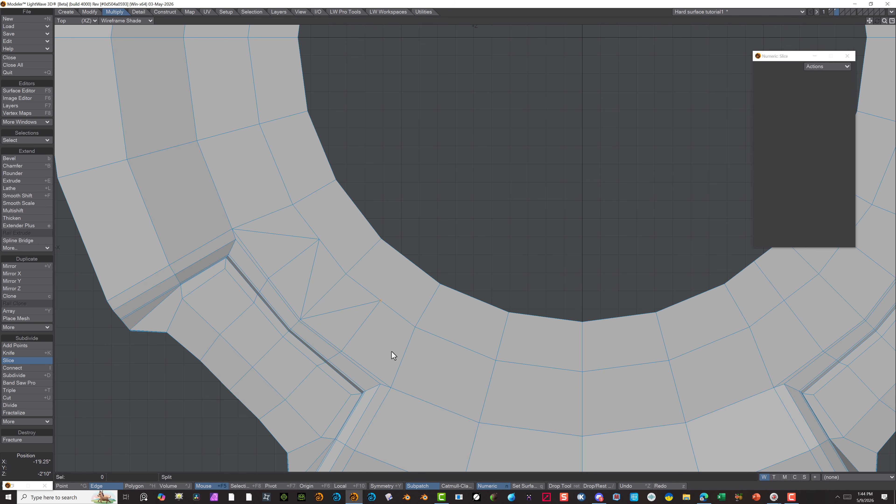
pyautogui.click(392, 388)
pyautogui.click(381, 240)
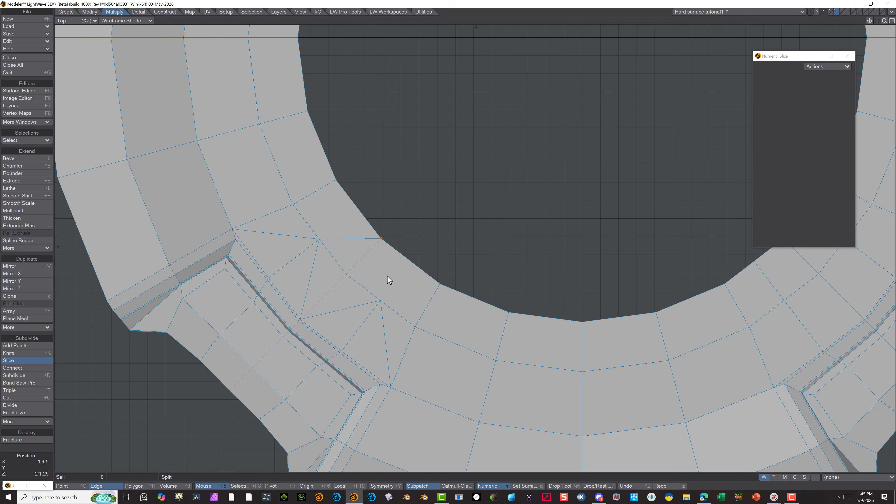
pyautogui.click(380, 301)
pyautogui.press('Return')
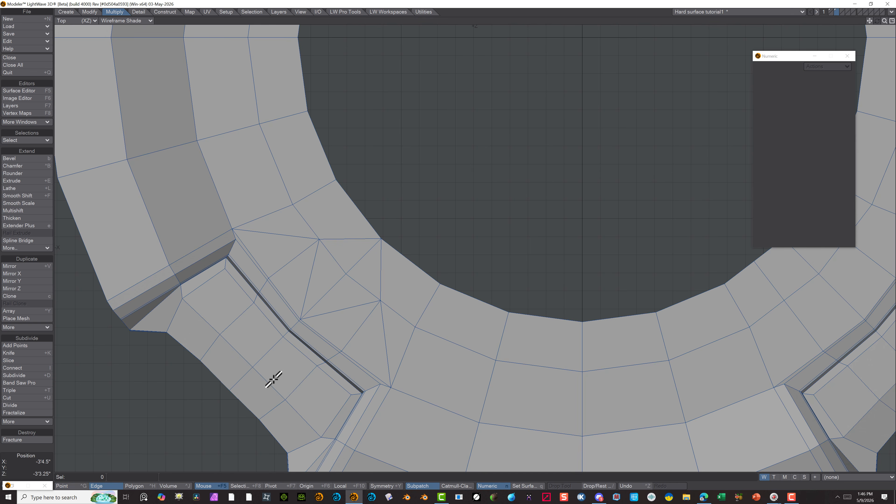
# Delete the original ring and radial edges crossing the new slices between the negative-X recess and the hole's rim
pyautogui.click(362, 257)
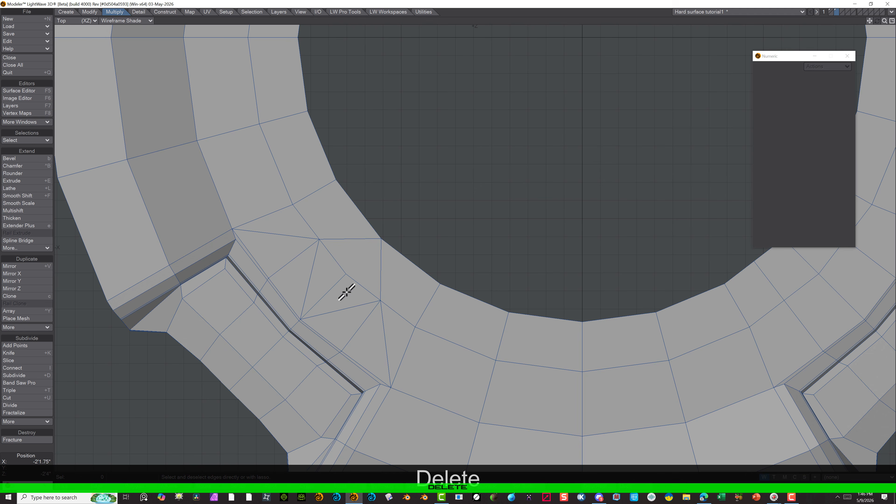
pyautogui.click(335, 289)
pyautogui.press('Delete')
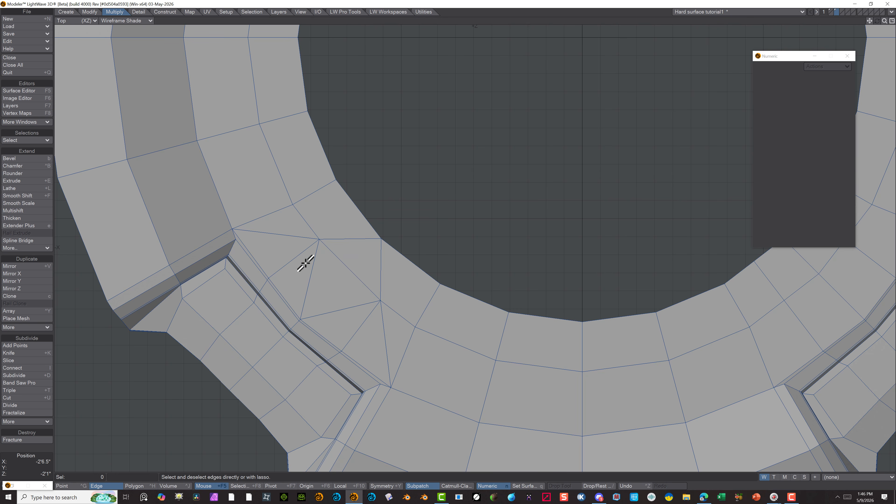
pyautogui.click(297, 254)
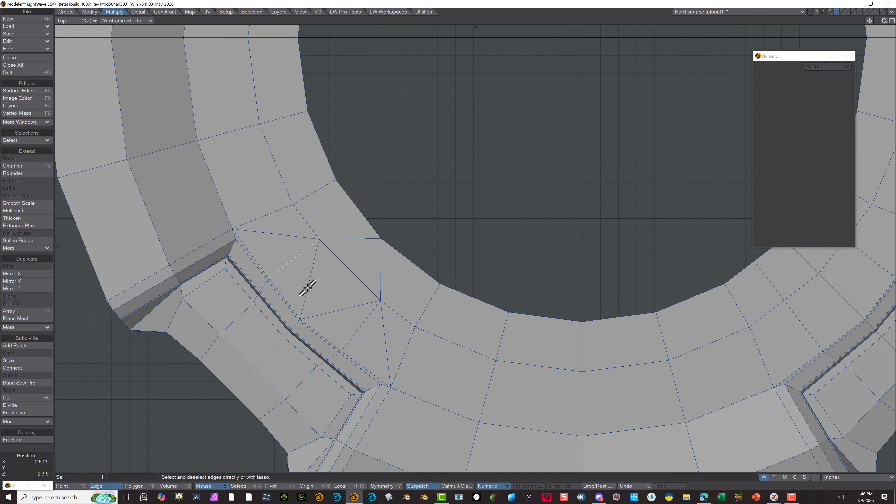
pyautogui.press('Delete')
pyautogui.click(341, 309)
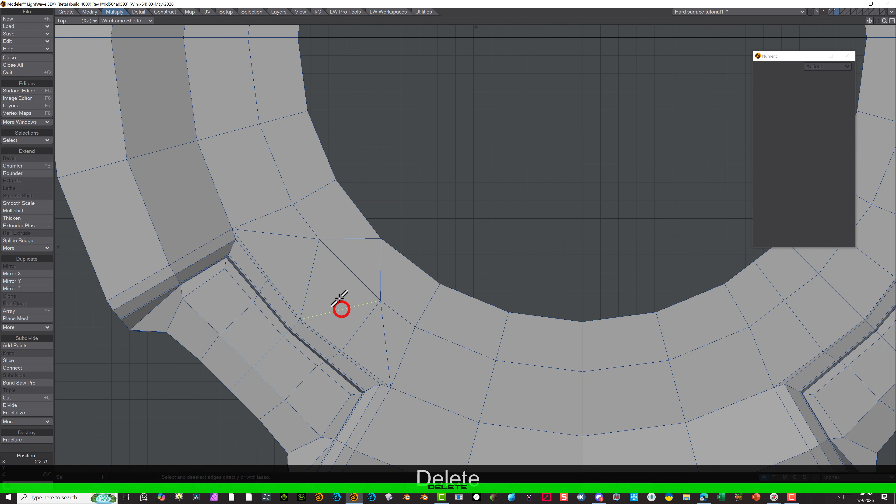
pyautogui.click(348, 307)
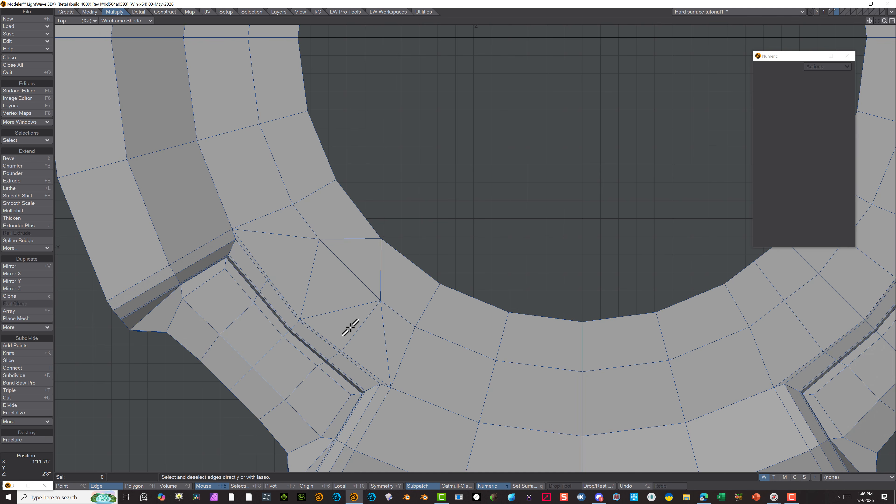
pyautogui.click(362, 323)
pyautogui.press('Delete')
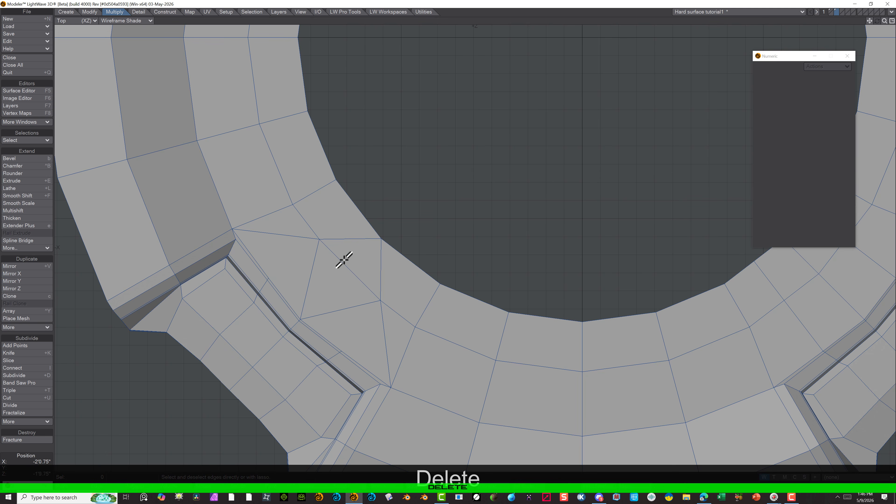
pyautogui.click(351, 271)
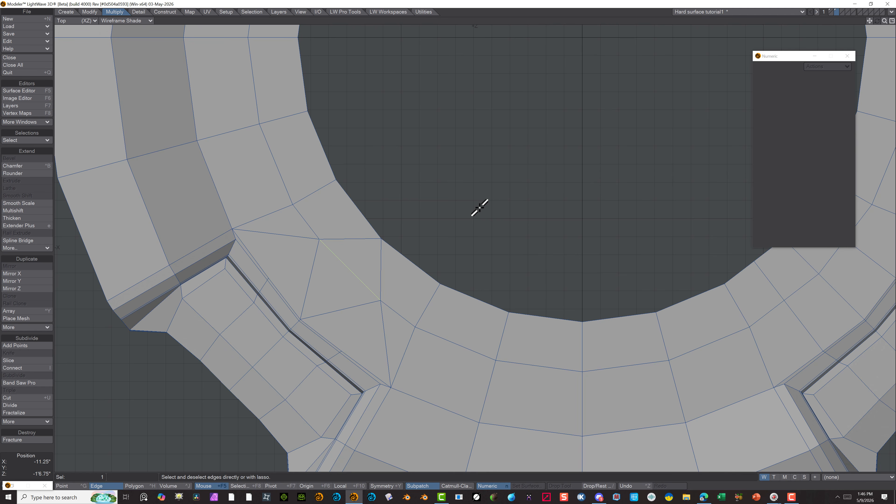
pyautogui.press('Delete')
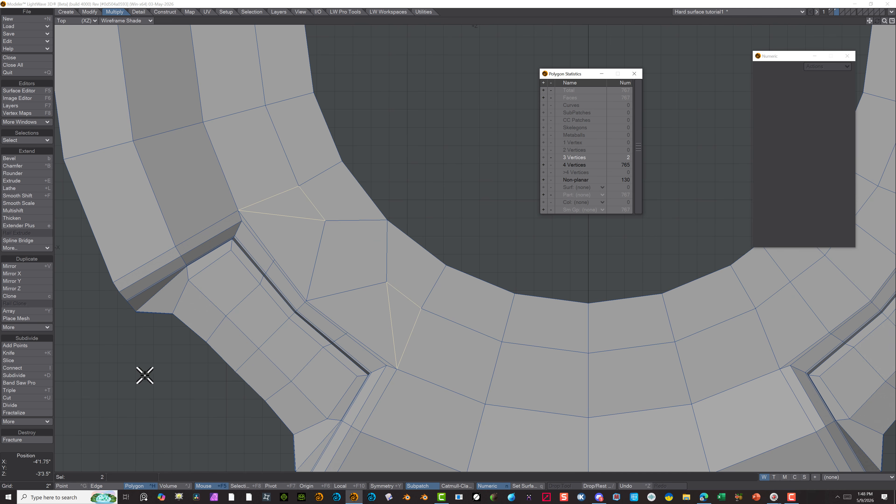
# Delete the two diagonal edges from the negative-X recess's inner corners that form triangles with the ring
pyautogui.click(31, 456)
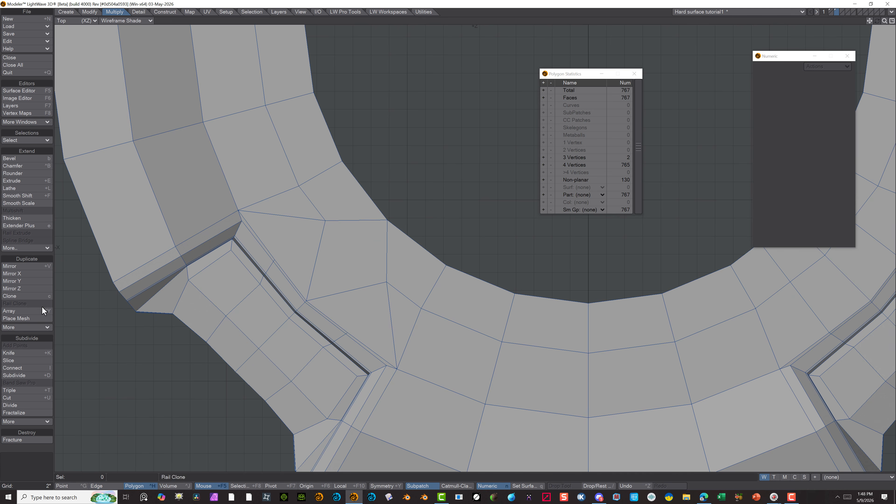
pyautogui.click(14, 360)
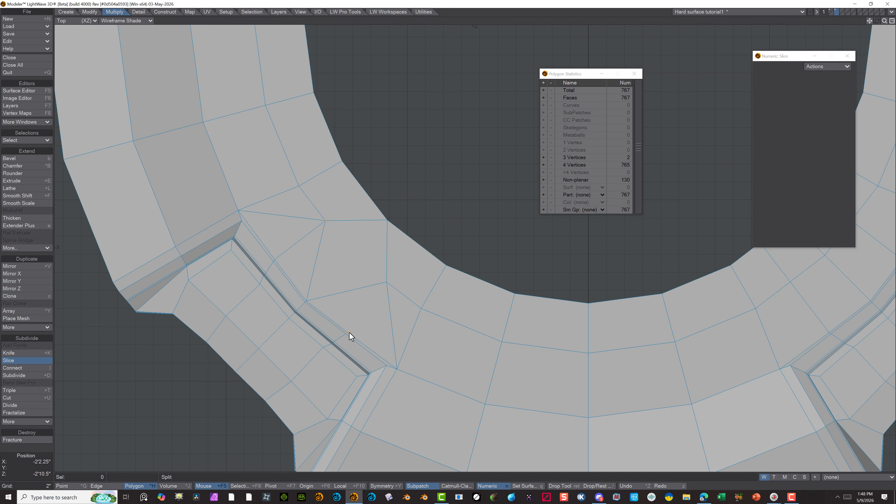
pyautogui.click(387, 283)
pyautogui.click(106, 485)
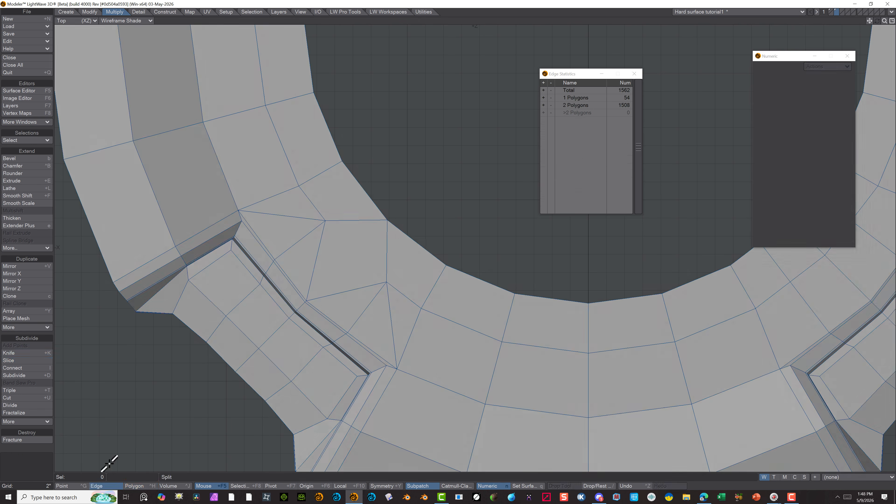
pyautogui.click(281, 213)
pyautogui.press('Delete')
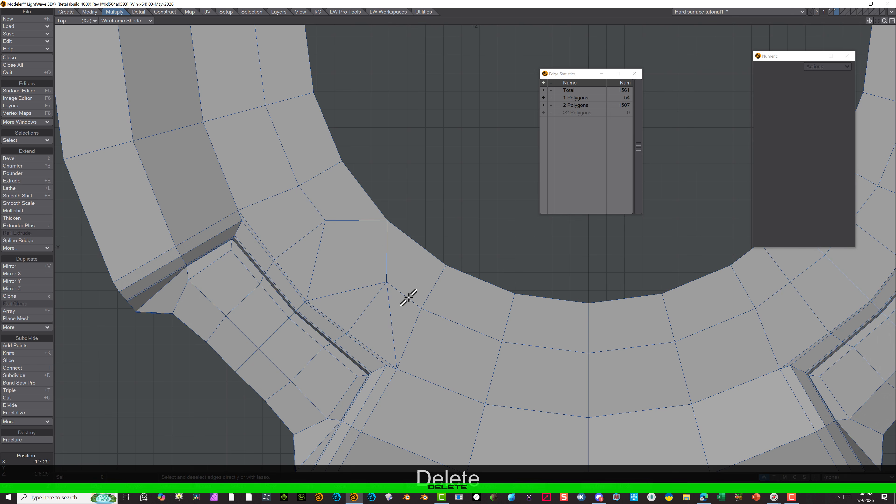
pyautogui.click(390, 309)
pyautogui.press('Delete')
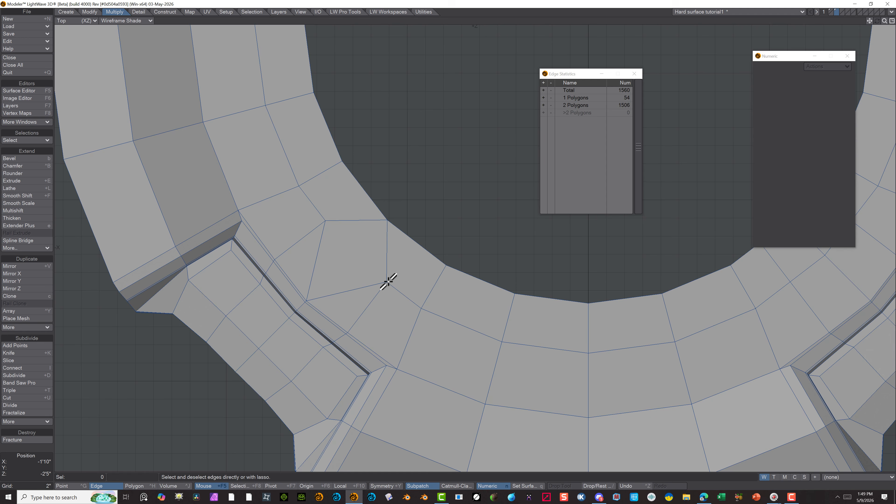
# Slice a ring edge across the four-sided gap beside the negative-X recess and a second edge from its midpoint to the recess's middle bend
pyautogui.click(27, 359)
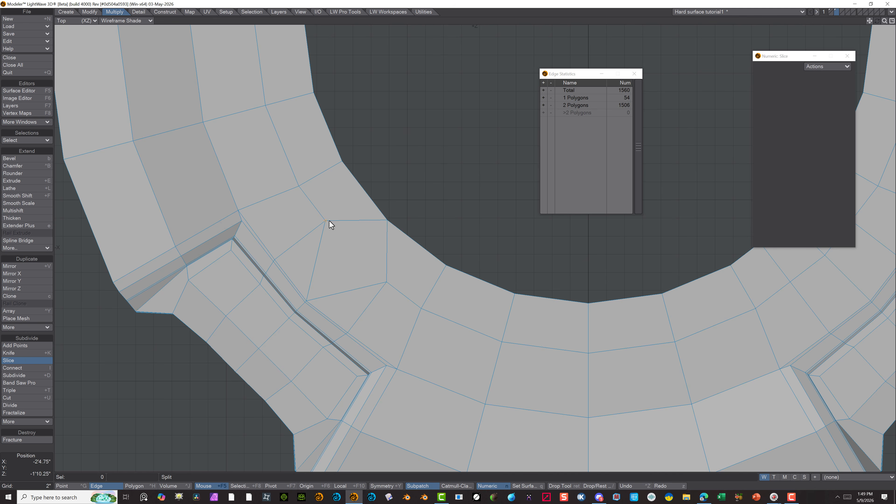
pyautogui.click(387, 283)
pyautogui.click(357, 251)
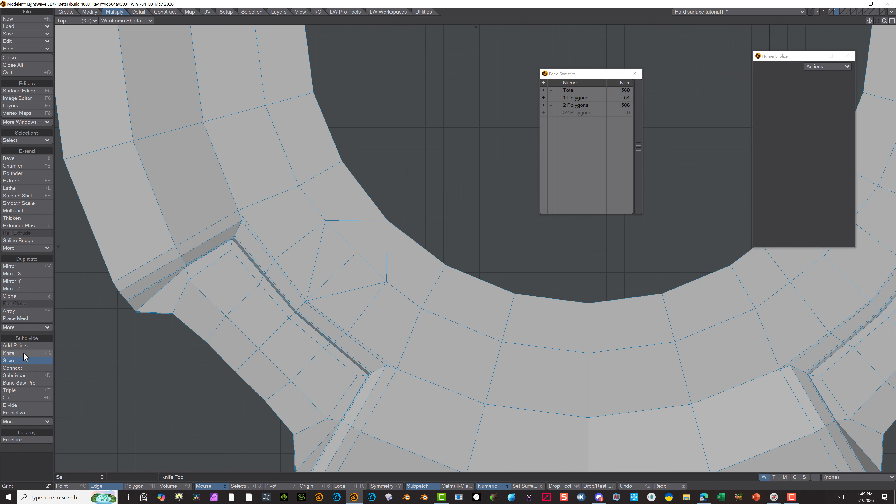
pyautogui.click(96, 483)
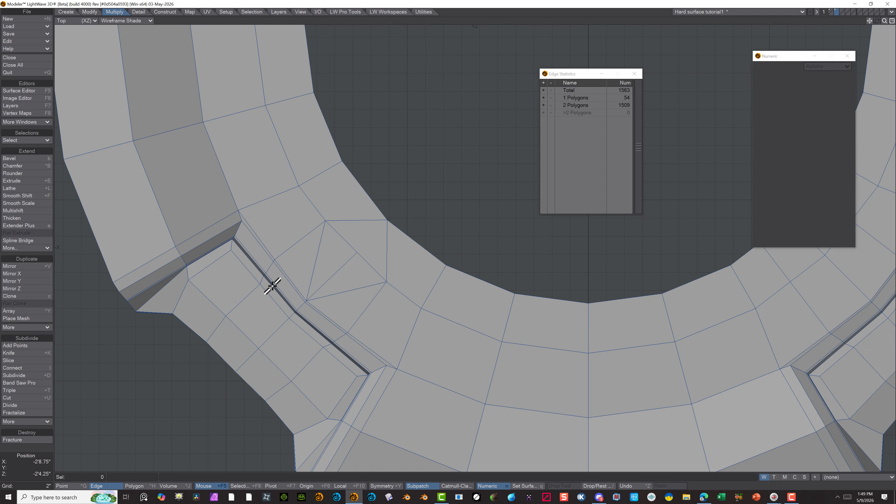
# Delete the two slanted edges meeting at the recess's middle bend and check the resulting polygons for non-quads
pyautogui.click(315, 253)
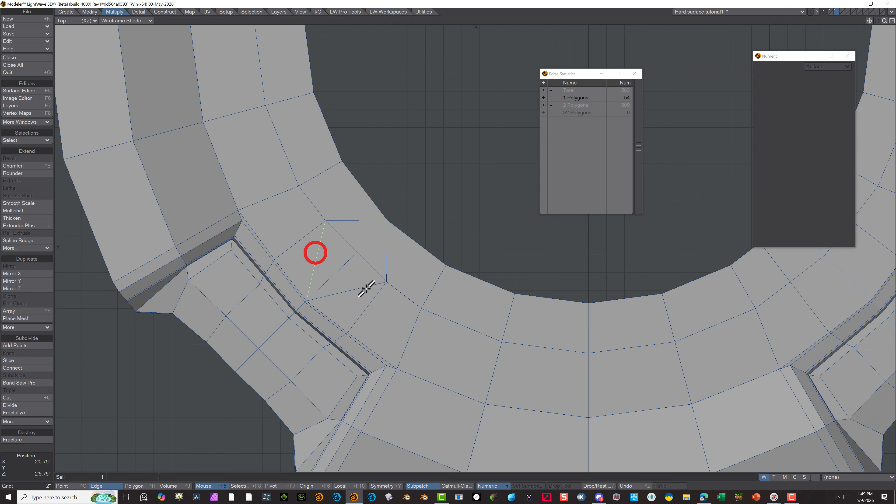
pyautogui.press('Delete')
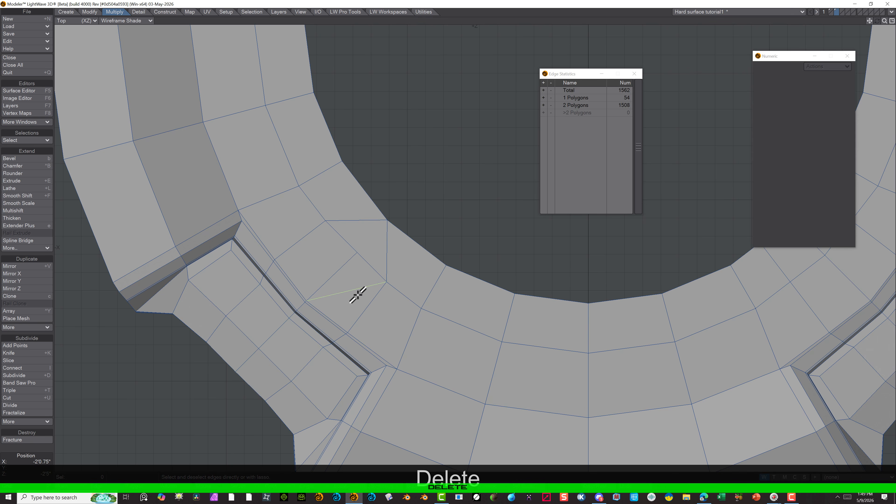
pyautogui.click(357, 293)
pyautogui.press('Delete')
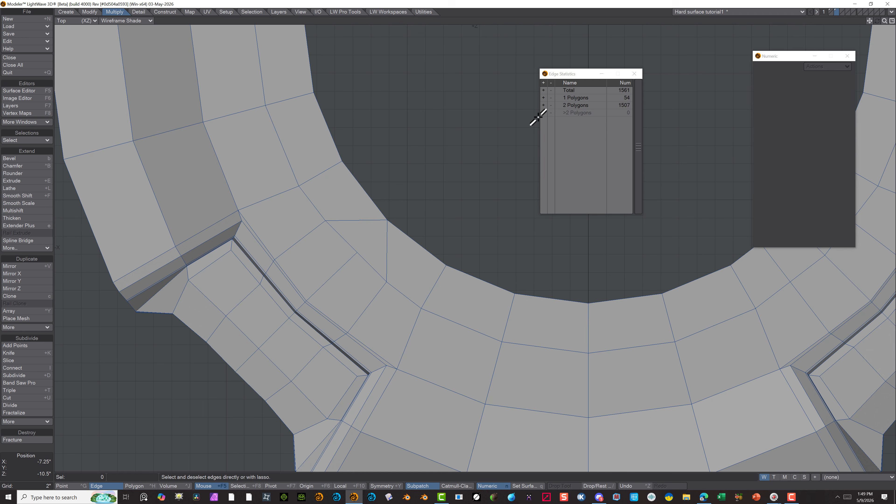
pyautogui.click(136, 486)
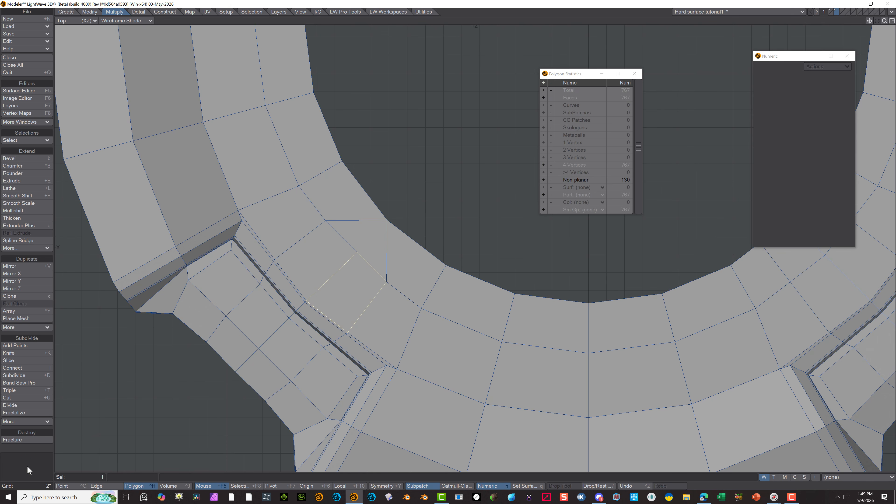
pyautogui.press('/')
# Switch the top view to Wireframe and delete all polygons on the disc's positive X half
pyautogui.scroll(-3, 406, 242)
pyautogui.scroll(-1, 405, 243)
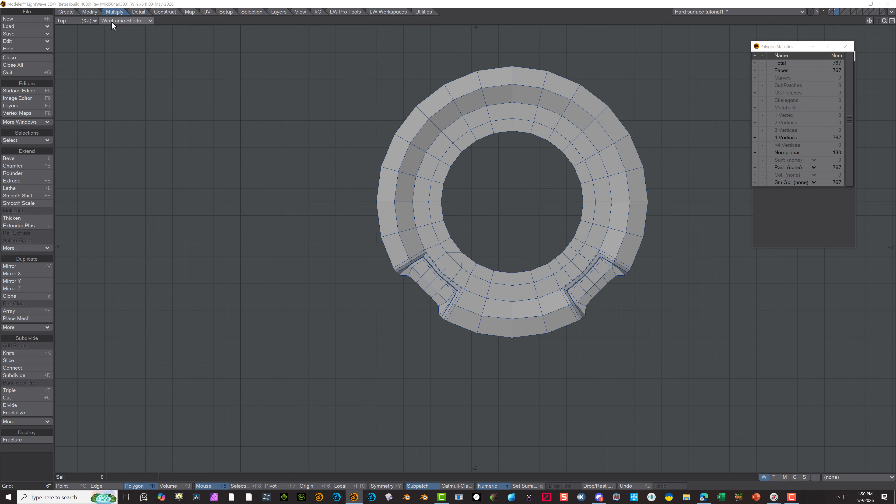
pyautogui.click(112, 21)
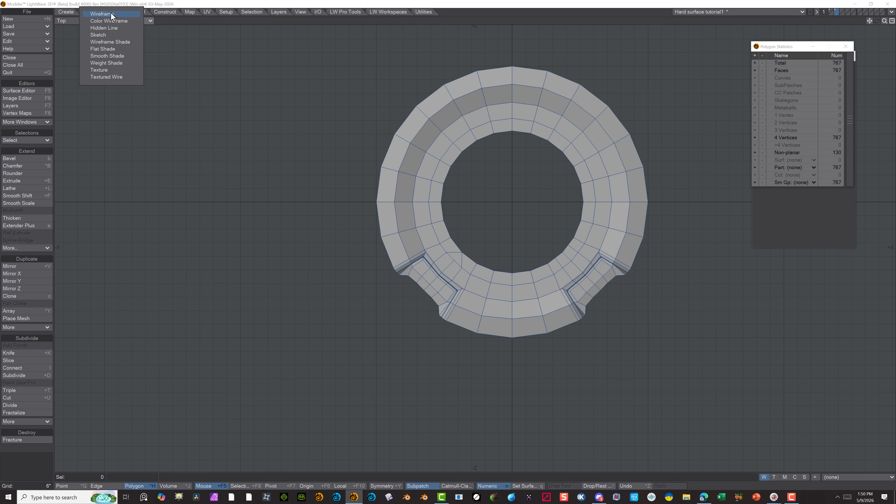
pyautogui.click(112, 15)
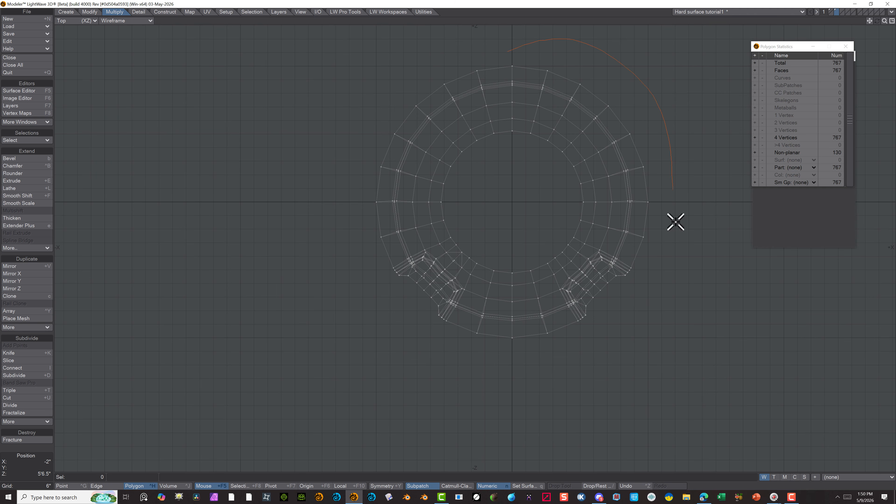
pyautogui.moveTo(675, 221)
pyautogui.mouseDown(button='right')
pyautogui.moveTo(510, 406)
pyautogui.moveTo(506, 350)
pyautogui.mouseUp(button='right')
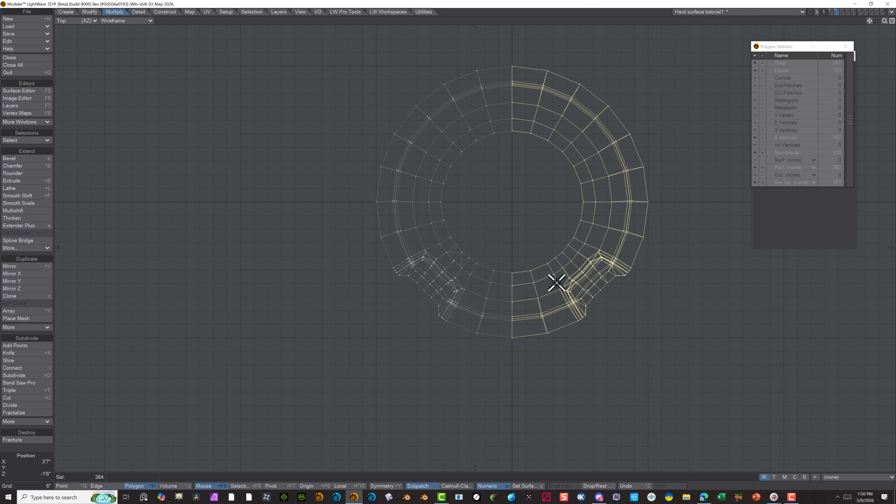
pyautogui.press('Delete')
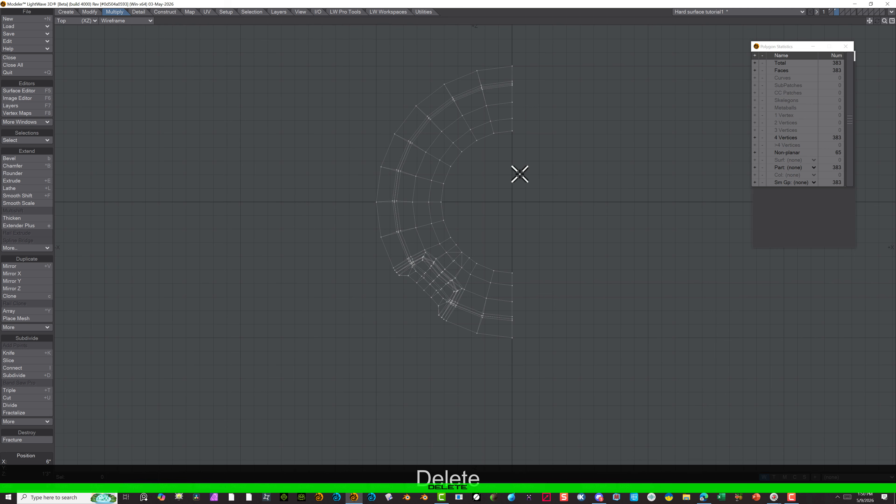
# Mirror the remaining negative X half of the disc across the X 0 centreline
pyautogui.click(30, 265)
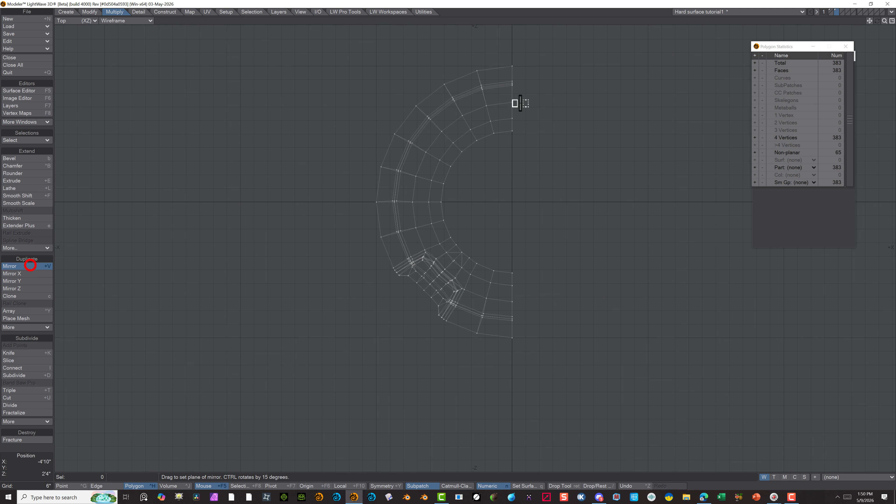
pyautogui.click(512, 197)
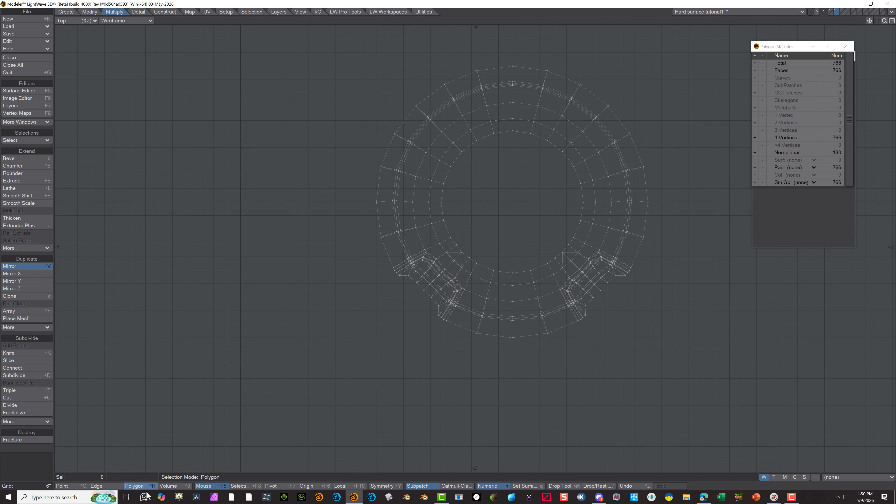
pyautogui.click(133, 484)
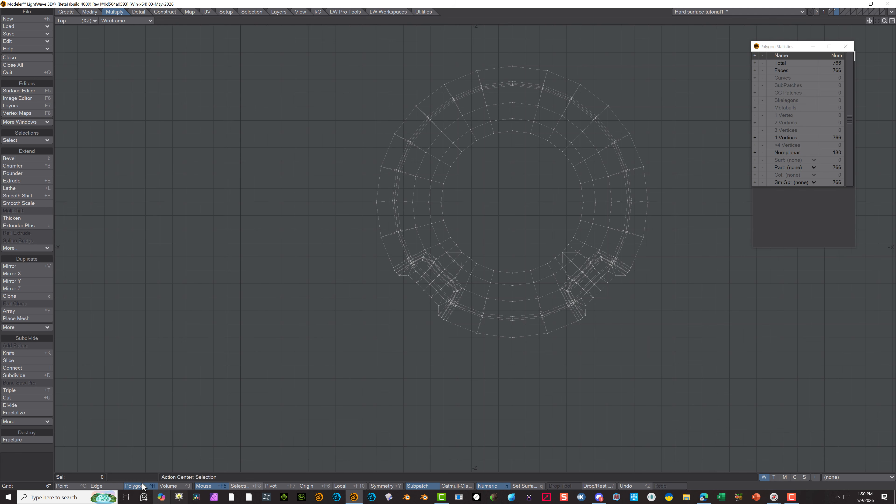
# Select only the points along the disc's X 0 centreline, merge them, and clear the selection
pyautogui.click(68, 487)
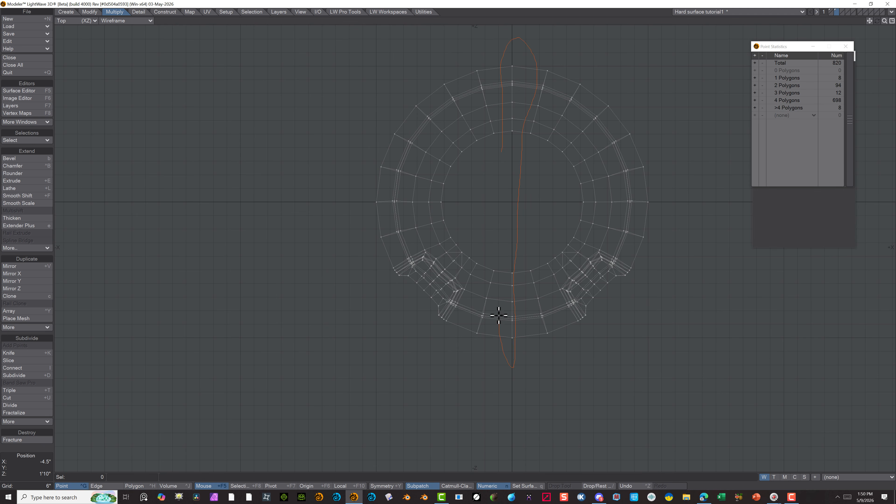
pyautogui.moveTo(501, 240); pyautogui.dragTo(500, 243, button='right')
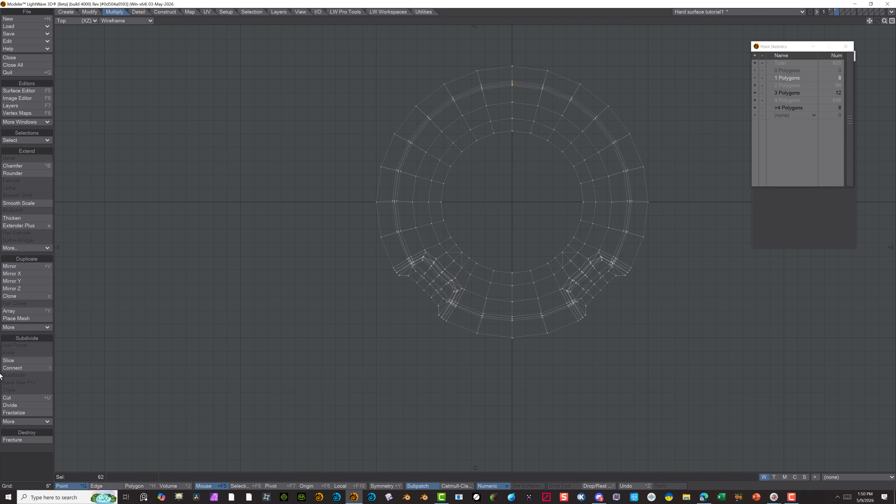
pyautogui.click(138, 12)
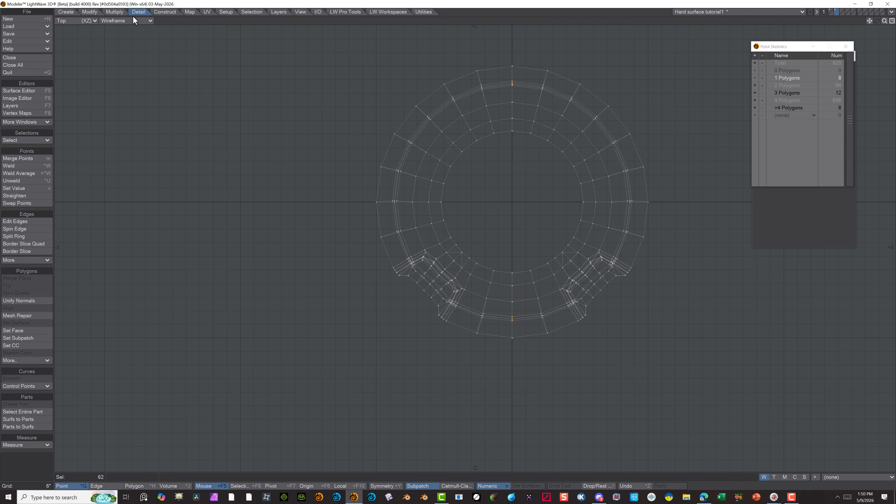
pyautogui.click(20, 161)
pyautogui.click(450, 140)
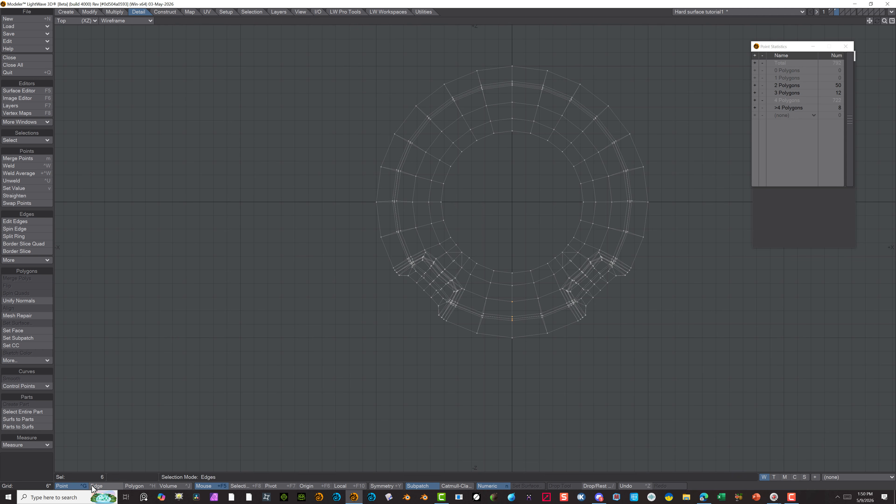
pyautogui.click(72, 487)
pyautogui.click(177, 250)
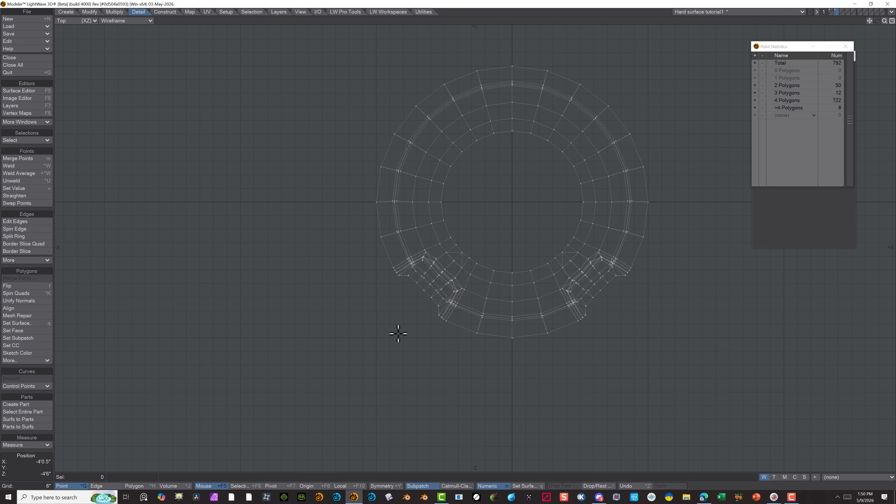
# Switch the viewport to Perspective and set its display mode to Wireframe Shade
pyautogui.keyDown('alt'); pyautogui.moveTo(498, 355); pyautogui.dragTo(117, 12); pyautogui.keyUp('alt')
pyautogui.click(76, 21)
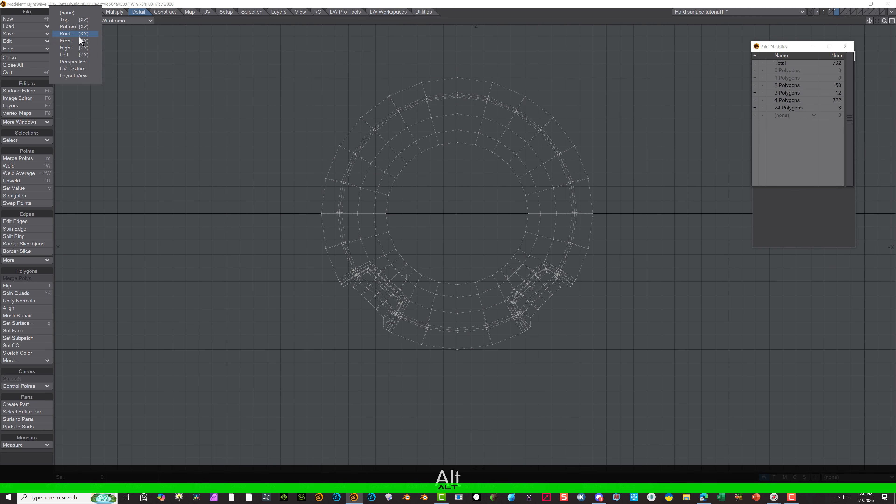
pyautogui.click(75, 62)
pyautogui.scroll(3, 473, 187)
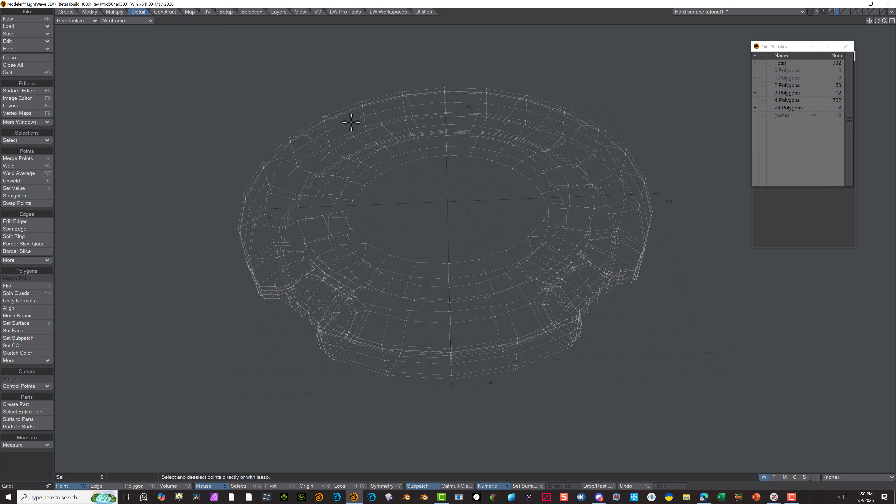
pyautogui.click(146, 20)
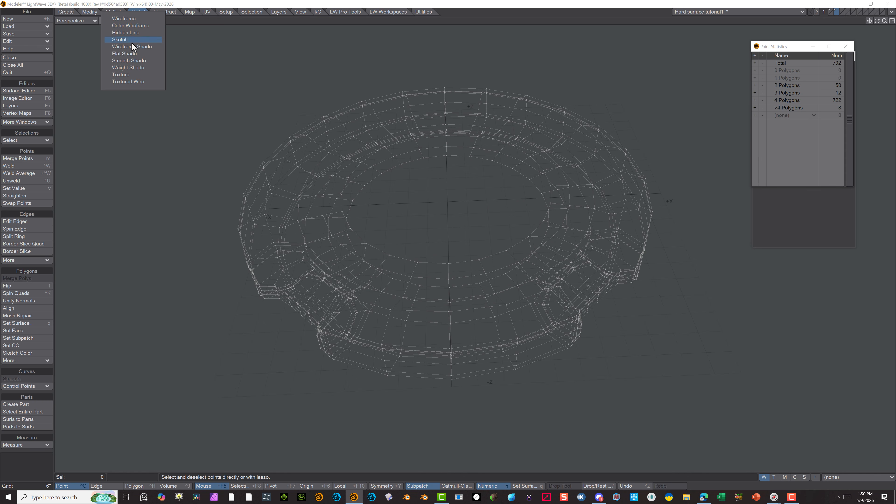
pyautogui.click(128, 68)
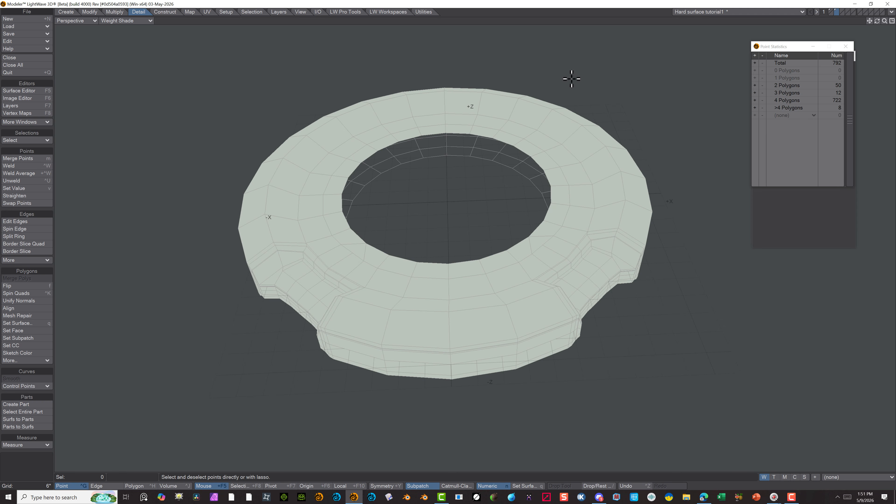
pyautogui.click(135, 20)
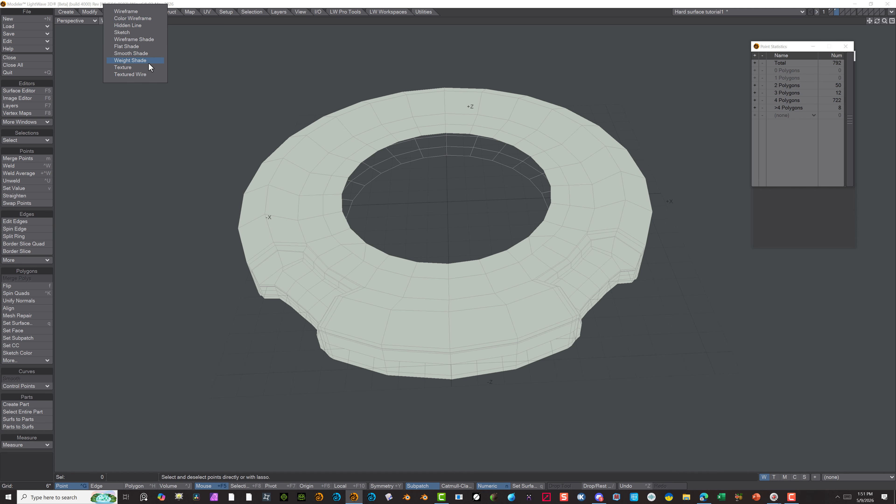
pyautogui.click(150, 40)
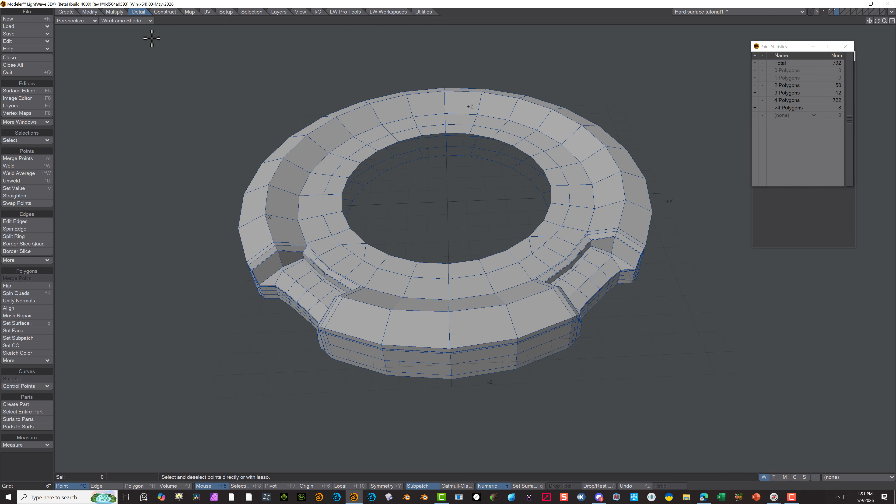
# Select the full loop of points around the rim of the disc's centre hole on the upper side
pyautogui.keyDown('alt'); pyautogui.moveTo(349, 289); pyautogui.dragTo(416, 344); pyautogui.keyUp('alt')
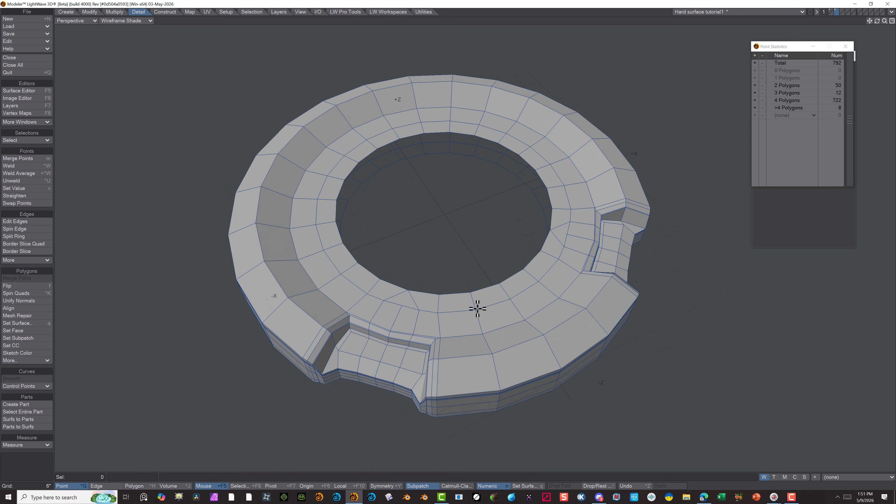
pyautogui.click(473, 291)
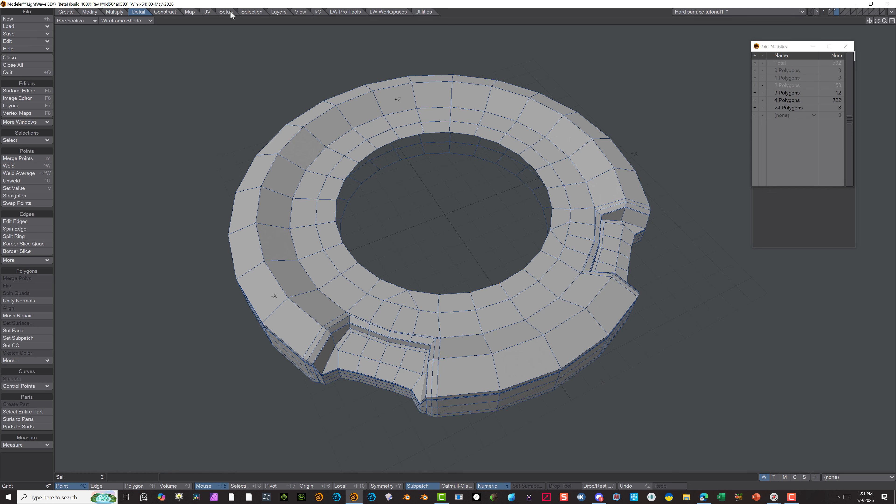
pyautogui.click(254, 12)
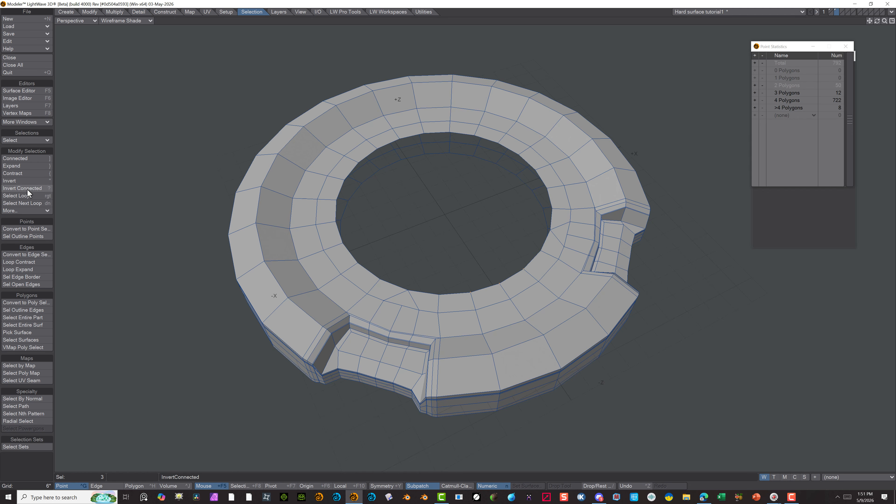
pyautogui.click(31, 197)
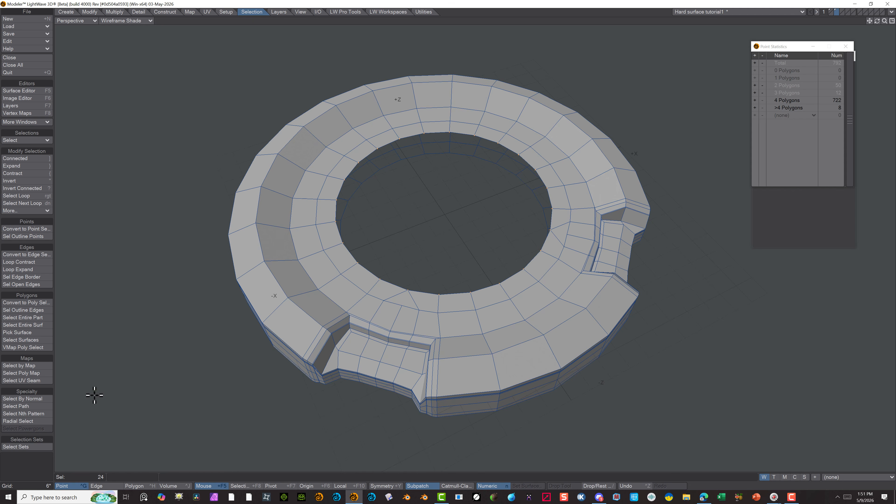
# Fill the upper centre hole with Super Patcher, checking the patch in the Top view with the point statistics closed
pyautogui.click(163, 13)
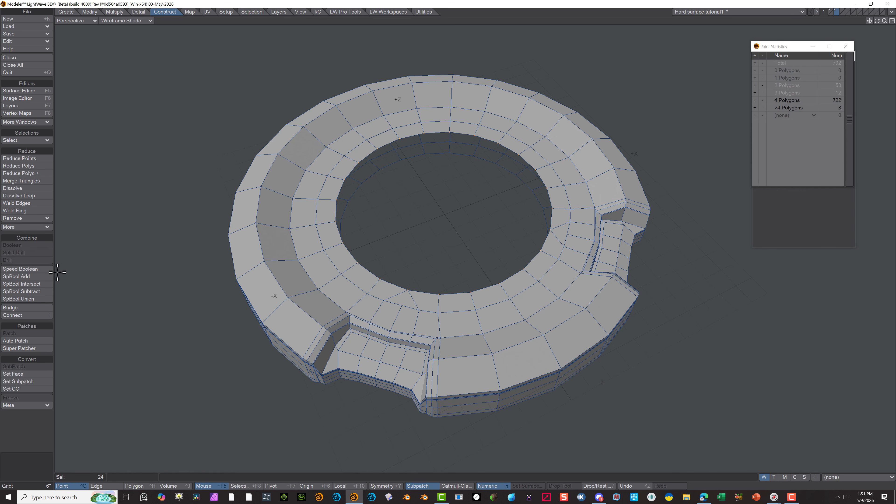
pyautogui.click(26, 348)
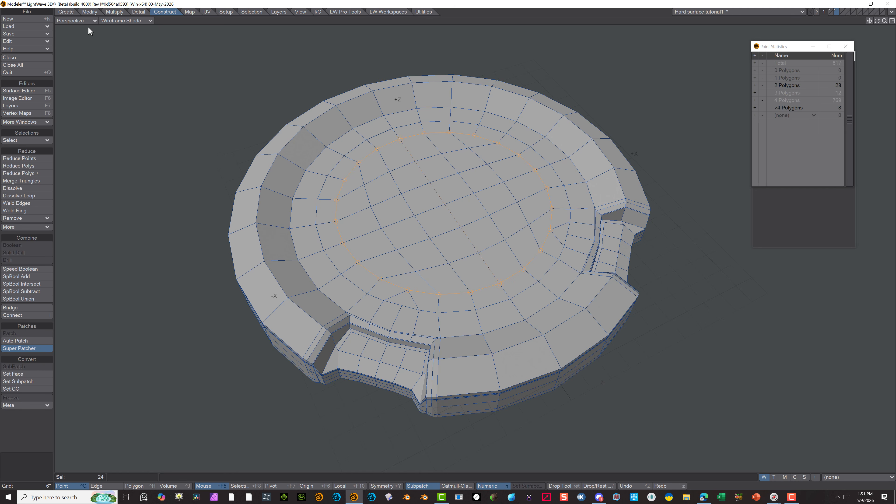
pyautogui.click(77, 21)
pyautogui.click(70, 29)
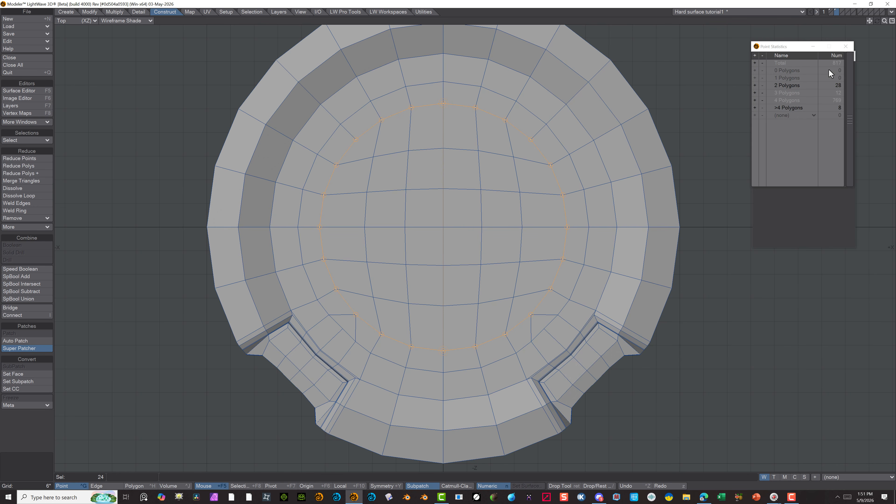
pyautogui.click(845, 47)
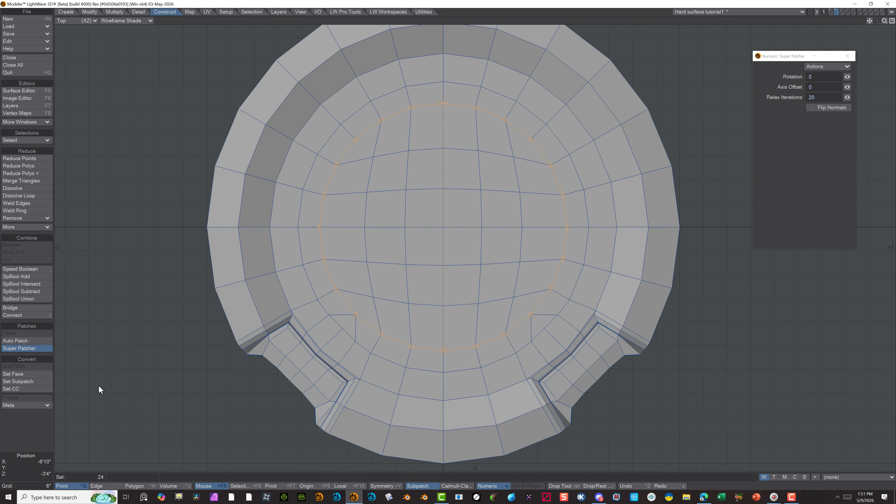
pyautogui.click(31, 349)
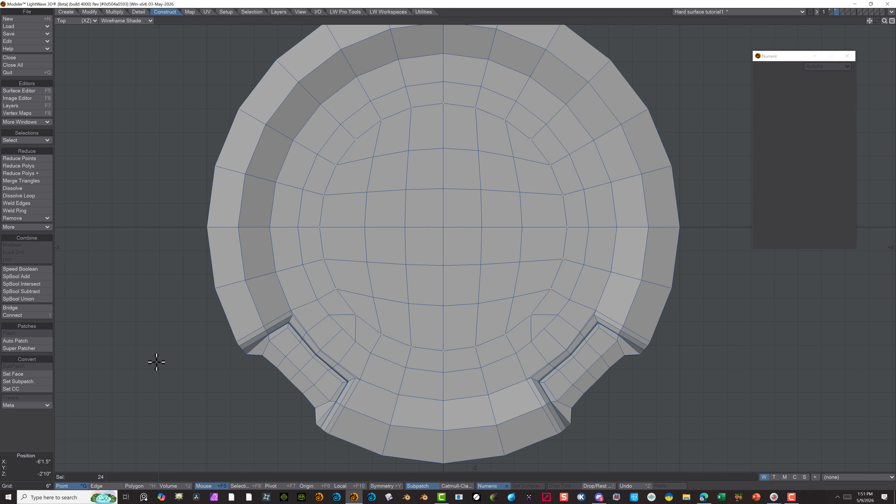
pyautogui.scroll(-3, 175, 383)
pyautogui.scroll(-3, 274, 416)
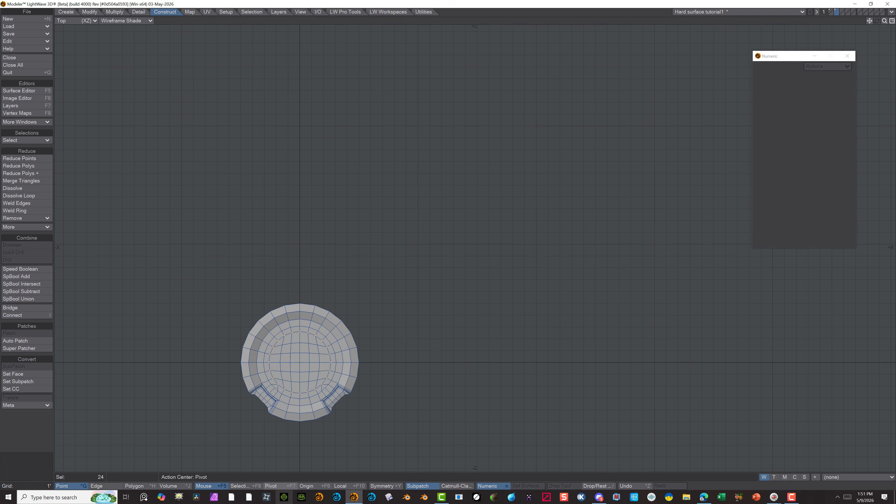
pyautogui.scroll(3, 254, 444)
pyautogui.scroll(4, 275, 456)
pyautogui.scroll(-6, 292, 437)
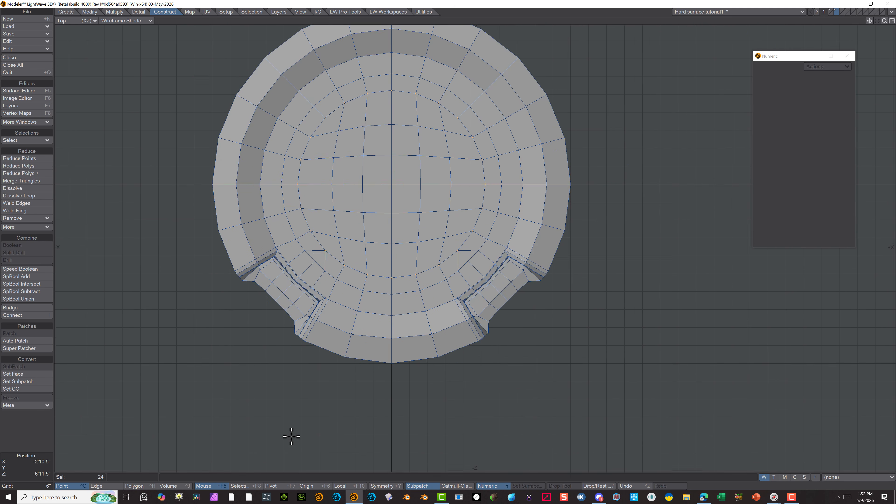
pyautogui.scroll(2, 204, 452)
pyautogui.keyDown('alt'); pyautogui.moveTo(194, 424); pyautogui.dragTo(227, 406); pyautogui.keyUp('alt')
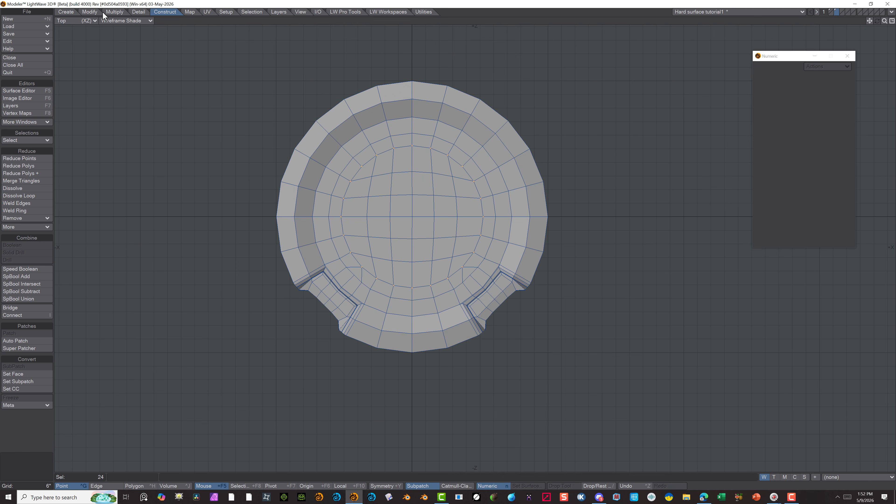
# Show the disc's underside in Perspective and delete the extra short edges running from the hole's rim to the first ring beside both recesses
pyautogui.click(76, 22)
pyautogui.click(75, 64)
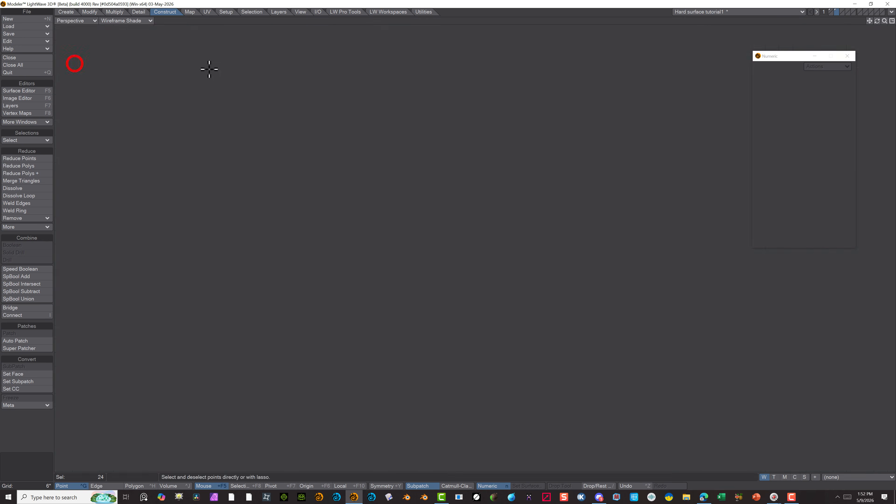
pyautogui.keyDown('alt'); pyautogui.moveTo(268, 236); pyautogui.dragTo(618, 210); pyautogui.keyUp('alt')
pyautogui.scroll(5, 393, 376)
pyautogui.keyDown('alt'); pyautogui.moveTo(393, 376); pyautogui.dragTo(355, 300); pyautogui.keyUp('alt')
pyautogui.click(97, 486)
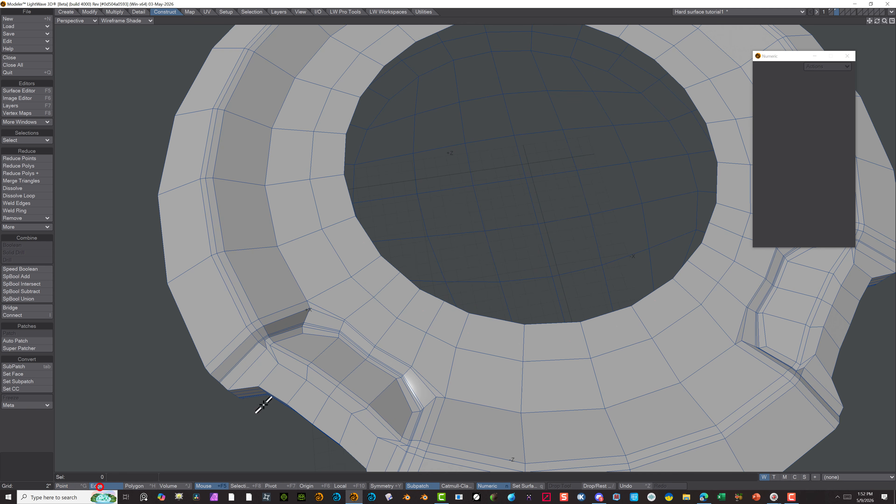
pyautogui.click(386, 284)
pyautogui.keyDown('shift'); pyautogui.click(437, 311); pyautogui.keyUp('shift')
pyautogui.keyDown('shift'); pyautogui.click(706, 276); pyautogui.keyUp('shift')
pyautogui.press('Delete')
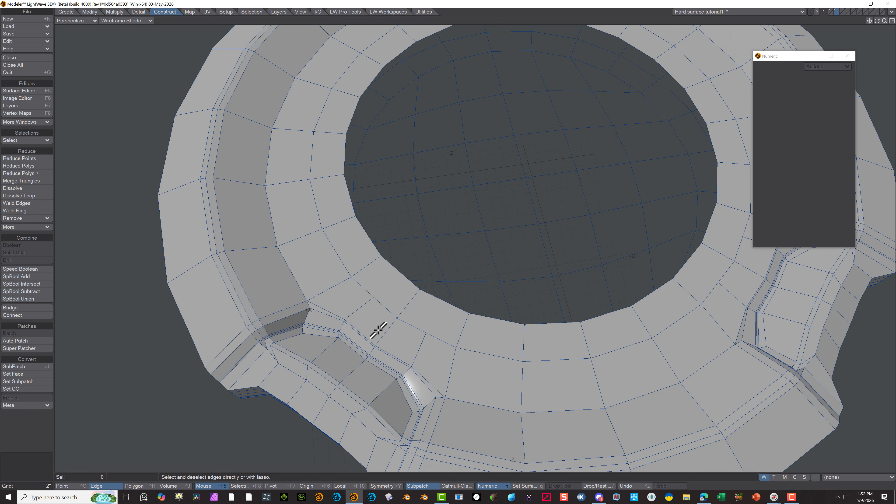
# Delete the remaining extra short edges between the underside's first ring and the walls of both recesses
pyautogui.click(357, 310)
pyautogui.keyDown('shift'); pyautogui.click(419, 349); pyautogui.keyUp('shift')
pyautogui.moveTo(781, 57); pyautogui.dragTo(810, 54)
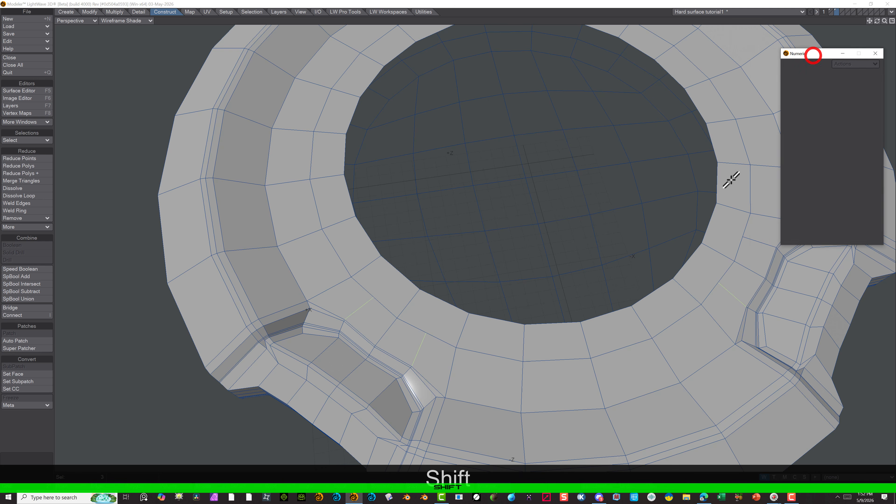
pyautogui.press('Delete')
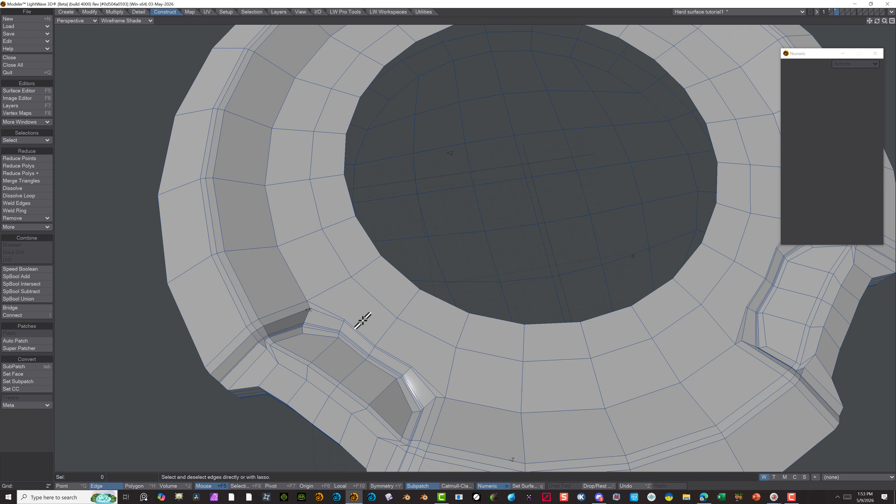
# Slice new edges on the underside from the ring point beside the positive X recess to the recess wall's corners
pyautogui.click(114, 11)
pyautogui.click(14, 360)
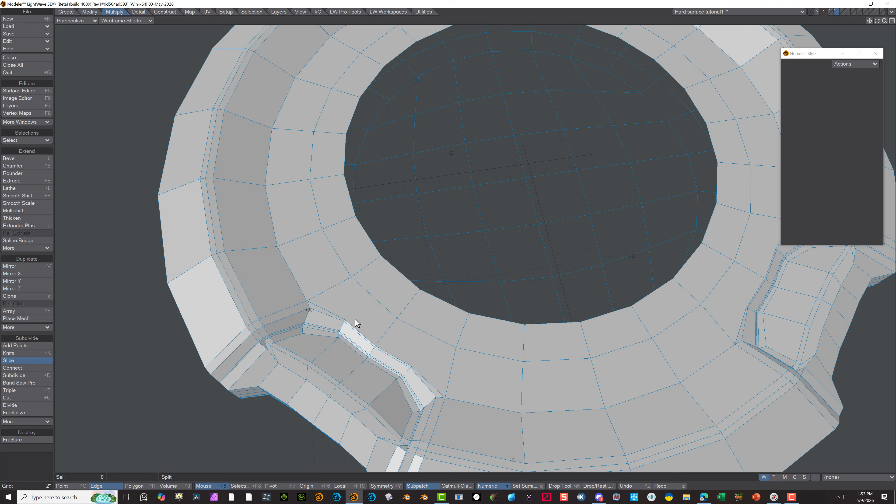
pyautogui.scroll(5, 322, 303)
pyautogui.scroll(-3, 421, 333)
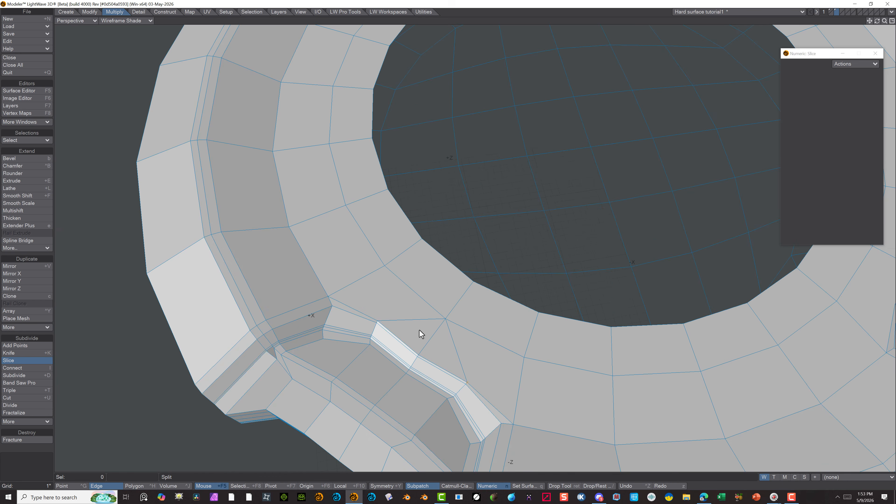
# Slice matching edges beside the negative X recess, connecting both recess wall corners through the nearest ring point
pyautogui.scroll(-6, 718, 246)
pyautogui.keyDown('alt'); pyautogui.keyDown('shift'); pyautogui.moveTo(218, 311); pyautogui.dragTo(436, 212); pyautogui.keyUp('shift'); pyautogui.keyUp('alt')
pyautogui.scroll(6, 436, 205)
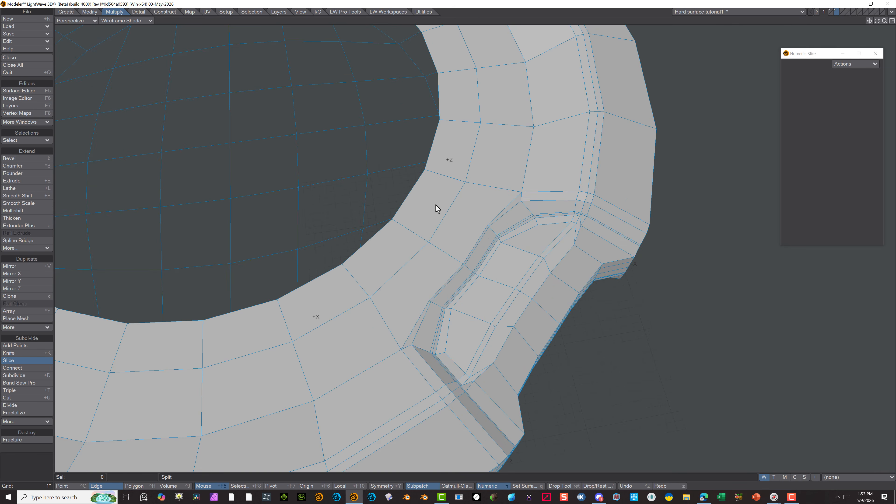
pyautogui.click(430, 302)
pyautogui.click(428, 243)
pyautogui.click(488, 226)
# Leave the Slice tool and delete the middle edge enclosed by the new cuts beside the negative X recess
pyautogui.click(94, 11)
pyautogui.click(91, 486)
pyautogui.click(449, 255)
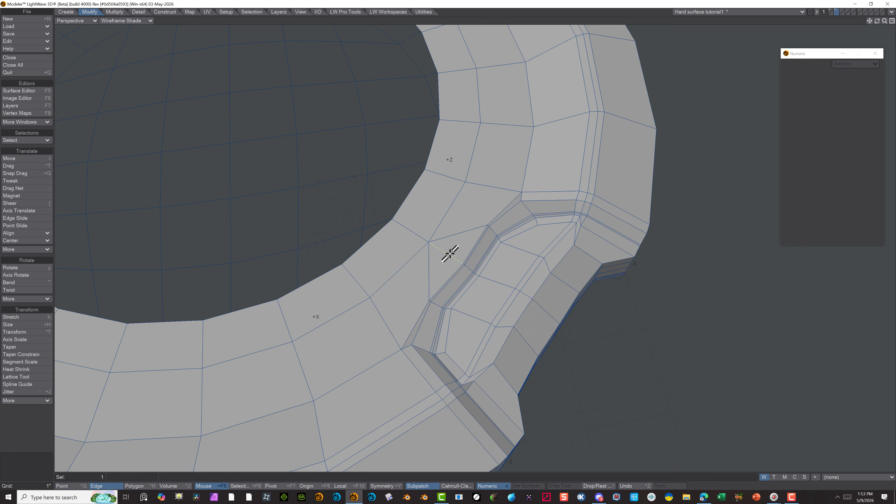
pyautogui.press('Delete')
# Select the full loop of points around the rim of the centre hole on the disc's underside
pyautogui.scroll(-6, 445, 255)
pyautogui.scroll(5, 214, 270)
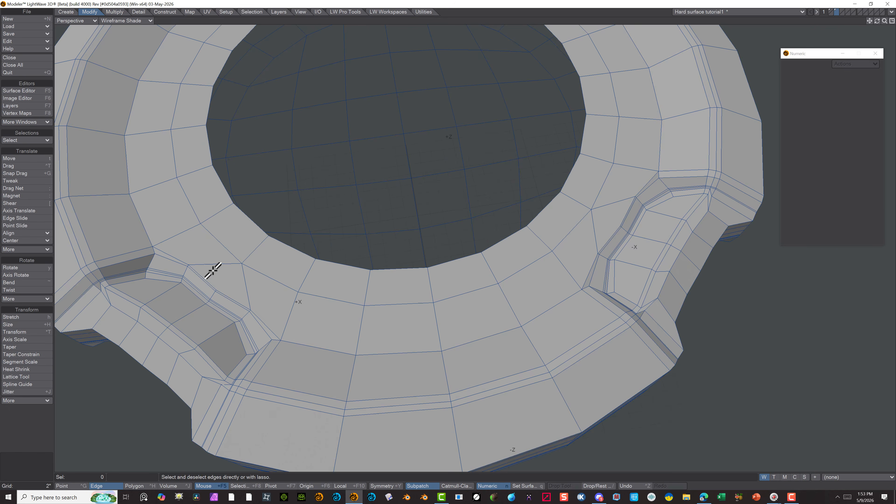
pyautogui.scroll(-5, 223, 292)
pyautogui.hotkey('ctrl', 'g')
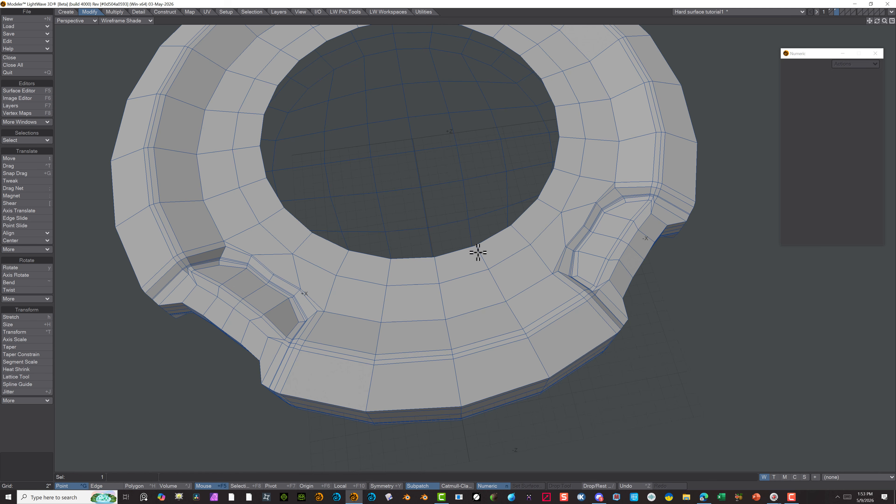
pyautogui.click(249, 13)
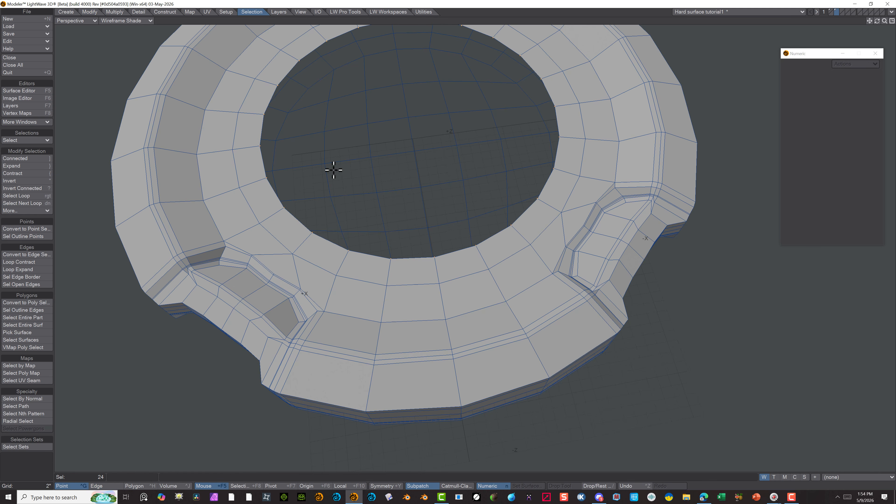
# Fill the underside hole with Super Patcher using a Rotation of 2, checking the grid's alignment in the Bottom view
pyautogui.click(164, 12)
pyautogui.click(23, 348)
pyautogui.scroll(-3, 162, 27)
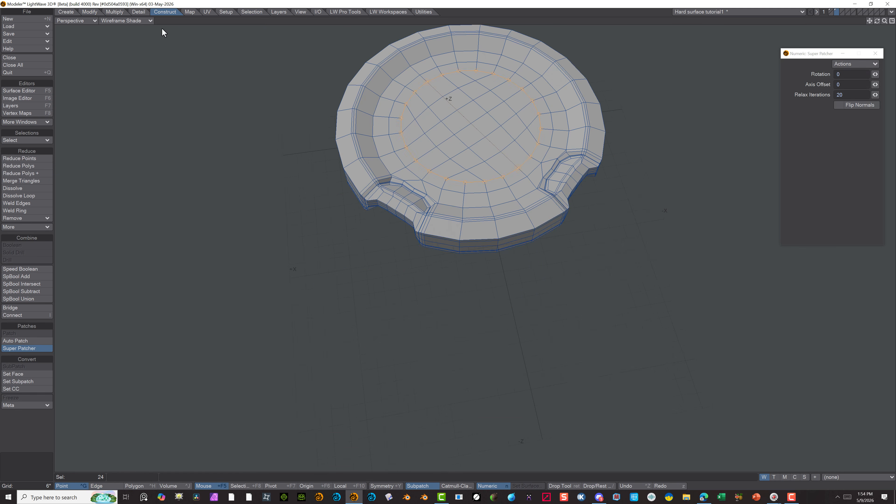
pyautogui.click(76, 21)
pyautogui.click(76, 28)
pyautogui.scroll(-3, 470, 85)
pyautogui.scroll(3, 478, 82)
pyautogui.moveTo(875, 74); pyautogui.dragTo(875, 74)
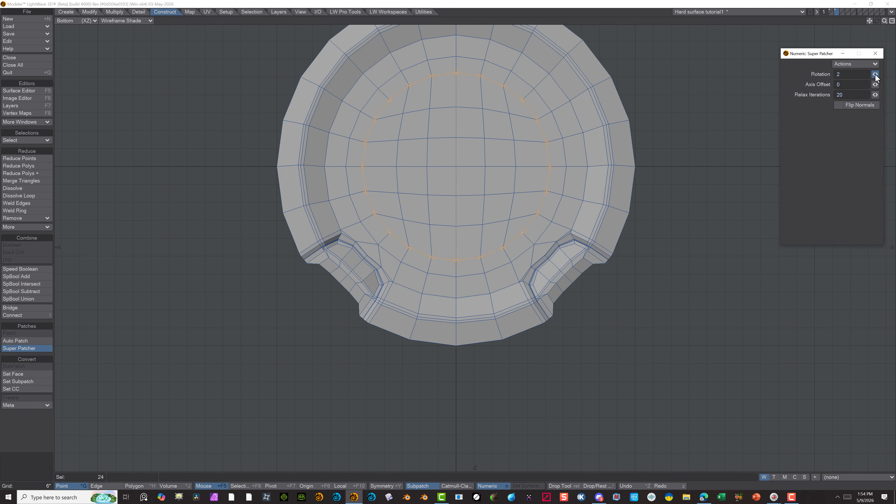
pyautogui.click(31, 348)
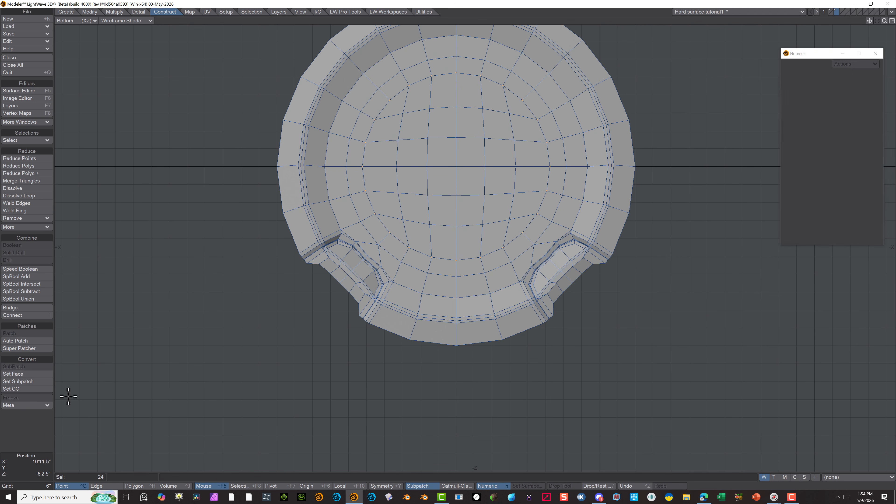
# Clear the point selection and turn on SubPatch smoothing for the closed disc
pyautogui.press('/')
pyautogui.keyDown('alt'); pyautogui.moveTo(212, 388); pyautogui.dragTo(220, 449); pyautogui.keyUp('alt')
pyautogui.press('Tab')
pyautogui.scroll(-4, 354, 144)
pyautogui.click(140, 22)
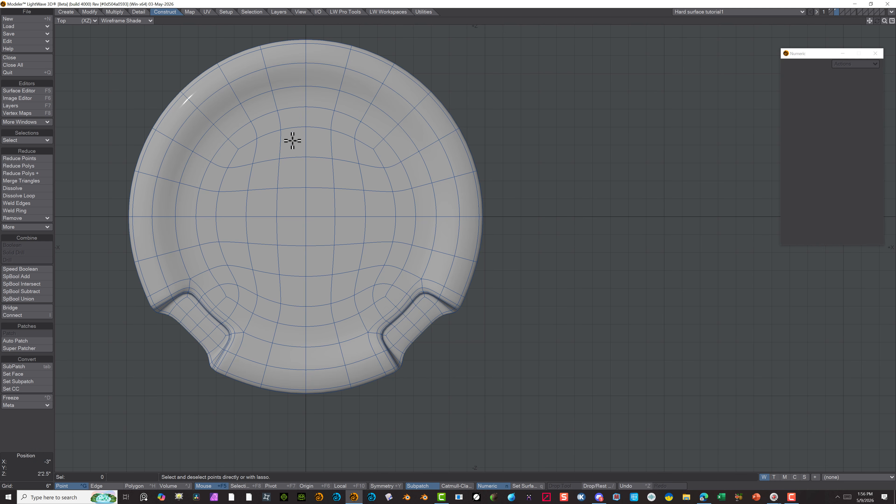
pyautogui.click(304, 151)
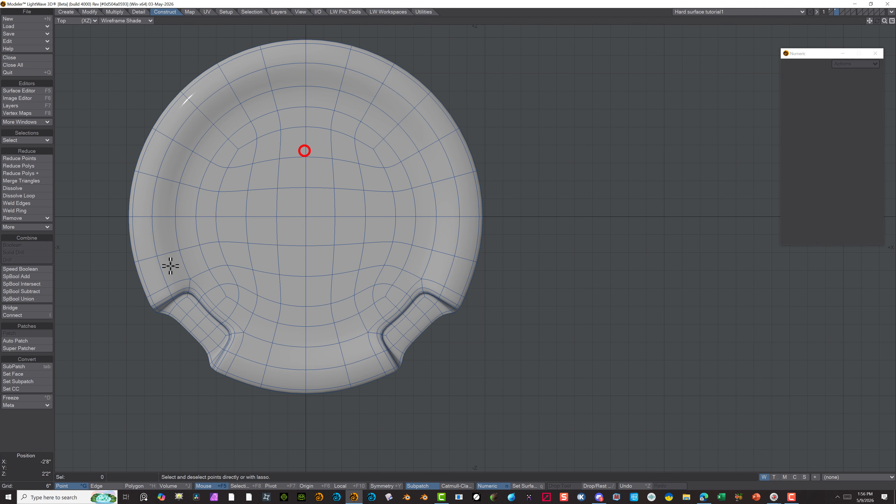
# Select the whole quad patch filling the centre of the disc's top face and delete its polygons
pyautogui.click(141, 486)
pyautogui.moveTo(234, 163)
pyautogui.mouseDown()
pyautogui.moveTo(280, 146)
pyautogui.moveTo(344, 155)
pyautogui.moveTo(360, 172)
pyautogui.moveTo(368, 260)
pyautogui.moveTo(350, 278)
pyautogui.moveTo(289, 286)
pyautogui.moveTo(257, 274)
pyautogui.moveTo(234, 245)
pyautogui.moveTo(251, 170)
pyautogui.moveTo(320, 167)
pyautogui.moveTo(354, 206)
pyautogui.moveTo(262, 213)
pyautogui.moveTo(342, 239)
pyautogui.moveTo(286, 257)
pyautogui.mouseUp()
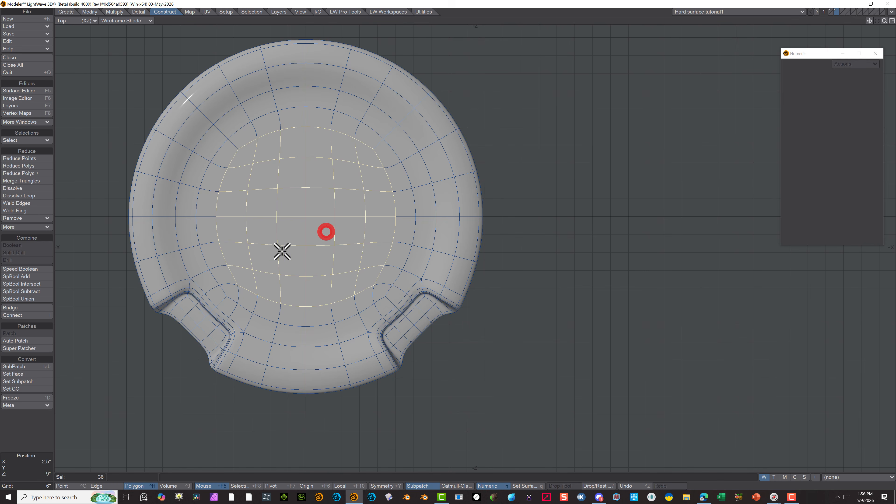
pyautogui.press('Delete')
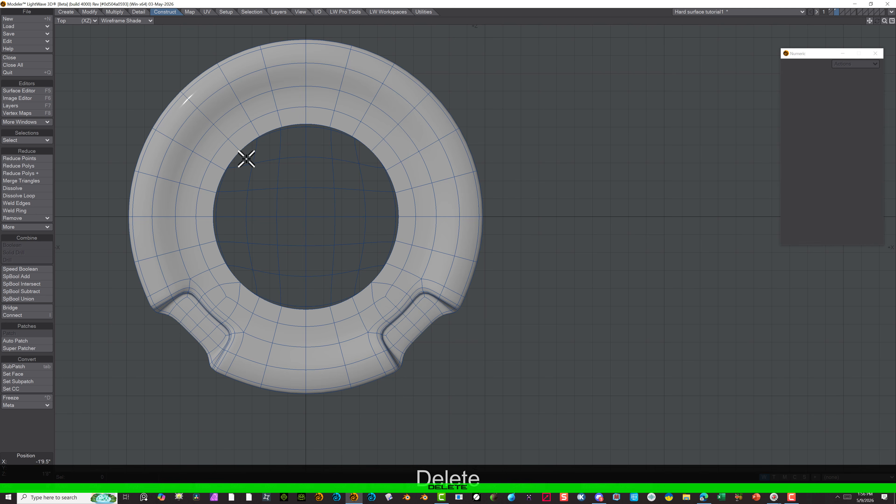
# Select the full loop of points around the top centre hole's rim and make a single polygon from them
pyautogui.scroll(-1, 234, 154)
pyautogui.scroll(3, 233, 157)
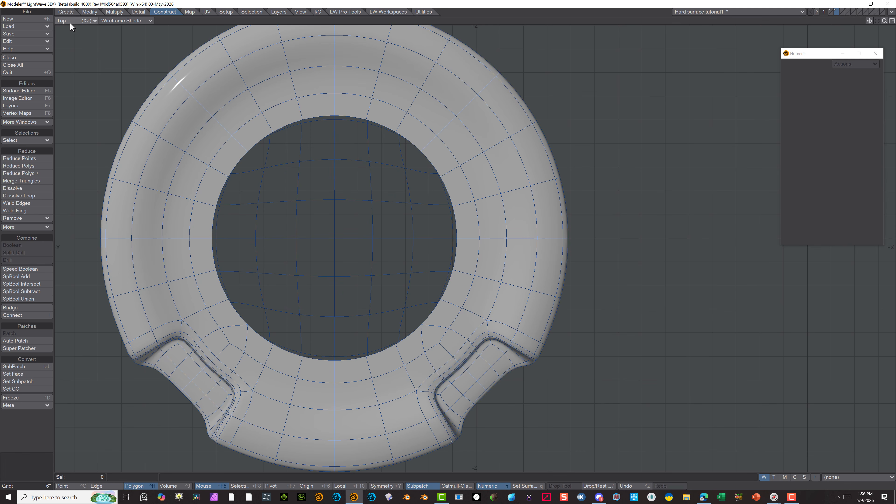
pyautogui.click(64, 486)
pyautogui.click(367, 359)
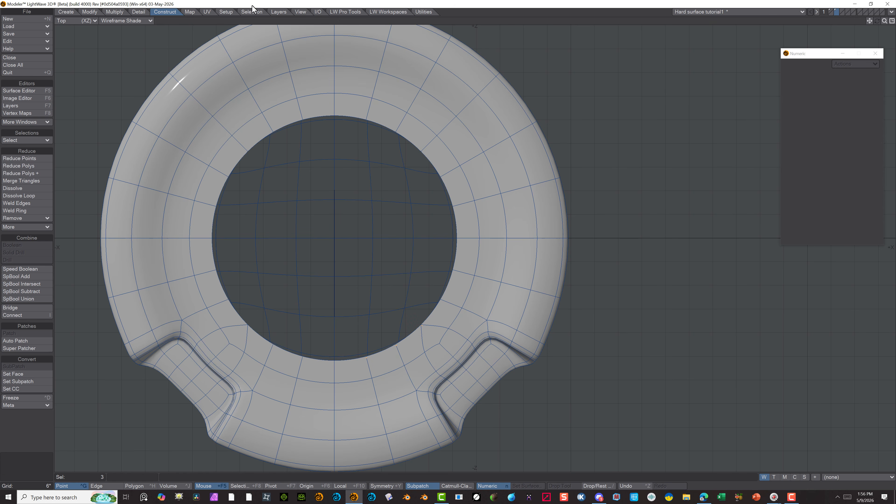
pyautogui.click(259, 13)
pyautogui.click(26, 195)
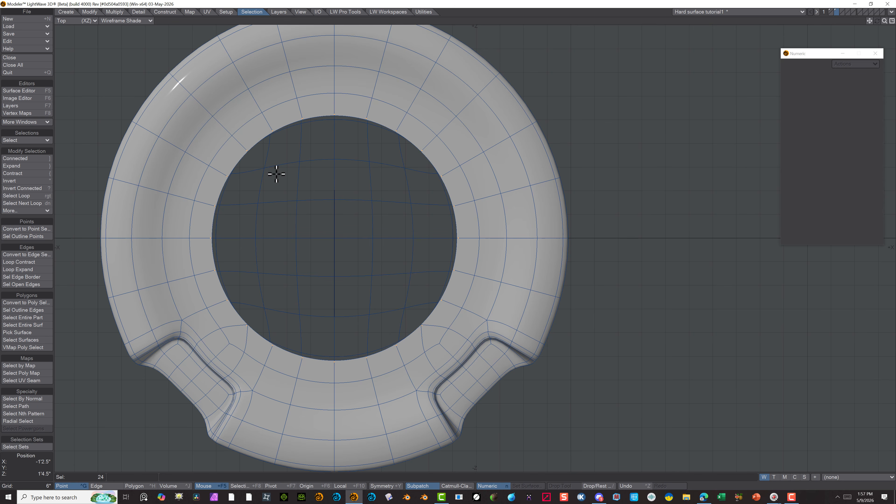
pyautogui.press('p')
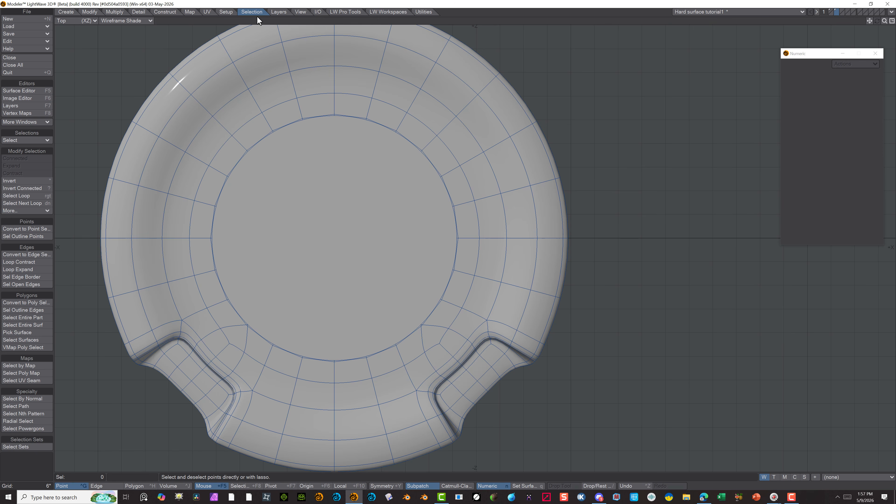
# Multishift the new centre polygon with an inset of 5.0938" and a shift of 3.875" to raise a sloped plateau
pyautogui.click(135, 487)
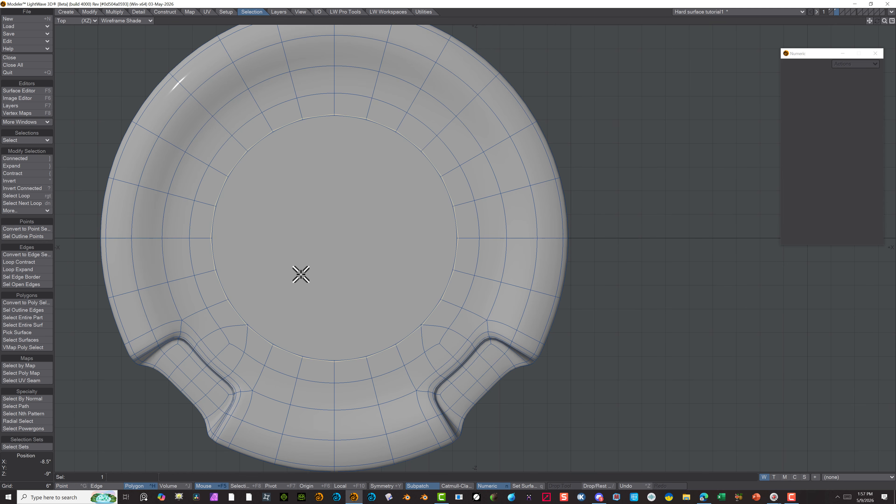
pyautogui.click(316, 194)
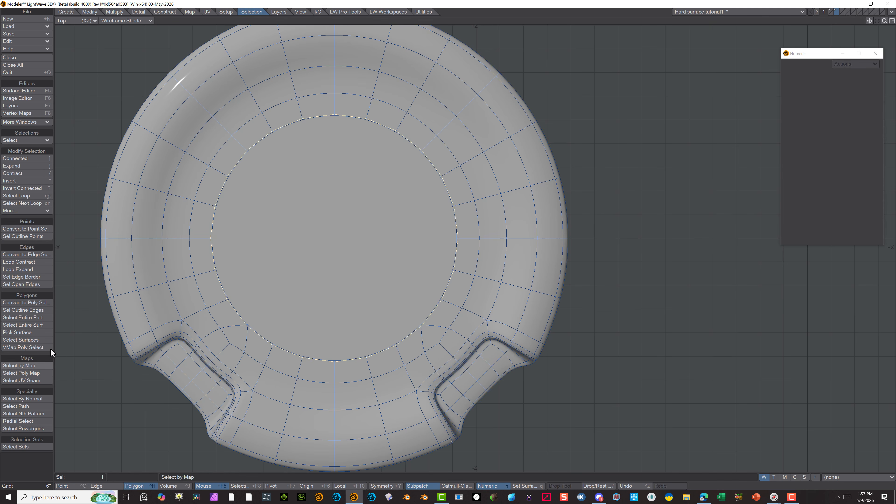
pyautogui.click(115, 12)
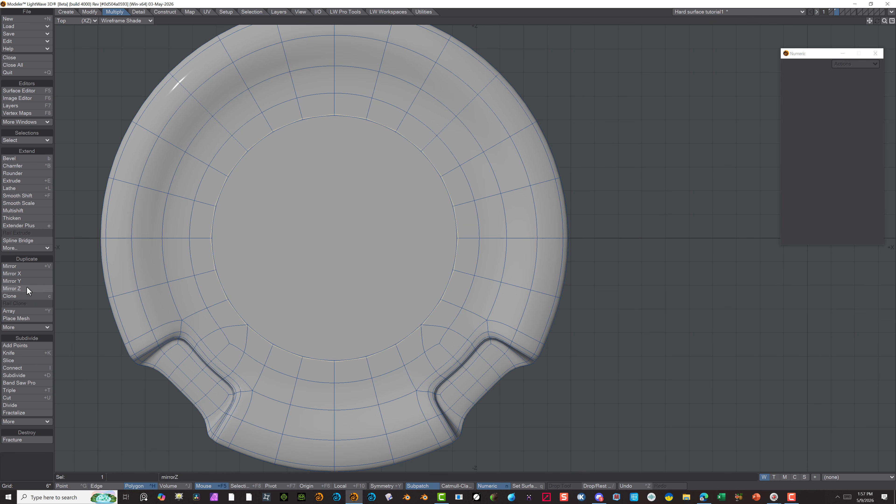
pyautogui.click(24, 211)
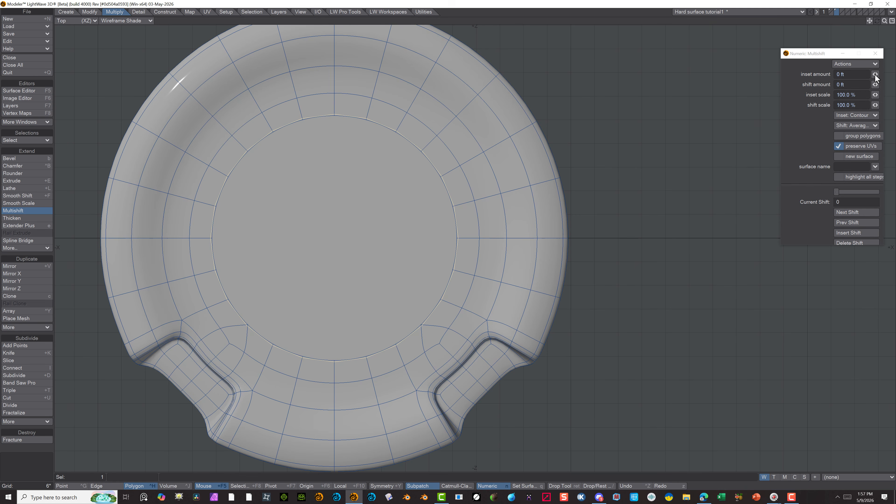
pyautogui.moveTo(876, 74); pyautogui.dragTo(884, 74)
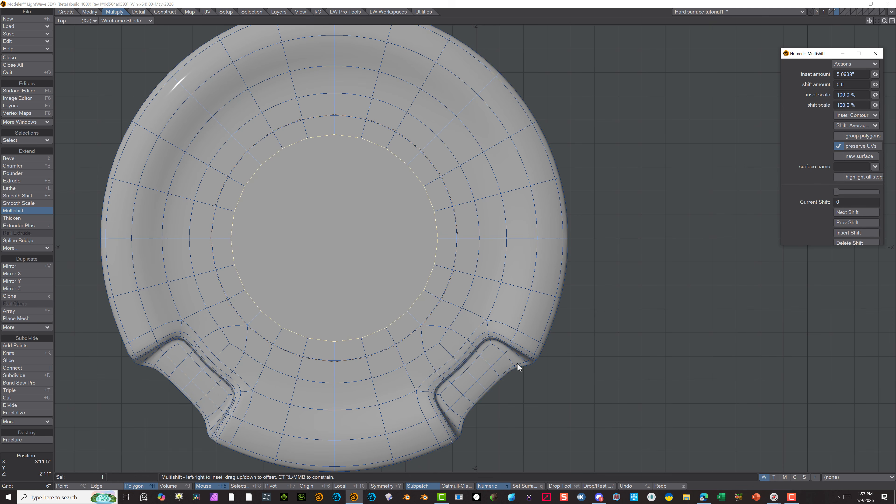
pyautogui.press('alt')
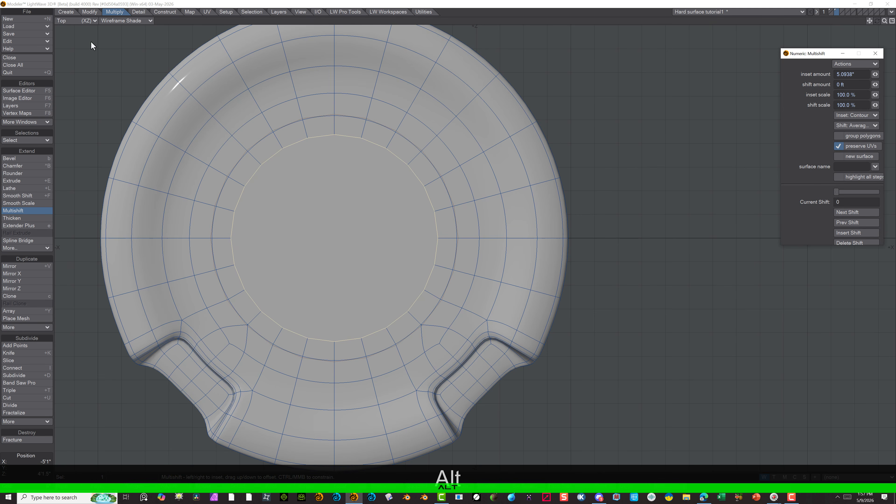
pyautogui.click(75, 21)
pyautogui.click(77, 62)
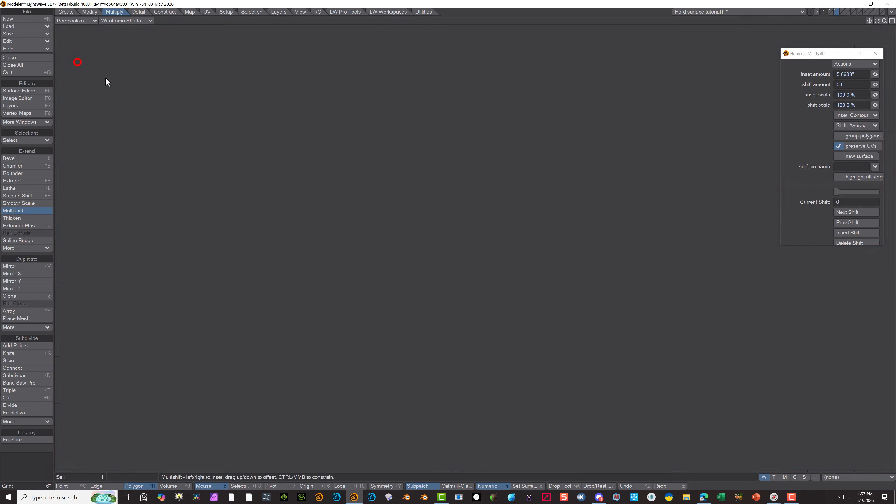
pyautogui.keyDown('alt'); pyautogui.moveTo(171, 229); pyautogui.dragTo(363, 246); pyautogui.keyUp('alt')
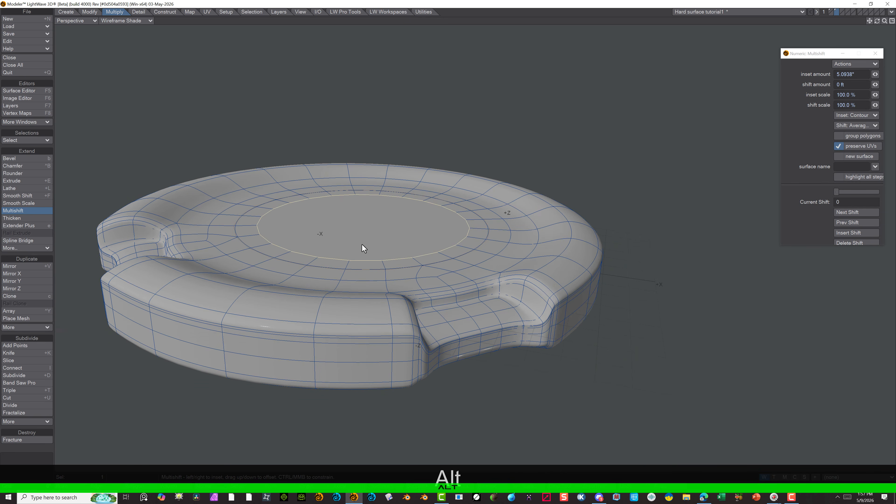
pyautogui.click(875, 84)
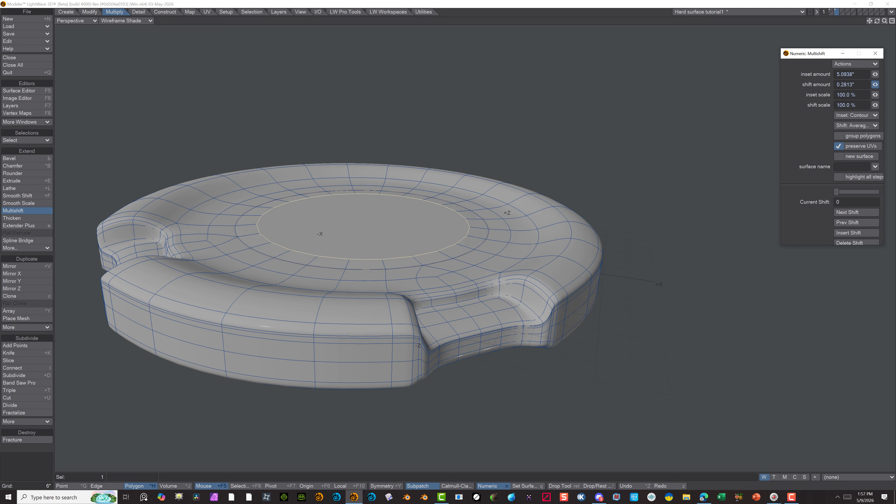
pyautogui.moveTo(875, 85); pyautogui.dragTo(889, 85)
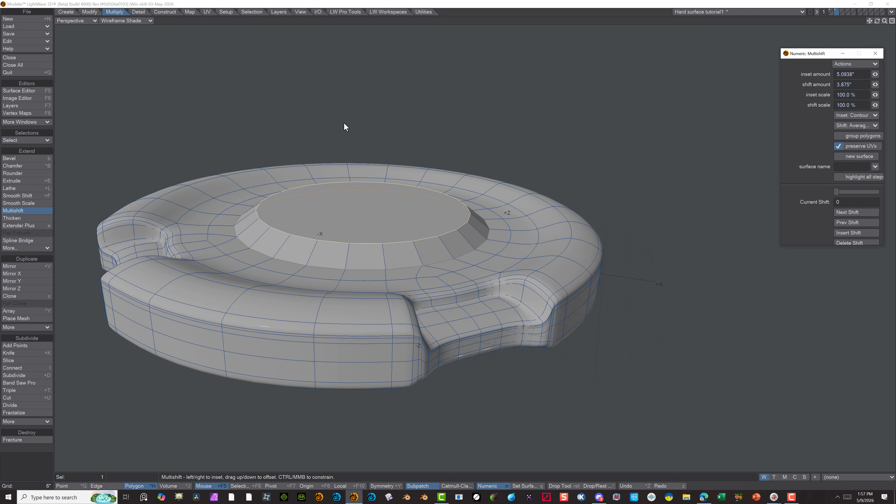
pyautogui.click(27, 211)
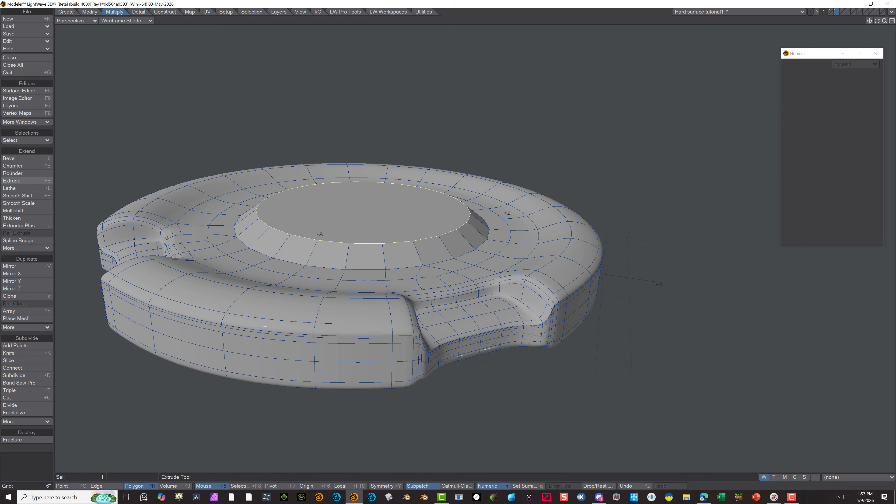
# Multishift the plateau's top polygon with an inset of 3.6563" and no shift to form a flat rim
pyautogui.click(25, 212)
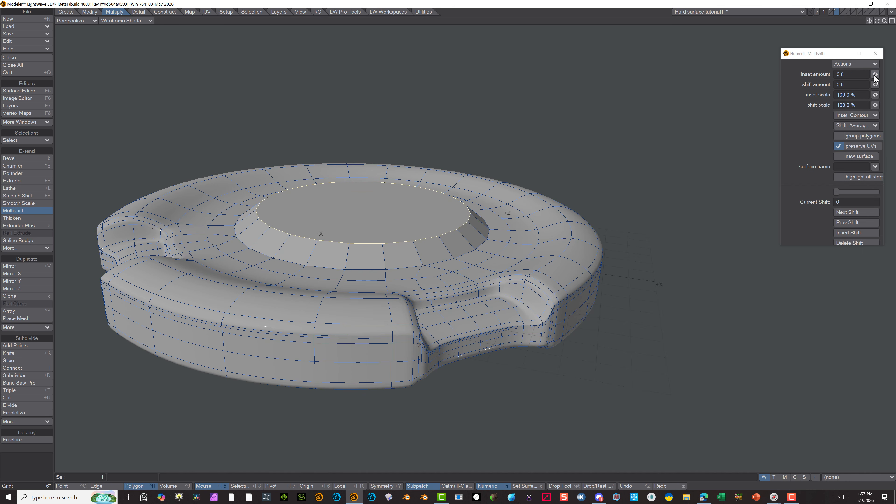
pyautogui.moveTo(875, 75); pyautogui.dragTo(880, 74)
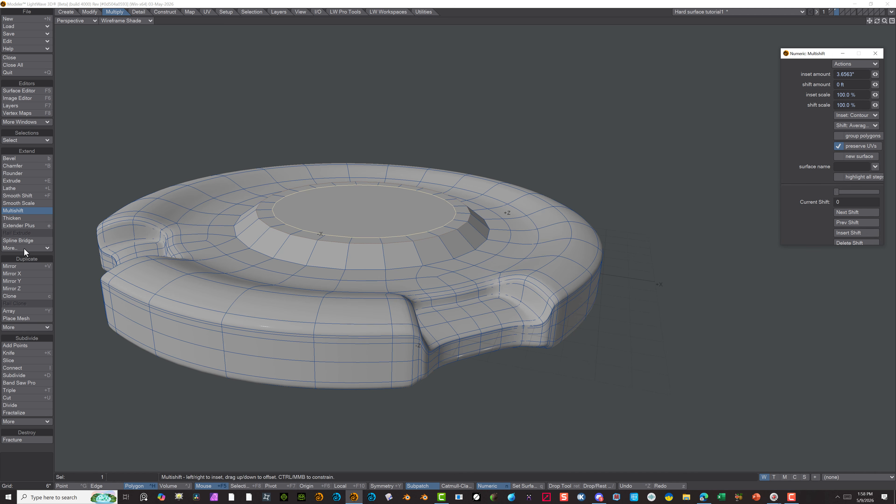
pyautogui.click(25, 211)
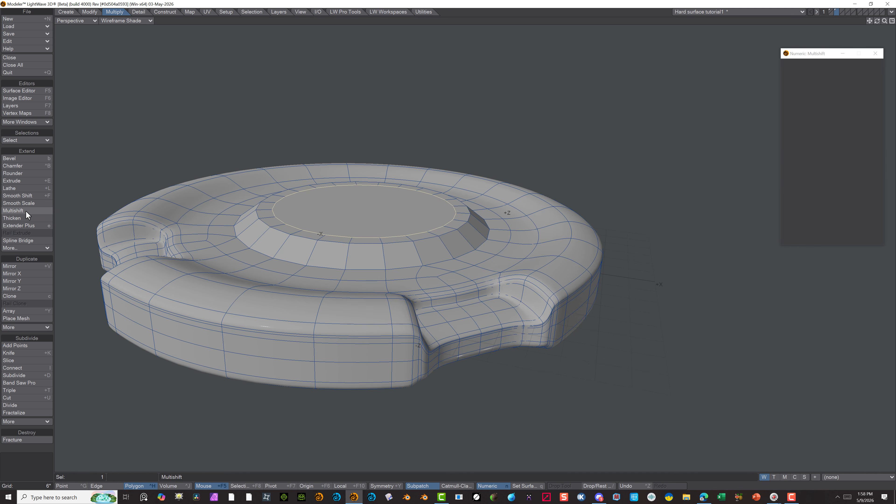
# Multishift the inner polygon by a shift of -5.2188" without inset to sink a straight-walled recess
pyautogui.click(25, 210)
pyautogui.click(874, 84)
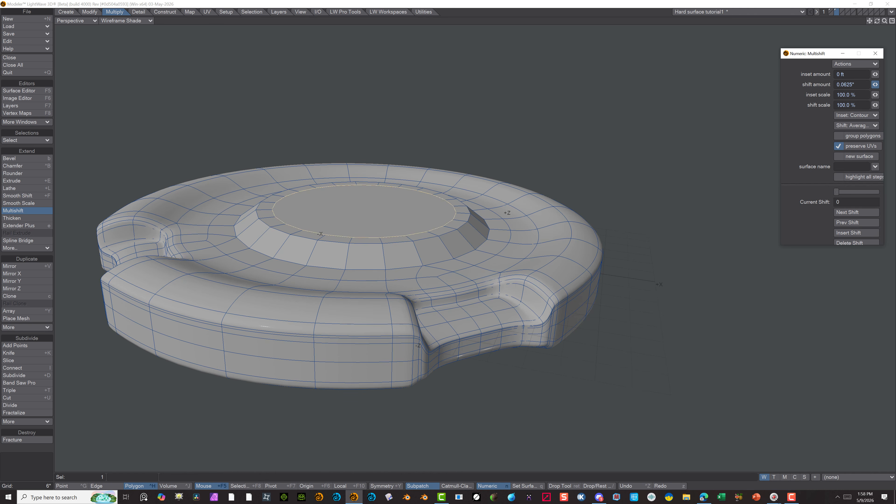
pyautogui.moveTo(875, 85); pyautogui.dragTo(808, 85)
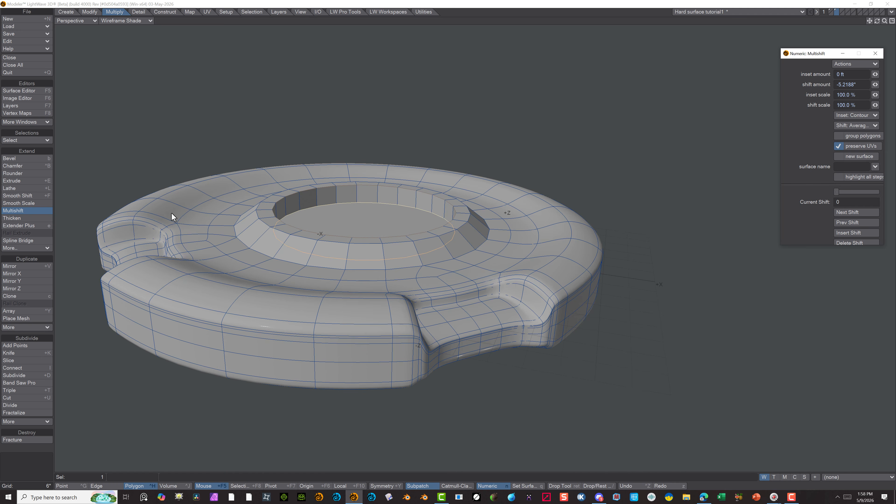
pyautogui.click(30, 210)
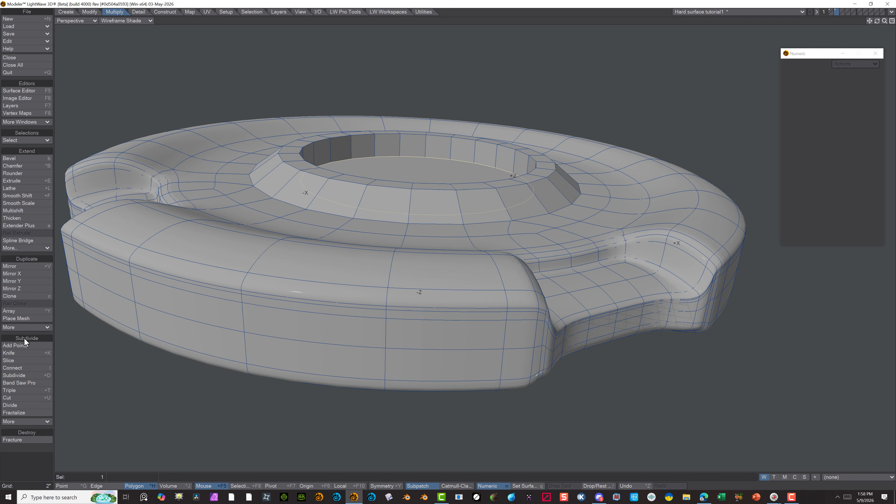
# Inset the recess floor polygon by 5.0938" with Multishift, and clear the polygon selection
pyautogui.click(28, 211)
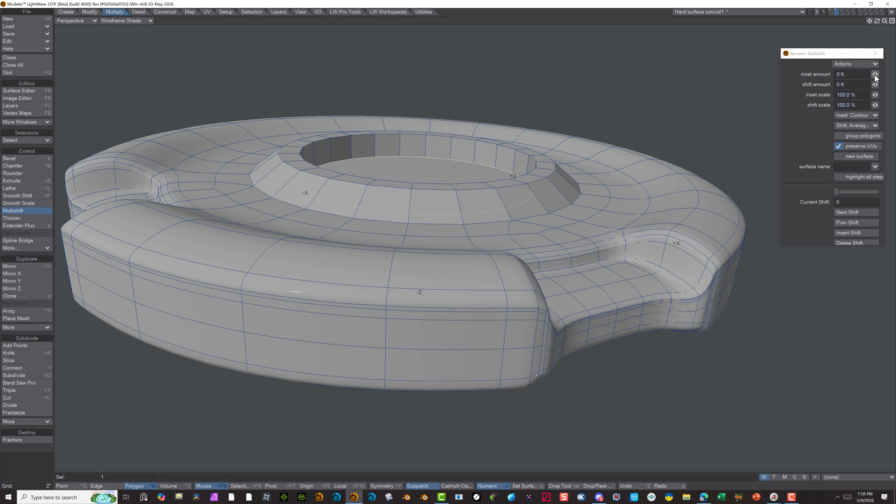
pyautogui.moveTo(876, 76); pyautogui.dragTo(889, 75)
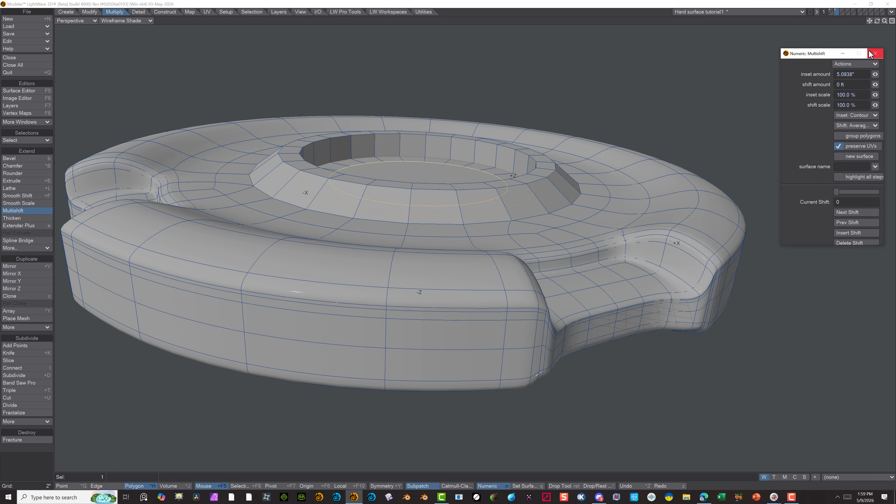
pyautogui.click(35, 210)
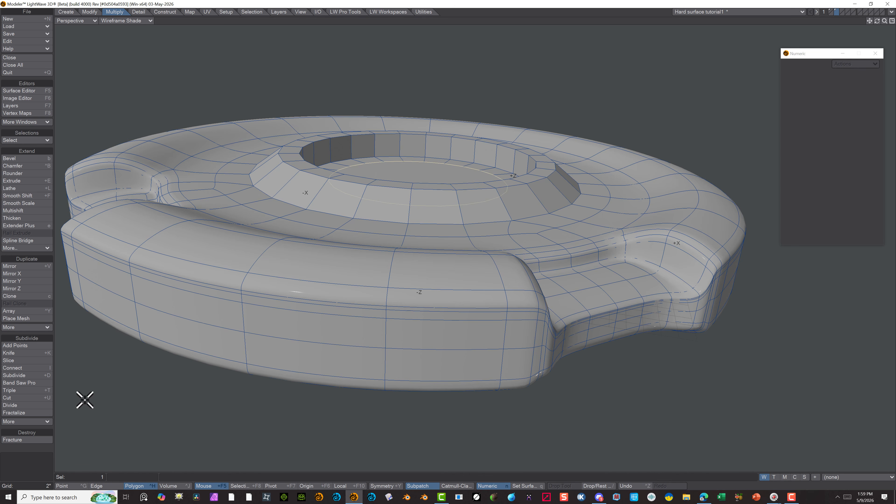
pyautogui.click(29, 463)
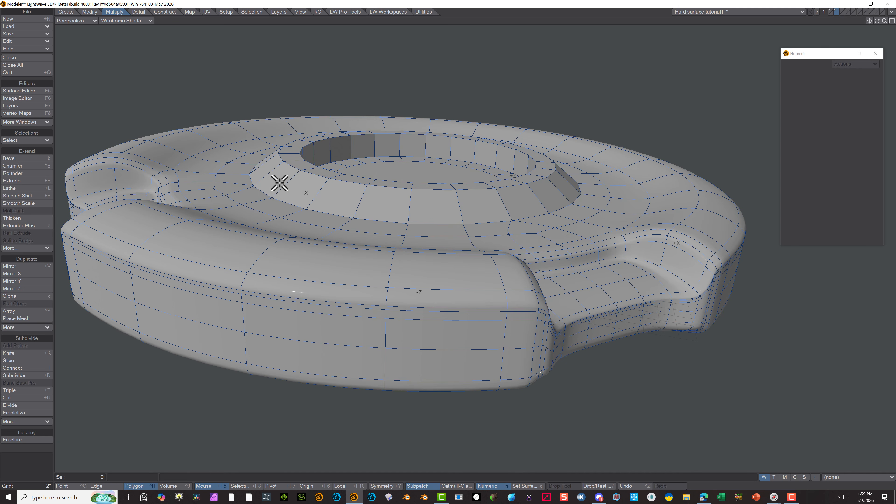
# Cut a loop at 90% around the sloped outer ring near its upper edge with Band Saw Pro, and deselect it
pyautogui.click(302, 189)
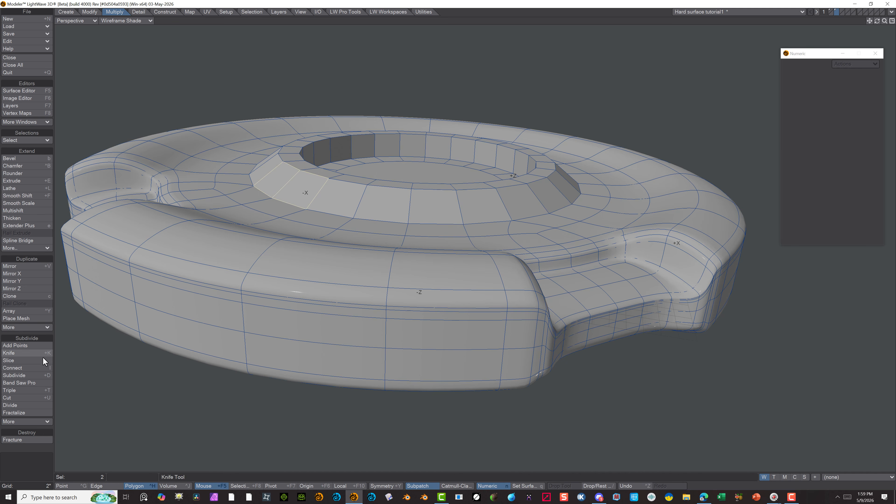
pyautogui.click(30, 384)
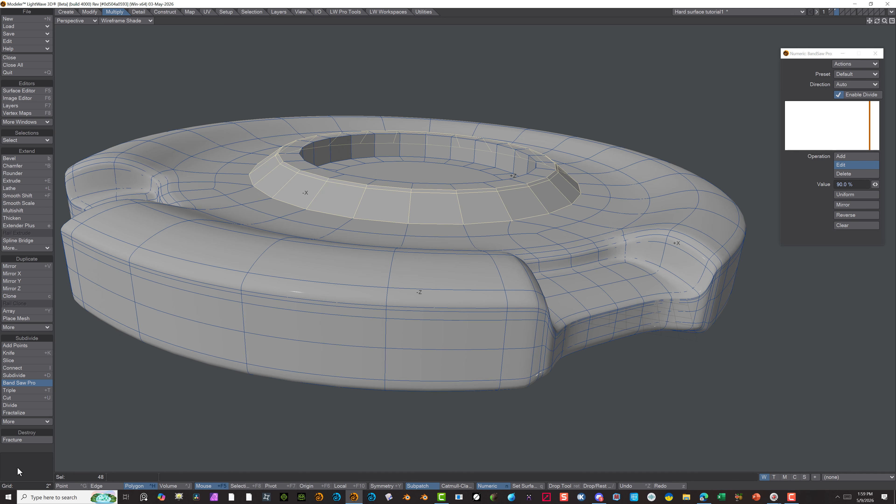
pyautogui.click(37, 448)
pyautogui.click(38, 460)
# Cut a second Band Saw Pro loop at about 10% around the sloped ring near its base, and deselect the ring
pyautogui.moveTo(287, 172); pyautogui.dragTo(304, 193)
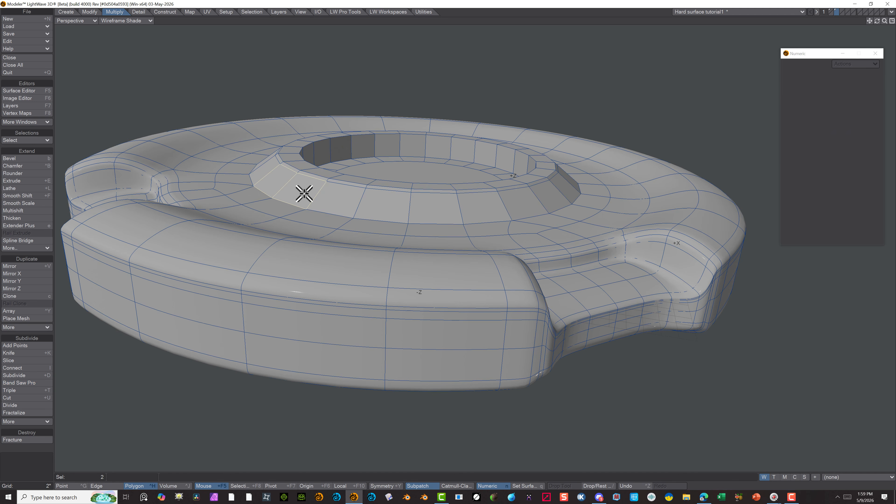
pyautogui.click(19, 382)
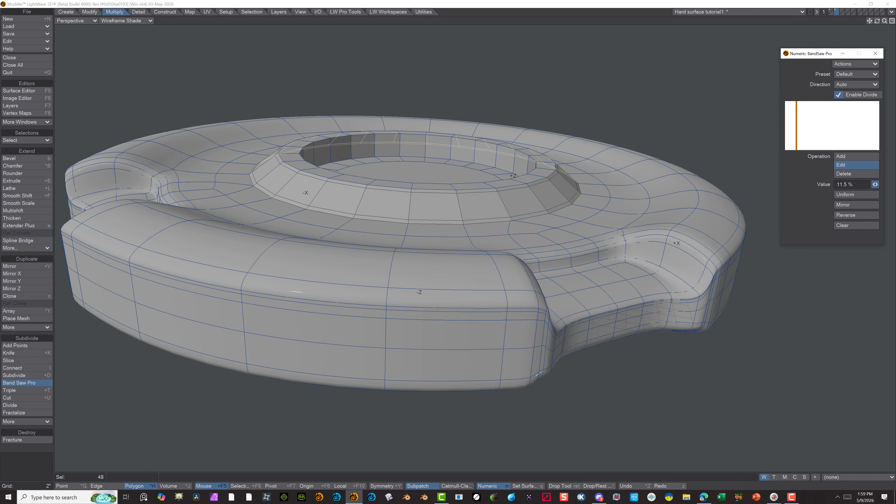
pyautogui.moveTo(875, 184); pyautogui.dragTo(873, 185)
pyautogui.click(39, 384)
pyautogui.click(30, 476)
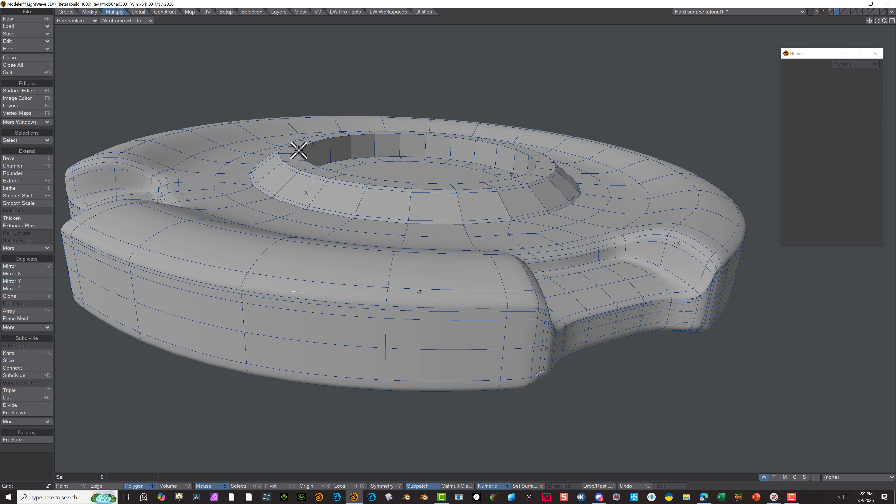
# Cut mirrored Band Saw Pro loops at 10% and 90% around the flat rim on top of the plateau
pyautogui.moveTo(300, 150); pyautogui.dragTo(291, 150)
pyautogui.click(40, 383)
pyautogui.click(849, 205)
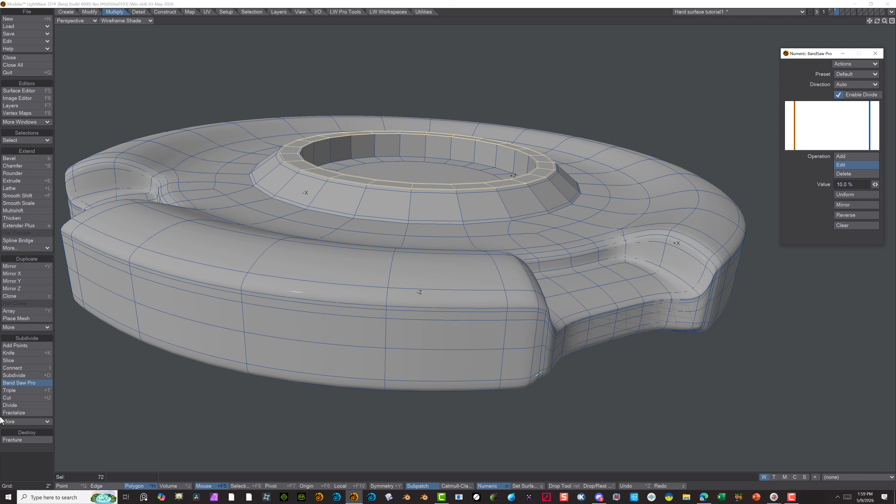
pyautogui.press('Return')
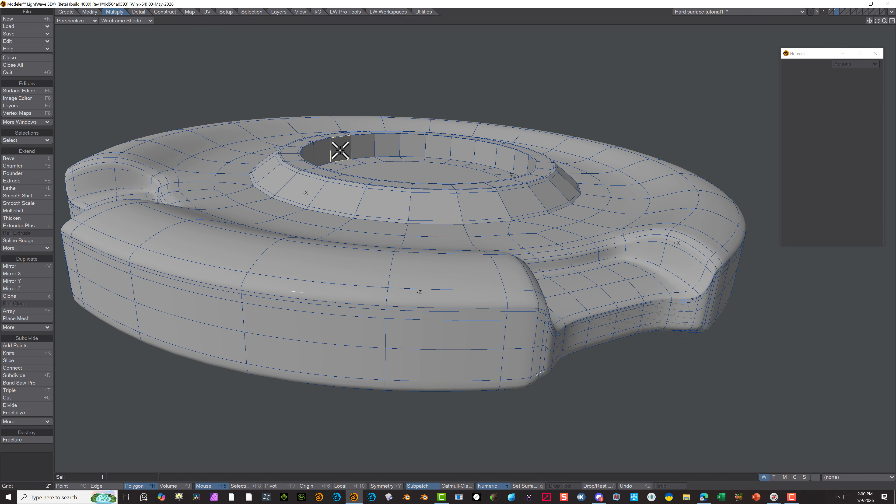
# Cut the same mirrored Band Saw Pro loops around the recess's vertical inner wall
pyautogui.click(19, 383)
pyautogui.press('space')
pyautogui.press('space')
pyautogui.press('space')
pyautogui.press('space')
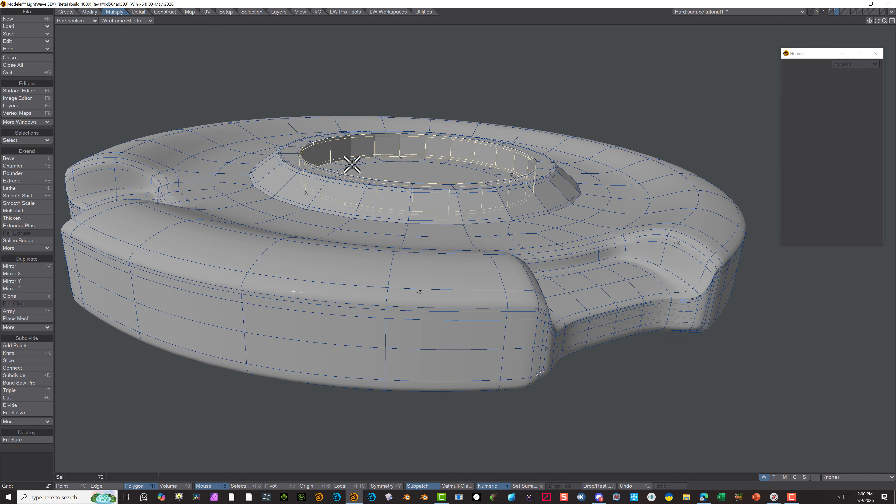
# Cut a Band Saw Pro loop at 90% around the outer ring of the recess floor, and deselect the ring
pyautogui.click(355, 163)
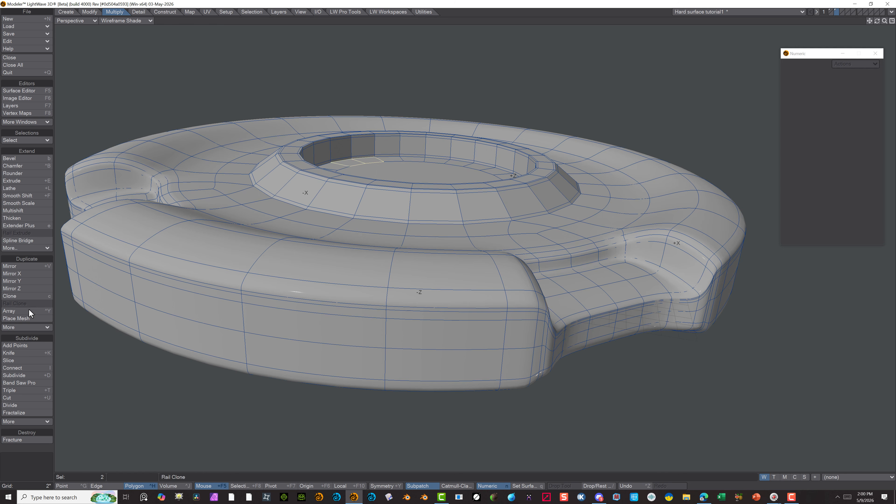
pyautogui.click(19, 383)
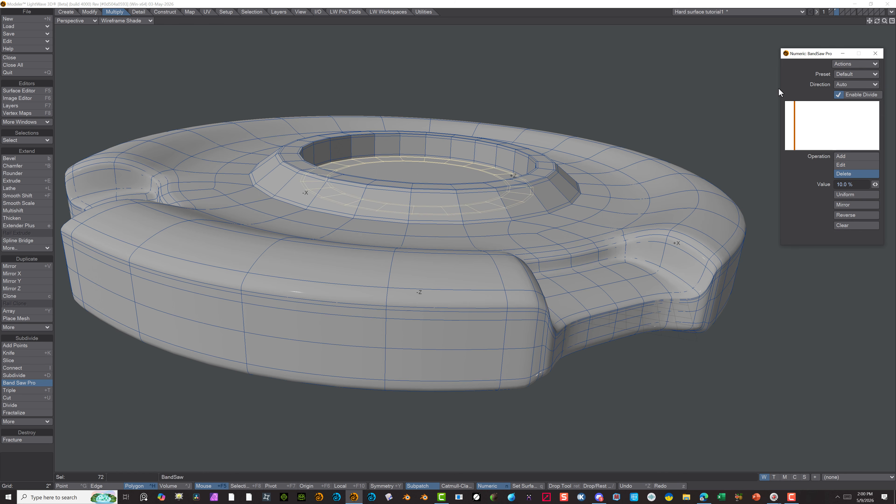
pyautogui.moveTo(875, 185); pyautogui.dragTo(893, 184)
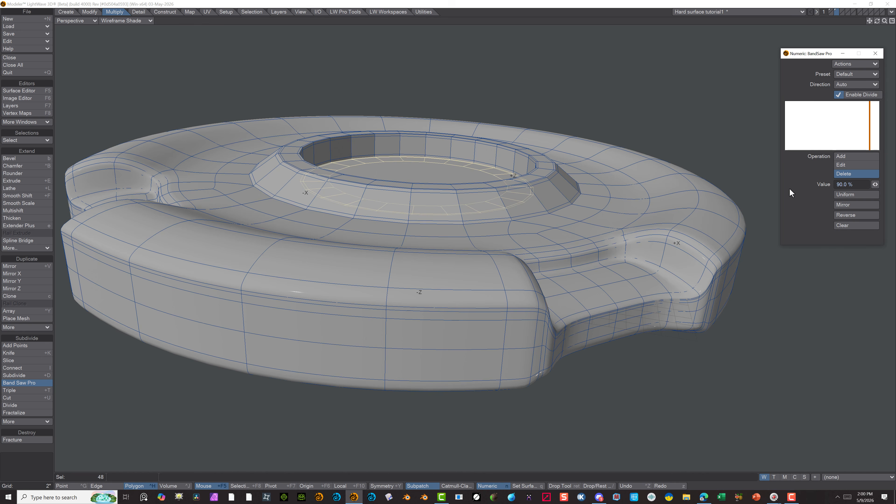
pyautogui.click(22, 384)
pyautogui.scroll(-3, 156, 432)
pyautogui.press('/')
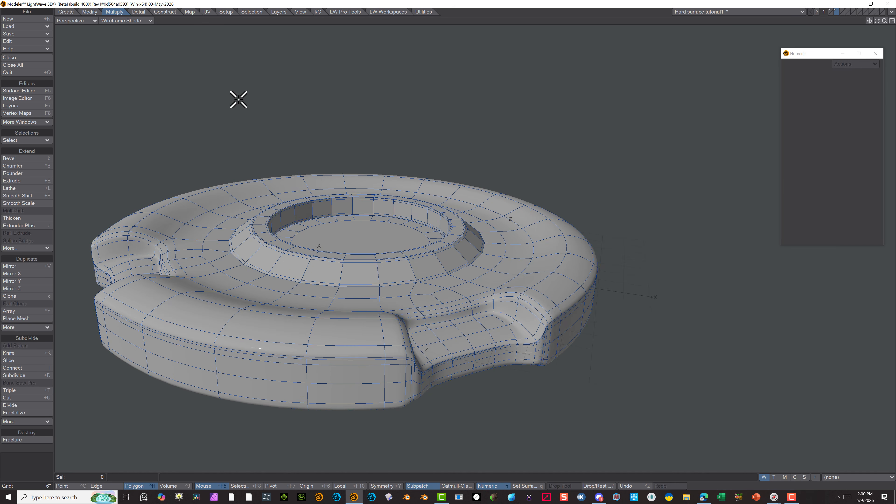
# Reapply SubPatch to the whole mesh, including the centre ring, with the polygon statistics displayed
pyautogui.press('Tab')
pyautogui.press('Tab')
pyautogui.press('w')
pyautogui.click(757, 86)
pyautogui.press('Tab')
pyautogui.click(30, 462)
pyautogui.press('Tab')
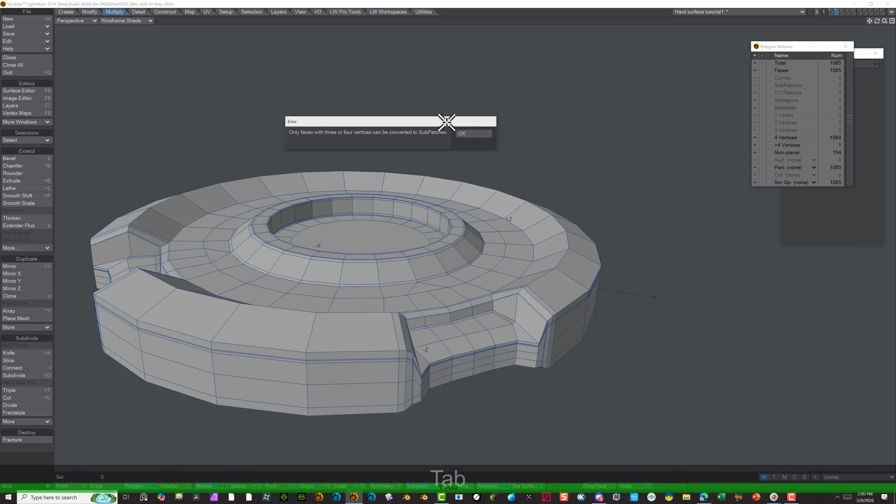
pyautogui.click(474, 135)
# Select the centre floor polygon with more than four vertices and delete it
pyautogui.click(339, 238)
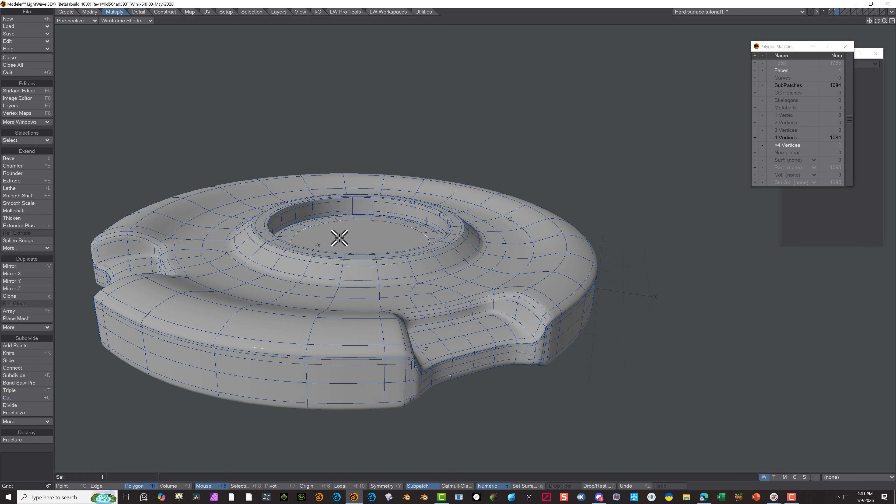
pyautogui.scroll(-3, 329, 228)
pyautogui.click(135, 22)
pyautogui.click(133, 64)
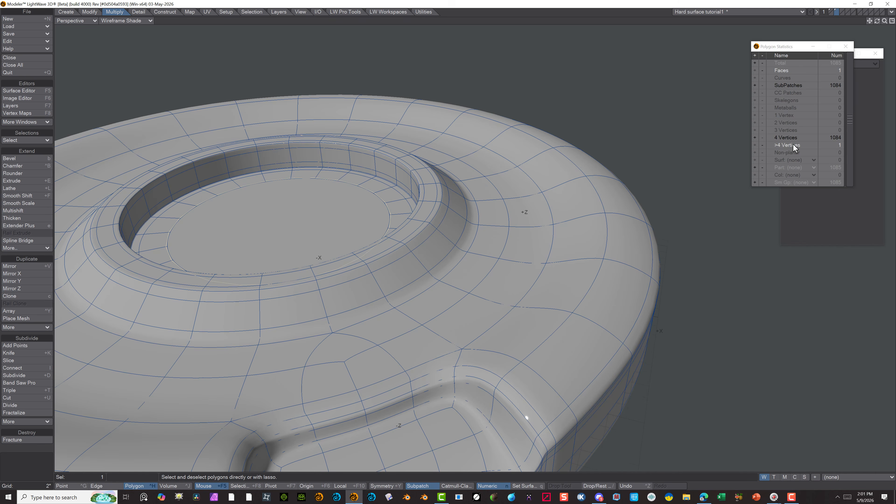
pyautogui.click(792, 146)
pyautogui.press('Delete')
# Select the full loop of open boundary points around the hole in the recess floor
pyautogui.scroll(-3, 284, 166)
pyautogui.keyDown('alt'); pyautogui.moveTo(284, 166); pyautogui.dragTo(353, 238); pyautogui.keyUp('alt')
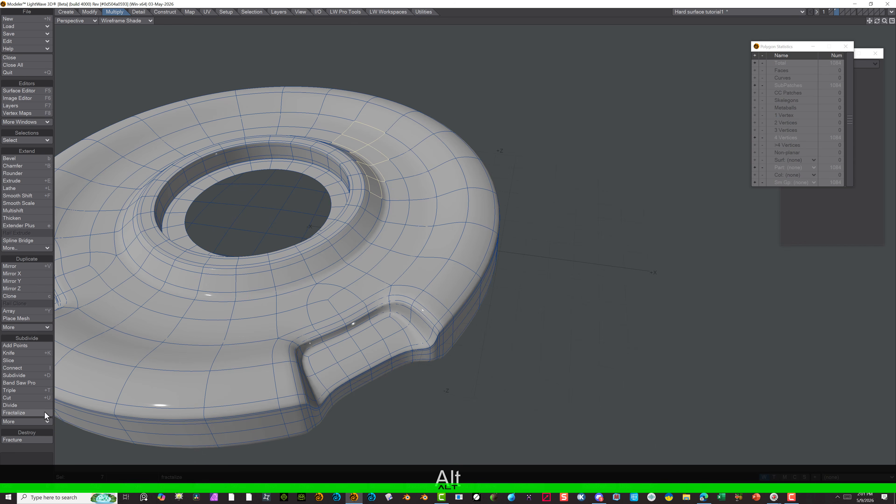
pyautogui.click(105, 484)
pyautogui.click(66, 486)
pyautogui.moveTo(334, 194); pyautogui.dragTo(310, 177)
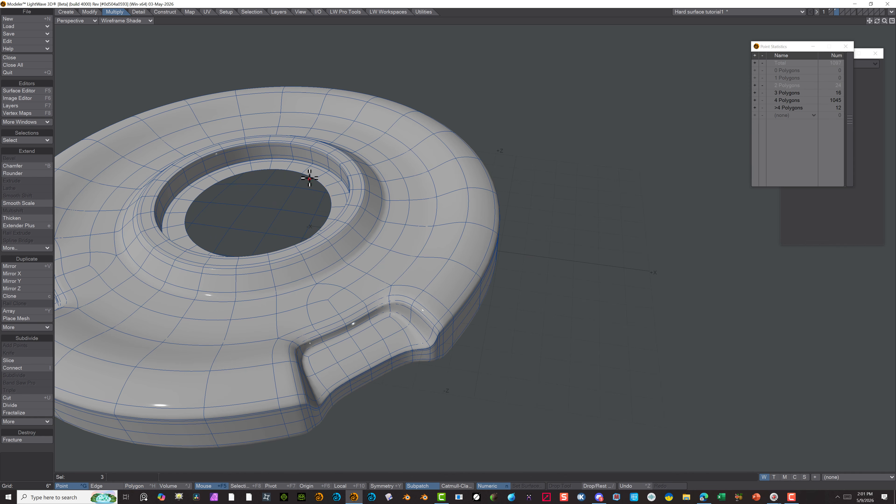
pyautogui.click(242, 12)
pyautogui.click(33, 196)
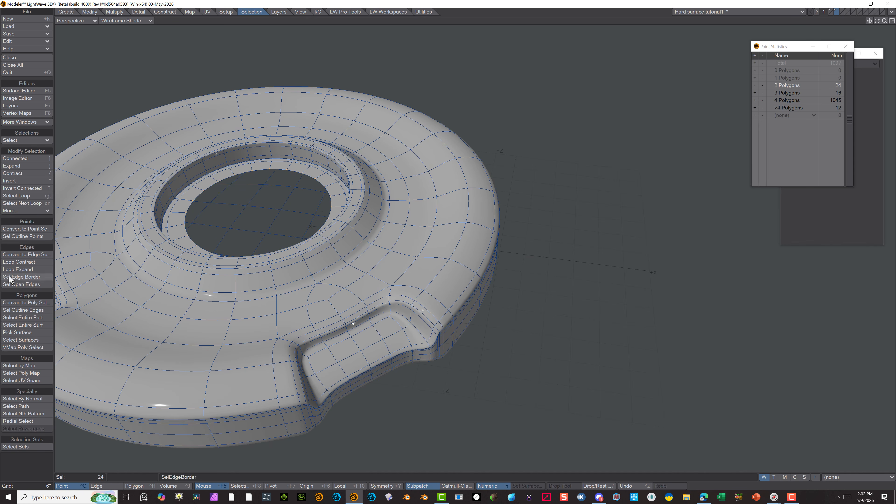
# Fill the hole in the recess floor with a Super Patcher quad grid, setting its rotation to 3
pyautogui.click(165, 12)
pyautogui.click(21, 347)
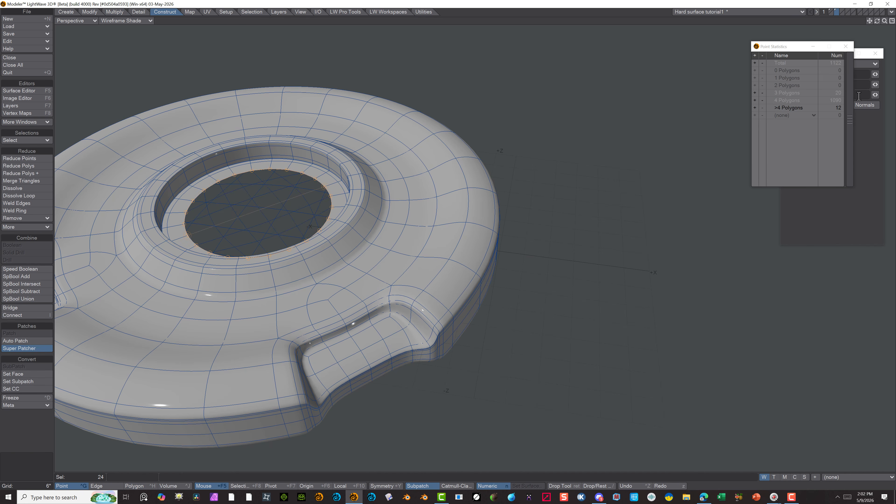
pyautogui.click(88, 20)
pyautogui.click(88, 19)
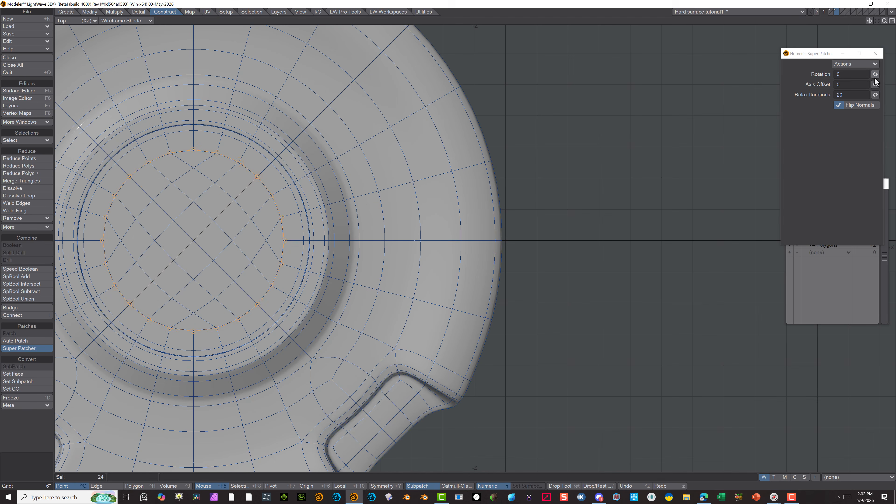
pyautogui.moveTo(874, 75); pyautogui.dragTo(884, 75)
pyautogui.scroll(-3, 212, 279)
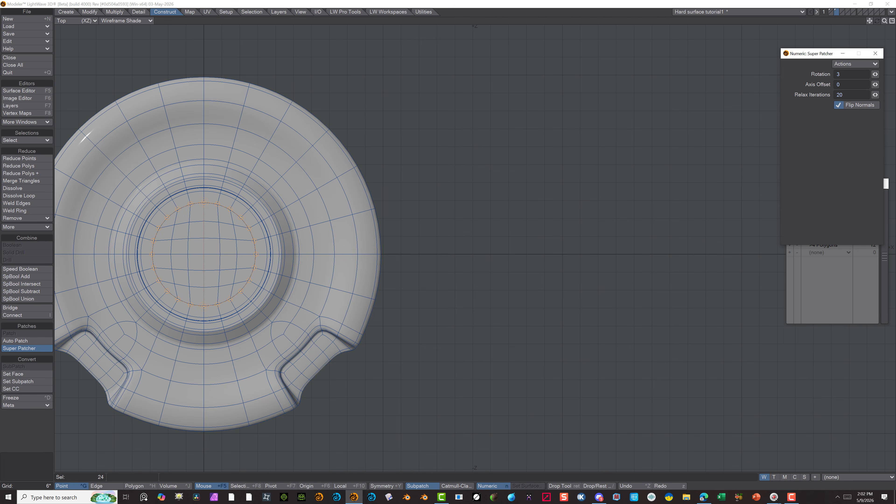
pyautogui.click(42, 349)
pyautogui.scroll(-3, 503, 313)
pyautogui.keyDown('alt'); pyautogui.moveTo(456, 341); pyautogui.dragTo(478, 271); pyautogui.keyUp('alt')
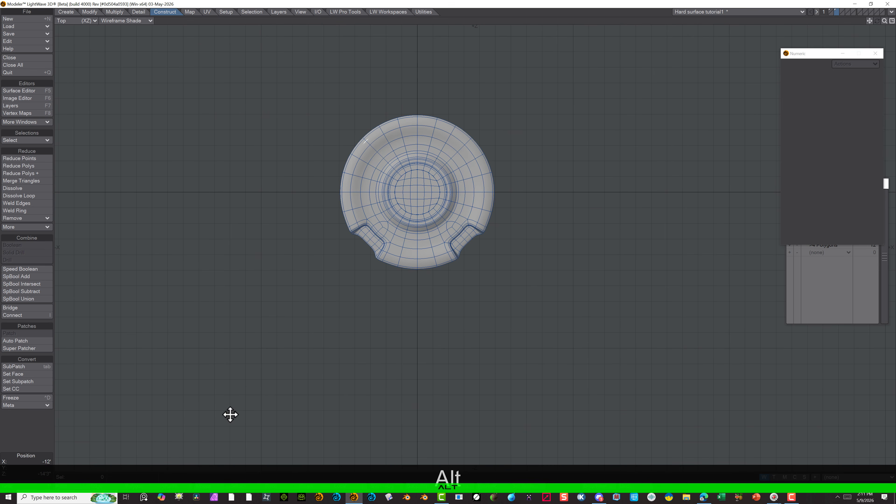
# Return to the perspective view, inspect the new floor patch, and convert its faces to SubPatches
pyautogui.click(88, 20)
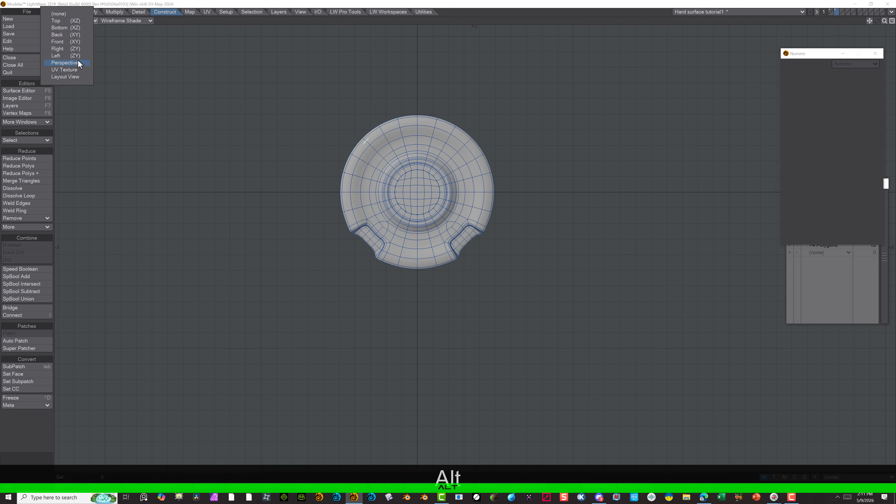
pyautogui.click(78, 63)
pyautogui.scroll(4, 374, 167)
pyautogui.keyDown('alt'); pyautogui.moveTo(356, 142); pyautogui.dragTo(366, 258); pyautogui.keyUp('alt')
pyautogui.scroll(3, 248, 155)
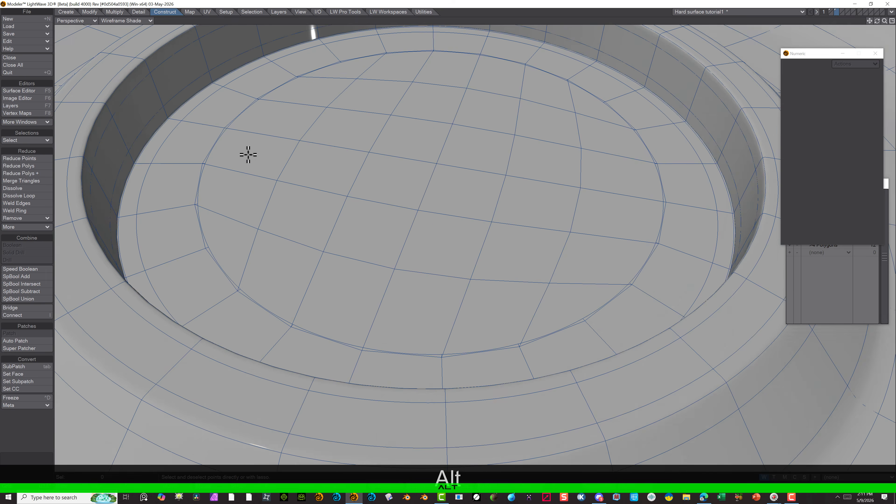
pyautogui.scroll(-5, 248, 155)
pyautogui.moveTo(808, 53); pyautogui.dragTo(689, 113)
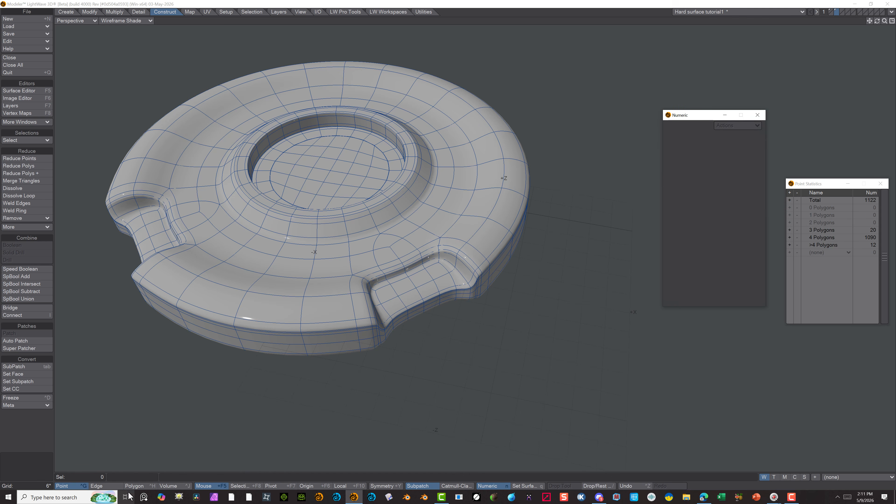
pyautogui.hotkey('ctrl', 'h')
pyautogui.click(789, 207)
pyautogui.click(637, 130)
pyautogui.press('Tab')
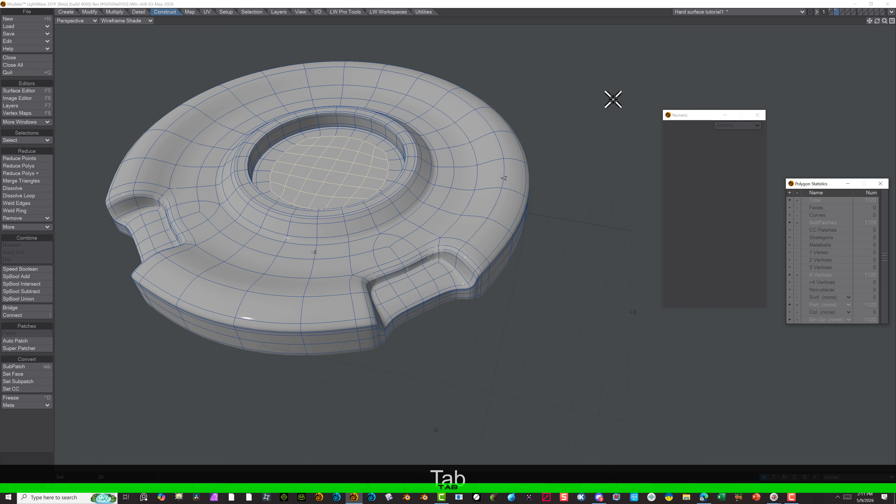
pyautogui.scroll(5, 290, 126)
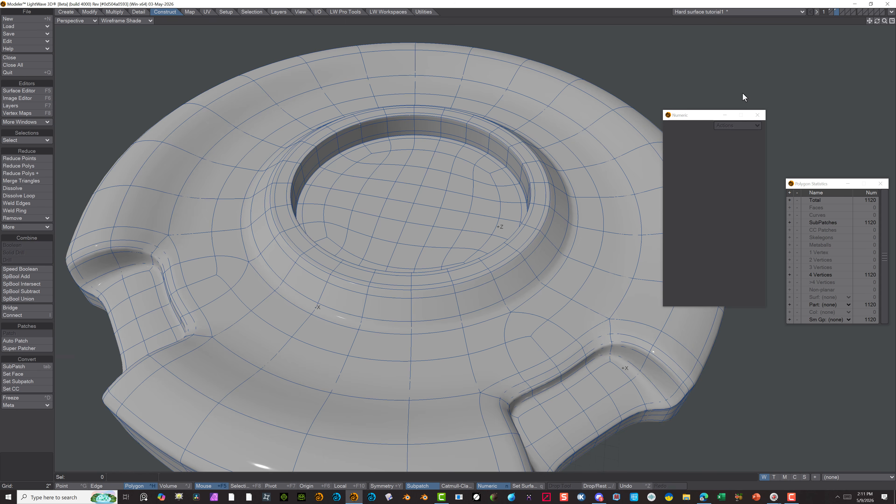
# Copy the recess's quad floor polygons and paste them into an empty layer
pyautogui.moveTo(254, 184)
pyautogui.mouseDown()
pyautogui.moveTo(305, 158)
pyautogui.moveTo(402, 150)
pyautogui.moveTo(441, 184)
pyautogui.moveTo(336, 312)
pyautogui.moveTo(308, 166)
pyautogui.moveTo(272, 203)
pyautogui.moveTo(339, 291)
pyautogui.moveTo(355, 256)
pyautogui.moveTo(327, 213)
pyautogui.mouseUp()
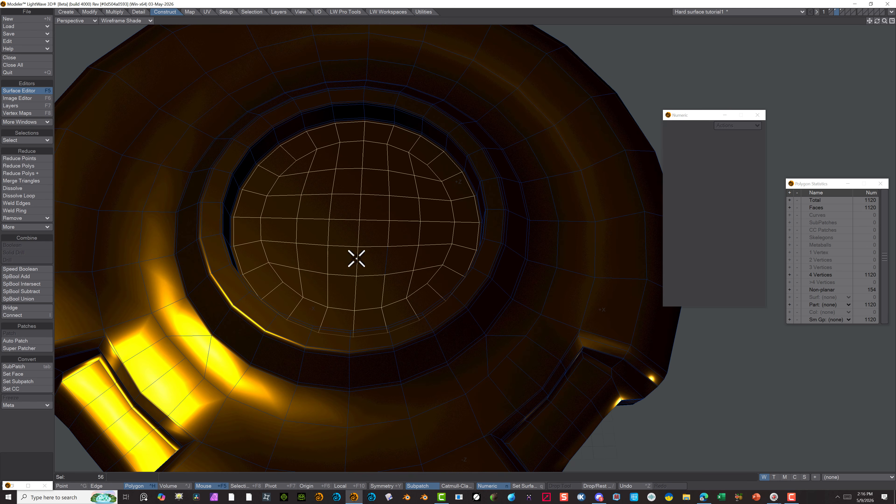
pyautogui.scroll(-2, 326, 212)
pyautogui.click(21, 39)
pyautogui.click(20, 37)
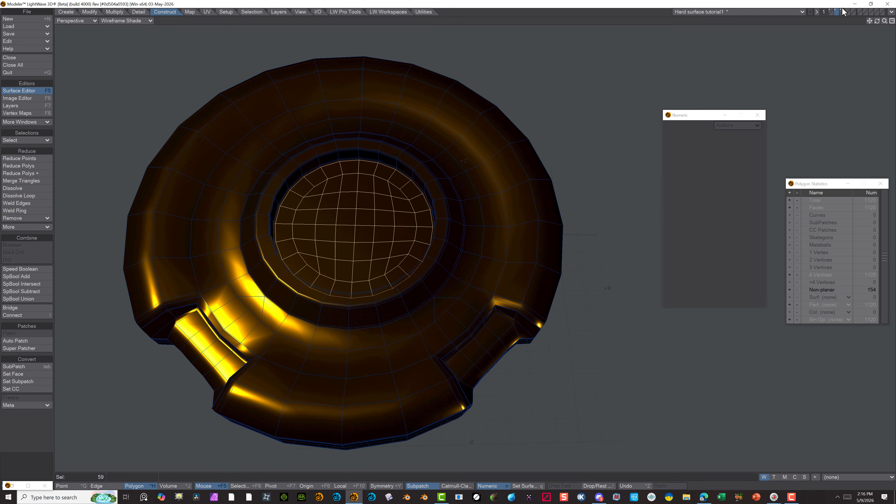
pyautogui.click(842, 12)
pyautogui.click(847, 12)
pyautogui.click(29, 40)
pyautogui.click(29, 46)
# Close the gap in the pasted floor patch by making a quad from its four surrounding points
pyautogui.scroll(6, 312, 272)
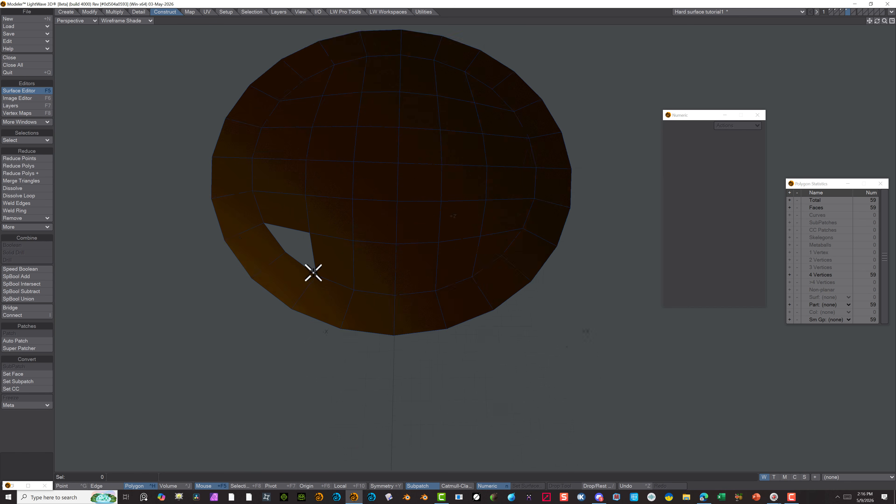
pyautogui.click(75, 487)
pyautogui.click(253, 213)
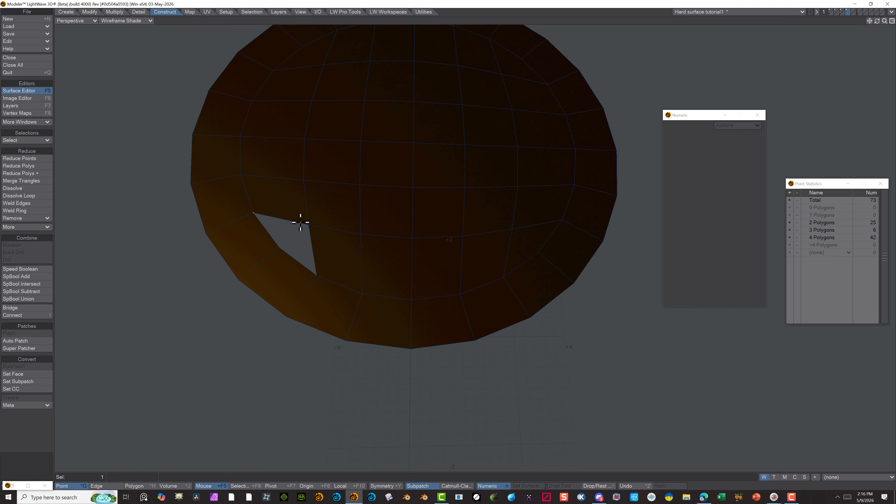
pyautogui.press('p')
pyautogui.scroll(-2, 408, 188)
pyautogui.click(140, 486)
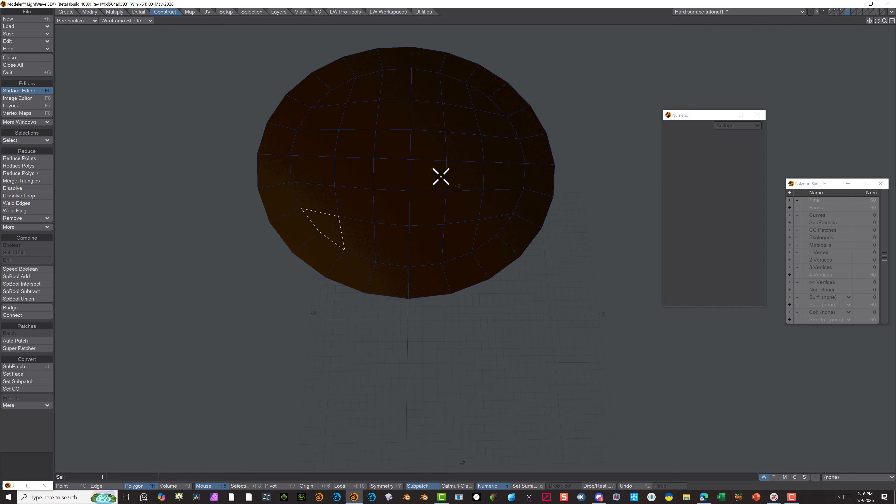
pyautogui.click(38, 422)
pyautogui.scroll(-1, 304, 167)
# Open the Surface Editor for the pasted patch and choose Standard as its material type
pyautogui.click(27, 91)
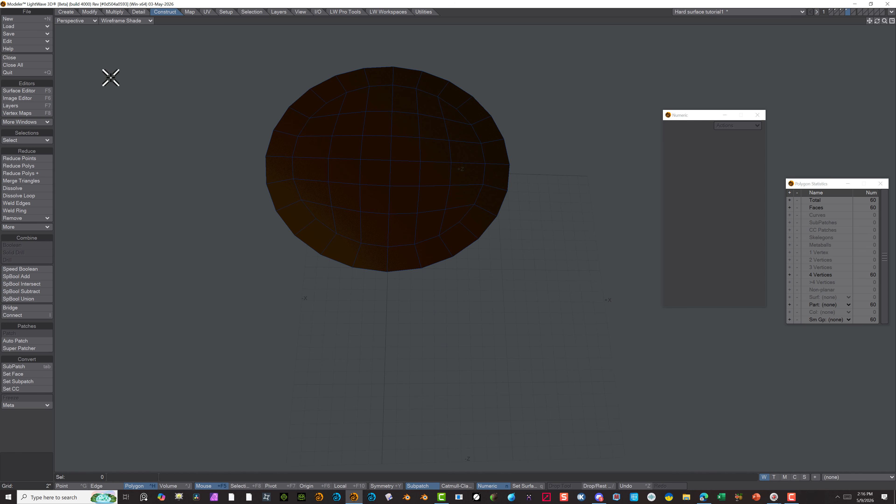
pyautogui.moveTo(530, 338); pyautogui.dragTo(526, 341, button='right')
pyautogui.press('F5')
pyautogui.click(693, 69)
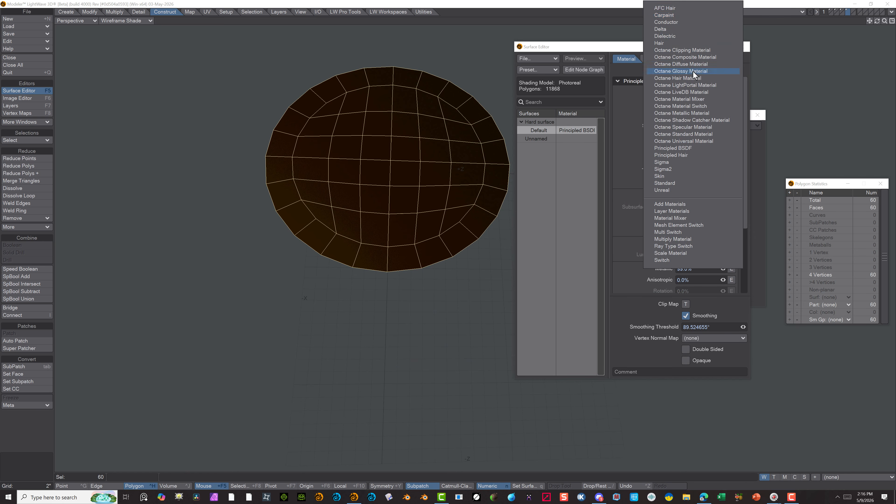
pyautogui.click(675, 5)
pyautogui.click(716, 68)
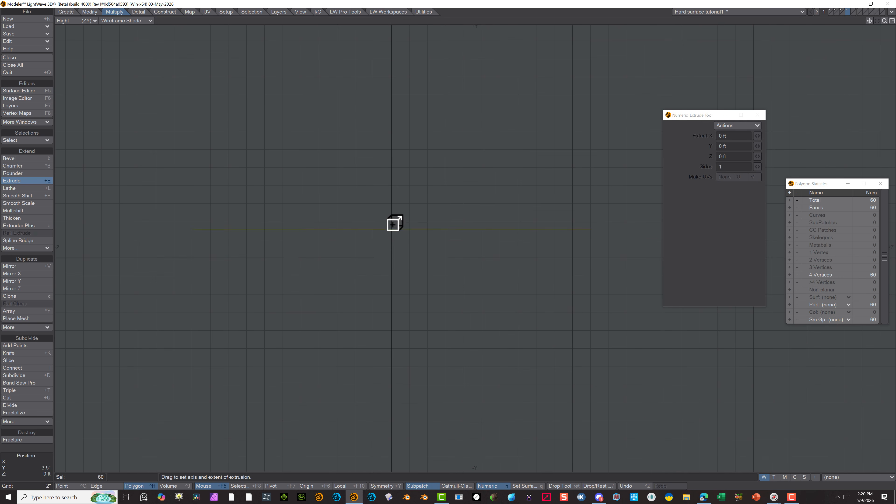
# Extrude the floor patch 2.5" along Y, and return to the perspective view
pyautogui.moveTo(395, 221)
pyautogui.mouseDown()
pyautogui.moveTo(394, 194)
pyautogui.moveTo(392, 207)
pyautogui.mouseUp()
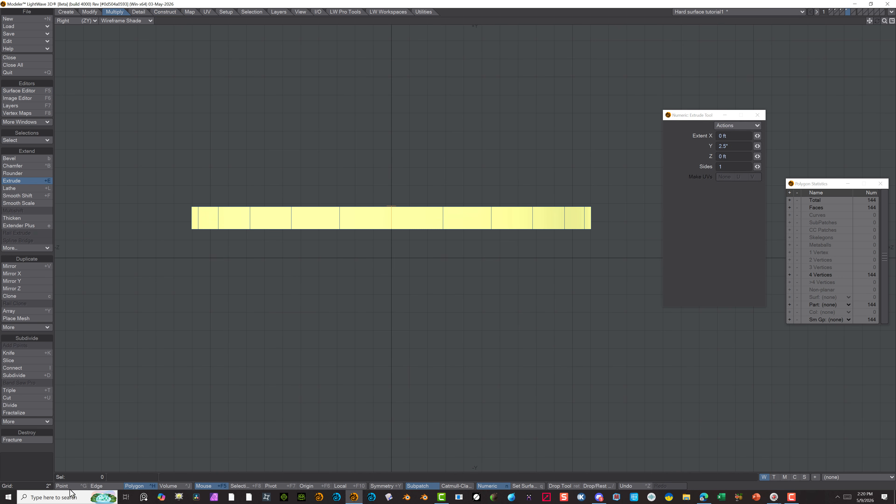
pyautogui.click(21, 181)
pyautogui.click(78, 20)
pyautogui.moveTo(300, 140)
pyautogui.keyDown('alt'); pyautogui.mouseDown()
pyautogui.moveTo(315, 178)
pyautogui.moveTo(508, 156)
pyautogui.moveTo(453, 89)
pyautogui.moveTo(332, 84)
pyautogui.moveTo(332, 134)
pyautogui.moveTo(478, 100)
pyautogui.moveTo(413, 222)
pyautogui.mouseUp(); pyautogui.keyUp('alt')
pyautogui.click(76, 63)
# Delete all the top cap polygons of the extruded disc, including the ones missed at first
pyautogui.scroll(1, 171, 230)
pyautogui.click(102, 486)
pyautogui.press('Delete')
pyautogui.click(366, 150)
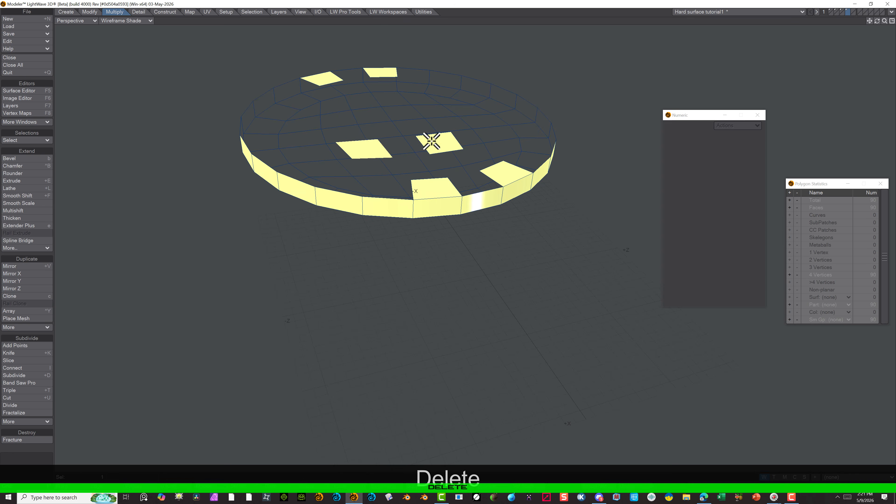
pyautogui.keyDown('shift'); pyautogui.click(434, 145); pyautogui.keyUp('shift')
pyautogui.keyDown('shift'); pyautogui.click(326, 77); pyautogui.keyUp('shift')
pyautogui.keyDown('shift'); pyautogui.click(381, 73); pyautogui.keyUp('shift')
pyautogui.keyDown('shift'); pyautogui.click(425, 189); pyautogui.keyUp('shift')
pyautogui.press('Delete')
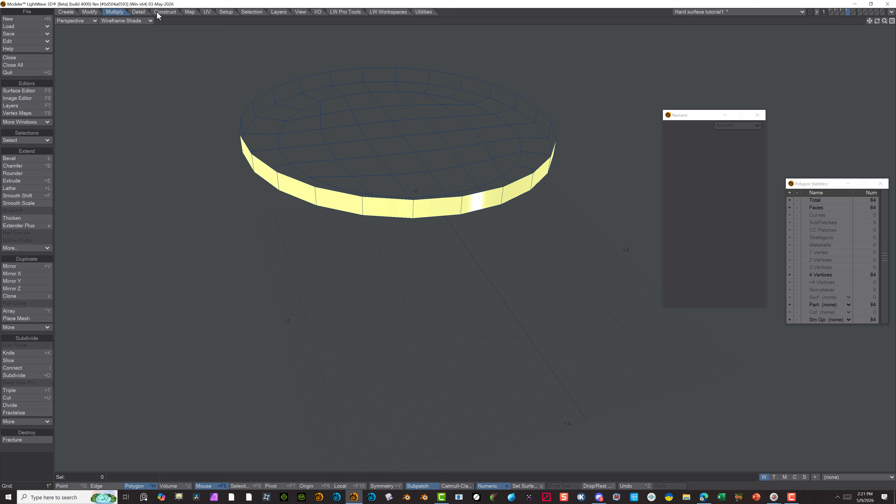
# Cap the open top of the extruded disc with a single polygon made from its boundary points
pyautogui.click(63, 486)
pyautogui.click(252, 12)
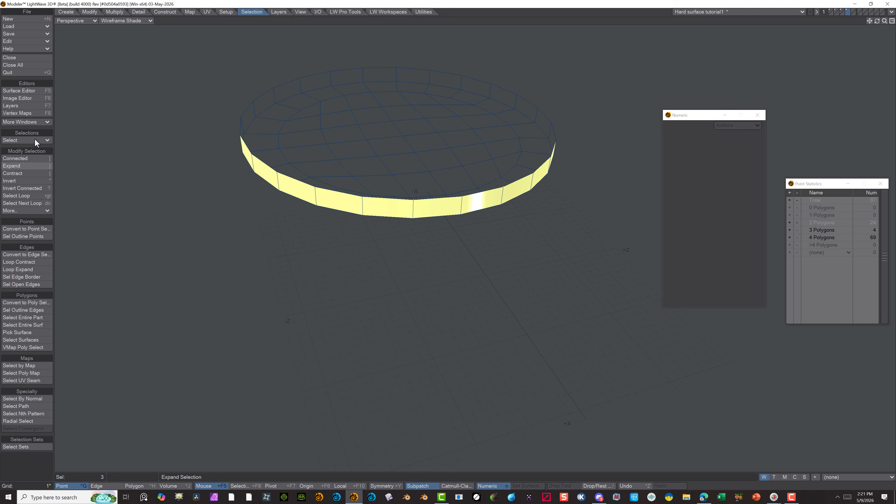
pyautogui.press('p')
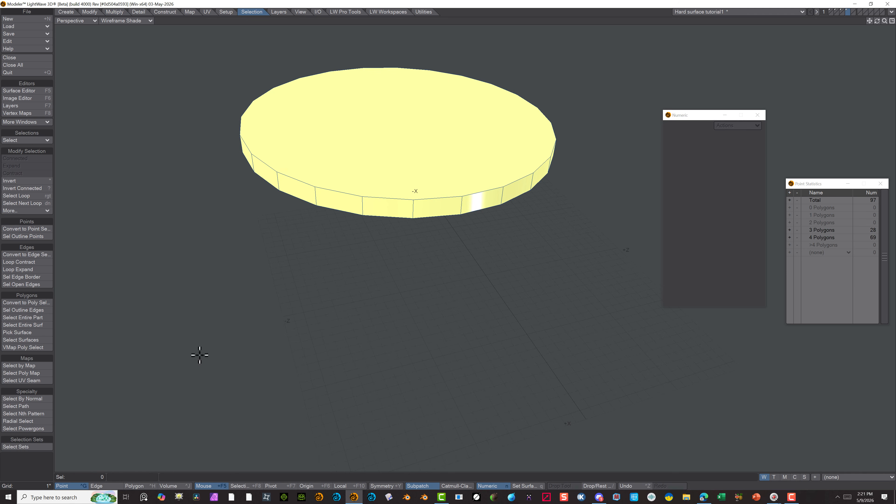
# Inset the disc's top polygon by 2.8125" with Multishift
pyautogui.click(142, 487)
pyautogui.click(477, 89)
pyautogui.click(543, 146)
pyautogui.click(115, 12)
pyautogui.click(289, 156)
pyautogui.click(25, 211)
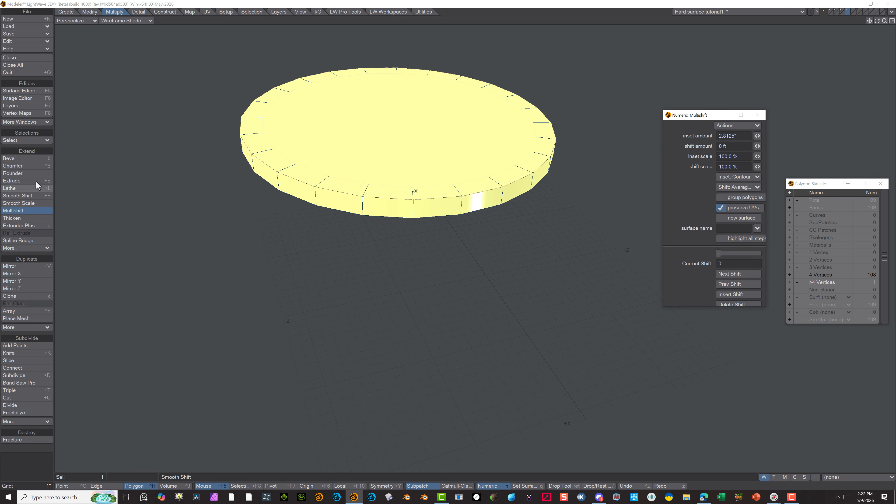
pyautogui.press('/')
# Inset the top polygon a second time with Multishift, and delete the remaining centre polygon
pyautogui.press('/')
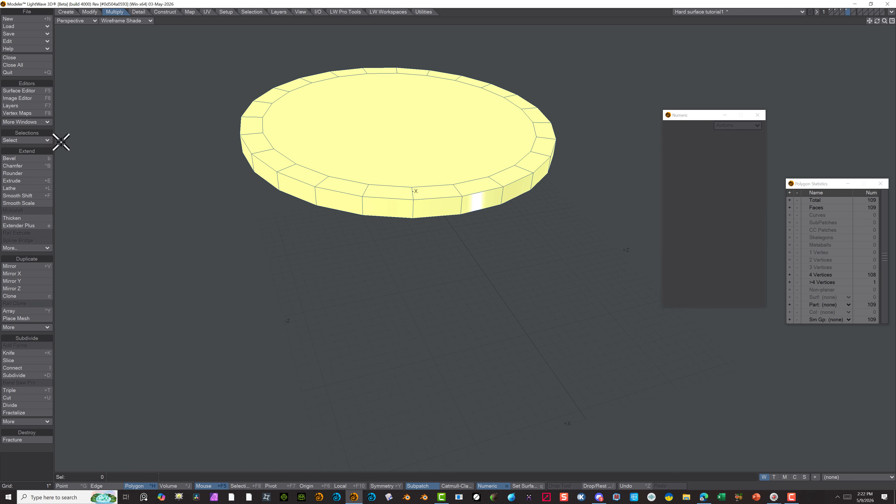
pyautogui.hotkey('ctrl', 'z')
pyautogui.click(23, 211)
pyautogui.moveTo(757, 135); pyautogui.dragTo(865, 31)
pyautogui.press('/')
pyautogui.press('Delete')
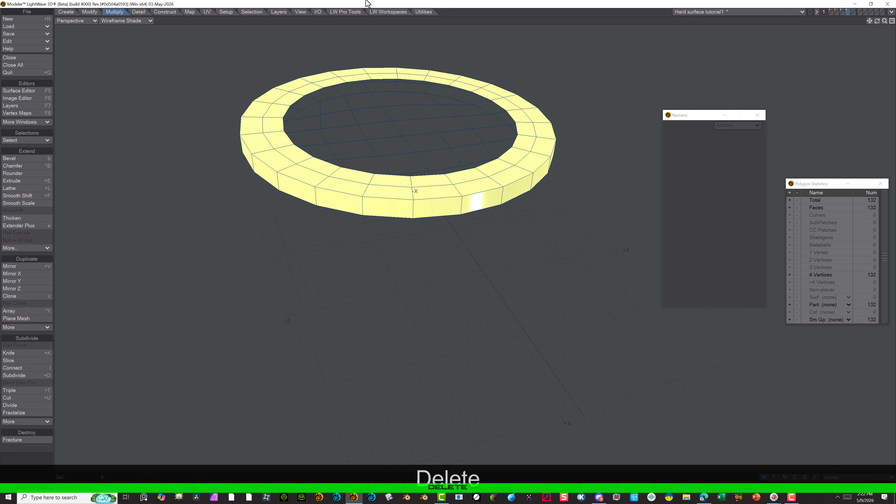
# Fill the disc's open centre with Super Patcher using its inner boundary point loop, with Flip Normals enabled
pyautogui.click(67, 486)
pyautogui.click(252, 12)
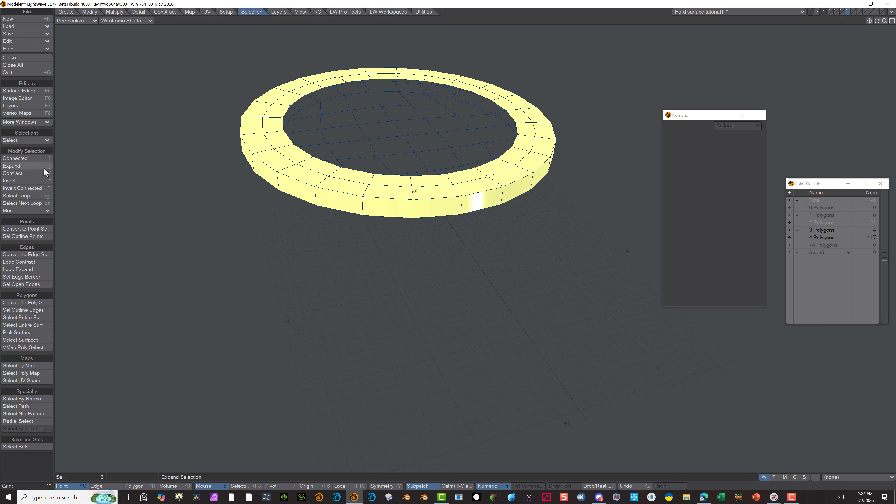
pyautogui.click(164, 12)
pyautogui.click(20, 347)
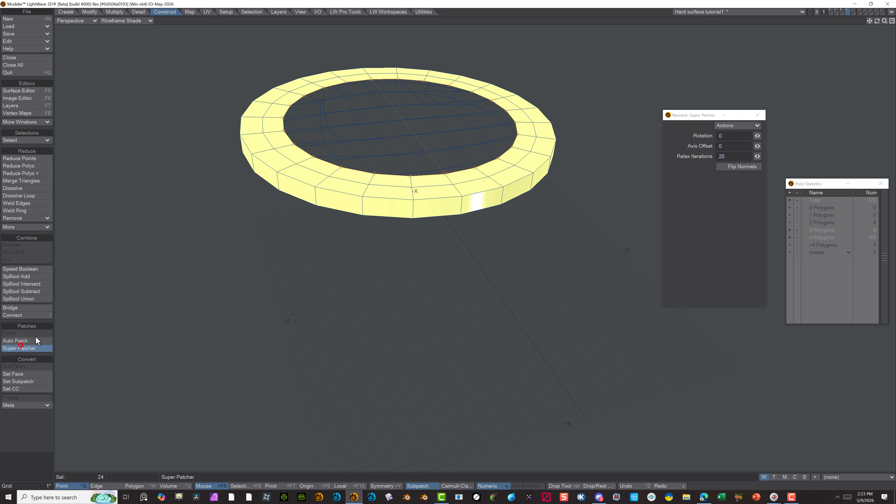
pyautogui.click(724, 166)
pyautogui.click(76, 20)
pyautogui.click(71, 7)
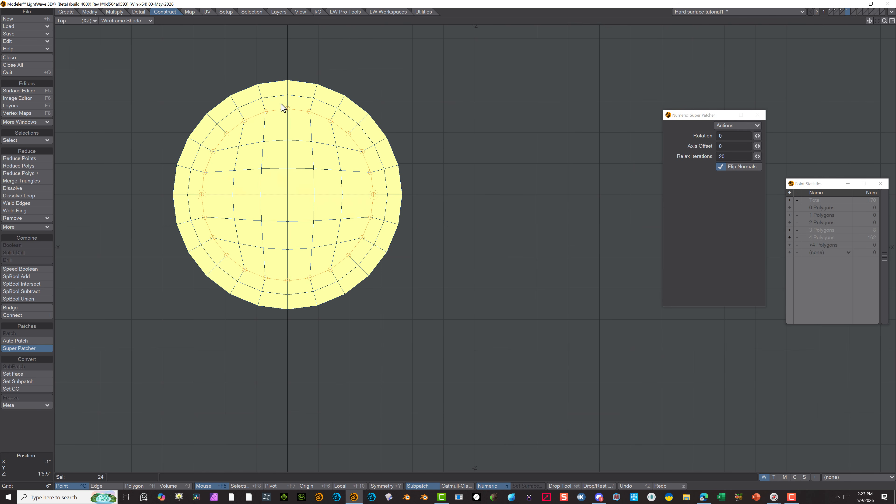
pyautogui.click(24, 348)
pyautogui.keyDown('alt'); pyautogui.moveTo(253, 354); pyautogui.dragTo(303, 338); pyautogui.keyUp('alt')
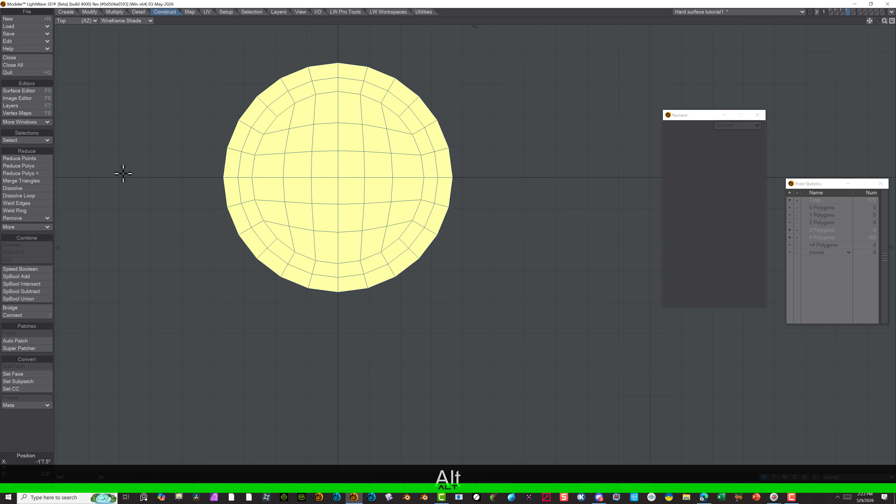
# Round the edge loop around the disc's top outer rim with Rounder, using Edges, 3 rounding polygons and a 0.8438" inset distance
pyautogui.click(73, 20)
pyautogui.click(75, 62)
pyautogui.click(107, 487)
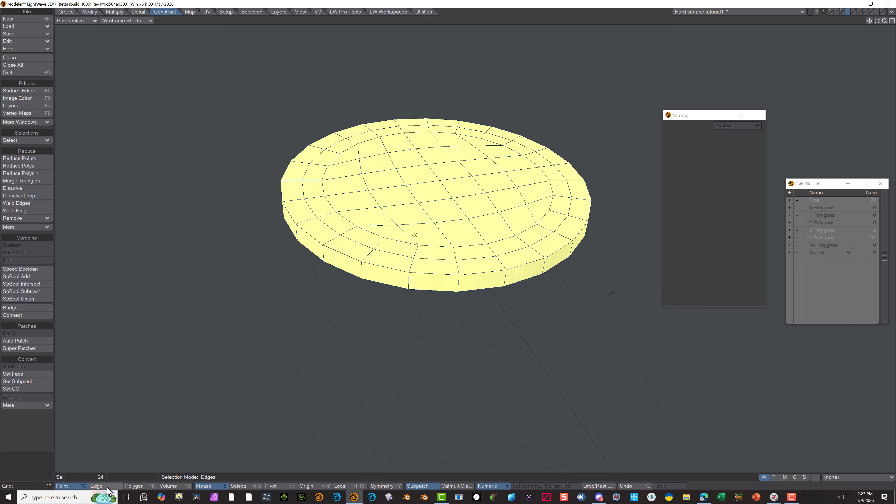
pyautogui.click(395, 271)
pyautogui.keyDown('shift'); pyautogui.click(435, 275); pyautogui.keyUp('shift')
pyautogui.click(251, 12)
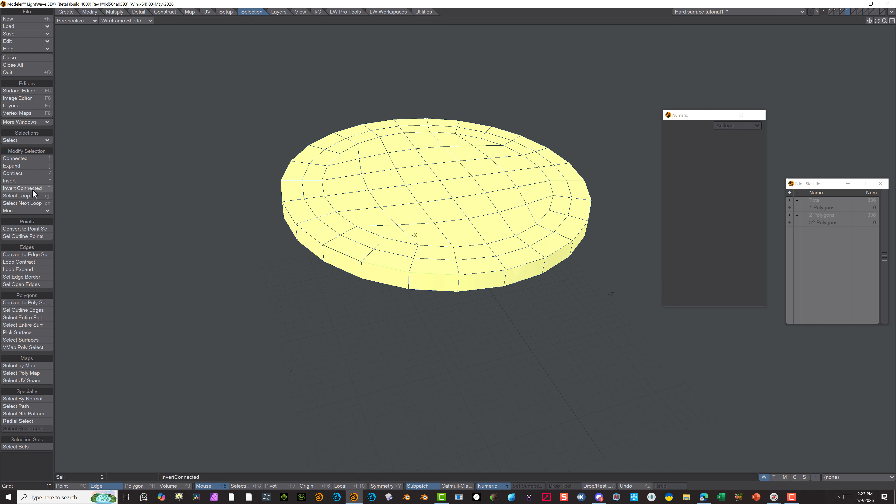
pyautogui.click(21, 196)
pyautogui.click(115, 11)
pyautogui.click(13, 173)
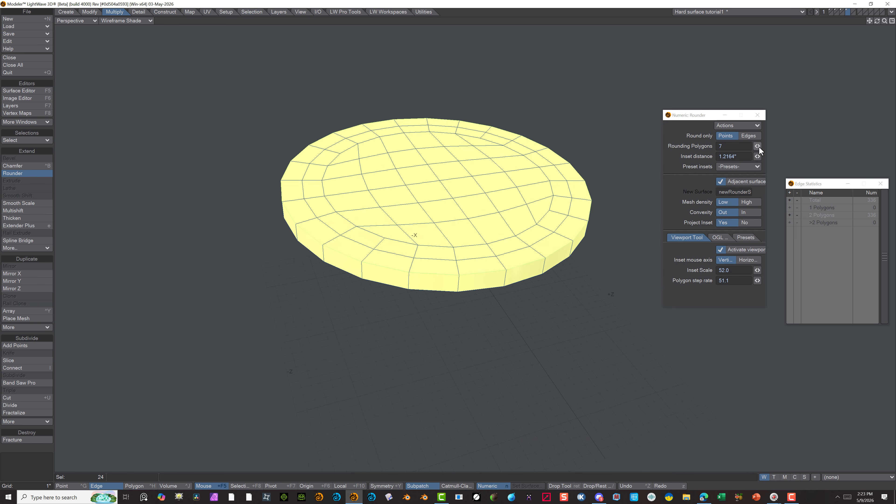
pyautogui.moveTo(758, 146)
pyautogui.mouseDown()
pyautogui.moveTo(721, 147)
pyautogui.moveTo(734, 156)
pyautogui.moveTo(717, 156)
pyautogui.moveTo(752, 146)
pyautogui.mouseUp()
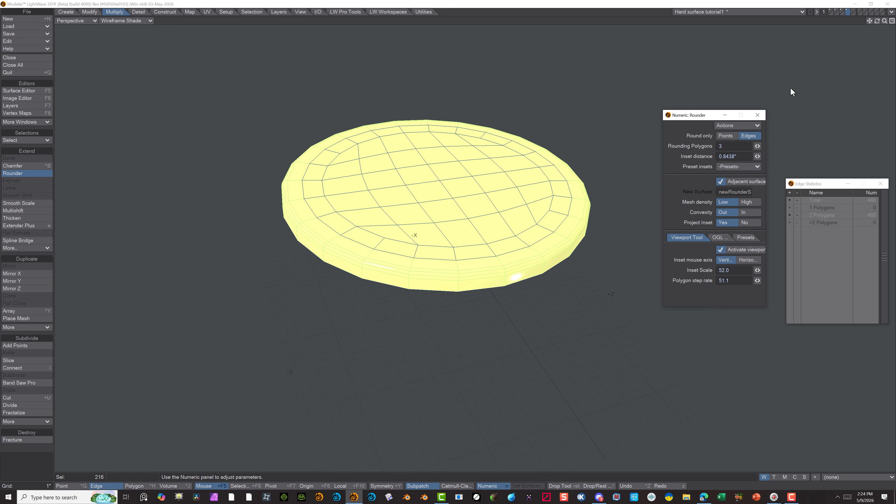
pyautogui.press('Return')
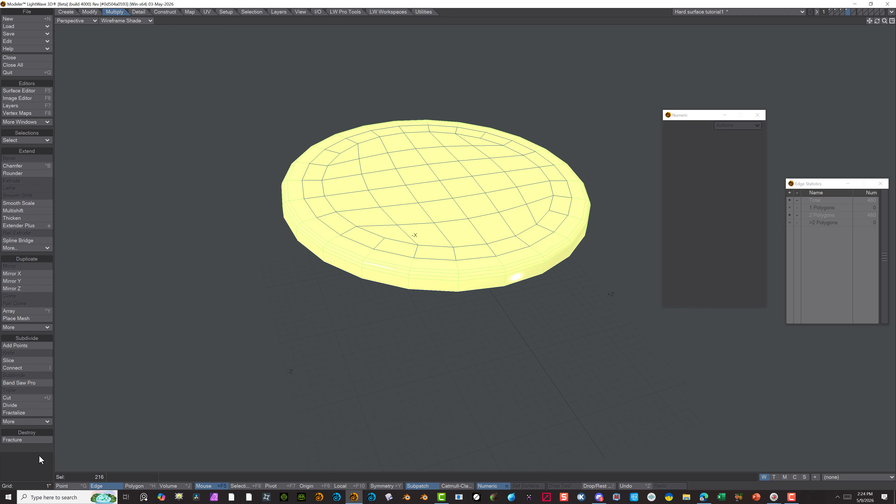
# Cut an extra edge loop near the bottom of the disc's side wall with BandSaw Pro at 9.0 %
pyautogui.keyDown('alt'); pyautogui.moveTo(387, 325); pyautogui.dragTo(546, 305); pyautogui.keyUp('alt')
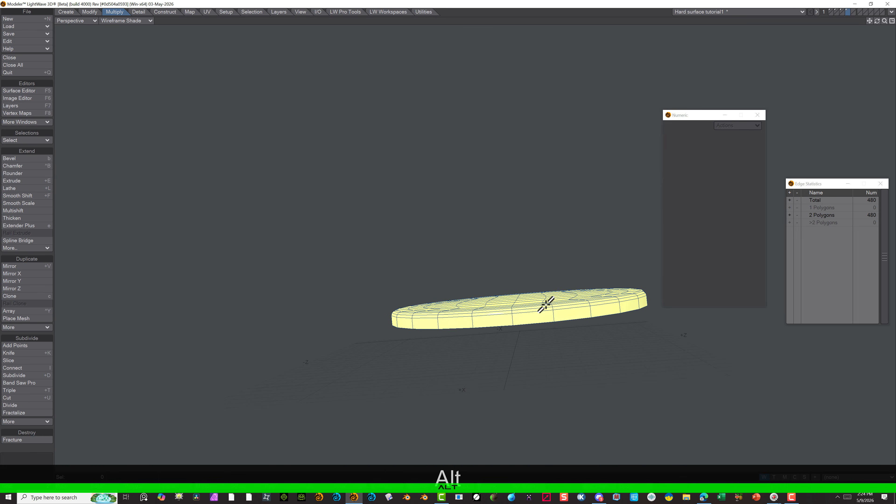
pyautogui.click(83, 21)
pyautogui.click(80, 48)
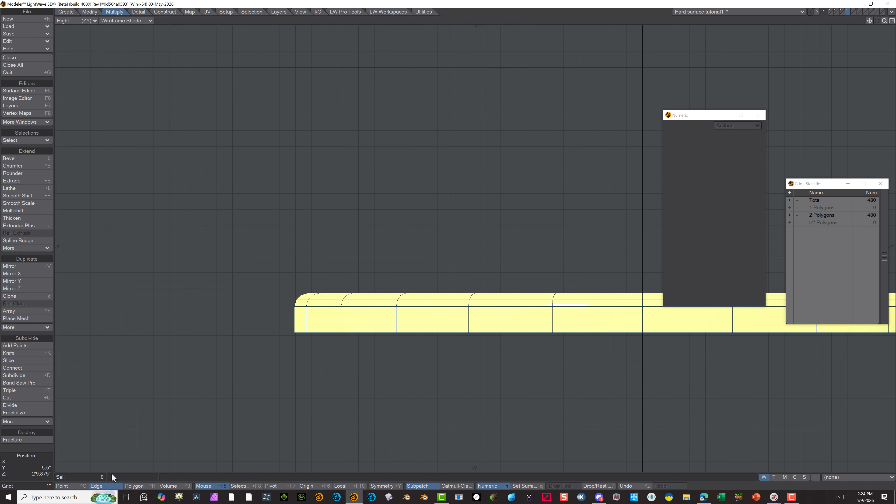
pyautogui.click(134, 486)
pyautogui.moveTo(322, 324); pyautogui.dragTo(369, 320)
pyautogui.click(20, 383)
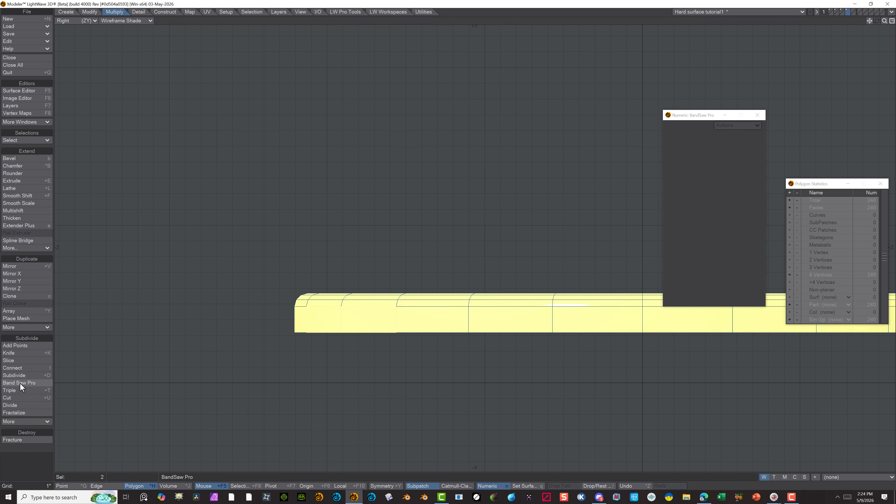
pyautogui.scroll(4, 374, 300)
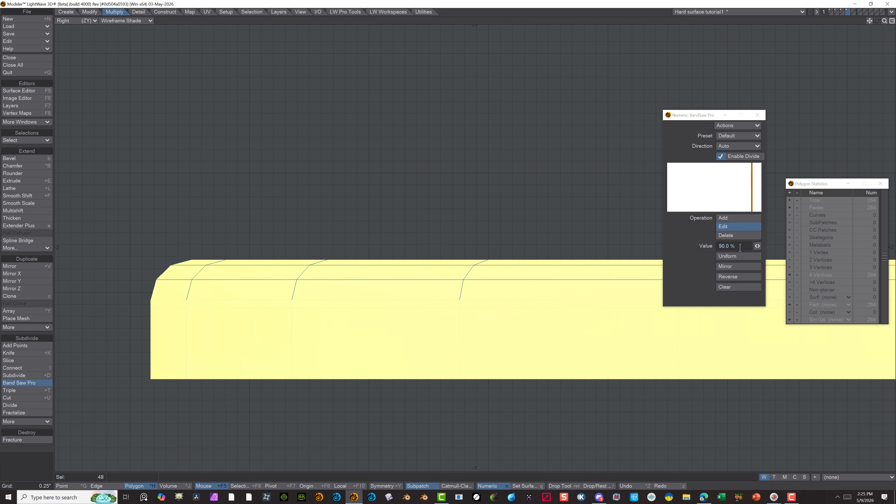
pyautogui.moveTo(758, 246); pyautogui.dragTo(727, 246)
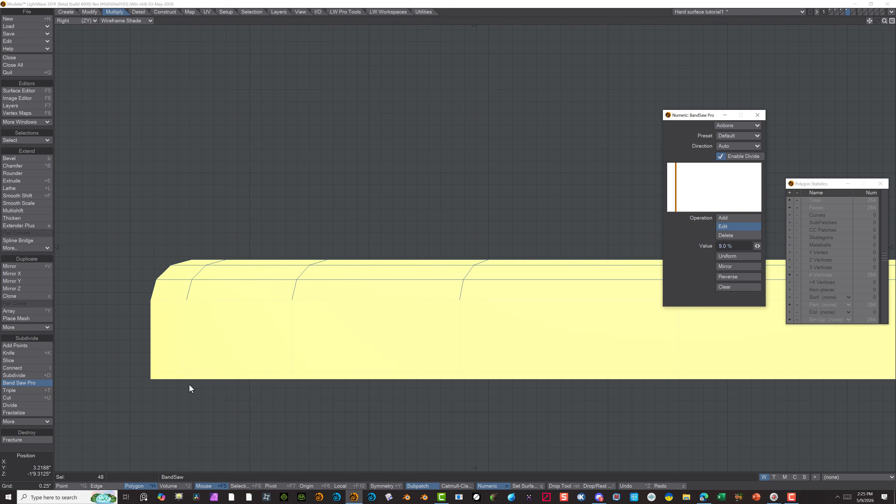
pyautogui.click(16, 383)
pyautogui.click(27, 470)
# Convert the rounded disc to SubPatches and freeze it into polygons
pyautogui.scroll(-4, 377, 228)
pyautogui.press('Tab')
pyautogui.keyDown('alt'); pyautogui.moveTo(502, 149); pyautogui.dragTo(344, 177); pyautogui.keyUp('alt')
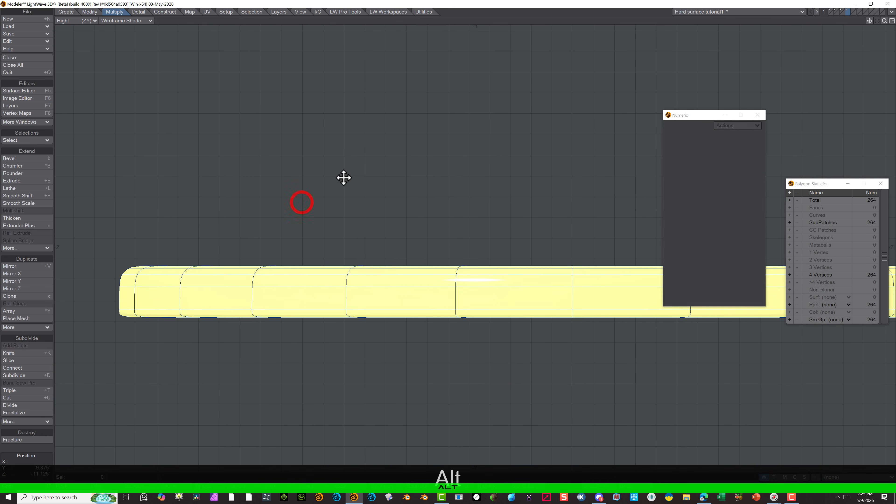
pyautogui.click(88, 21)
pyautogui.click(92, 61)
pyautogui.keyDown('alt'); pyautogui.moveTo(500, 156); pyautogui.dragTo(458, 212); pyautogui.keyUp('alt')
pyautogui.keyDown('ctrl'); pyautogui.keyDown('alt'); pyautogui.moveTo(388, 212); pyautogui.dragTo(318, 212); pyautogui.keyUp('alt'); pyautogui.keyUp('ctrl')
pyautogui.click(164, 12)
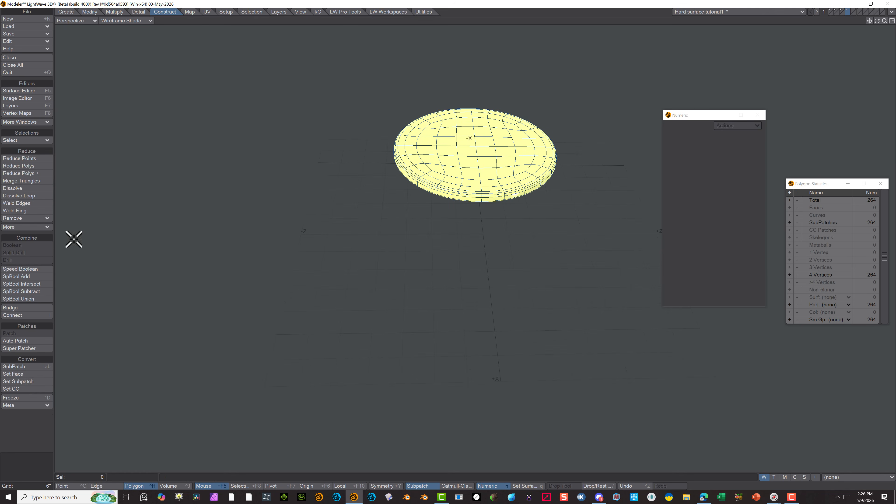
pyautogui.click(28, 398)
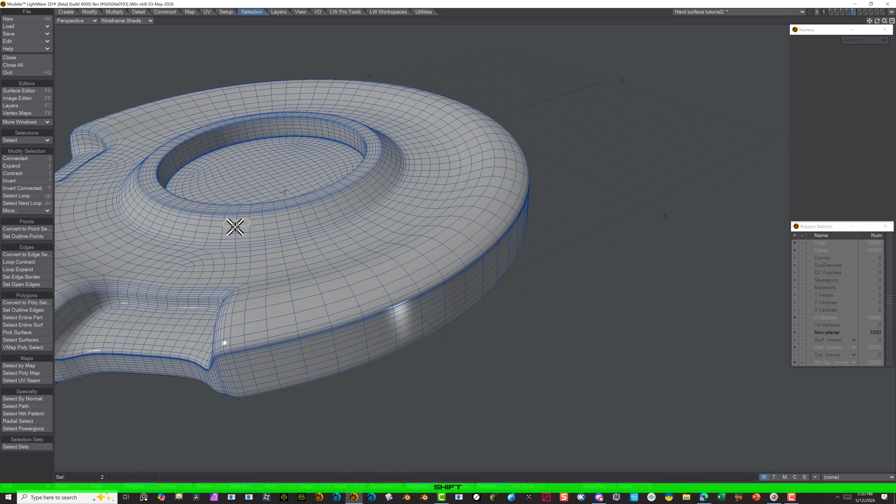
# Select the polygon band around the raised centre ring's outer slope and Multishift it with a -1.4375" shift to form a groove
pyautogui.press('Right')
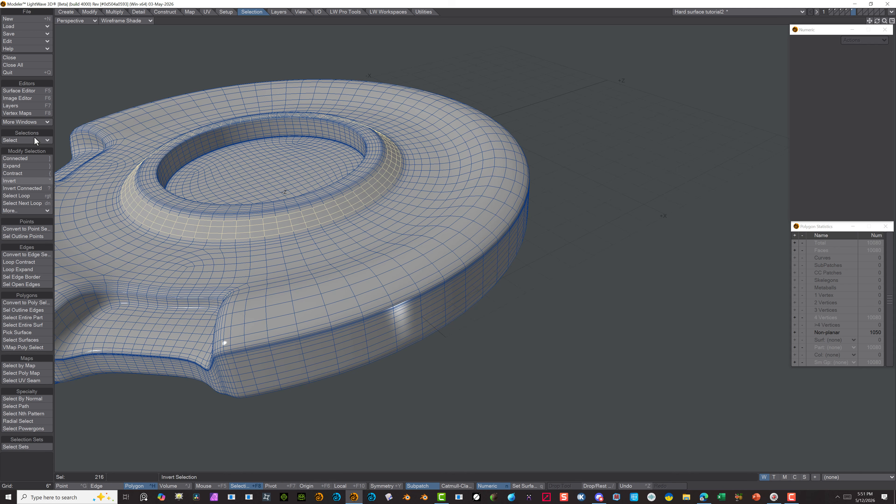
pyautogui.click(115, 12)
pyautogui.click(14, 211)
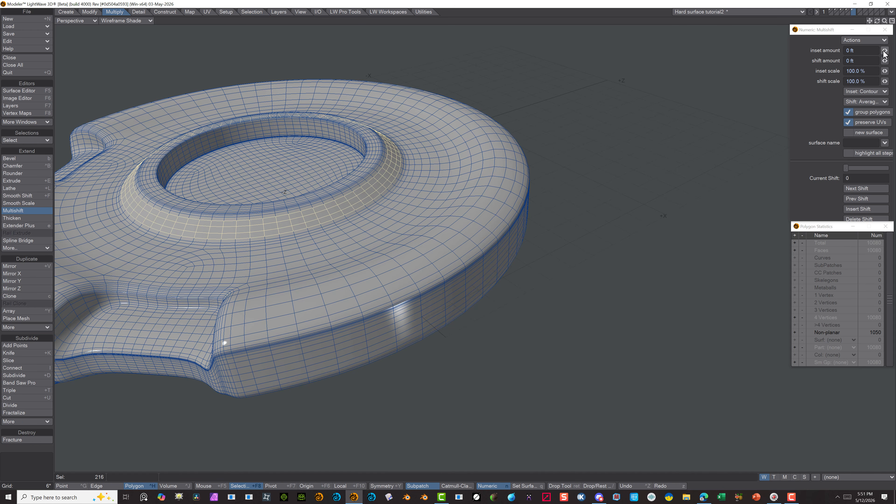
pyautogui.moveTo(884, 51)
pyautogui.mouseDown()
pyautogui.moveTo(893, 51)
pyautogui.moveTo(887, 61)
pyautogui.moveTo(877, 61)
pyautogui.mouseUp()
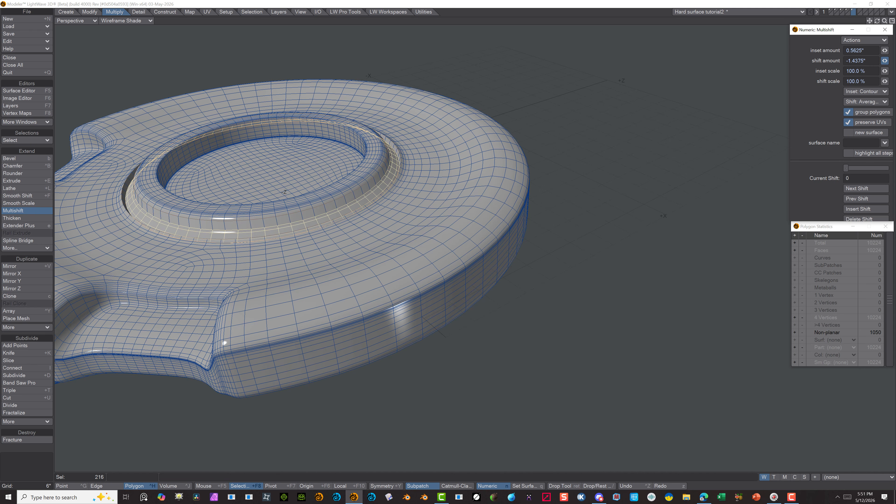
pyautogui.scroll(3, 421, 247)
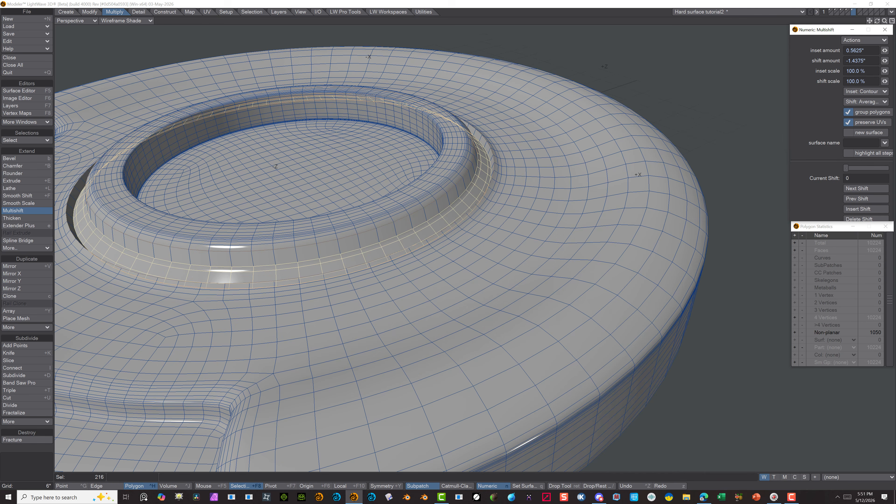
# Refine the groove's Multishift to a 0.4688" inset amount, 143.0 % inset scale and 155.0 % shift scale
pyautogui.moveTo(884, 70); pyautogui.dragTo(893, 82)
pyautogui.moveTo(885, 51); pyautogui.dragTo(879, 51)
pyautogui.scroll(-3, 275, 199)
pyautogui.keyDown('alt'); pyautogui.moveTo(276, 199); pyautogui.dragTo(287, 241); pyautogui.keyUp('alt')
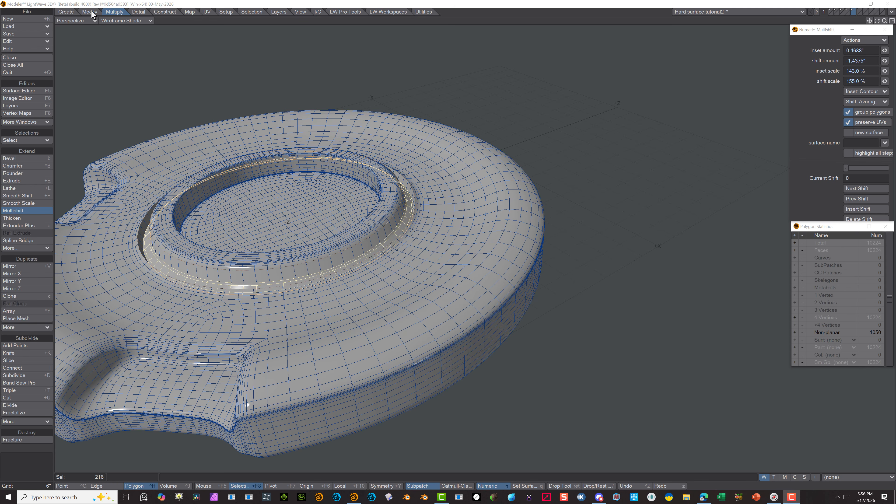
# Paste the ring-shaped polygon band into an empty layer
pyautogui.click(860, 12)
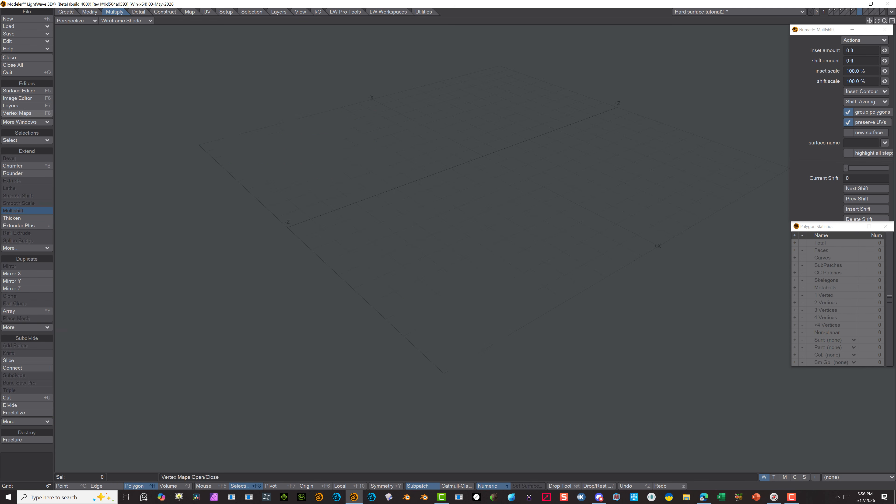
pyautogui.click(30, 41)
pyautogui.click(31, 50)
pyautogui.scroll(2, 266, 214)
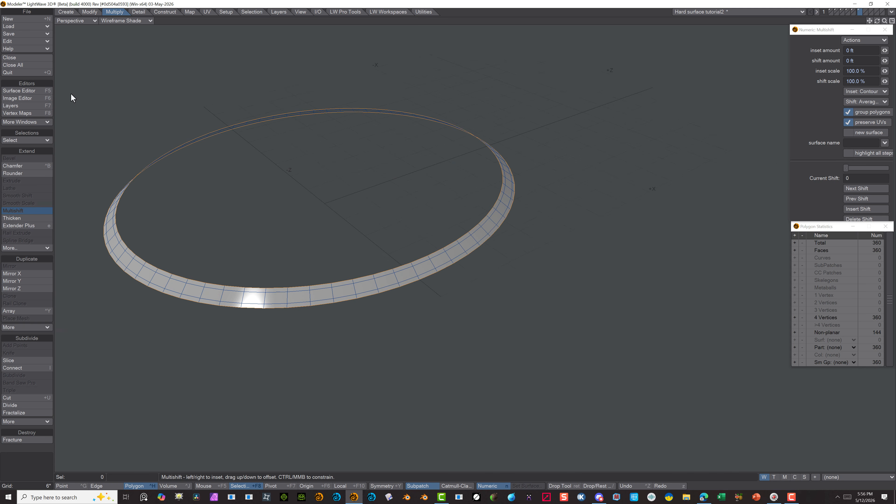
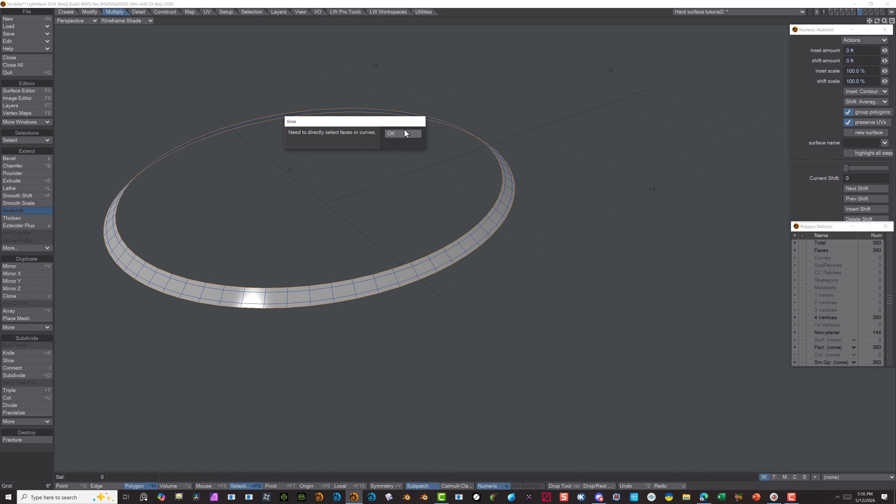
# Dismiss the error and extend the ring's open edge with Multishift using a shift amount of 1.375 inches
pyautogui.click(405, 133)
pyautogui.click(885, 51)
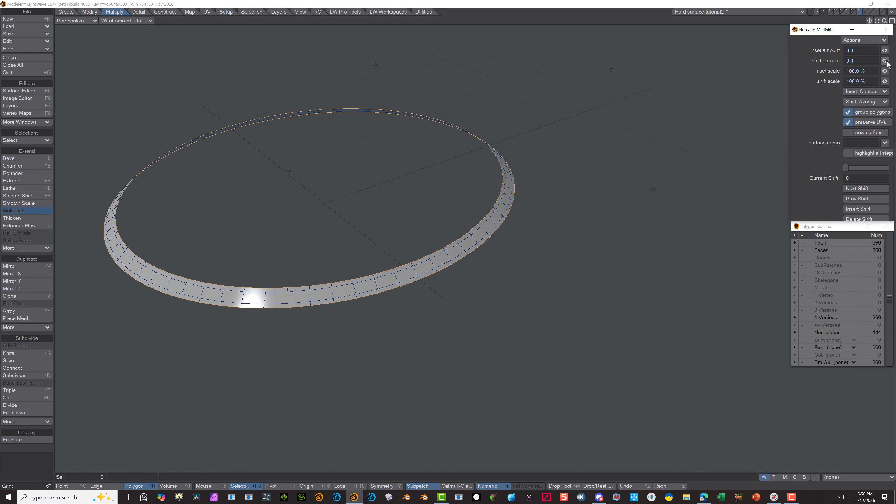
pyautogui.moveTo(886, 61); pyautogui.dragTo(894, 61)
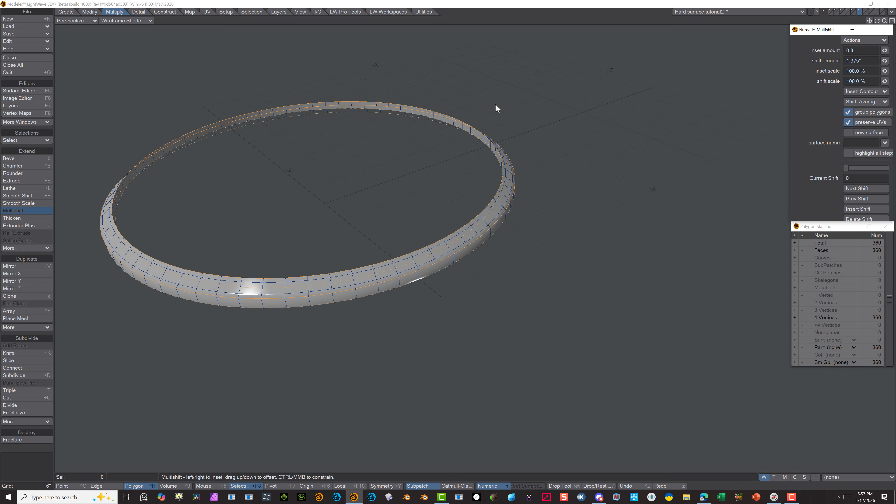
pyautogui.click(218, 320)
pyautogui.click(112, 487)
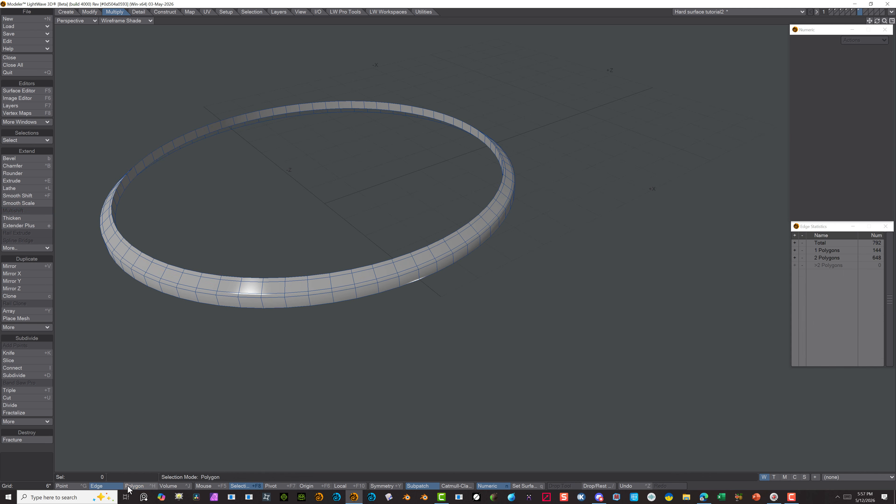
pyautogui.click(128, 486)
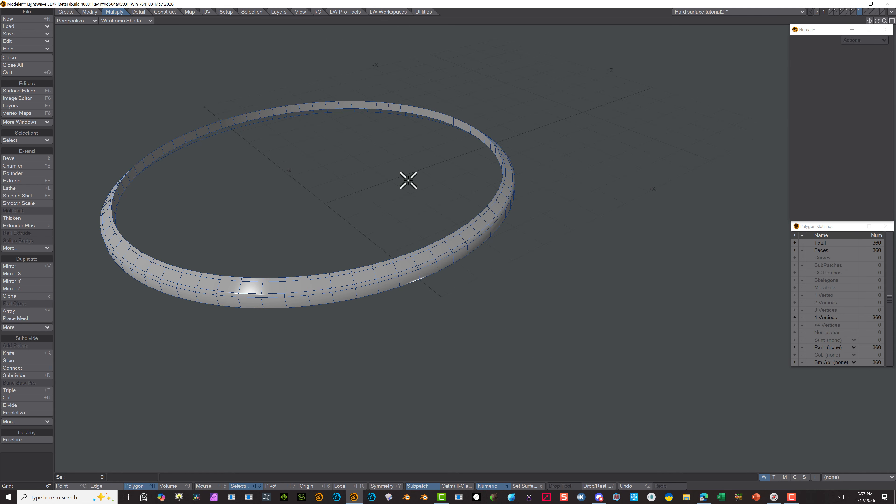
# Cut an edge loop along the ring's inner wall with Band Saw Pro, starting from a few selected wall polygons, and clear the selection
pyautogui.press('g')
pyautogui.moveTo(345, 309); pyautogui.dragTo(348, 335)
pyautogui.press('g')
pyautogui.scroll(3, 298, 280)
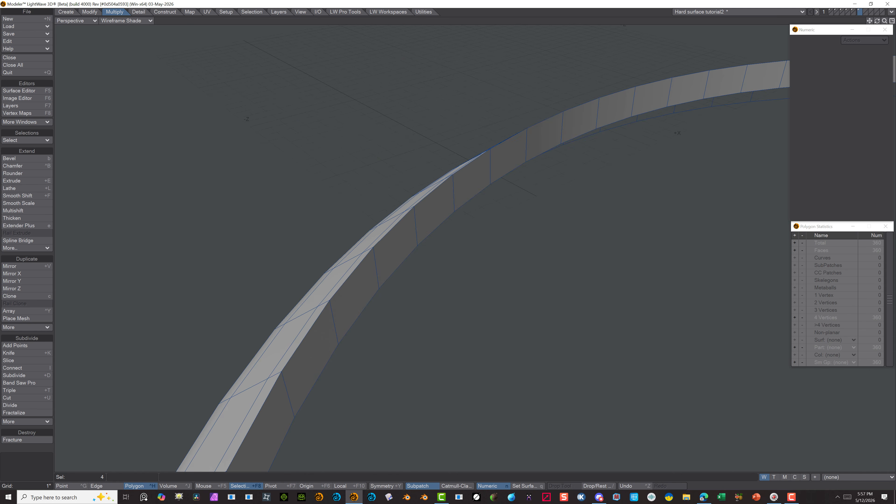
pyautogui.scroll(-5, 198, 284)
pyautogui.scroll(2, 198, 284)
pyautogui.click(169, 328)
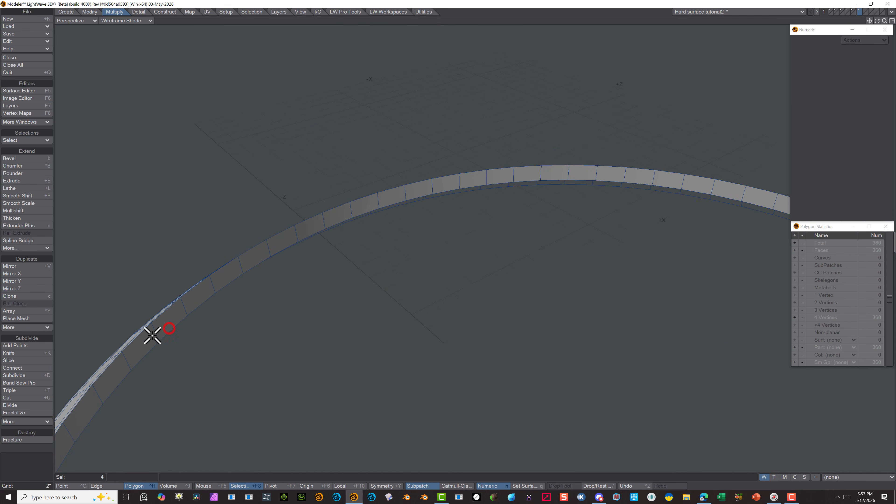
pyautogui.click(20, 382)
pyautogui.click(38, 382)
pyautogui.scroll(-3, 130, 298)
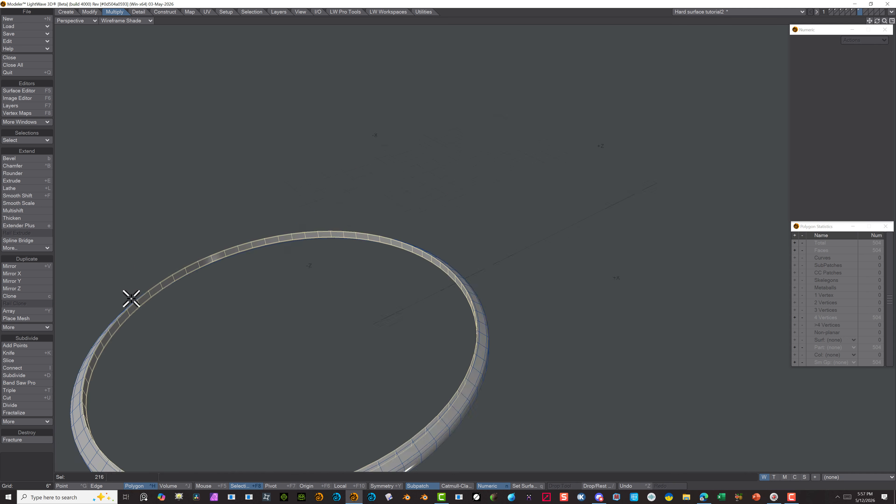
pyautogui.click(41, 460)
# Preview the ring as subpatches and return it to plain polygons
pyautogui.press('Tab')
pyautogui.scroll(4, 120, 307)
pyautogui.scroll(-4, 124, 310)
pyautogui.moveTo(289, 315)
pyautogui.keyDown('alt'); pyautogui.mouseDown()
pyautogui.moveTo(319, 324)
pyautogui.moveTo(296, 314)
pyautogui.mouseUp(); pyautogui.keyUp('alt')
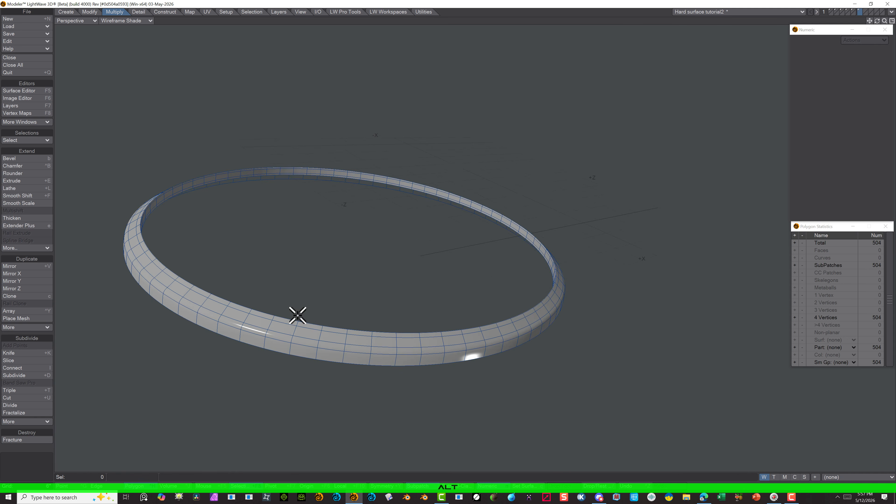
pyautogui.press('Tab')
# Cut one edge loop at 9% along the ring's lower outer band with Band Saw Pro, deleting the extra cut
pyautogui.moveTo(359, 336); pyautogui.dragTo(357, 359)
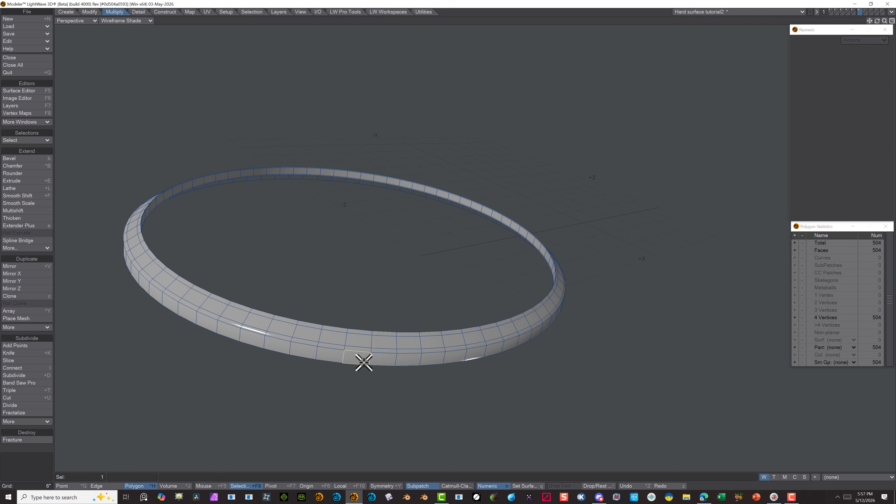
pyautogui.click(19, 383)
pyautogui.click(865, 133)
pyautogui.click(857, 150)
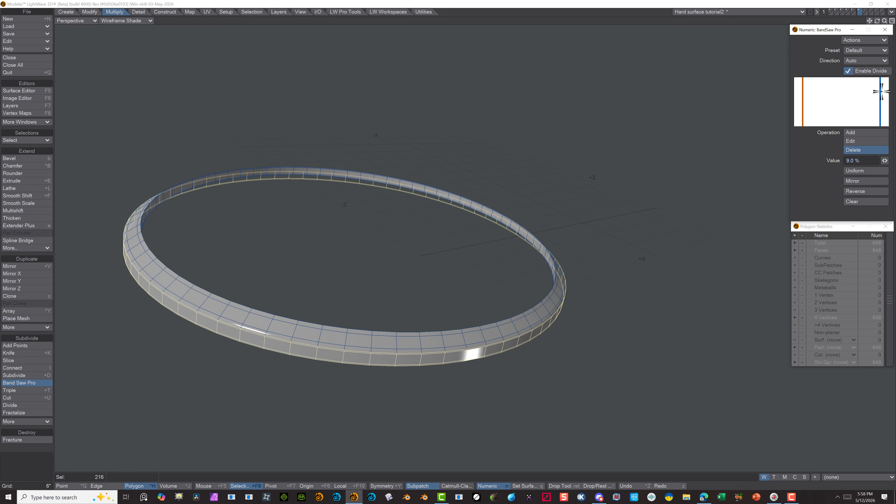
pyautogui.press('Return')
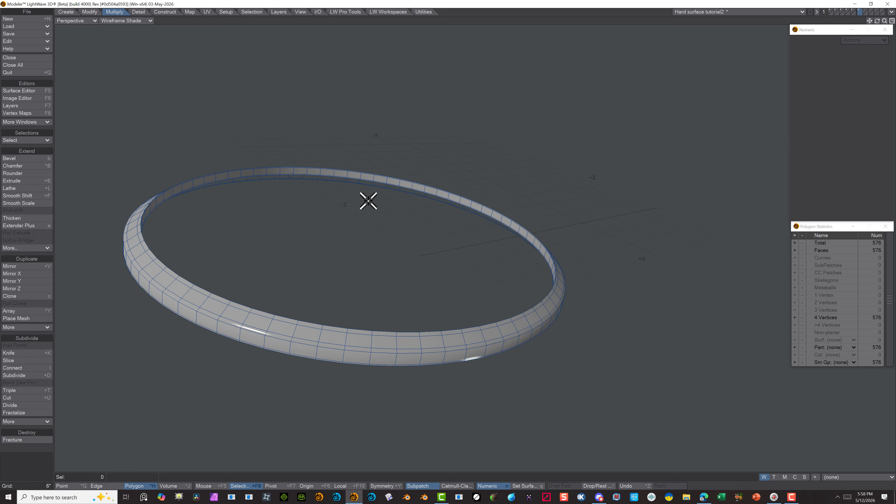
# Select every other three-polygon block on the outer face of the ring, all the way around
pyautogui.click(304, 341)
pyautogui.keyDown('shift'); pyautogui.click(357, 348); pyautogui.keyUp('shift')
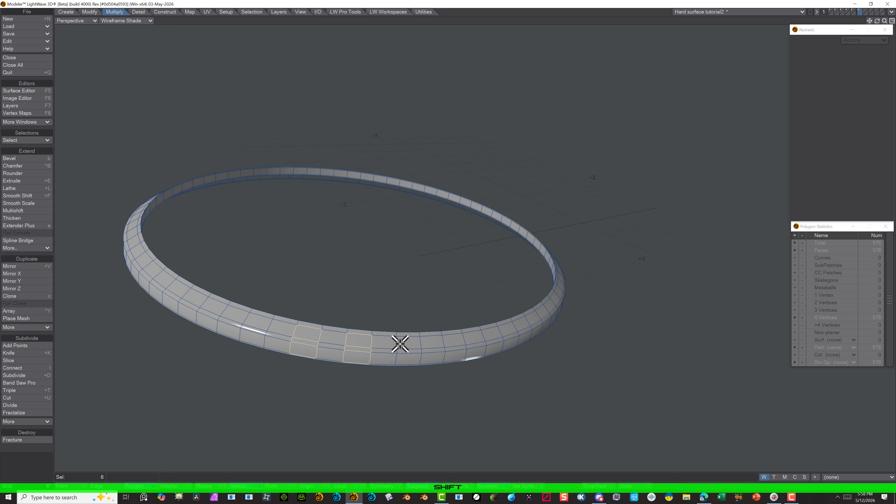
pyautogui.keyDown('alt'); pyautogui.moveTo(545, 325); pyautogui.dragTo(288, 290); pyautogui.keyUp('alt')
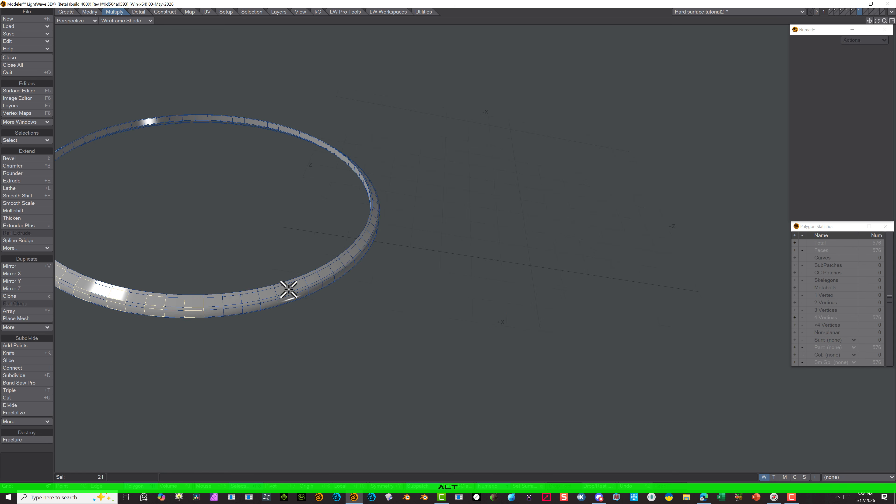
pyautogui.keyDown('shift'); pyautogui.click(235, 307); pyautogui.keyUp('shift')
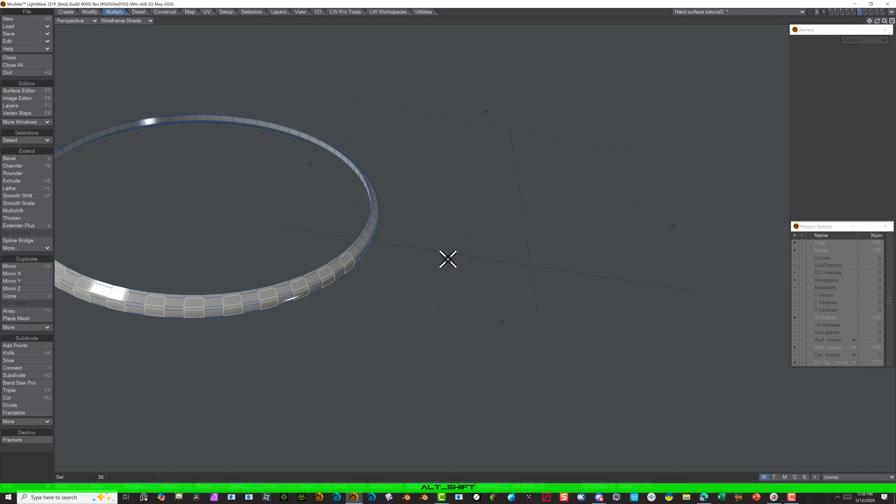
pyautogui.keyDown('alt'); pyautogui.moveTo(448, 259); pyautogui.dragTo(191, 254); pyautogui.keyUp('alt')
pyautogui.moveTo(825, 33); pyautogui.dragTo(834, 68)
pyautogui.keyDown('alt'); pyautogui.keyDown('shift'); pyautogui.moveTo(106, 260); pyautogui.dragTo(323, 269); pyautogui.keyUp('shift'); pyautogui.keyUp('alt')
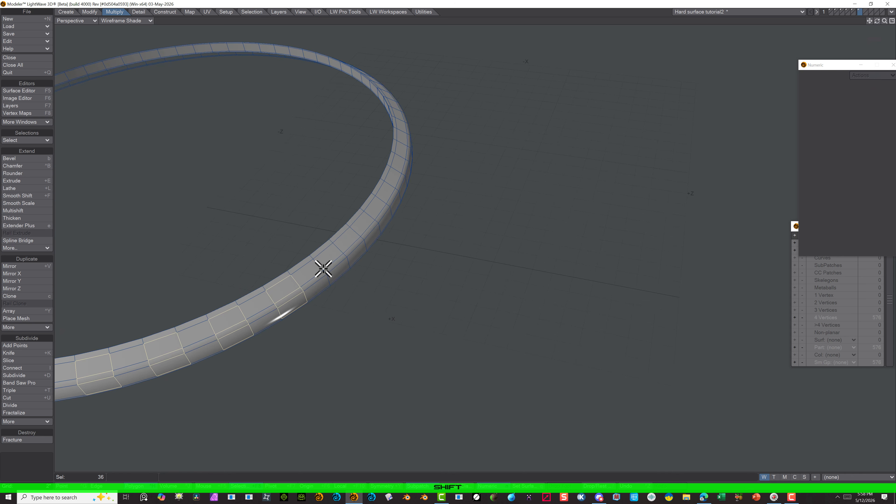
pyautogui.keyDown('alt'); pyautogui.moveTo(540, 216); pyautogui.dragTo(358, 320); pyautogui.keyUp('alt')
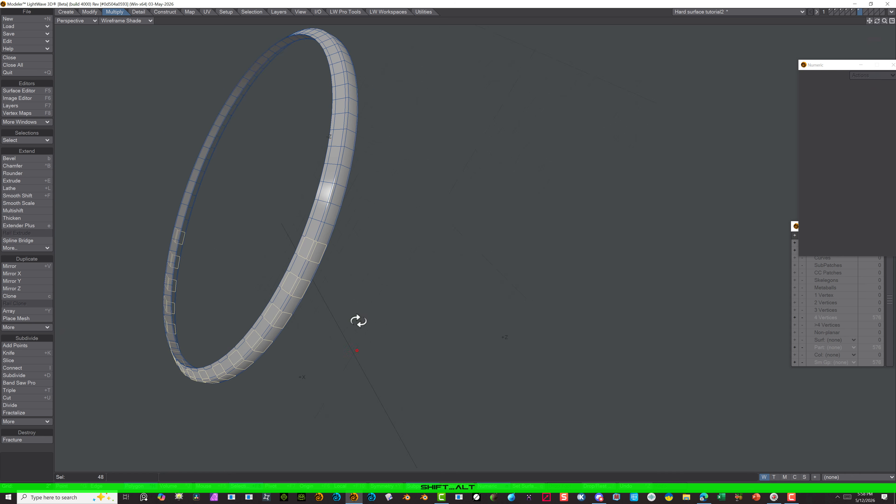
pyautogui.keyDown('shift'); pyautogui.click(322, 210); pyautogui.keyUp('shift')
pyautogui.keyDown('shift'); pyautogui.click(344, 137); pyautogui.keyUp('shift')
pyautogui.keyDown('shift'); pyautogui.click(351, 107); pyautogui.keyUp('shift')
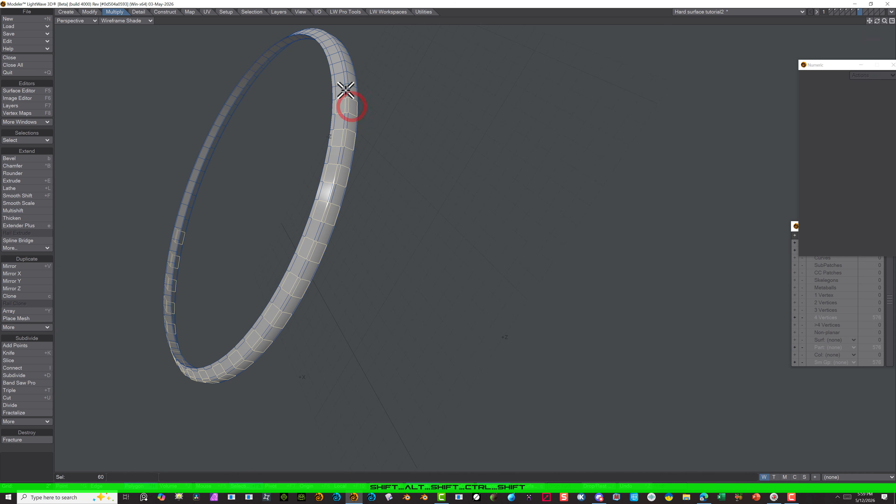
pyautogui.keyDown('shift'); pyautogui.moveTo(339, 56); pyautogui.dragTo(346, 57); pyautogui.keyUp('shift')
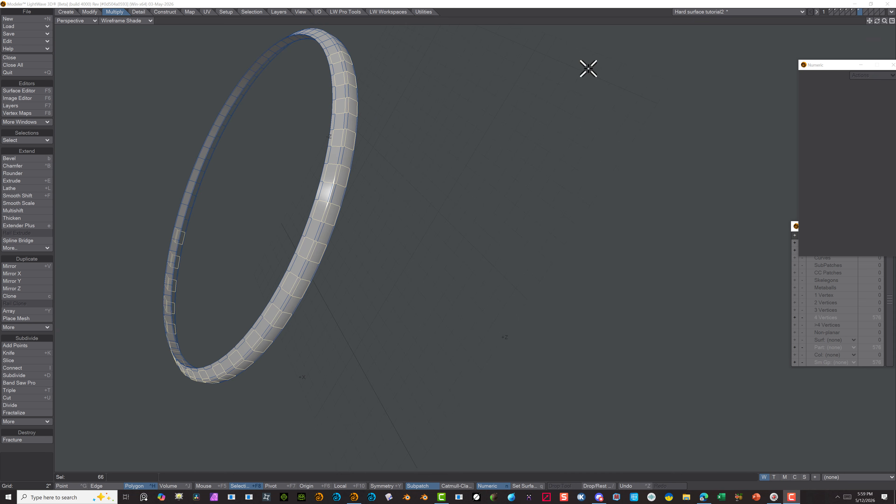
pyautogui.keyDown('alt'); pyautogui.moveTo(589, 69); pyautogui.dragTo(621, 126); pyautogui.keyUp('alt')
pyautogui.moveTo(870, 21); pyautogui.dragTo(869, 9)
pyautogui.keyDown('alt'); pyautogui.keyDown('shift'); pyautogui.moveTo(582, 70); pyautogui.dragTo(583, 152); pyautogui.keyUp('shift'); pyautogui.keyUp('alt')
pyautogui.keyDown('shift'); pyautogui.moveTo(374, 216); pyautogui.dragTo(362, 214); pyautogui.keyUp('shift')
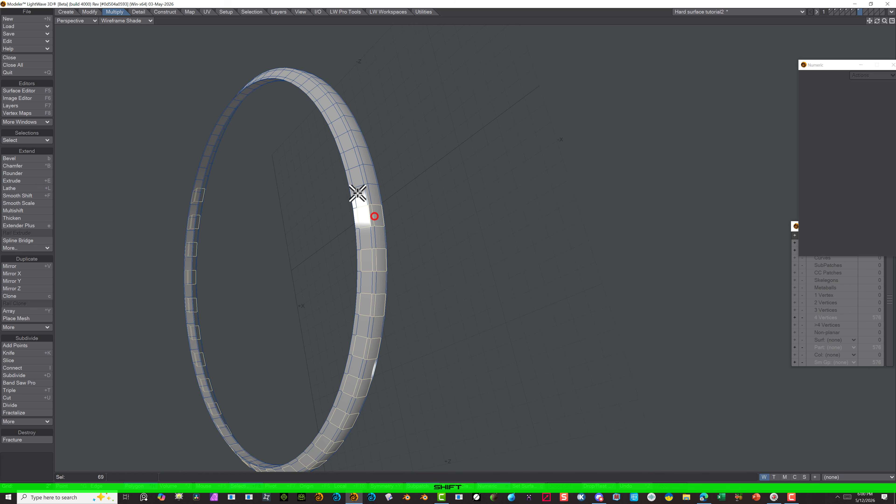
pyautogui.keyDown('alt'); pyautogui.moveTo(585, 88); pyautogui.dragTo(610, 127); pyautogui.keyUp('alt')
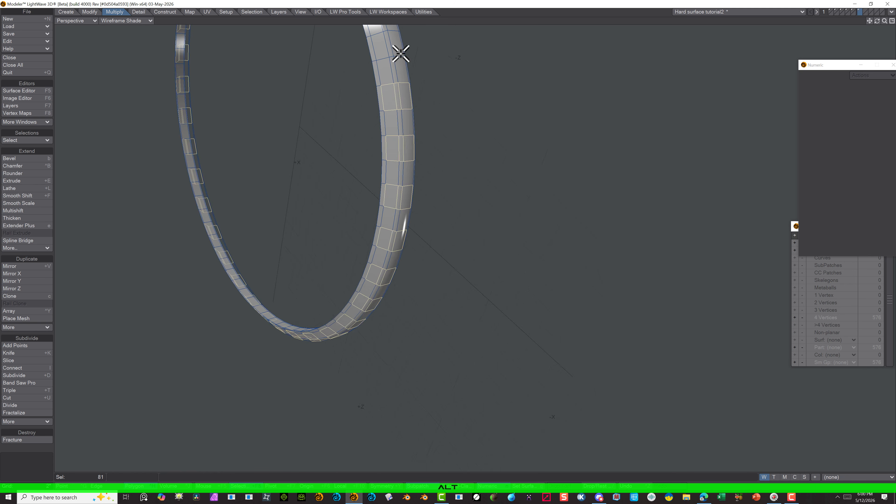
pyautogui.keyDown('shift'); pyautogui.moveTo(388, 51); pyautogui.dragTo(403, 46); pyautogui.keyUp('shift')
pyautogui.keyDown('alt'); pyautogui.moveTo(492, 187); pyautogui.dragTo(530, 226); pyautogui.keyUp('alt')
pyautogui.keyDown('shift'); pyautogui.moveTo(423, 191); pyautogui.dragTo(442, 185); pyautogui.keyUp('shift')
pyautogui.keyDown('shift'); pyautogui.moveTo(406, 134); pyautogui.dragTo(425, 128); pyautogui.keyUp('shift')
pyautogui.keyDown('shift'); pyautogui.moveTo(381, 78); pyautogui.dragTo(390, 70); pyautogui.keyUp('shift')
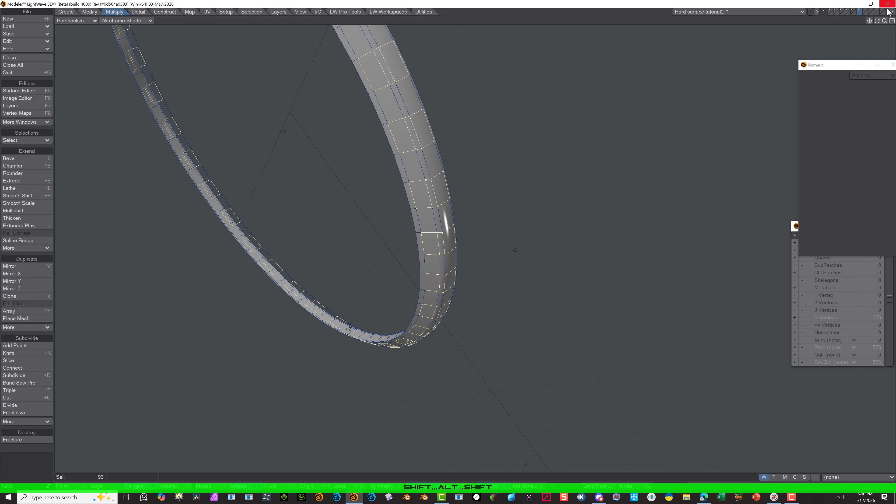
pyautogui.moveTo(869, 21); pyautogui.dragTo(864, 116)
pyautogui.keyDown('shift'); pyautogui.moveTo(393, 366); pyautogui.dragTo(413, 354); pyautogui.keyUp('shift')
pyautogui.keyDown('shift'); pyautogui.moveTo(355, 305); pyautogui.dragTo(365, 300); pyautogui.keyUp('shift')
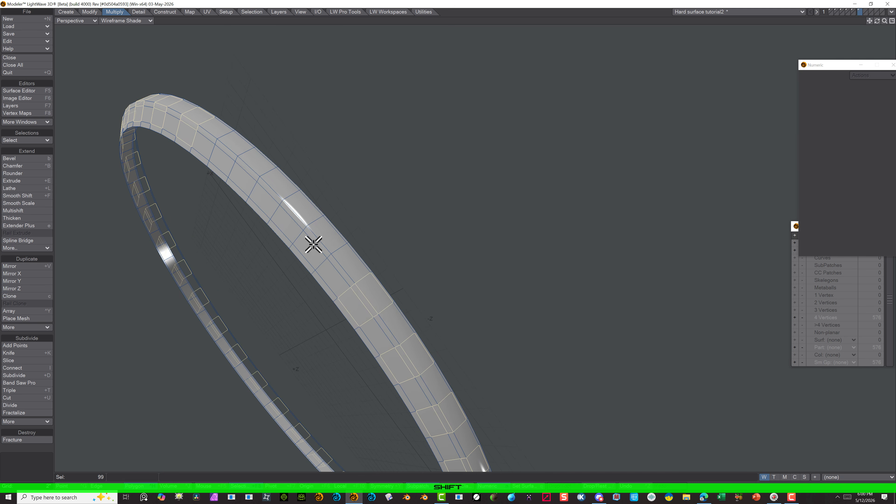
pyautogui.keyDown('shift'); pyautogui.moveTo(314, 244); pyautogui.dragTo(326, 233); pyautogui.keyUp('shift')
pyautogui.keyDown('shift'); pyautogui.moveTo(264, 199); pyautogui.dragTo(282, 181); pyautogui.keyUp('shift')
pyautogui.keyDown('shift'); pyautogui.moveTo(225, 157); pyautogui.dragTo(238, 146); pyautogui.keyUp('shift')
pyautogui.scroll(-4, 491, 306)
pyautogui.keyDown('alt'); pyautogui.moveTo(304, 355); pyautogui.dragTo(374, 261); pyautogui.keyUp('alt')
# Use Multishift to inset the selected blocks by 0.0938 inches, and recess them with a shift amount of -0.625 inches
pyautogui.click(14, 210)
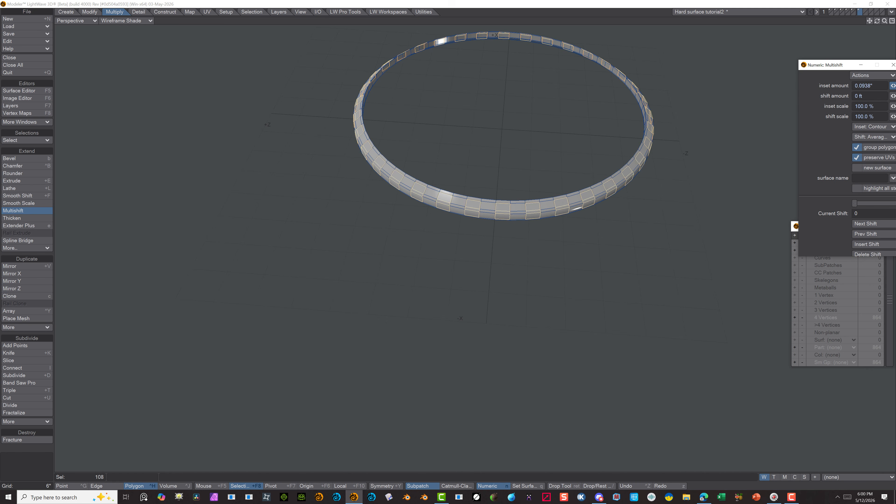
pyautogui.click(43, 210)
pyautogui.scroll(4, 588, 214)
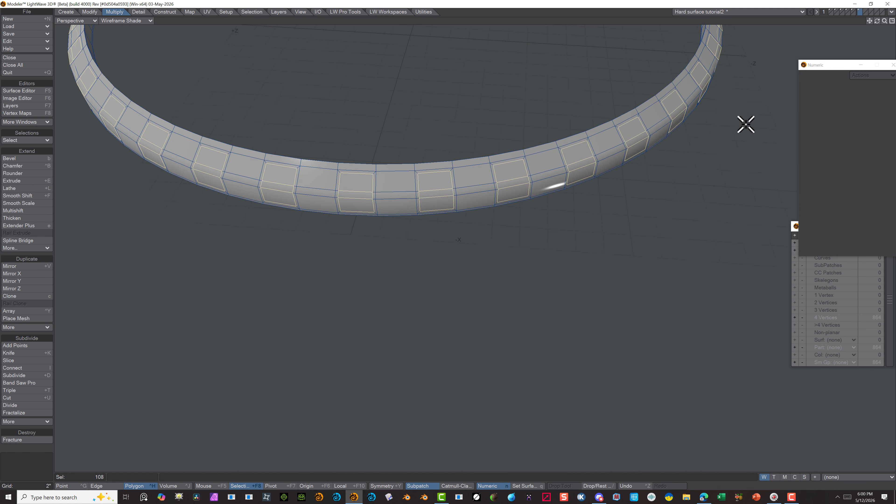
pyautogui.click(28, 211)
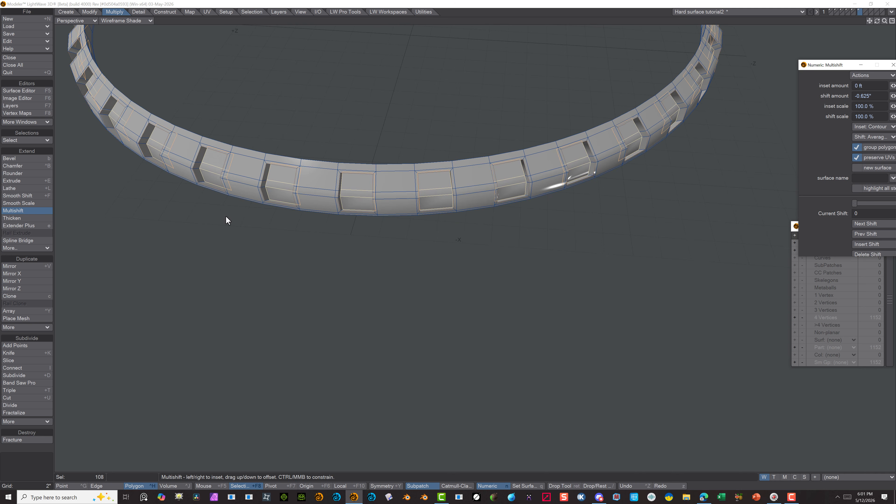
pyautogui.click(21, 211)
# Inset the recessed block faces by 0.0938 inches with another Multishift
pyautogui.click(33, 212)
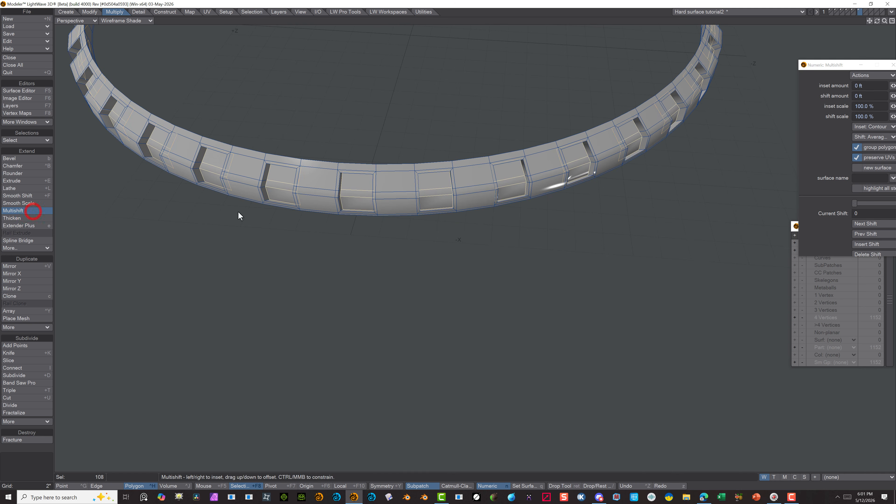
pyautogui.moveTo(893, 86); pyautogui.dragTo(894, 80)
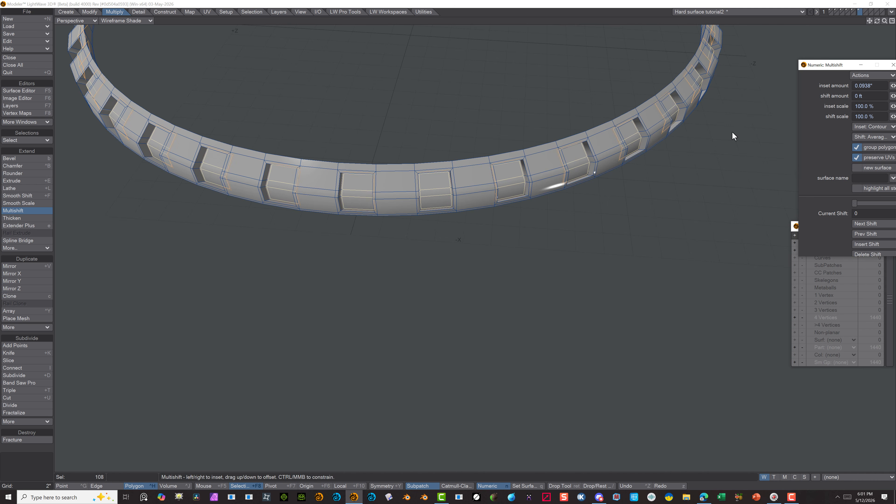
pyautogui.click(44, 456)
pyautogui.click(44, 458)
pyautogui.click(44, 459)
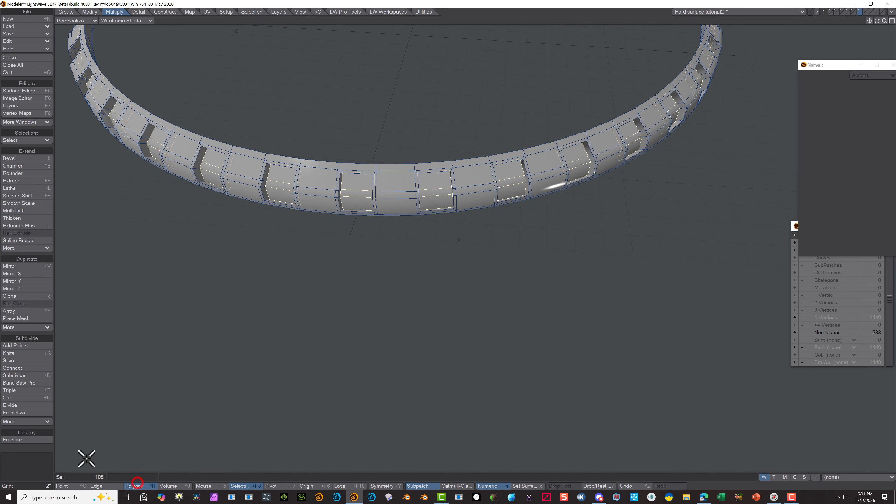
# Convert the notched ring to subpatches and display it with Texture shading
pyautogui.scroll(-5, 311, 141)
pyautogui.press('Tab')
pyautogui.scroll(5, 335, 166)
pyautogui.moveTo(357, 262)
pyautogui.keyDown('alt'); pyautogui.mouseDown()
pyautogui.moveTo(368, 204)
pyautogui.moveTo(360, 232)
pyautogui.mouseUp(); pyautogui.keyUp('alt')
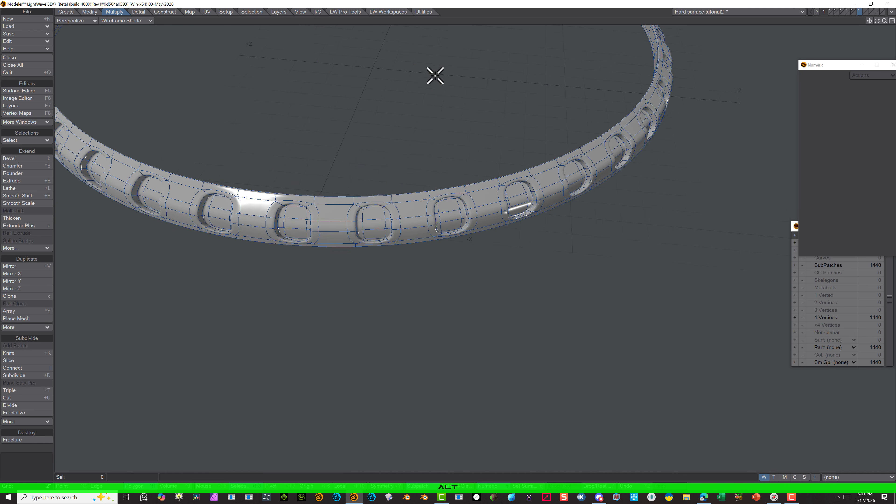
pyautogui.click(138, 20)
pyautogui.click(121, 70)
pyautogui.keyDown('alt'); pyautogui.moveTo(273, 127); pyautogui.dragTo(410, 142); pyautogui.keyUp('alt')
pyautogui.scroll(-3, 406, 146)
pyautogui.click(854, 5)
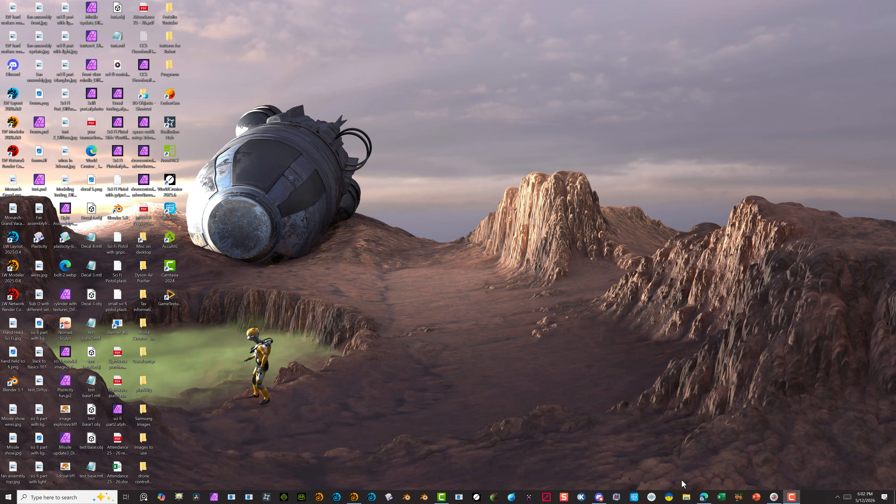
pyautogui.click(359, 498)
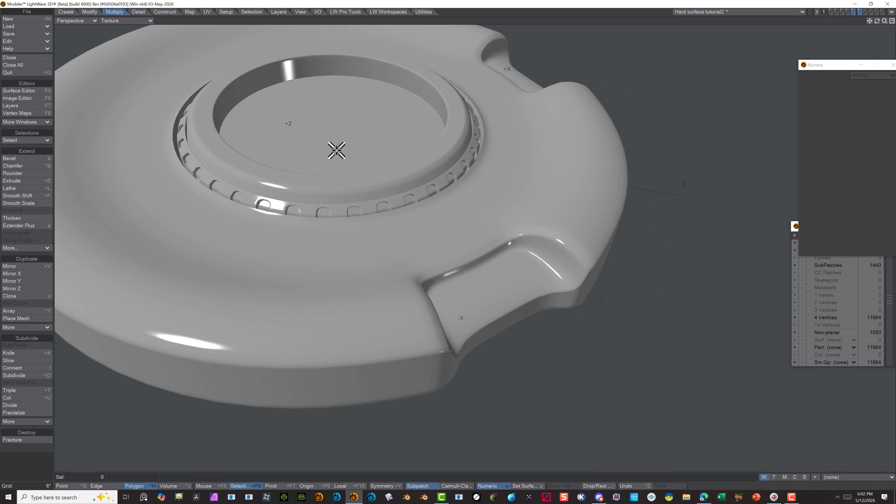
# Select the complete edge loop just outside the notched ring with Select Loop
pyautogui.scroll(5, 337, 146)
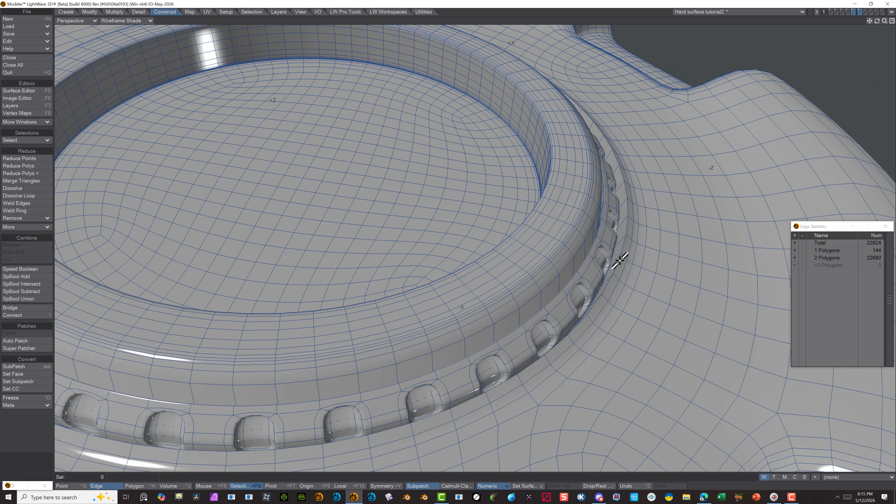
pyautogui.keyDown('ctrl'); pyautogui.click(620, 244); pyautogui.keyUp('ctrl')
pyautogui.click(252, 12)
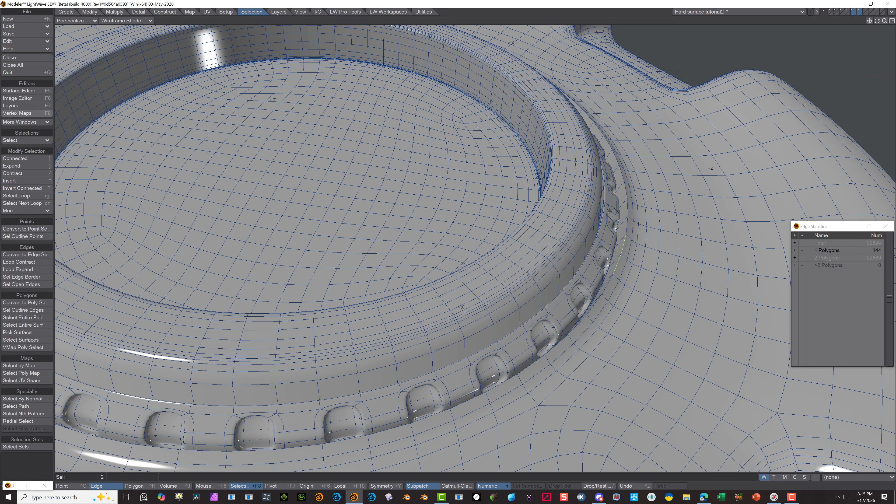
pyautogui.click(34, 195)
pyautogui.scroll(-3, 229, 117)
pyautogui.scroll(-3, 228, 116)
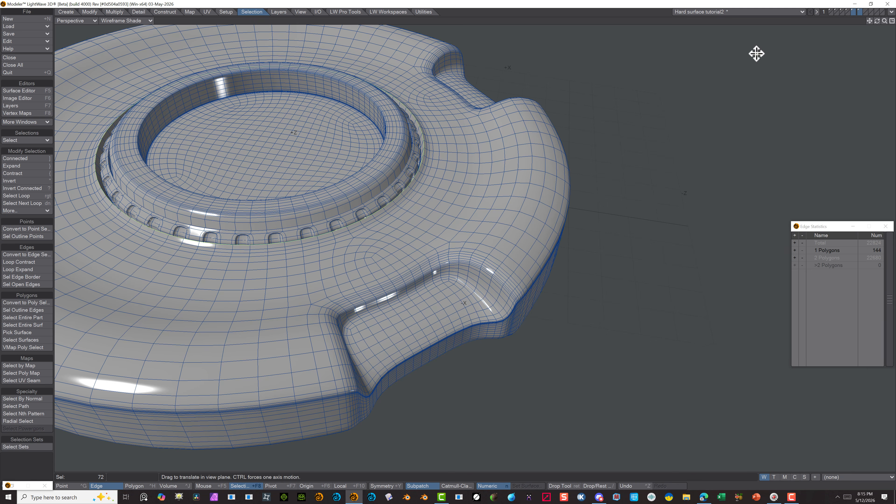
# Examine how the notched ring sits in the disc from the side in wireframe and close up in a shaded perspective view
pyautogui.click(81, 21)
pyautogui.click(84, 48)
pyautogui.scroll(-2, 663, 62)
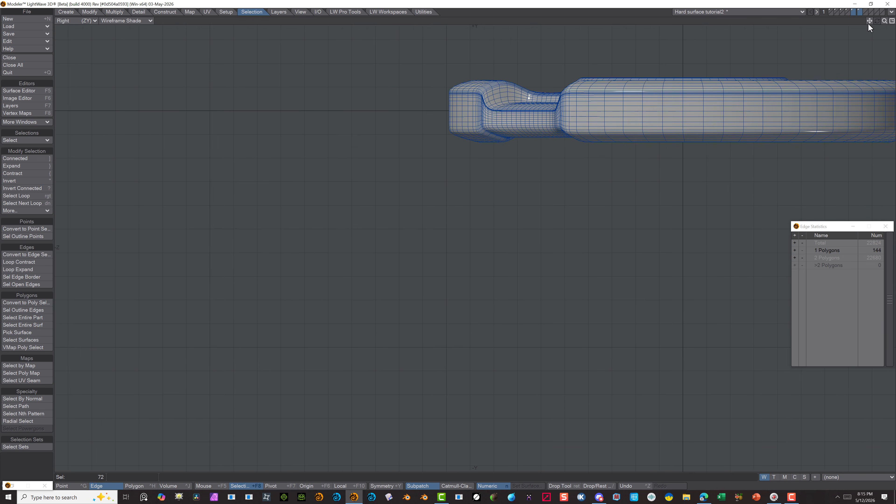
pyautogui.moveTo(870, 22); pyautogui.dragTo(638, 114)
pyautogui.scroll(5, 352, 147)
pyautogui.click(125, 20)
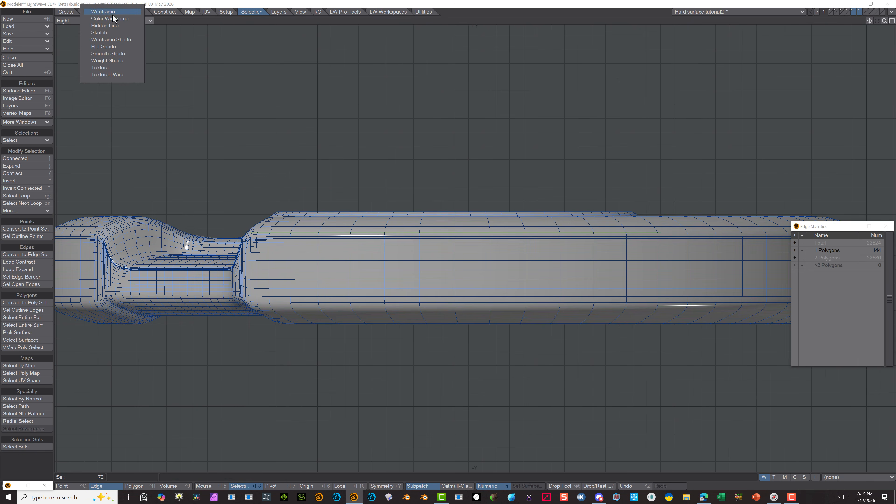
pyautogui.click(113, 6)
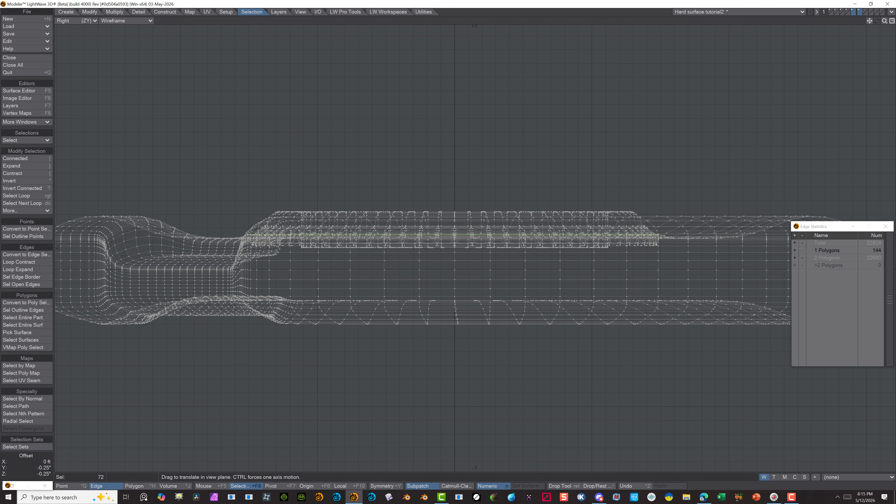
pyautogui.scroll(-3, 440, 166)
pyautogui.click(125, 20)
pyautogui.click(122, 20)
pyautogui.click(77, 22)
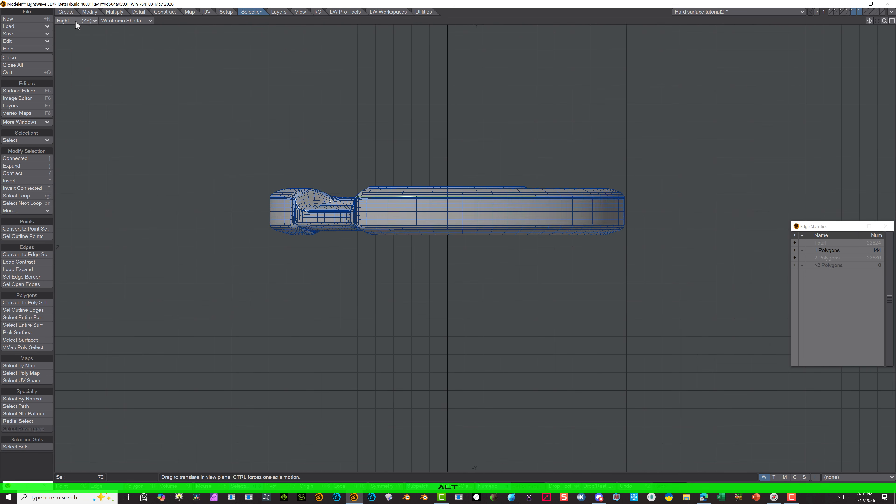
pyautogui.click(79, 59)
pyautogui.scroll(5, 474, 190)
pyautogui.keyDown('alt'); pyautogui.moveTo(415, 238); pyautogui.dragTo(436, 139); pyautogui.keyUp('alt')
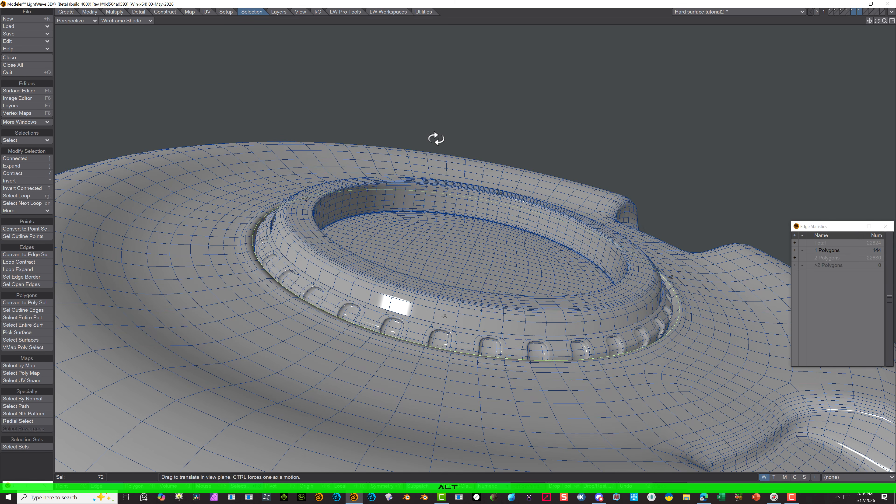
# Select all polygons of the notched ring in its own layer using wireframe display, and bring the disc layer to the foreground with it
pyautogui.click(860, 11)
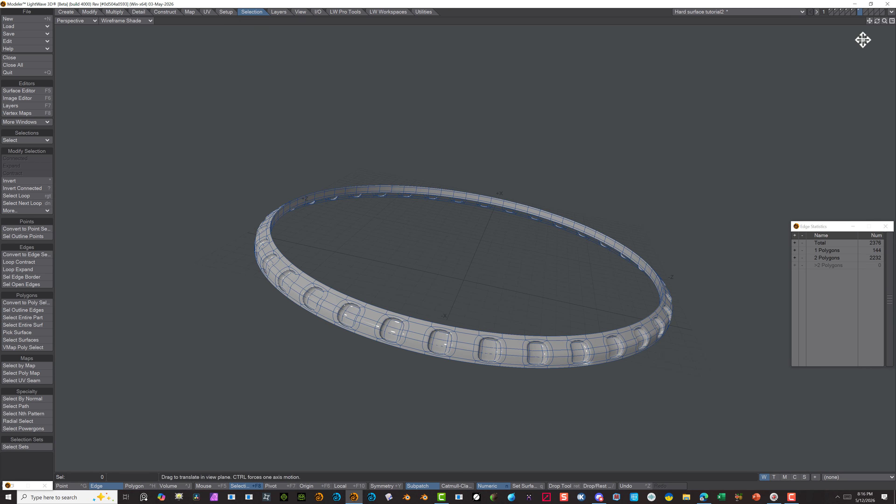
pyautogui.click(854, 13)
pyautogui.click(138, 486)
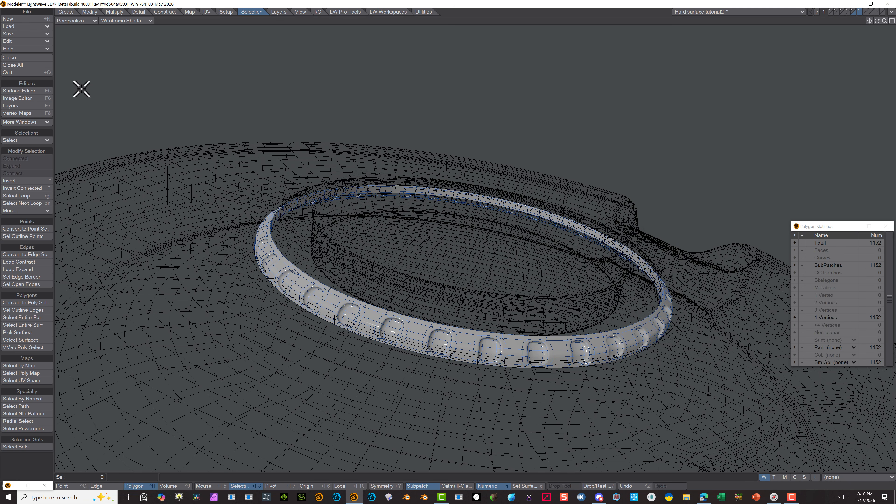
pyautogui.click(138, 21)
pyautogui.click(138, 16)
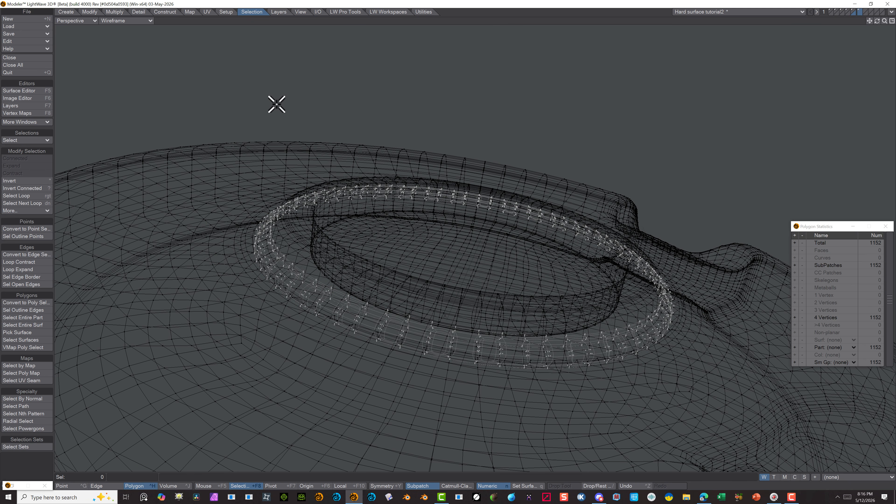
pyautogui.moveTo(690, 343); pyautogui.dragTo(161, 139, button='right')
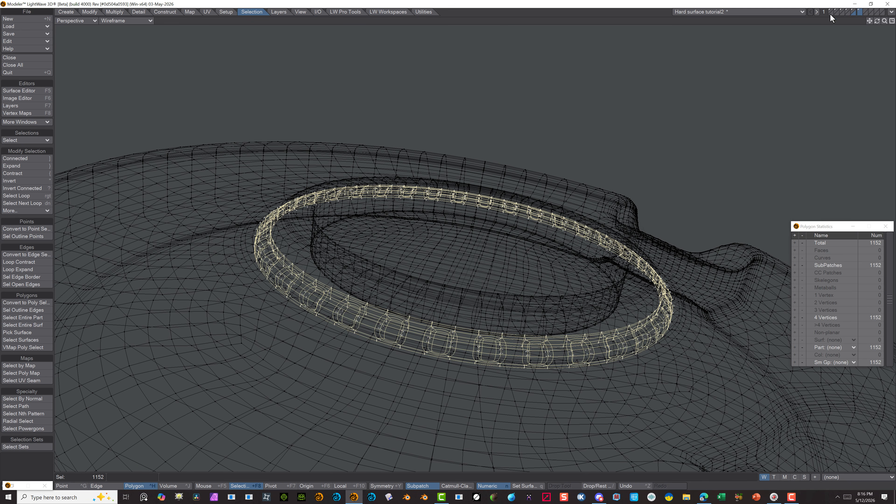
pyautogui.press('n')
pyautogui.keyDown('shift'); pyautogui.click(854, 13); pyautogui.keyUp('shift')
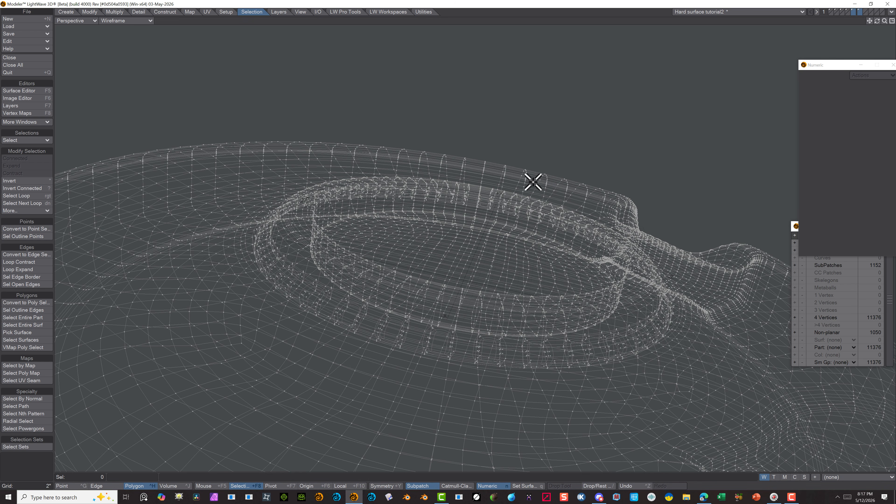
pyautogui.click(860, 12)
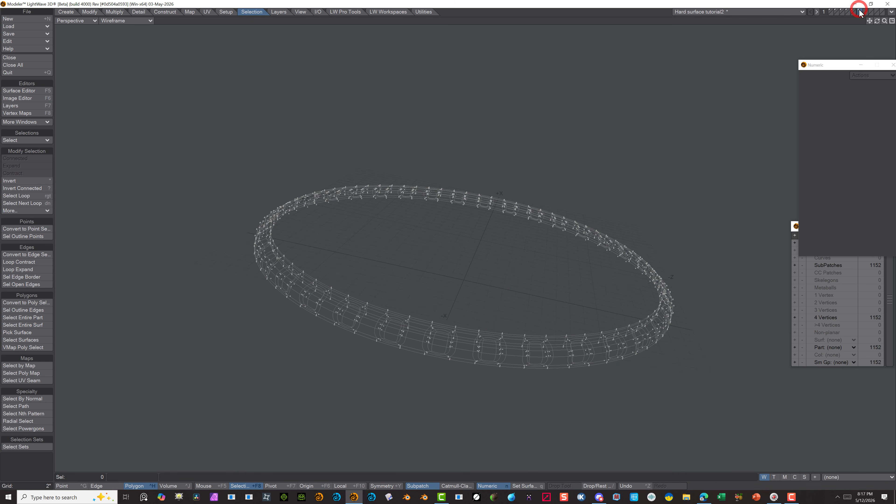
pyautogui.moveTo(263, 345); pyautogui.dragTo(469, 119, button='right')
pyautogui.keyDown('shift'); pyautogui.click(854, 13); pyautogui.keyUp('shift')
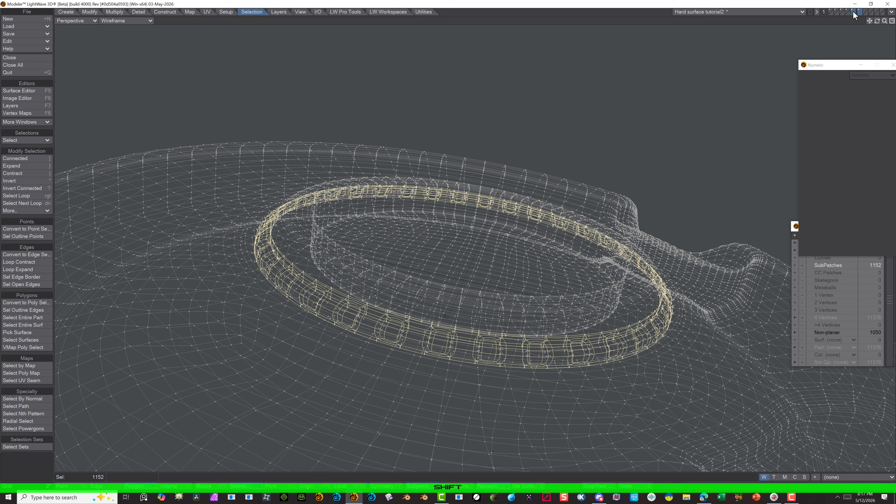
# Show the selected ring and the disc in Wireframe Shade from the Top view
pyautogui.click(139, 21)
pyautogui.click(138, 50)
pyautogui.scroll(3, 412, 140)
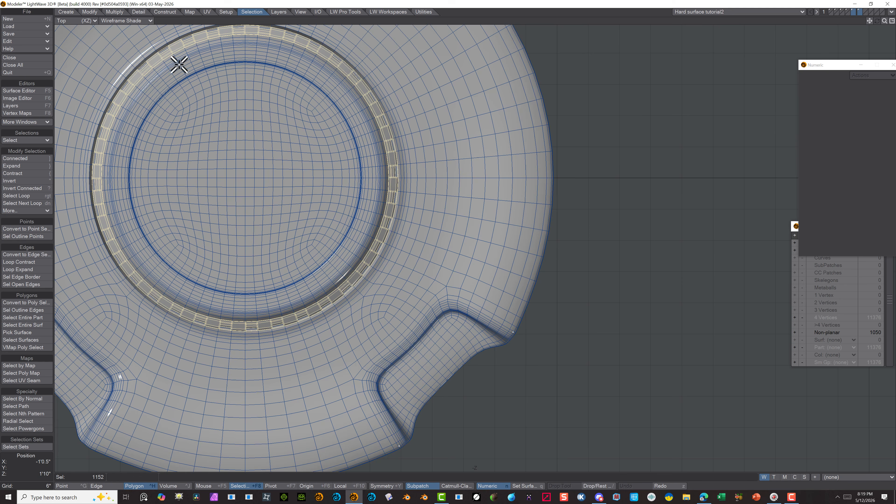
pyautogui.keyDown('alt'); pyautogui.moveTo(217, 230); pyautogui.dragTo(346, 293); pyautogui.keyUp('alt')
pyautogui.click(78, 21)
pyautogui.click(76, 73)
pyautogui.scroll(3, 299, 351)
pyautogui.keyDown('alt'); pyautogui.moveTo(355, 242); pyautogui.dragTo(487, 269); pyautogui.keyUp('alt')
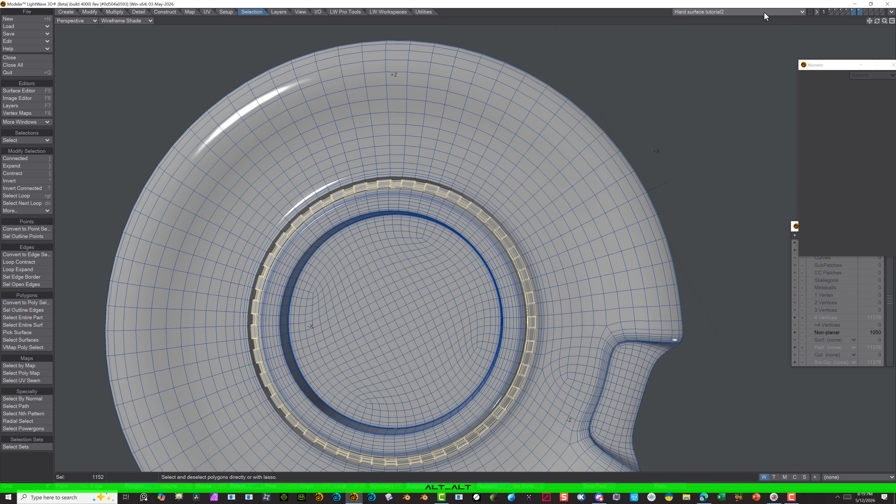
pyautogui.click(77, 21)
pyautogui.click(79, 19)
pyautogui.scroll(1, 341, 299)
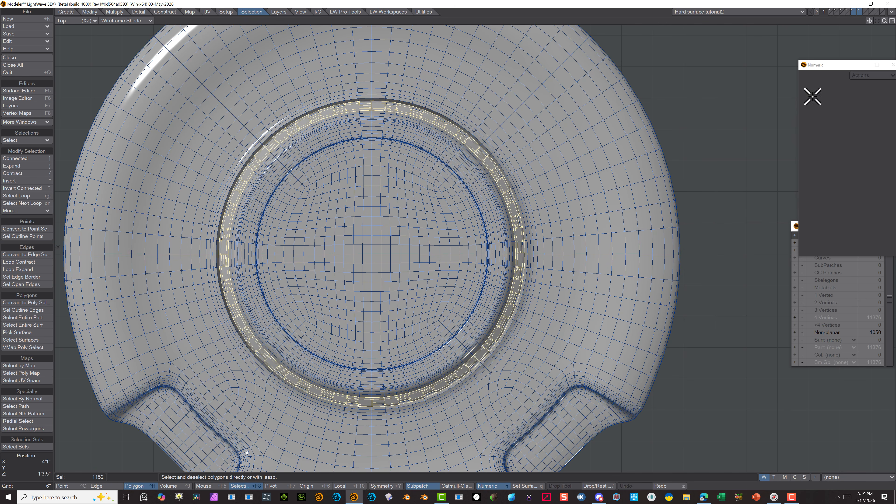
pyautogui.click(861, 65)
pyautogui.press('h')
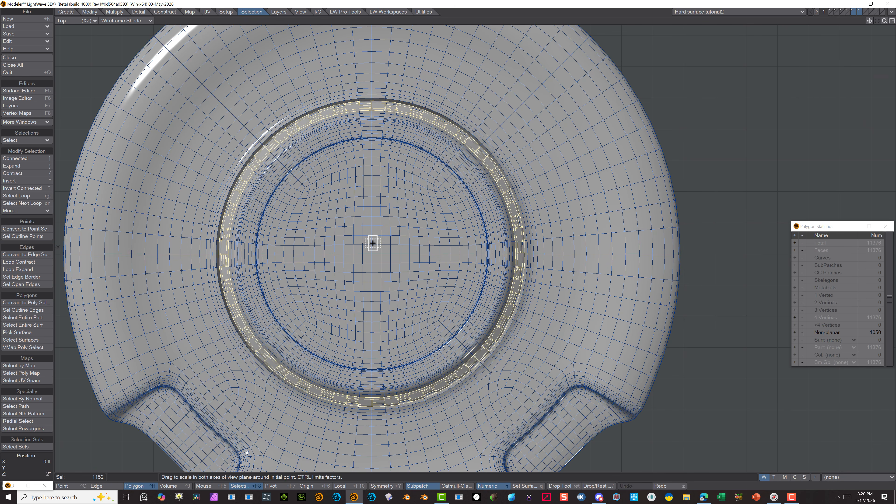
pyautogui.moveTo(371, 254); pyautogui.dragTo(368, 255)
pyautogui.hotkey('ctrl', 'z')
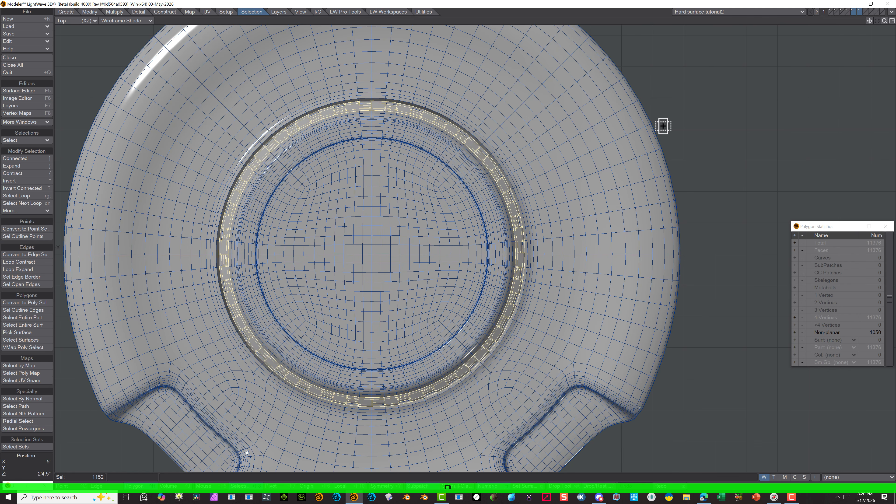
pyautogui.click(138, 488)
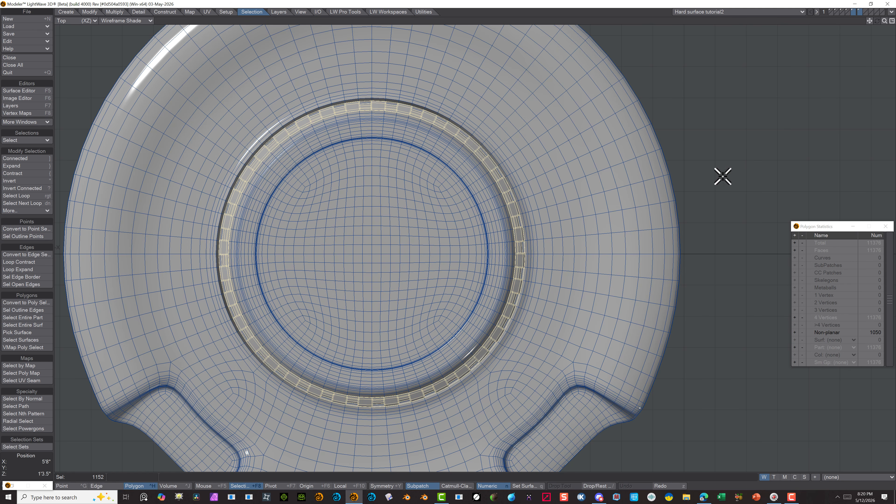
# Stretch the selected ring polygons numerically to 99% horizontally and vertically on the Y axis, centred at the origin
pyautogui.press('n')
pyautogui.moveTo(811, 227); pyautogui.dragTo(754, 159)
pyautogui.press('n')
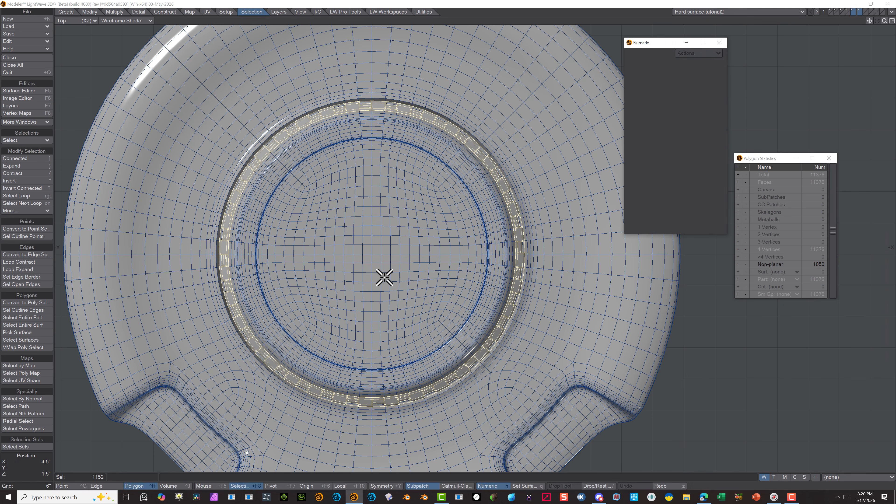
pyautogui.press('h')
pyautogui.click(686, 64)
pyautogui.press('BackSpace')
pyautogui.write('99.0')
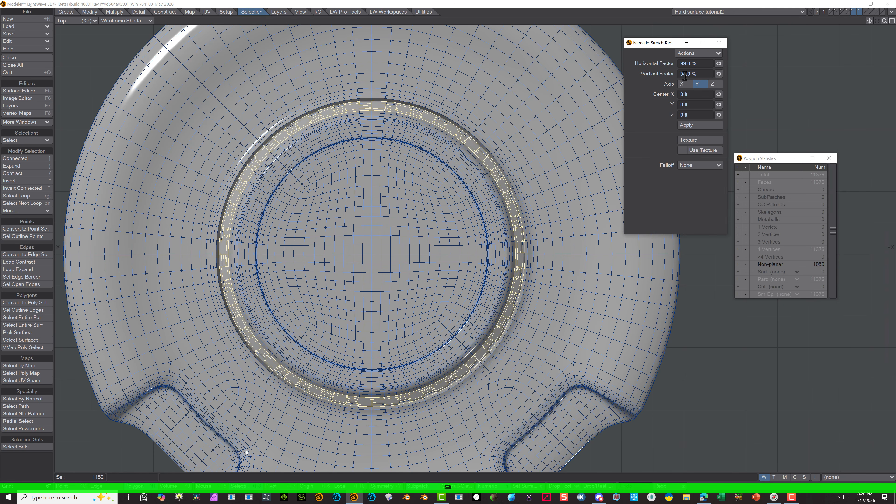
pyautogui.click(699, 125)
# Inspect the resized ring on the disc in a perspective view with Texture shading, and switch to edge selection
pyautogui.click(106, 21)
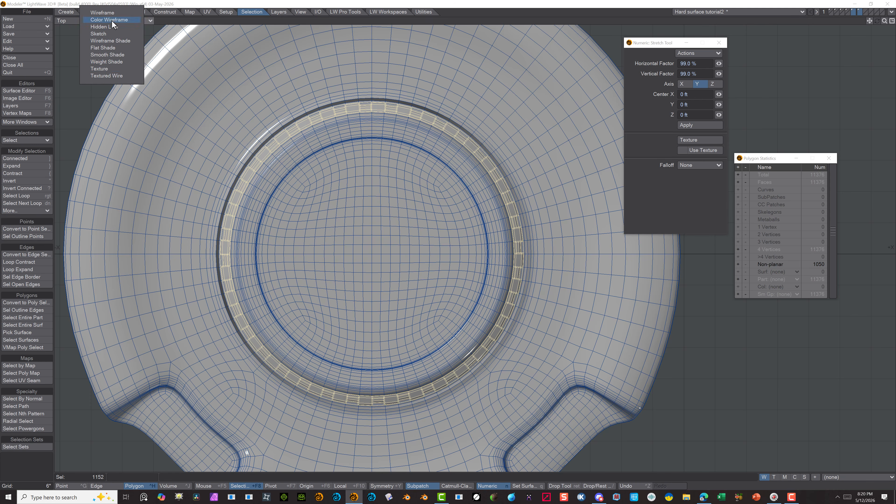
pyautogui.click(85, 61)
pyautogui.keyDown('alt'); pyautogui.moveTo(141, 141); pyautogui.dragTo(154, 122); pyautogui.keyUp('alt')
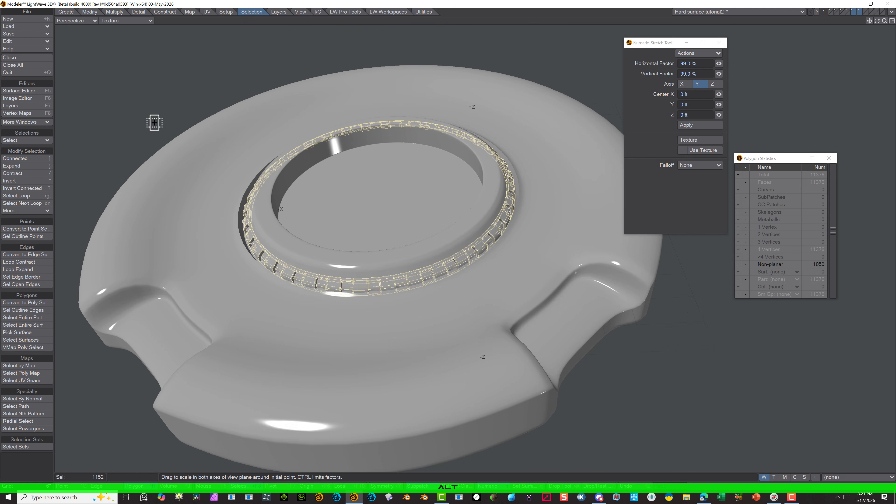
pyautogui.click(105, 486)
pyautogui.keyDown('alt'); pyautogui.moveTo(126, 337); pyautogui.dragTo(410, 72); pyautogui.keyUp('alt')
# Toggle subpatches for the notched ring in its own layer, and inspect it against the disc layer
pyautogui.click(861, 12)
pyautogui.press('Tab')
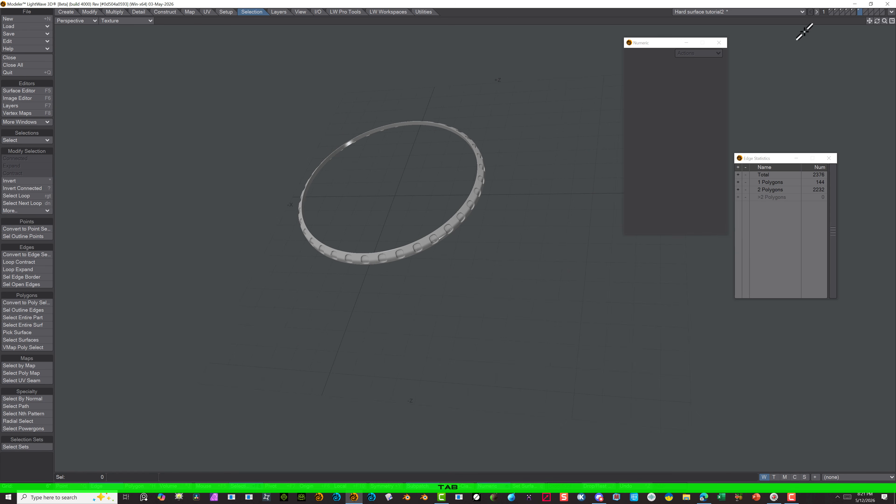
pyautogui.keyDown('shift'); pyautogui.click(853, 13); pyautogui.keyUp('shift')
pyautogui.scroll(2, 247, 104)
pyautogui.keyDown('alt'); pyautogui.moveTo(246, 103); pyautogui.dragTo(403, 173); pyautogui.keyUp('alt')
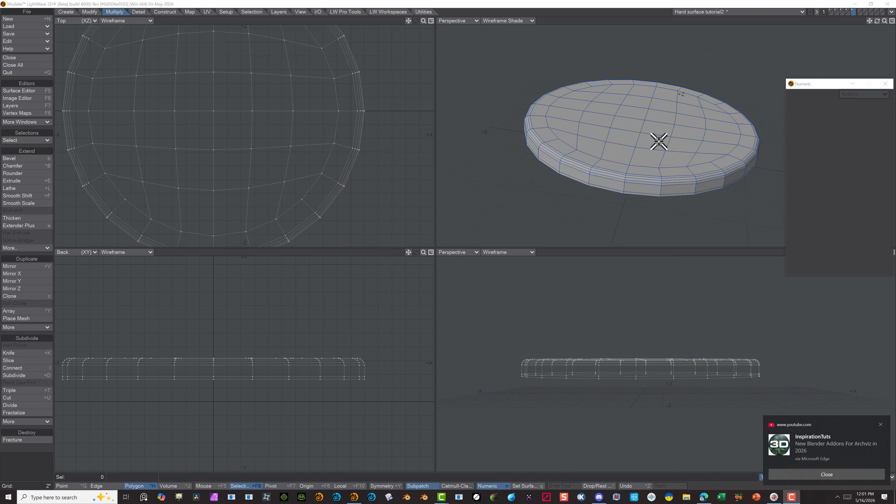
# Select the round cap's flat underside polygon, and use Multishift to inset a narrow rim and recess it with a -2.125 inch shift
pyautogui.moveTo(877, 23); pyautogui.dragTo(878, 4)
pyautogui.click(617, 132)
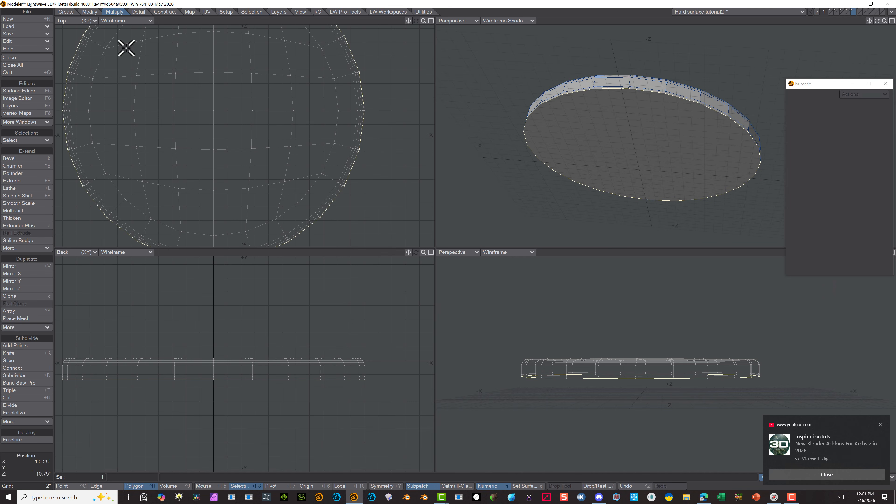
pyautogui.click(25, 211)
pyautogui.moveTo(886, 105); pyautogui.dragTo(885, 117)
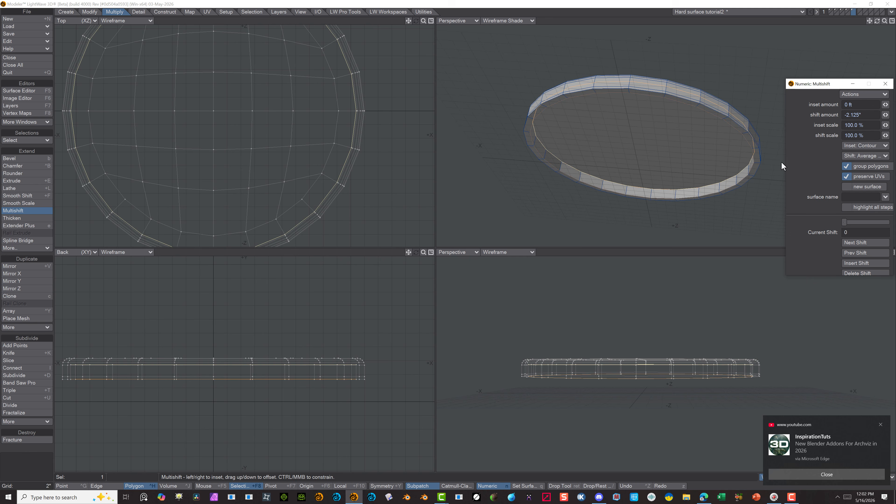
# Inset the recessed underside face by 1.9375 inches with another Multishift
pyautogui.click(37, 211)
pyautogui.click(37, 212)
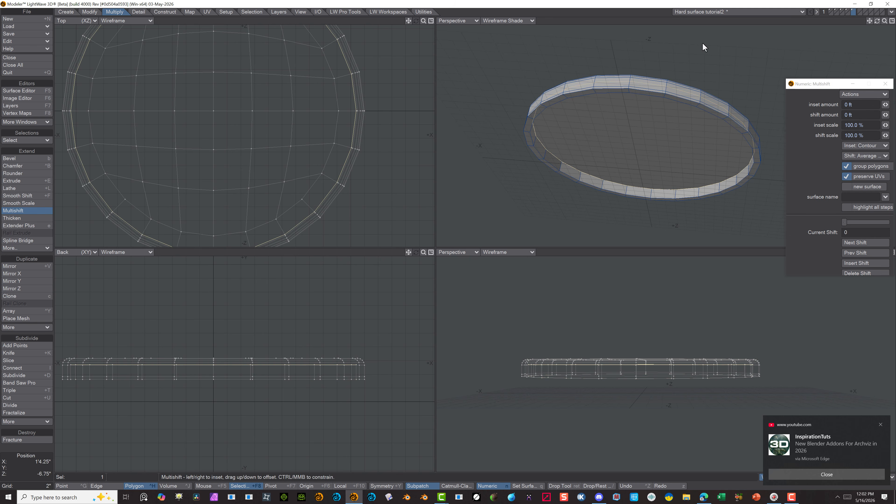
pyautogui.moveTo(885, 105); pyautogui.dragTo(888, 106)
pyautogui.click(37, 211)
pyautogui.click(37, 211)
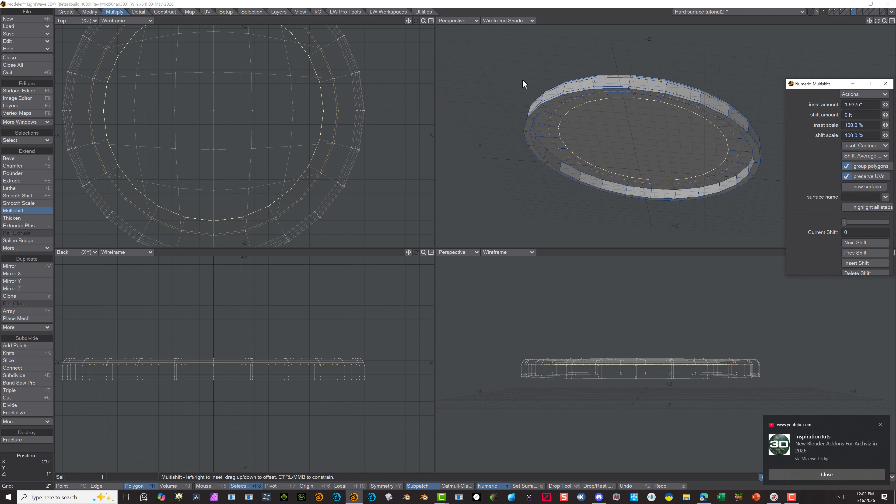
pyautogui.press('Return')
# Select the complete edge loop where the recess wall meets the recess floor with Select Loop
pyautogui.hotkey('ctrl', 'g')
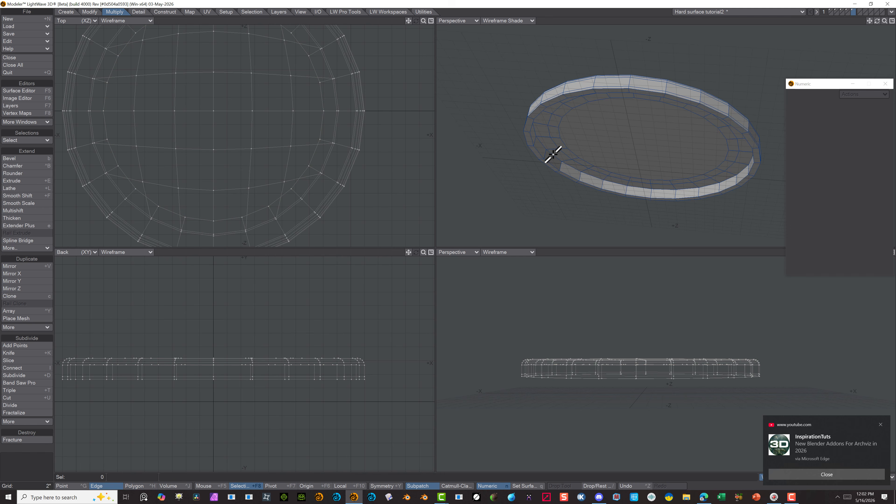
pyautogui.moveTo(552, 154); pyautogui.dragTo(568, 165)
pyautogui.click(254, 10)
pyautogui.click(34, 195)
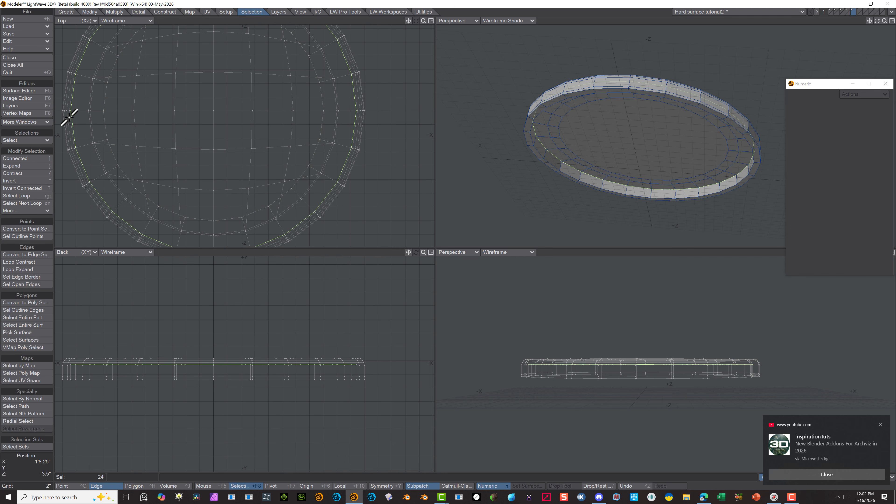
# Round the selected edge loop with Rounder using 3 rounding polygons and an inset distance of 1 inch, and clear the selection
pyautogui.click(115, 12)
pyautogui.click(39, 174)
pyautogui.click(858, 94)
pyautogui.click(856, 100)
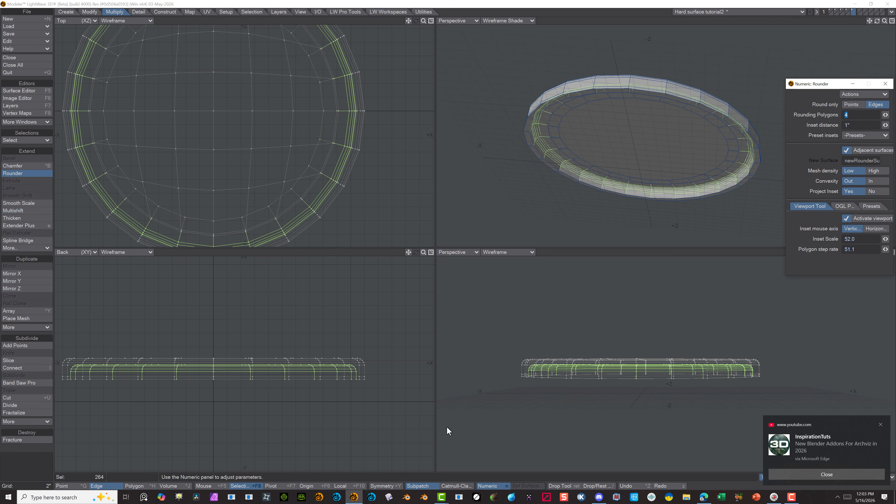
pyautogui.moveTo(886, 115); pyautogui.dragTo(881, 115)
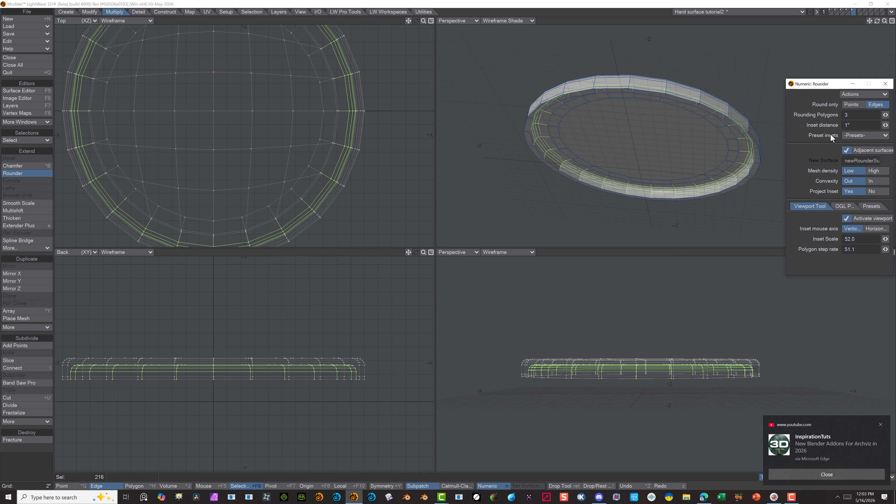
pyautogui.click(23, 174)
pyautogui.click(45, 448)
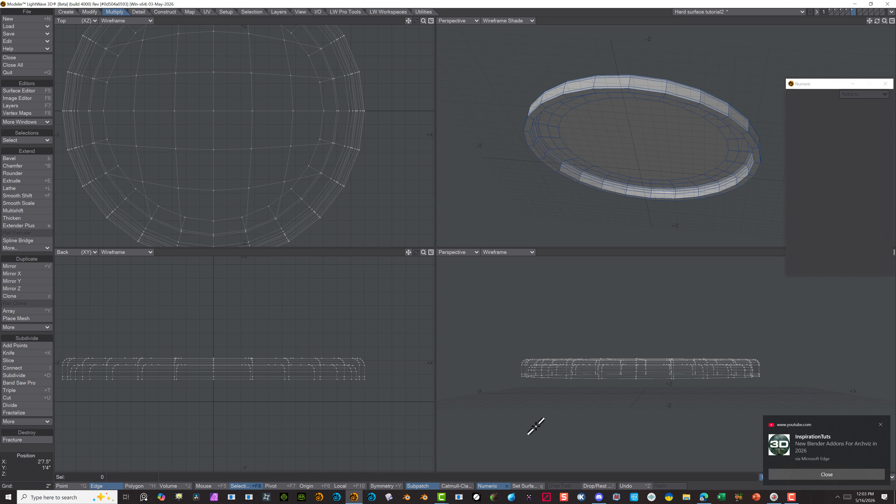
# Select the flat polygon that forms the recess floor in the cap's underside and delete it, leaving an open hole
pyautogui.click(140, 486)
pyautogui.click(673, 143)
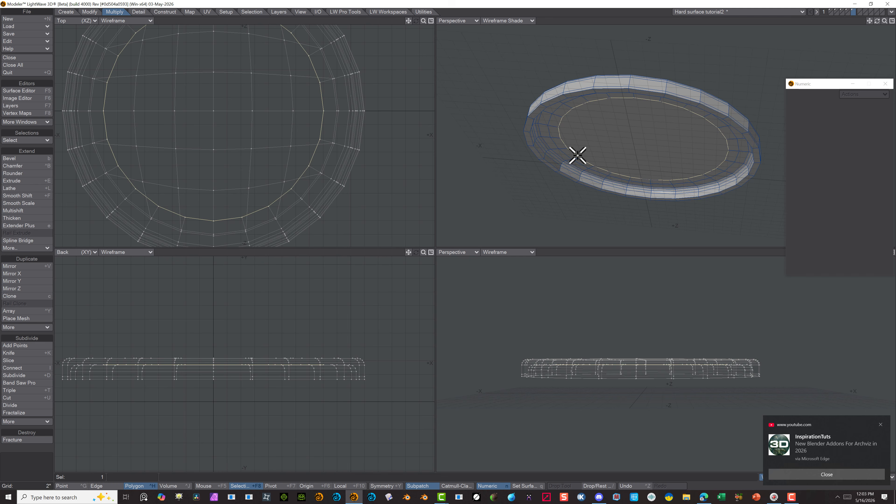
pyautogui.click(165, 11)
pyautogui.click(21, 347)
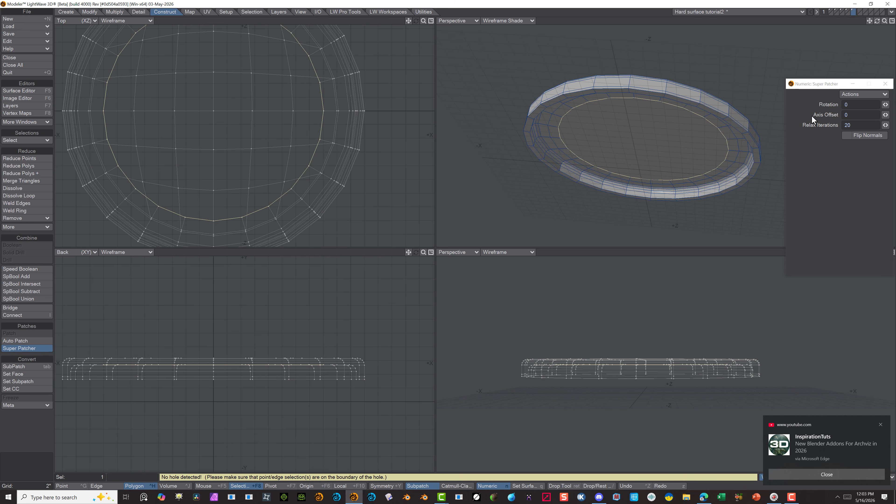
pyautogui.press('Delete')
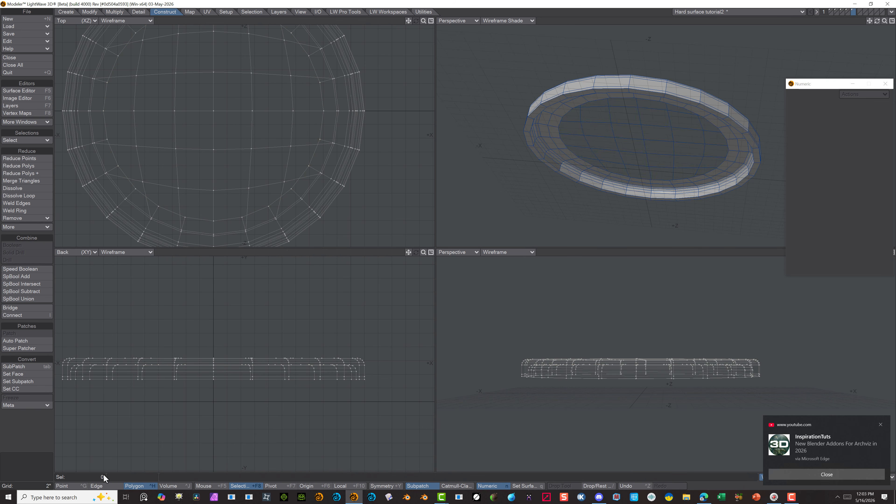
# Select the complete loop of points around the open hole in the recess floor
pyautogui.click(73, 485)
pyautogui.press('/')
pyautogui.moveTo(716, 169); pyautogui.dragTo(704, 174)
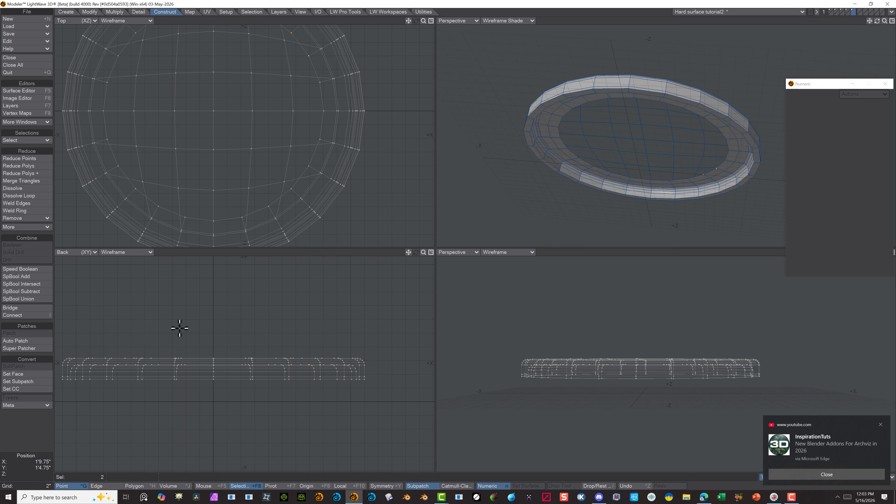
pyautogui.click(251, 11)
pyautogui.click(173, 12)
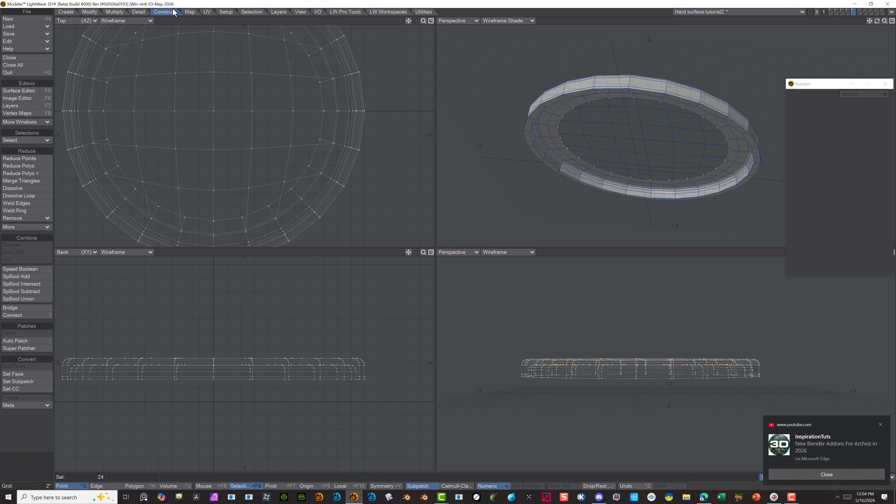
# Fill the hole in the recess floor with Super Patcher, using flipped normals and a rotation of -3
pyautogui.click(28, 348)
pyautogui.click(863, 135)
pyautogui.click(885, 104)
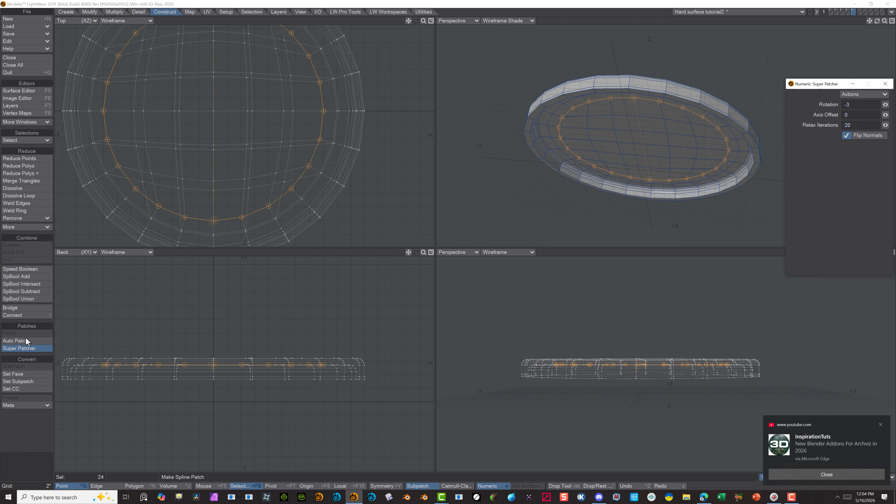
pyautogui.click(28, 348)
pyautogui.scroll(2, 556, 80)
pyautogui.click(141, 486)
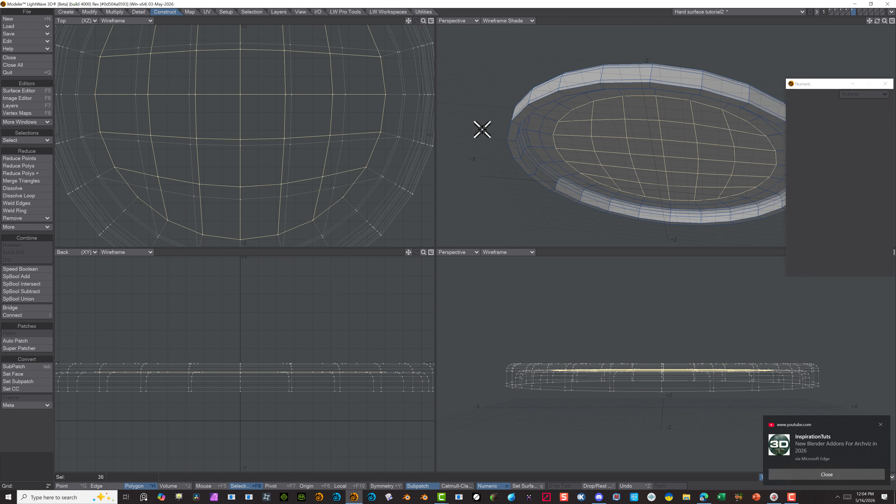
# Select the polygon loop on the cap's lower rim and cut it with Band Saw Pro at 81% and 19%
pyautogui.click(28, 430)
pyautogui.click(516, 123)
pyautogui.click(115, 12)
pyautogui.click(20, 382)
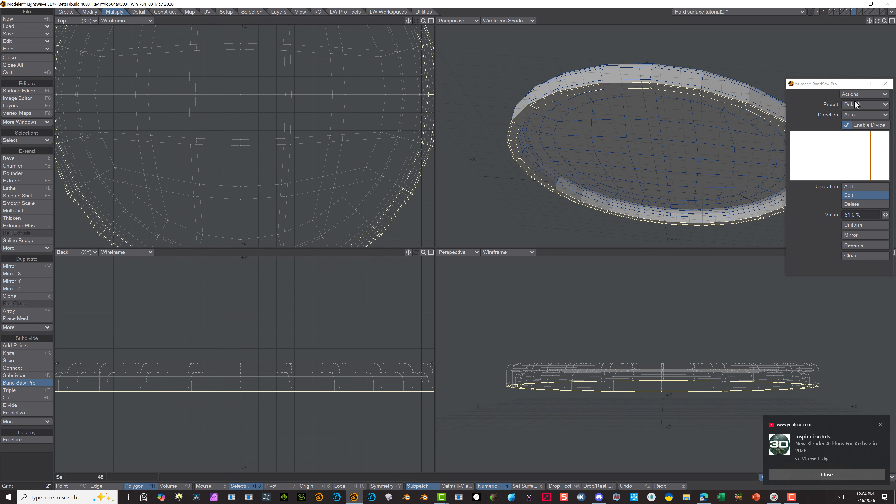
pyautogui.click(31, 383)
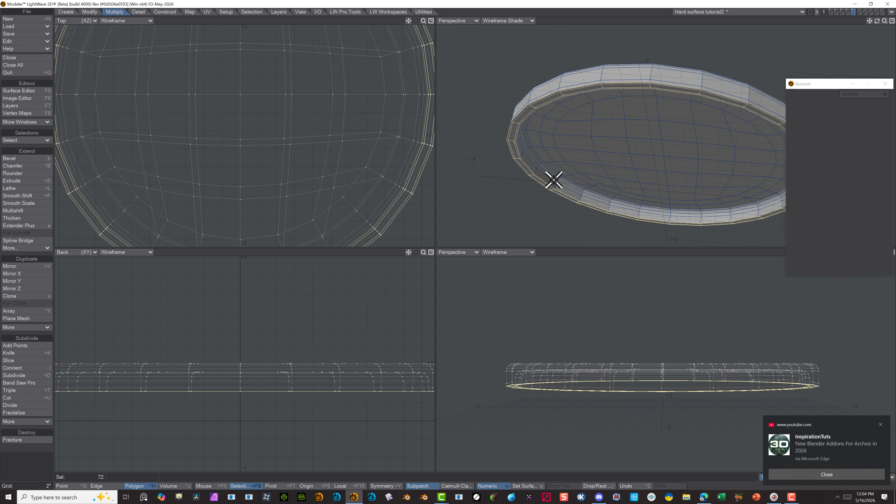
# Select the recess wall's polygon loop, cut it with Band Saw Pro at 19% only by removing the 81% cut, and clear the selection
pyautogui.click(28, 431)
pyautogui.click(559, 187)
pyautogui.click(31, 383)
pyautogui.click(855, 204)
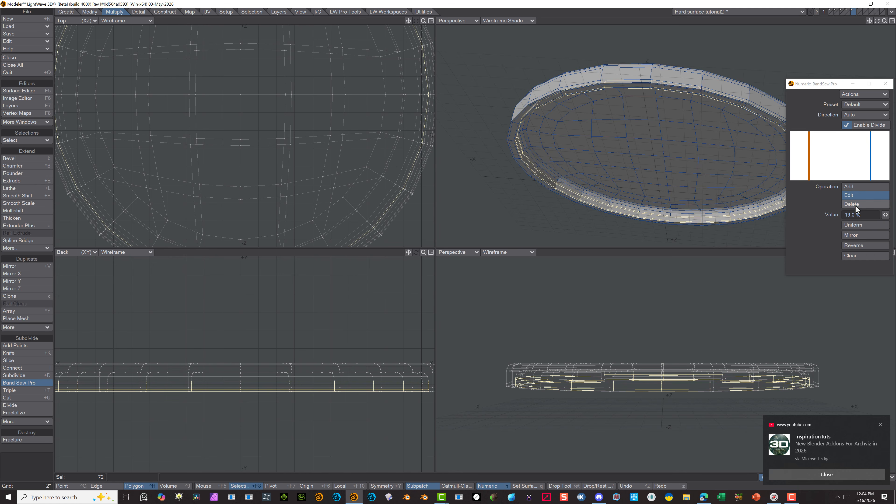
pyautogui.click(10, 383)
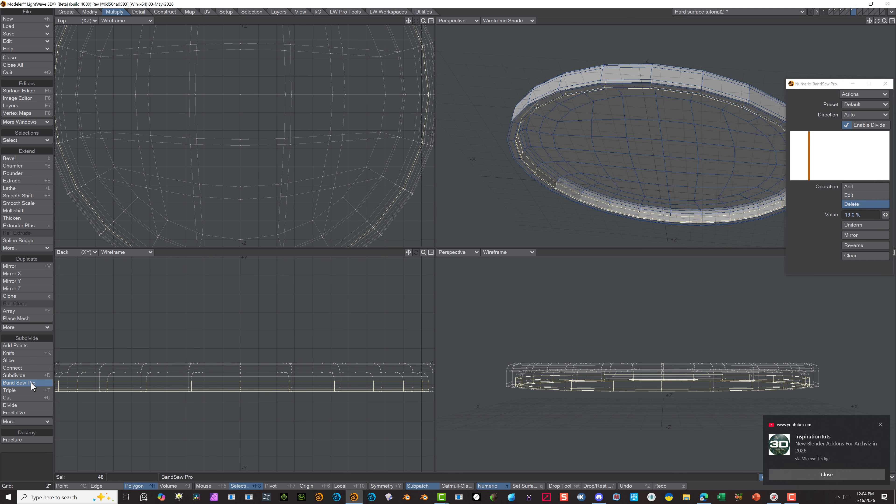
pyautogui.click(11, 430)
# Switch to an empty layer and show the round cap as its background layer
pyautogui.keyDown('alt'); pyautogui.moveTo(530, 90); pyautogui.dragTo(625, 176); pyautogui.keyUp('alt')
pyautogui.scroll(-5, 206, 106)
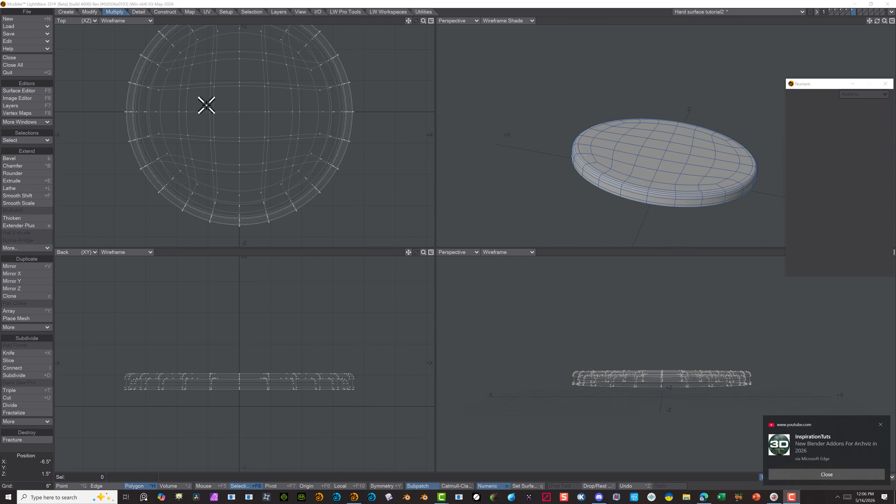
pyautogui.click(859, 11)
pyautogui.click(854, 13)
pyautogui.scroll(5, 187, 362)
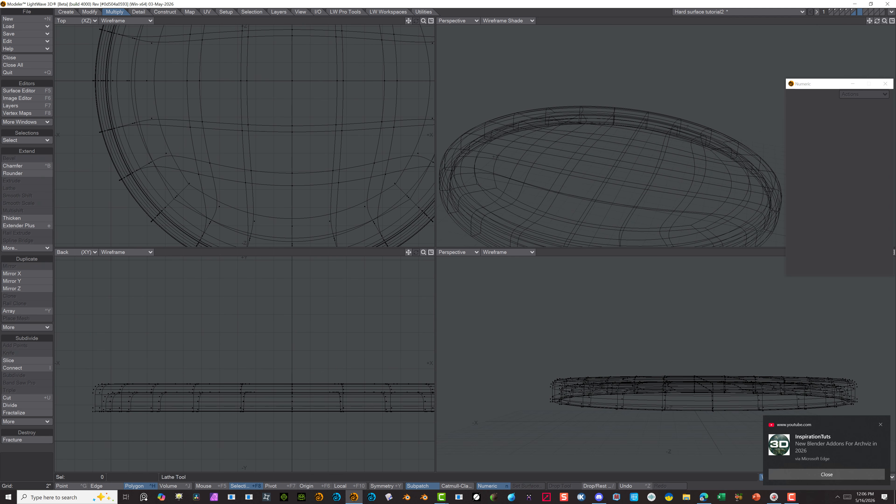
# Draw a 10-sided Z-axis disc of 0.5 inch radius near the recess wall, centred at X -1'7.625" and Y 4.3125"
pyautogui.click(66, 12)
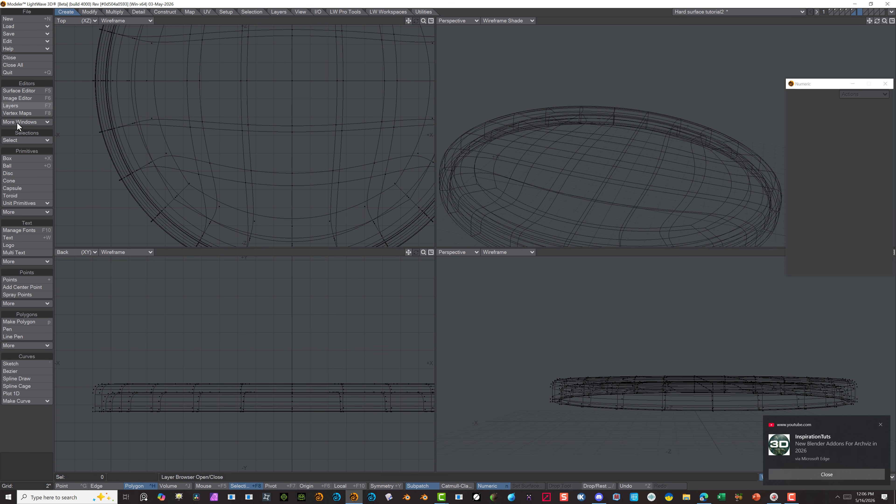
pyautogui.click(14, 172)
pyautogui.scroll(4, 167, 366)
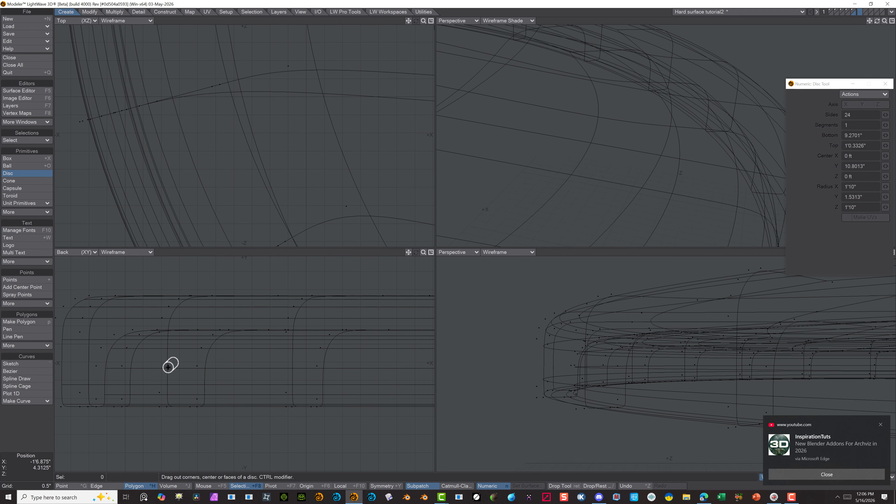
pyautogui.moveTo(168, 367)
pyautogui.mouseDown()
pyautogui.moveTo(188, 384)
pyautogui.moveTo(170, 366)
pyautogui.mouseUp()
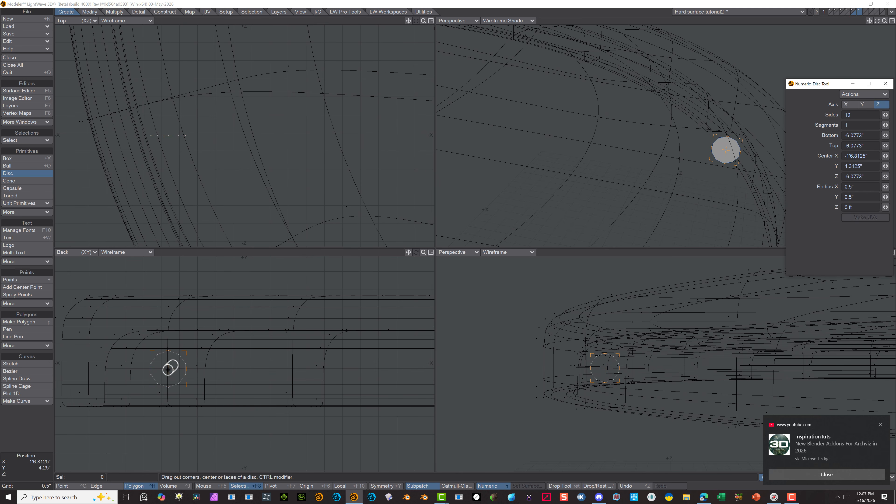
pyautogui.moveTo(169, 367); pyautogui.dragTo(140, 367)
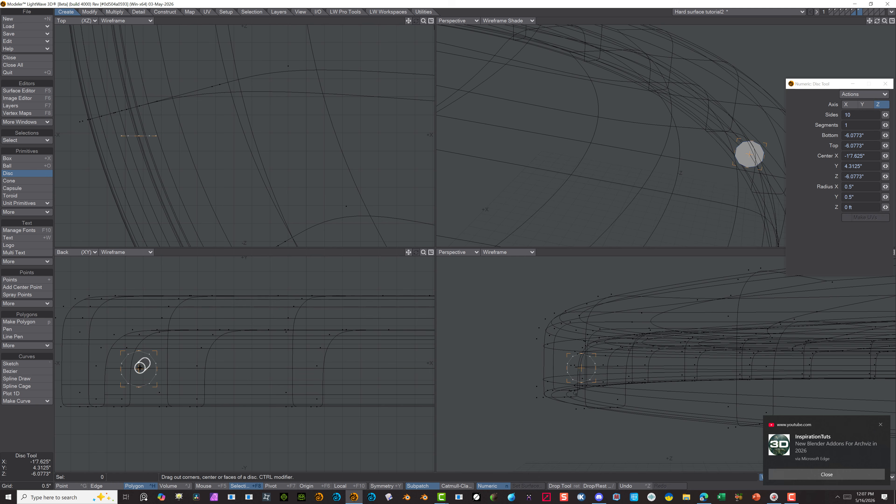
# Make the disc flat and centred at Z 0, with a 0.5 inch X and Y radius and a Z radius of 0
pyautogui.scroll(-3, 229, 145)
pyautogui.moveTo(187, 141); pyautogui.dragTo(190, 95)
pyautogui.hotkey('ctrl', 'z')
pyautogui.click(850, 94)
pyautogui.click(852, 103)
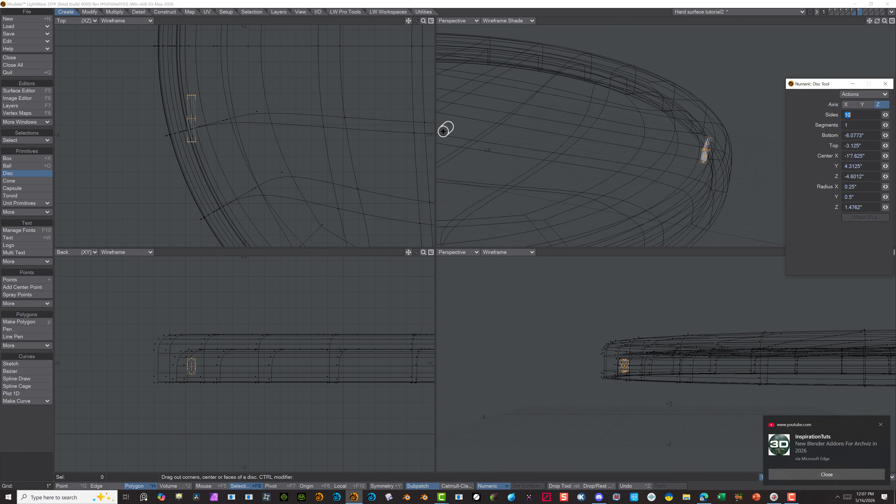
pyautogui.moveTo(886, 207); pyautogui.dragTo(870, 207)
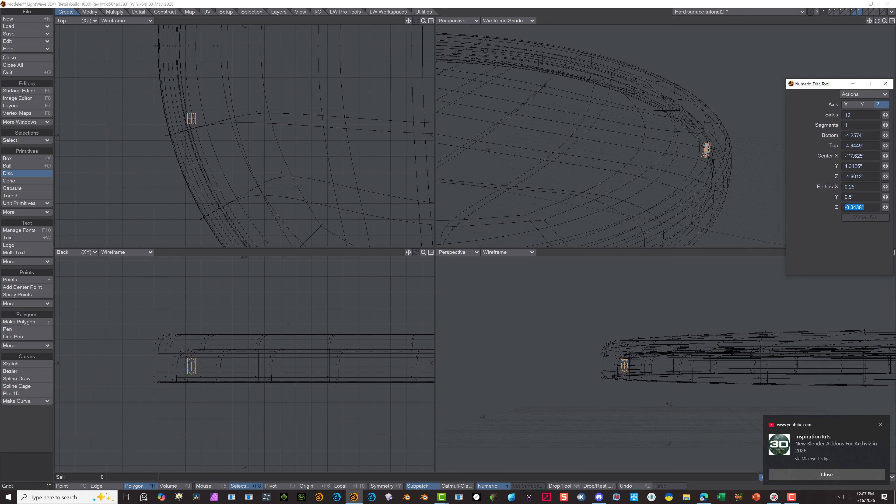
pyautogui.write('0')
pyautogui.press('Return')
pyautogui.scroll(-3, 337, 179)
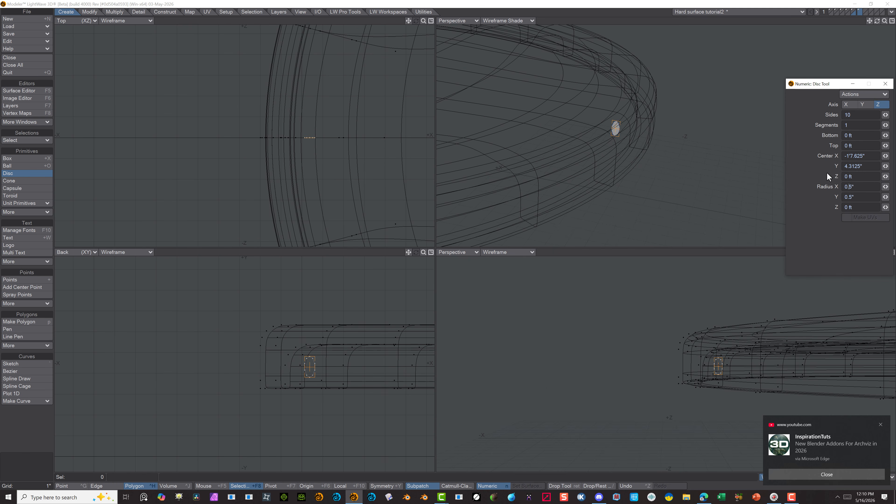
pyautogui.press('Return')
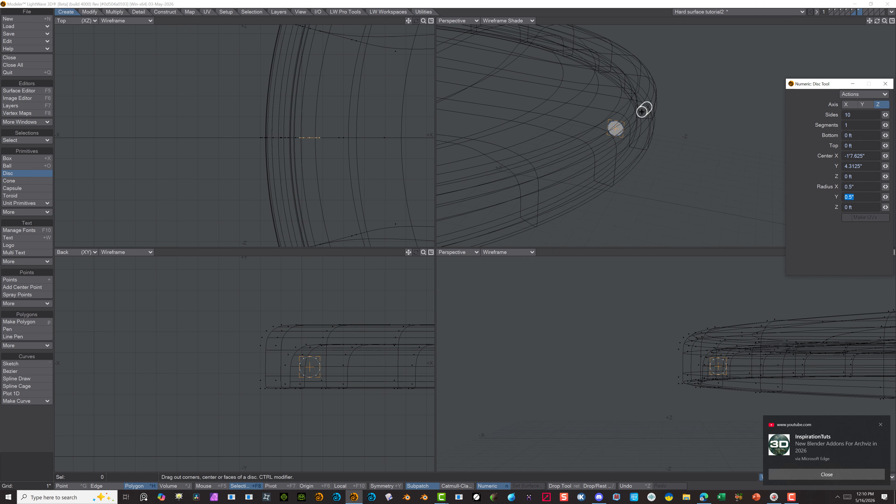
# Finish the small disc and activate the Lathe tool for it
pyautogui.click(32, 174)
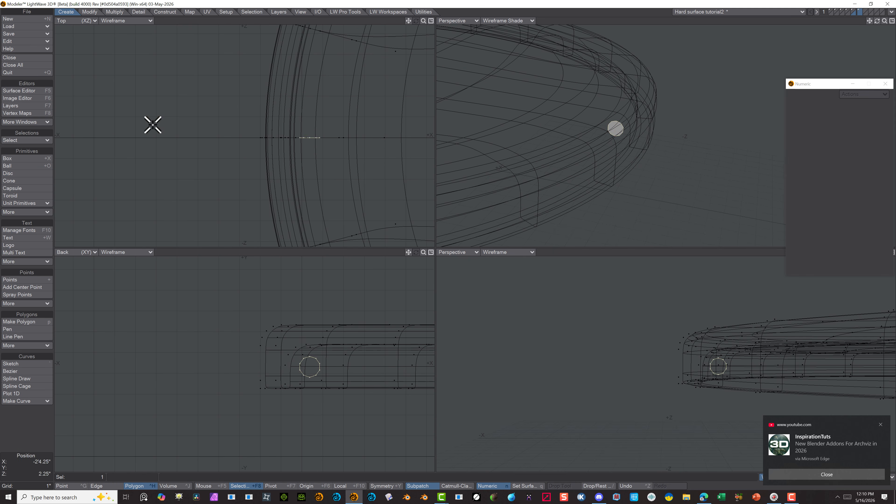
pyautogui.press('a')
pyautogui.click(145, 486)
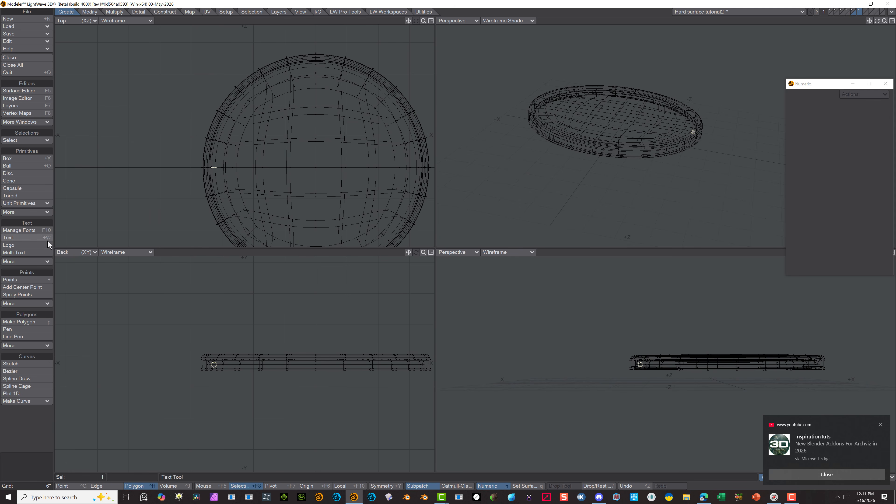
pyautogui.hotkey('shift', 'l')
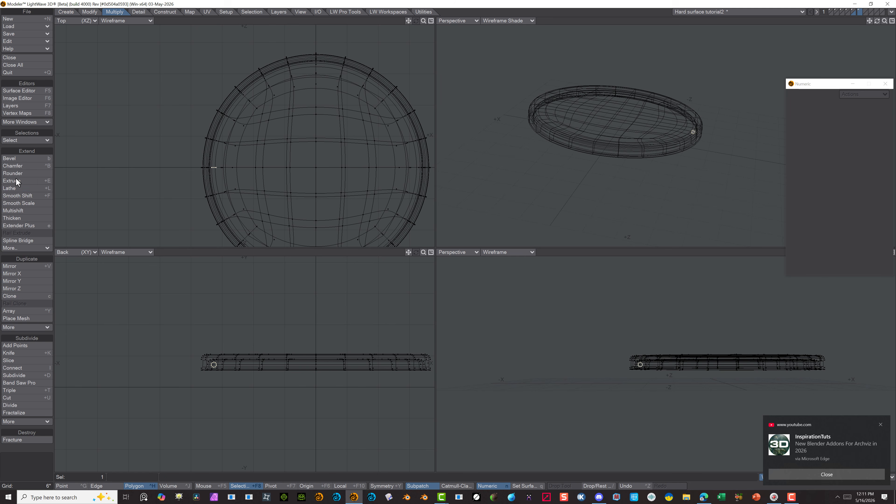
pyautogui.click(316, 167)
pyautogui.click(859, 95)
pyautogui.click(862, 111)
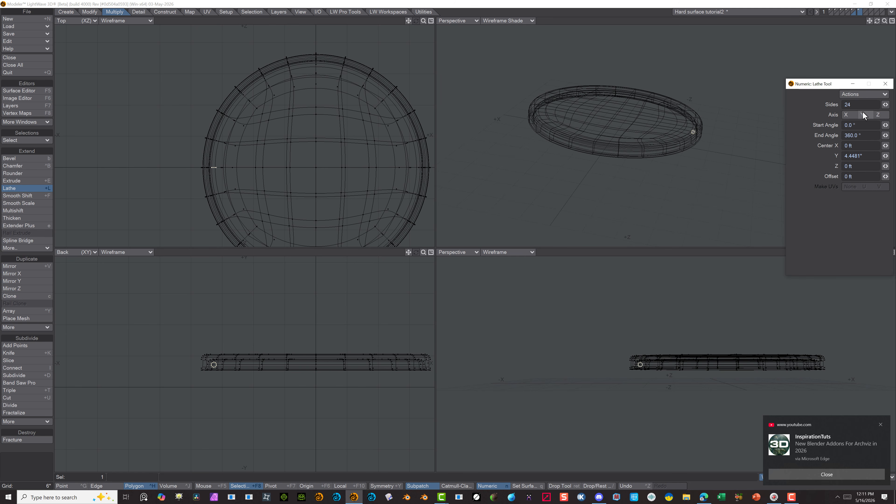
pyautogui.moveTo(316, 166); pyautogui.dragTo(316, 129)
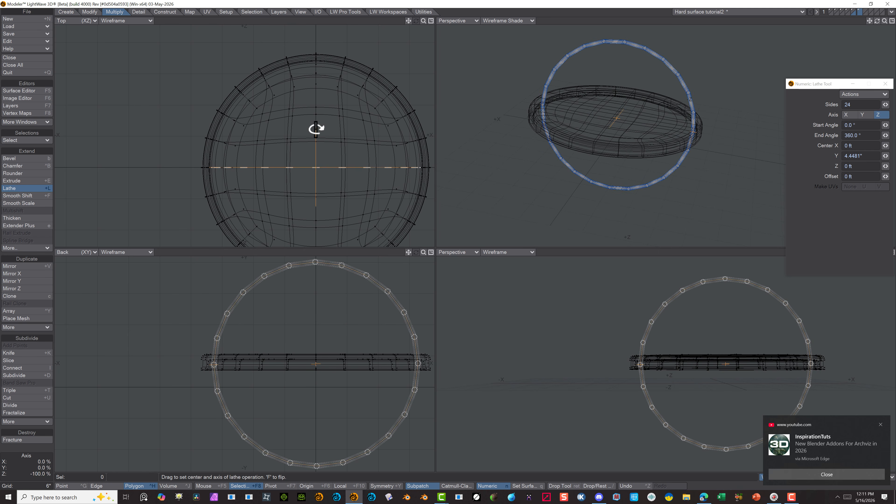
pyautogui.hotkey('ctrl', 'z')
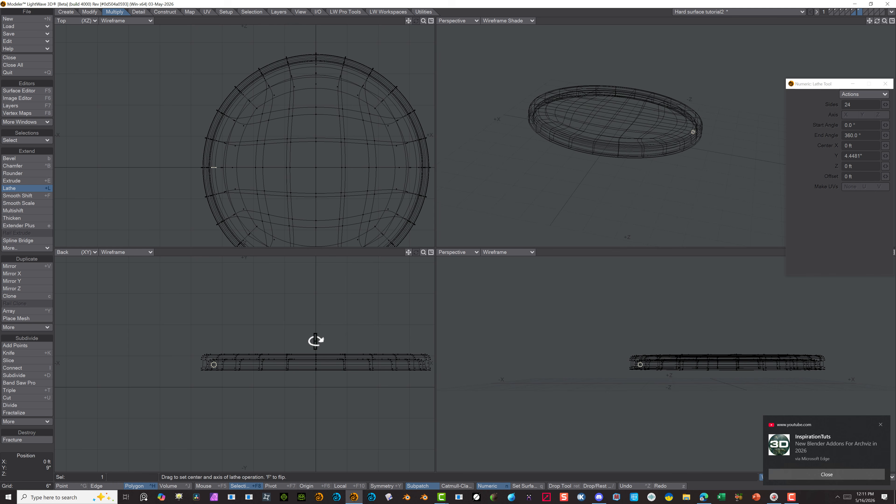
# Lathe the small disc 360 degrees around the Y axis with 24 sides, setting the centre to 0 on Y and Z
pyautogui.moveTo(316, 341); pyautogui.dragTo(316, 411)
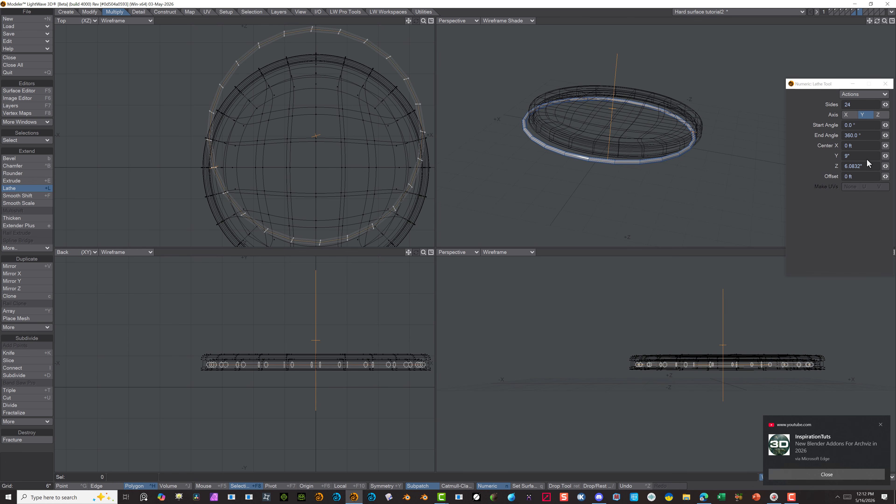
pyautogui.click(878, 155)
pyautogui.press('Tab')
pyautogui.press('Tab')
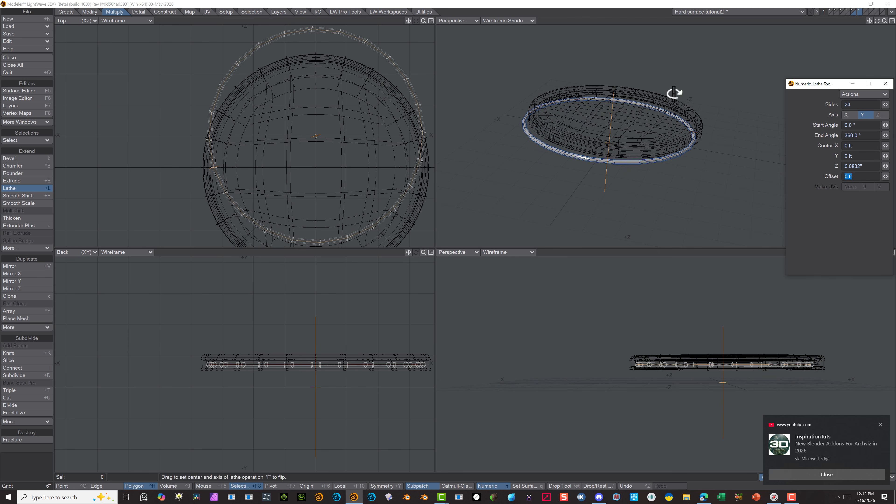
pyautogui.press('Tab')
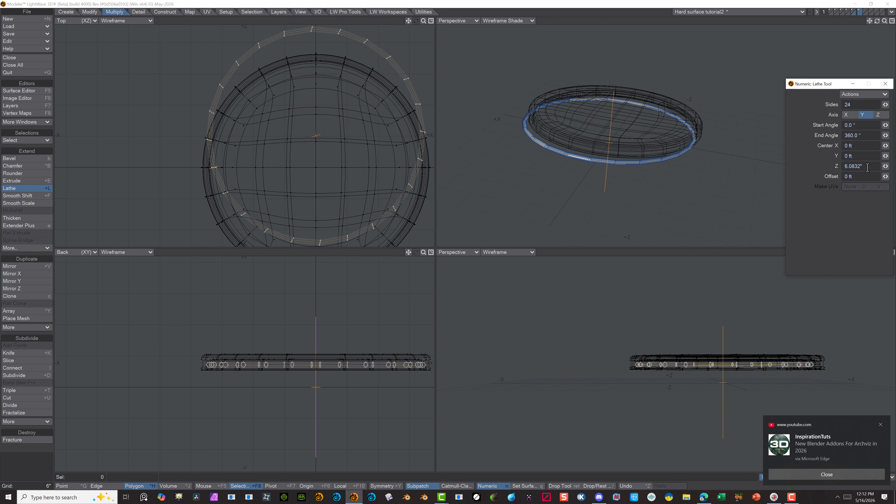
pyautogui.write('0')
pyautogui.press('Tab')
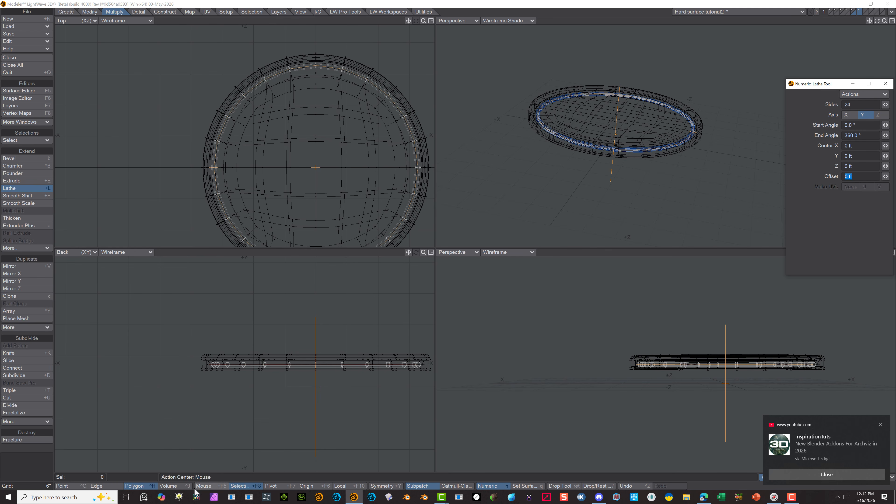
pyautogui.click(101, 477)
# Select all polygons of the lathed ring and freeze it into regular polygons
pyautogui.scroll(5, 595, 81)
pyautogui.scroll(2, 594, 81)
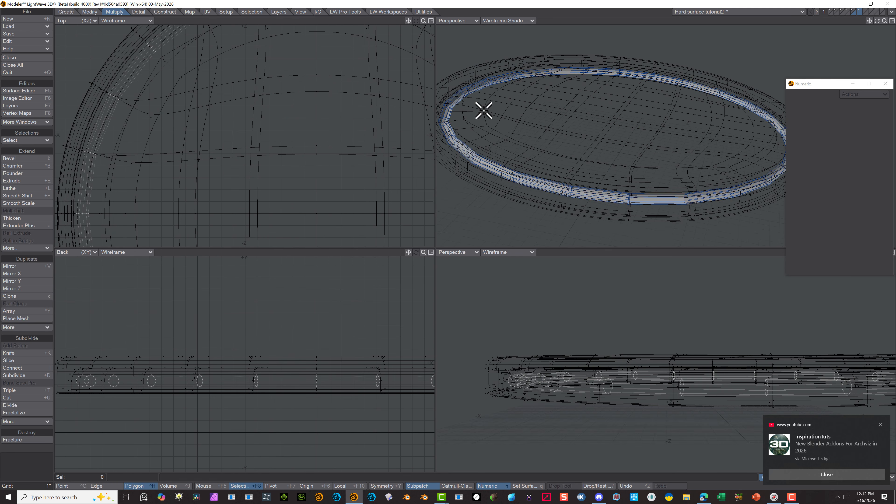
pyautogui.press('a')
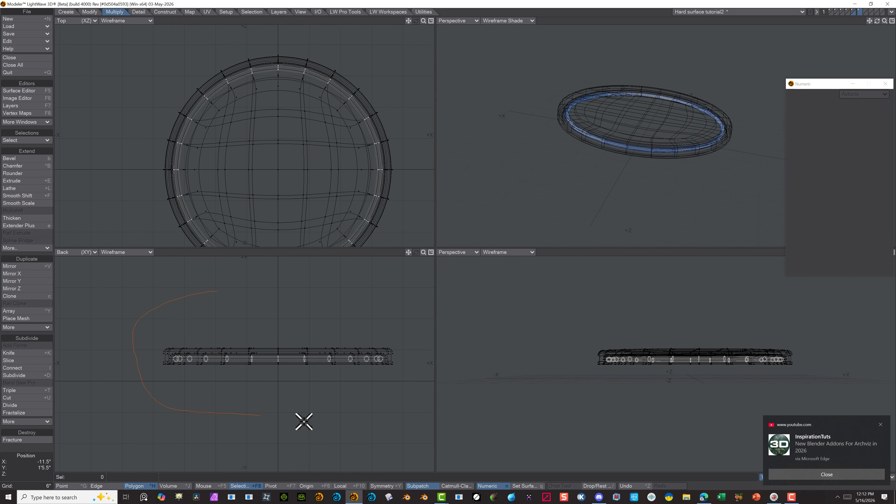
pyautogui.doubleClick(358, 93)
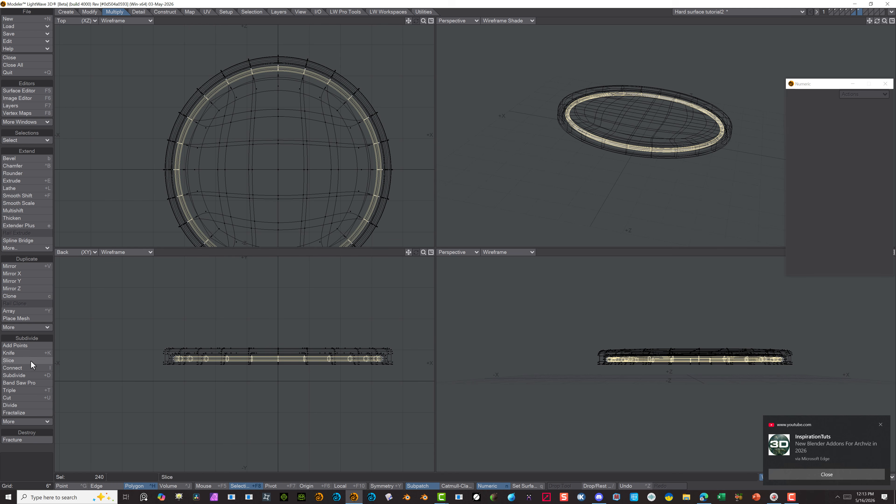
pyautogui.click(164, 12)
pyautogui.click(25, 397)
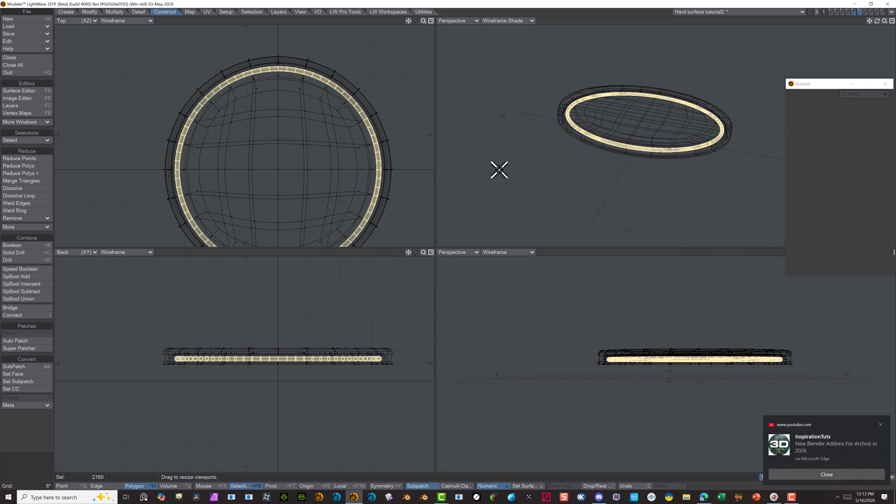
# Freeze the round cap into regular polygons and bring its layer and the tube ring's layer into the foreground
pyautogui.click(853, 12)
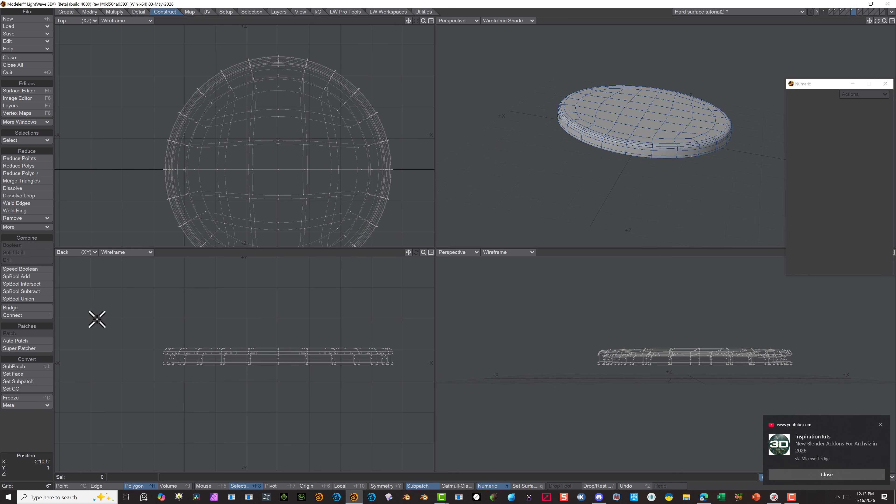
pyautogui.click(33, 398)
pyautogui.click(859, 11)
pyautogui.keyDown('shift'); pyautogui.click(852, 11); pyautogui.keyUp('shift')
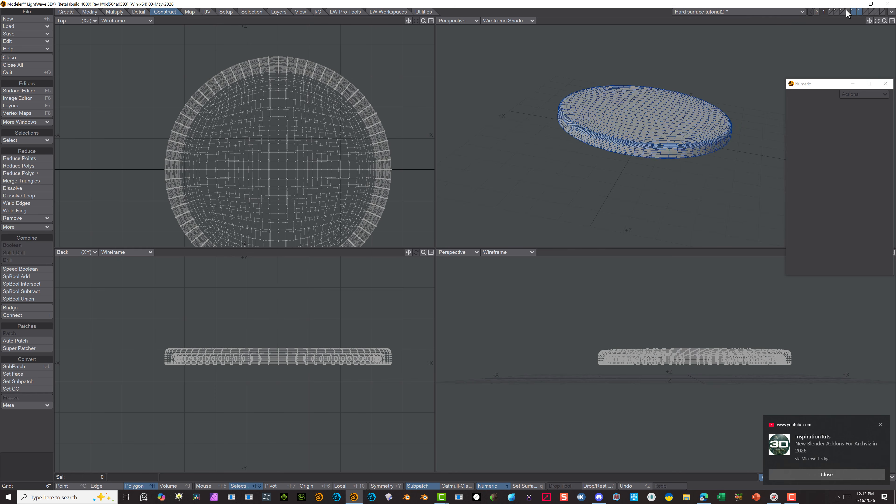
# Add the disc body and notched ring layers to the foreground and frame the whole assembly in the views
pyautogui.keyDown('shift'); pyautogui.click(848, 11); pyautogui.keyUp('shift')
pyautogui.keyDown('shift'); pyautogui.click(842, 11); pyautogui.keyUp('shift')
pyautogui.press('a')
pyautogui.scroll(-3, 459, 92)
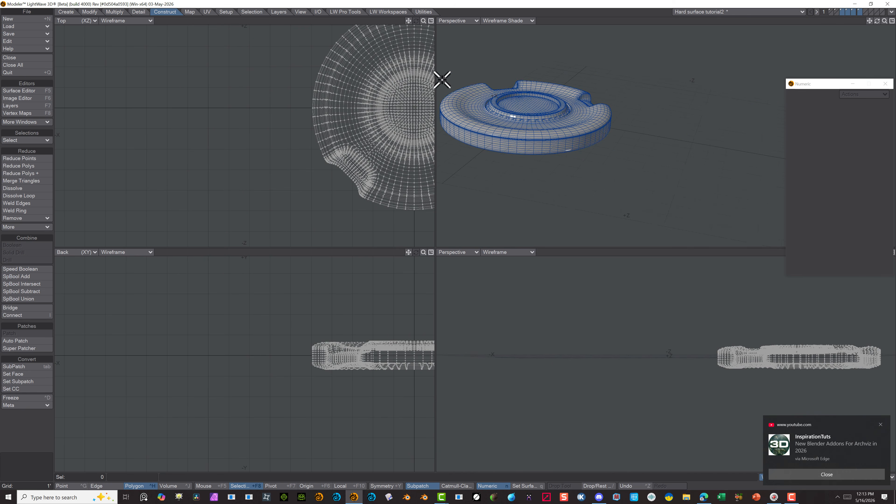
pyautogui.scroll(3, 443, 84)
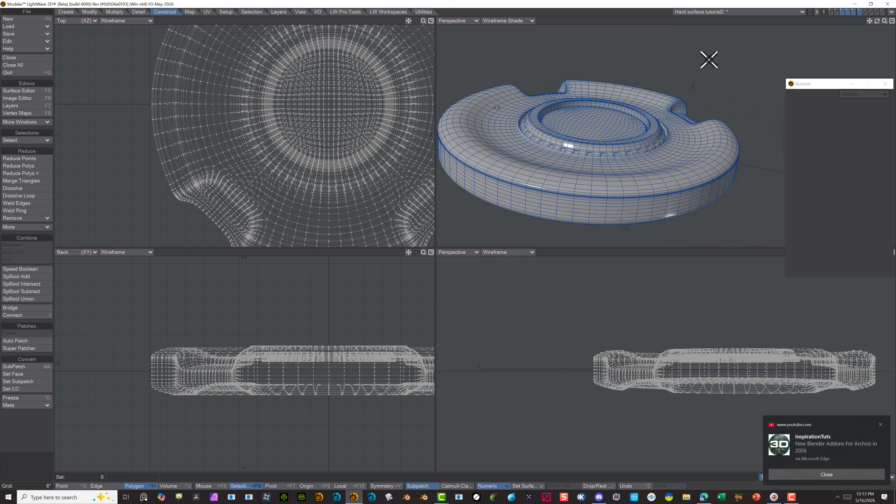
# Select all polygons of the cap and move it up 1.5 inches on Y, with the surrounding disc parts as background
pyautogui.click(842, 11)
pyautogui.click(847, 11)
pyautogui.click(852, 11)
pyautogui.moveTo(285, 310); pyautogui.dragTo(423, 306, button='right')
pyautogui.click(843, 14)
pyautogui.click(849, 14)
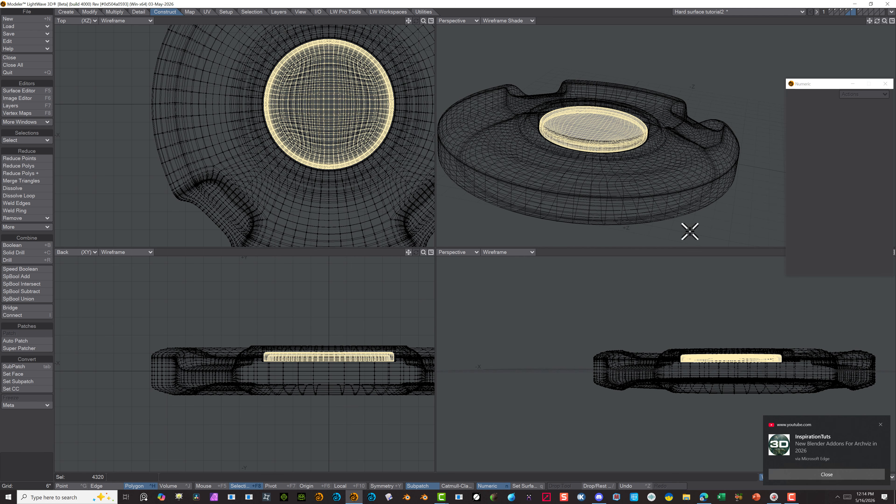
pyautogui.press('t')
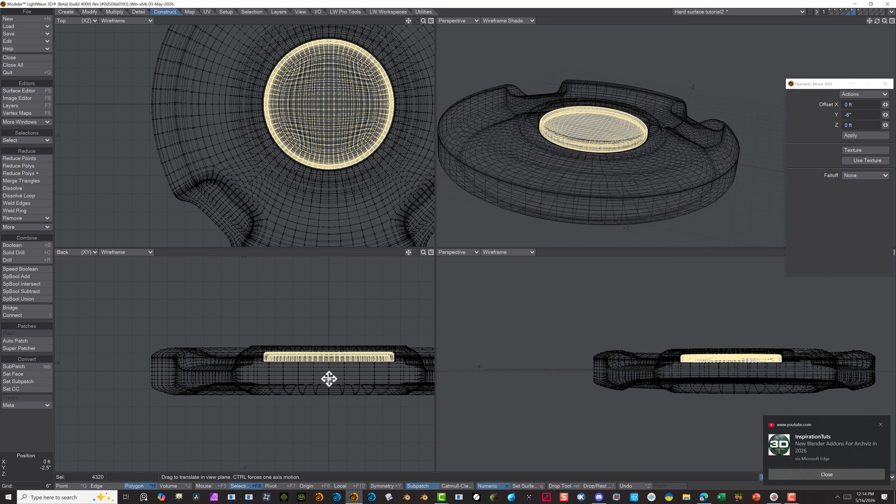
pyautogui.moveTo(329, 378); pyautogui.dragTo(329, 375)
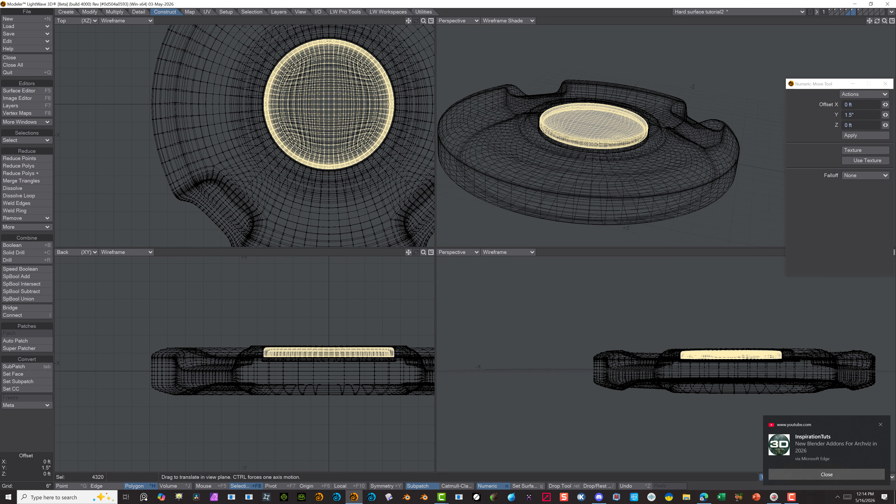
# Select all polygons of the tube ring and move it up 1.5 inches on Y, using the cap as background
pyautogui.click(860, 12)
pyautogui.moveTo(270, 317)
pyautogui.mouseDown(button='right')
pyautogui.moveTo(253, 324)
pyautogui.moveTo(275, 393)
pyautogui.moveTo(404, 358)
pyautogui.moveTo(392, 331)
pyautogui.mouseUp(button='right')
pyautogui.click(853, 11)
pyautogui.press('a')
pyautogui.click(860, 11)
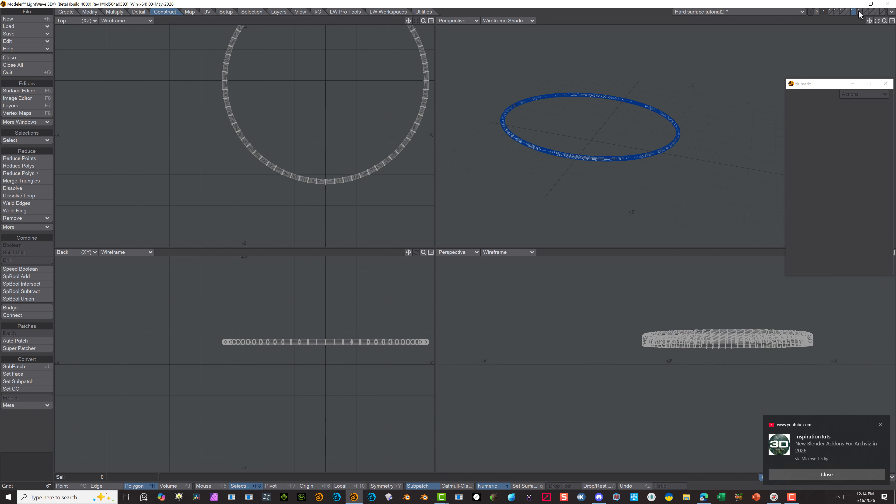
pyautogui.moveTo(200, 314); pyautogui.dragTo(251, 315, button='right')
pyautogui.click(855, 14)
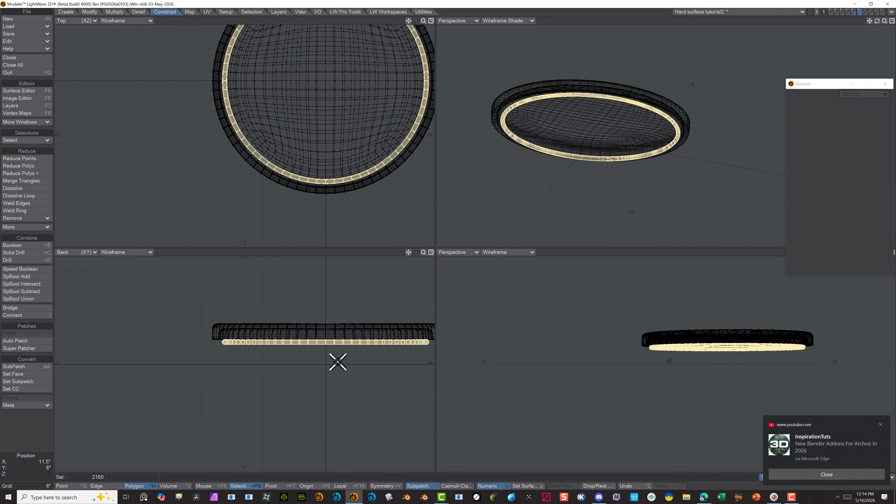
pyautogui.press('t')
pyautogui.moveTo(324, 361); pyautogui.dragTo(318, 331)
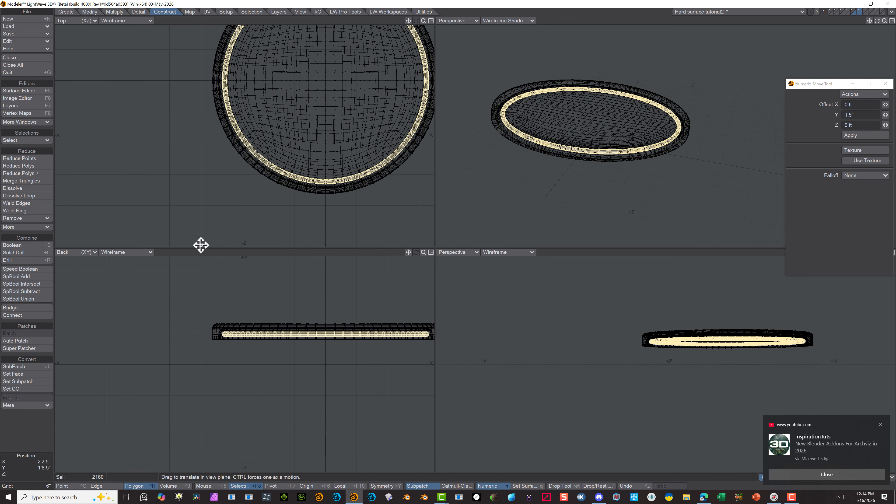
# Deselect the tube ring and show the disc body, notched ring, cap and tube ring layers together in the foreground
pyautogui.click(36, 436)
pyautogui.click(35, 436)
pyautogui.click(852, 11)
pyautogui.click(842, 11)
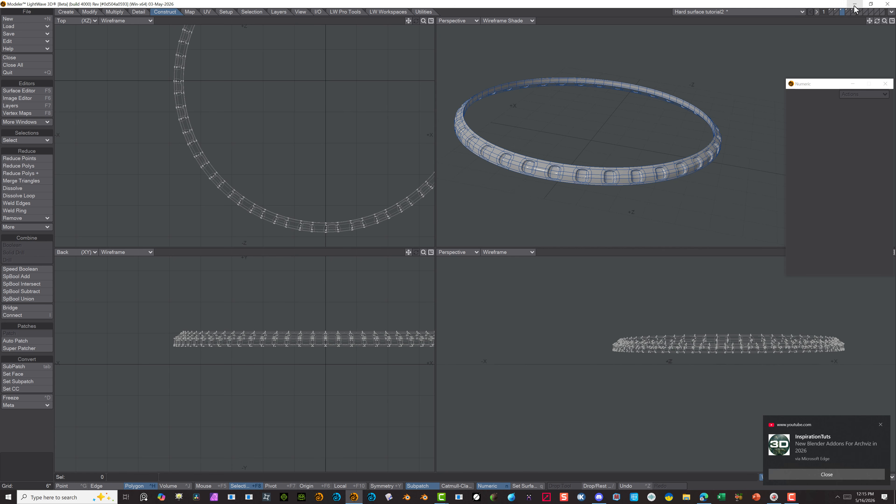
pyautogui.click(846, 12)
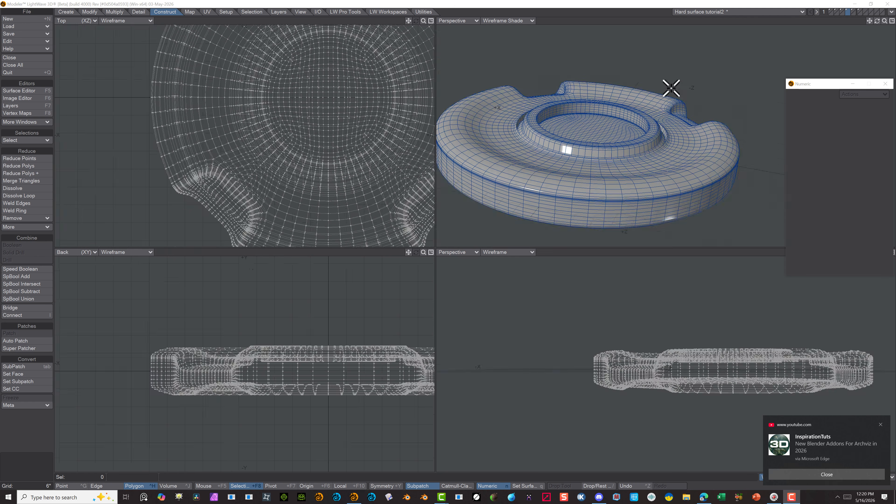
pyautogui.click(845, 11)
pyautogui.click(837, 12)
pyautogui.click(847, 12)
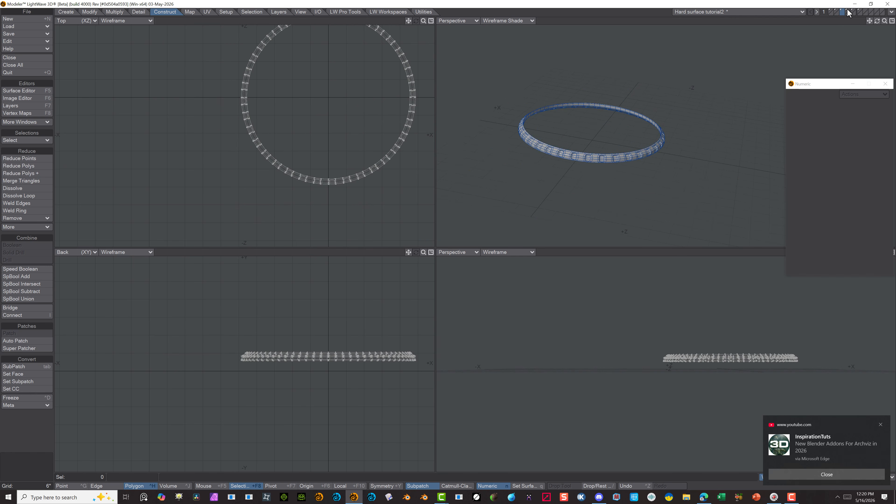
pyautogui.keyDown('shift'); pyautogui.click(848, 10); pyautogui.keyUp('shift')
pyautogui.keyDown('shift'); pyautogui.click(853, 10); pyautogui.keyUp('shift')
pyautogui.keyDown('shift'); pyautogui.click(858, 10); pyautogui.keyUp('shift')
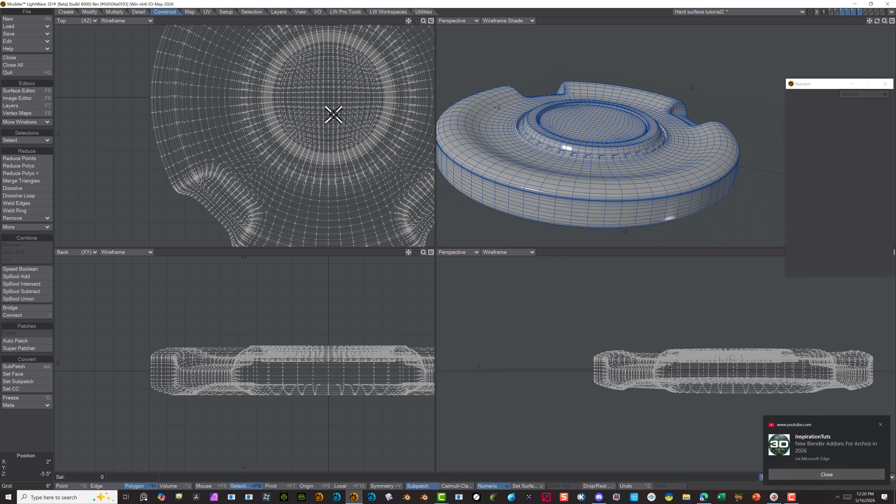
# Set the perspective view to Texture shading, maximise it and close the numeric window to inspect the assembled disc
pyautogui.click(508, 20)
pyautogui.click(508, 64)
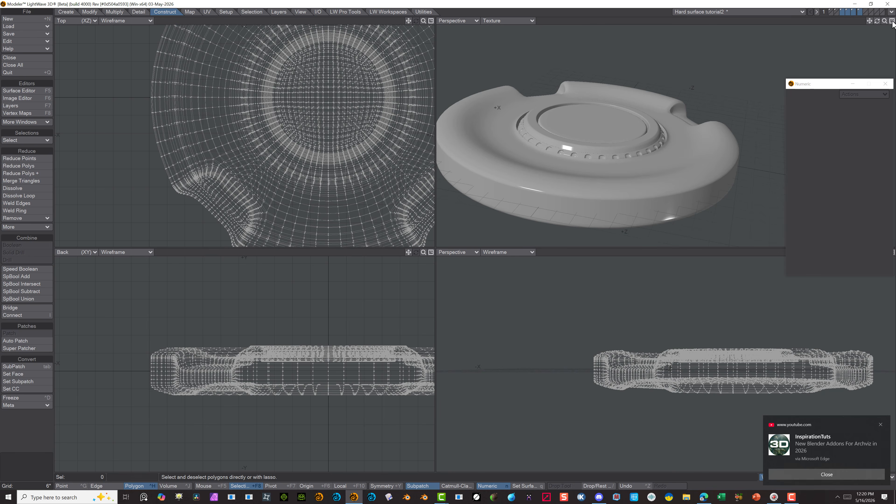
pyautogui.click(893, 21)
pyautogui.click(885, 84)
pyautogui.keyDown('alt'); pyautogui.moveTo(212, 174); pyautogui.dragTo(426, 216); pyautogui.keyUp('alt')
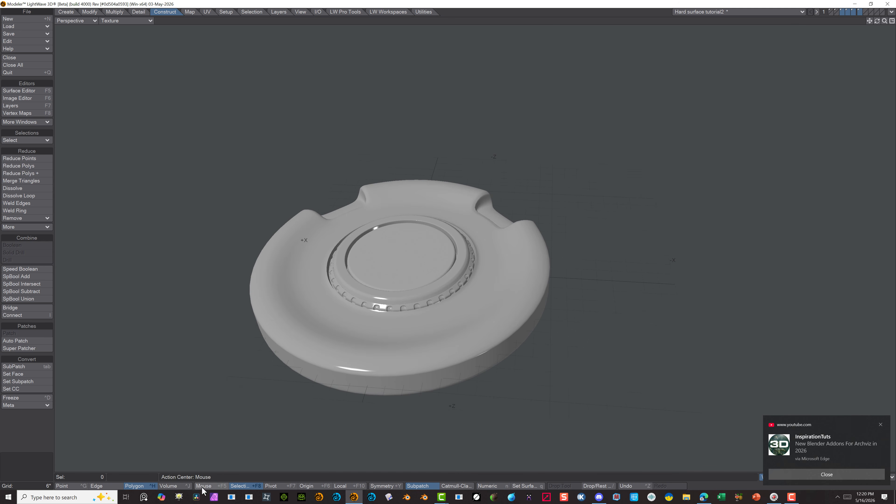
# Expand the selection to all connected polygons of the central cap and switch the maximised view to Top (XZ)
pyautogui.click(252, 12)
pyautogui.click(42, 165)
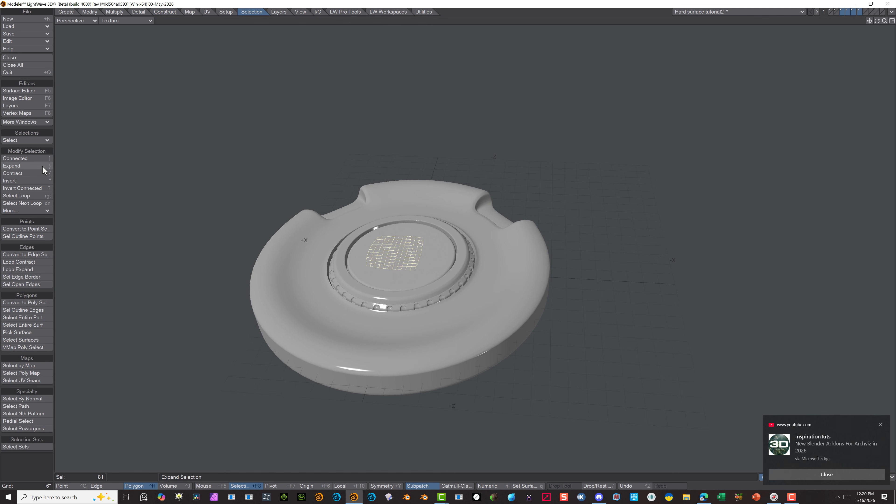
pyautogui.click(42, 165)
pyautogui.click(42, 167)
pyautogui.click(43, 171)
pyautogui.click(25, 167)
pyautogui.click(23, 166)
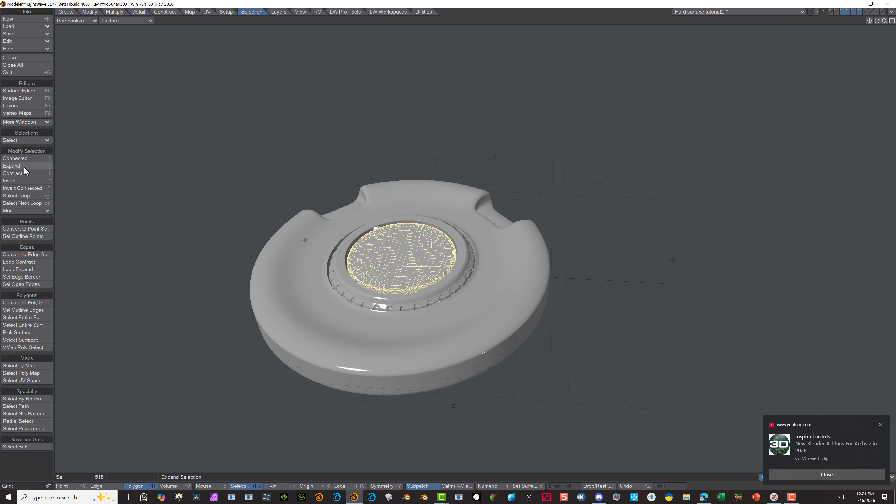
pyautogui.click(24, 160)
pyautogui.keyDown('ctrl'); pyautogui.keyDown('alt'); pyautogui.moveTo(392, 214); pyautogui.dragTo(516, 135); pyautogui.keyUp('alt'); pyautogui.keyUp('ctrl')
pyautogui.click(76, 21)
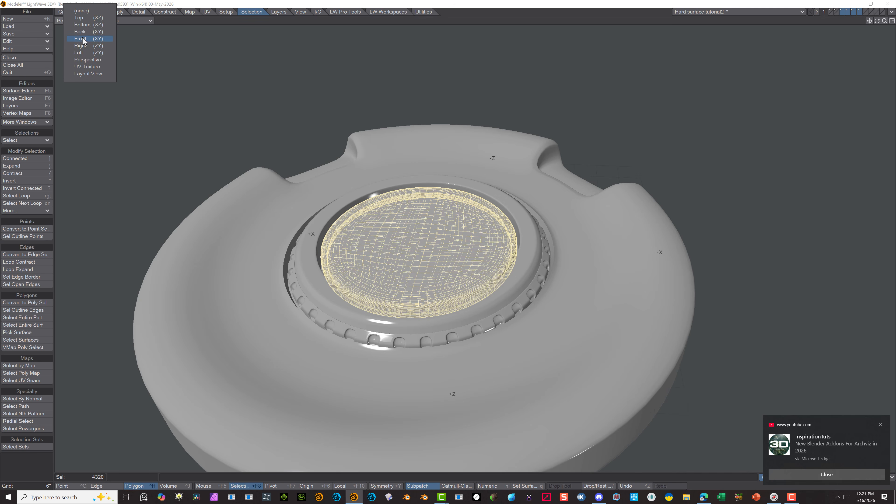
pyautogui.click(84, 21)
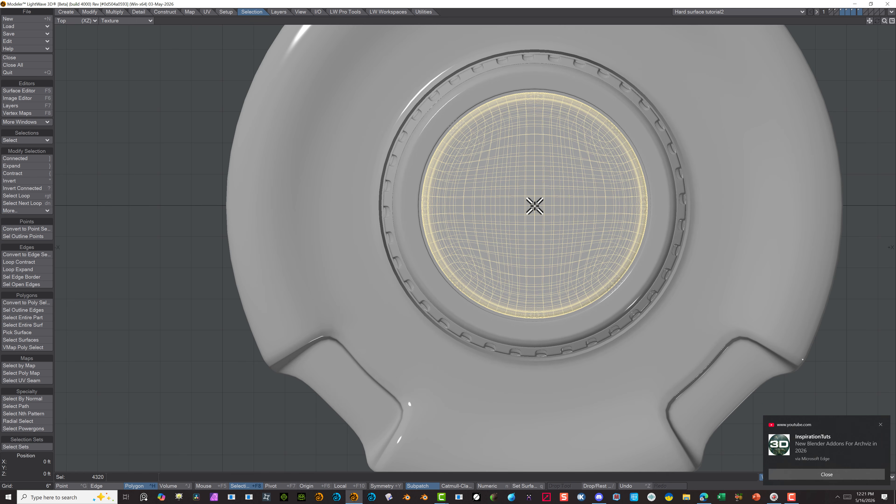
# Try stretching the cap freehand from the origin to about 101.5% horizontally and vertically
pyautogui.press('h')
pyautogui.moveTo(534, 205); pyautogui.dragTo(542, 206)
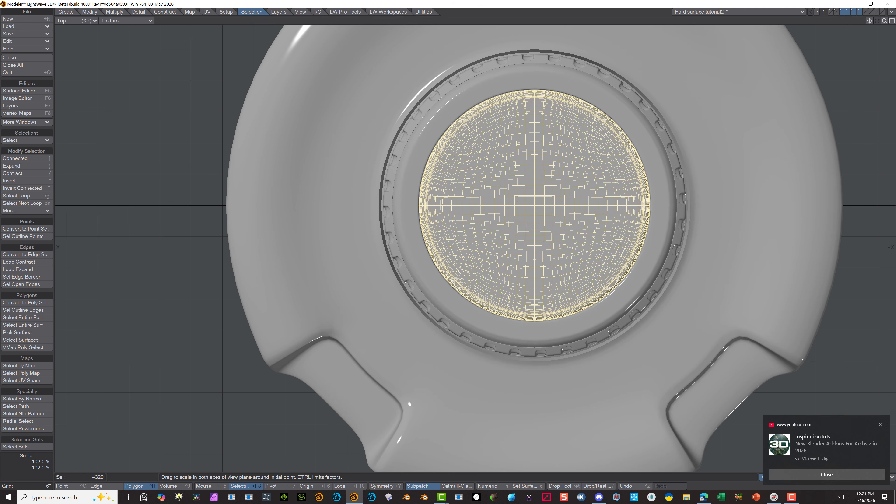
pyautogui.press('n')
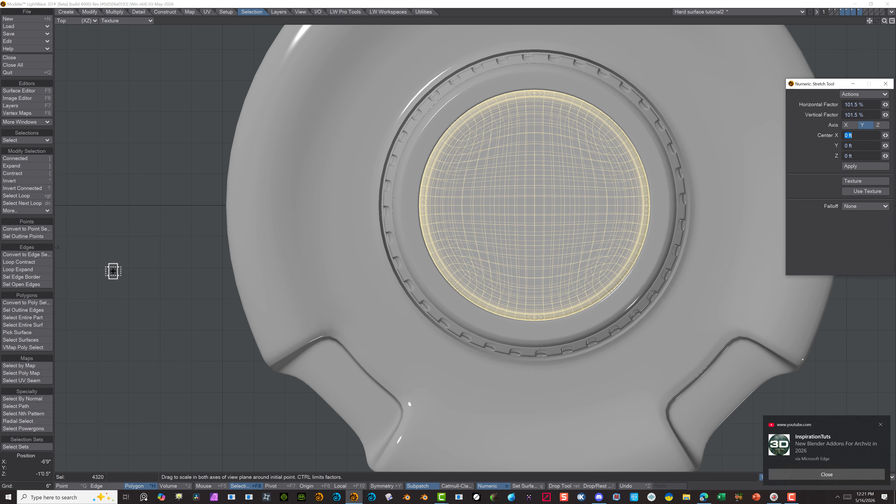
pyautogui.click(100, 345)
pyautogui.press('space')
pyautogui.press('space')
pyautogui.press('space')
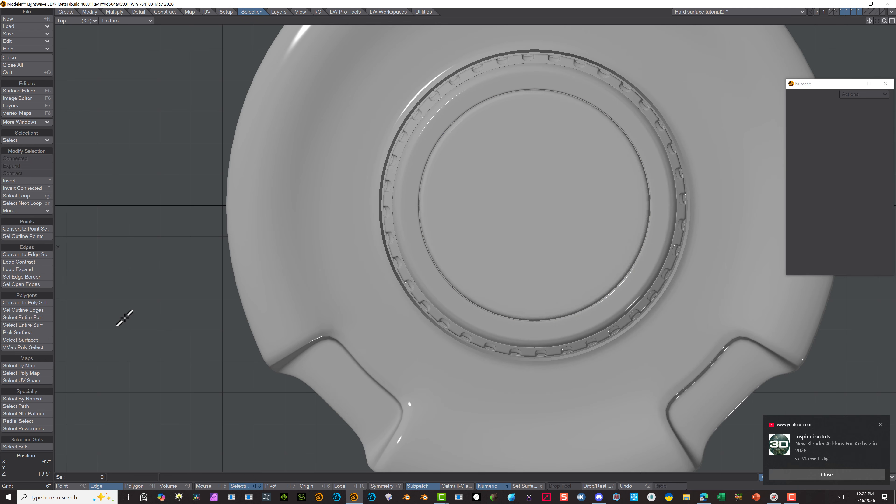
pyautogui.press('space')
# Stretch the selected cap numerically with horizontal and vertical factors of 101.5%, centred on the origin
pyautogui.press('h')
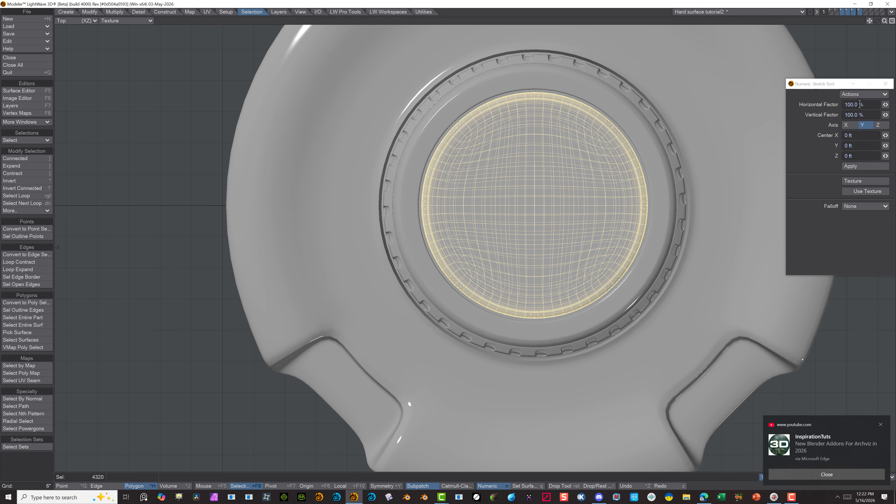
pyautogui.click(852, 104)
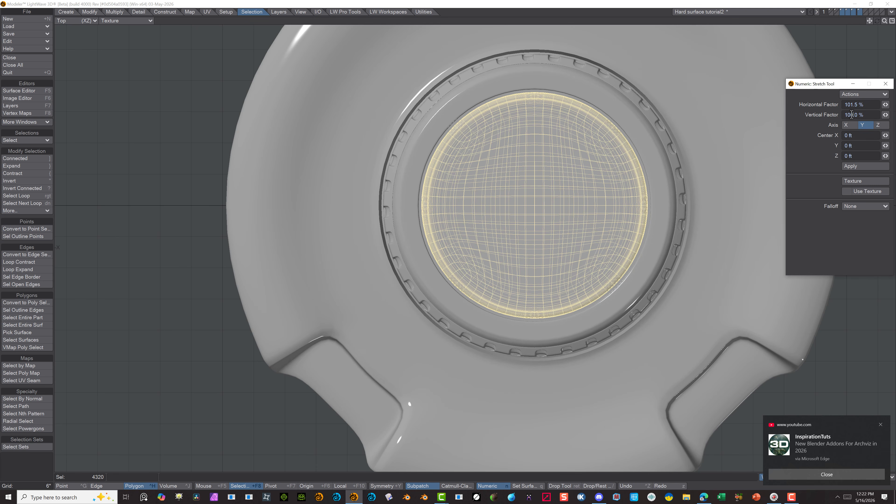
pyautogui.write('5')
pyautogui.click(861, 94)
pyautogui.click(862, 101)
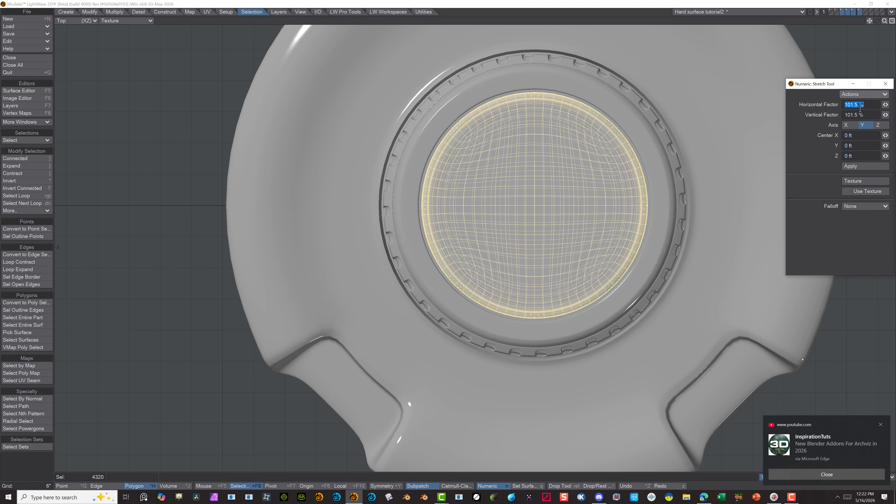
pyautogui.click(868, 95)
pyautogui.click(866, 109)
pyautogui.click(875, 167)
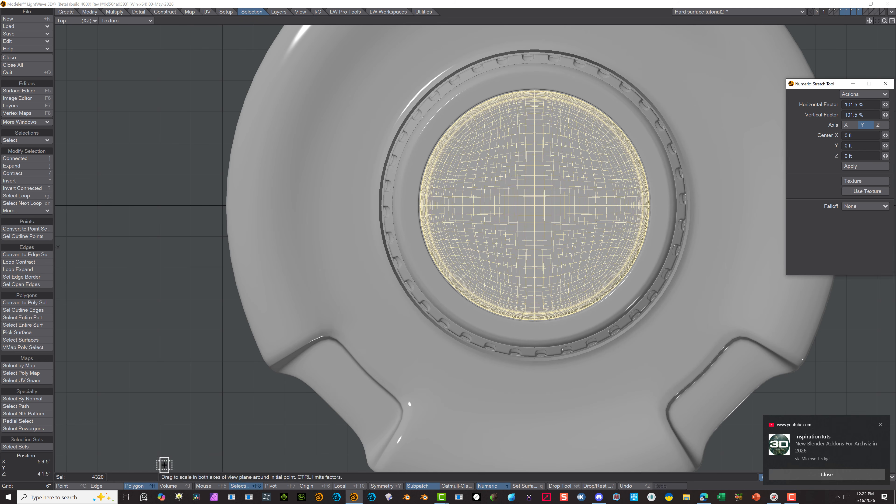
# Deselect the cap and inspect its fit within the disc from several angles in the perspective view
pyautogui.click(134, 486)
pyautogui.click(75, 21)
pyautogui.click(80, 70)
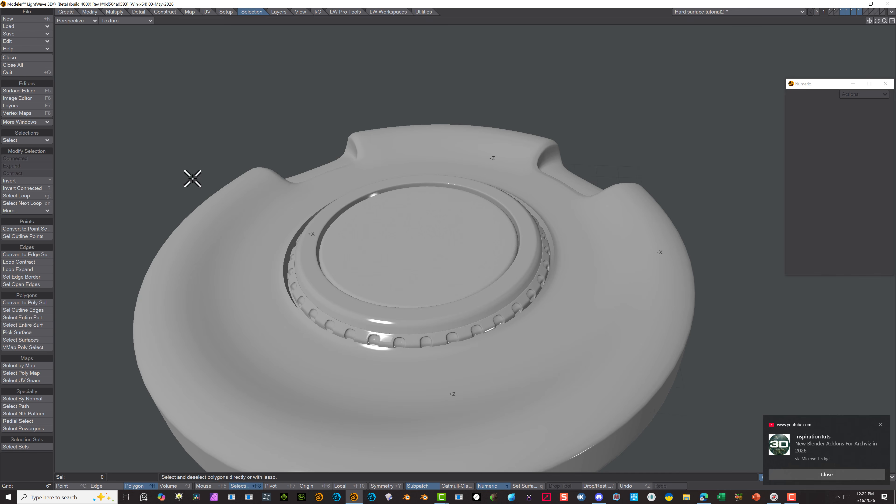
pyautogui.click(397, 219)
pyautogui.keyDown('alt'); pyautogui.moveTo(421, 190); pyautogui.dragTo(466, 305); pyautogui.keyUp('alt')
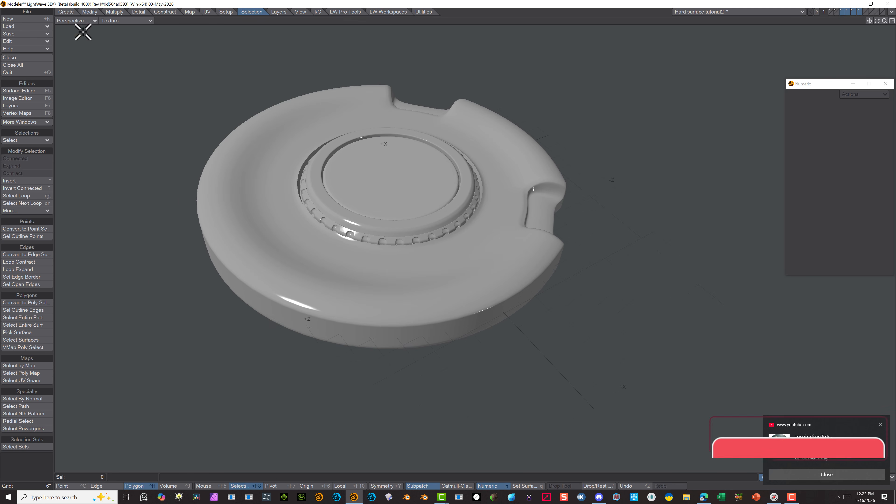